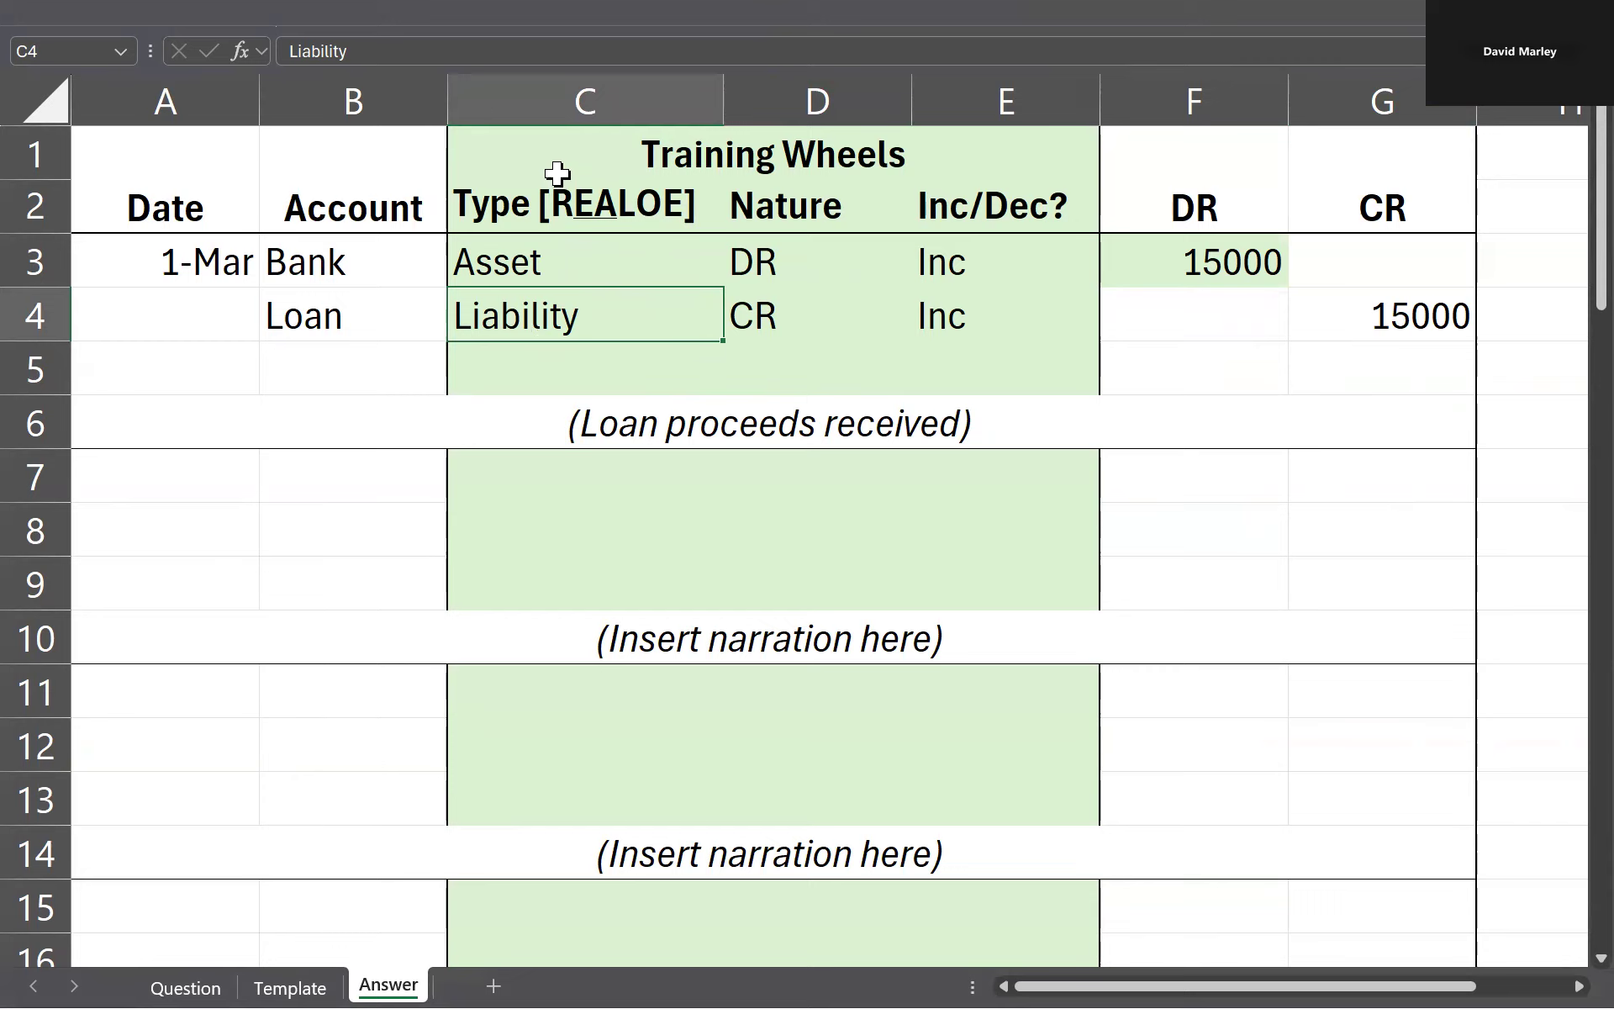
Step: Temporarily hide the Training Wheels columns C to E and bring them back
left_click(618, 158)
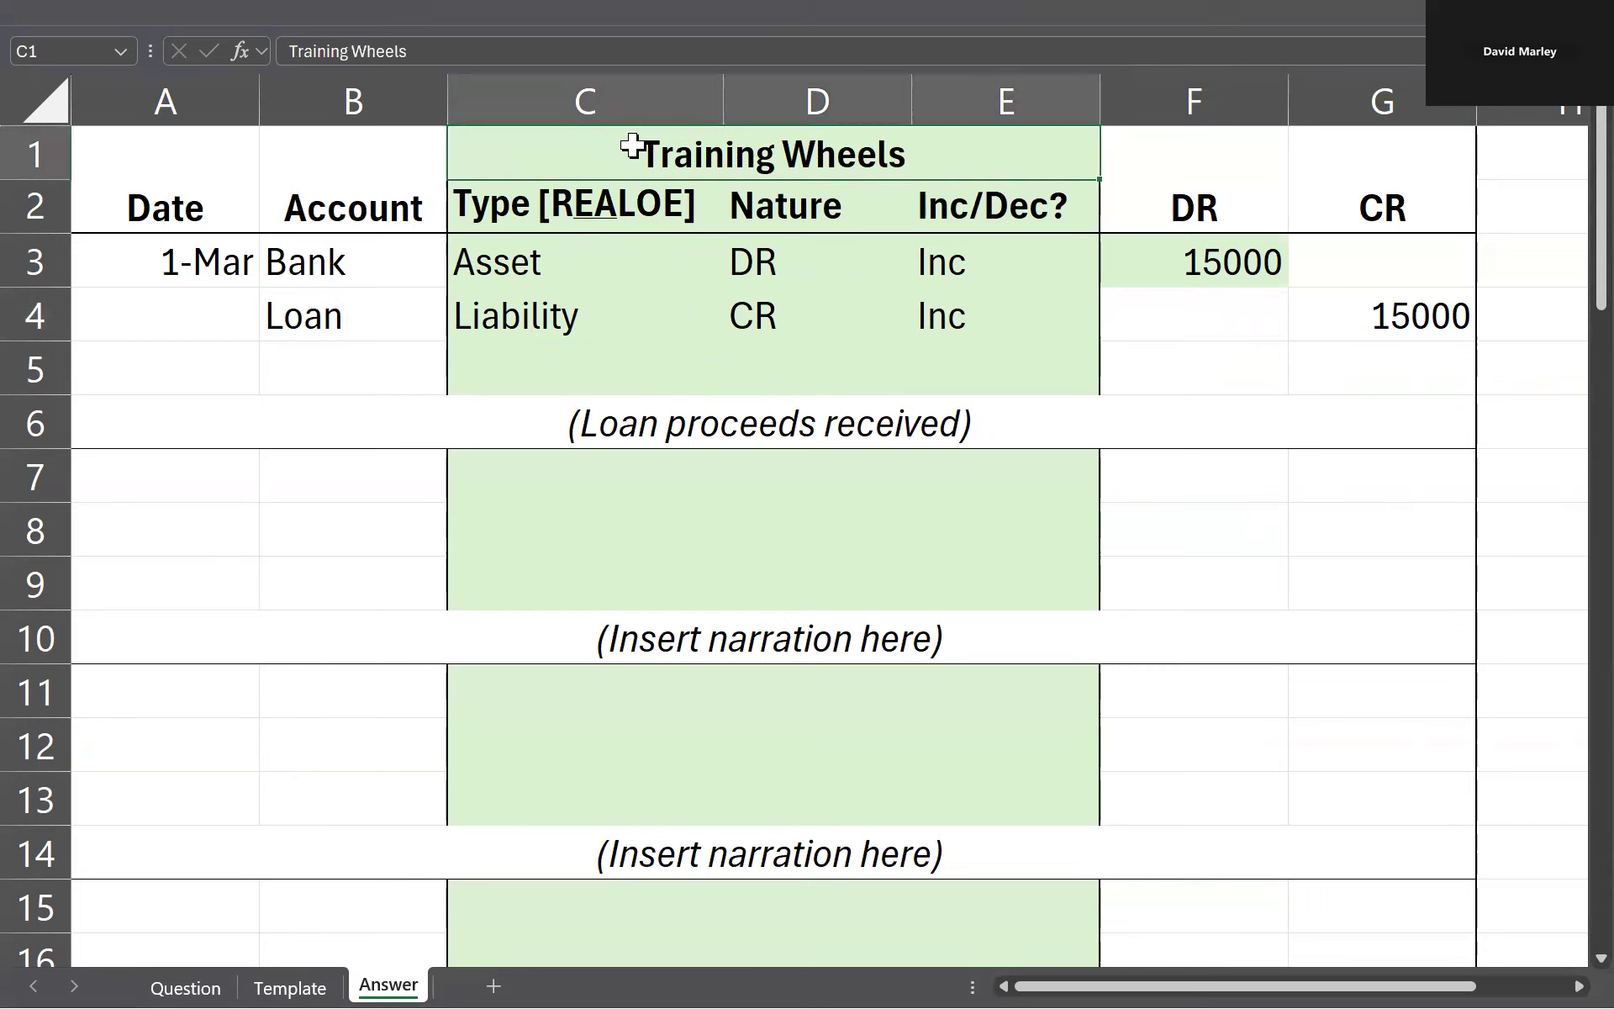
key("alt+h")
key("o")
key("u")
key("c")
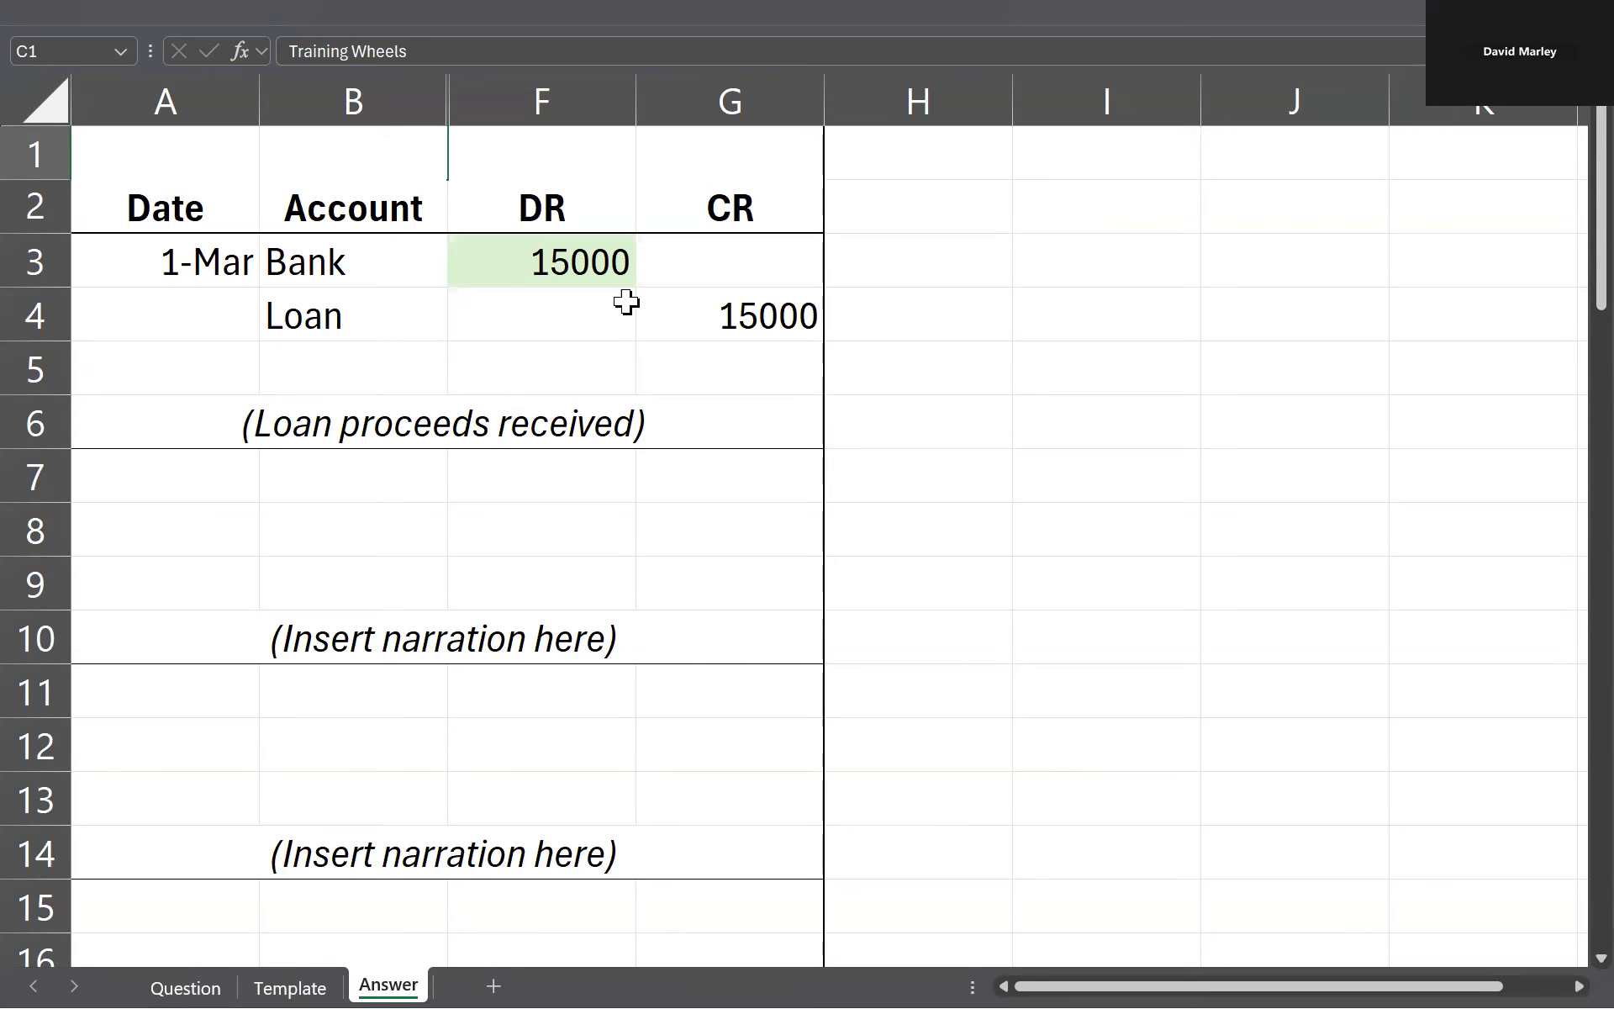
key("ctrl+z")
left_click(327, 363)
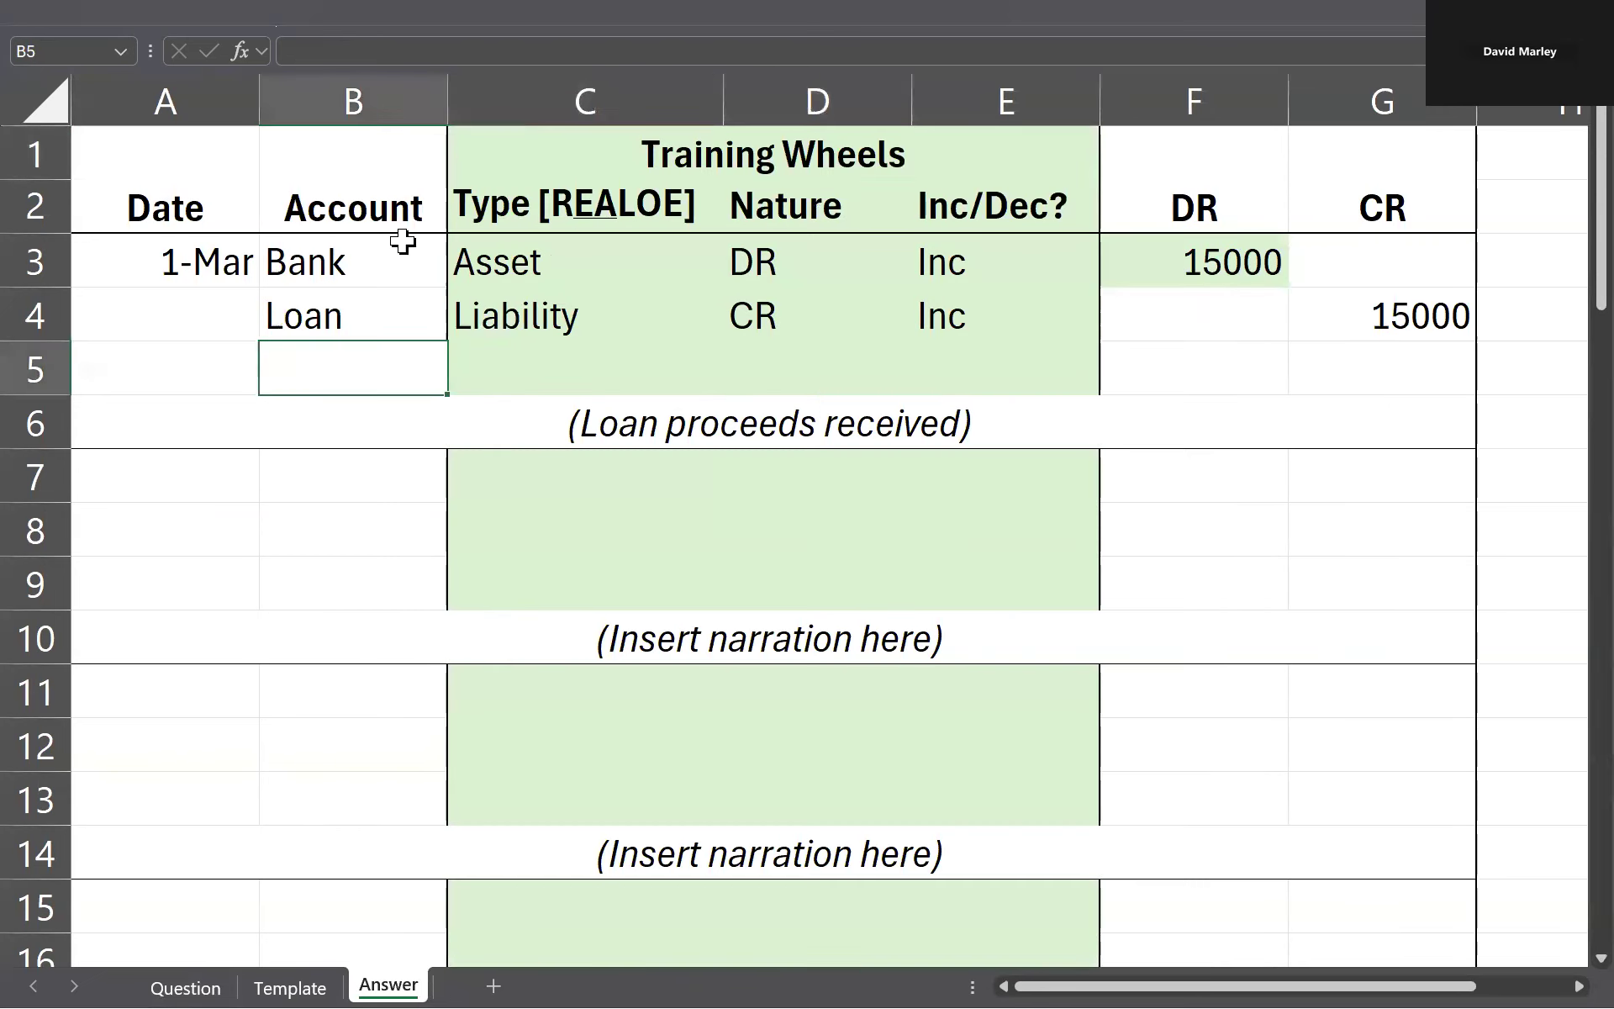
left_click(1221, 259)
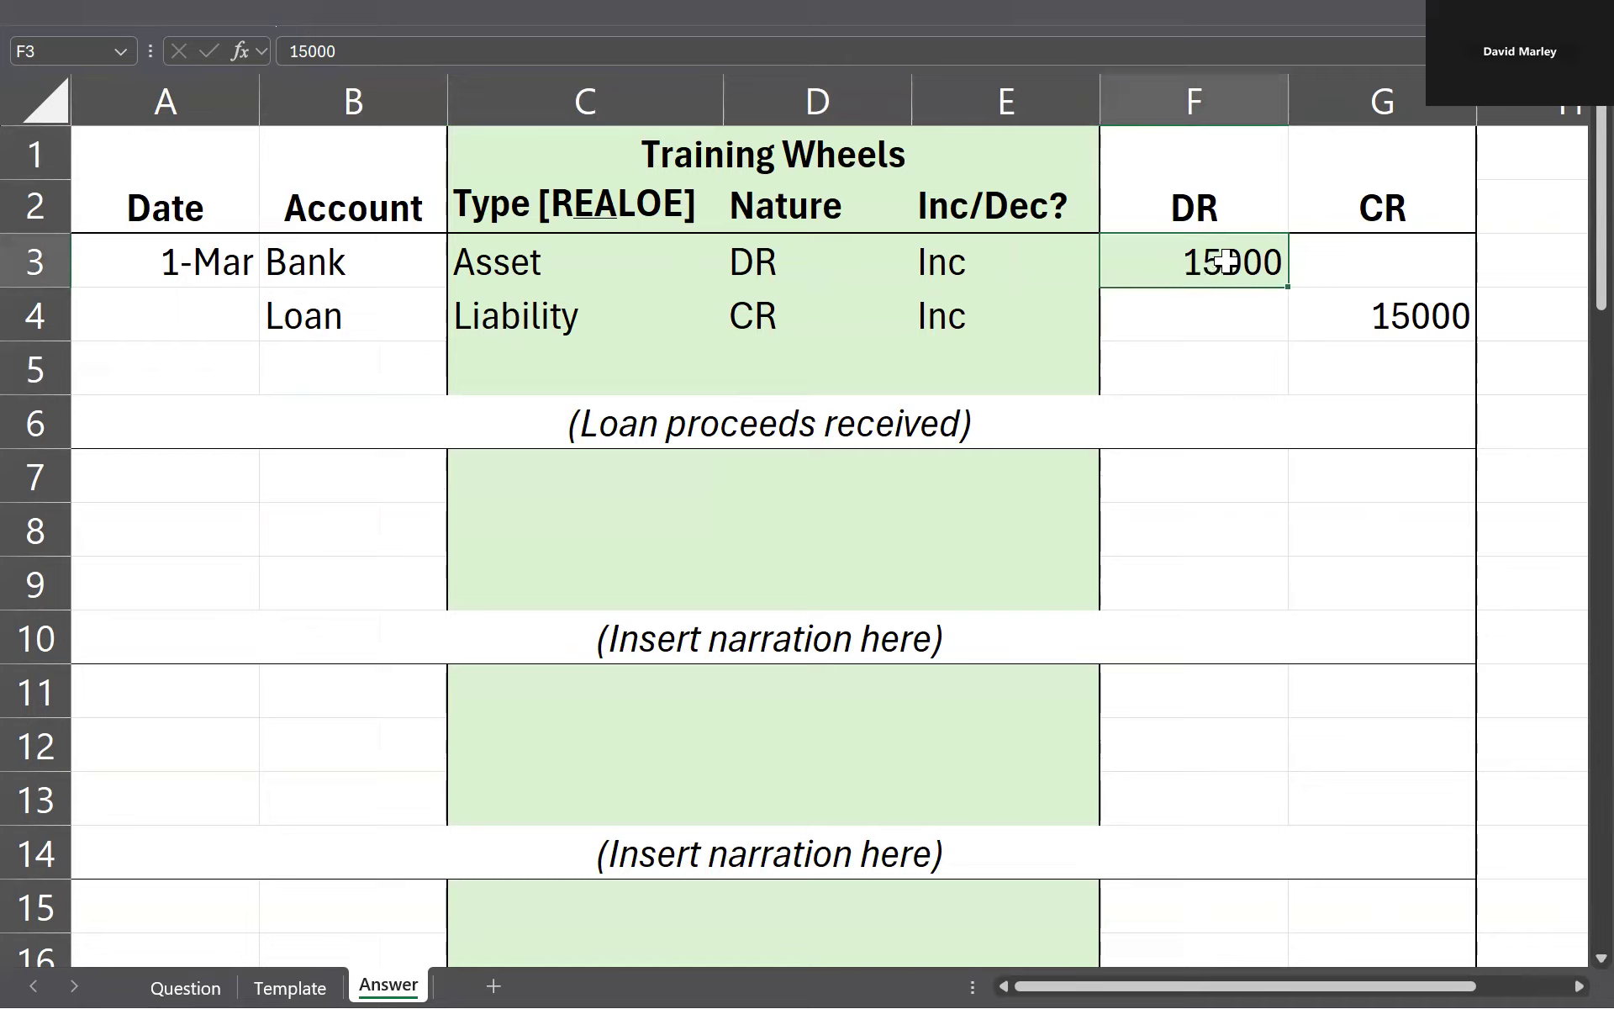
left_click(336, 326)
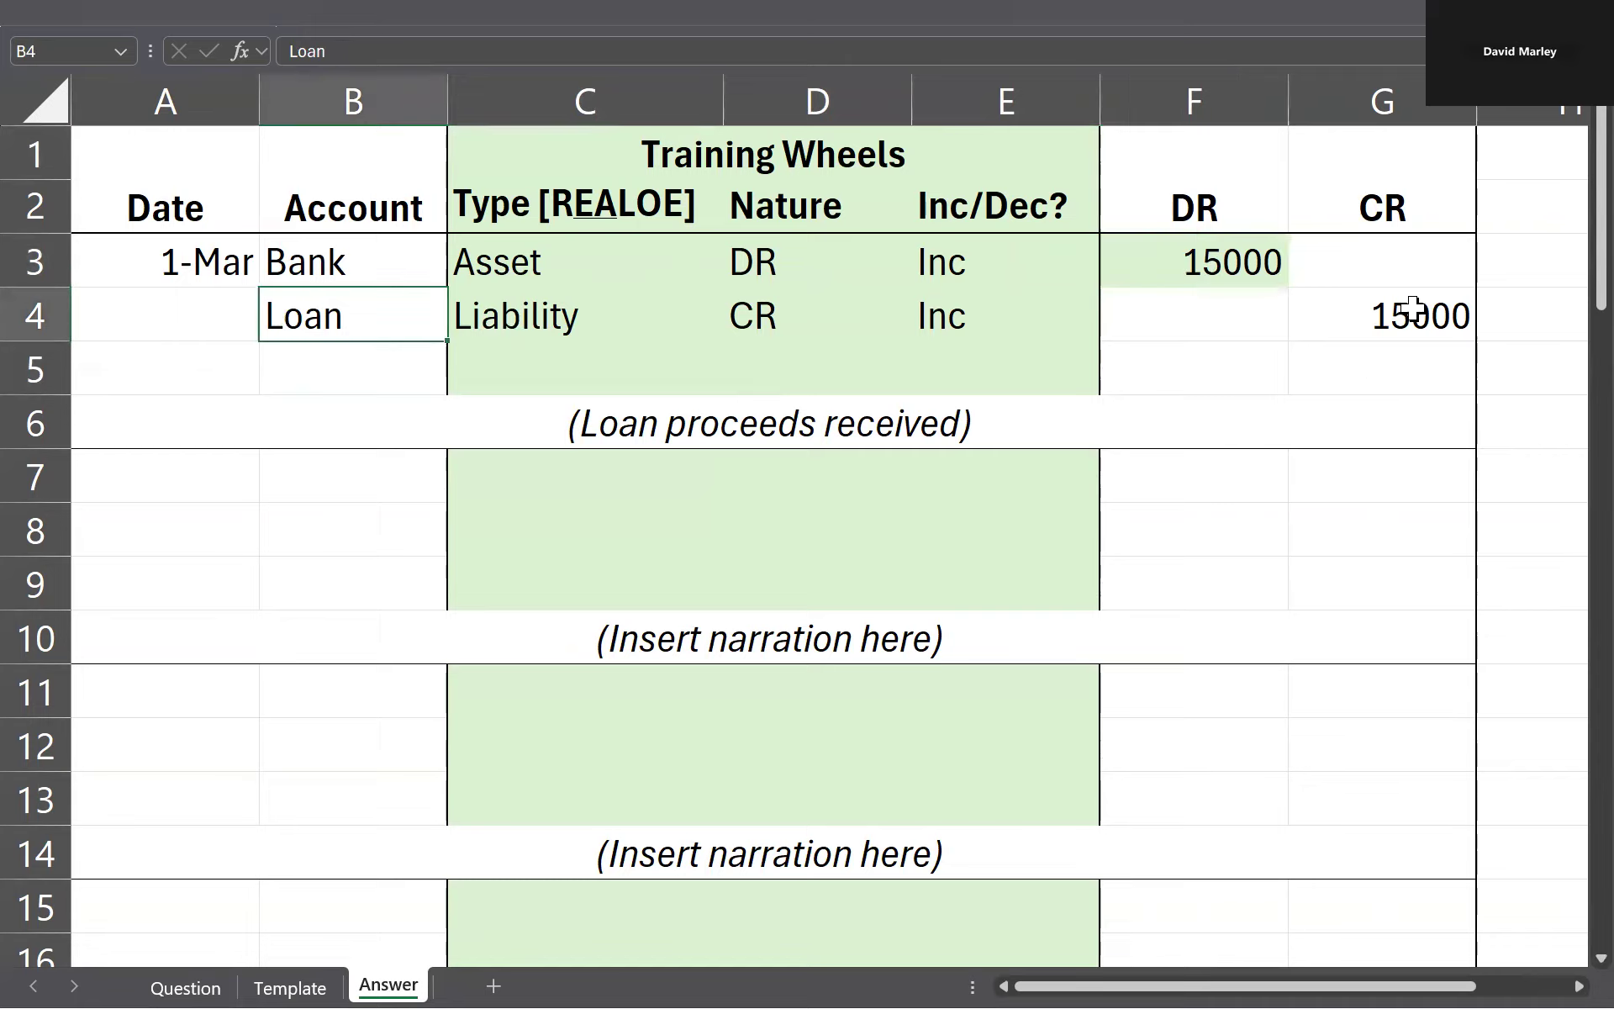
left_click(1425, 310)
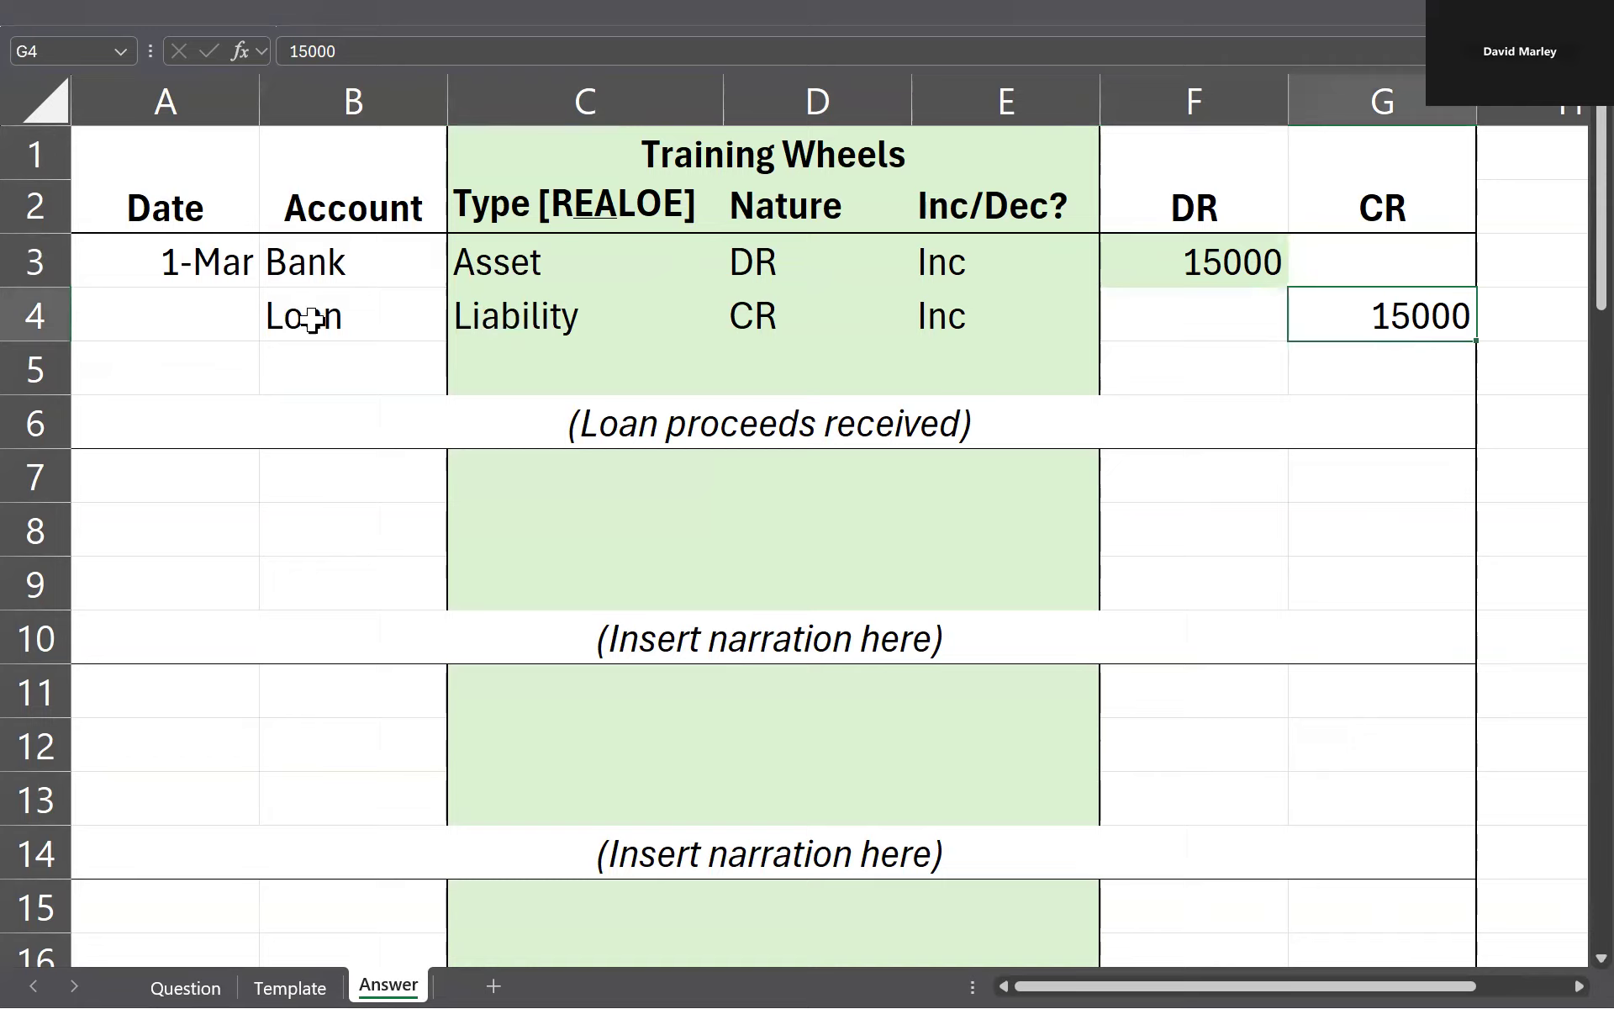
Step: Indent the Loan account name in cell B4 with leading spaces
left_click(265, 314)
key("Left")
double_click(262, 311)
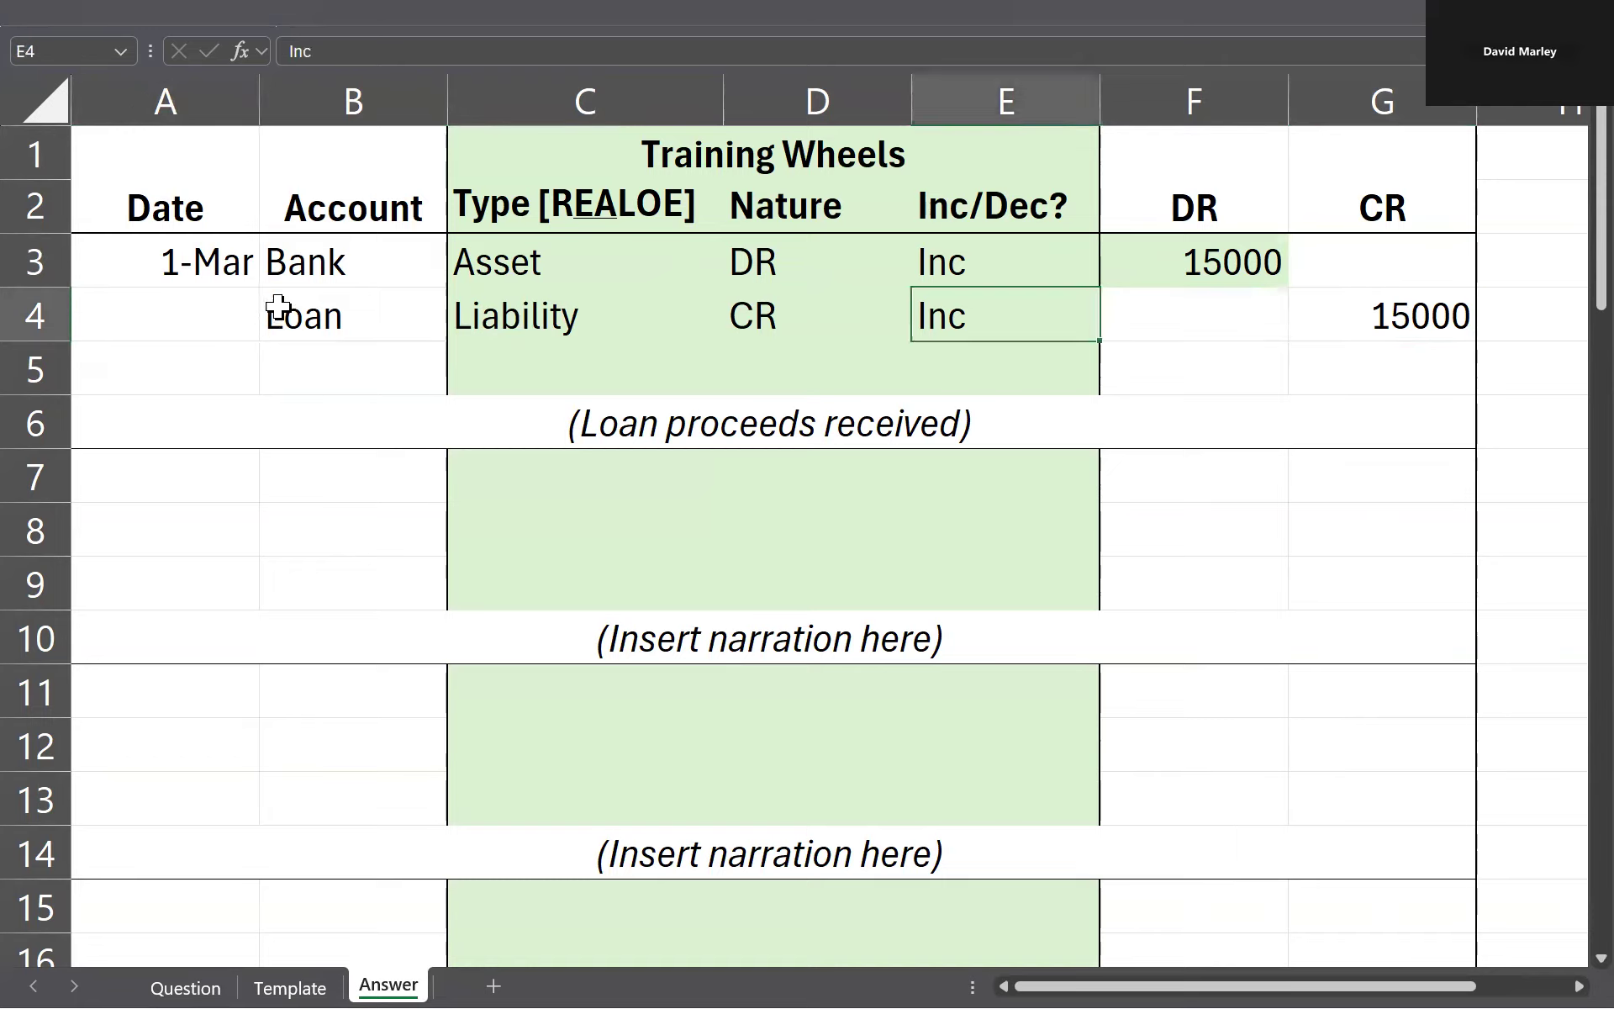
double_click(277, 313)
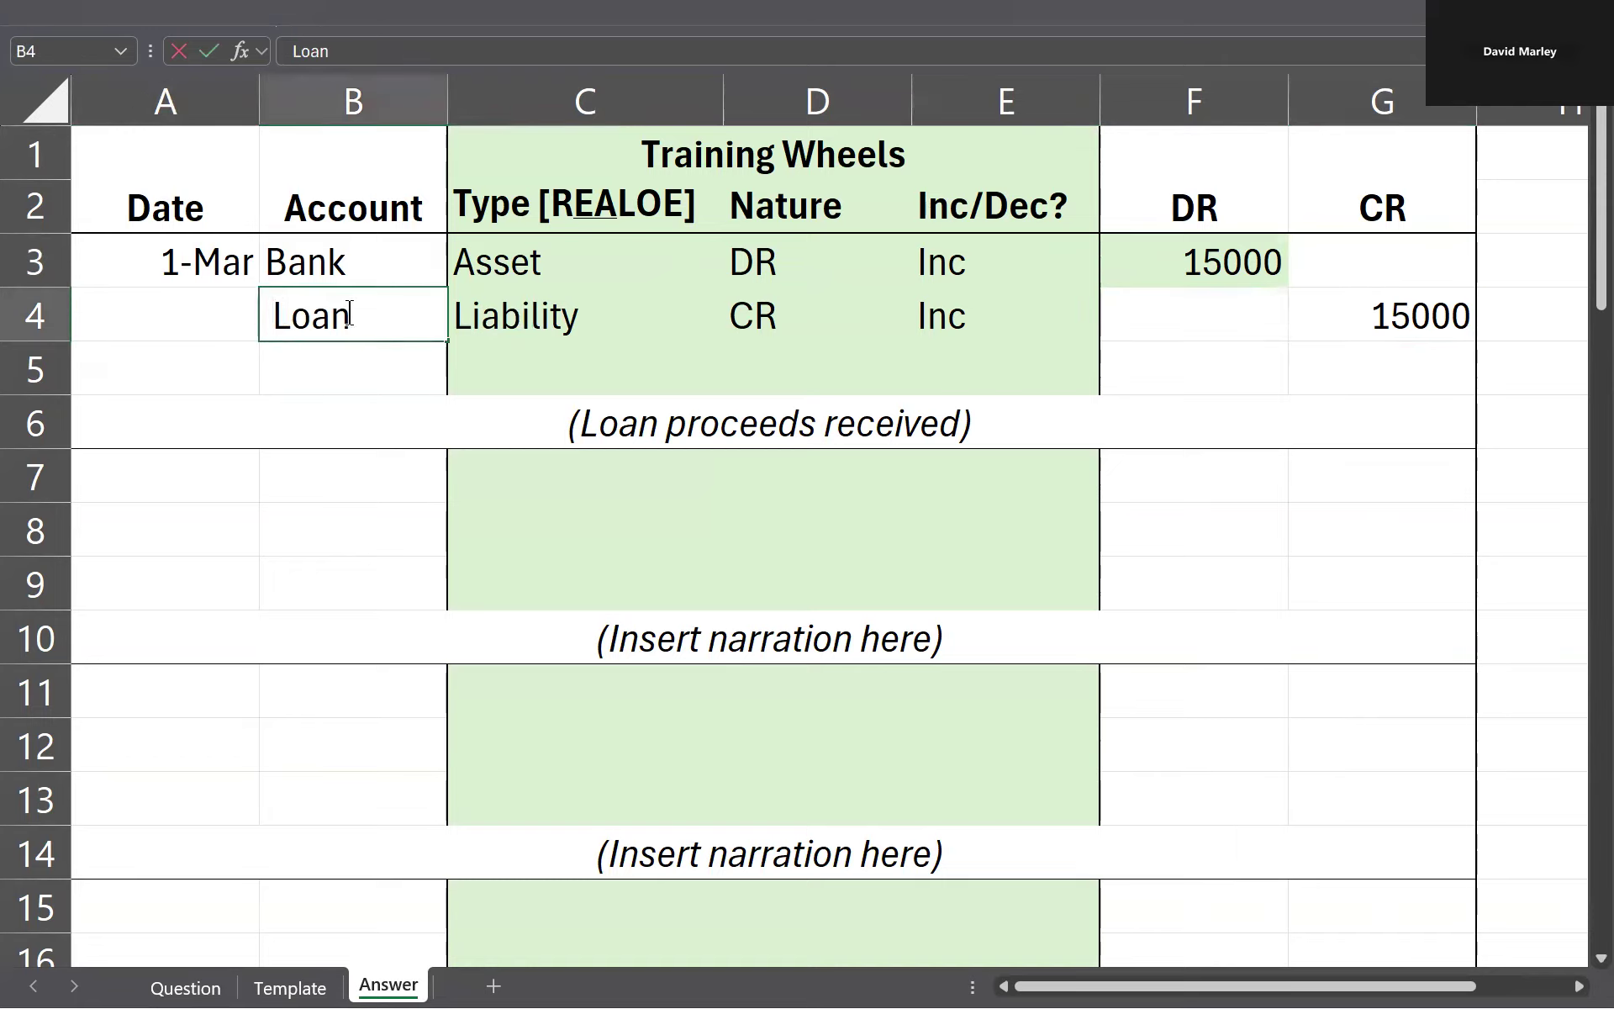
key("Return")
Step: Temporarily hide the Training Wheels columns C to E and blank row 5, and undo both changes
left_click_drag(526, 266, 1020, 266)
key("ctrl+0")
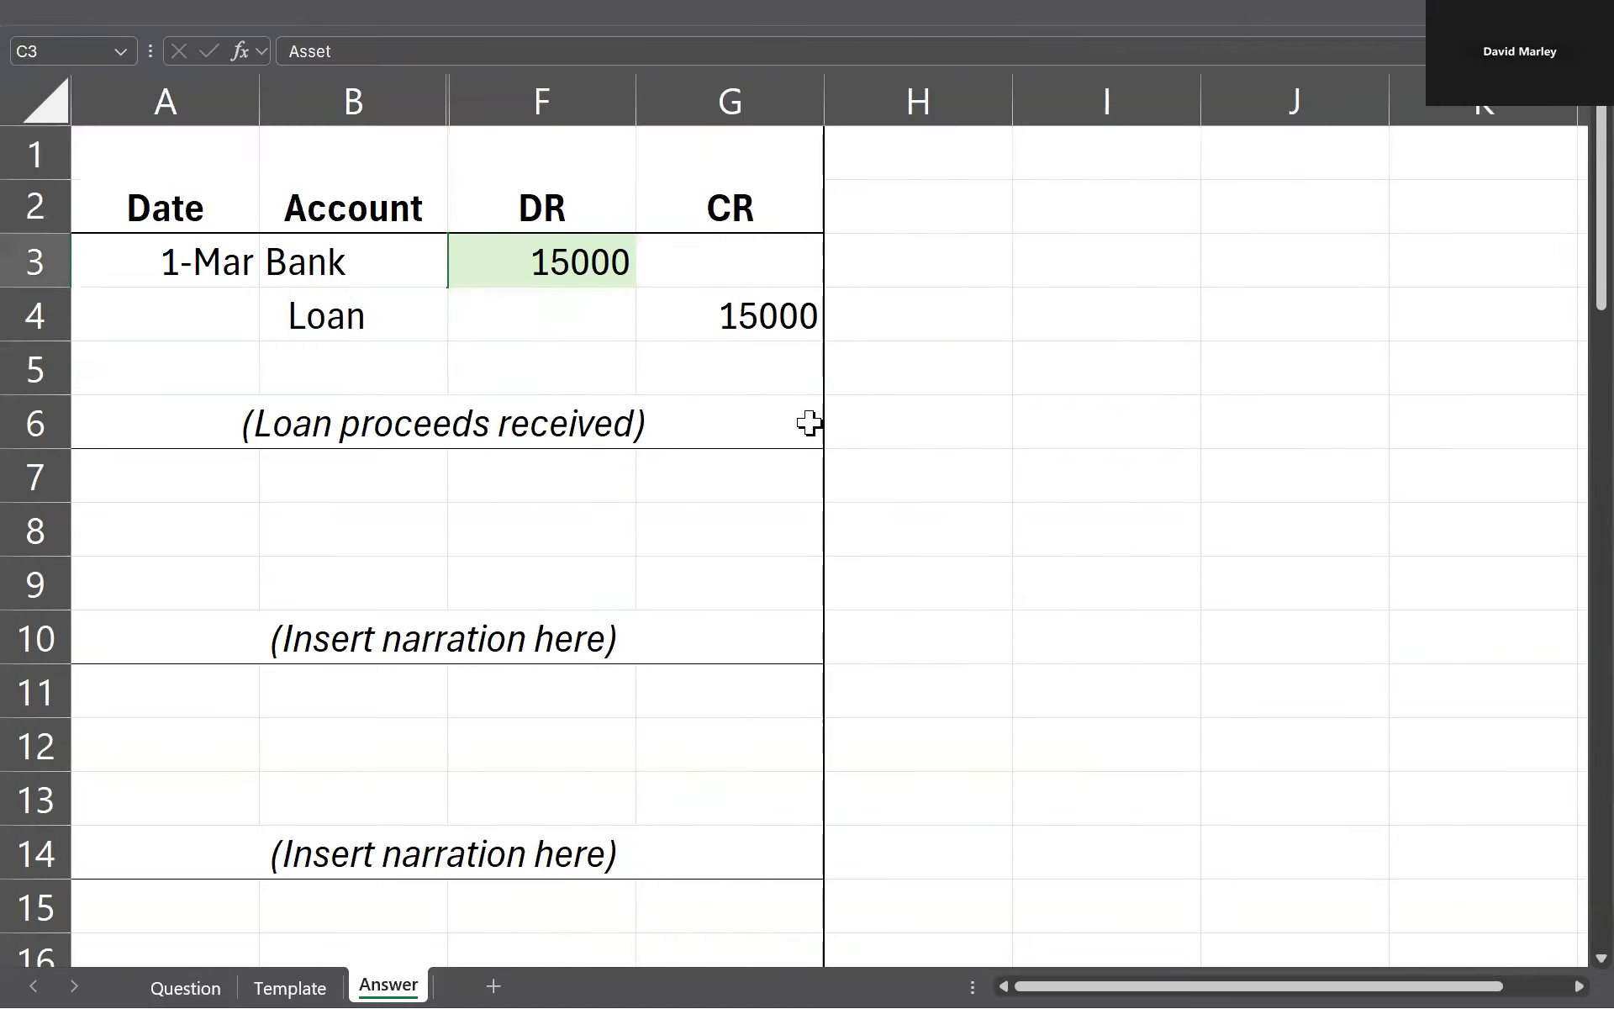
left_click(371, 387)
key("ctrl+9")
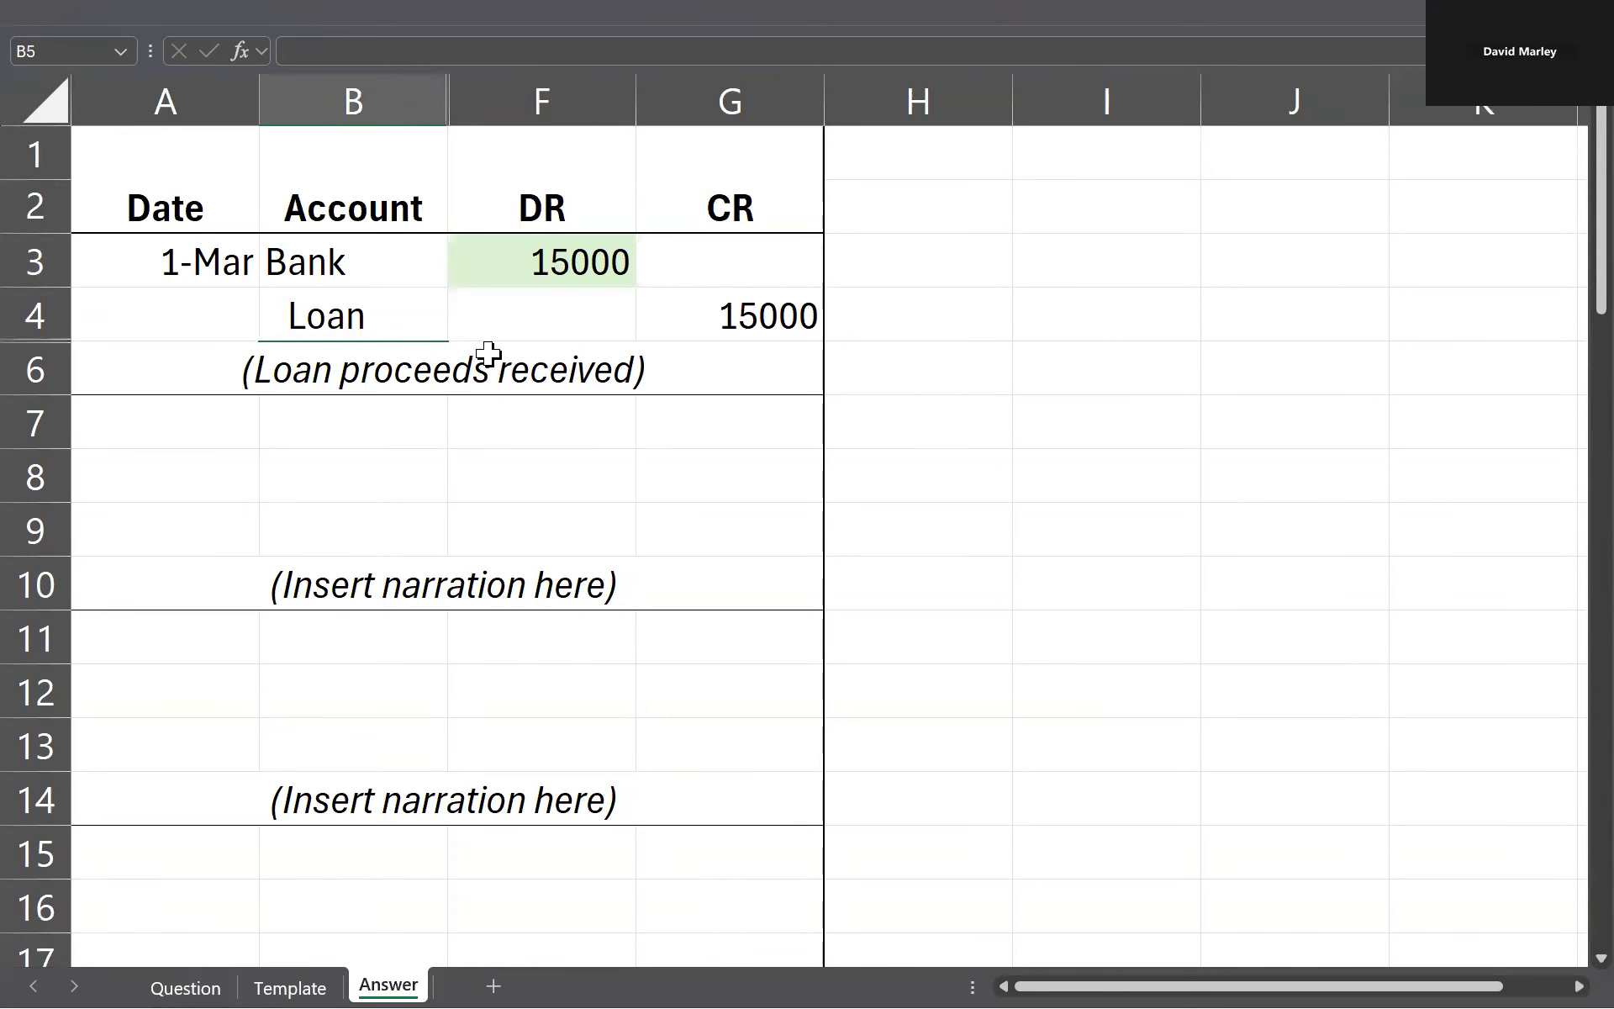
left_click(924, 403)
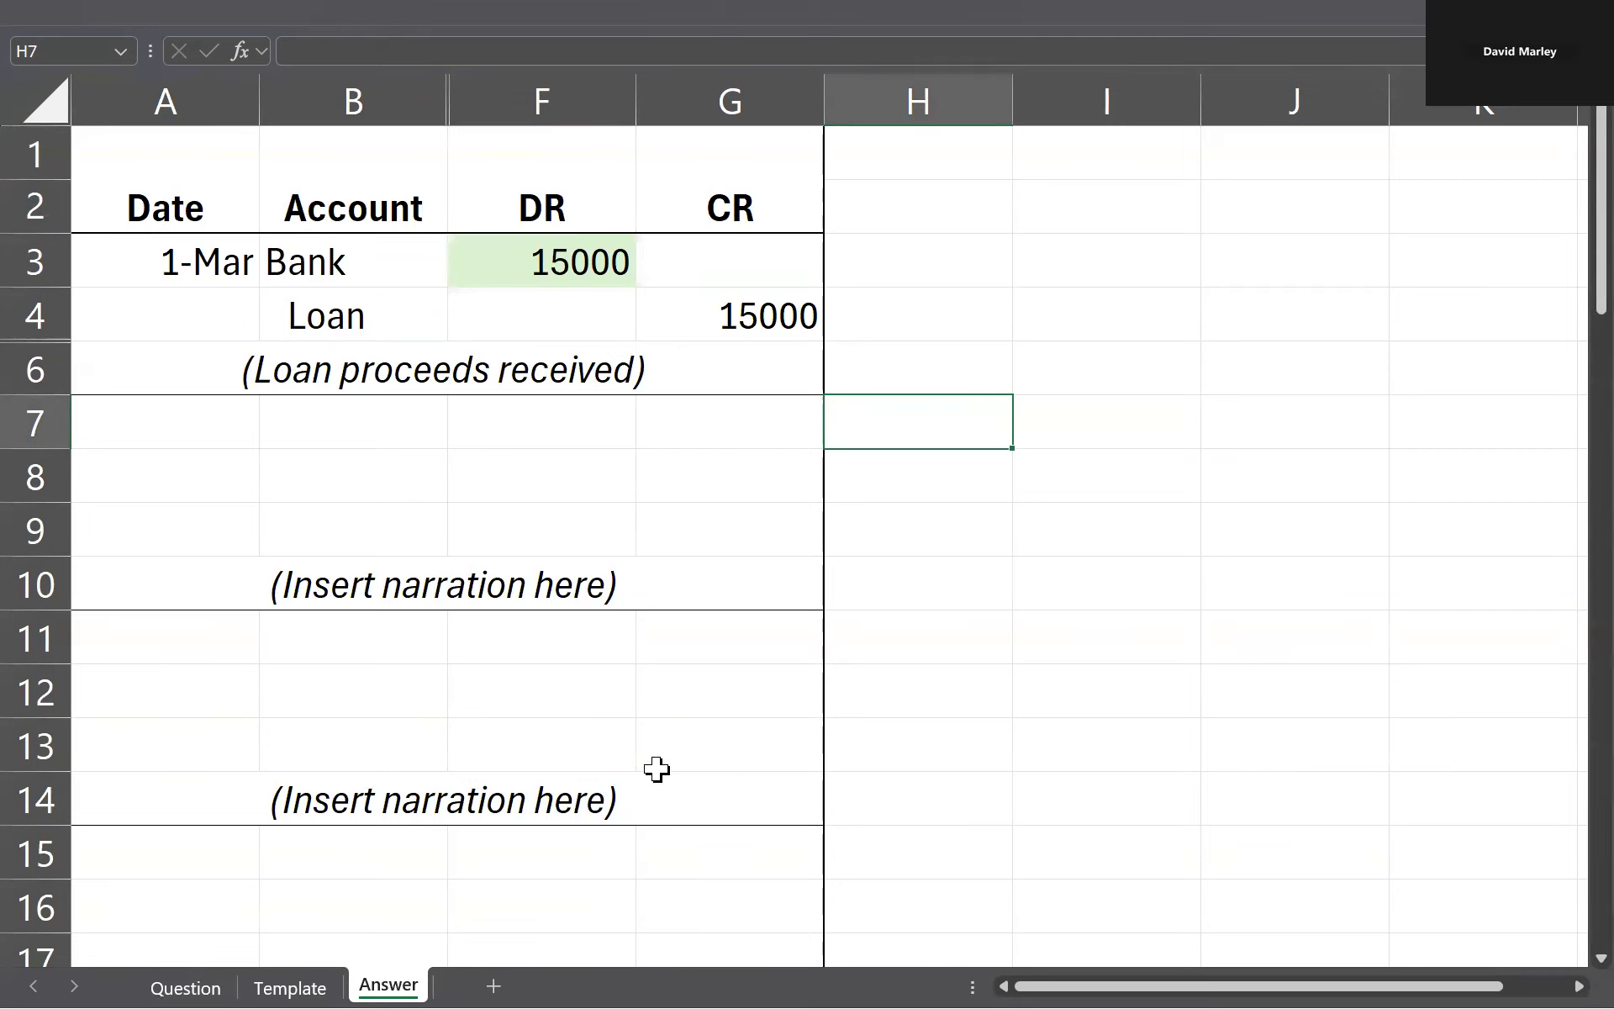
key("ctrl+z")
key("ctrl+z")
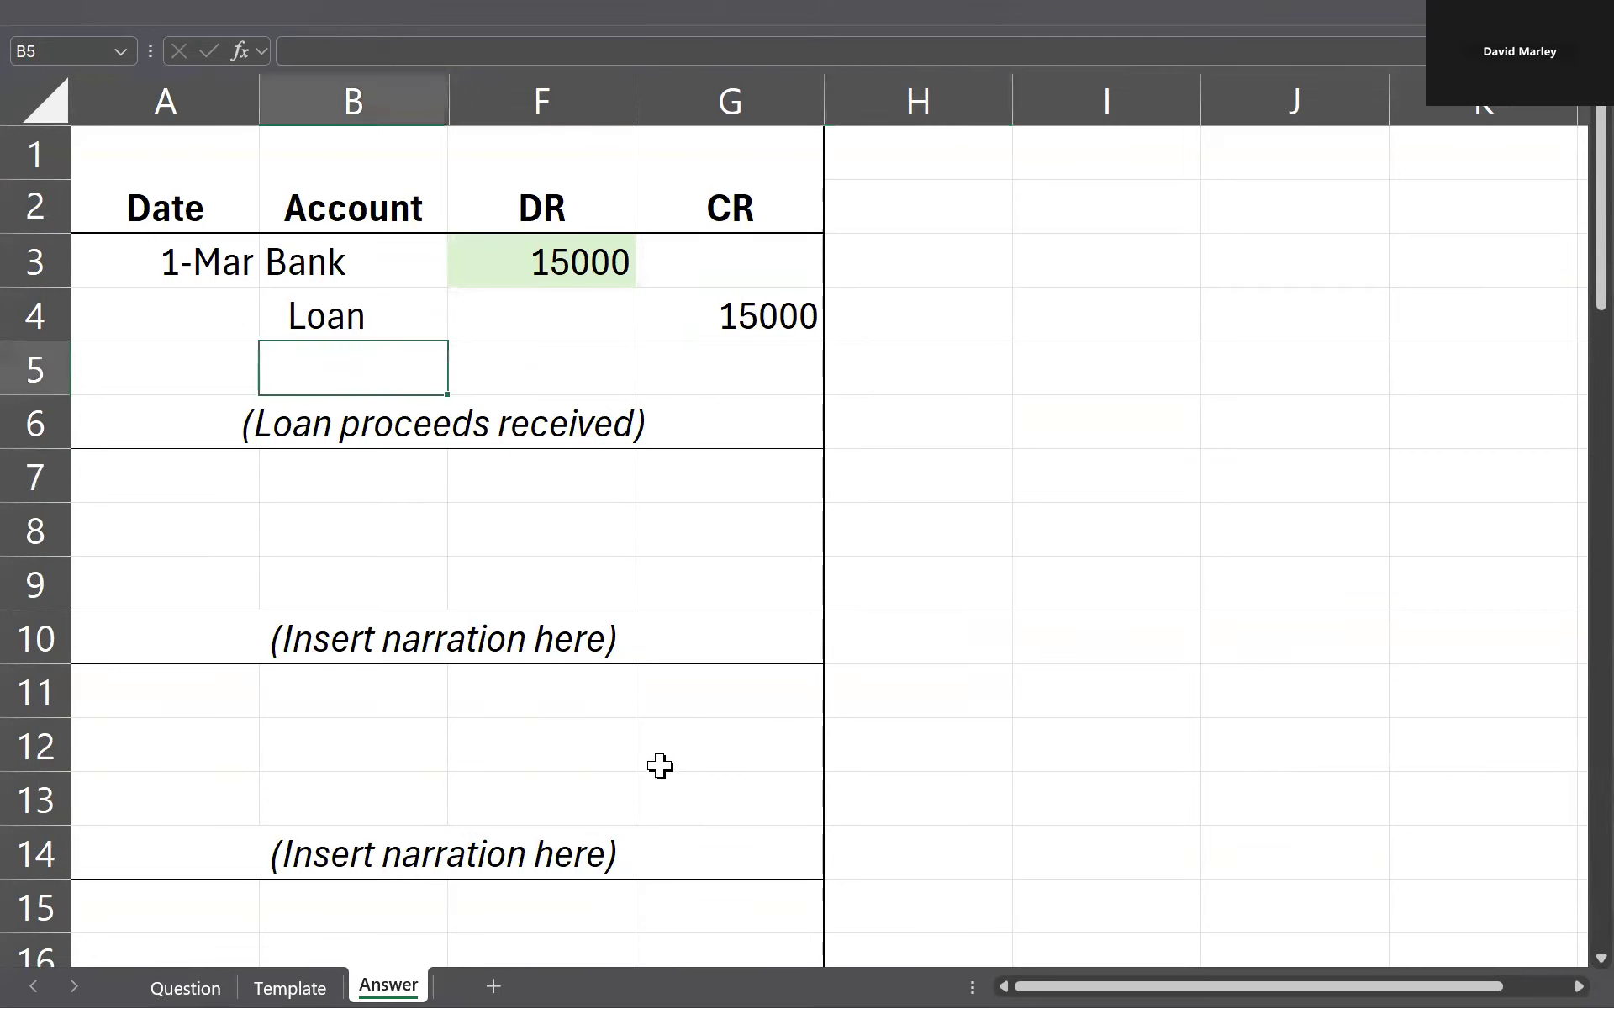
left_click(344, 361)
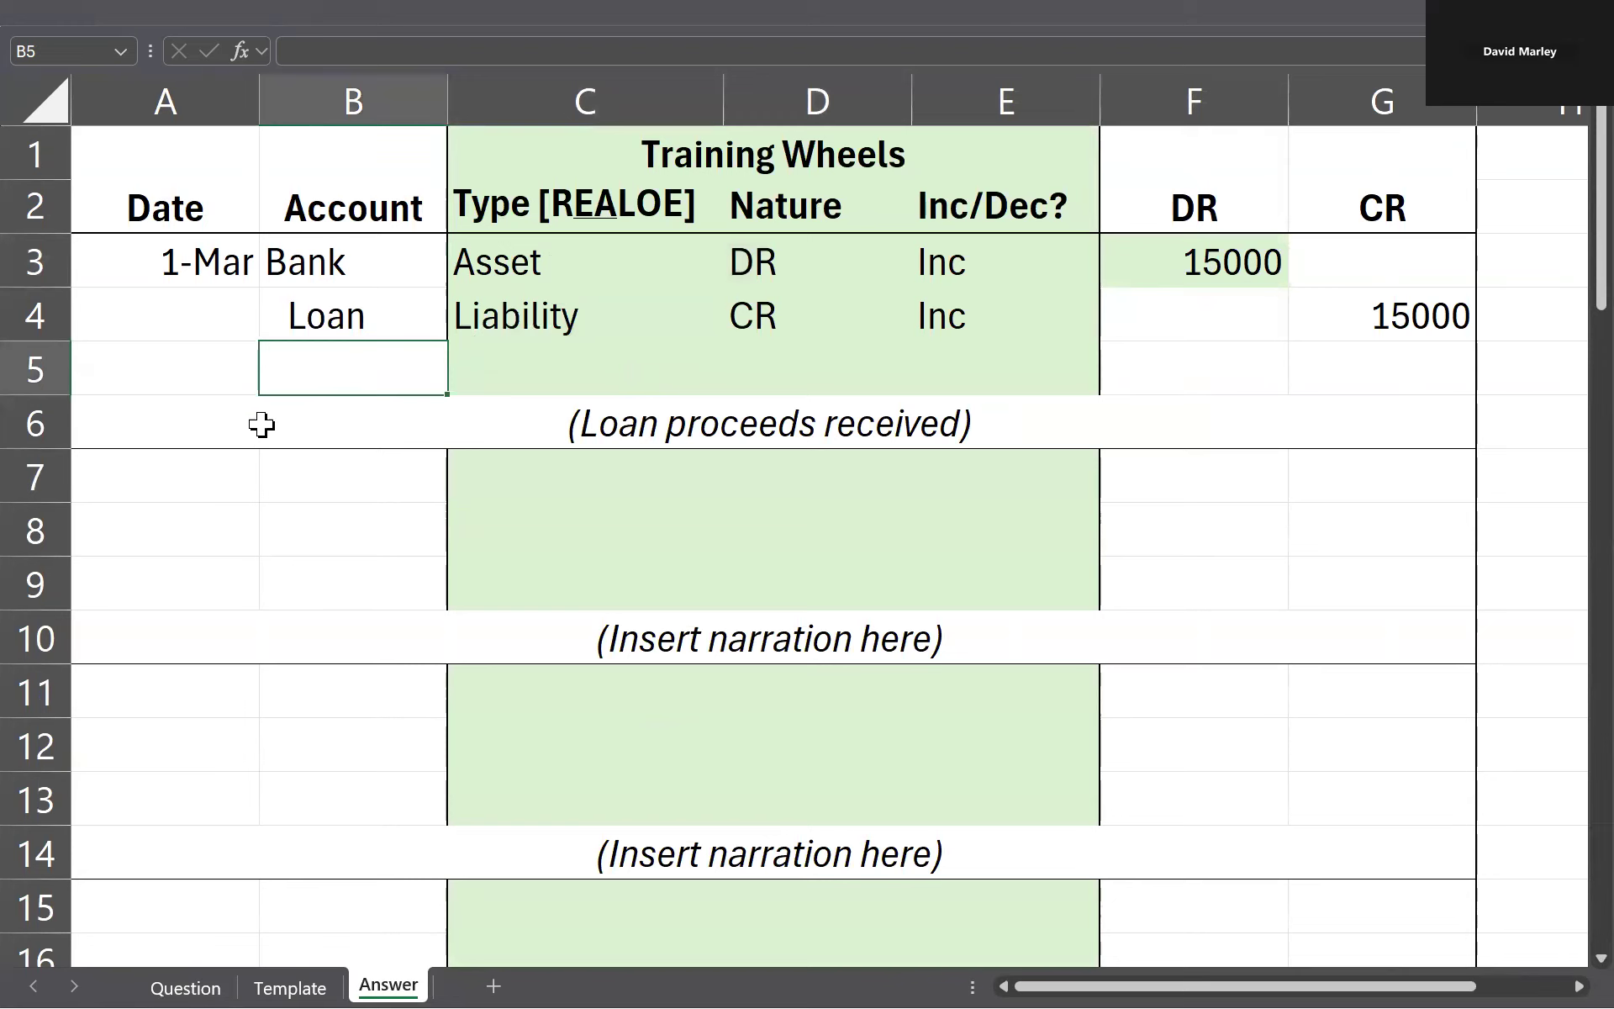
Step: Examine the owner's cash contribution on the Question sheet and compare it with the Bank line of the first journal entry
key("alt+Tab")
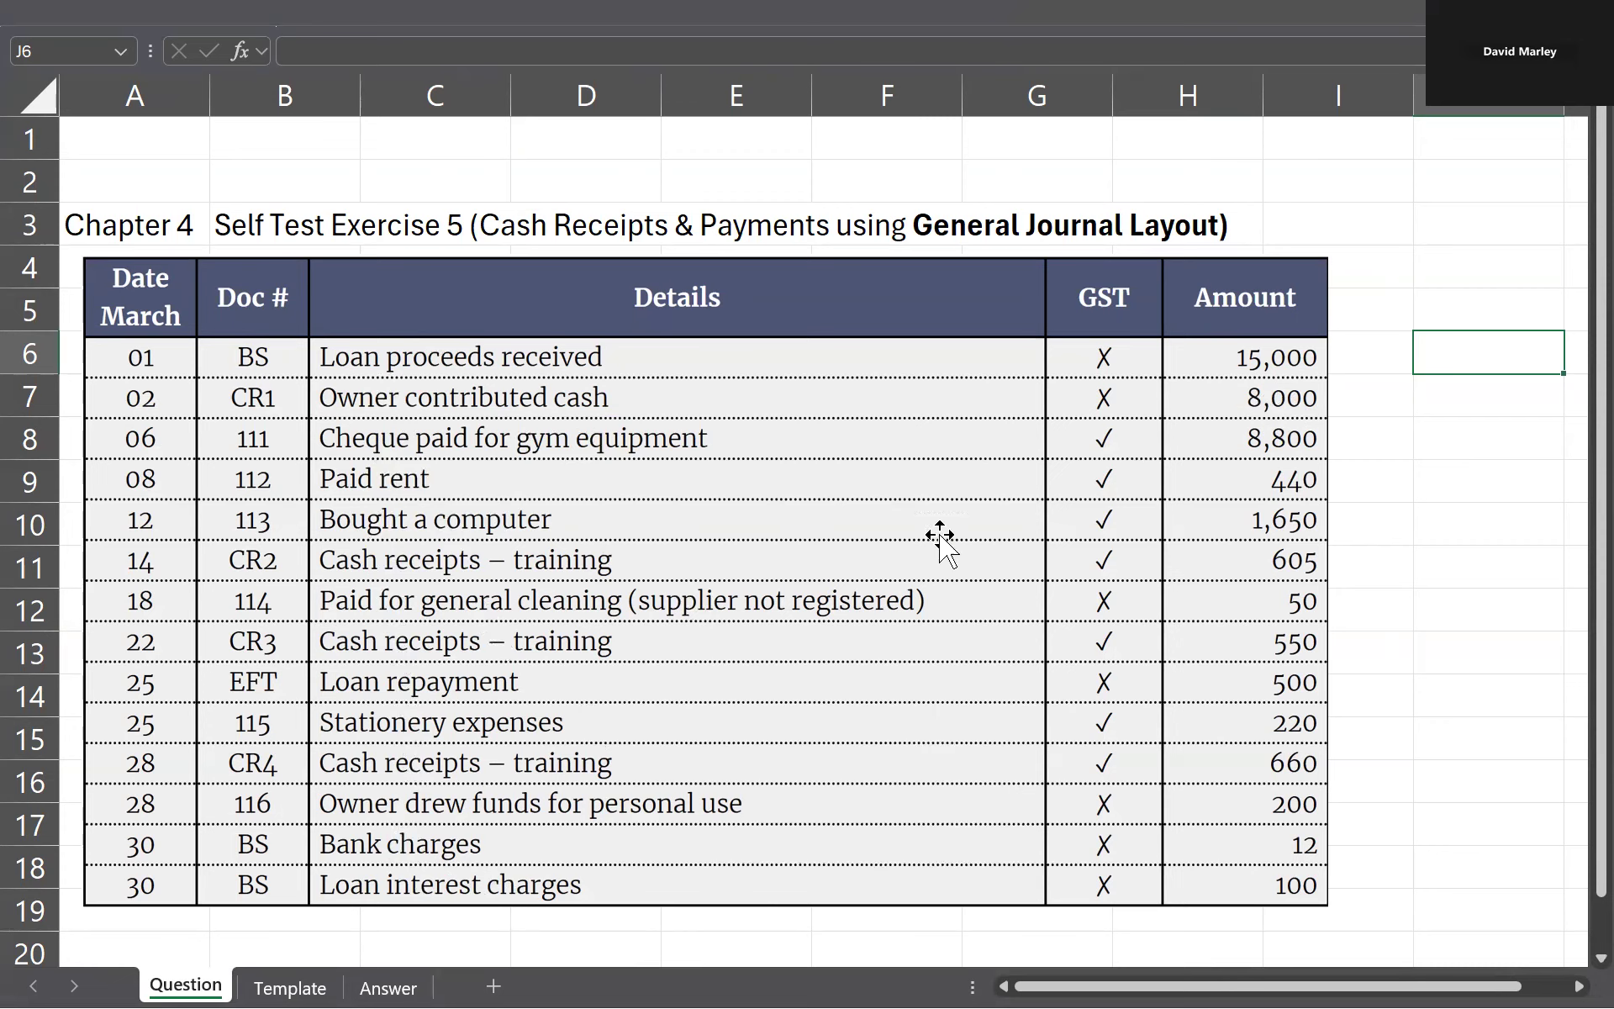
left_click(402, 401)
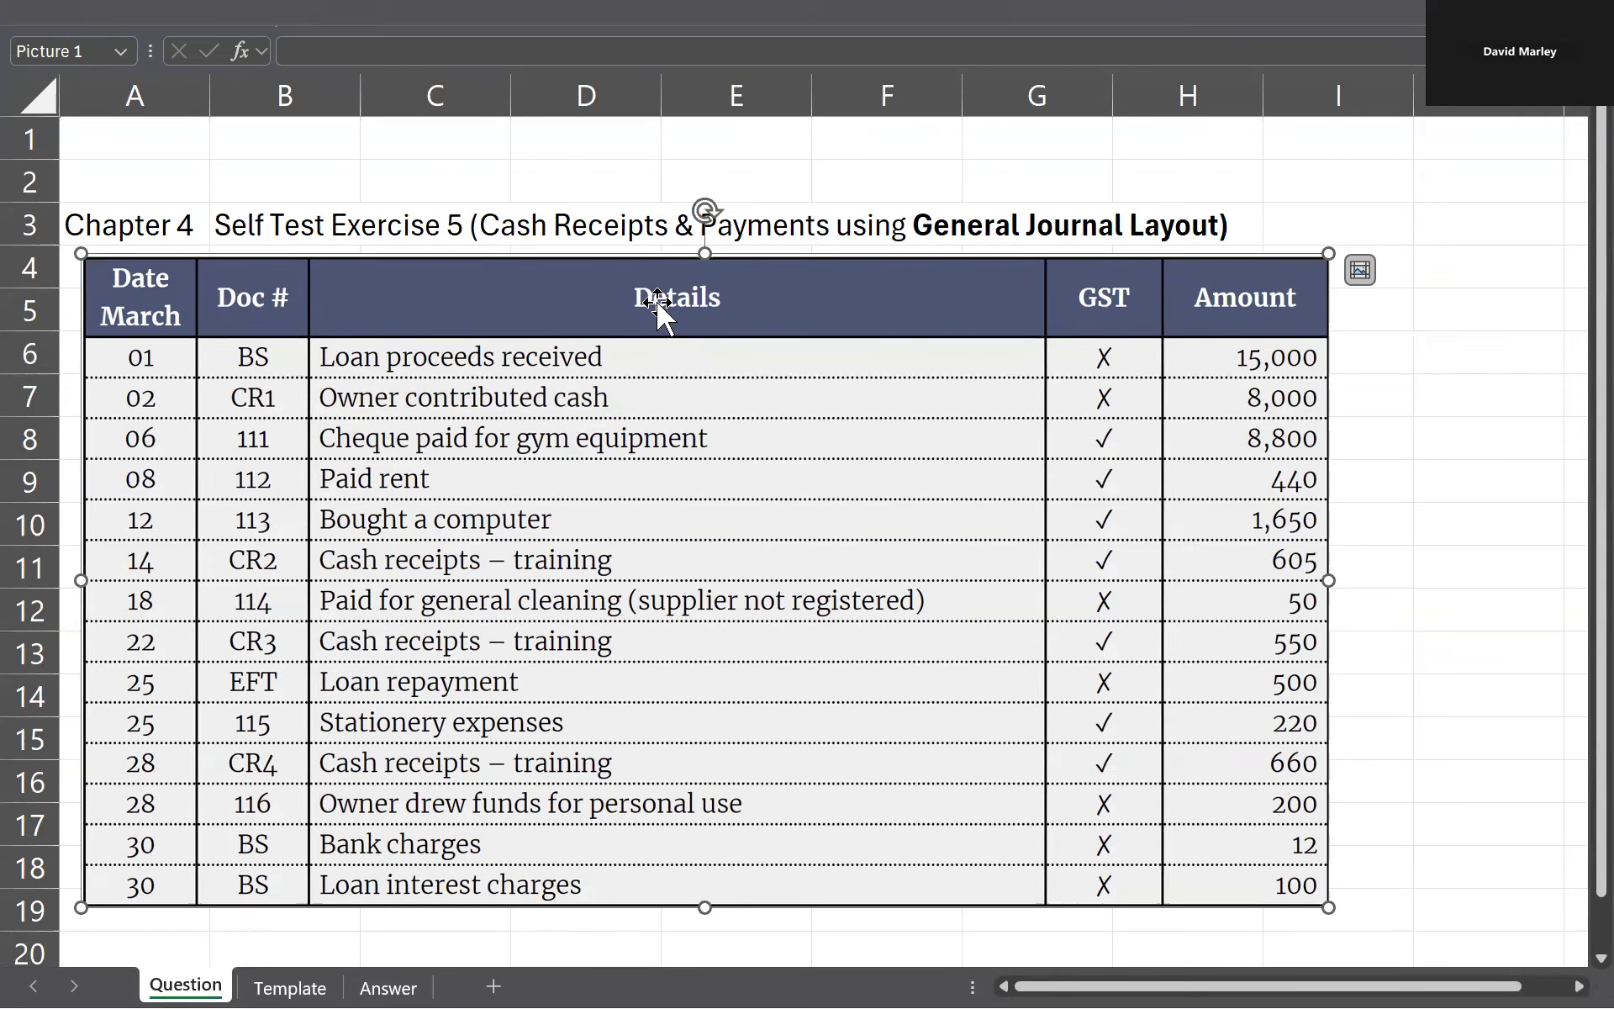
left_click(388, 988)
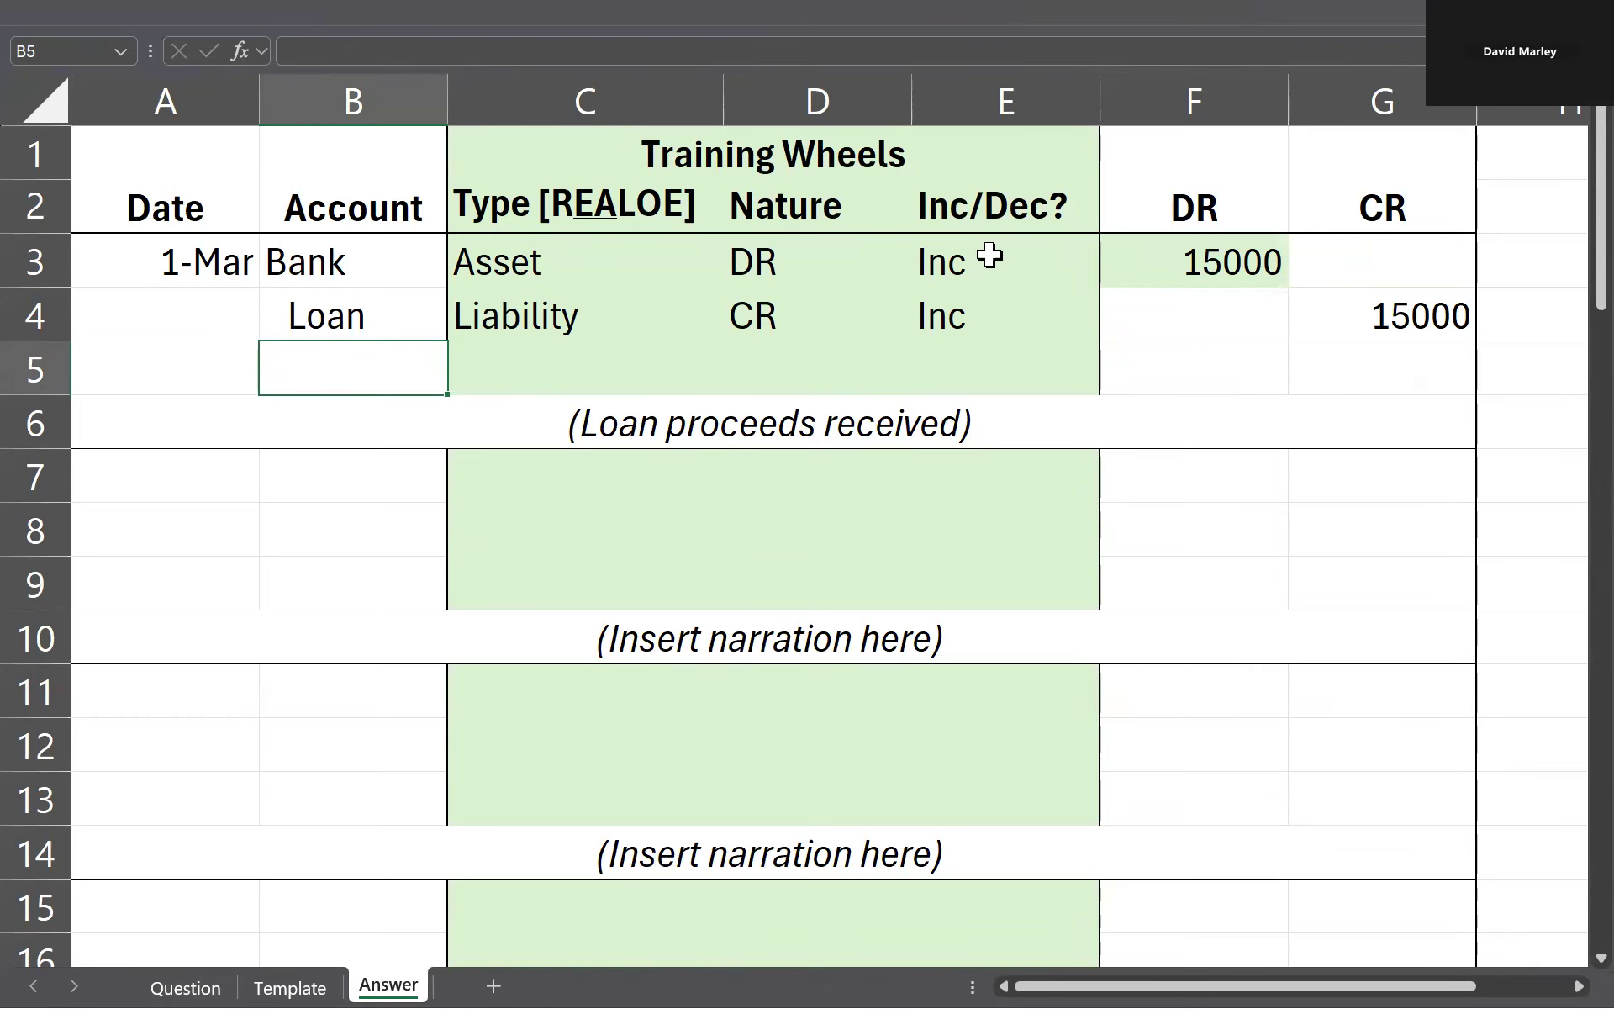
left_click_drag(296, 271, 1177, 270)
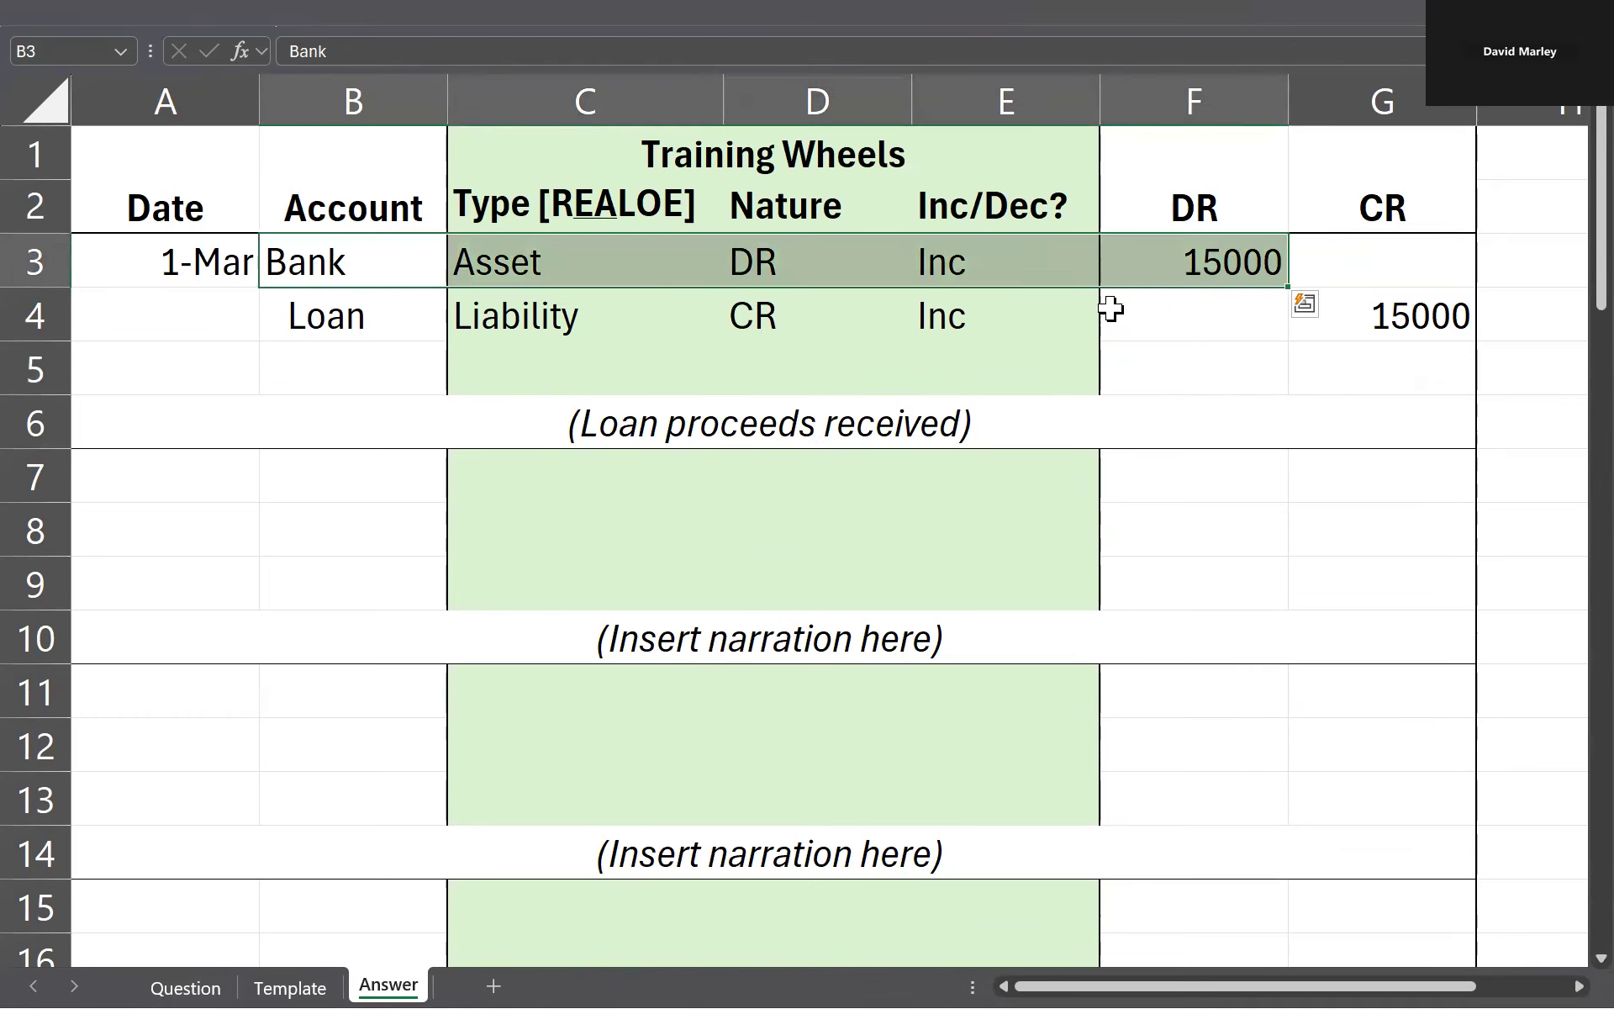
key("ctrl+Page_Up")
key("ctrl+Page_Up")
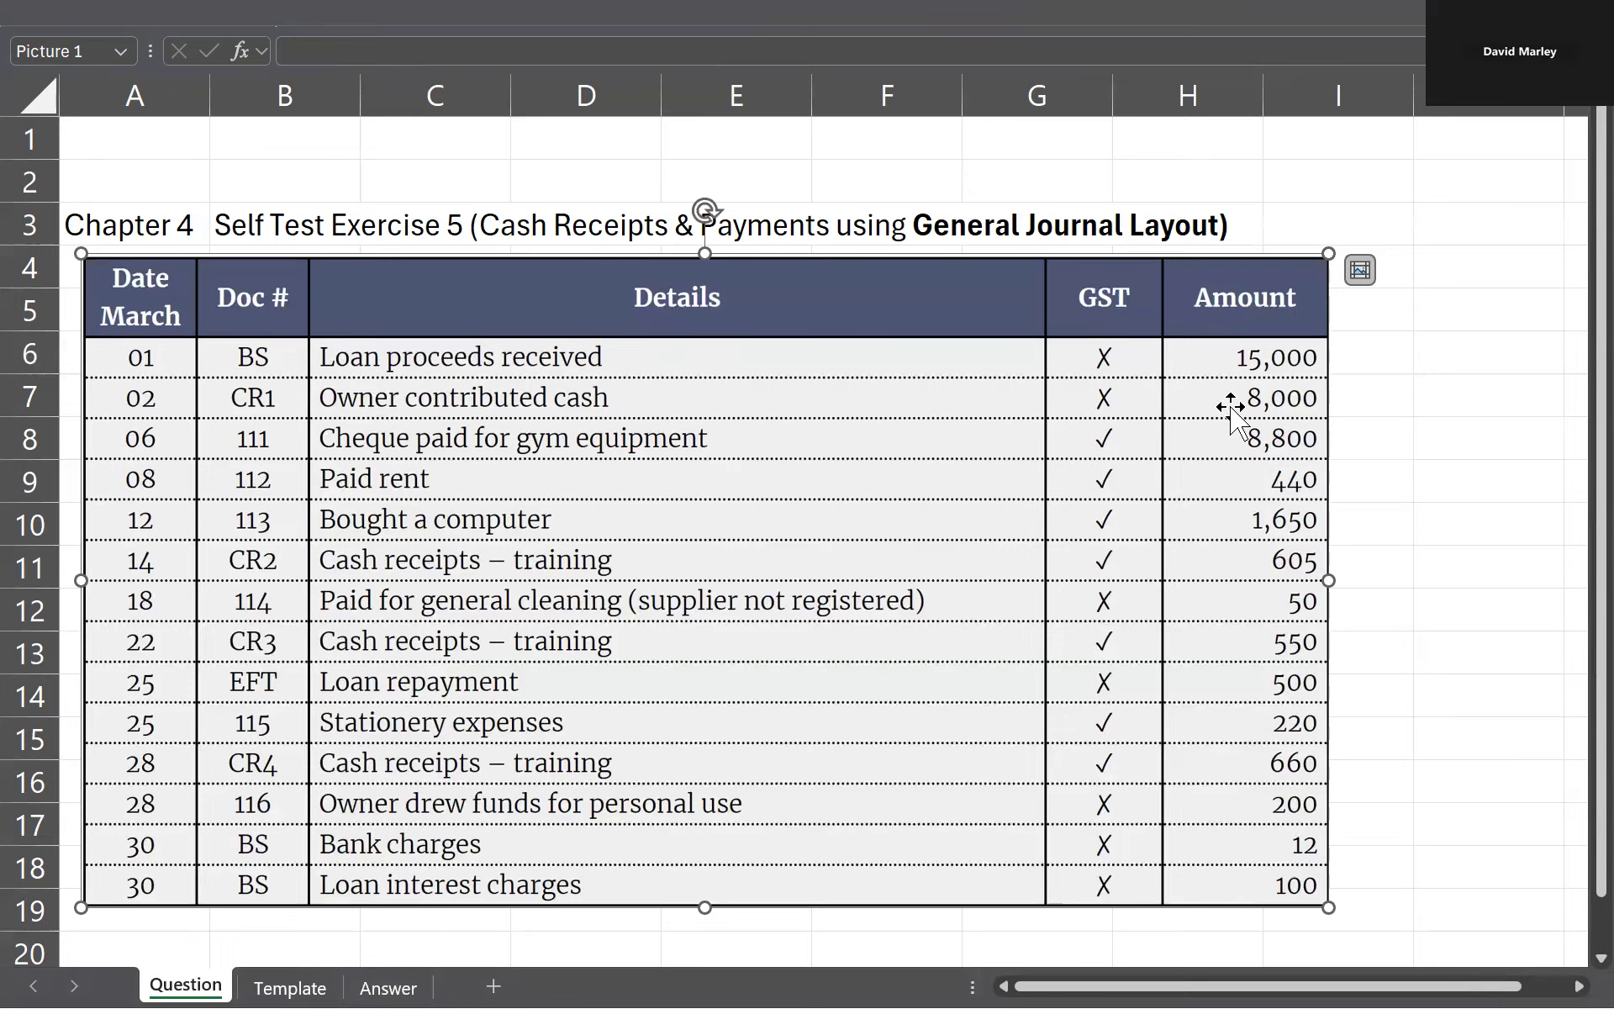
key("ctrl+Page_Down")
key("ctrl+Page_Down")
Step: Copy the 1 March Bank line in A3:F3 to row 7, starting at A7
left_click(1201, 261)
left_click_drag(1200, 260, 189, 271)
key("ctrl+c")
left_click(169, 479)
key("ctrl+v")
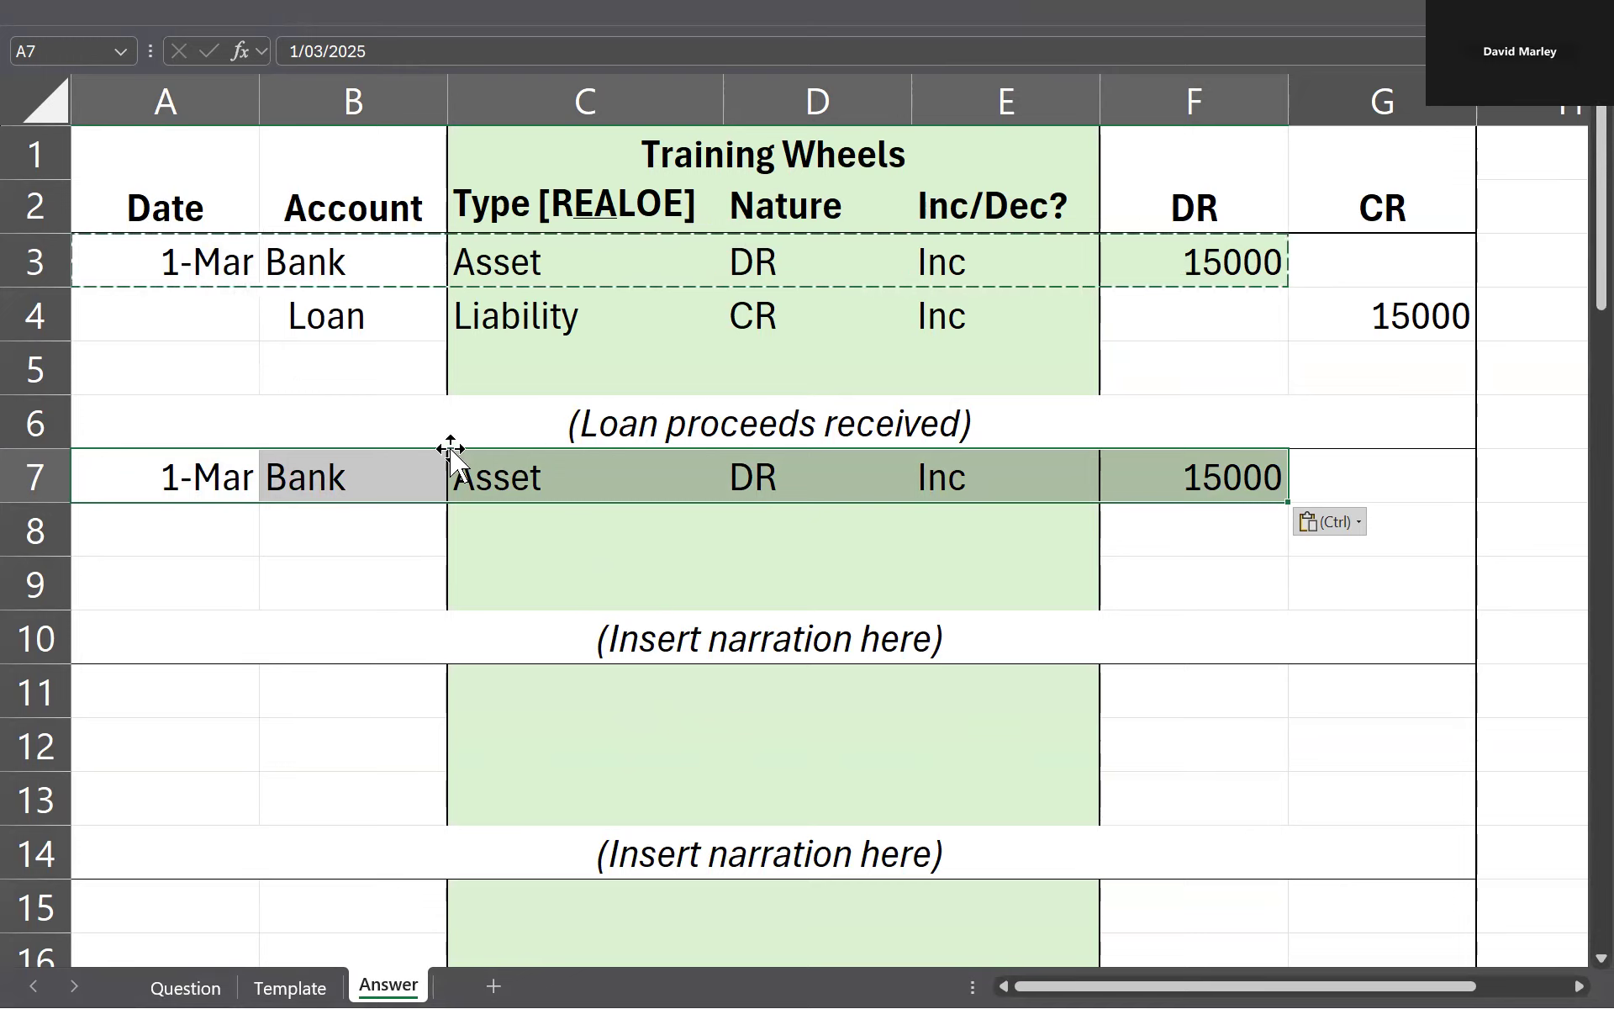
Step: Set the date of the Bank line in row 7 to 2/3 and its DR amount to 8000
left_click(104, 476)
left_click(185, 987)
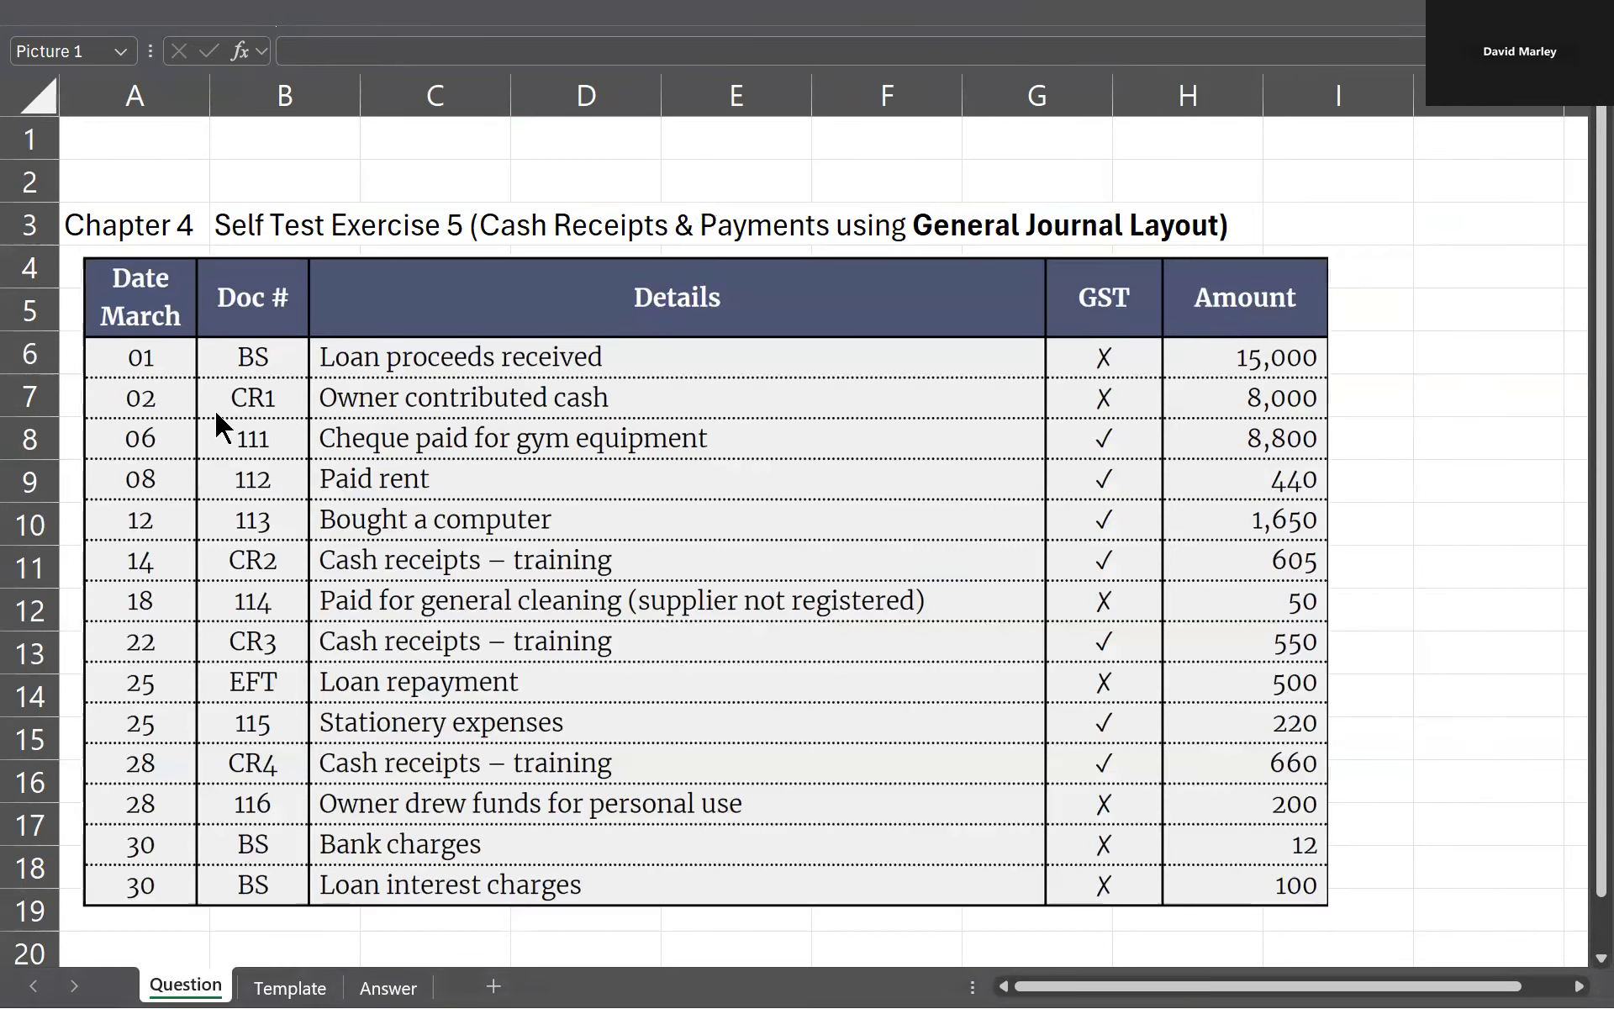
key("ctrl+Page_Down")
key("ctrl+Page_Down")
type("2/3")
key("Return")
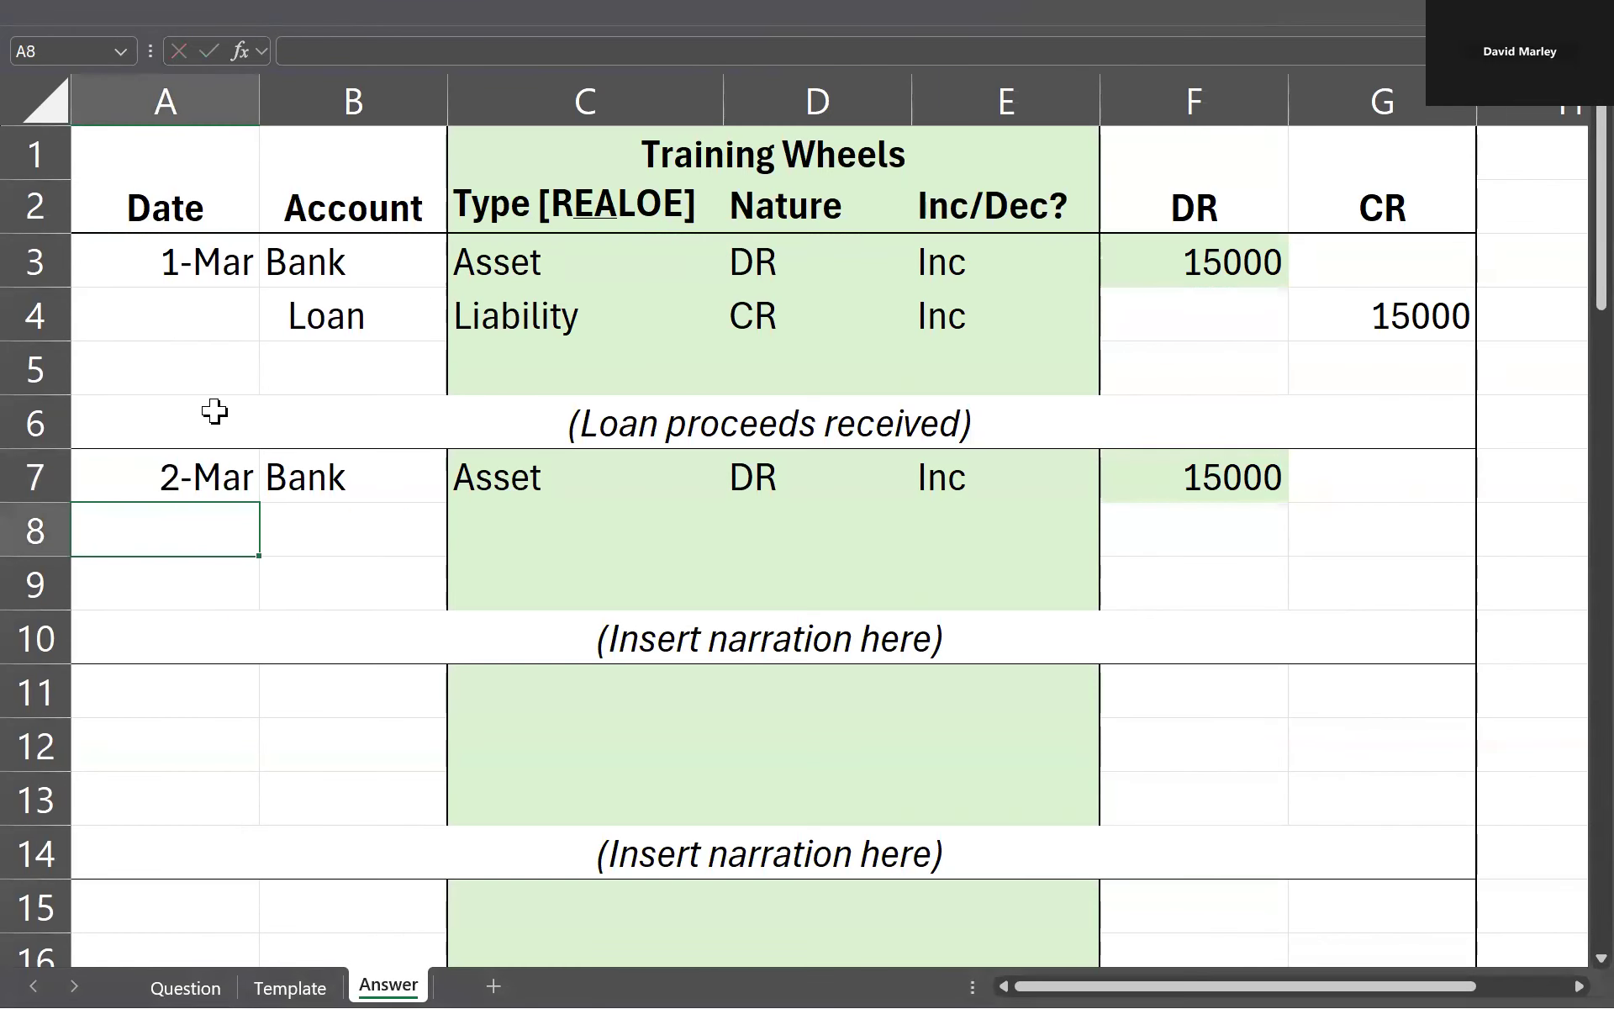
left_click(1244, 469)
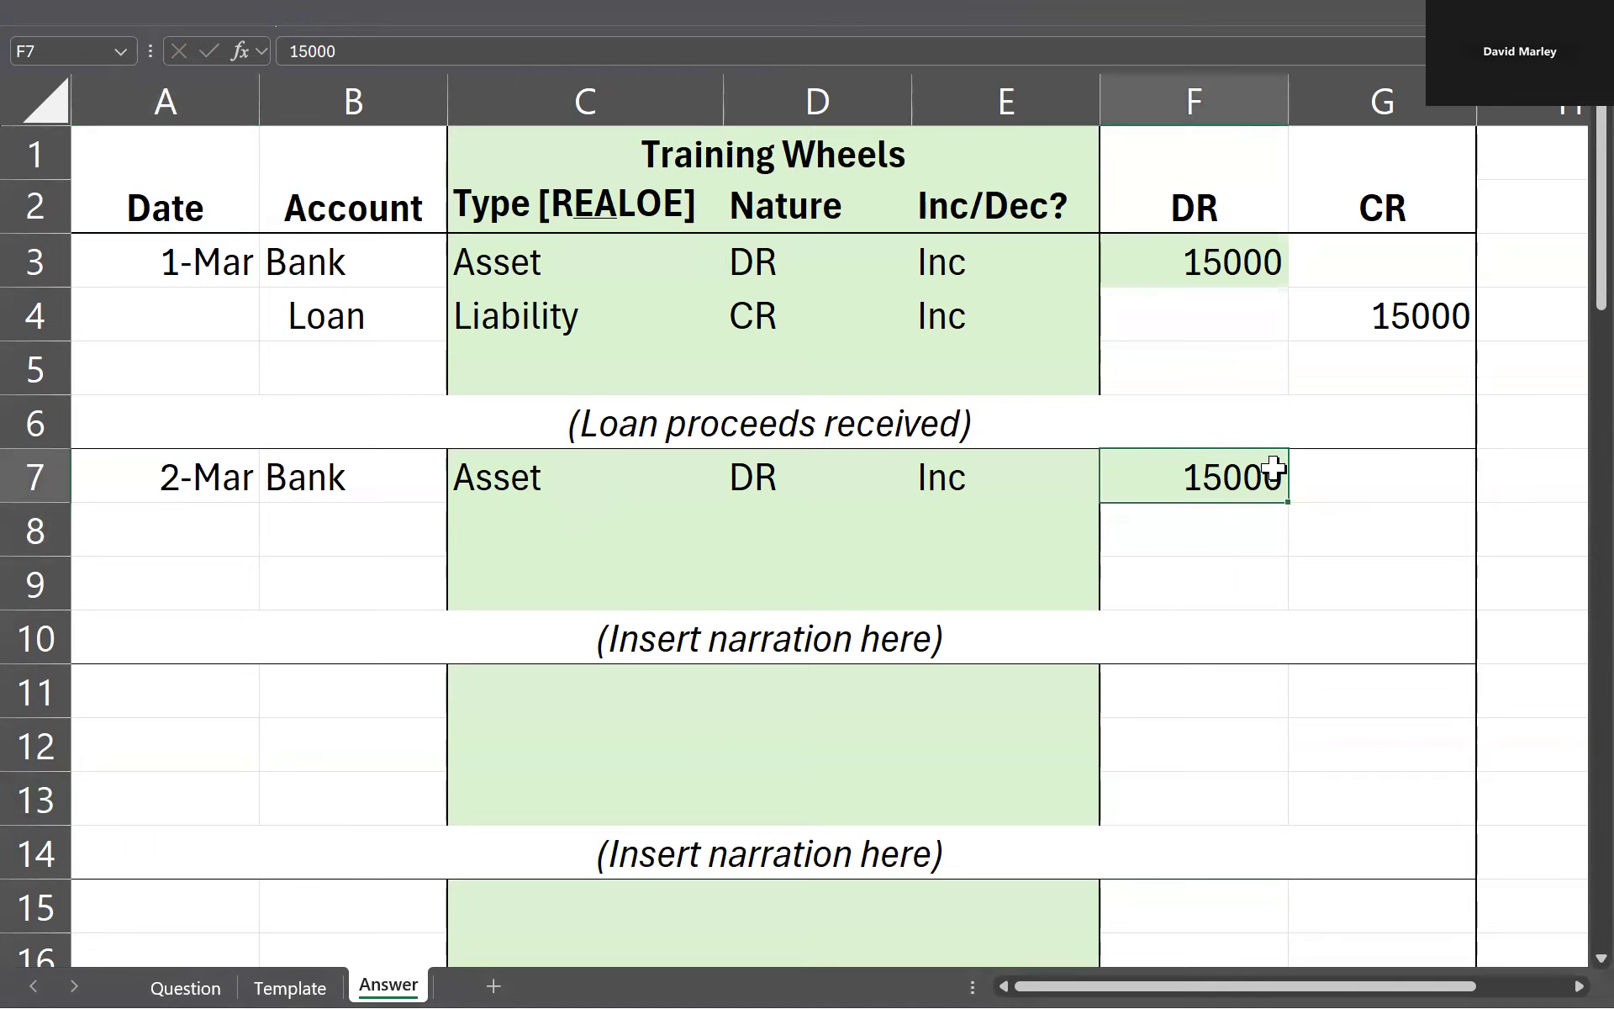
type("8000")
key("Return")
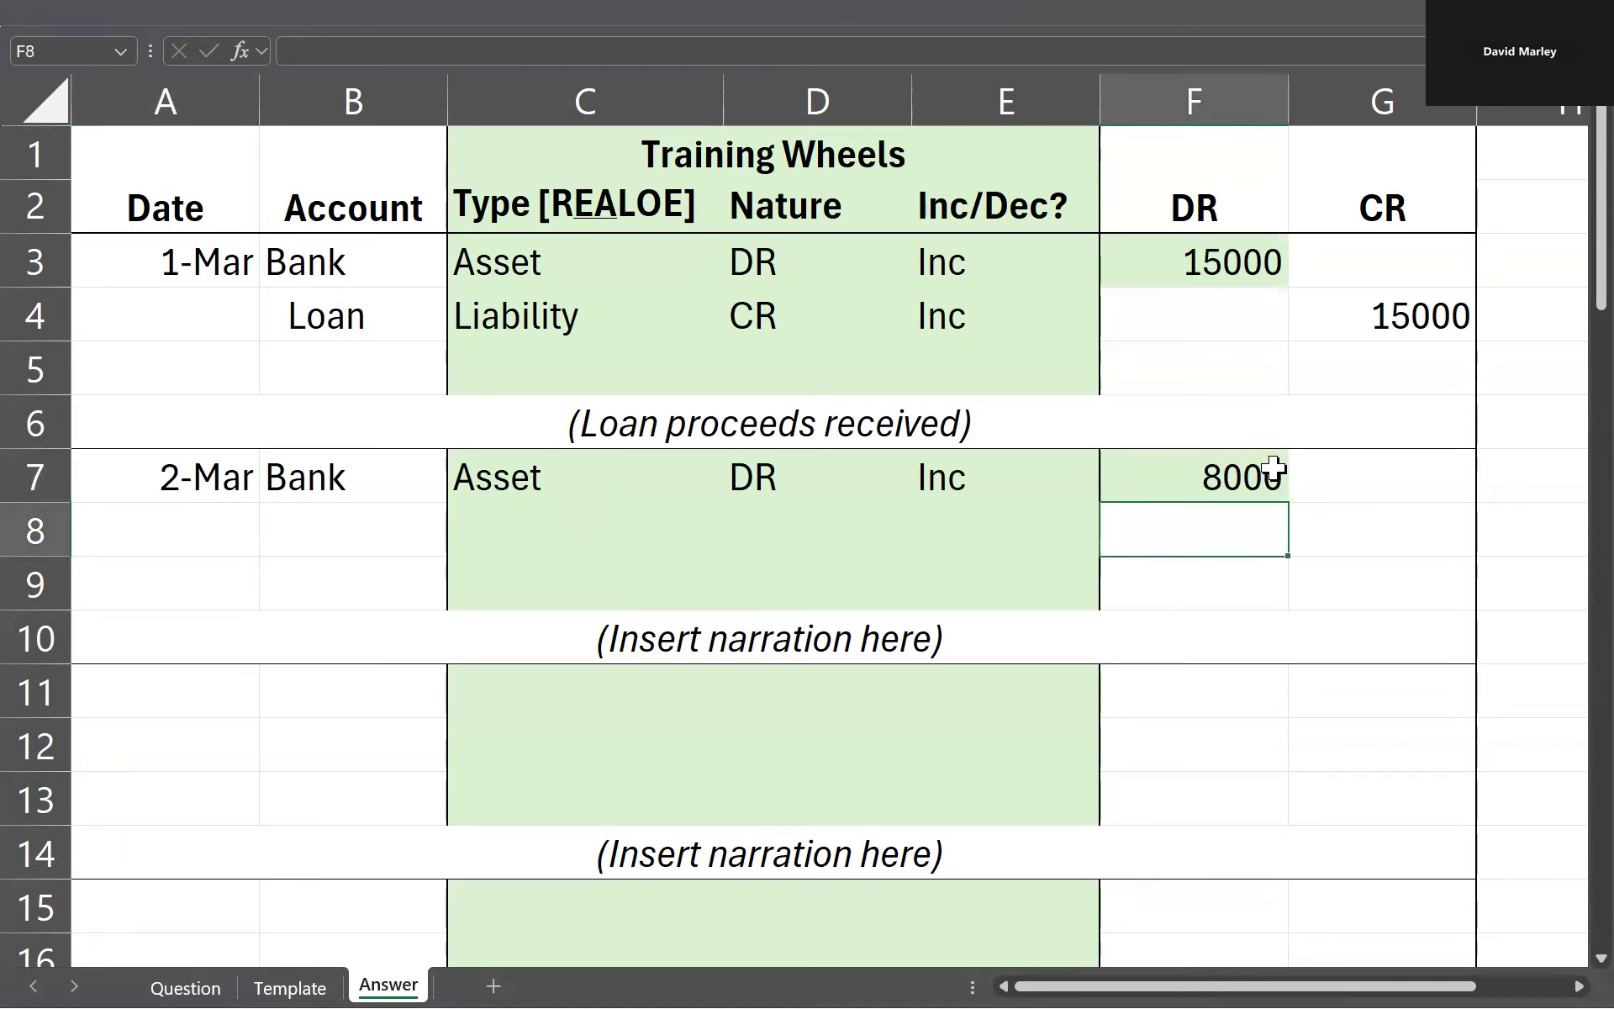
Step: Check the owner's contribution on the Question sheet and enter Equity as the account type in C8 of the Answer sheet
right_click(1224, 517)
left_click(588, 537)
key("ctrl+Page_Up")
key("ctrl+Page_Up")
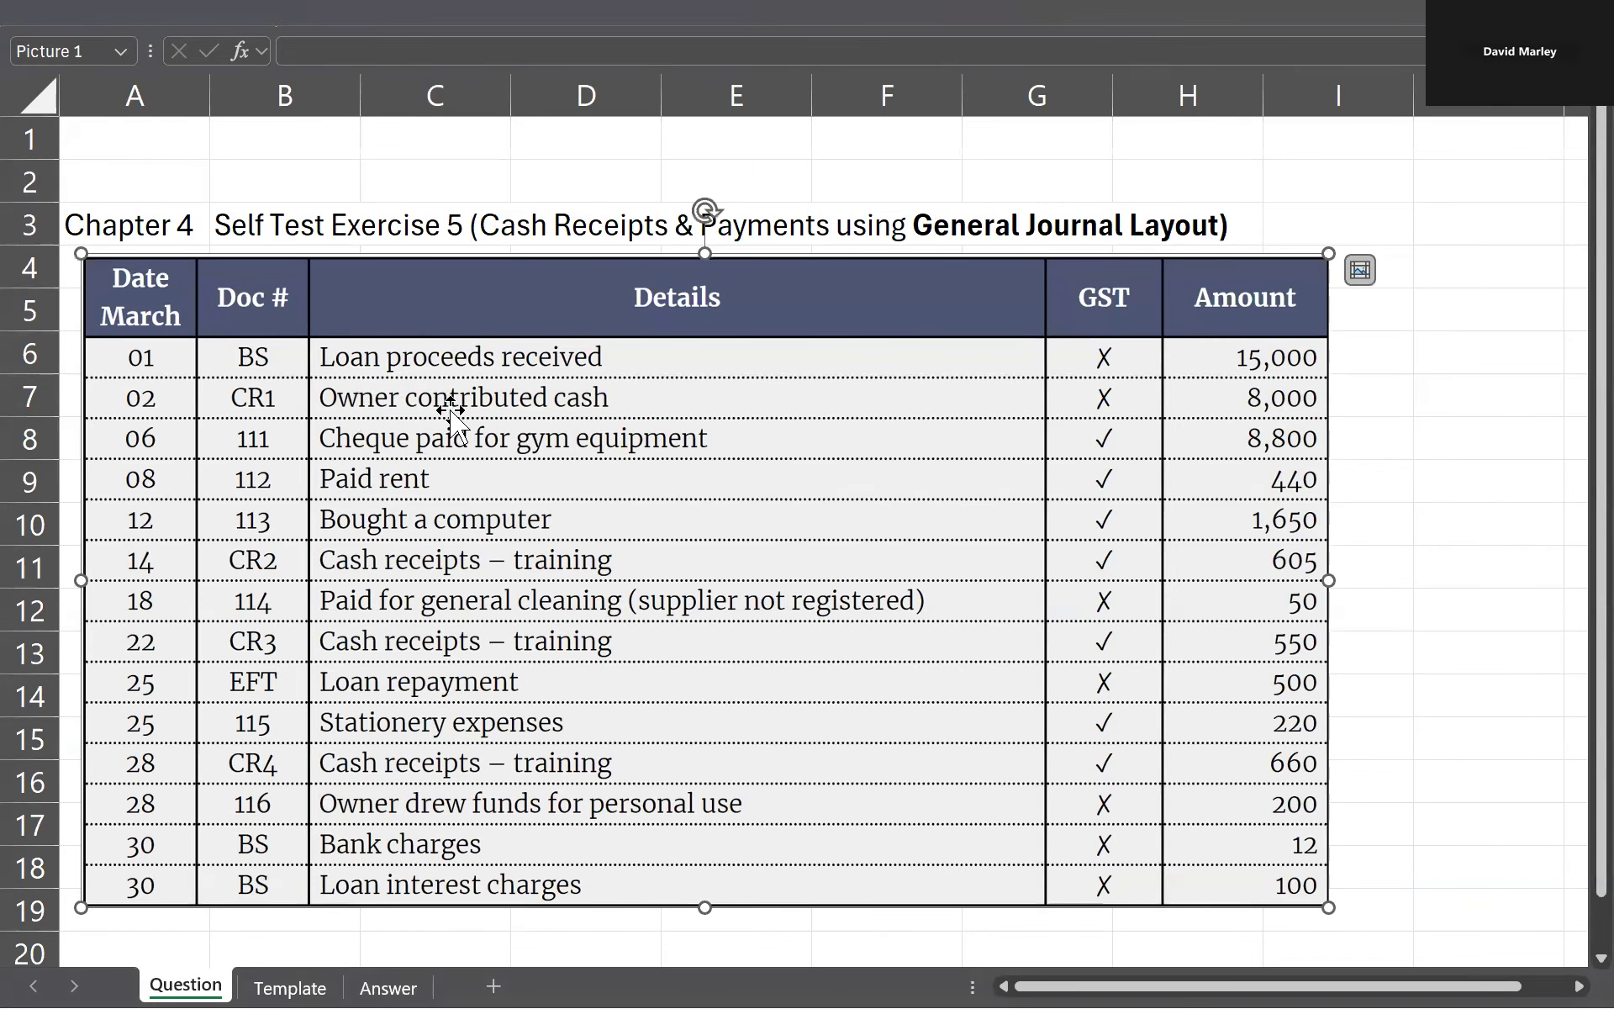
key("ctrl+Page_Down")
key("ctrl+Page_Down")
left_click_drag(244, 478, 1251, 458)
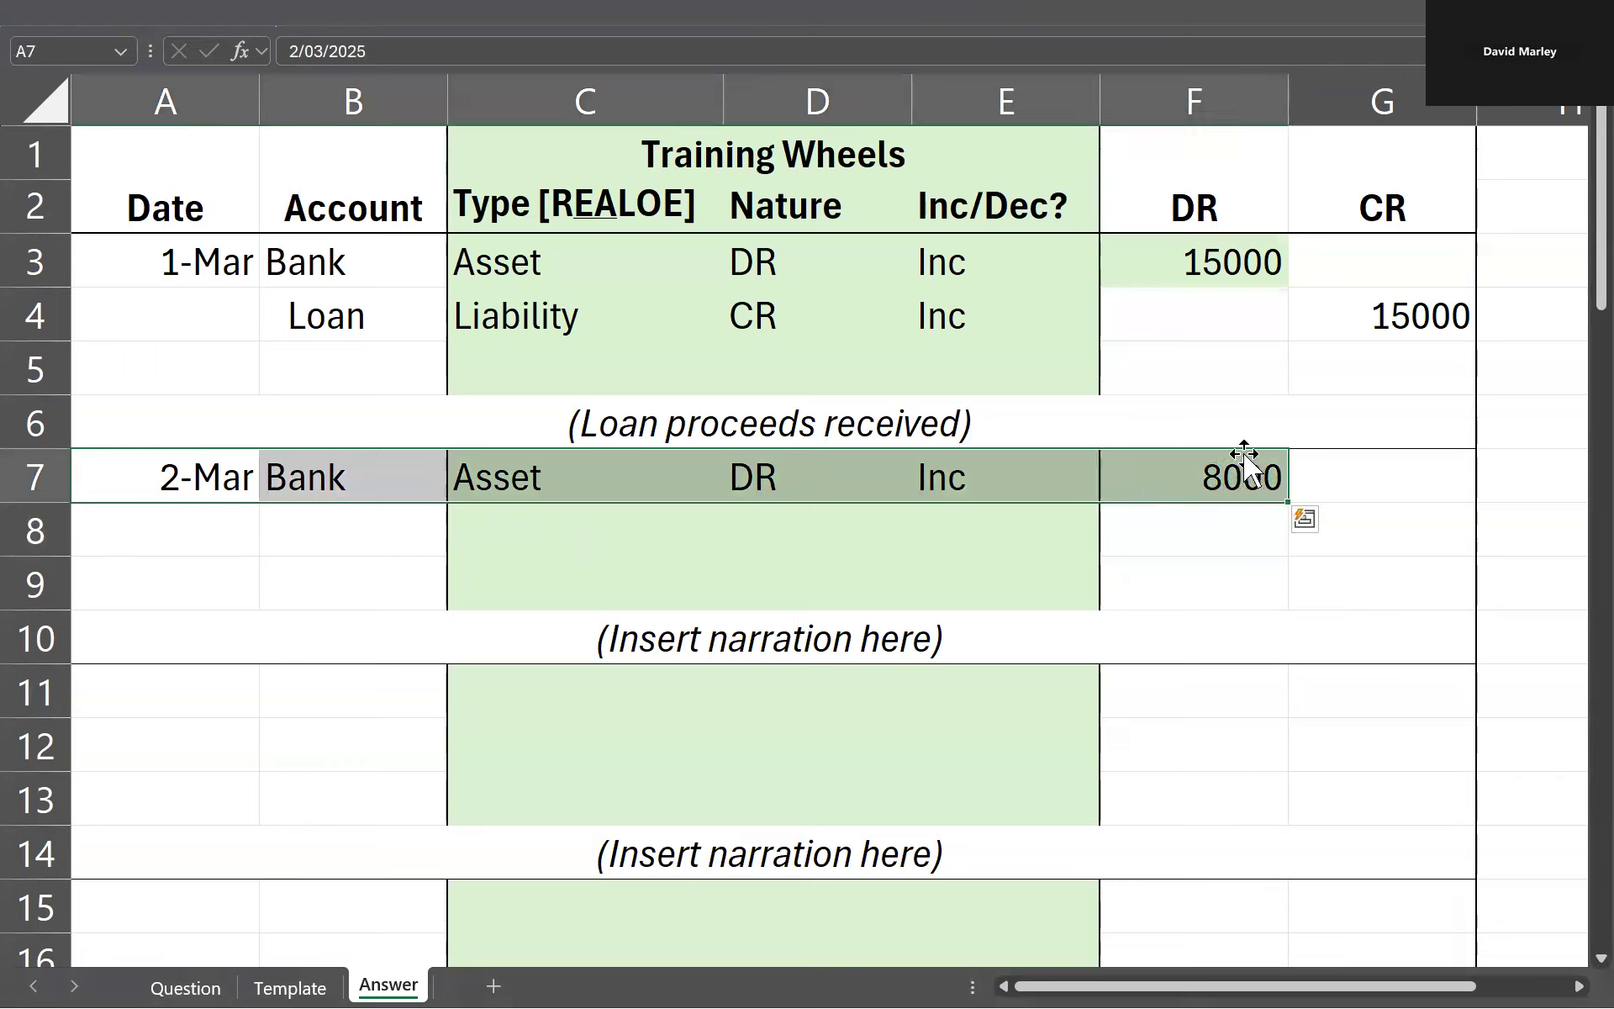
key("Down")
key("Right")
key("Right")
type("Eq")
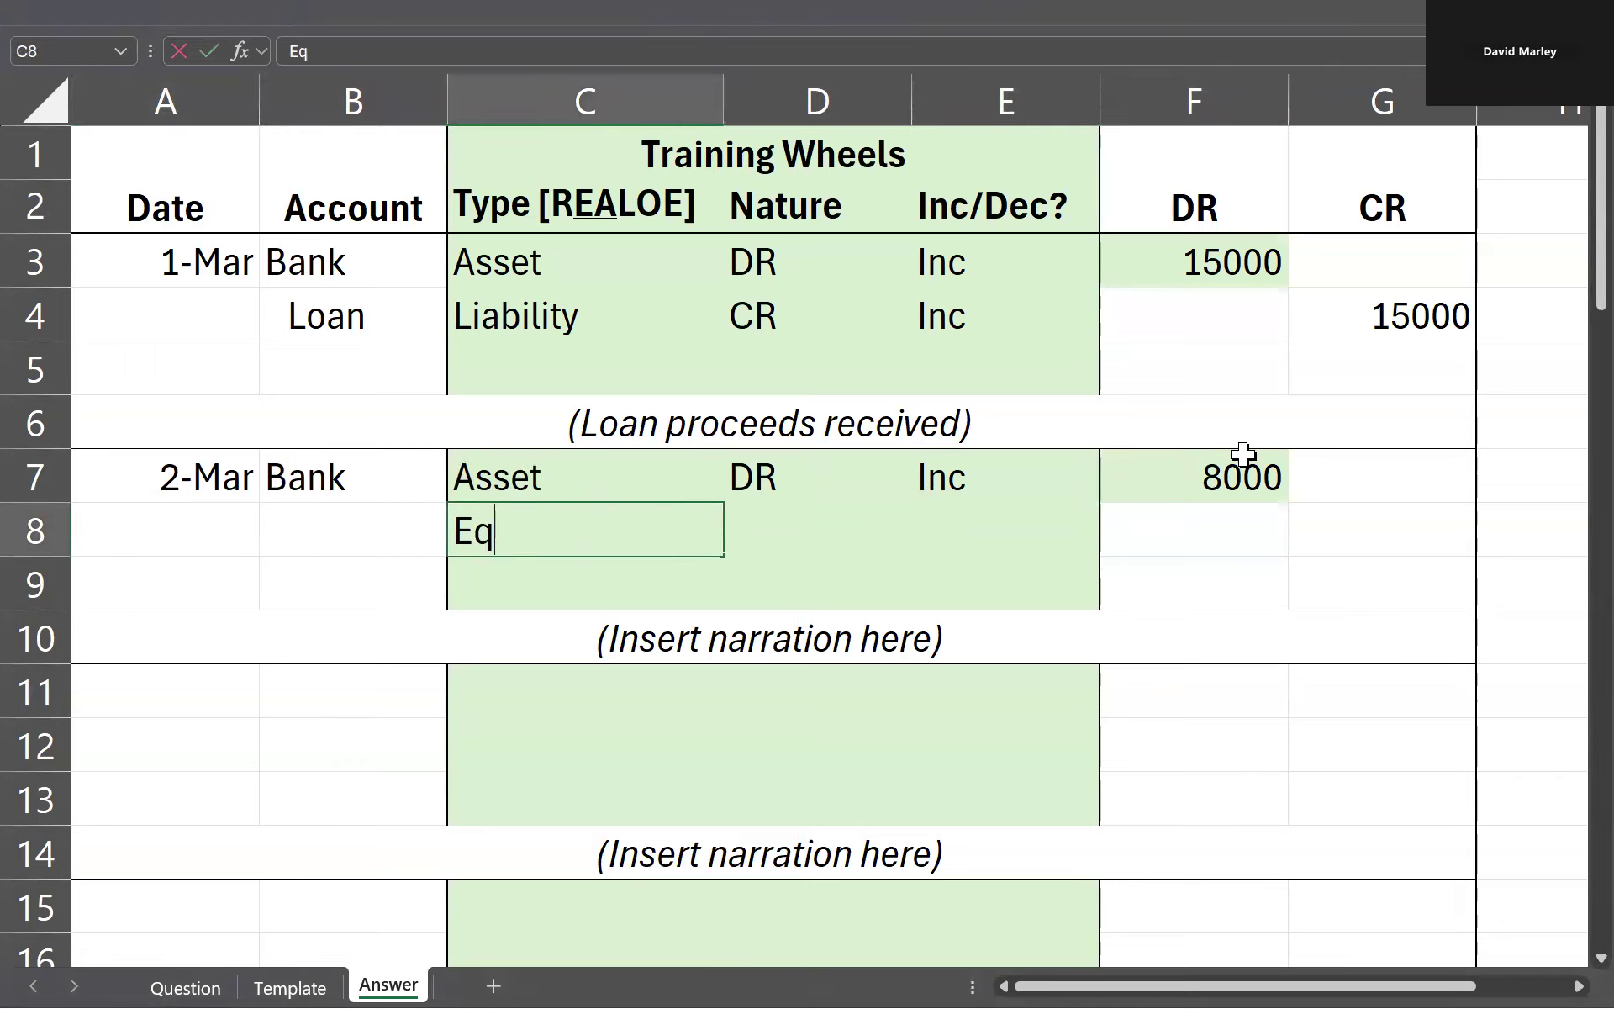
type("uity")
key("Return")
Step: Enter the account name Capital, indented, in cell B8
key("Up")
key("Left")
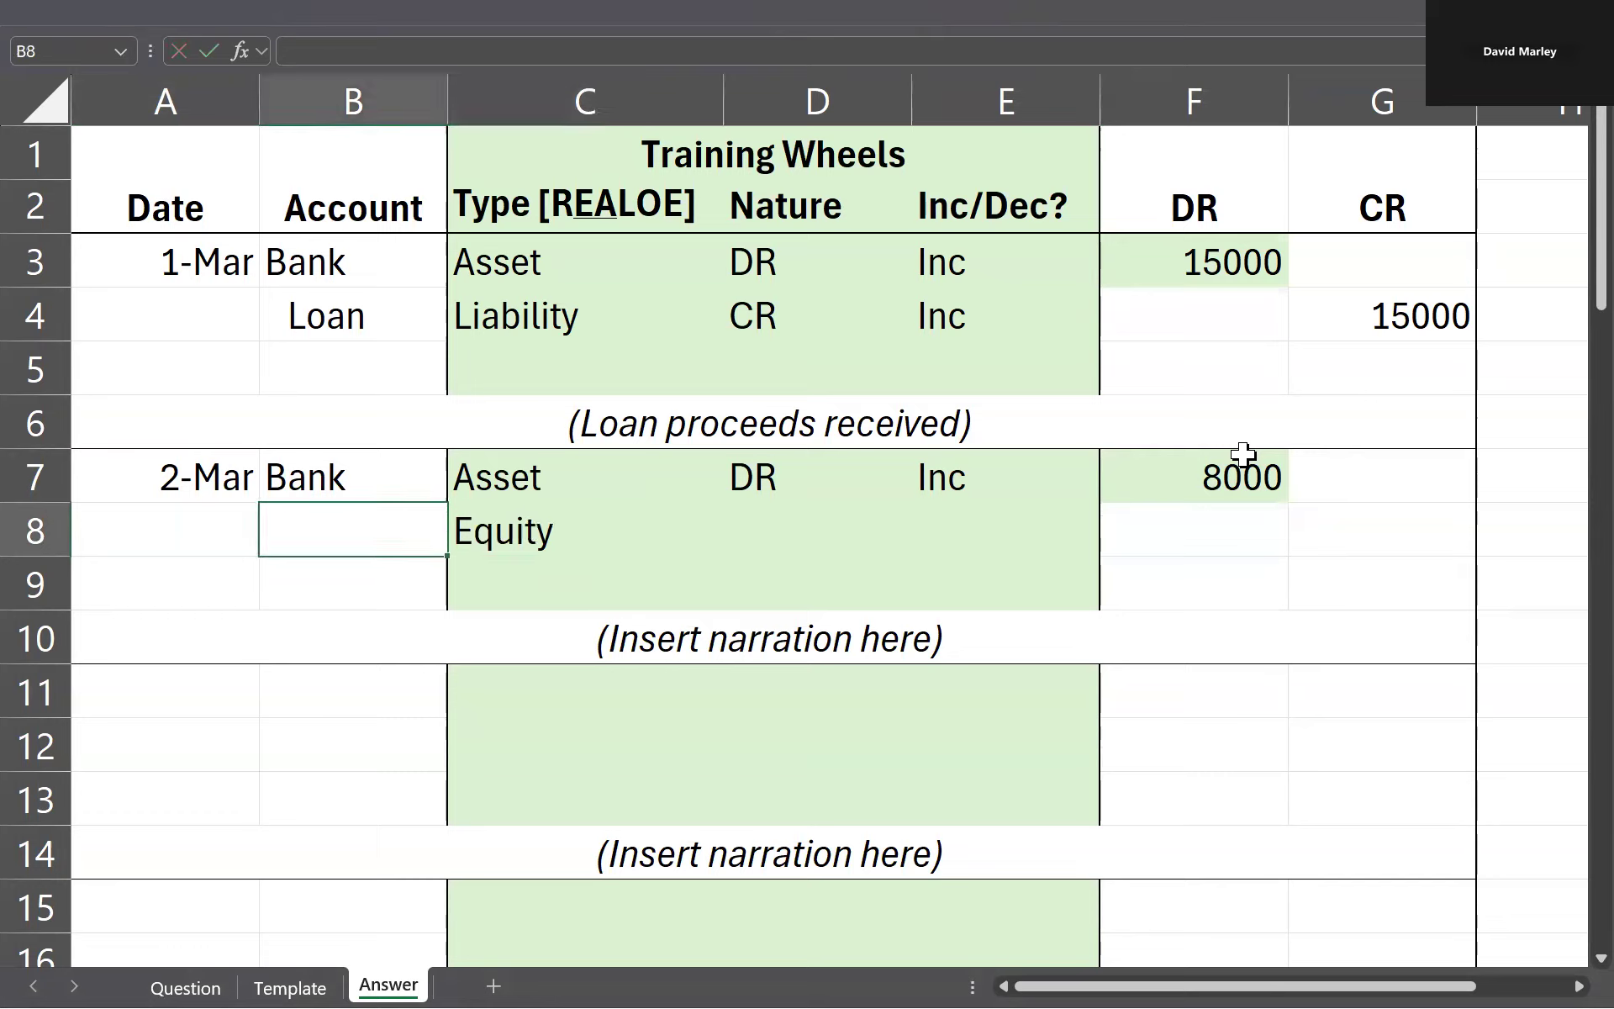
type("Capital")
key("Return")
key("Up")
key("Left")
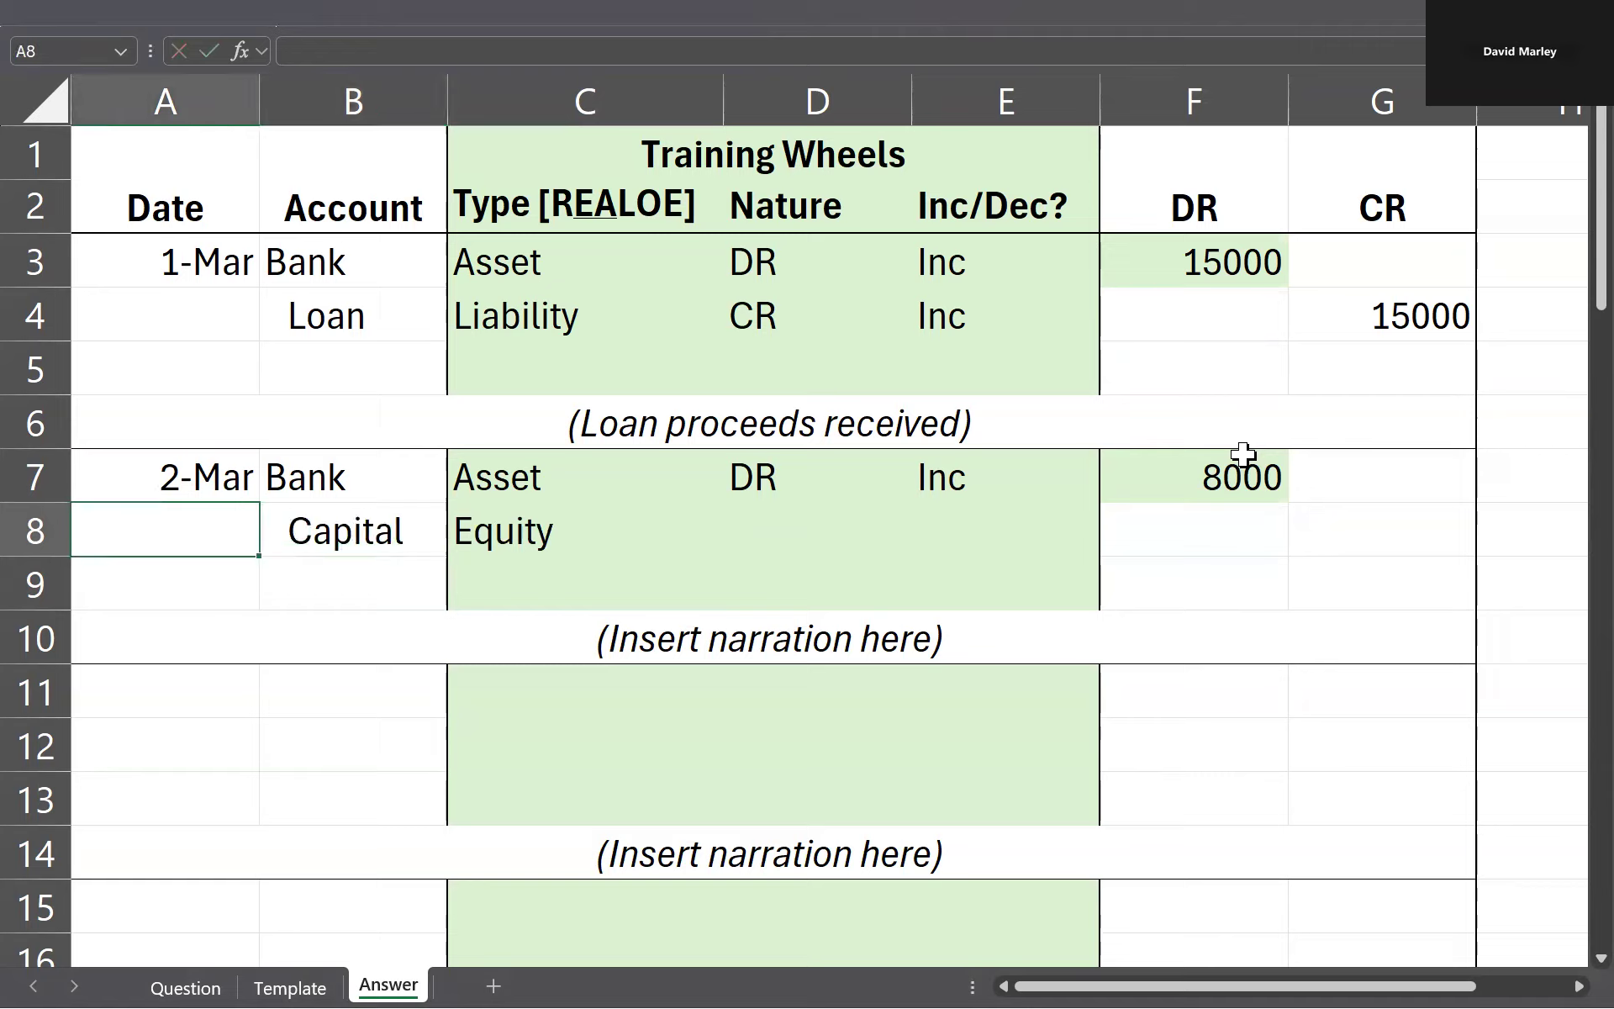
left_click(371, 548)
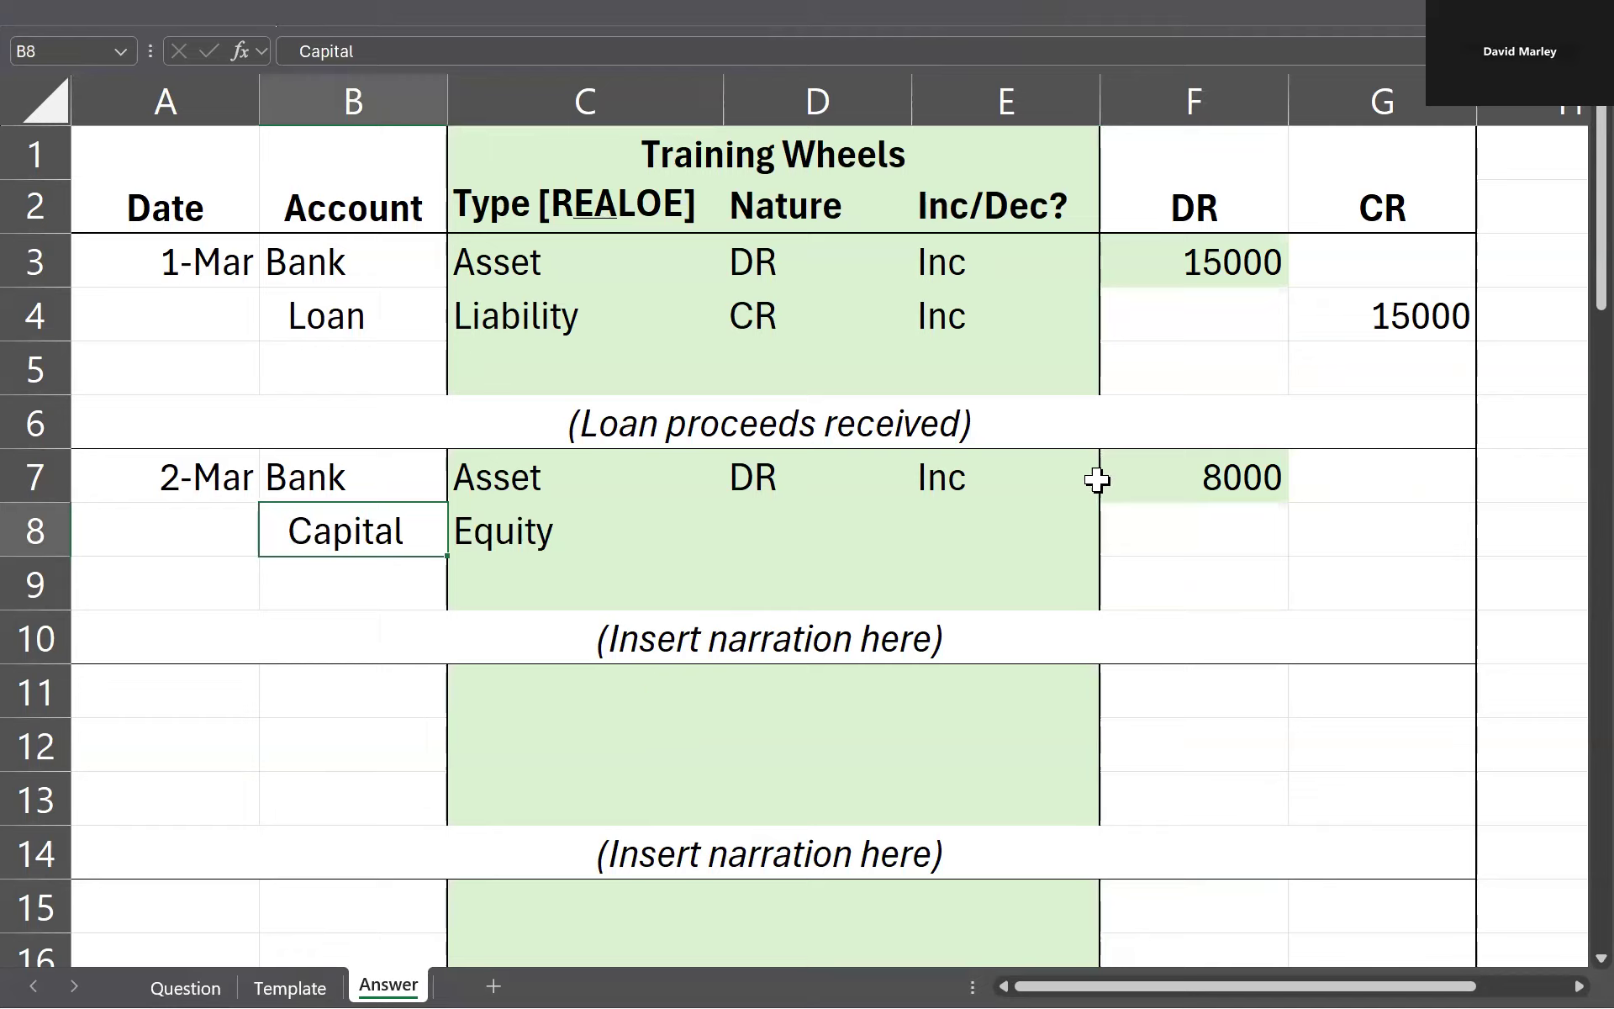
left_click(1244, 468)
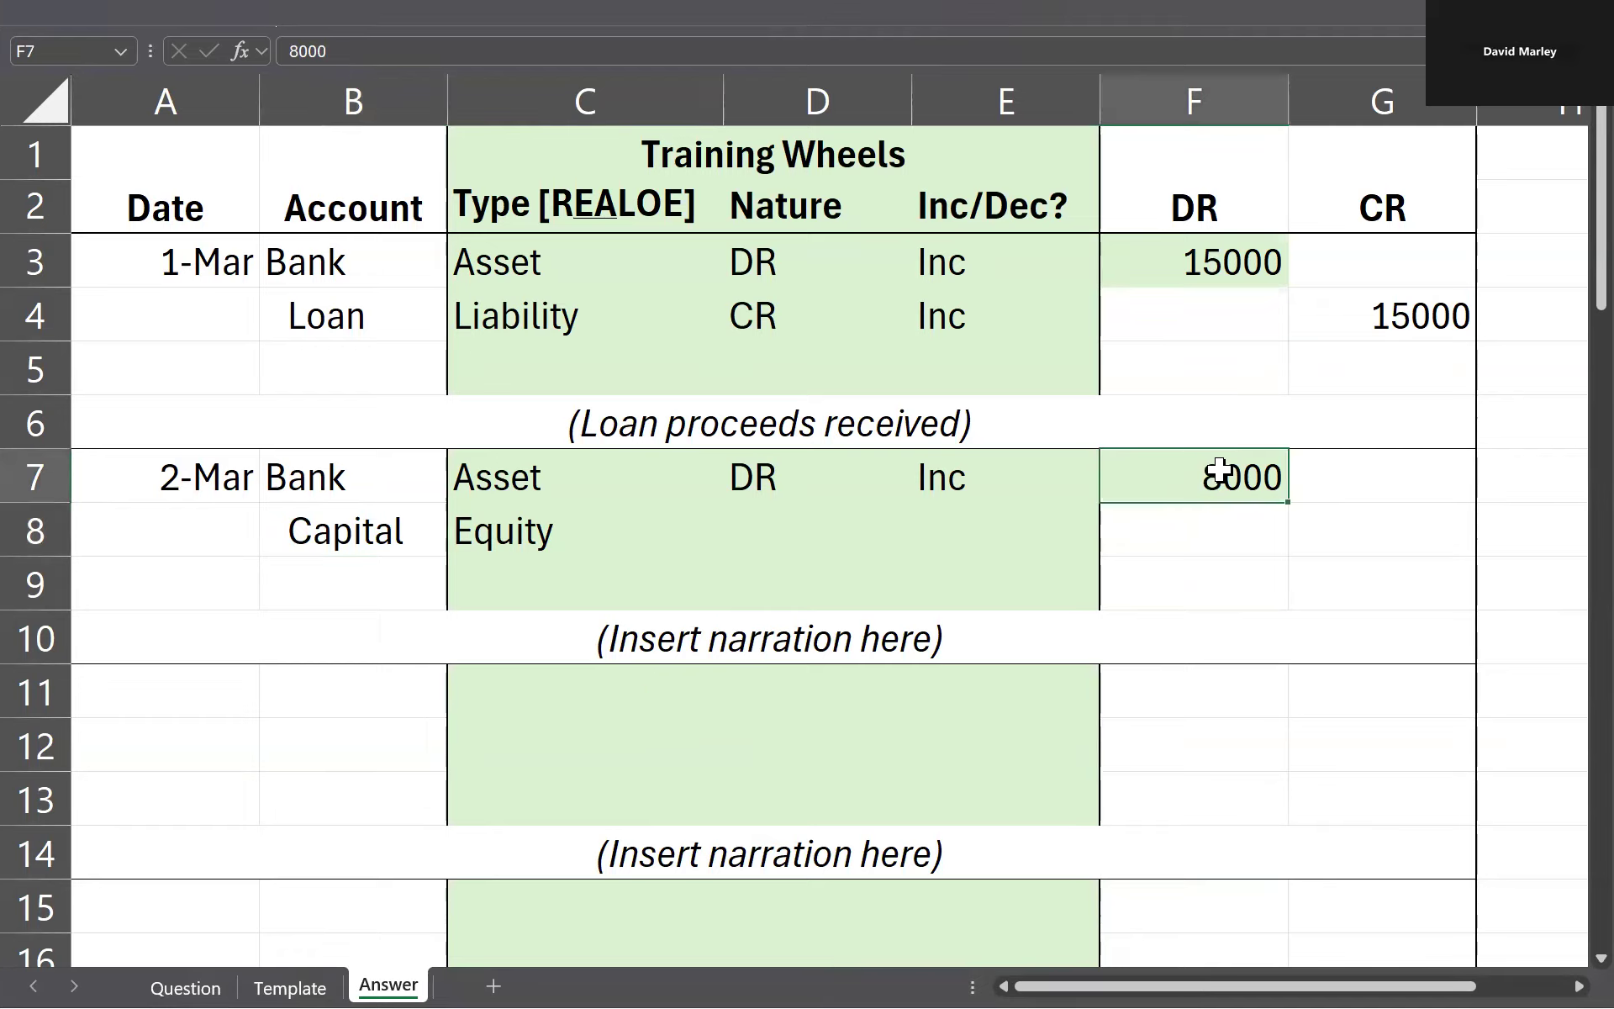
left_click(1418, 527)
type("x")
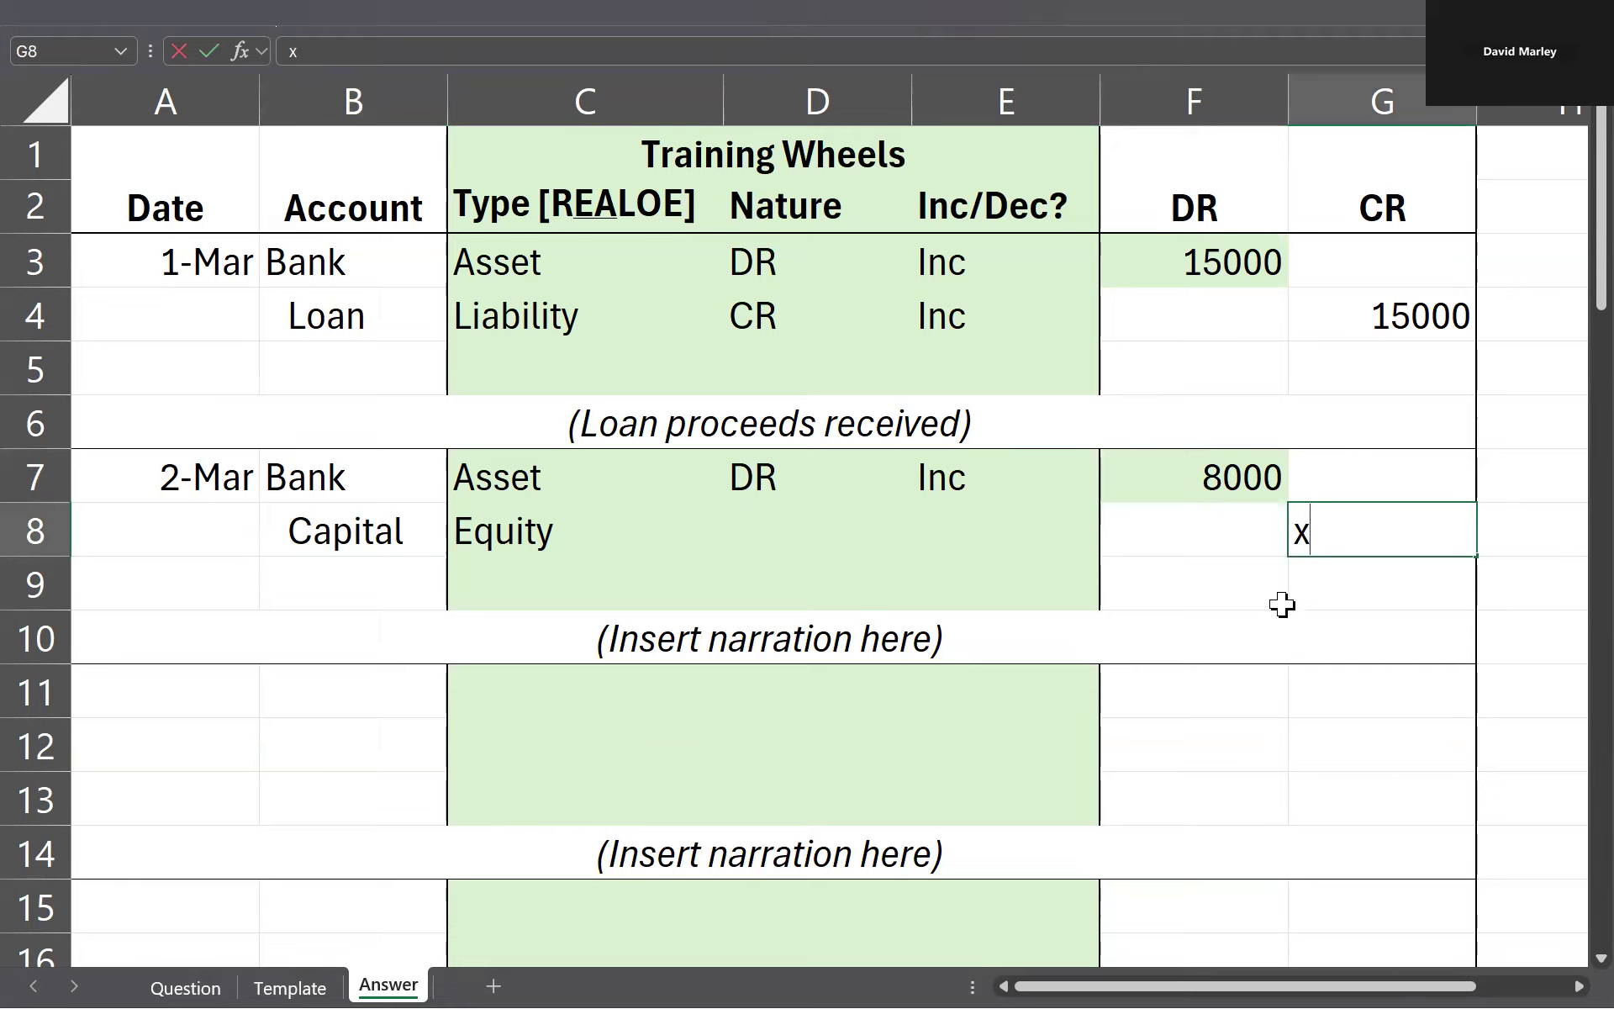
key("Escape")
Step: Enter CR as the nature and Inc as the increase/decrease for the Capital line in row 8
left_click(799, 522)
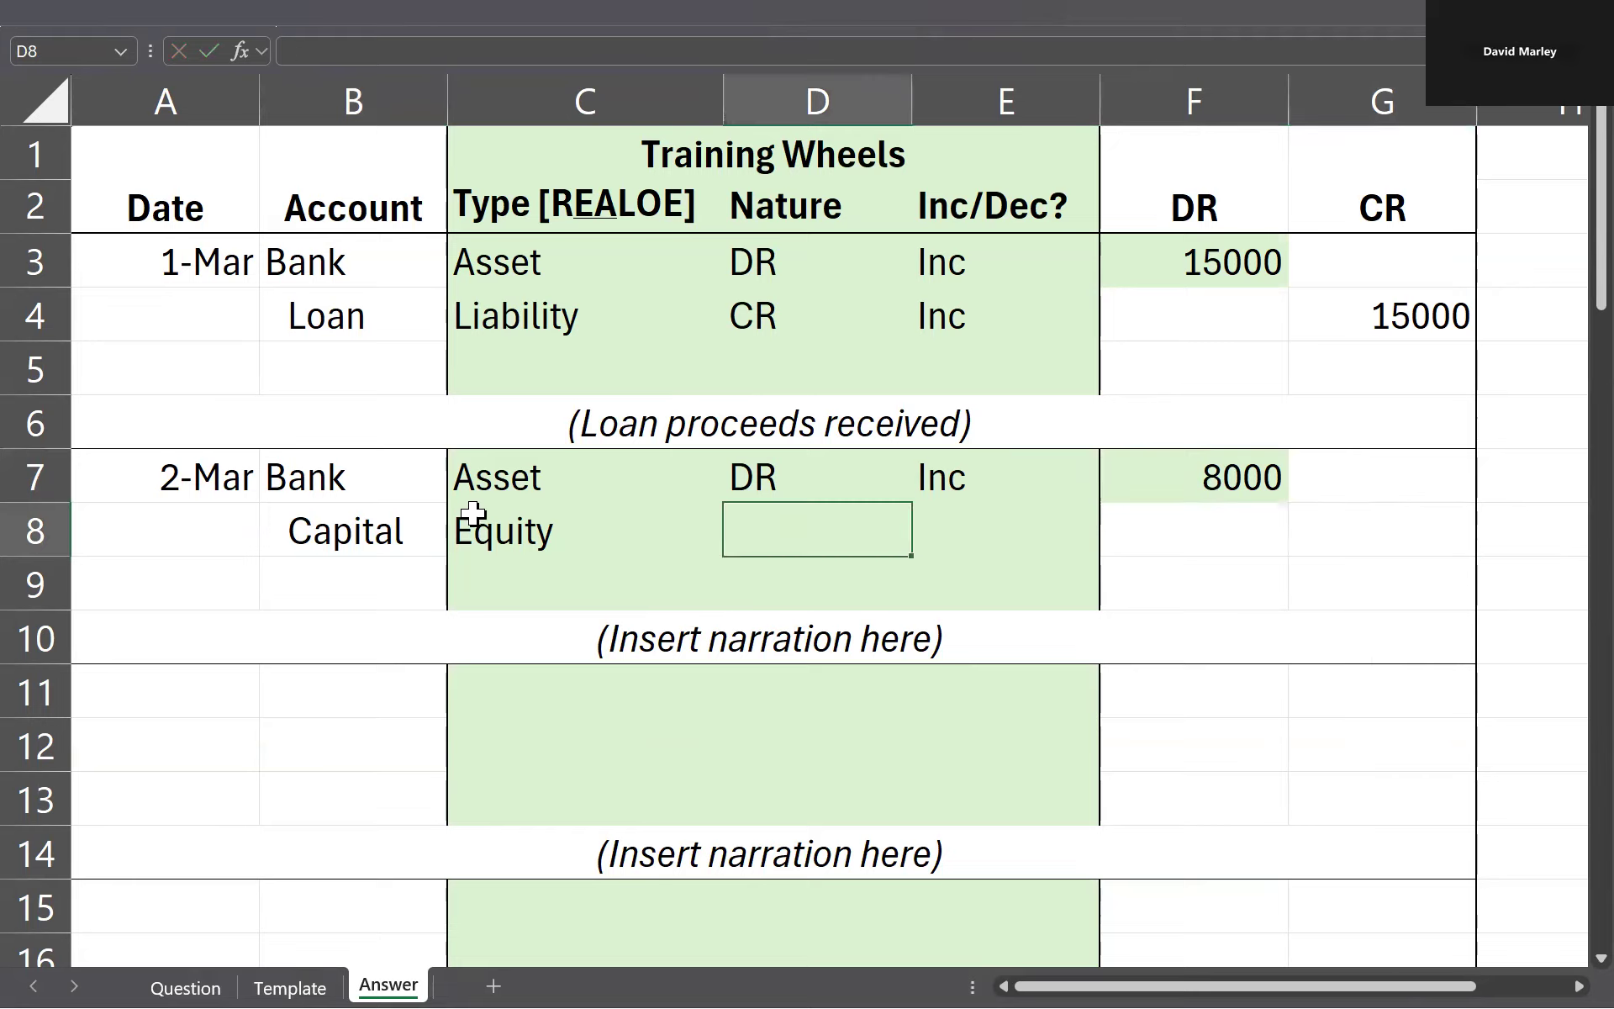
type("CR")
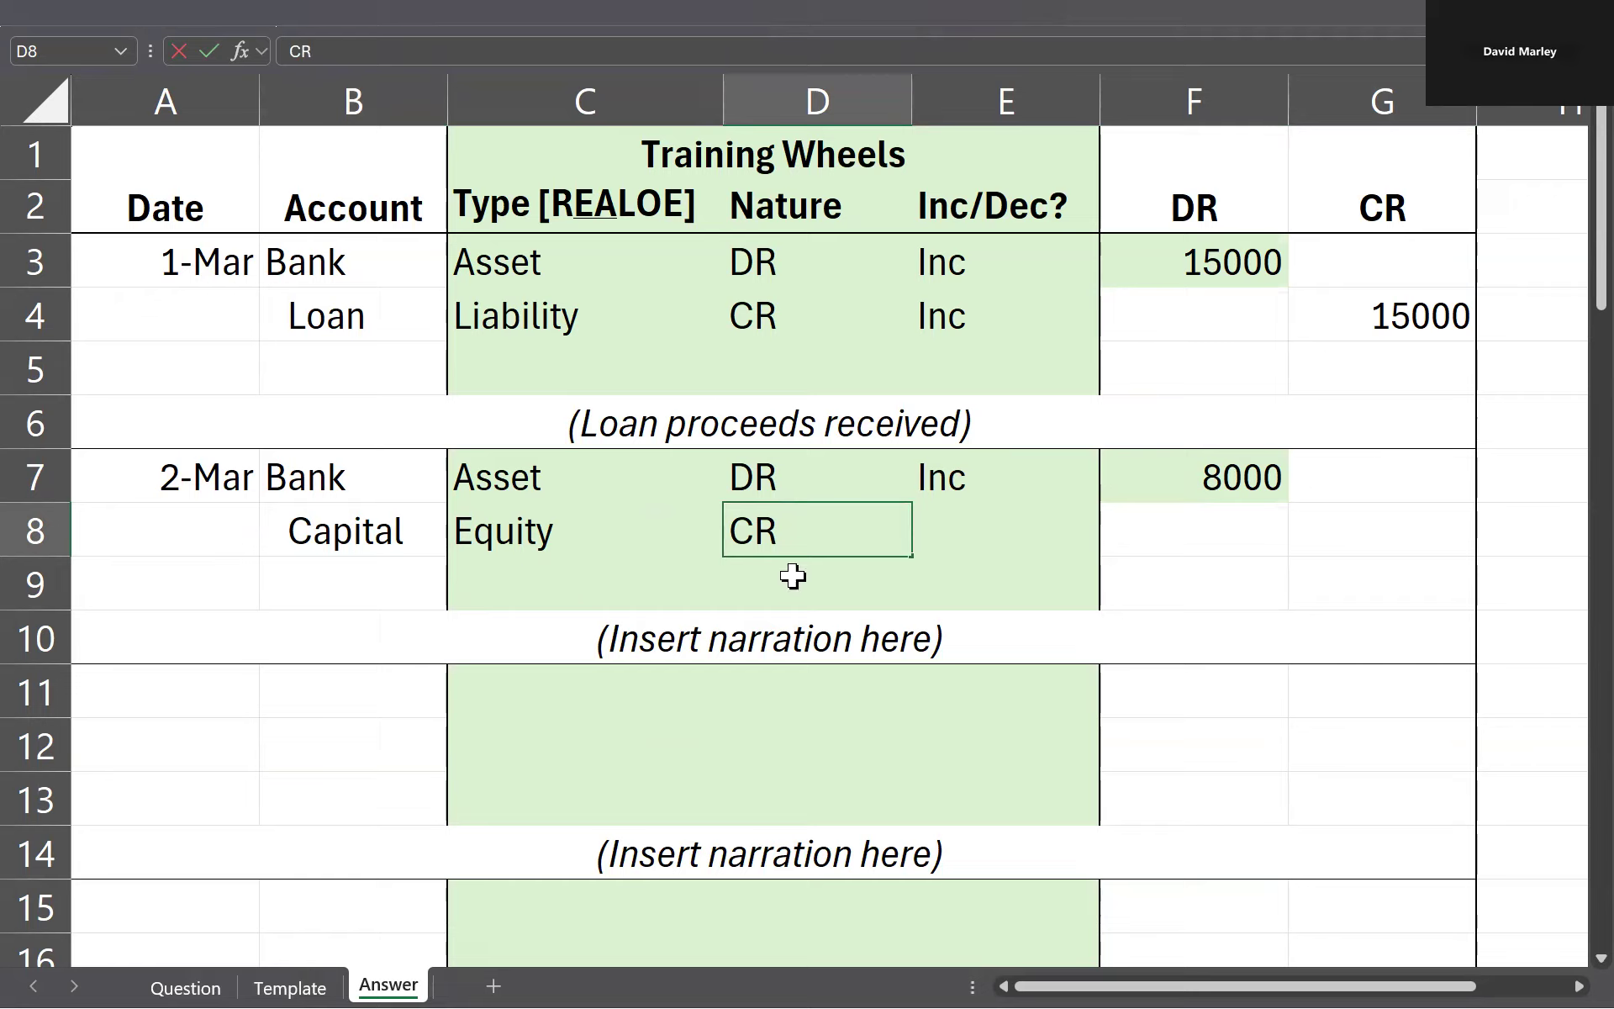
key("Return")
left_click(941, 514)
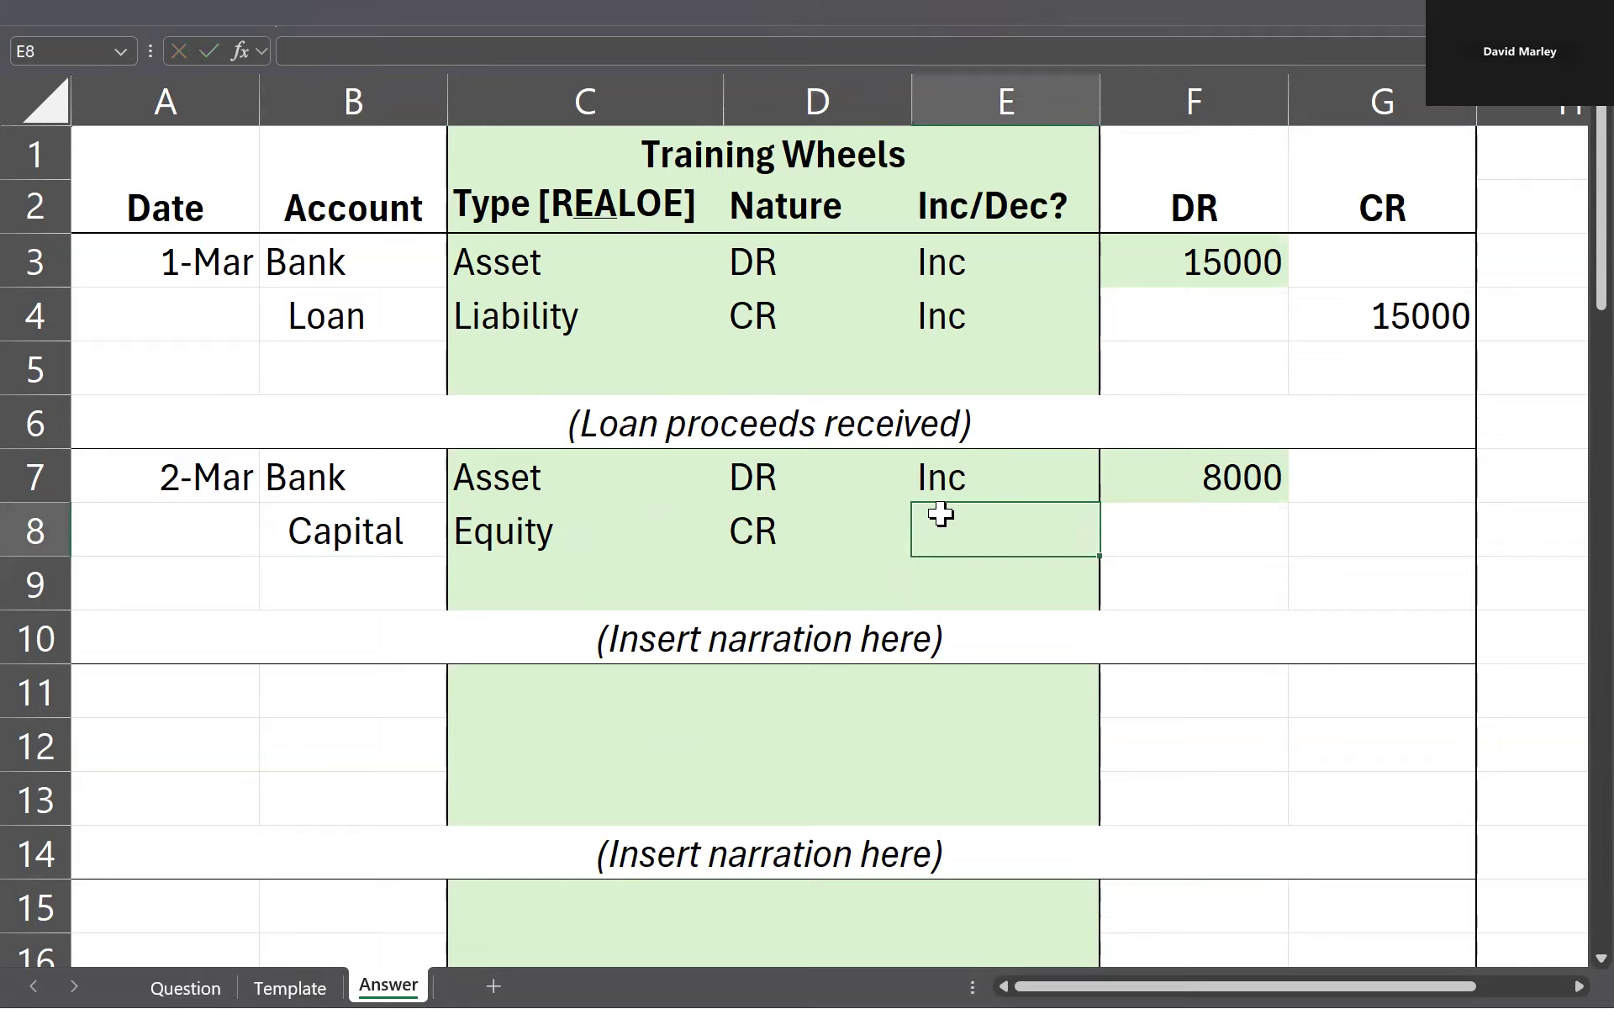
type("Inc")
key("Tab")
key("Tab")
Step: Set the Capital line's CR amount in G8 with a formula referencing the Bank DR amount in F7
type("=")
key("Left")
key("Up")
key("Return")
key("Left")
key("Left")
key("Left")
key("Left")
key("Left")
key("Left")
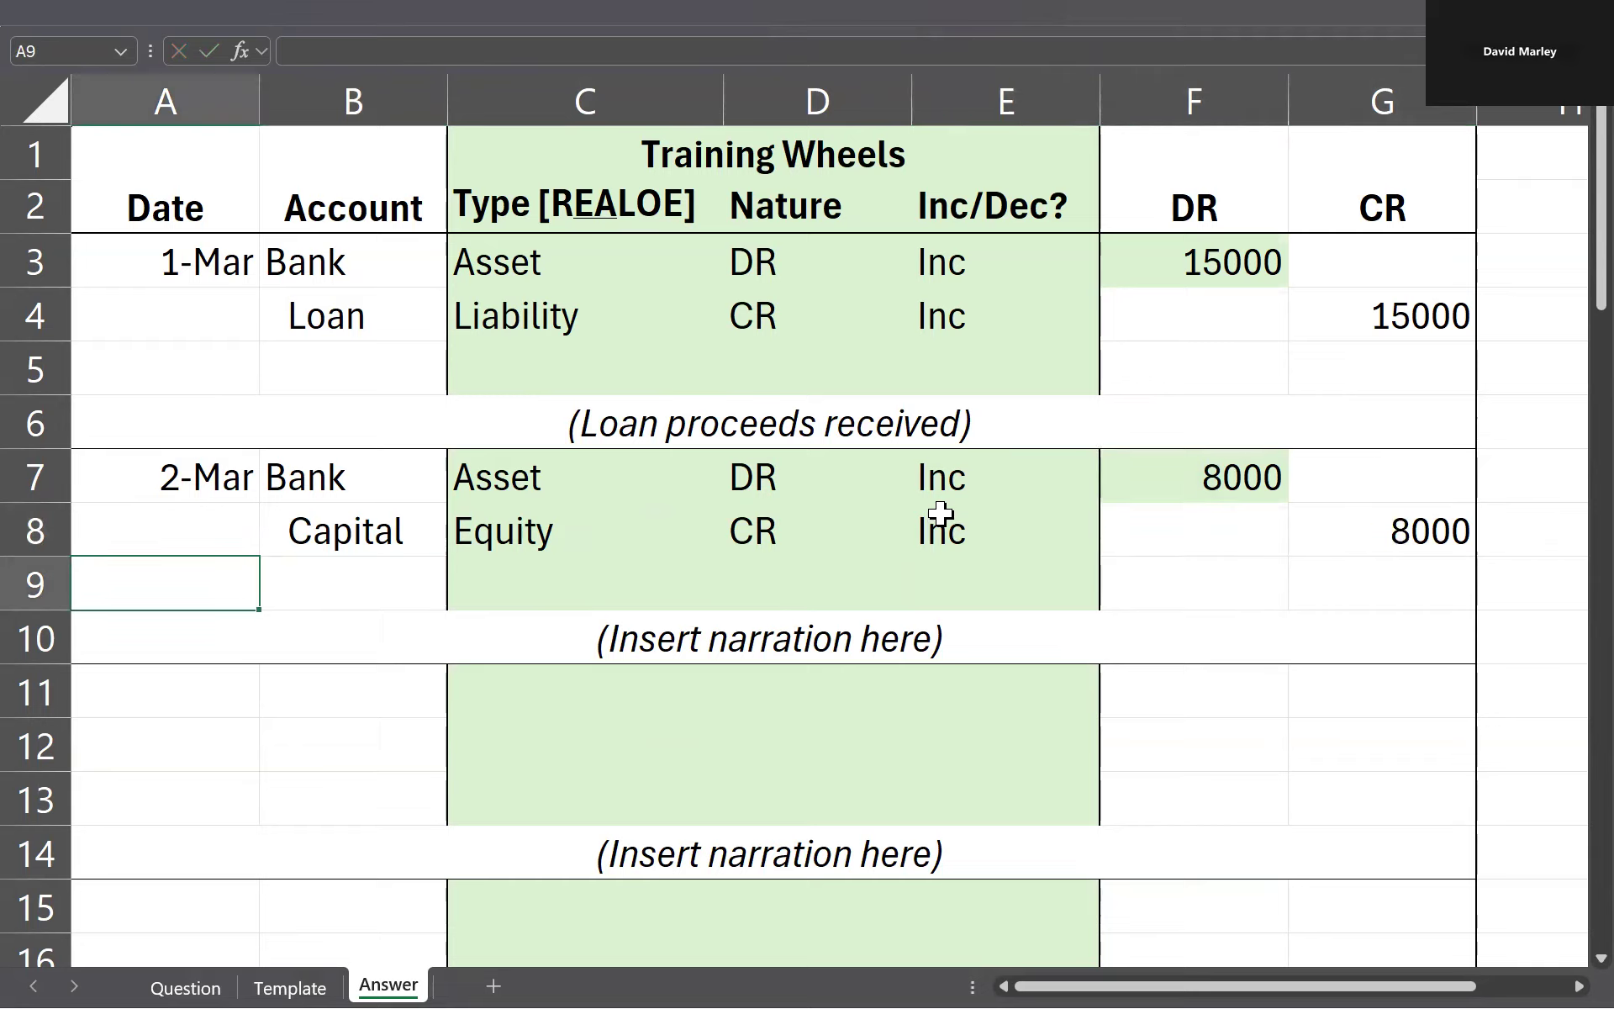
Step: Replace the narration placeholder in row 10 with Owner contribution, keeping the parentheses
key("Down")
key("F2")
key("ctrl+shift+Left")
key("ctrl+shift+Left")
key("ctrl+shift+Left")
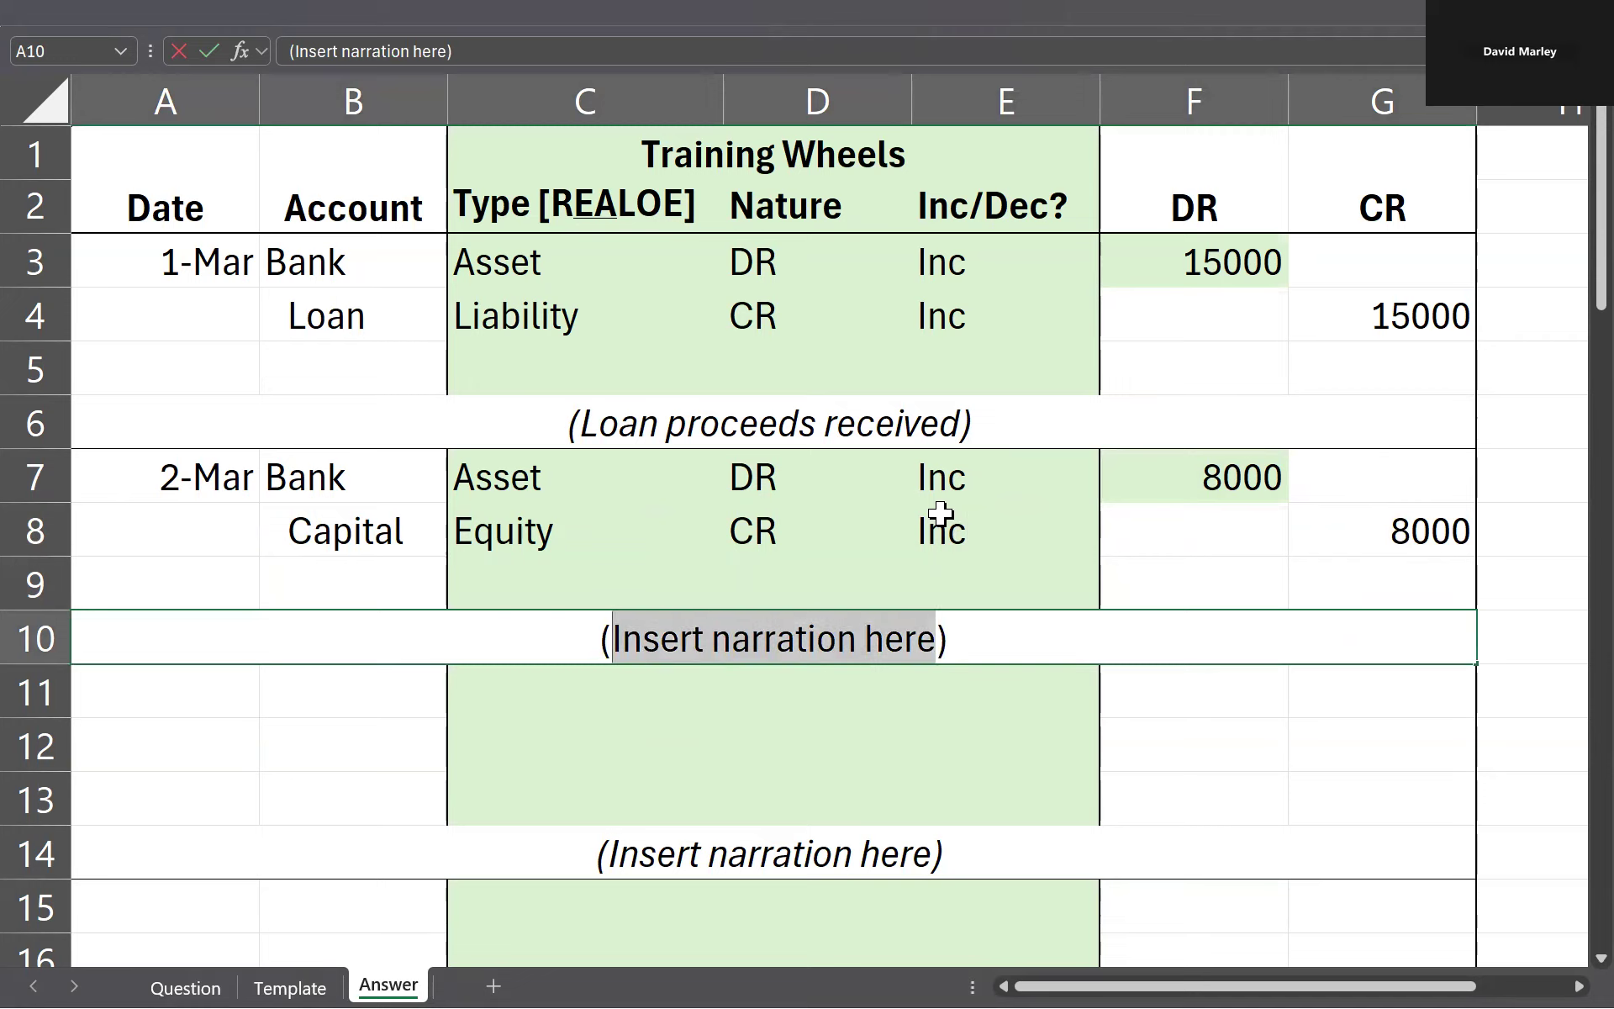
type("Owner contribution")
key("Return")
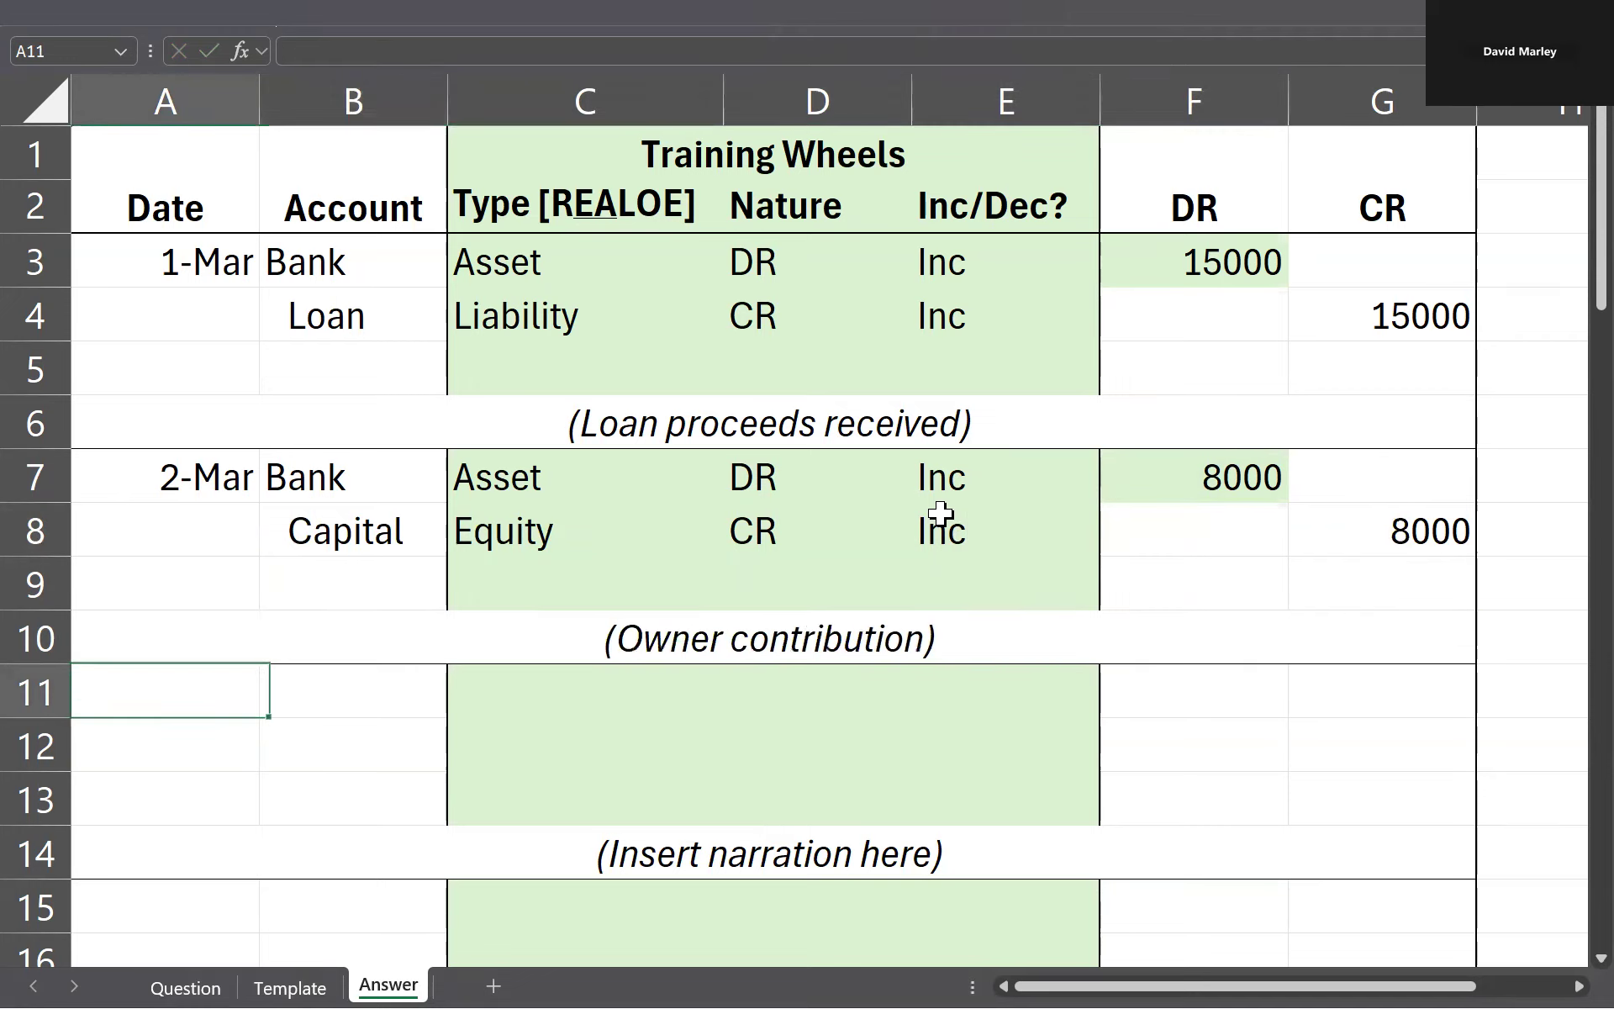
Step: Look up the gym equipment payment on the Question sheet and enter its date as 6/3 in A11 of the Answer sheet
key("ctrl+Page_Up")
key("ctrl+Page_Up")
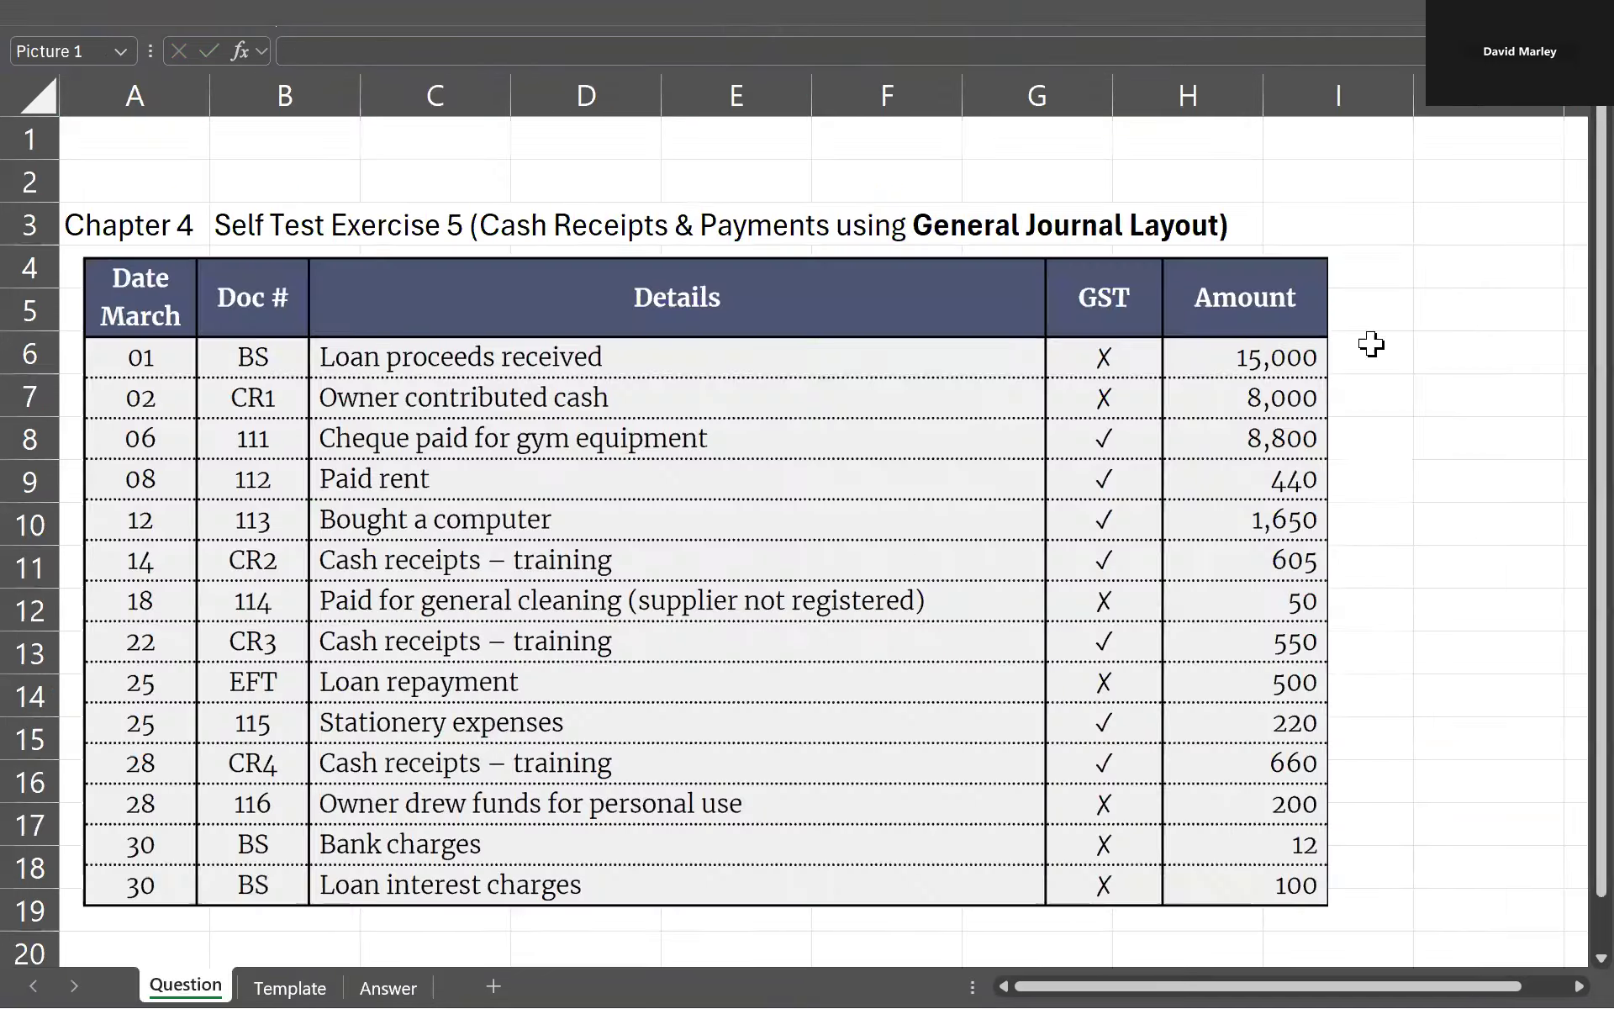
left_click(664, 468)
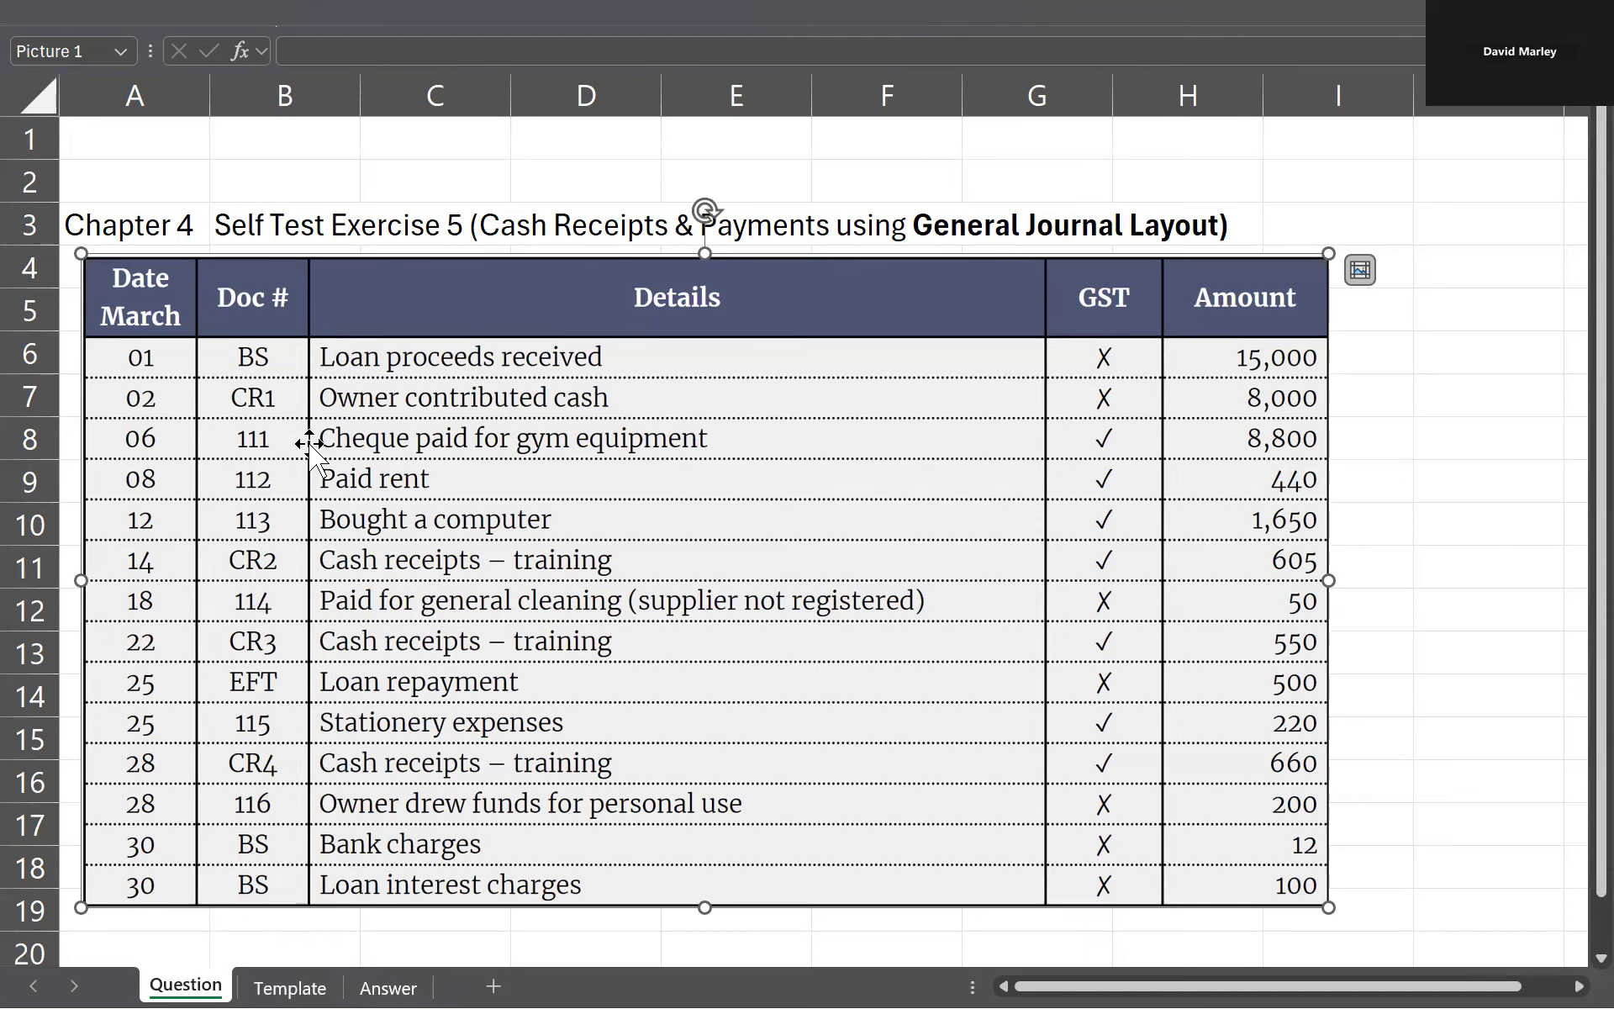
key("ctrl+Page_Down")
key("ctrl+Page_Down")
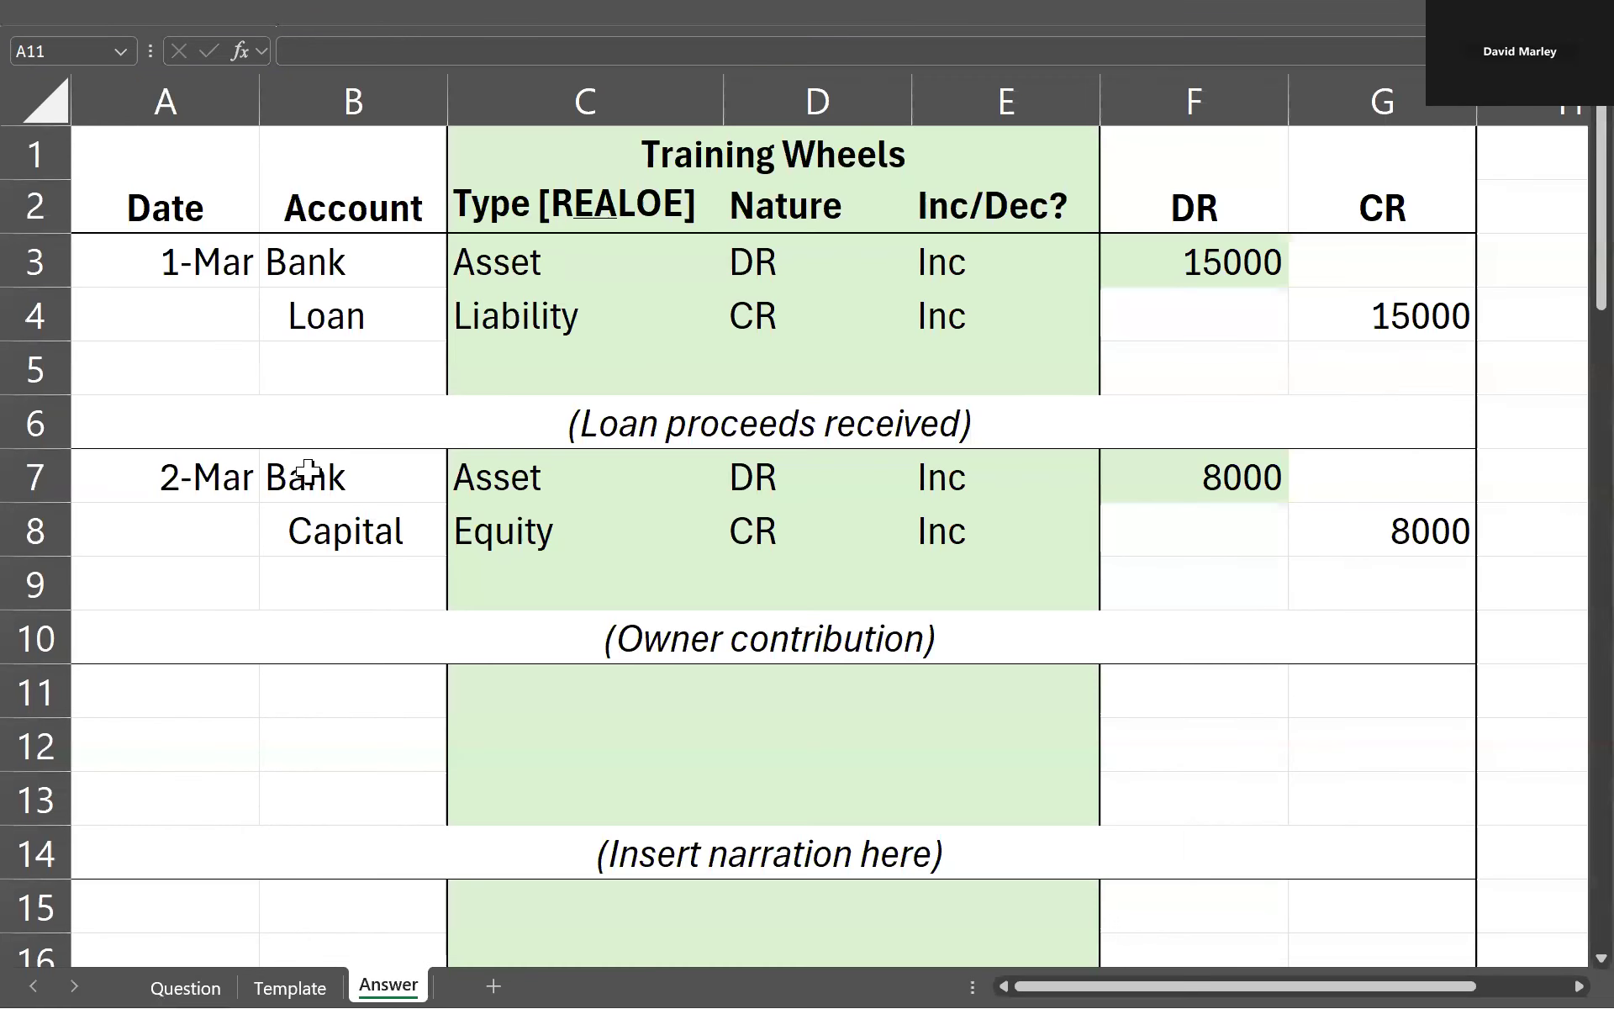
type("6/3")
key("Return")
Step: Review the gym equipment transaction on the Question sheet and enter Bank as the account in B11 of the Answer sheet
key("ctrl+Page_Up")
key("ctrl+Page_Up")
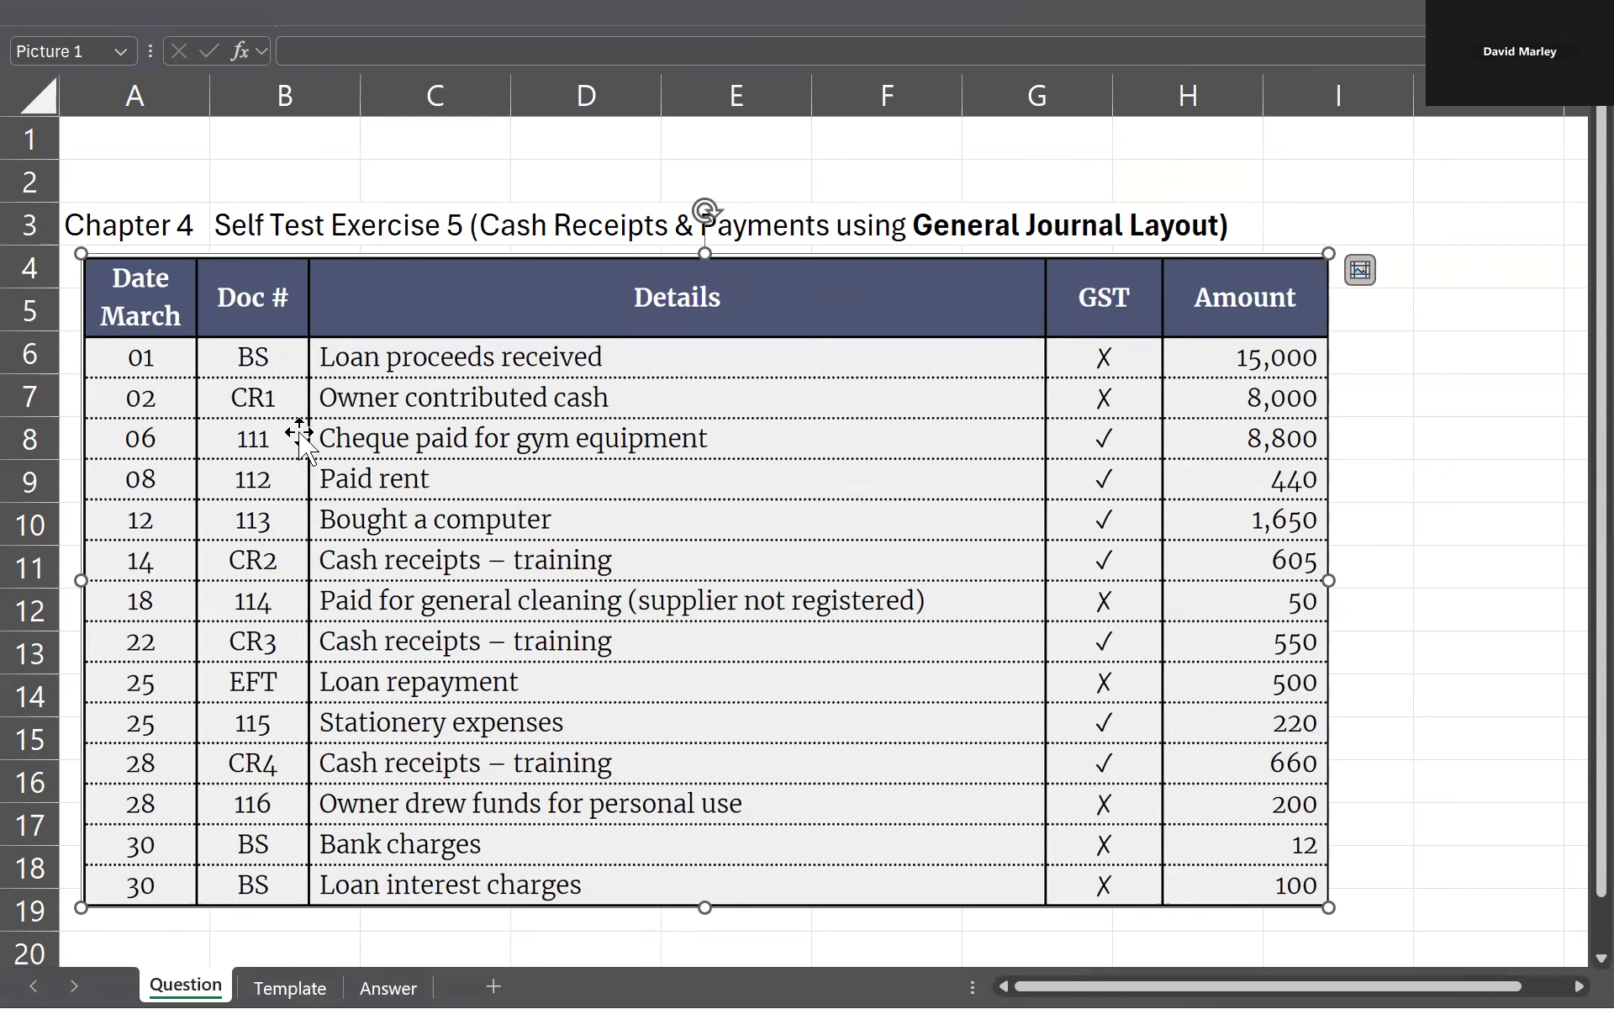
key("ctrl+Page_Down")
key("ctrl+Page_Down")
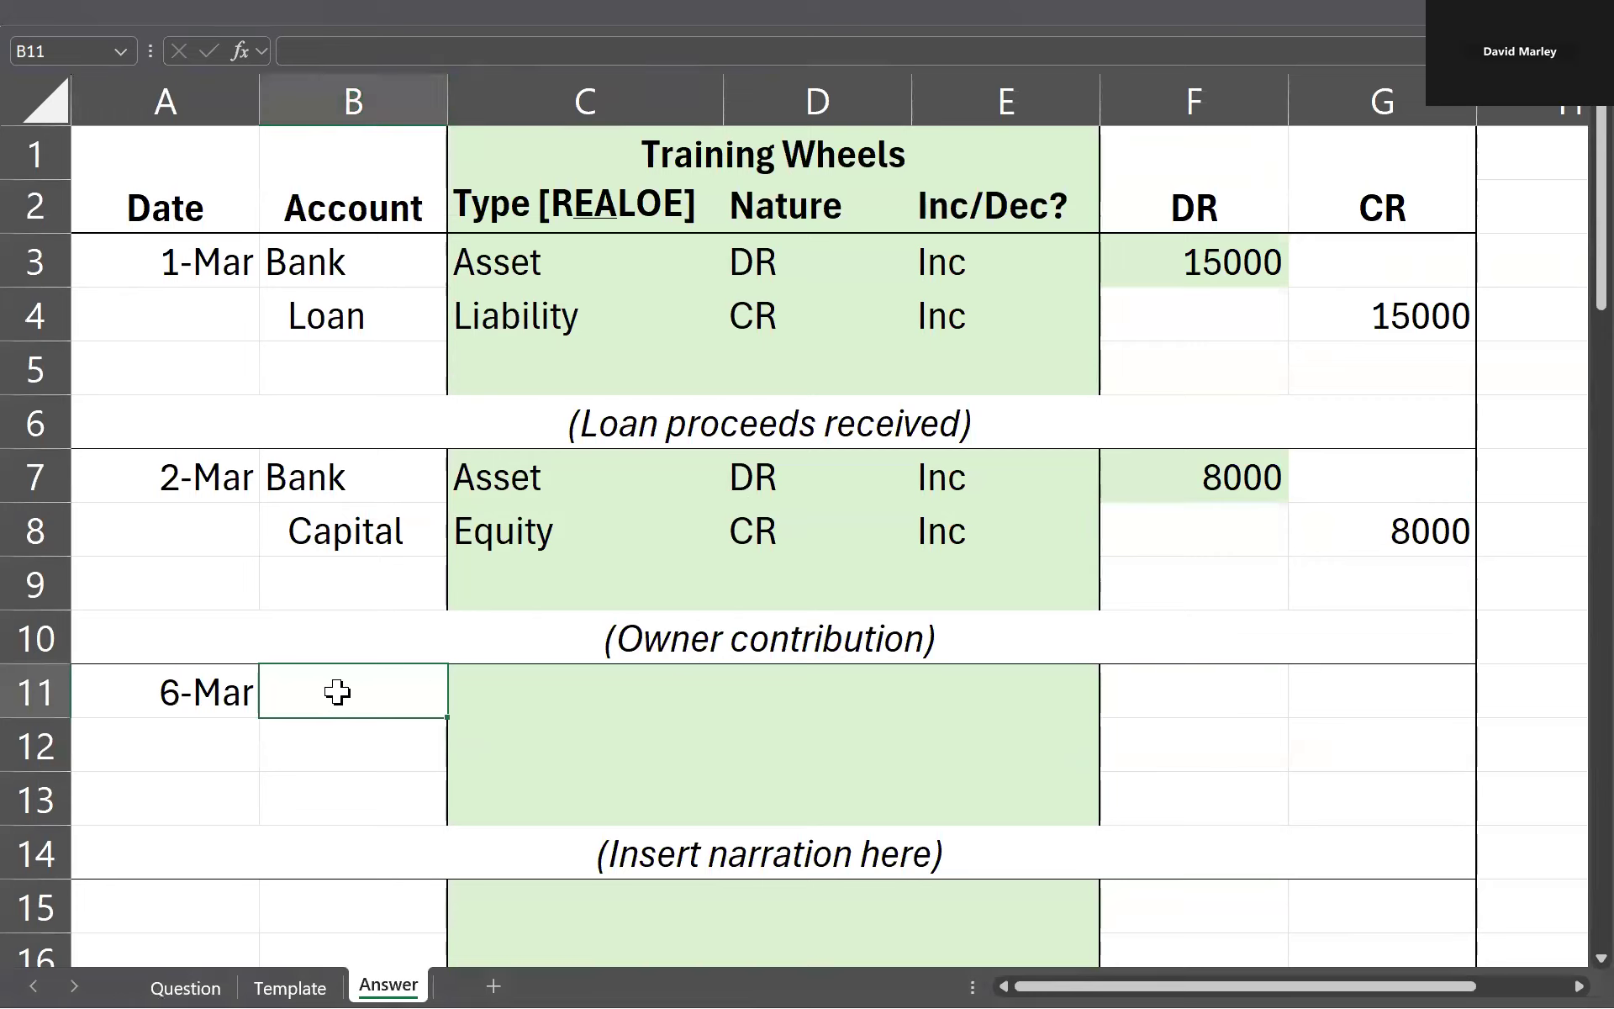
key("ctrl+Page_Up")
key("ctrl+Page_Up")
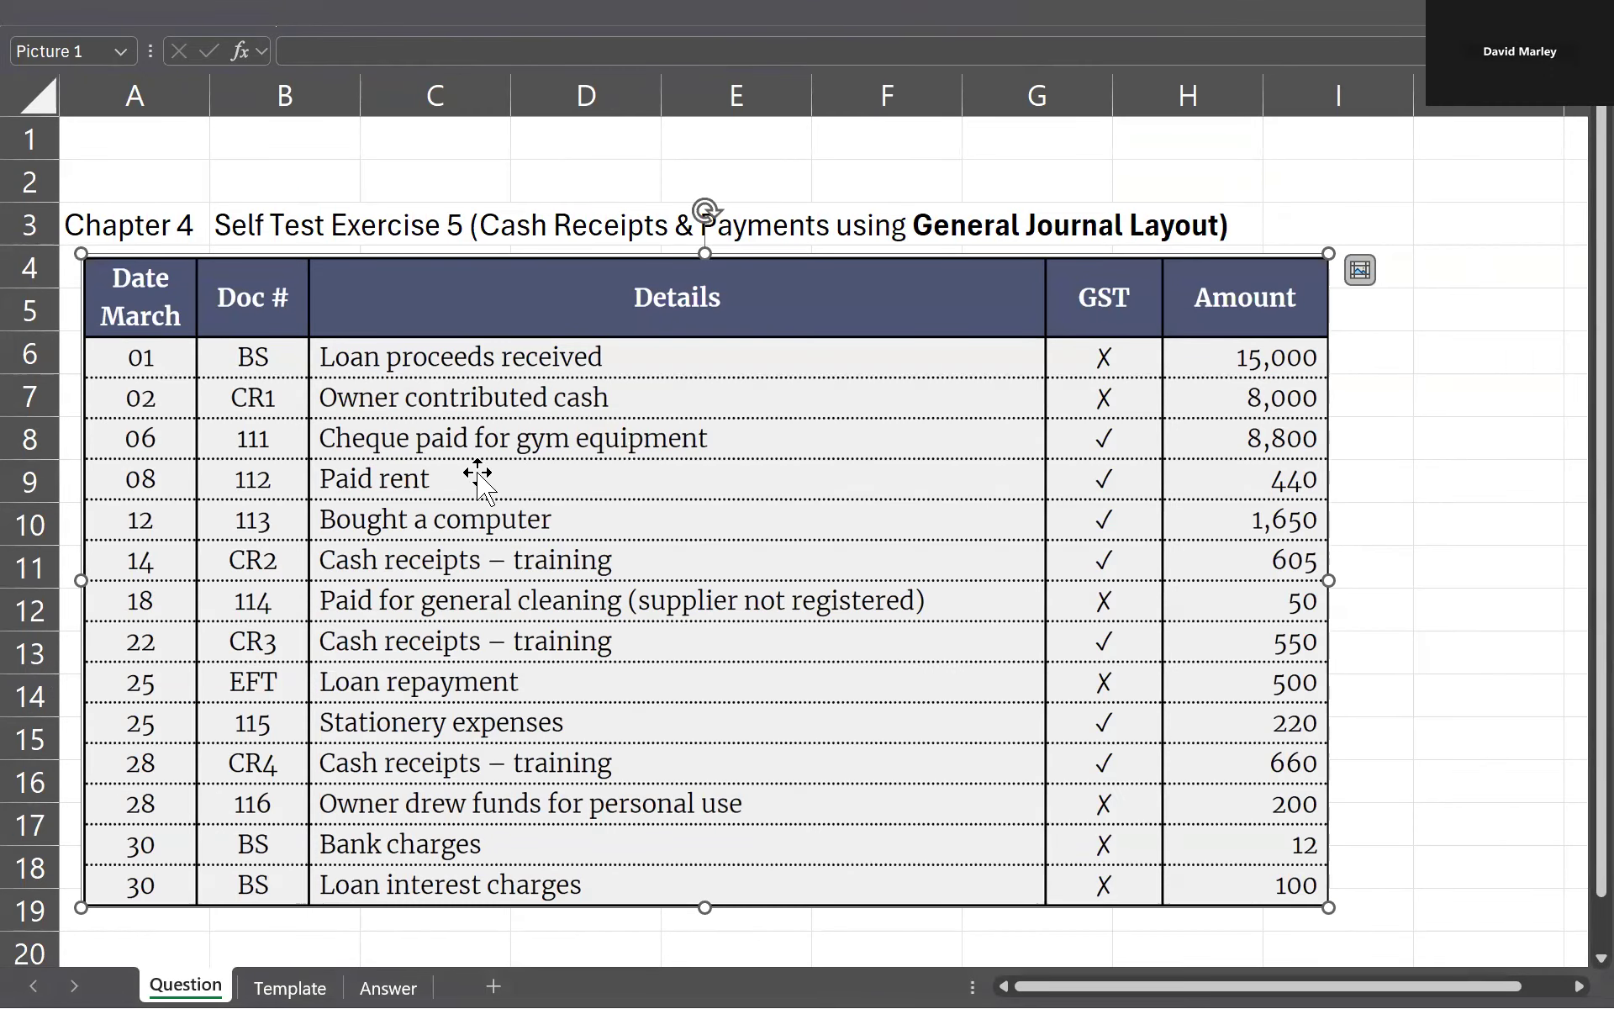
key("ctrl+Page_Down")
key("ctrl+Page_Down")
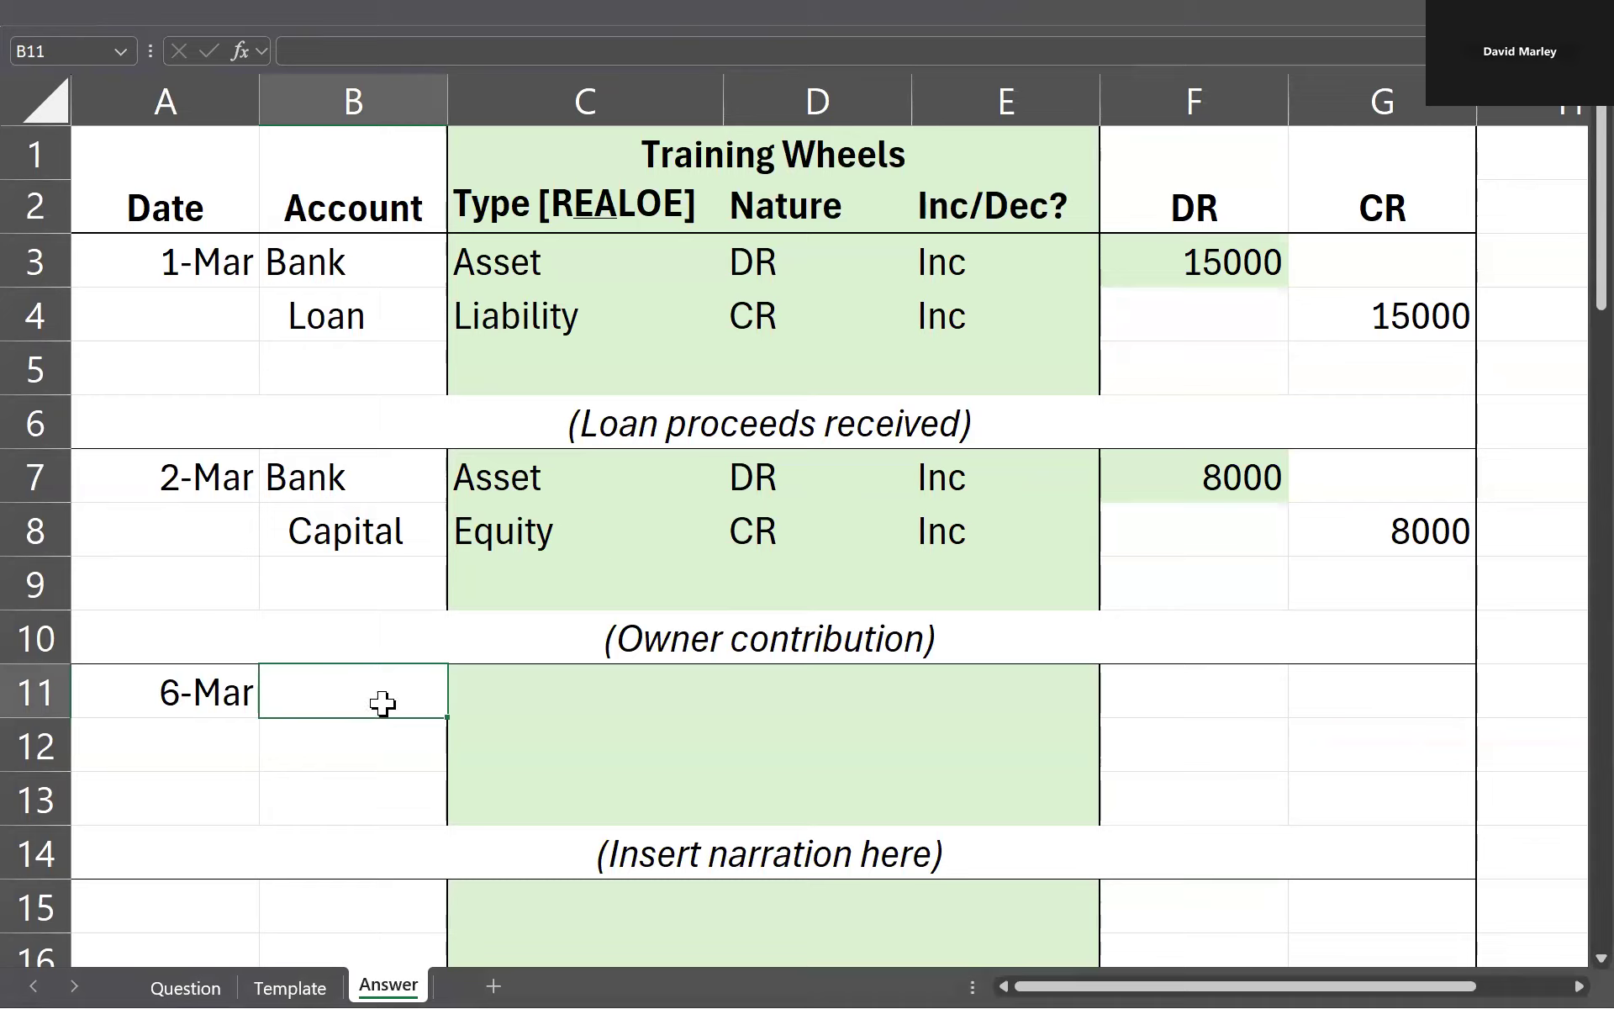
type("Bank")
key("Return")
Step: Recheck the 6 March transaction's details on the Question sheet and enter Gym Equipment as the second account in B12 of the Answer sheet
key("Up")
key("Right")
key("ctrl+Page_Up")
key("ctrl+Page_Up")
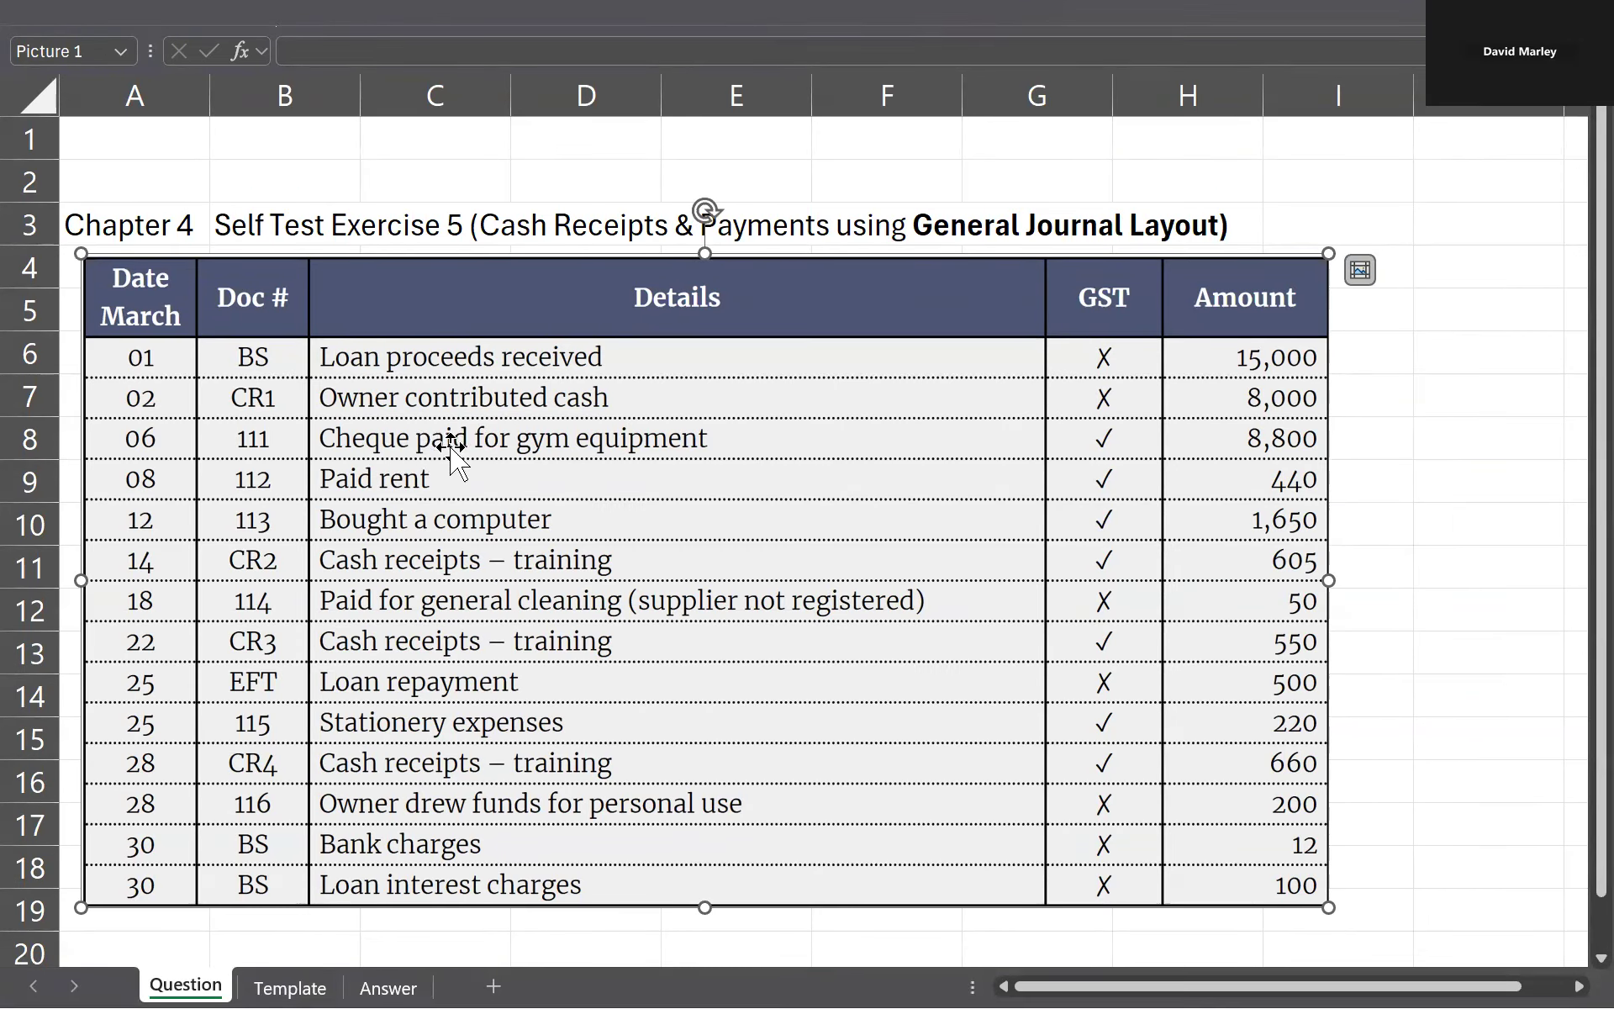
key("ctrl+Page_Down")
key("ctrl+Page_Down")
key("Down")
key("Left")
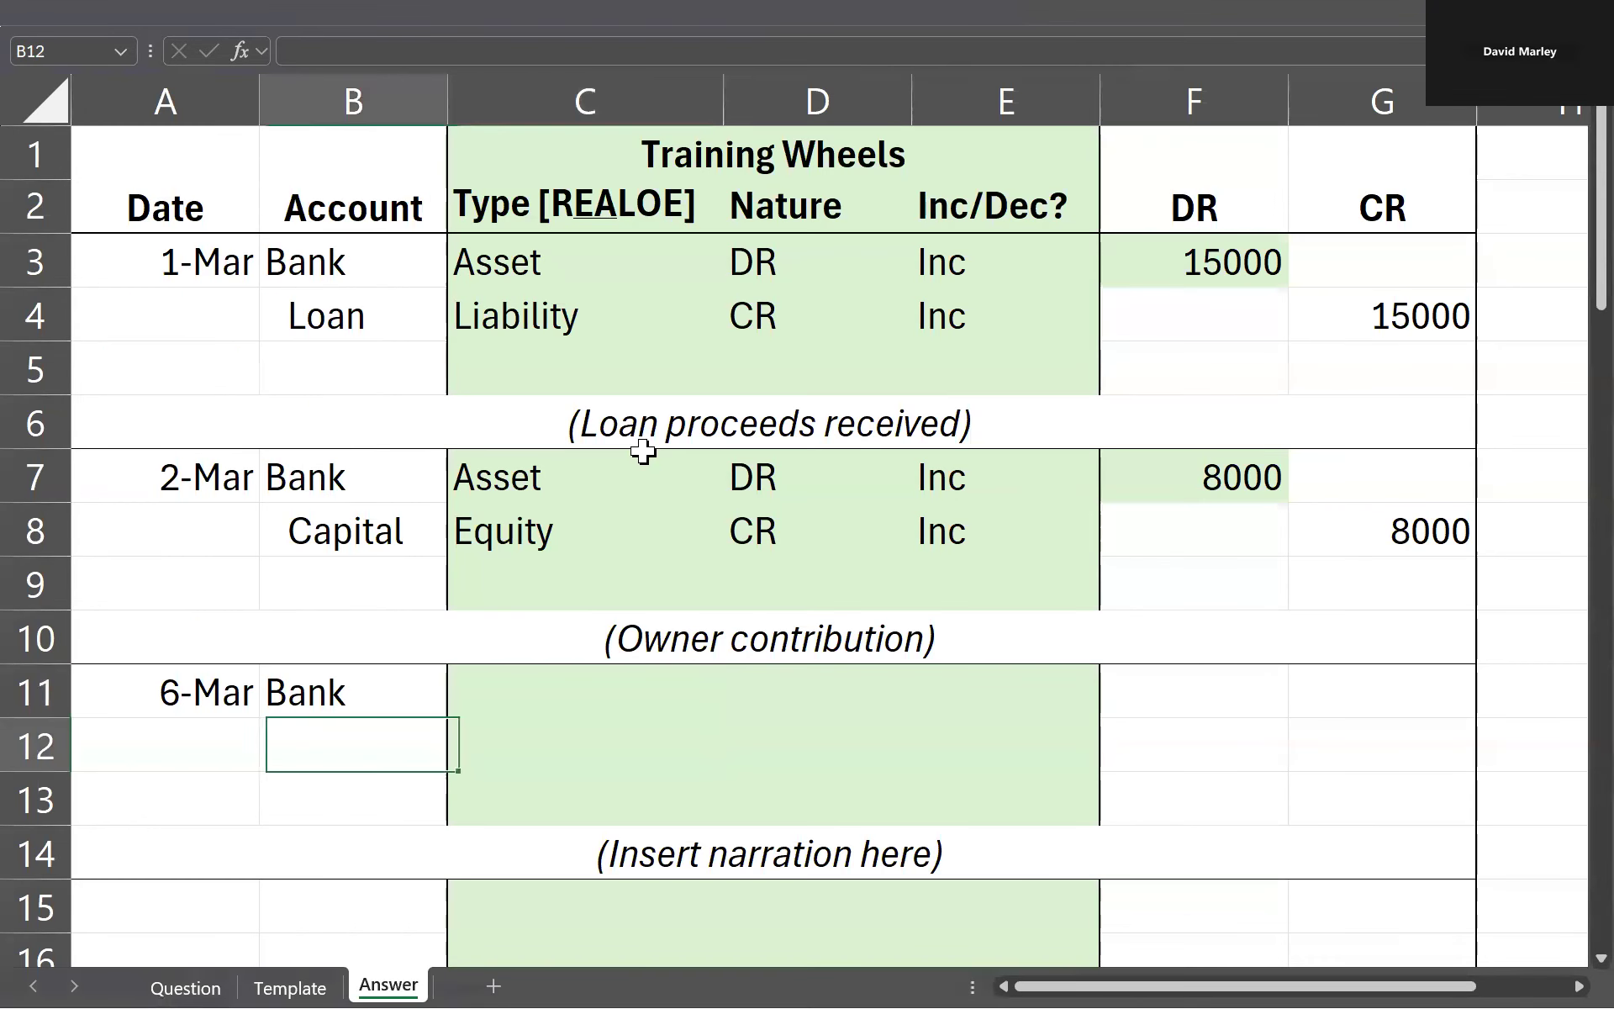
type("Gym Equipment")
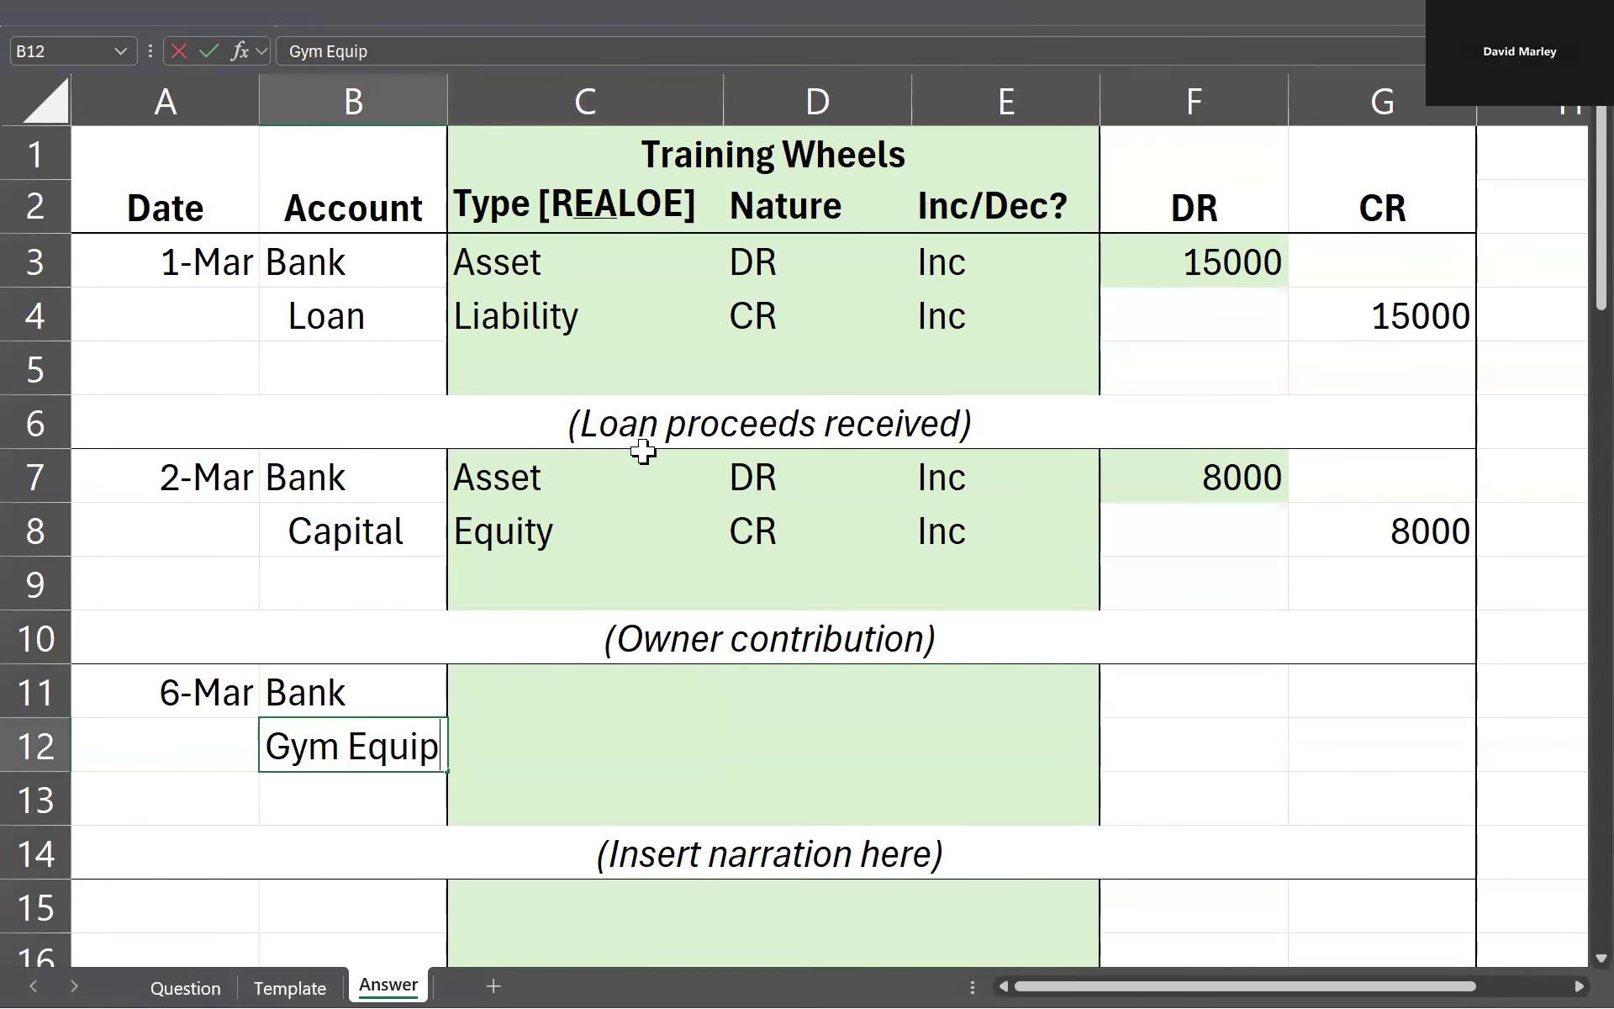
key("Return")
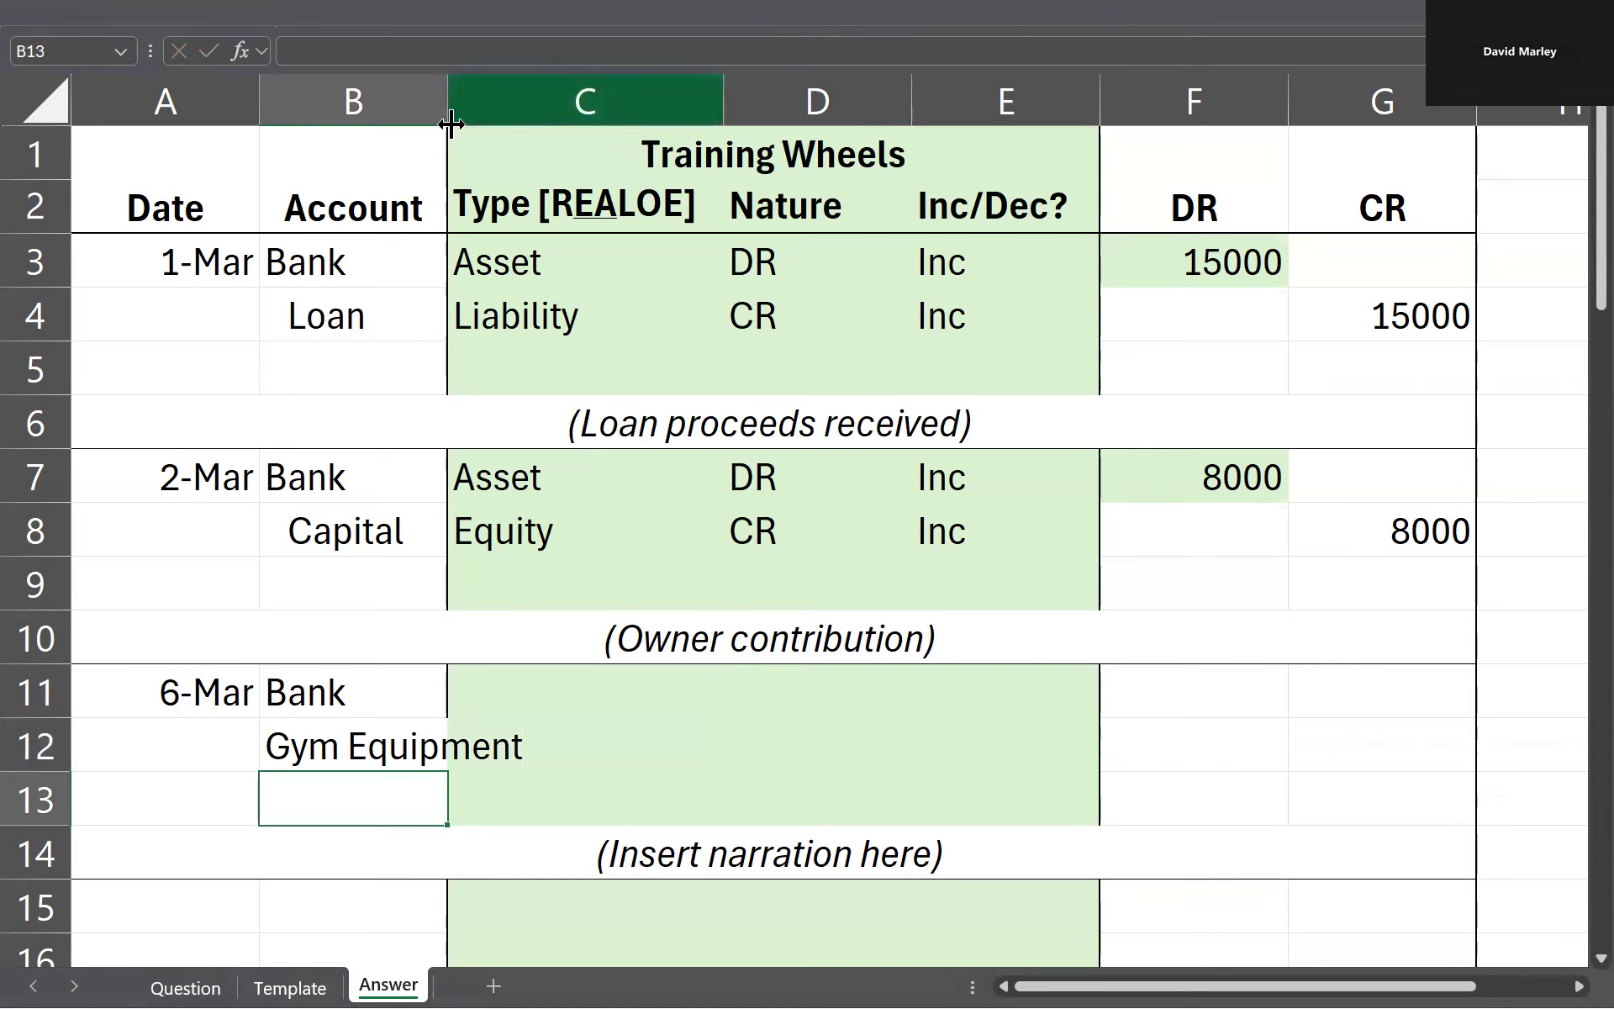
Step: Widen column B so that the Gym Equipment account name fits inside its cell
left_click_drag(448, 93, 551, 105)
left_click(580, 780)
left_click(508, 724)
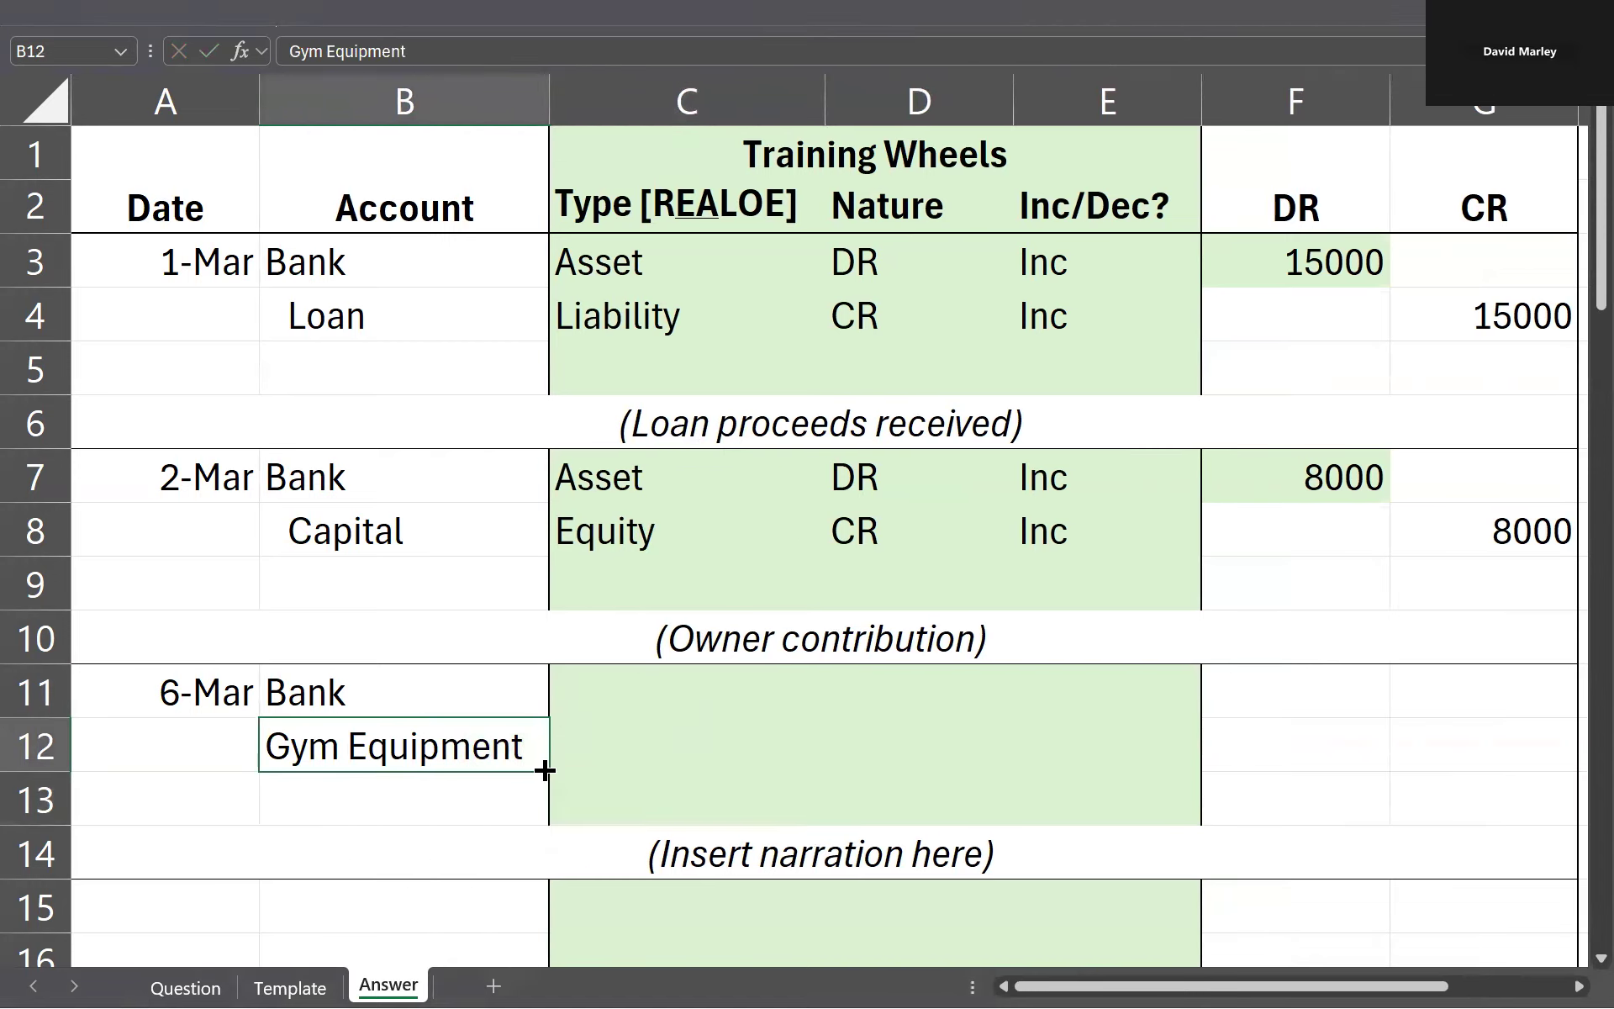
Step: Enter Asset as the account type for both the Bank and Gym Equipment lines in C11 and C12
left_click(612, 713)
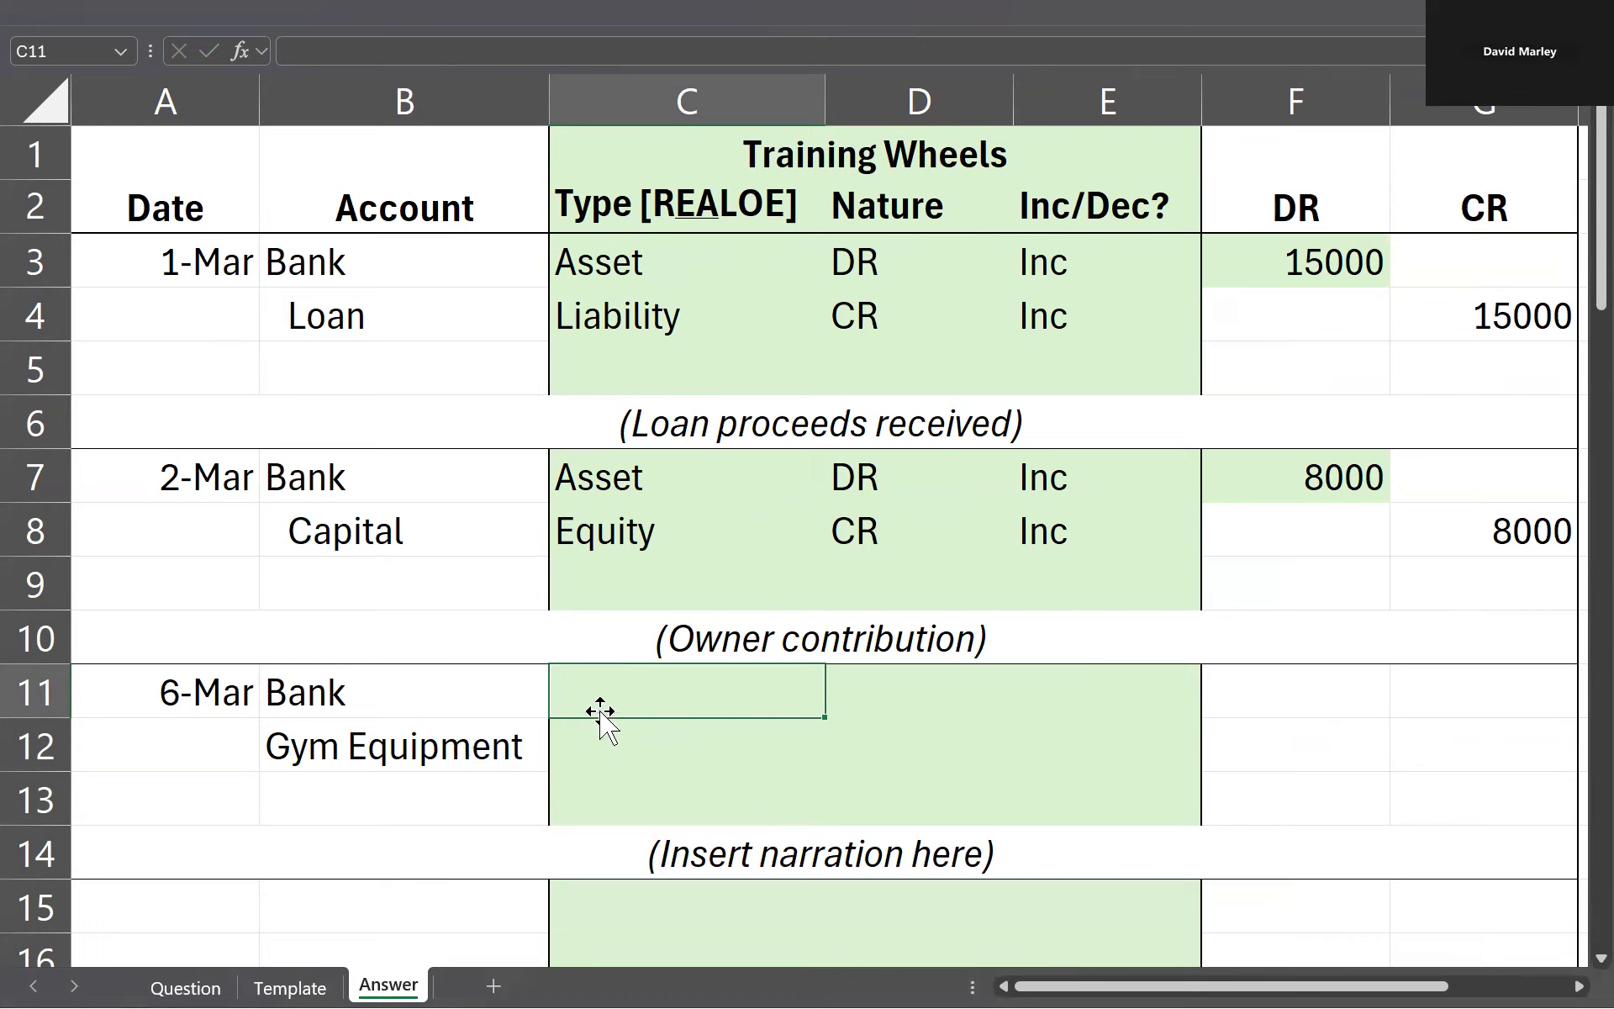
left_click_drag(357, 689, 523, 762)
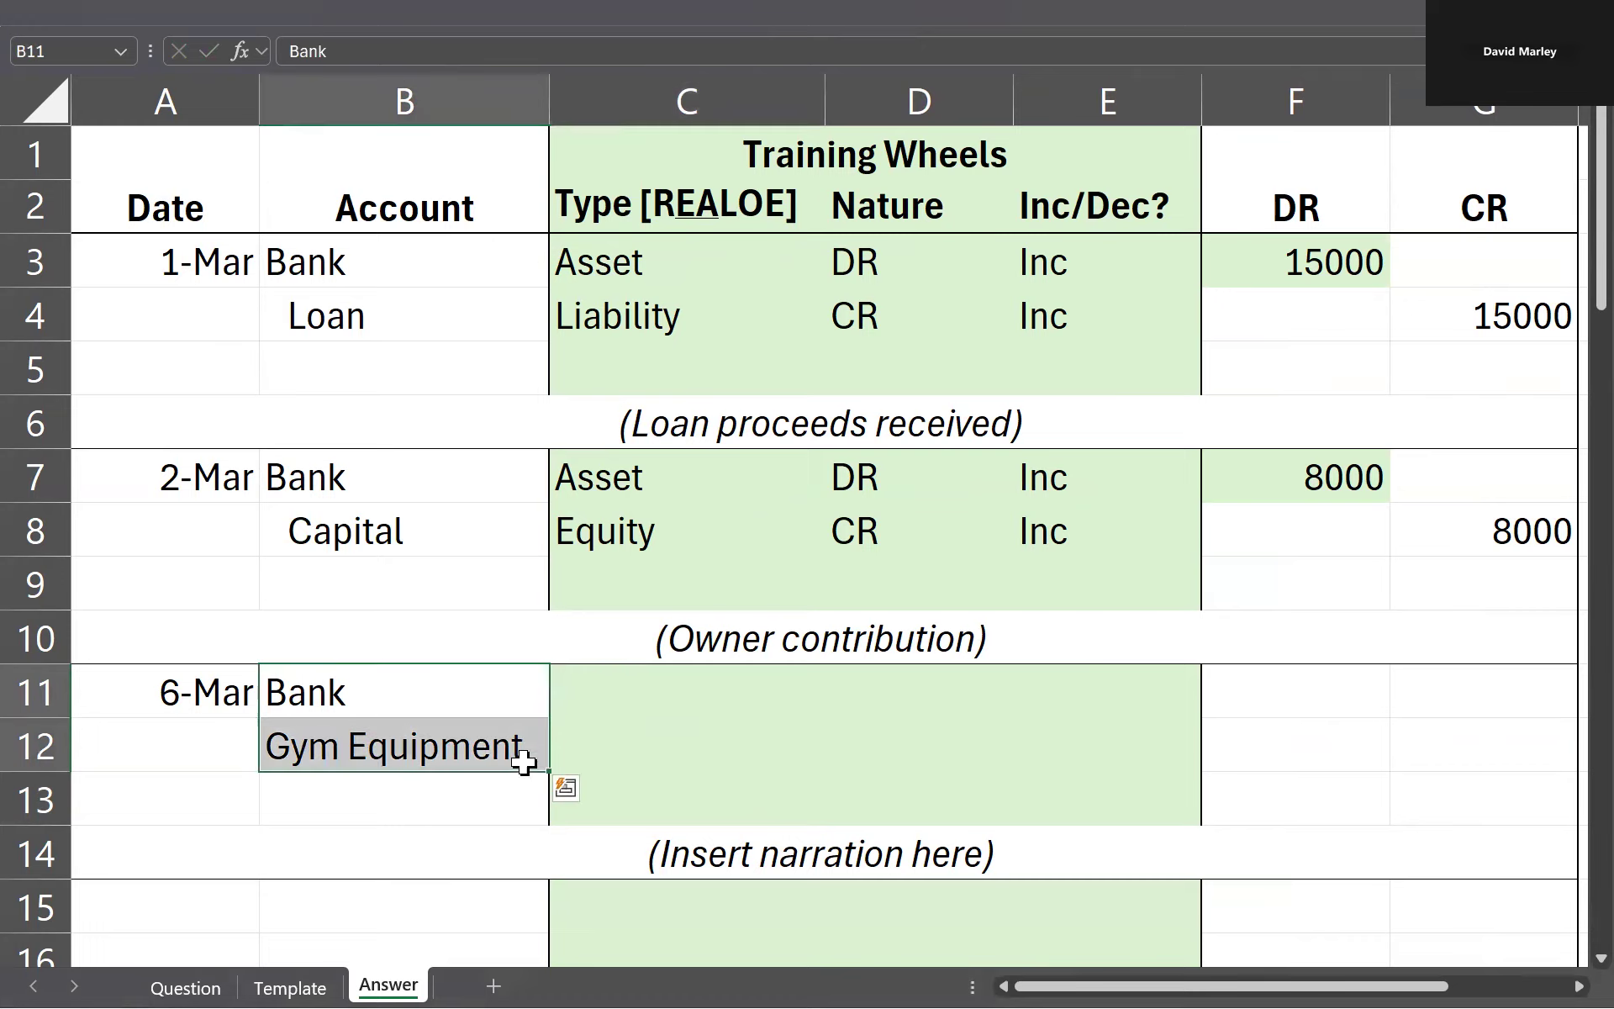
left_click(635, 705)
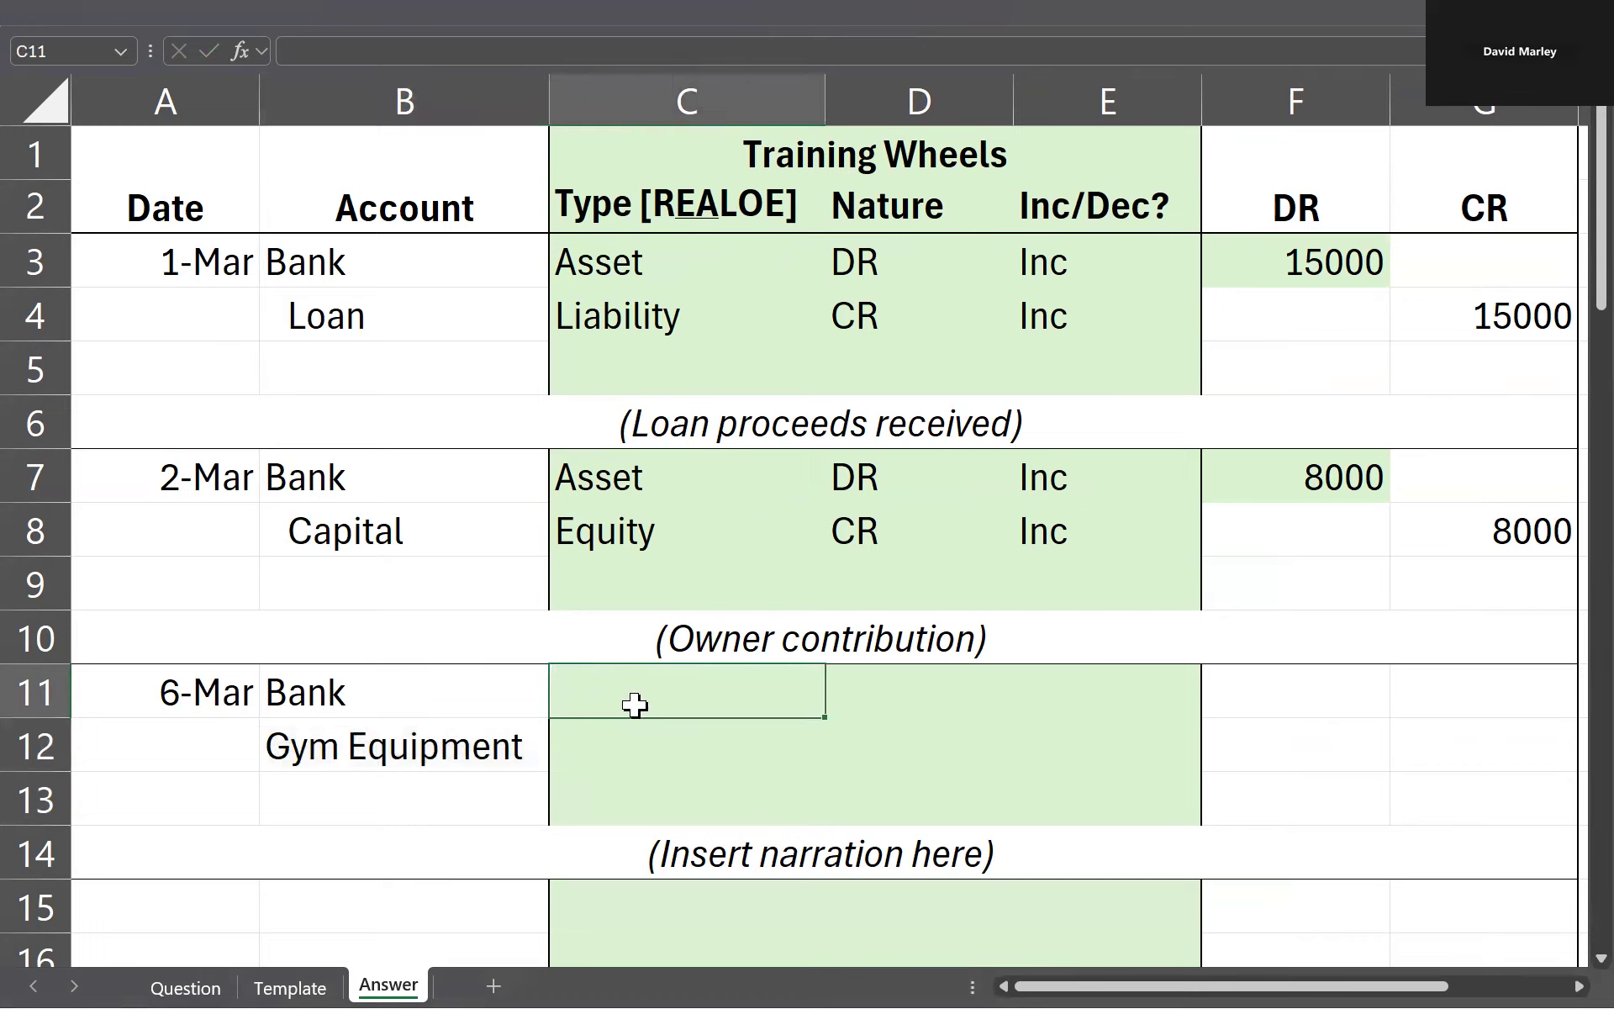
type("Asset")
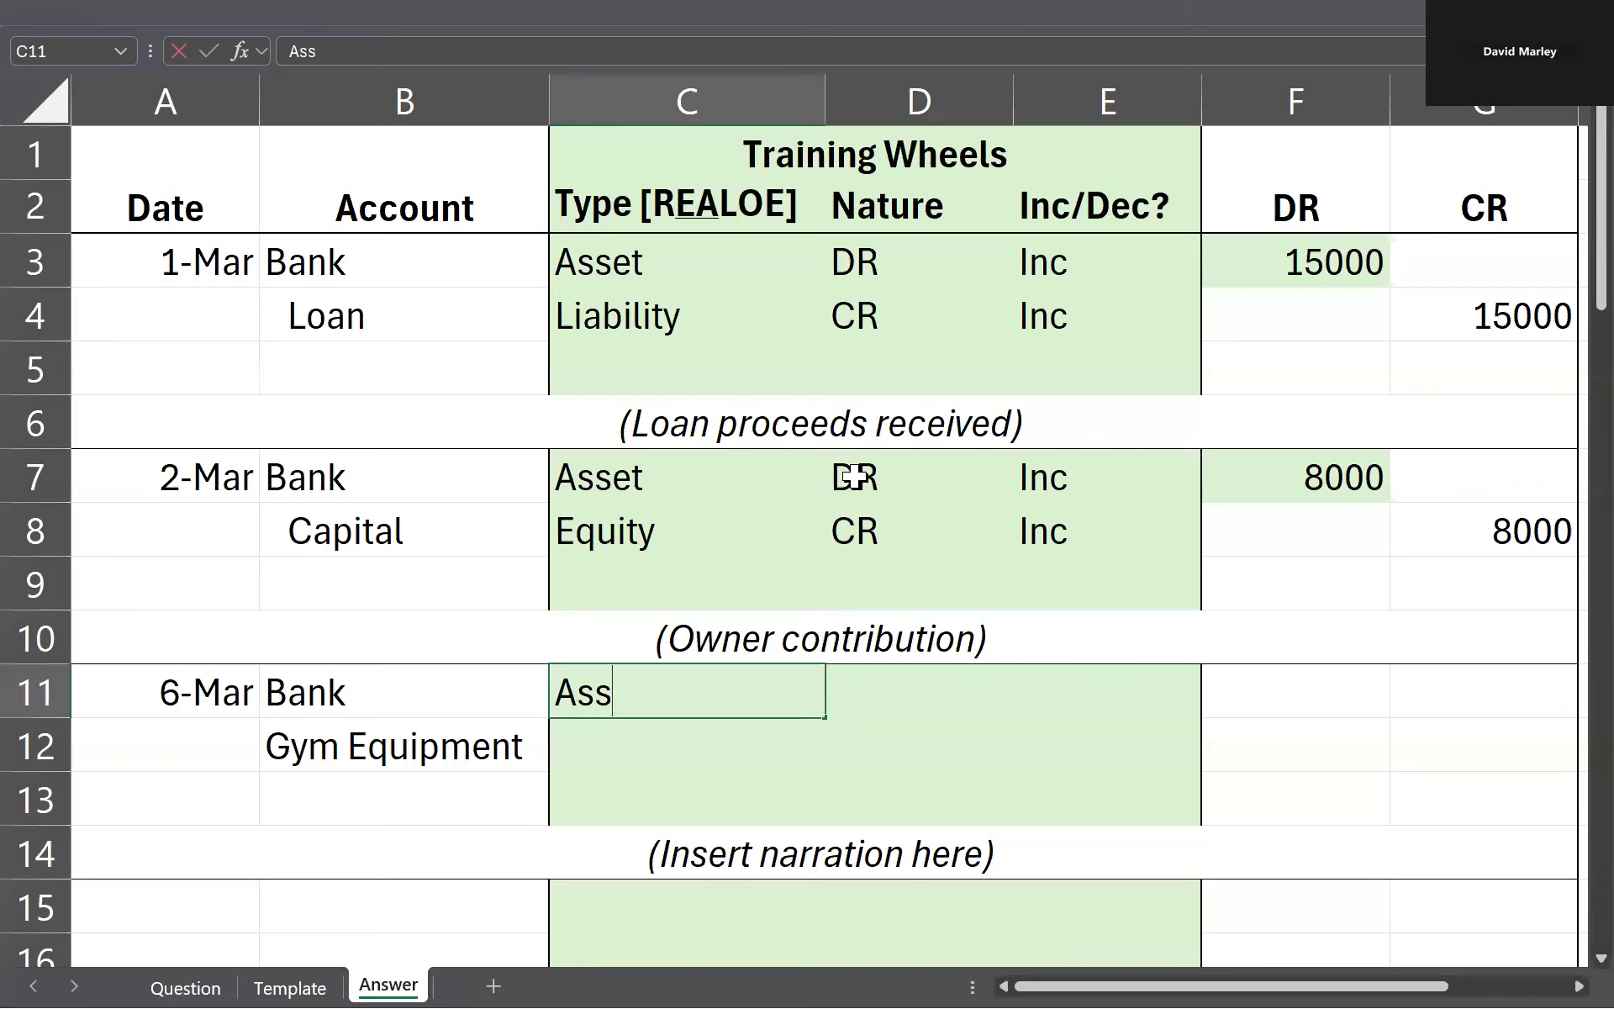
key("Return")
type("Asset")
key("Up")
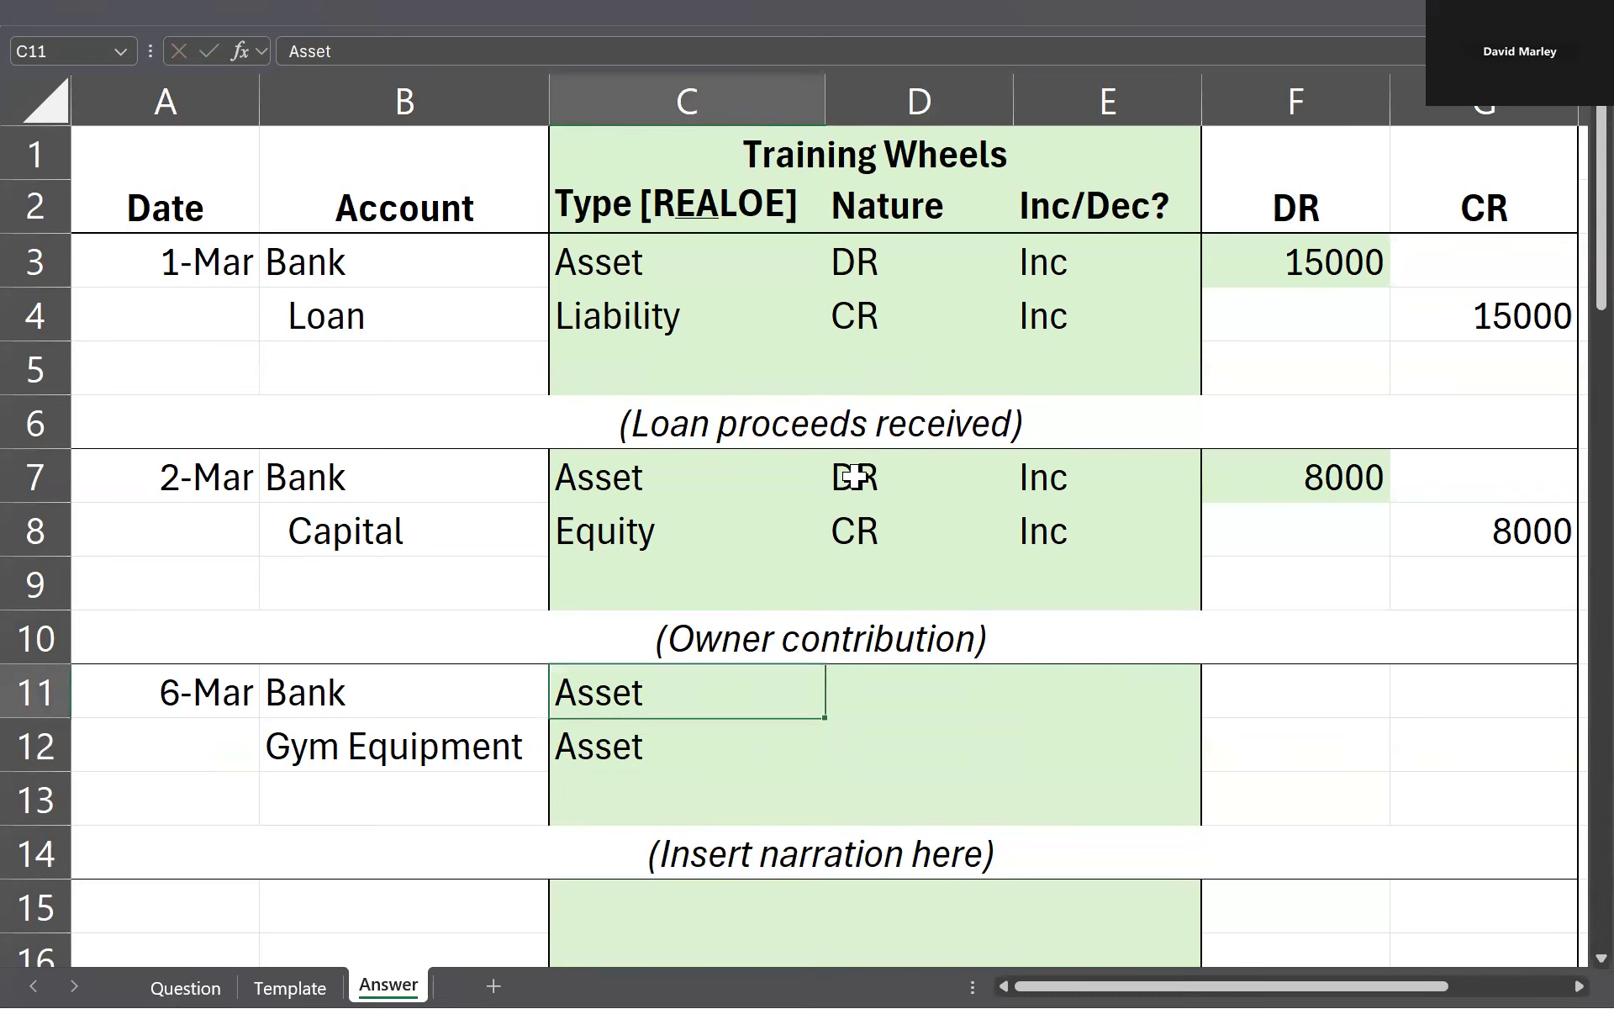
Step: Compare the earlier Bank asset lines and enter DR as the nature of both accounts in D11 and D12
key("shift+Left")
key("shift+Down")
key("Right")
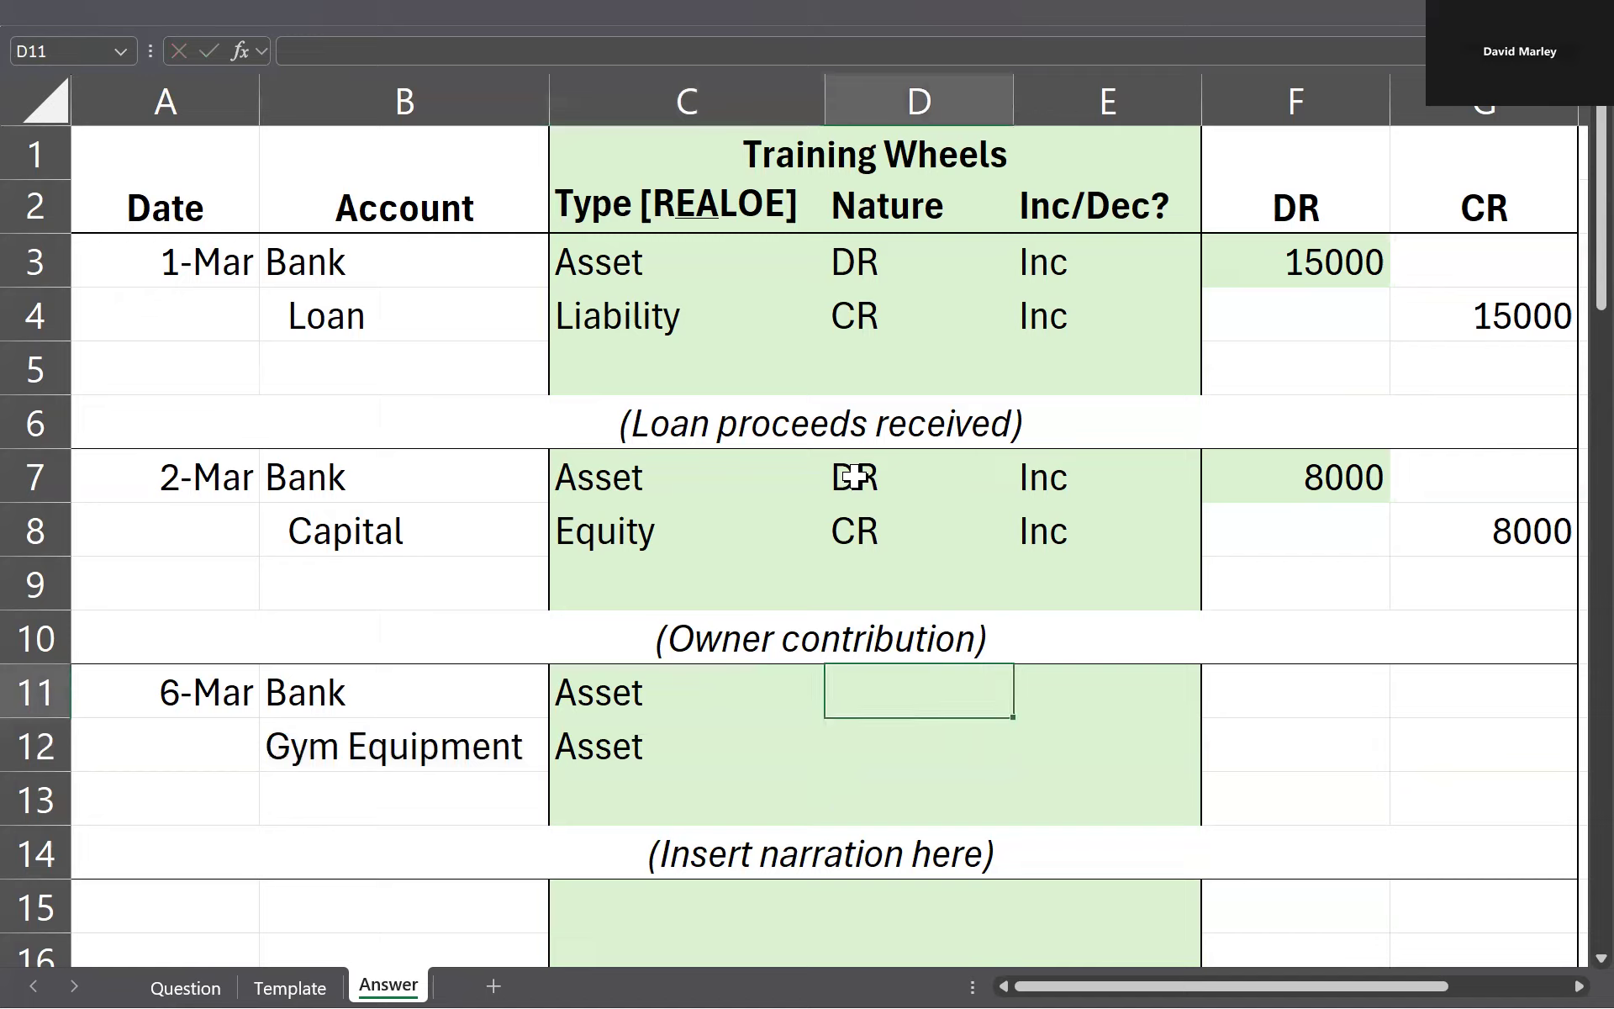
left_click(677, 477)
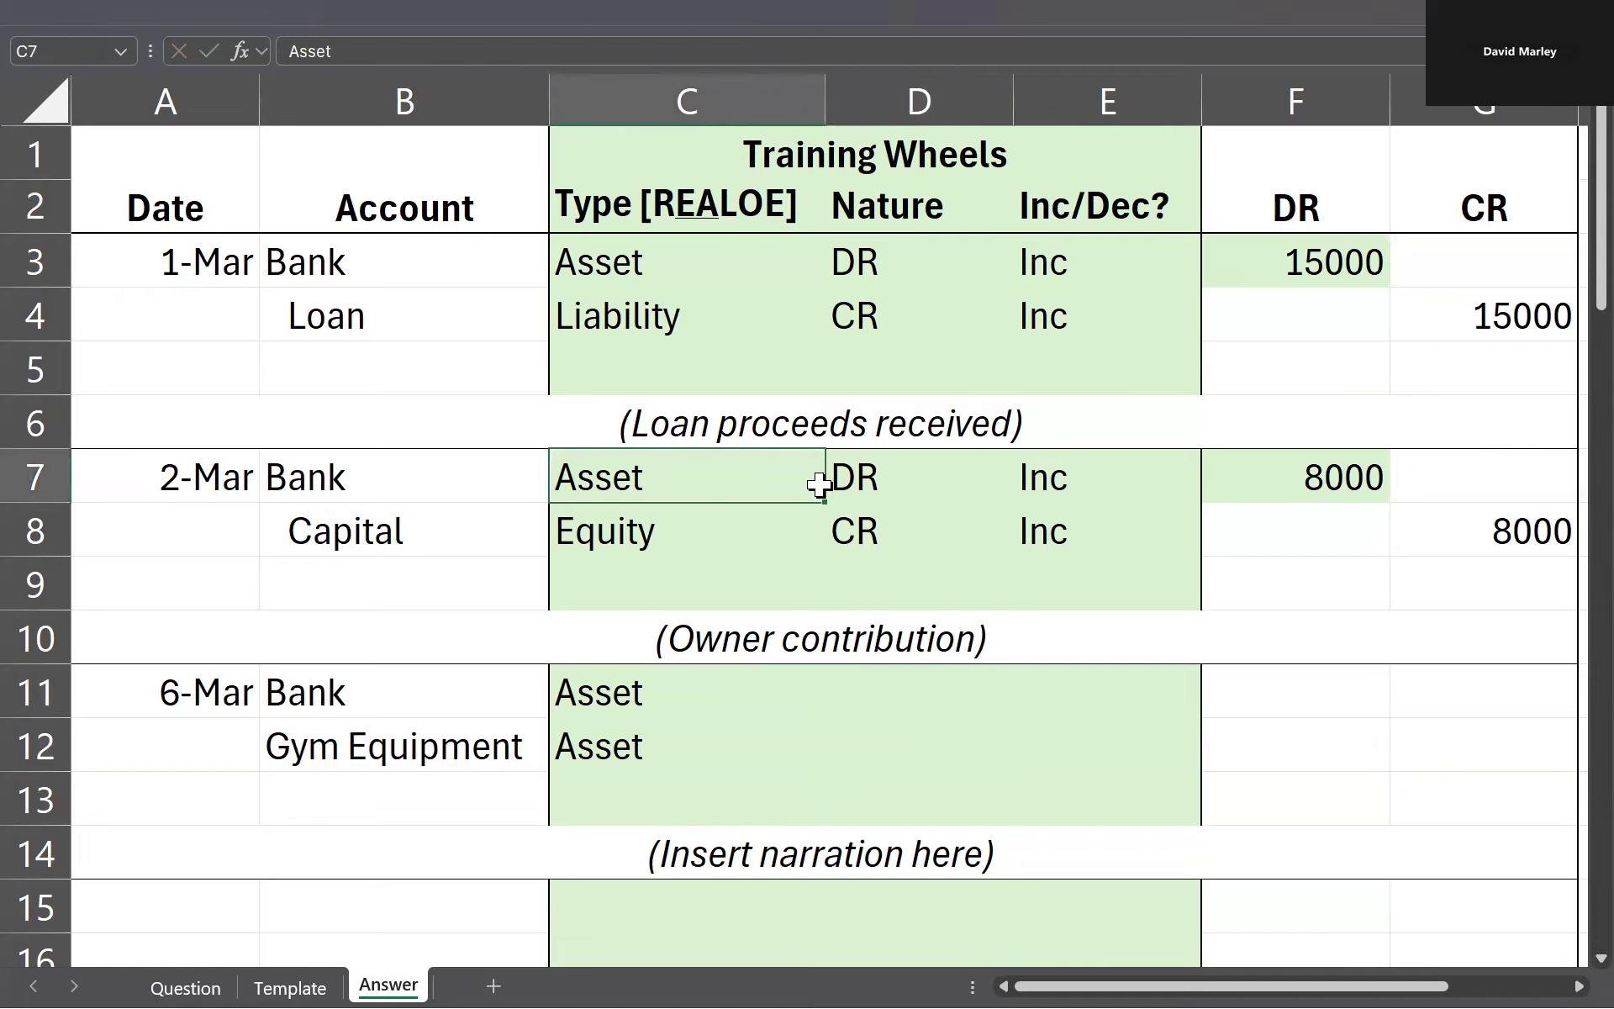
left_click(667, 253)
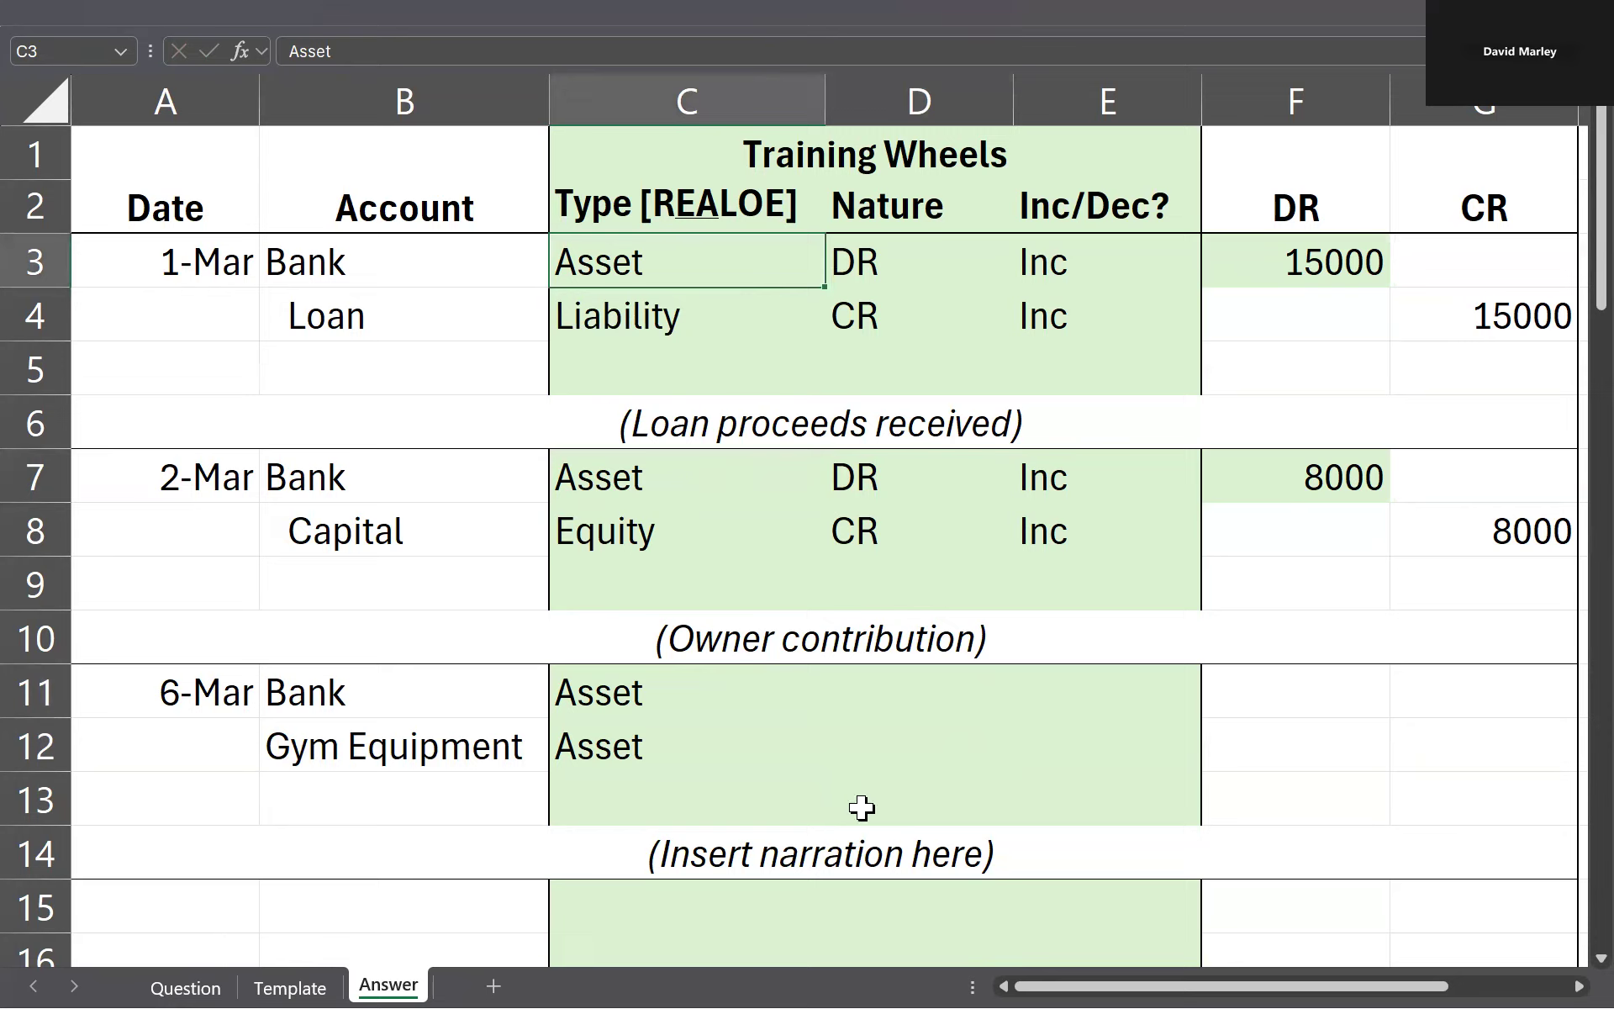
left_click(771, 689)
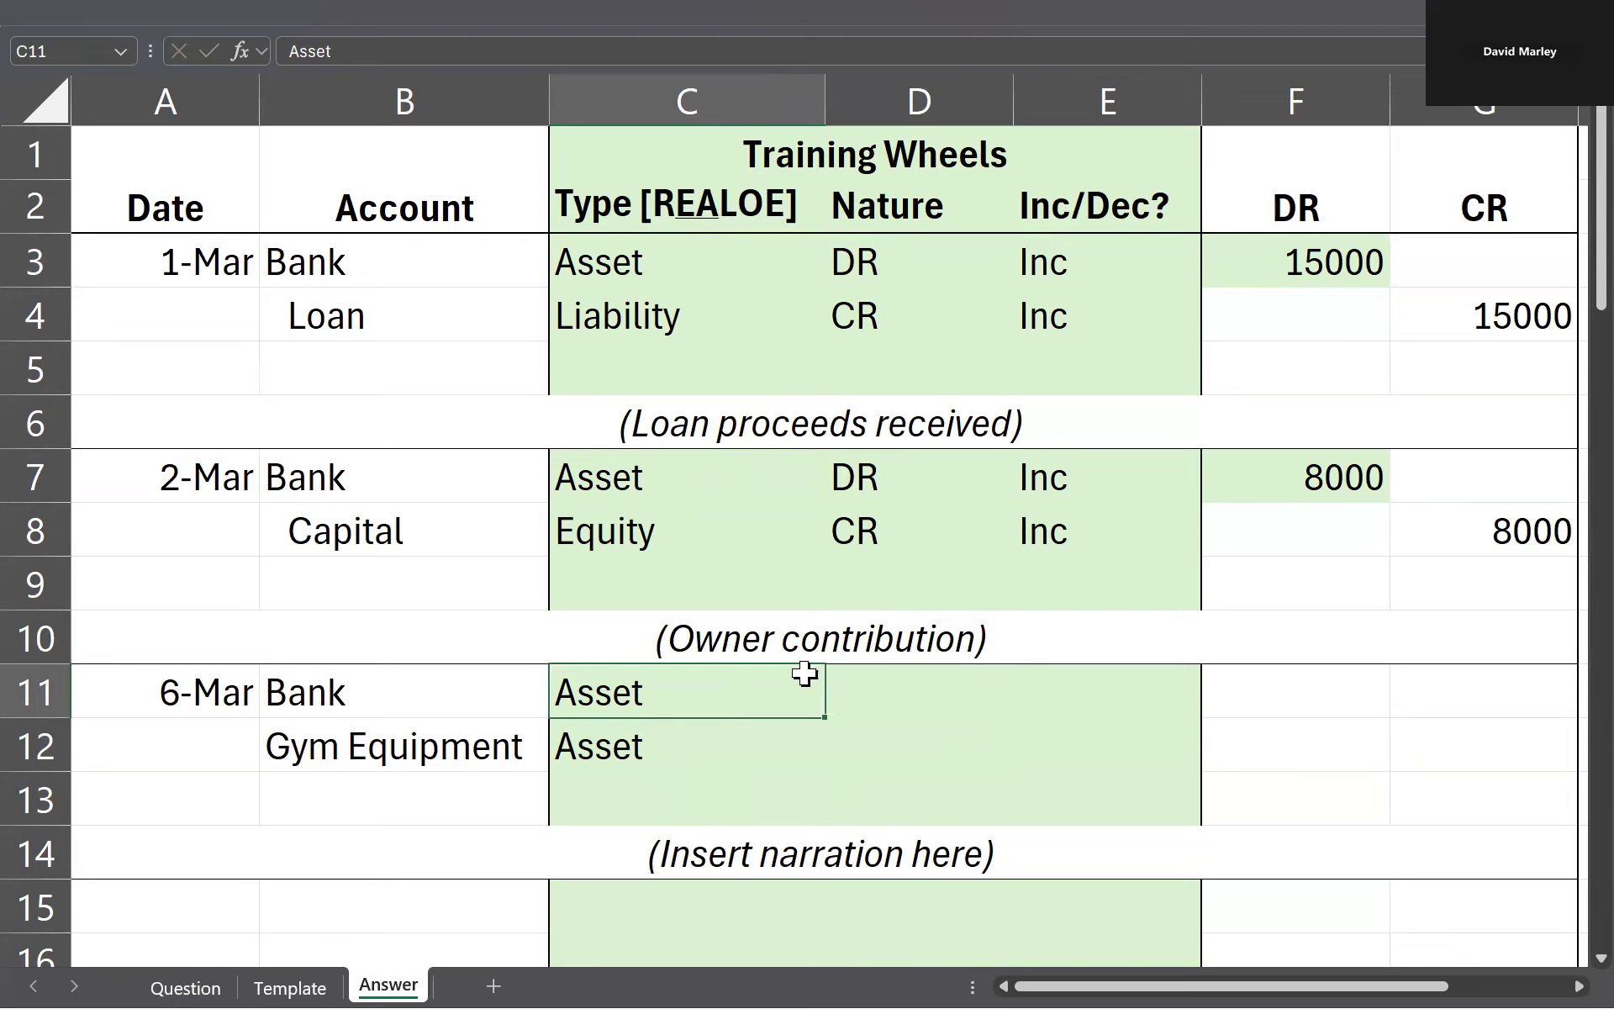
left_click(892, 710)
type("DR")
key("Return")
type("DR")
key("Left")
Step: Enter Dec for the Bank line in E11 and Inc for the Gym Equipment line in E12
key("Right")
key("Right")
key("Up")
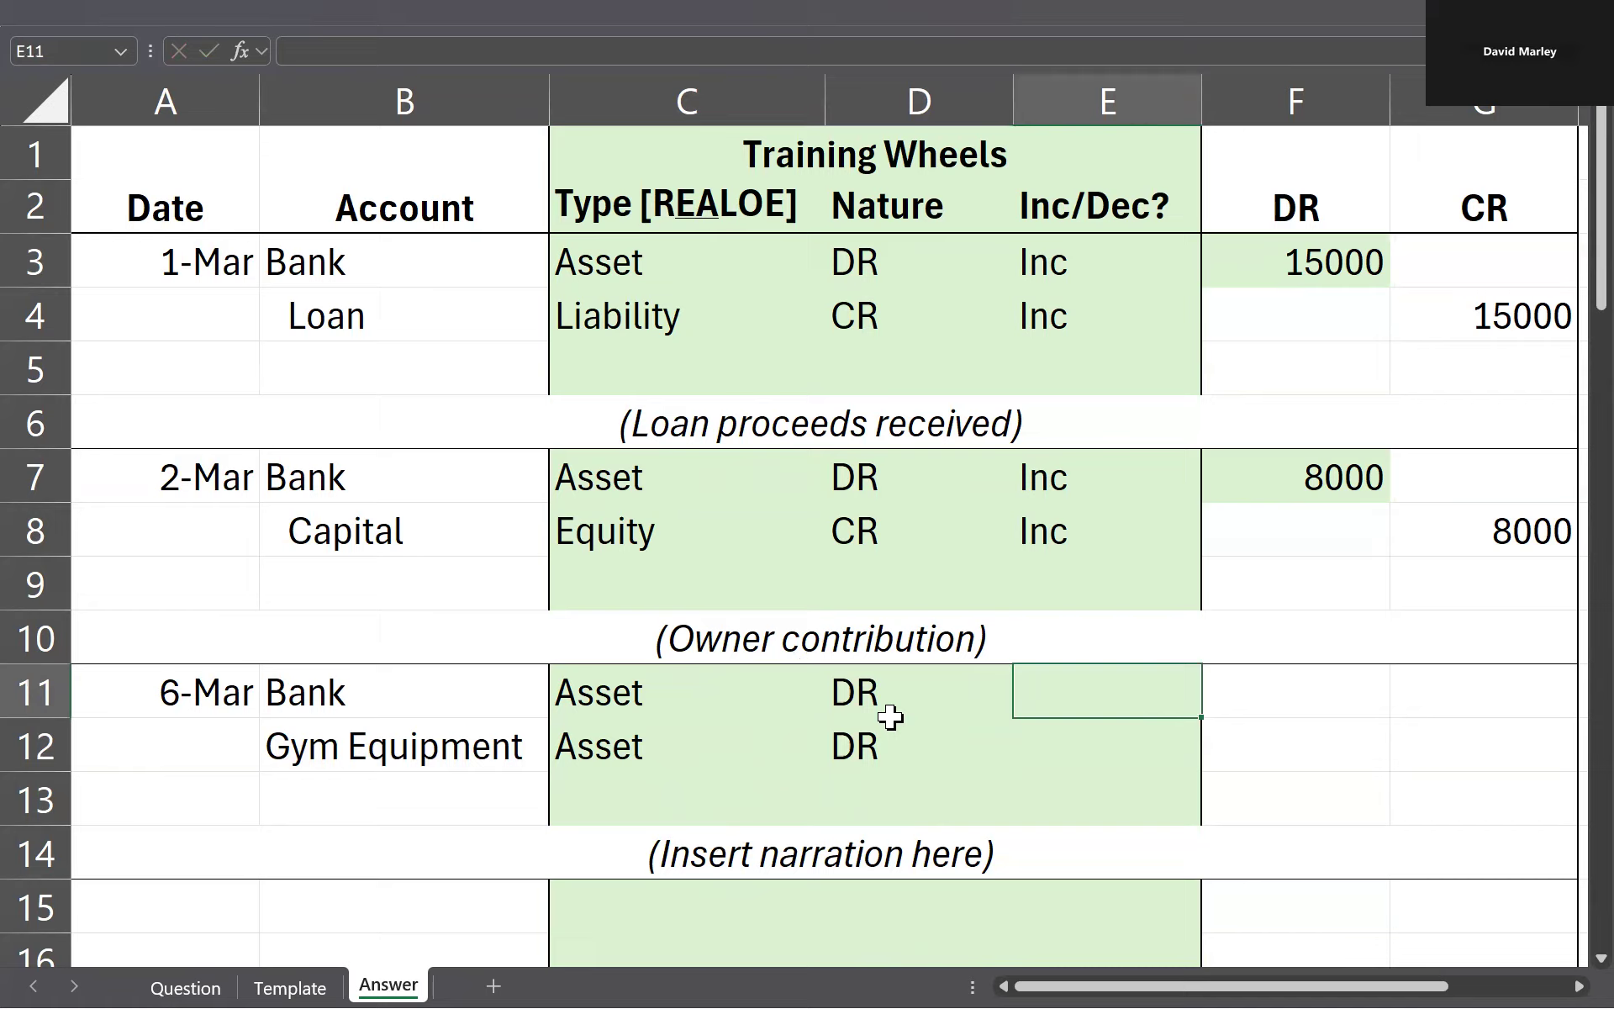
left_click_drag(537, 692, 656, 694)
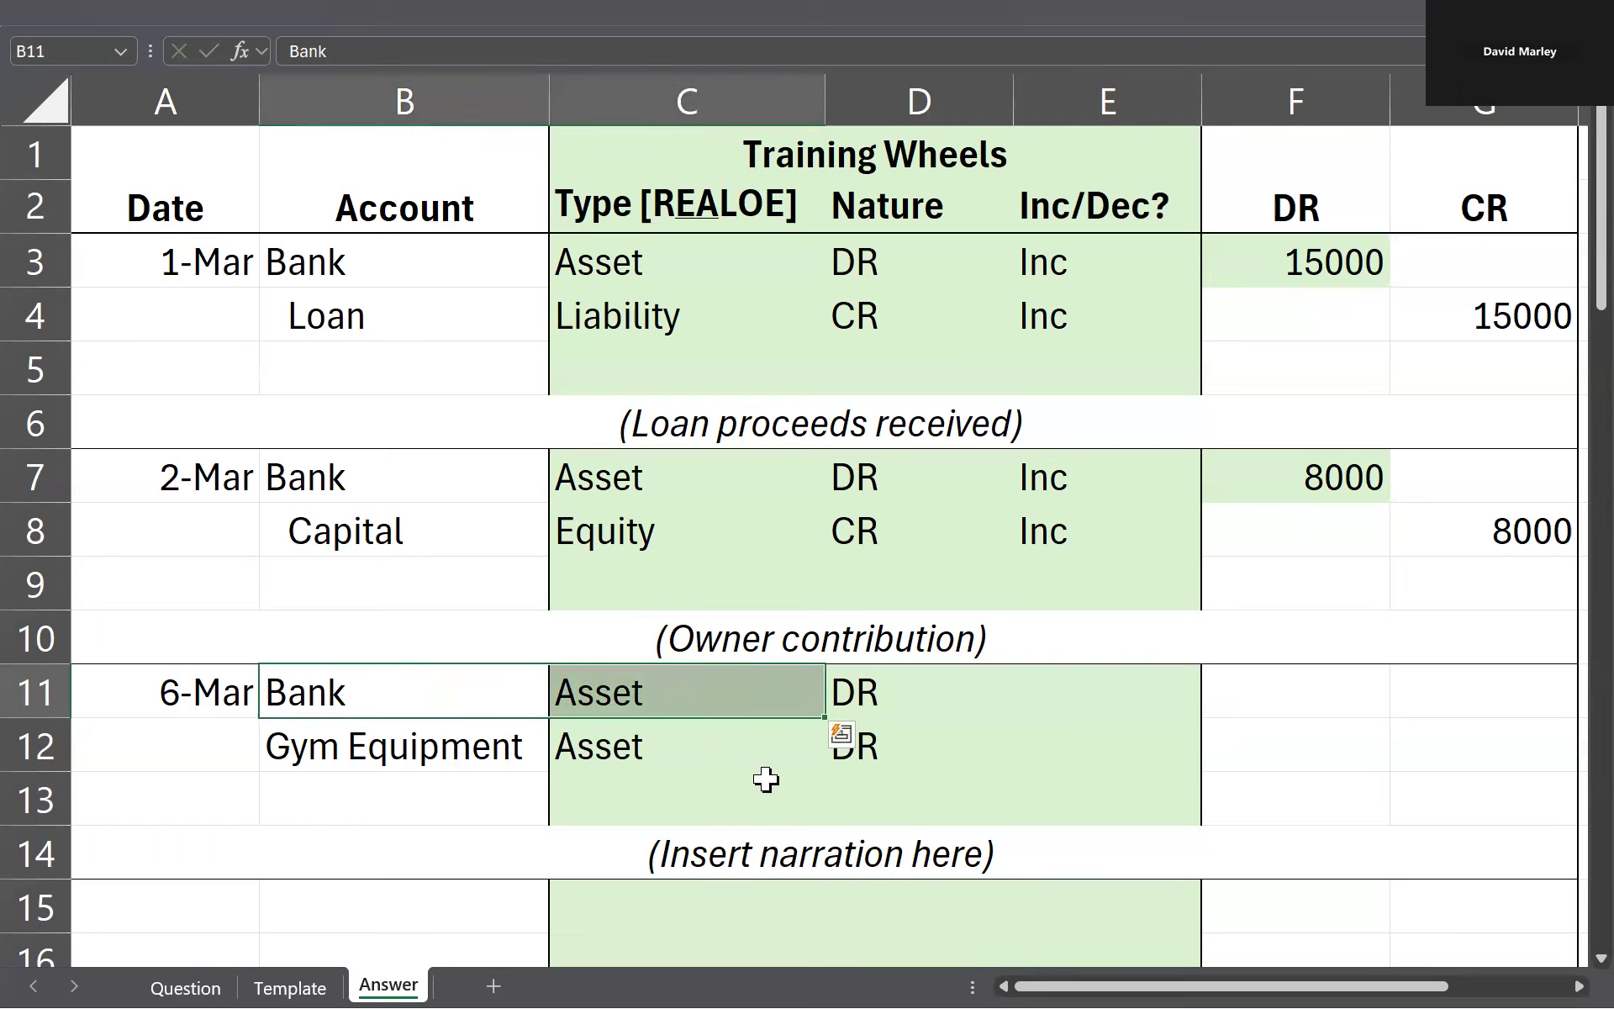
left_click(1195, 670)
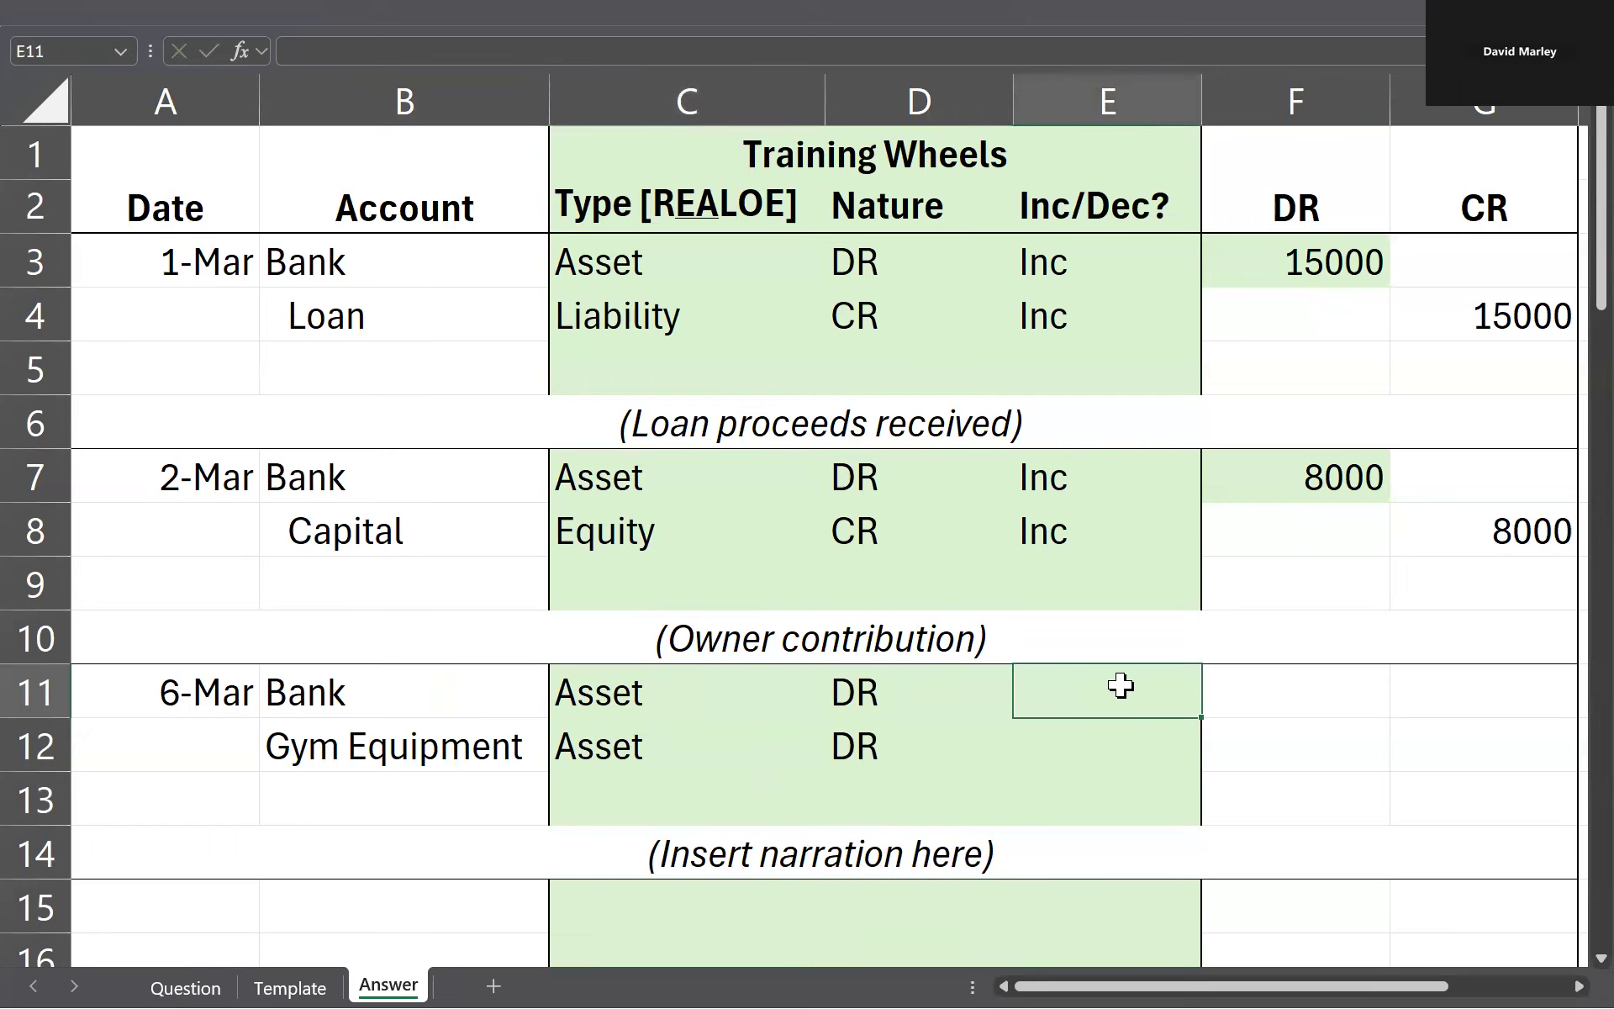
type("Dec")
key("Return")
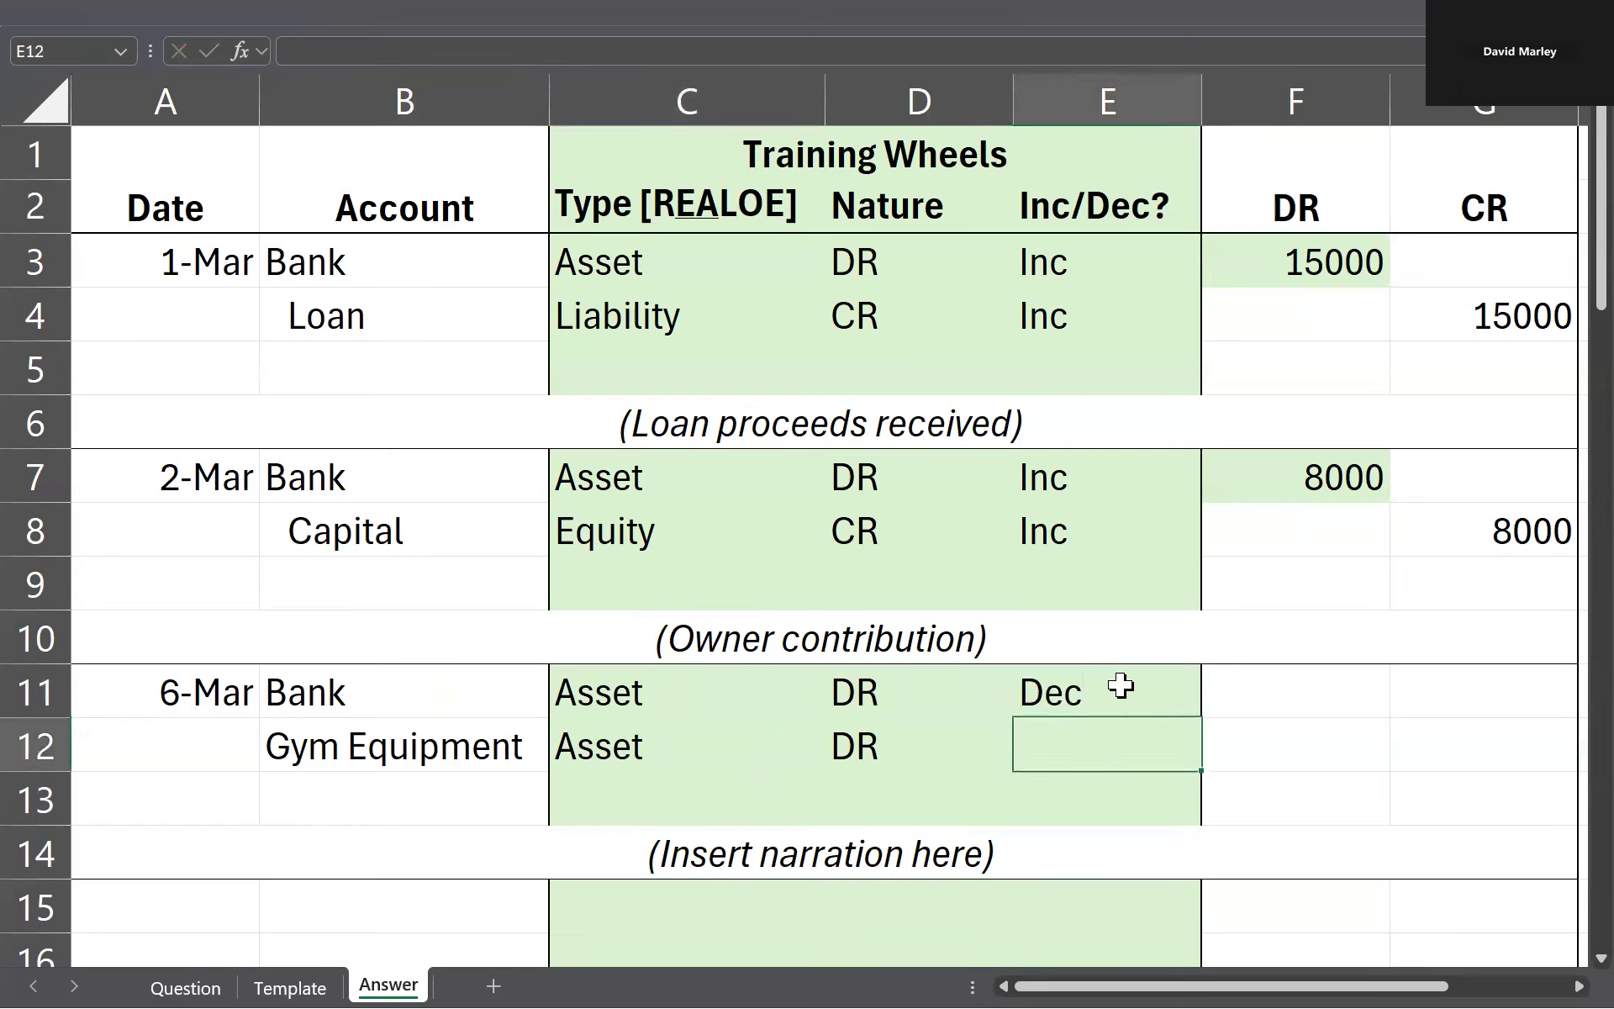
type("Inc")
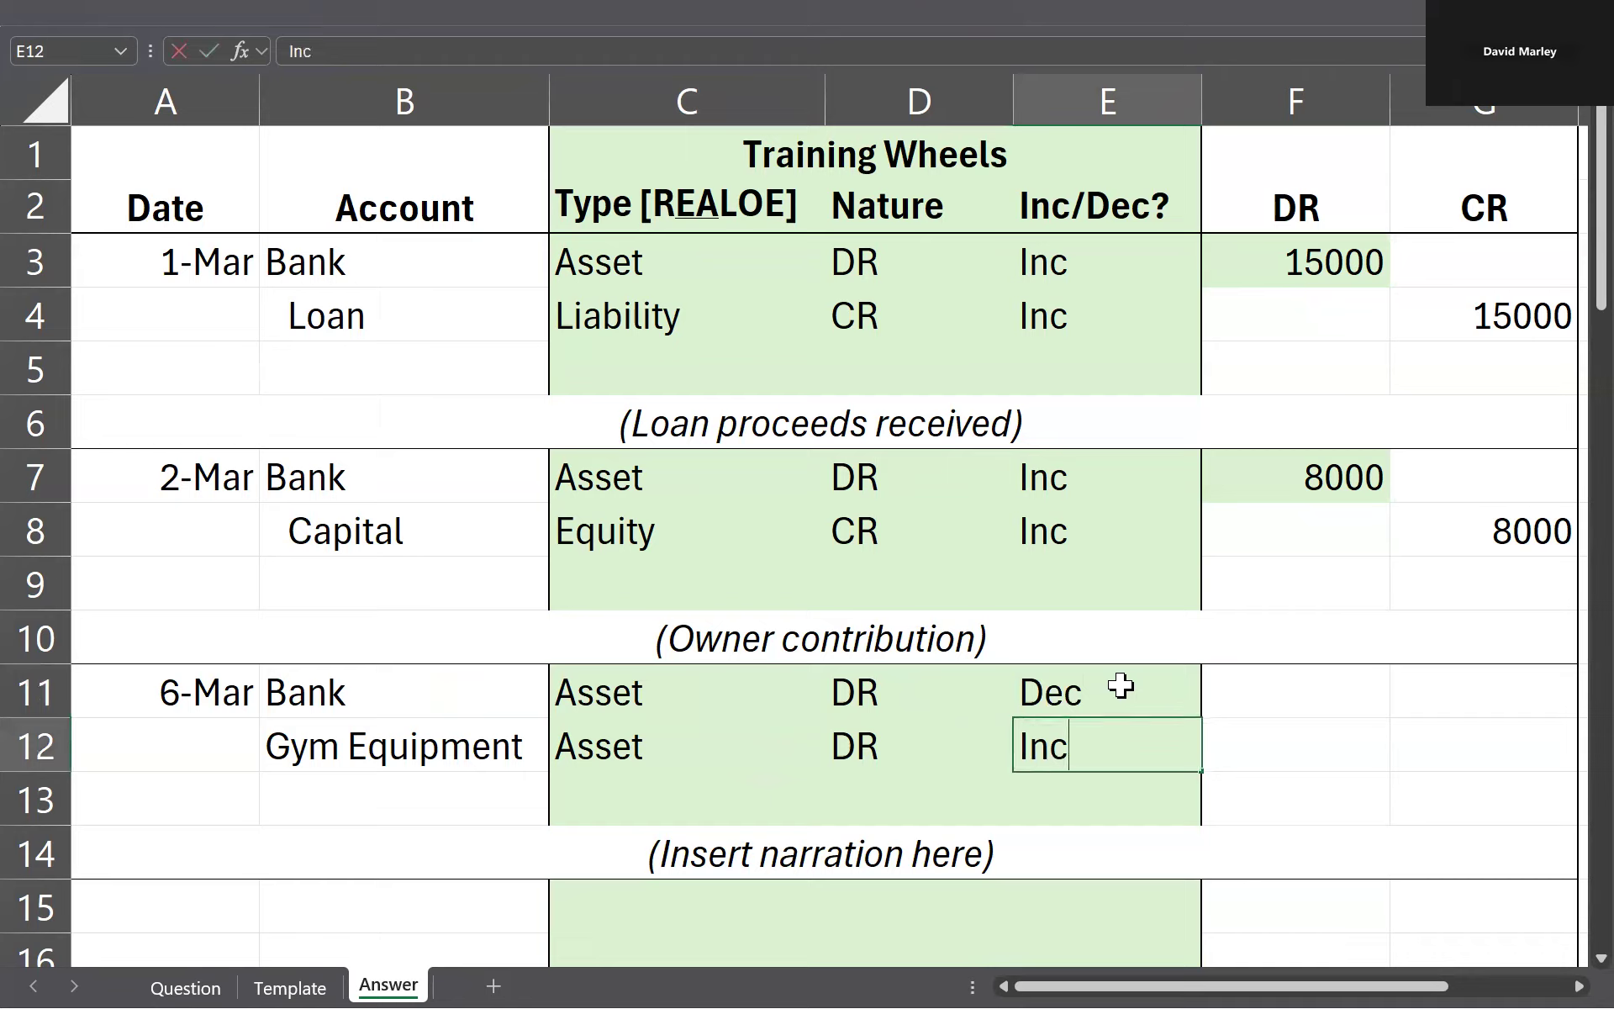
key("Left")
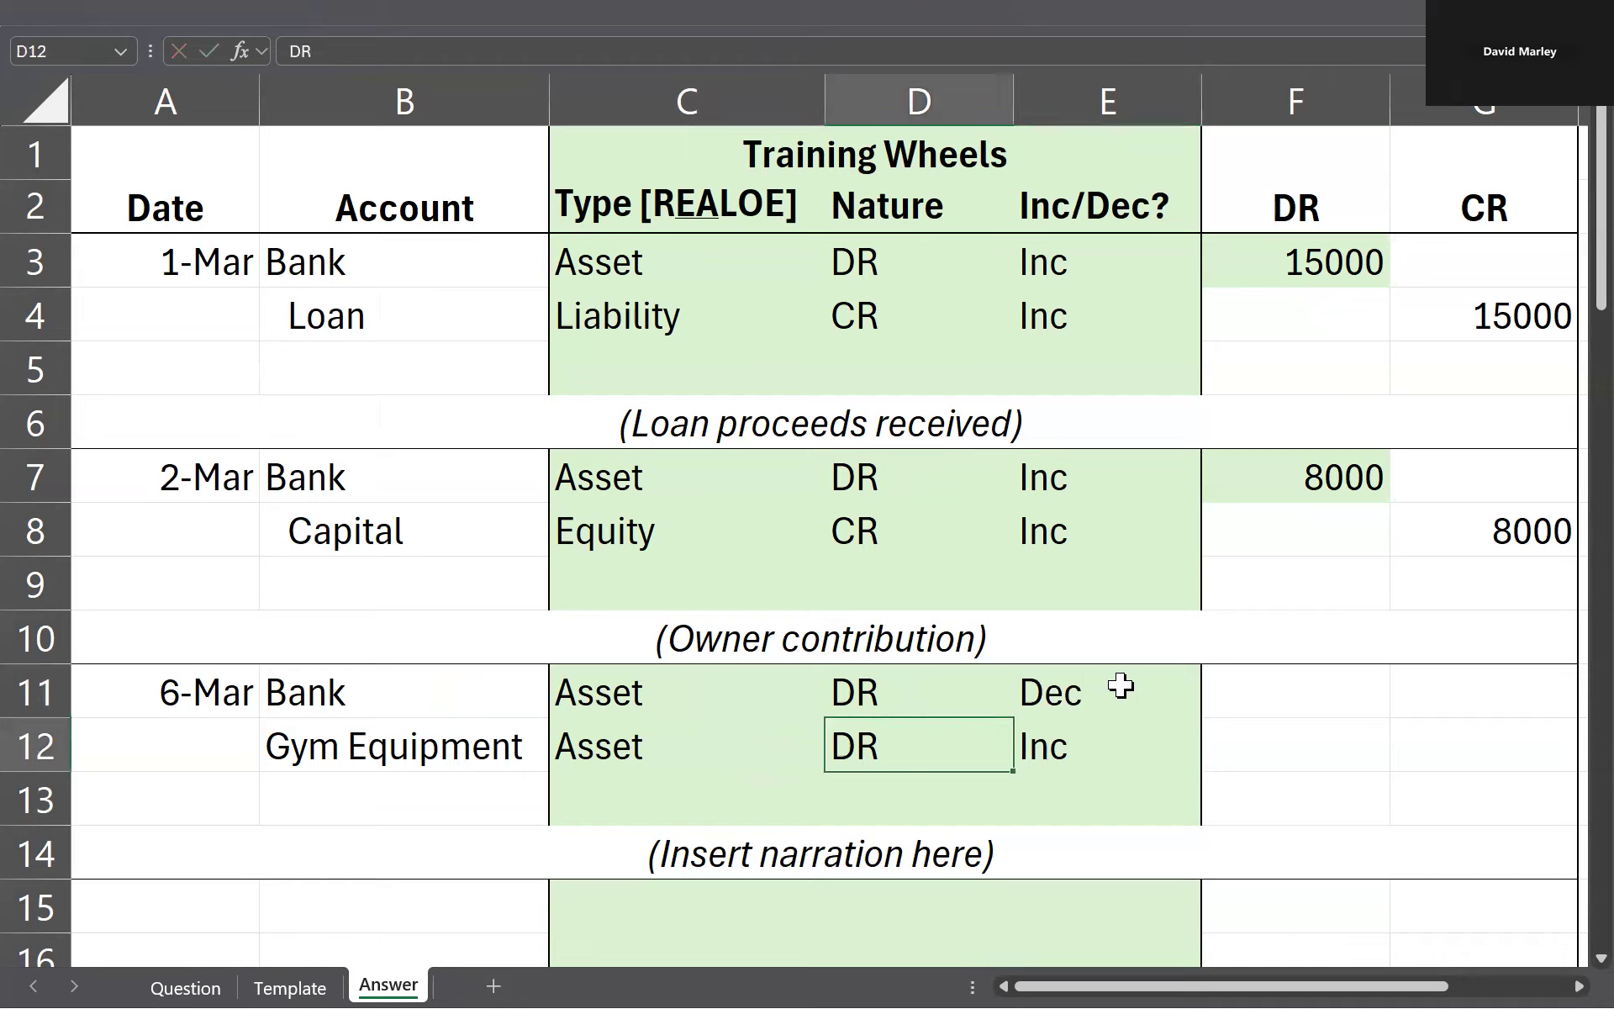
Step: Mark the posting sides with an x in the CR cell G11 for Bank and the DR cell F12 for Gym Equipment
left_click_drag(908, 679, 1068, 704)
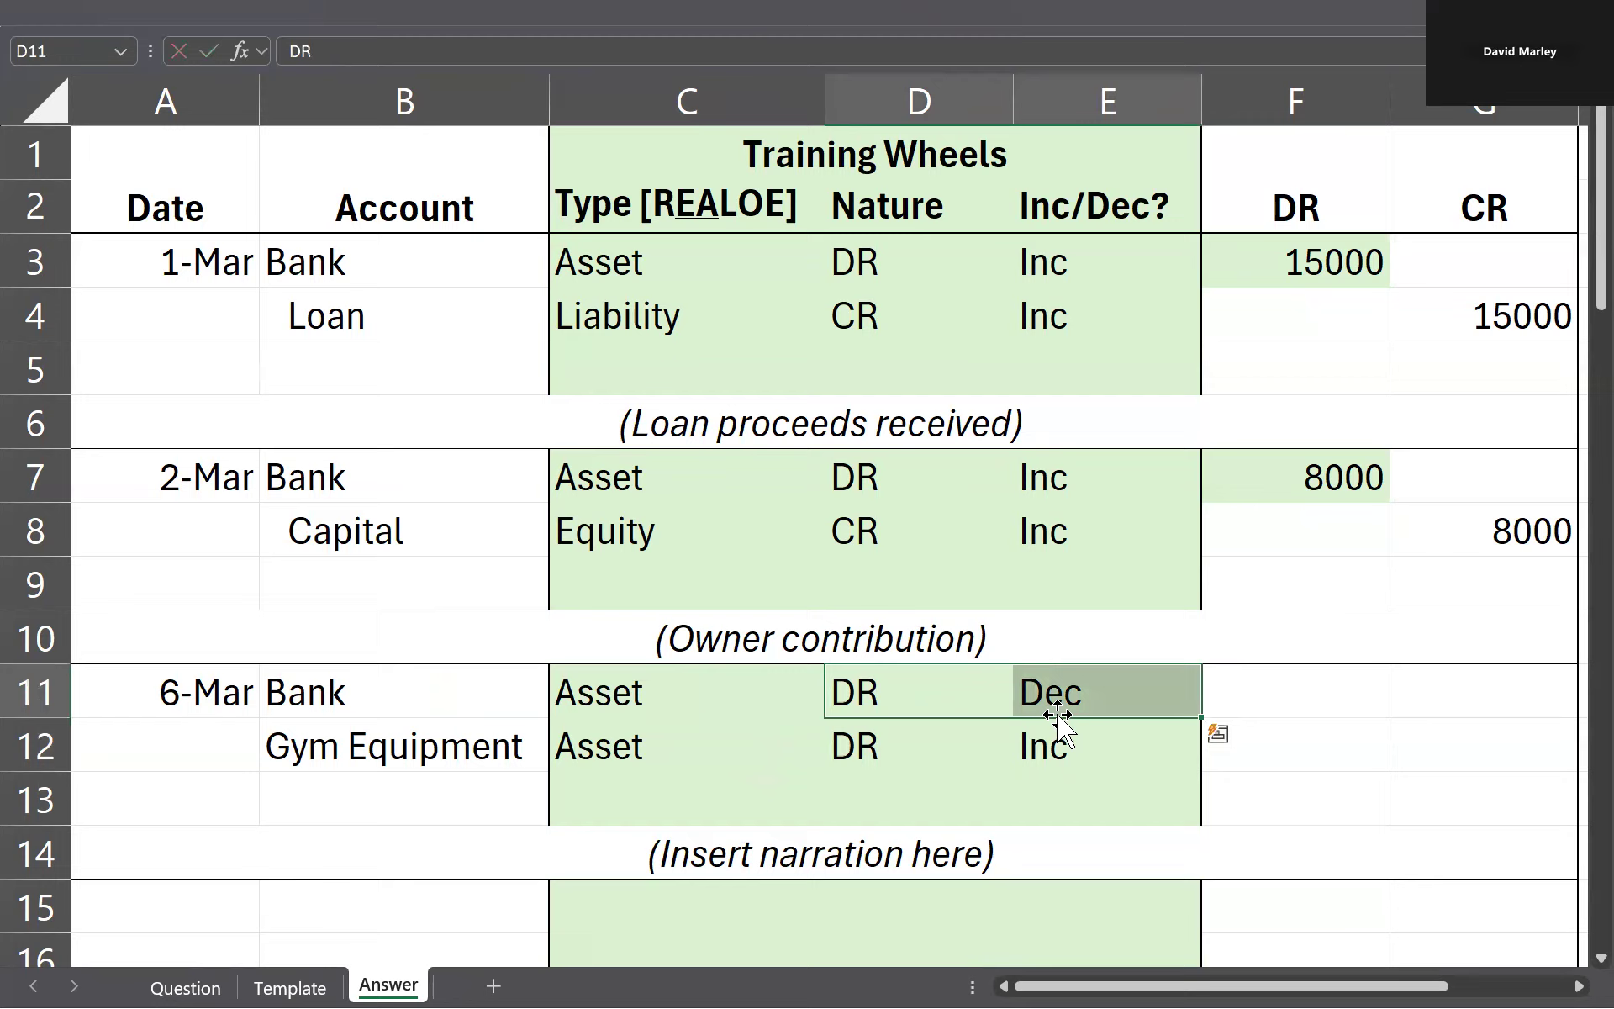
left_click(1487, 711)
type("x")
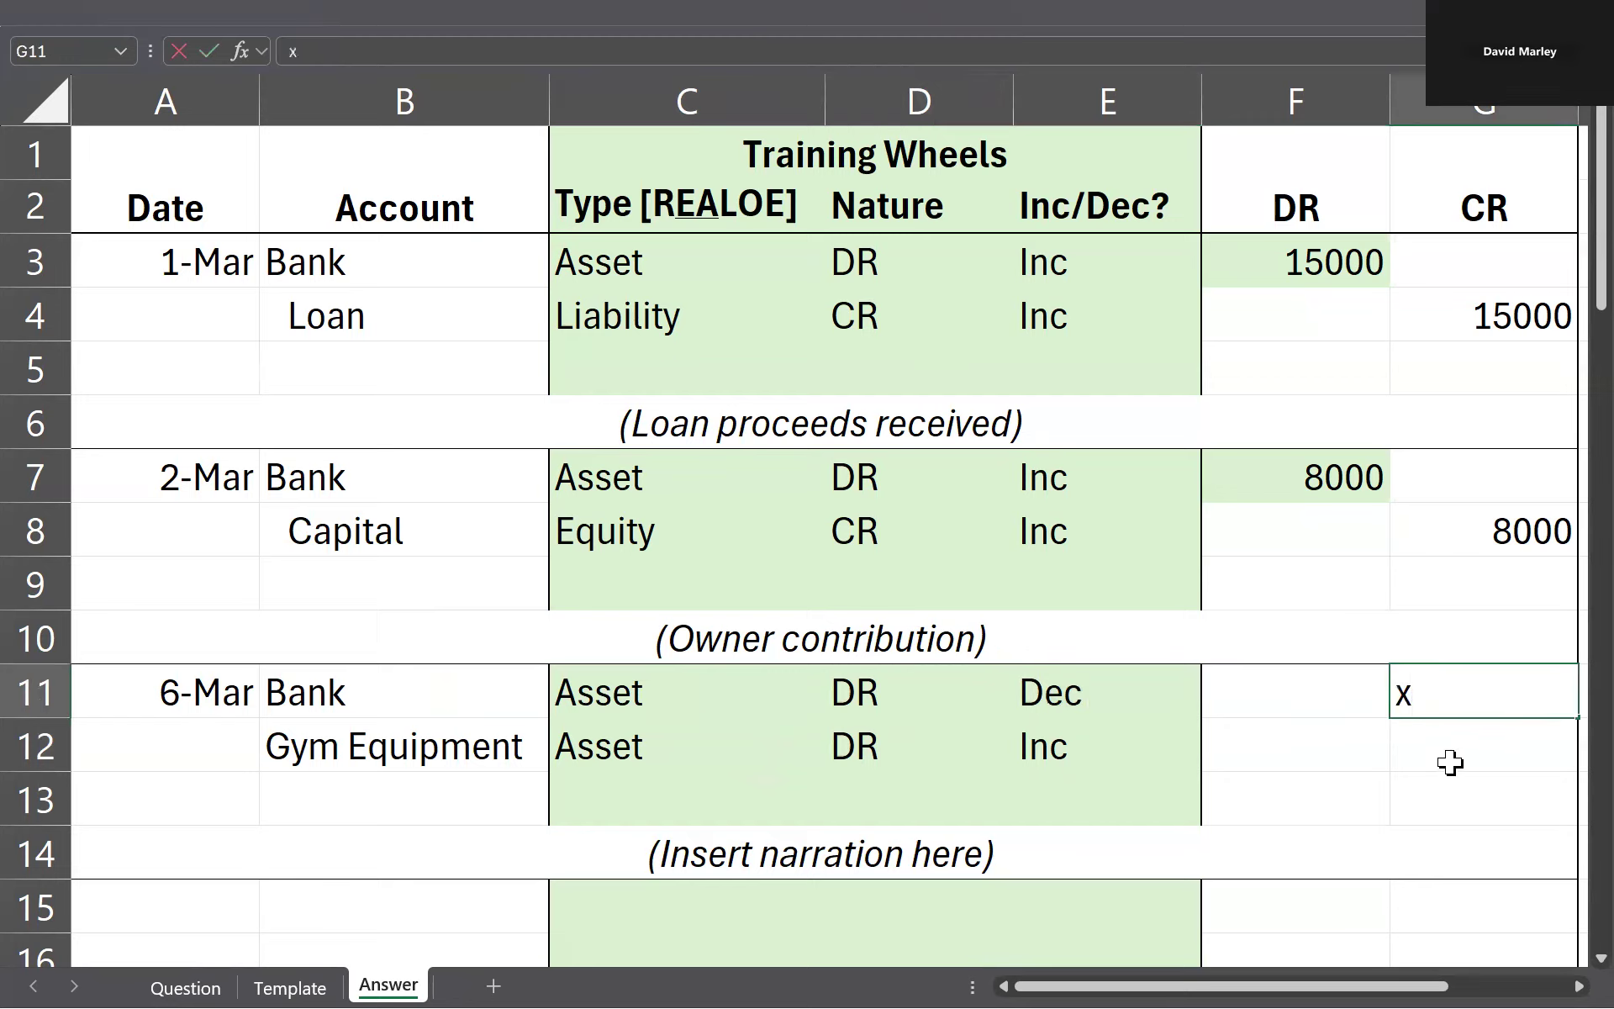
key("Down")
key("Left")
type("x")
key("Left")
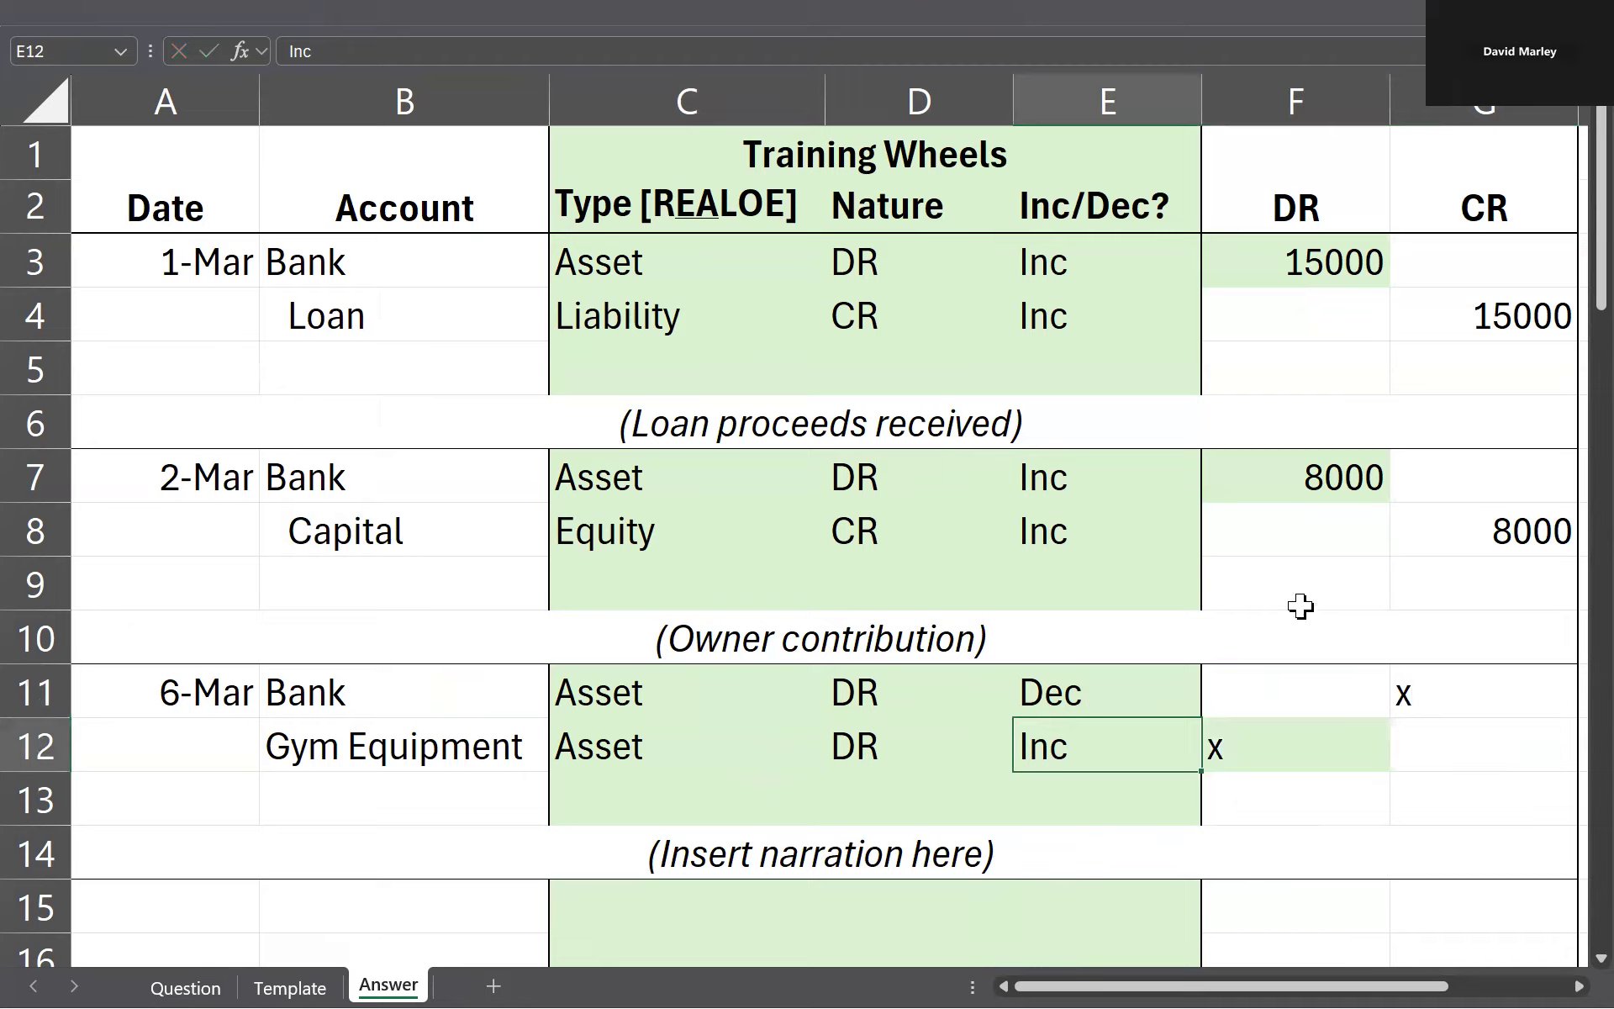
Step: Replace the placeholder narration in row 14 with (Purchase gym equipment)
double_click(967, 850)
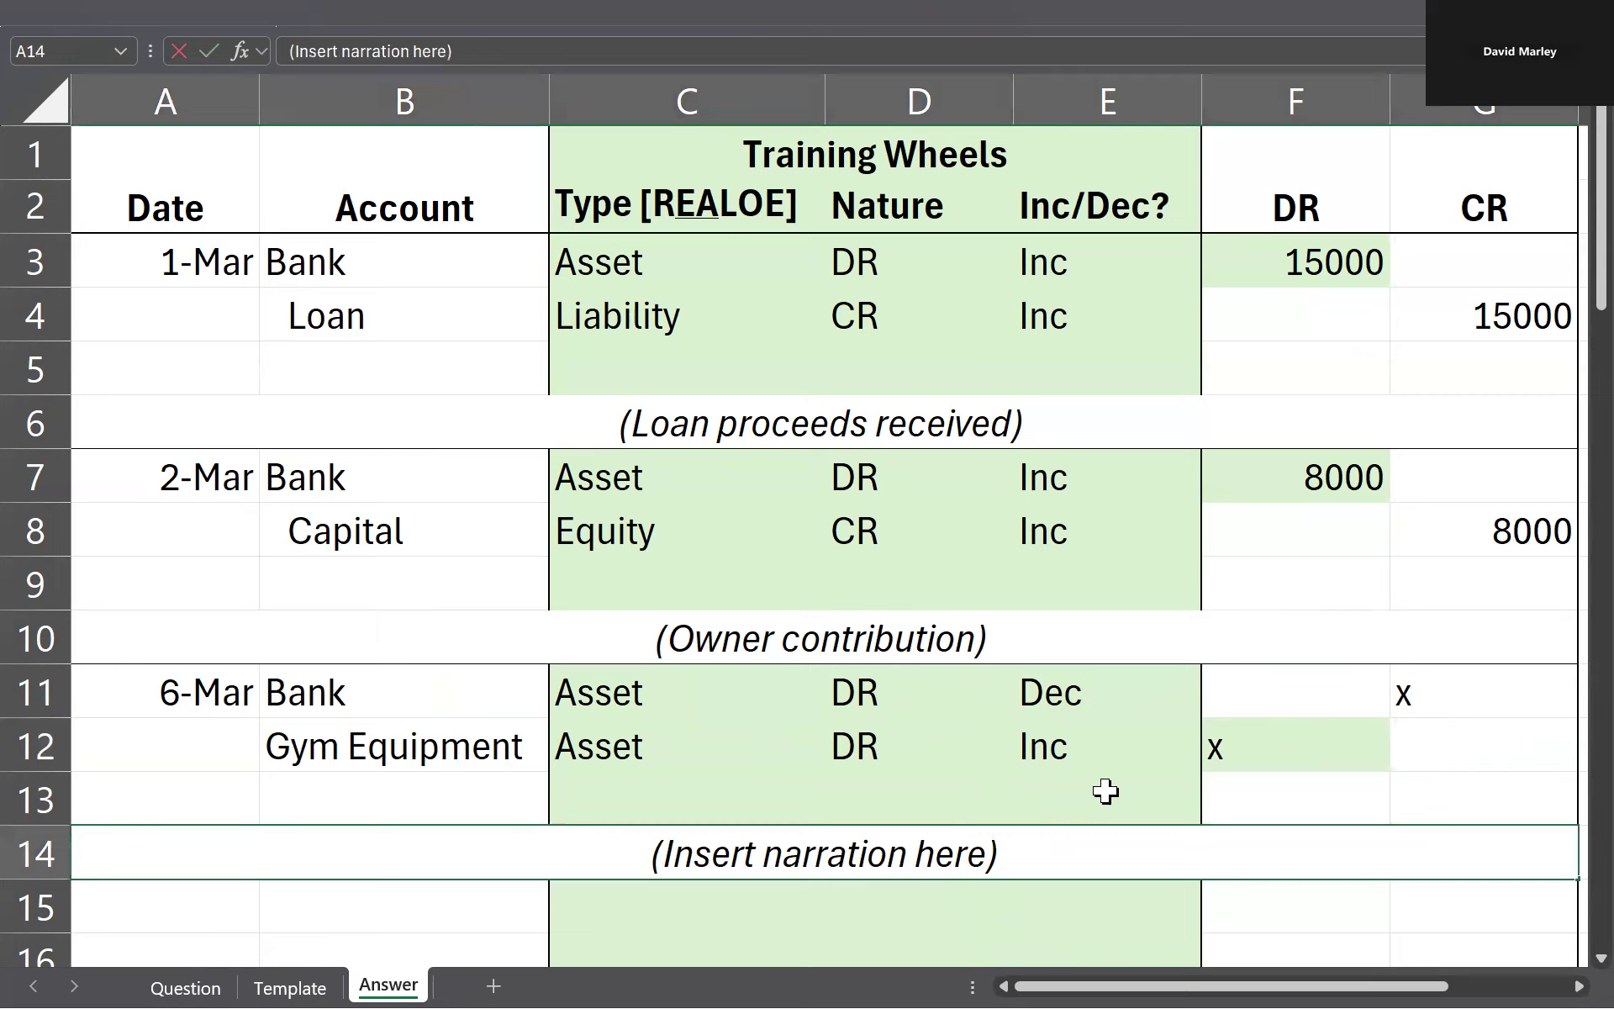
key("Right")
key("ctrl+shift+Left")
key("ctrl+shift+Left")
key("ctrl+shift+Left")
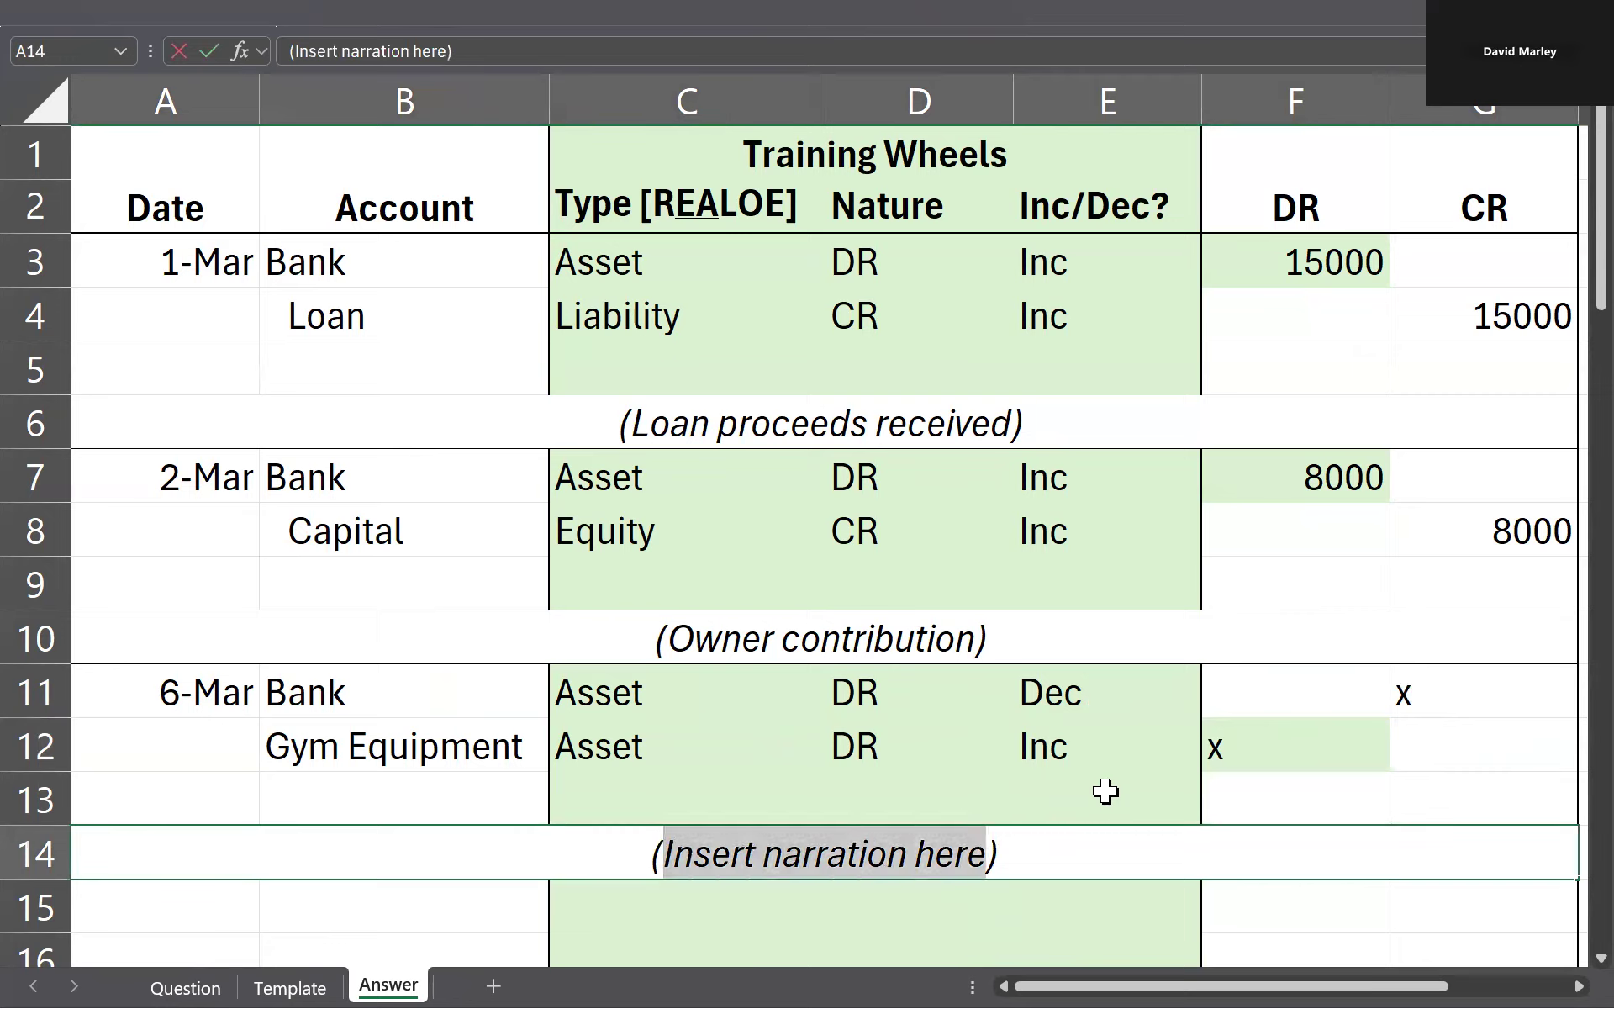
type("Purchase gym equipment")
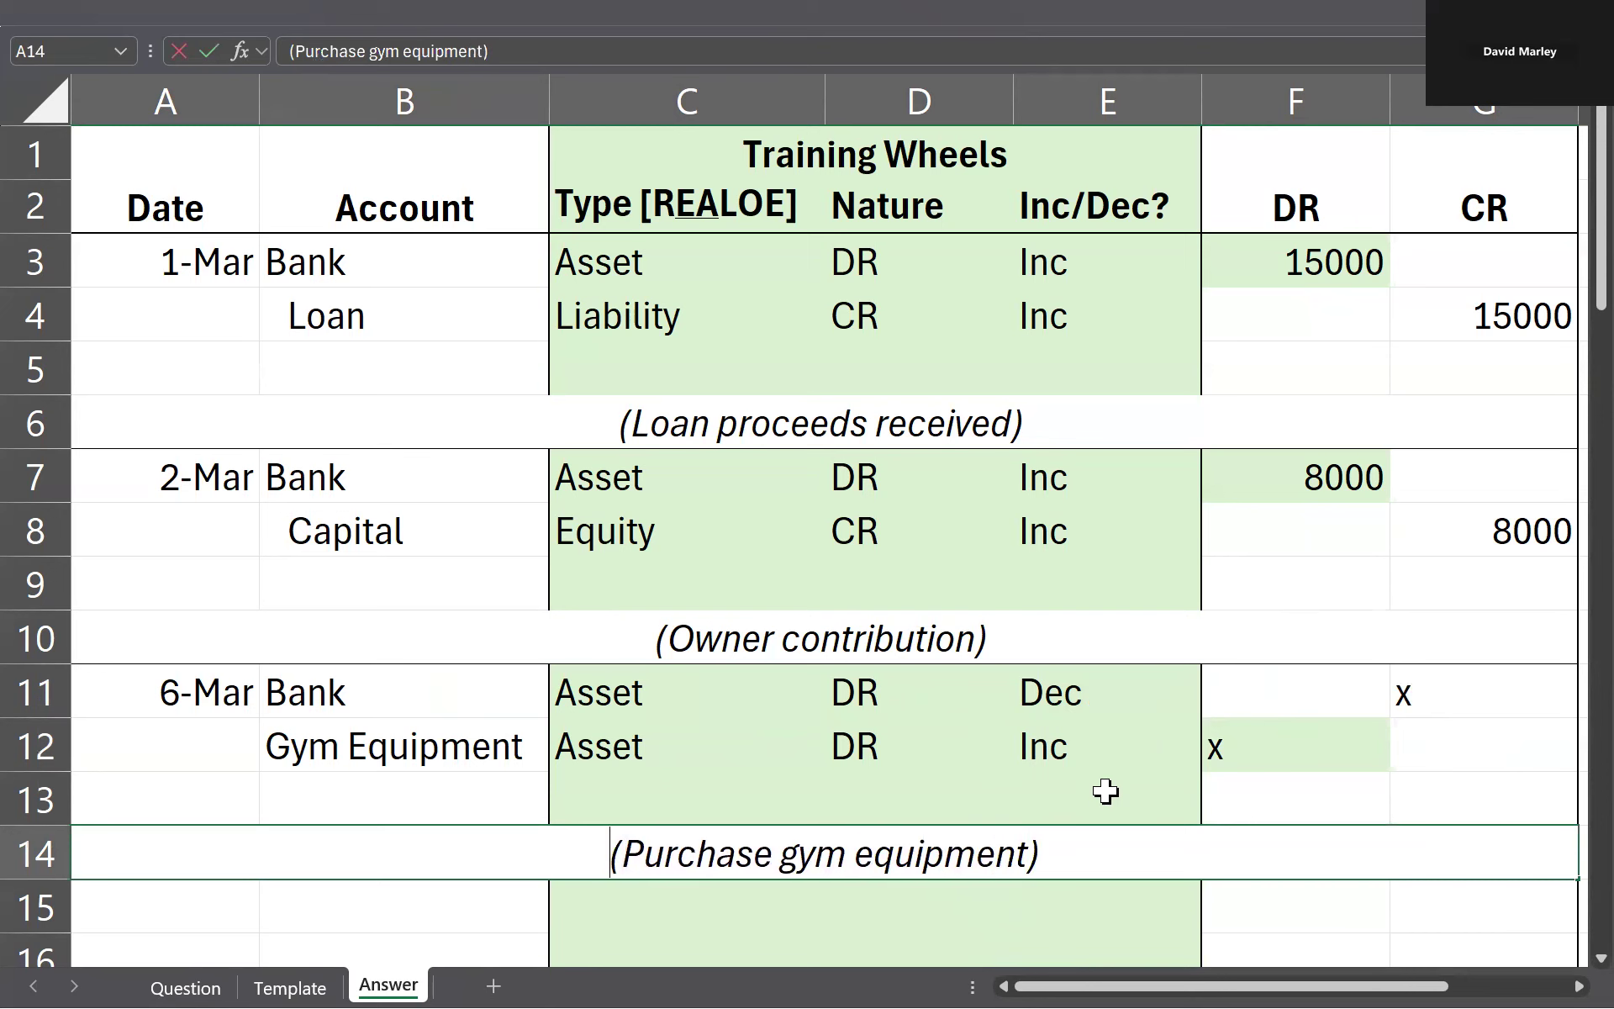
left_click(1085, 748)
left_click(1112, 691)
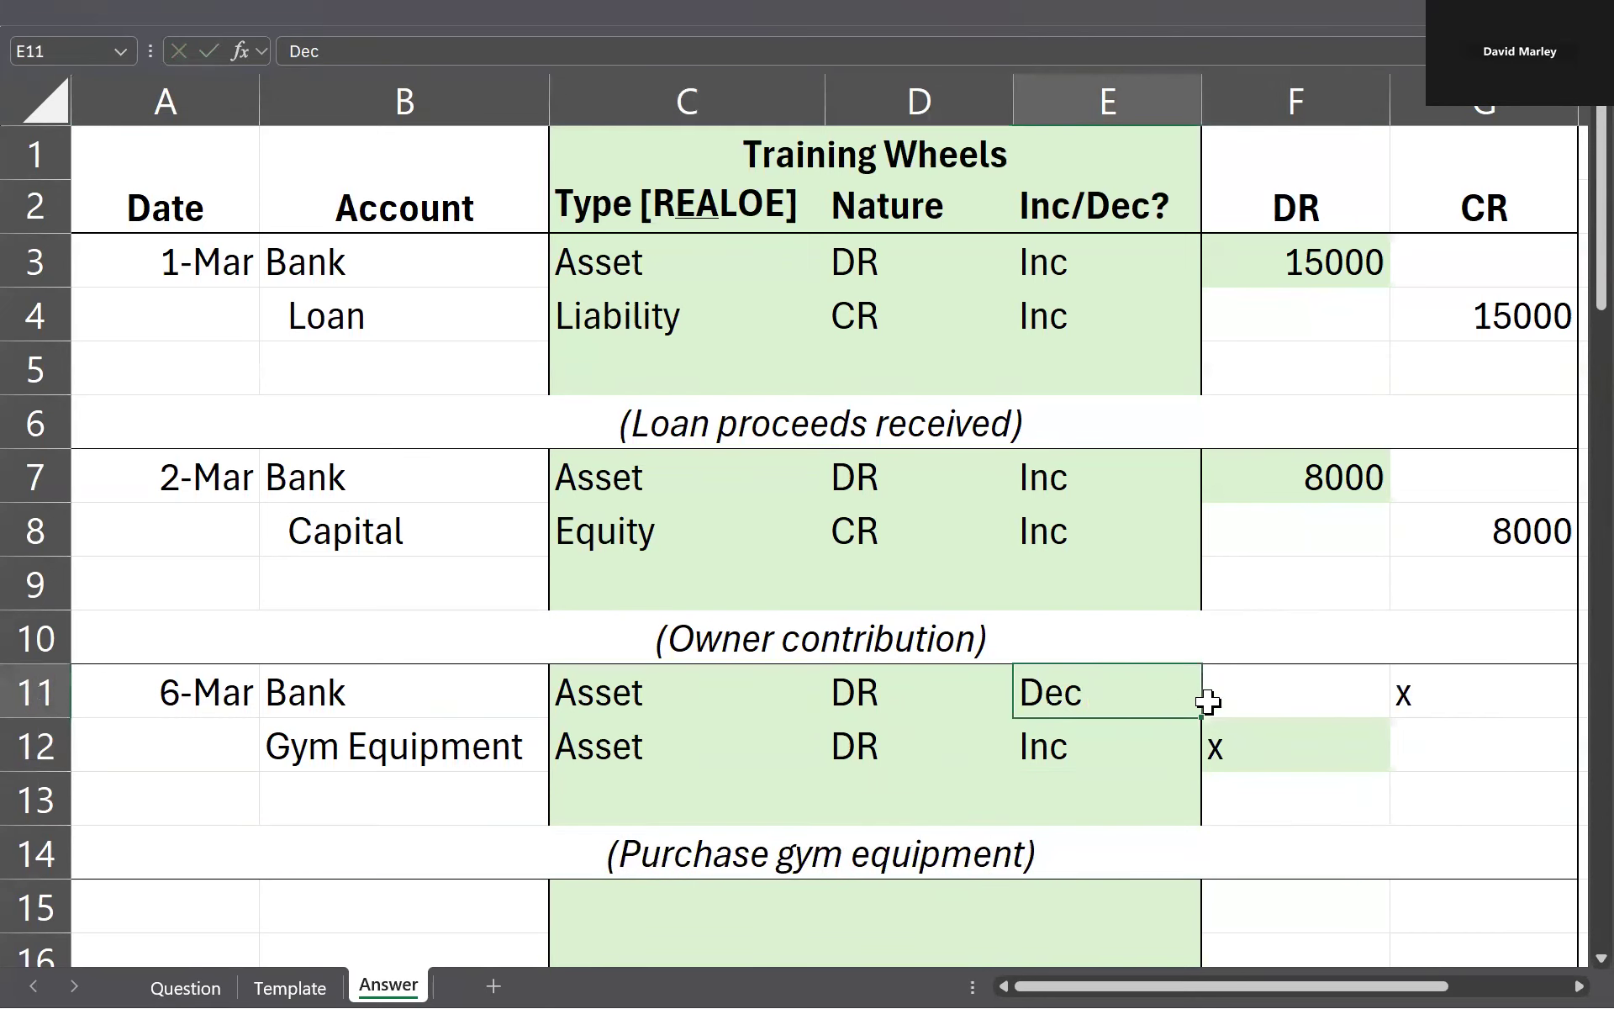
Step: Look up the gym equipment payment on the Question sheet and enter 8800 as the debit in F12 and the credit in G11
left_click(1261, 744)
key("ctrl+Page_Up")
key("ctrl+Page_Up")
left_click(673, 322)
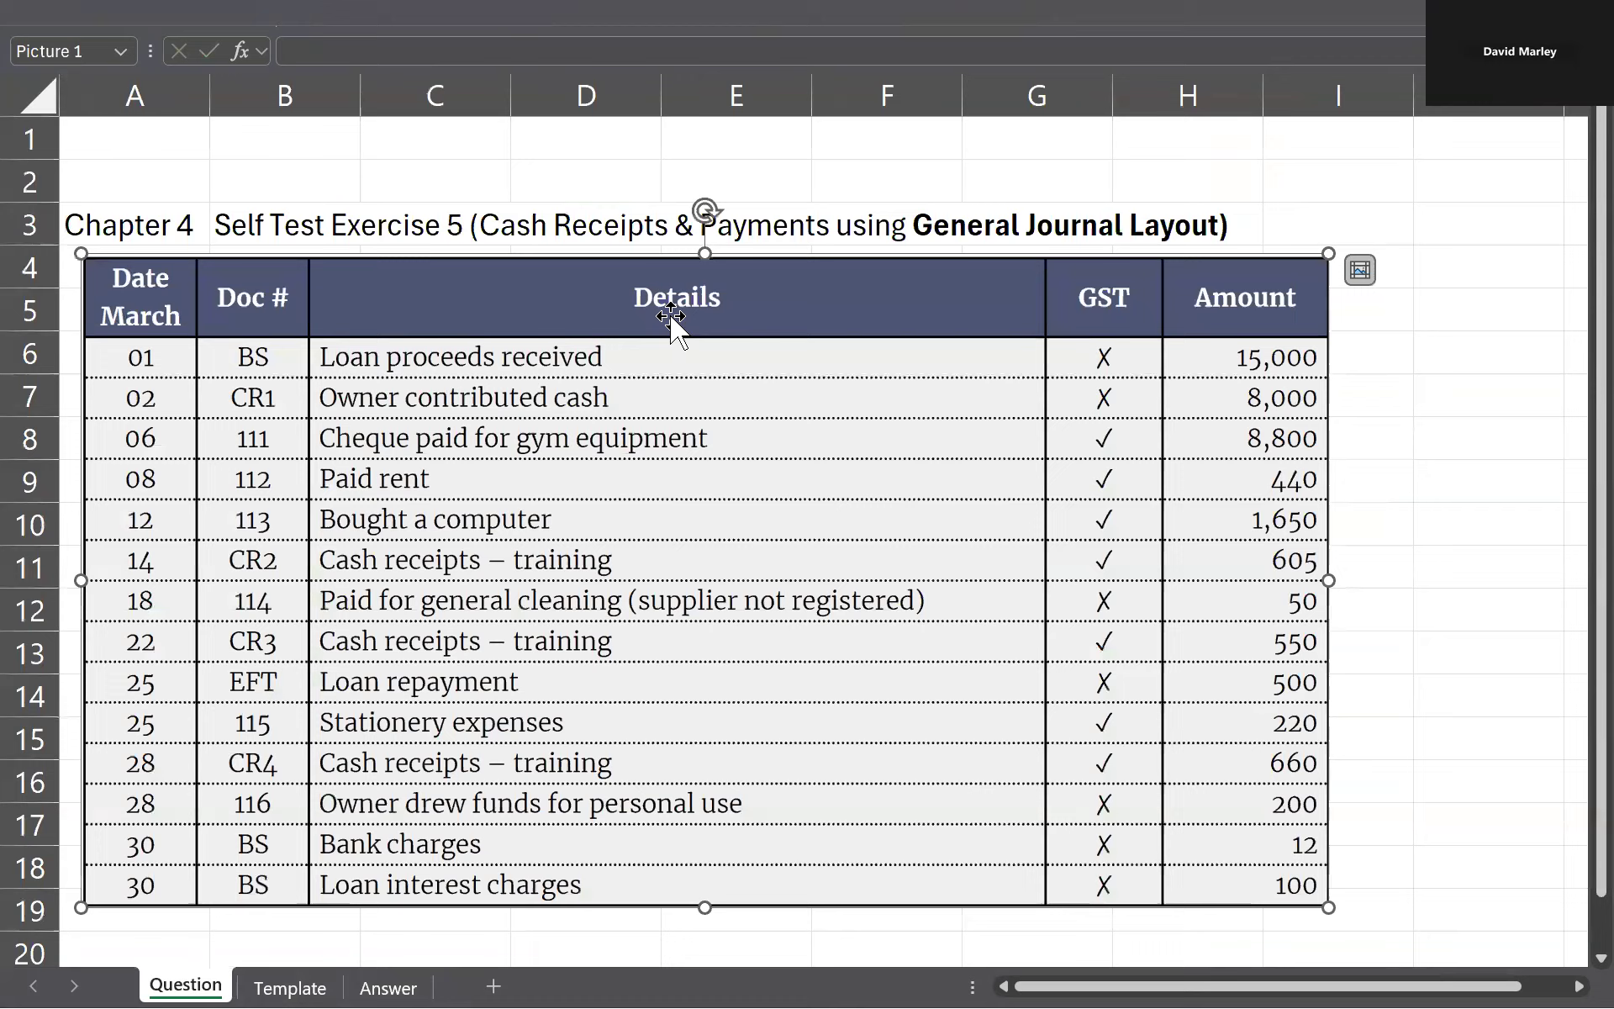
key("ctrl+Page_Down")
key("ctrl+Page_Down")
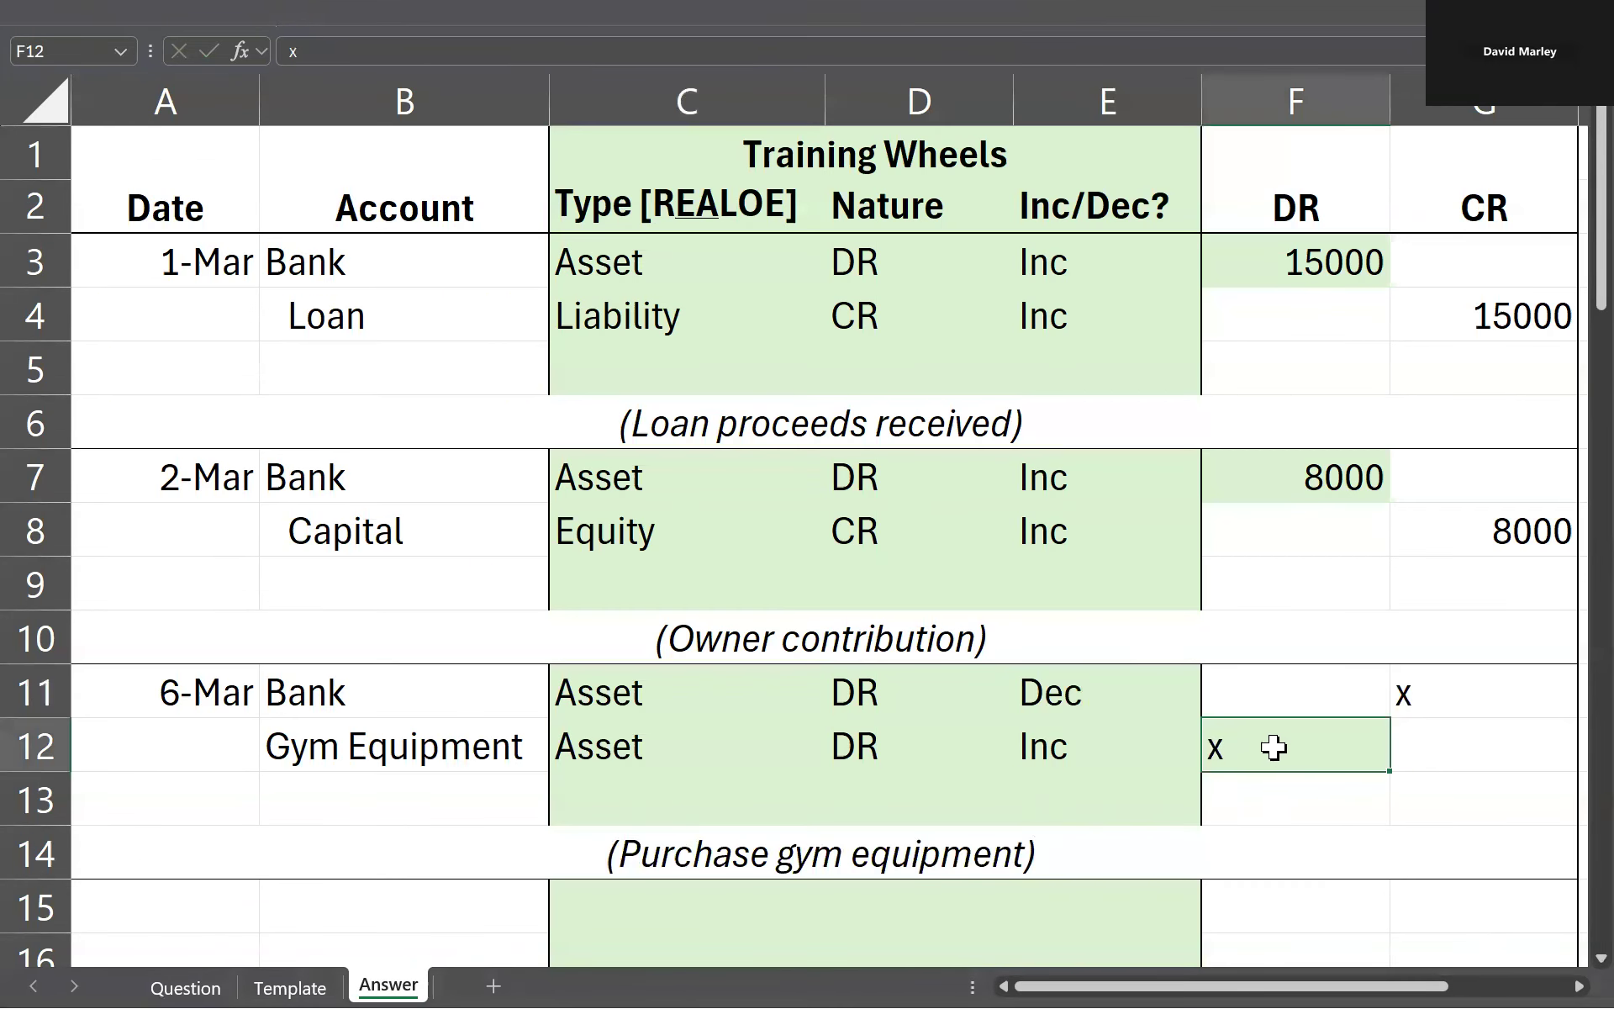
type("8800")
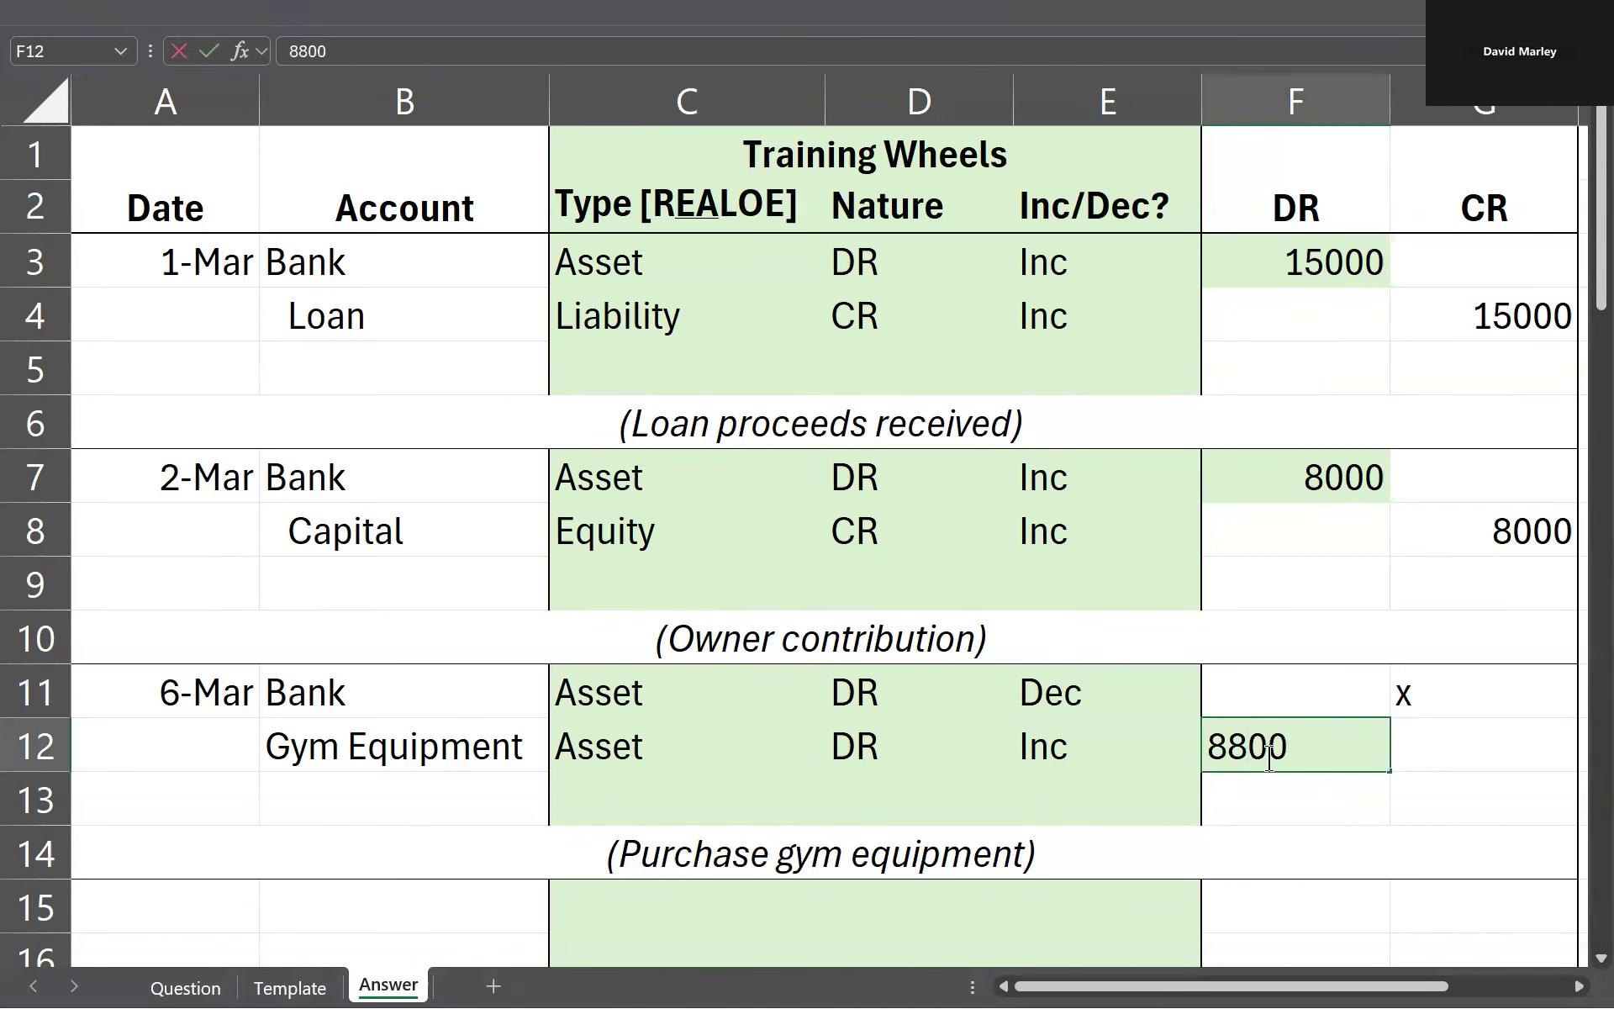
key("Tab")
key("Up")
type("8800")
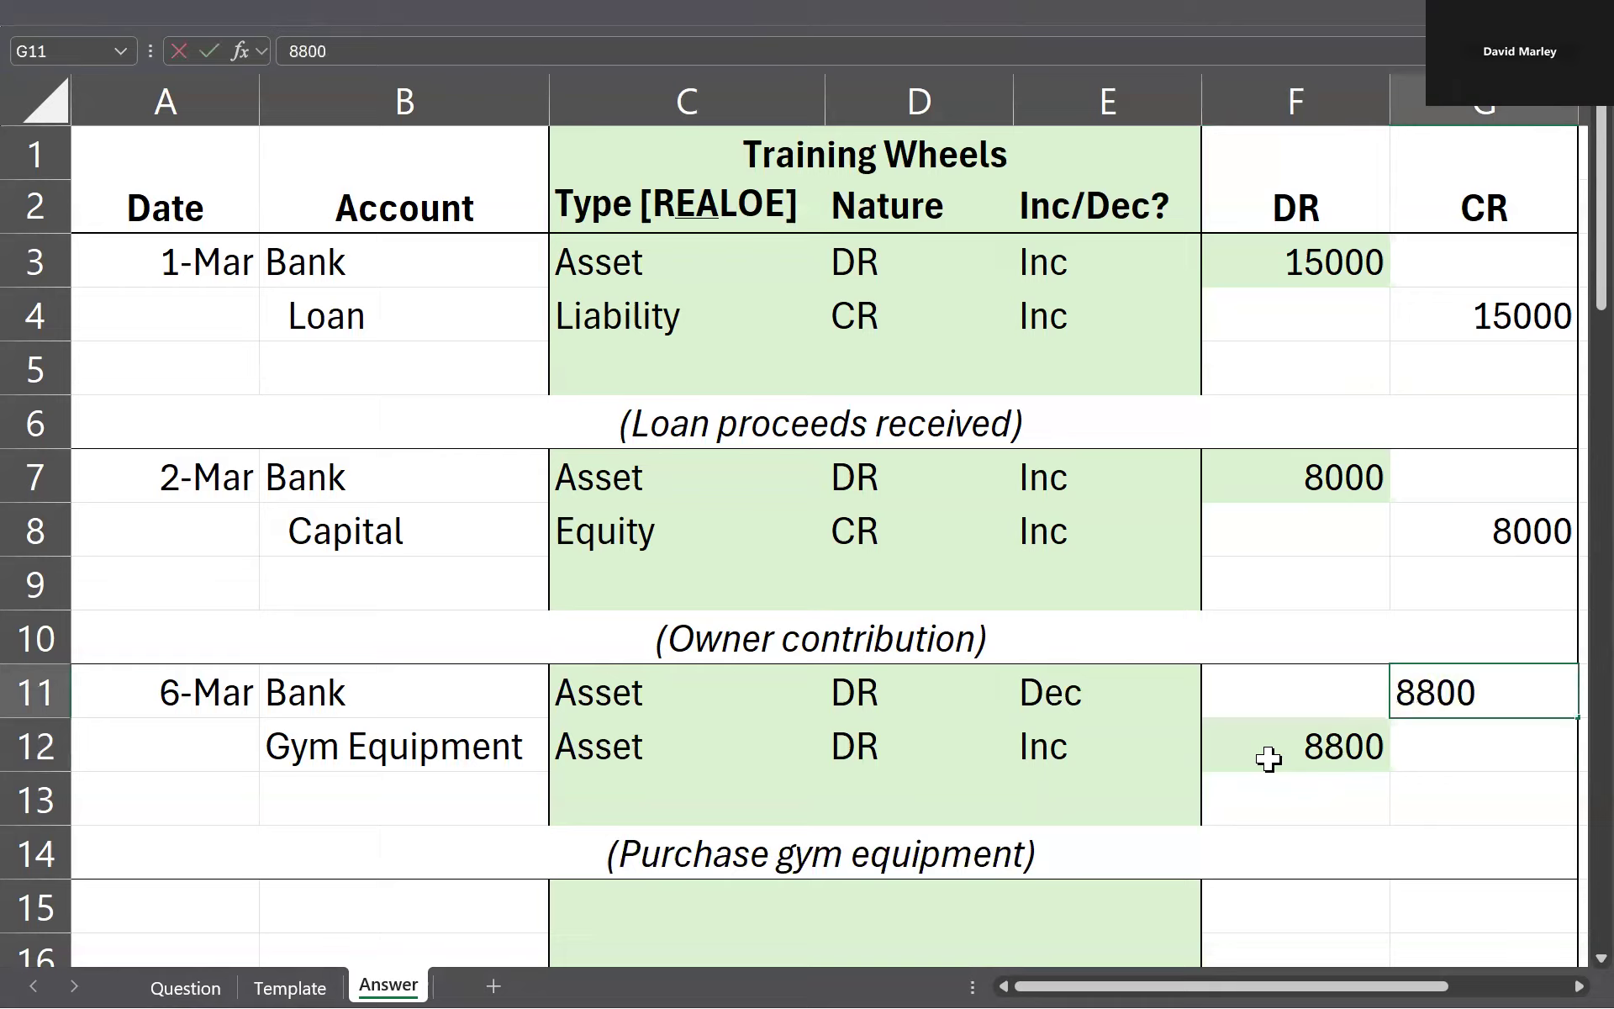
key("Left")
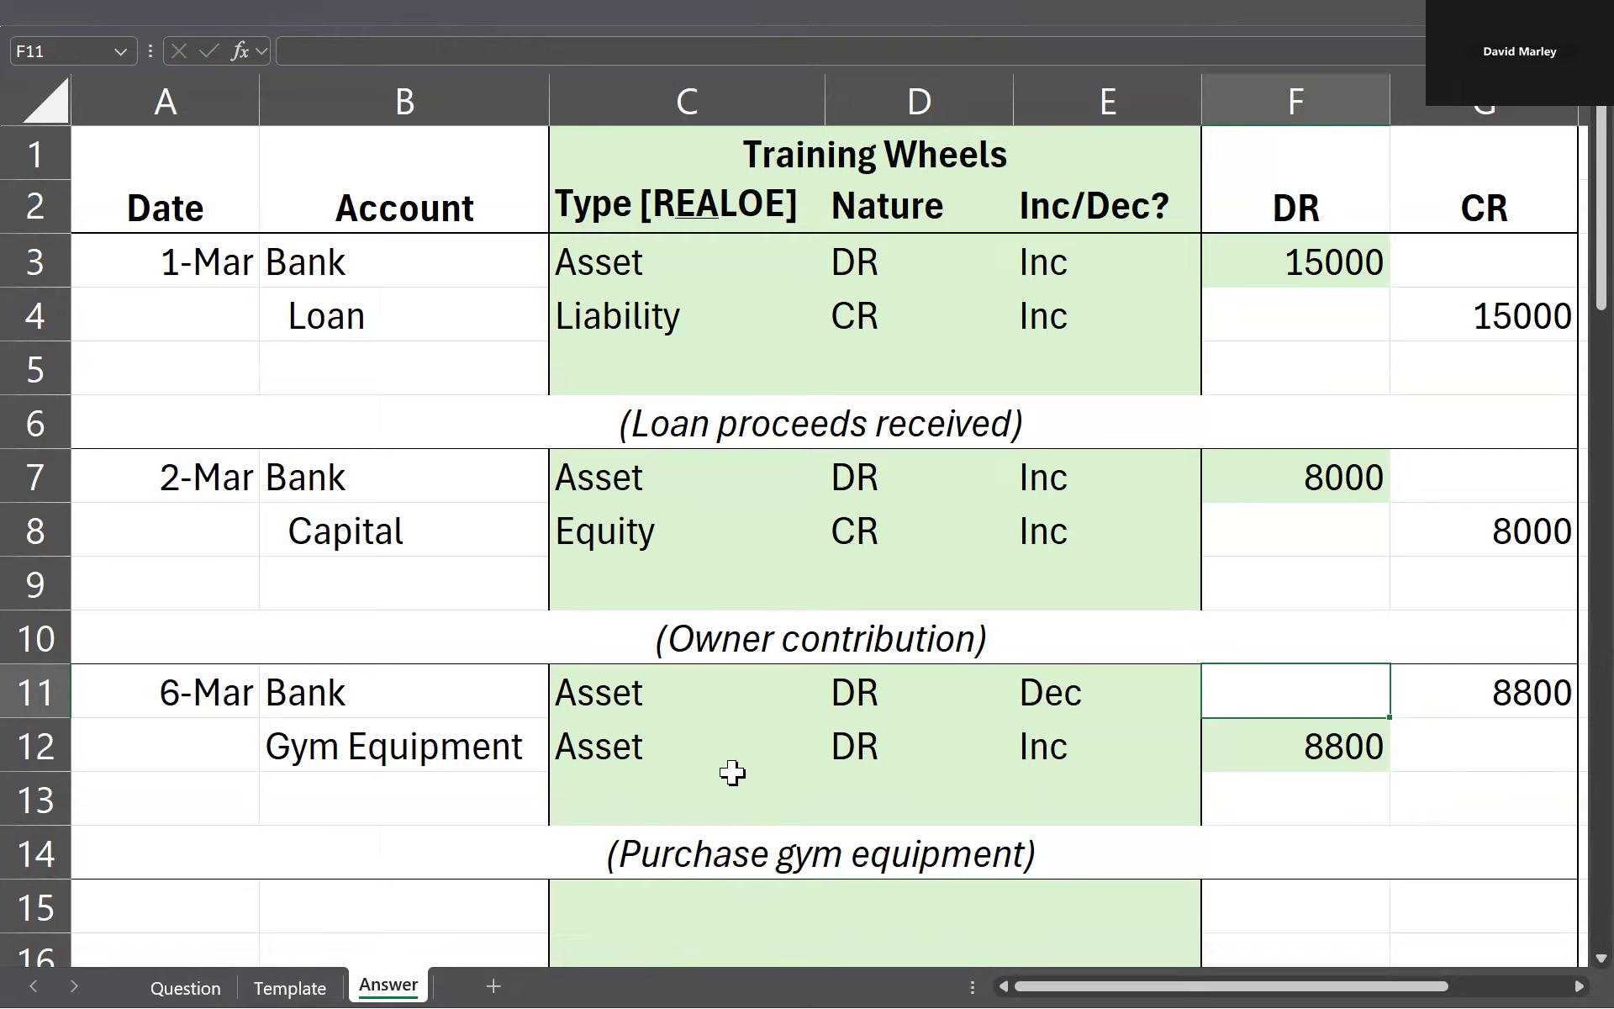
Step: Check the gym equipment payment's GST status on the Question sheet and review the Bank and Gym Equipment amounts in rows 11 and 12
key("ctrl+Page_Up")
key("ctrl+Page_Up")
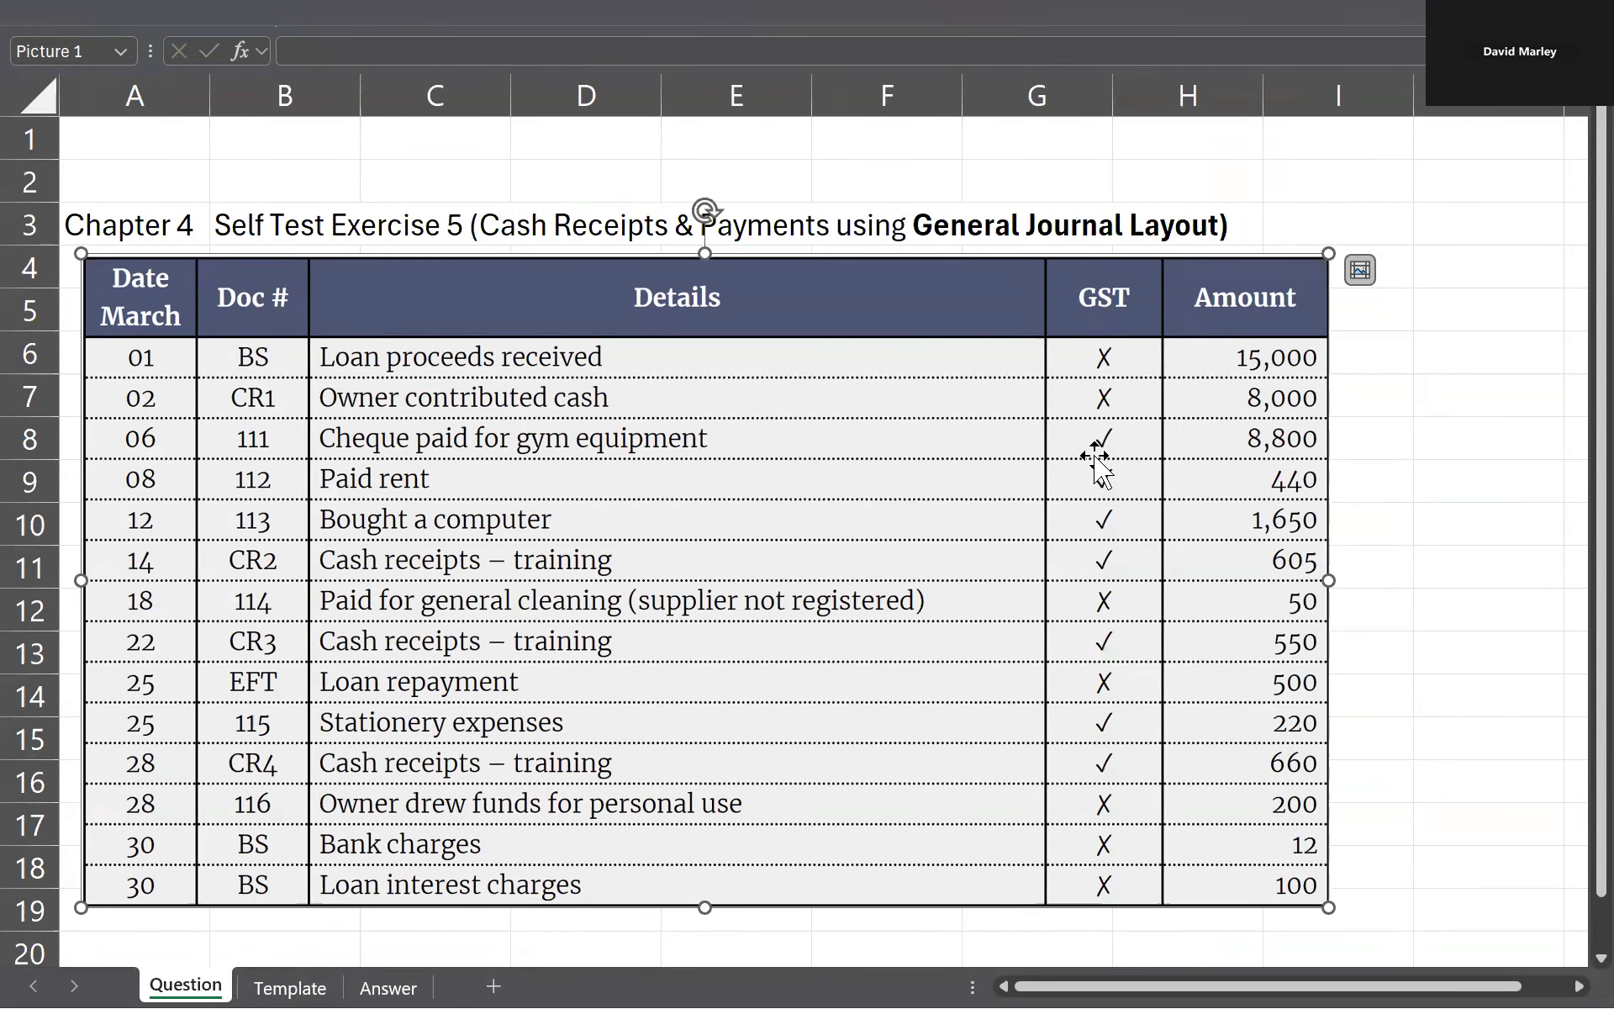
key("ctrl+Page_Down")
key("ctrl+Page_Down")
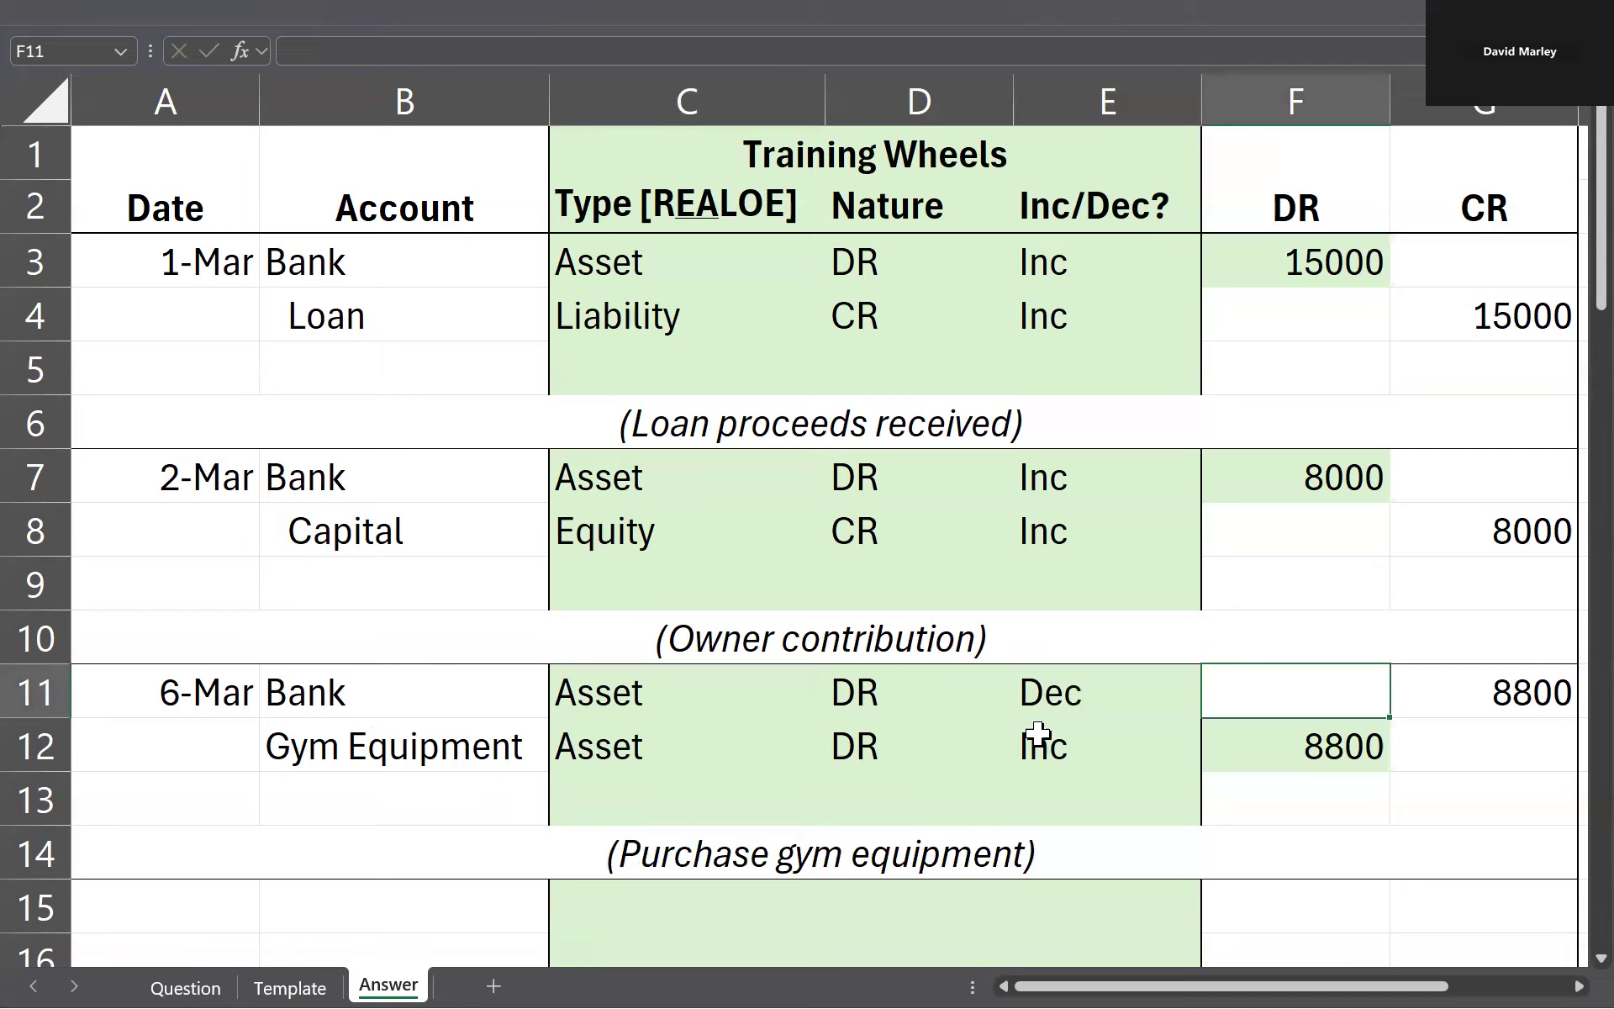
left_click(1496, 689)
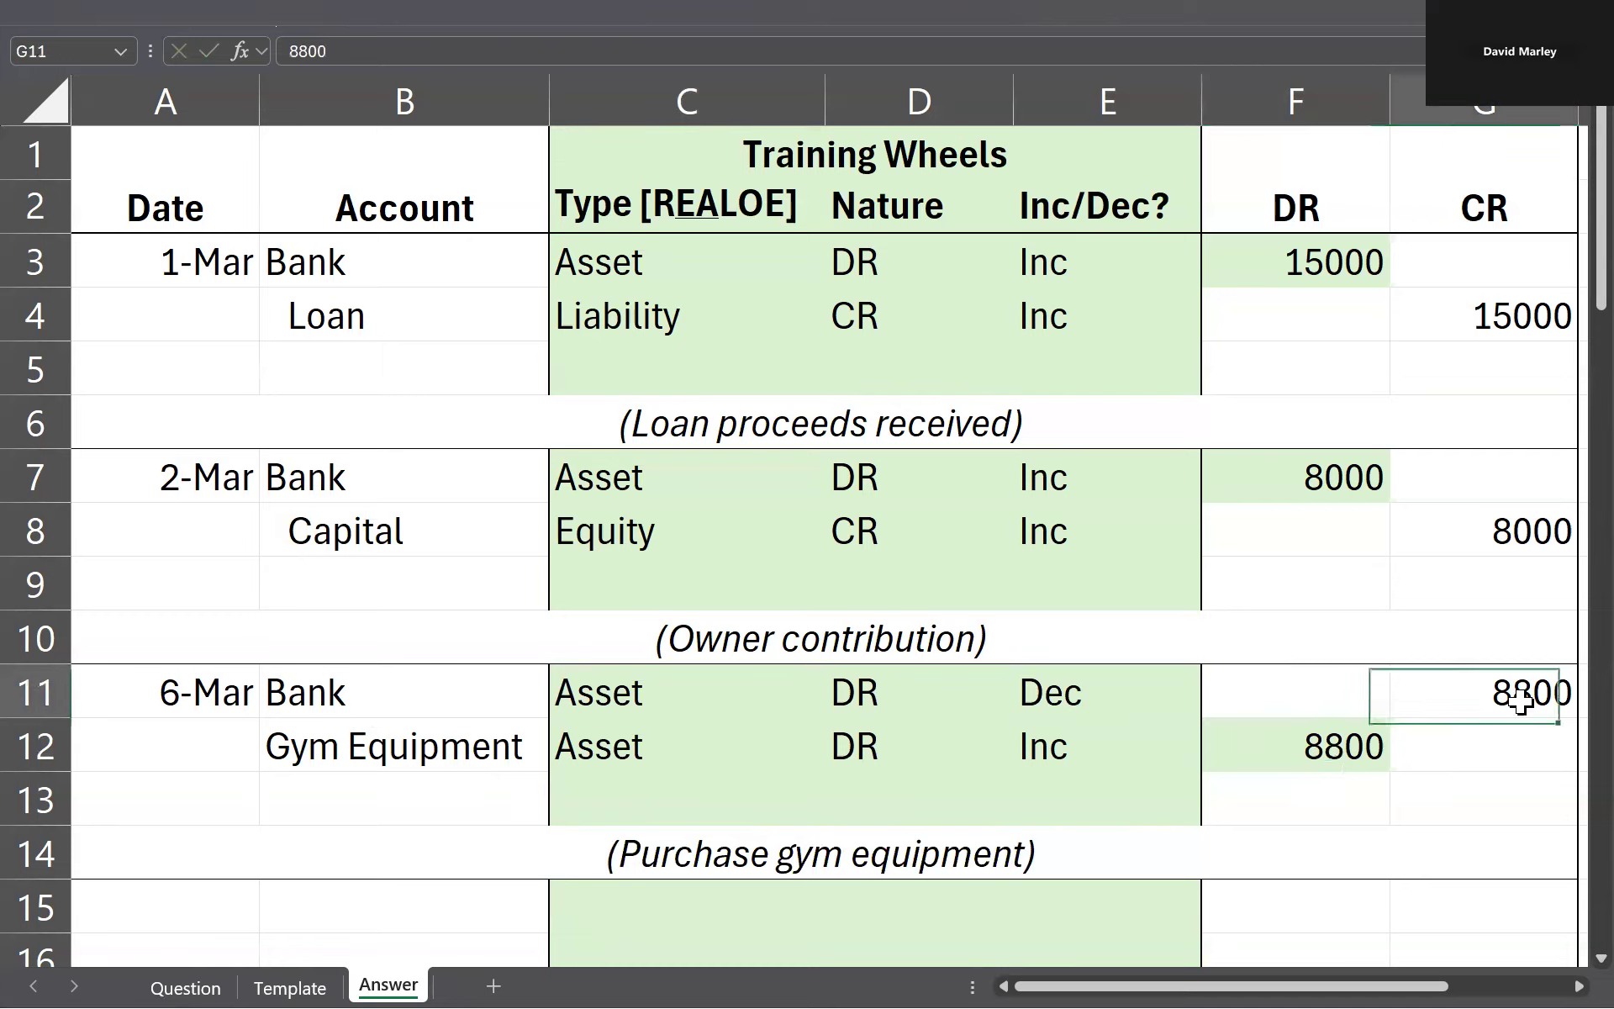
left_click(1352, 758)
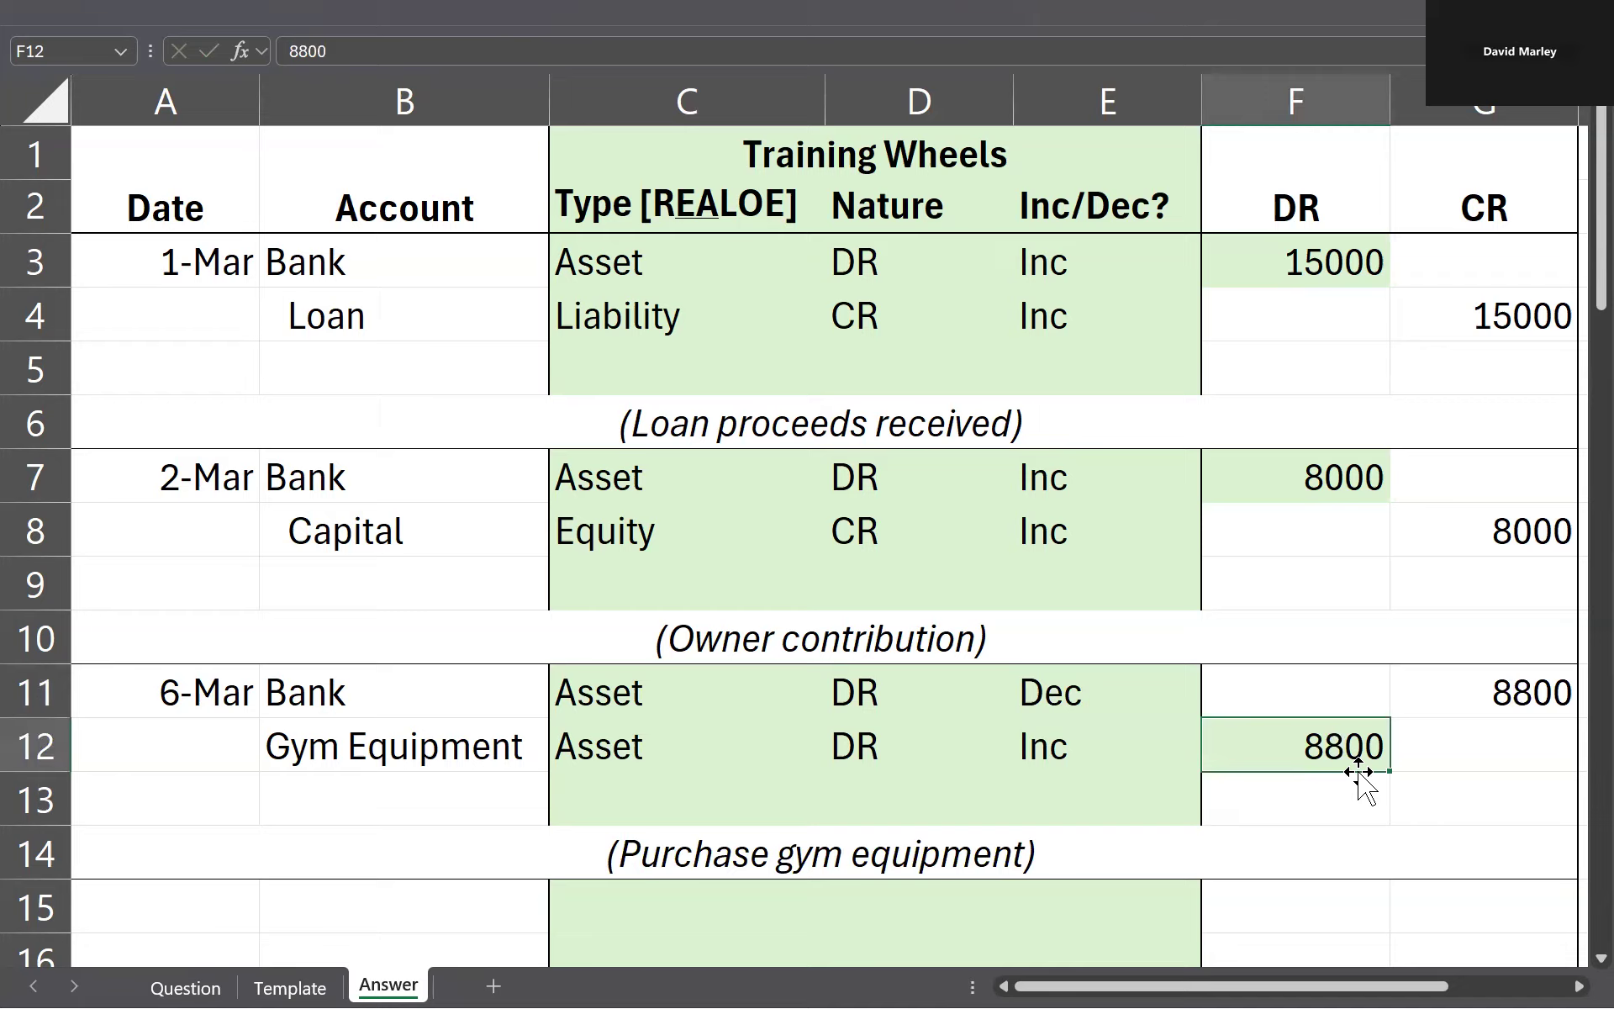
left_click_drag(1514, 689, 227, 692)
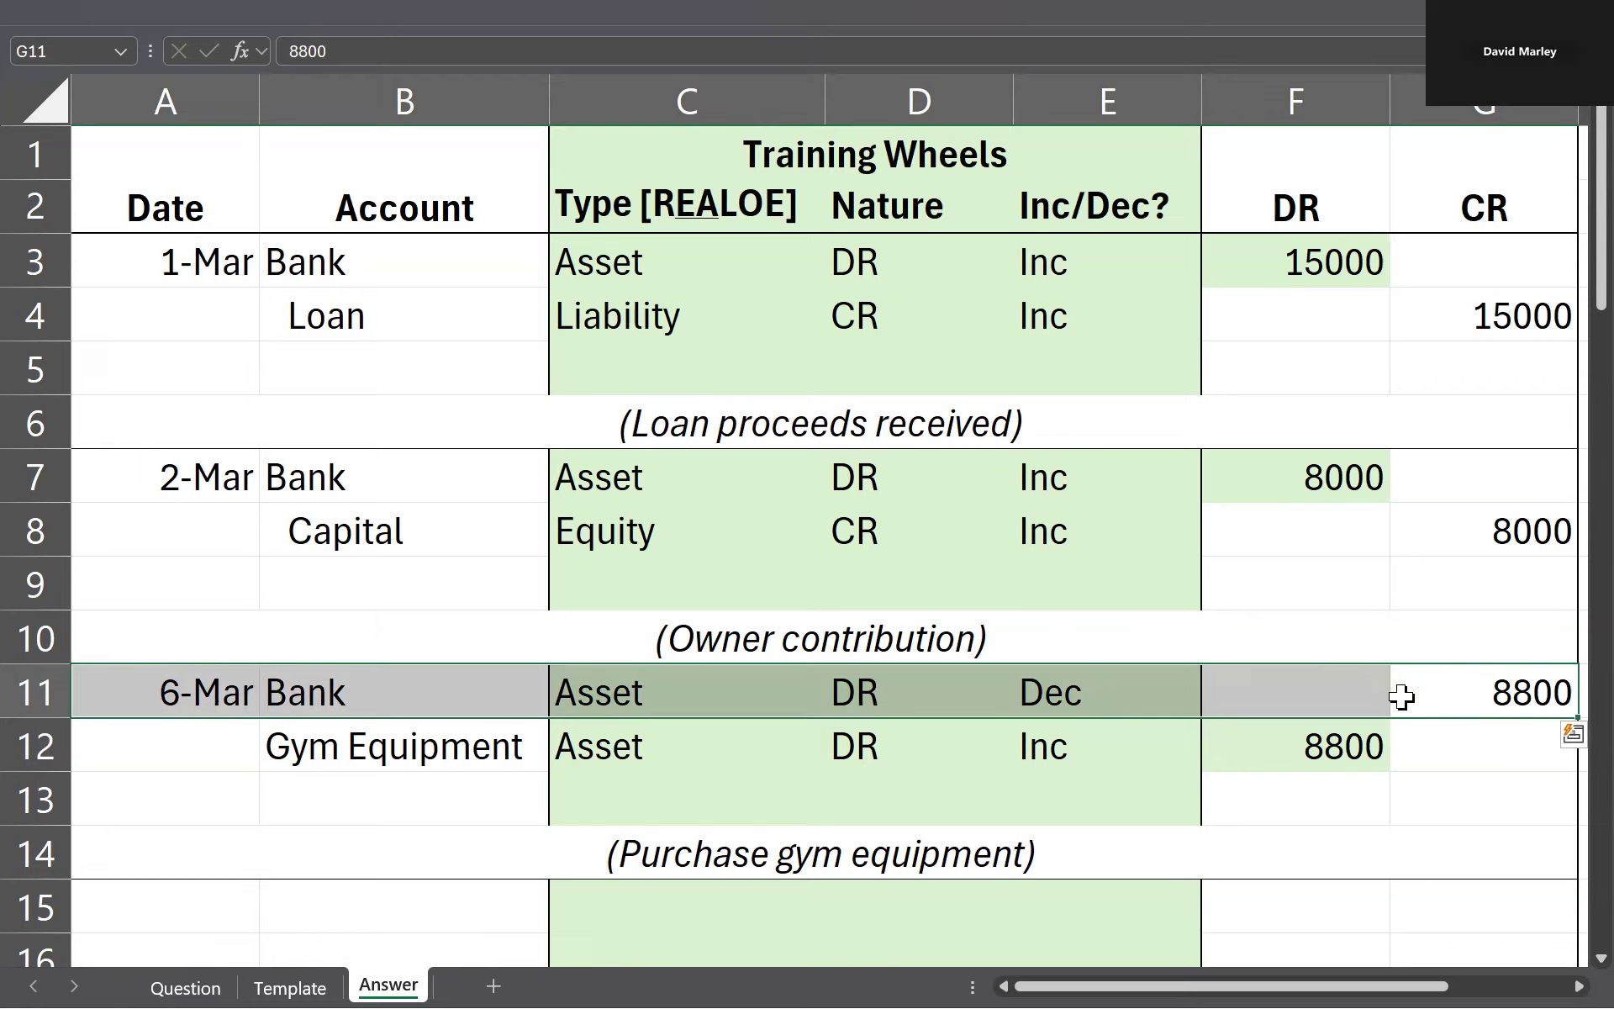
left_click_drag(1448, 724, 1284, 752)
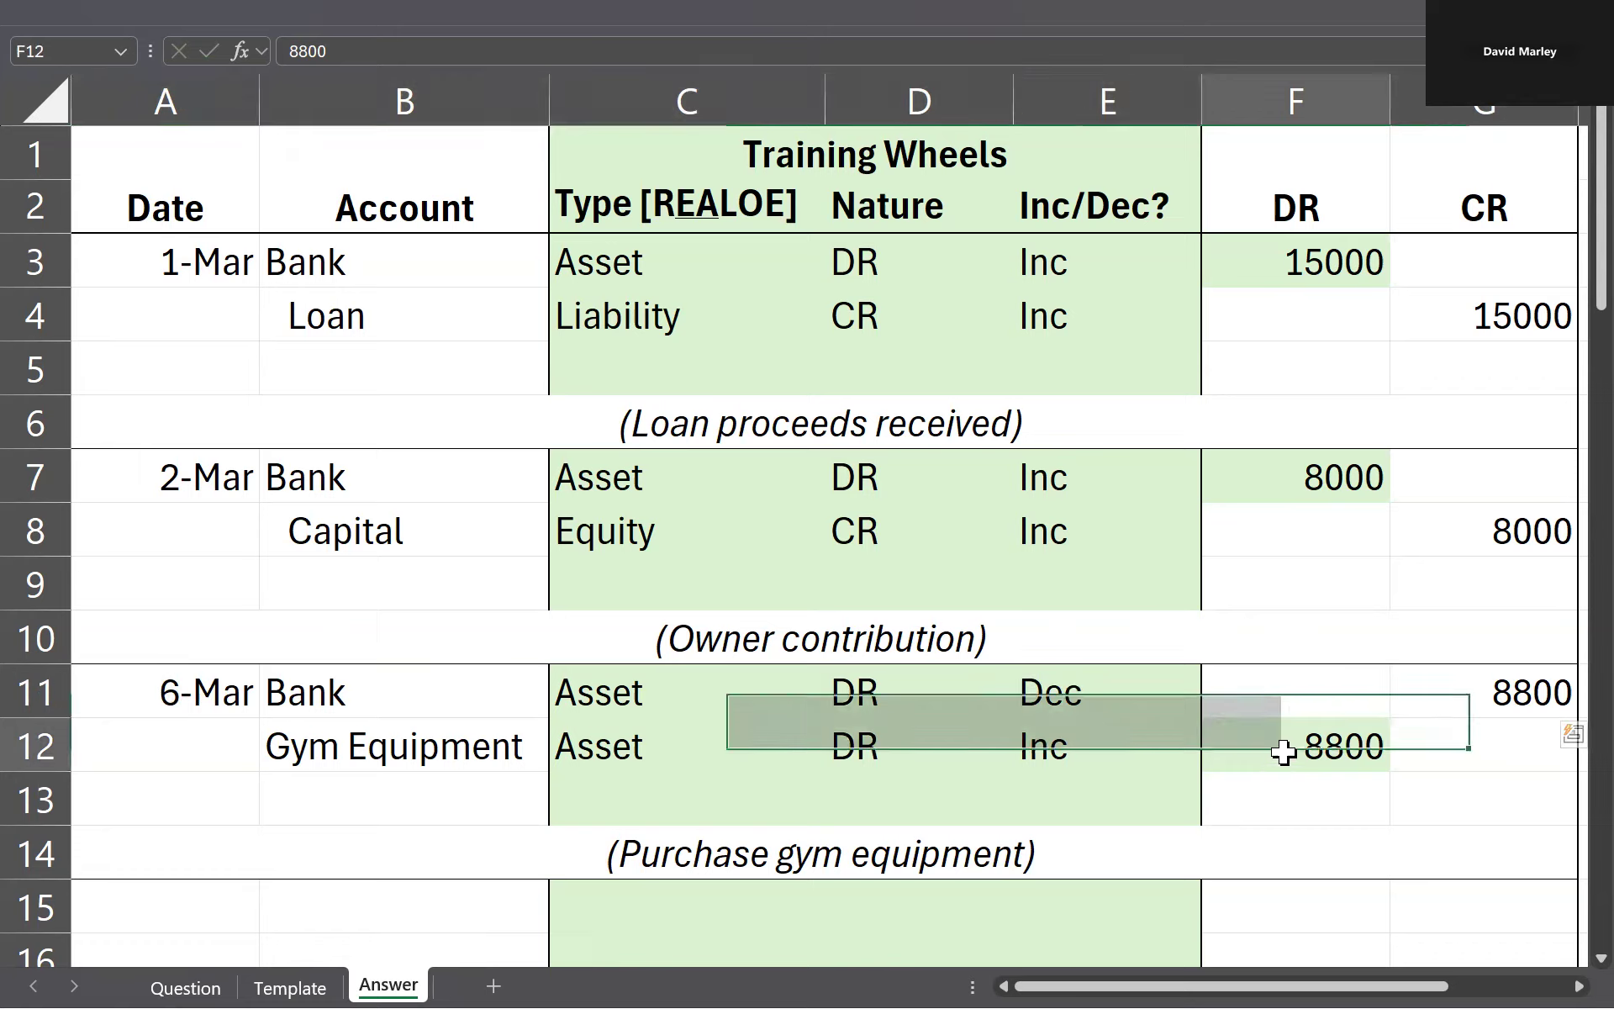
type("8000")
key("Escape")
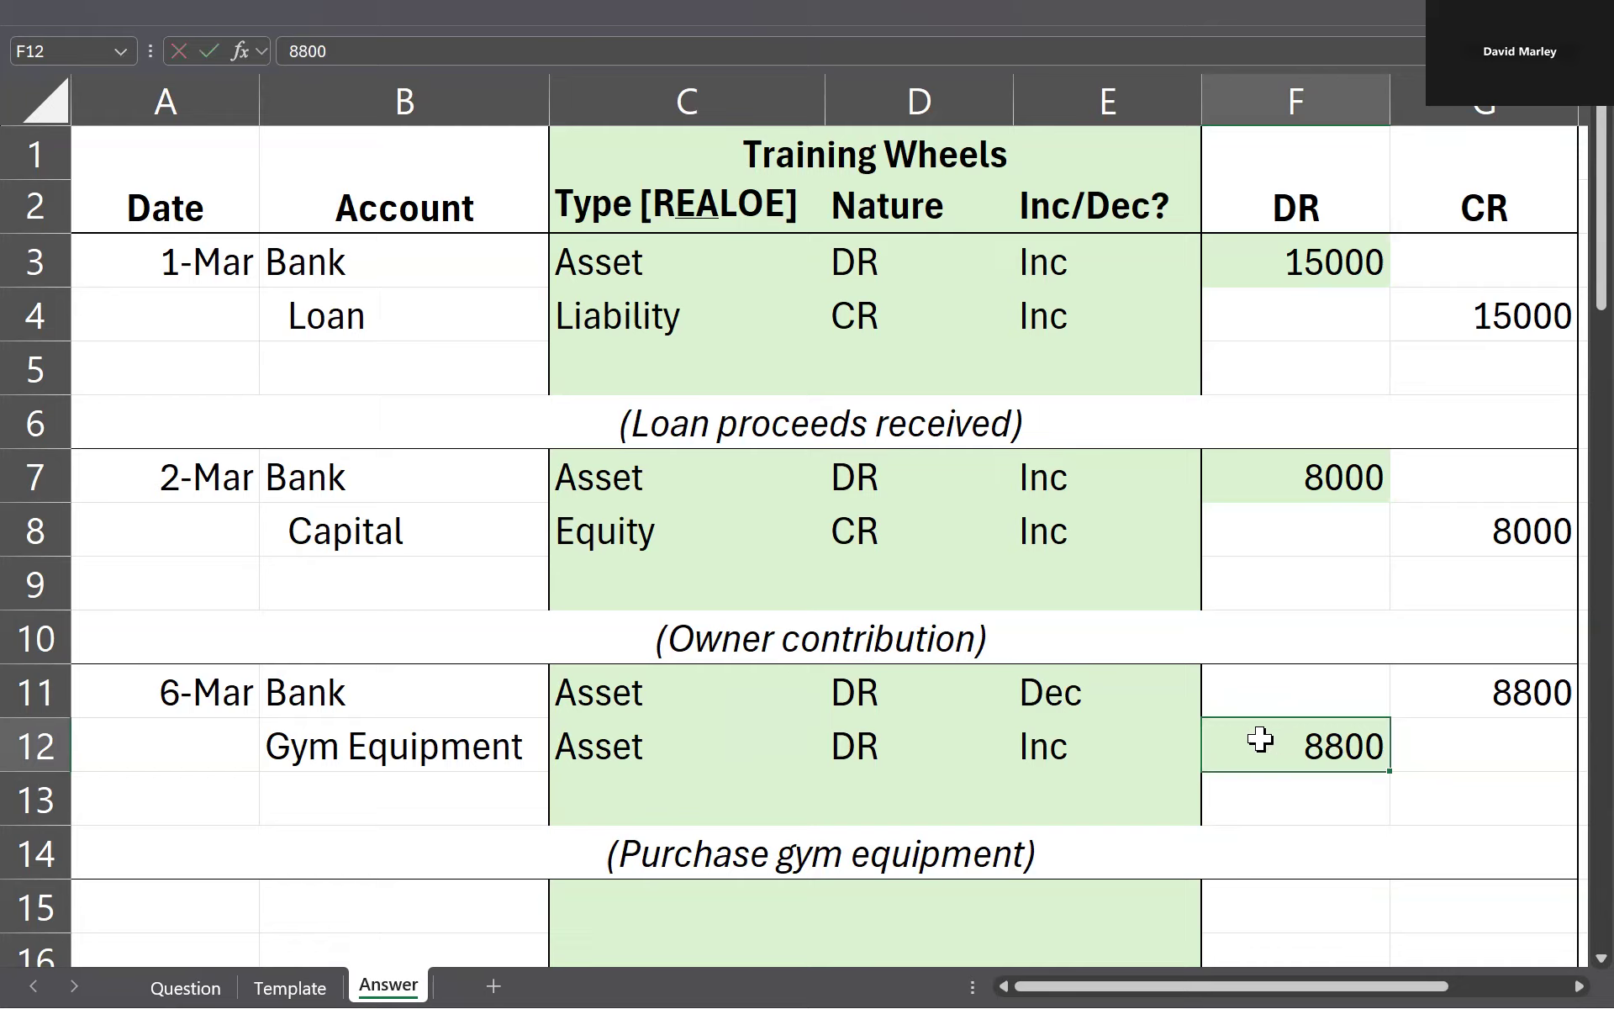
key("ctrl+Left")
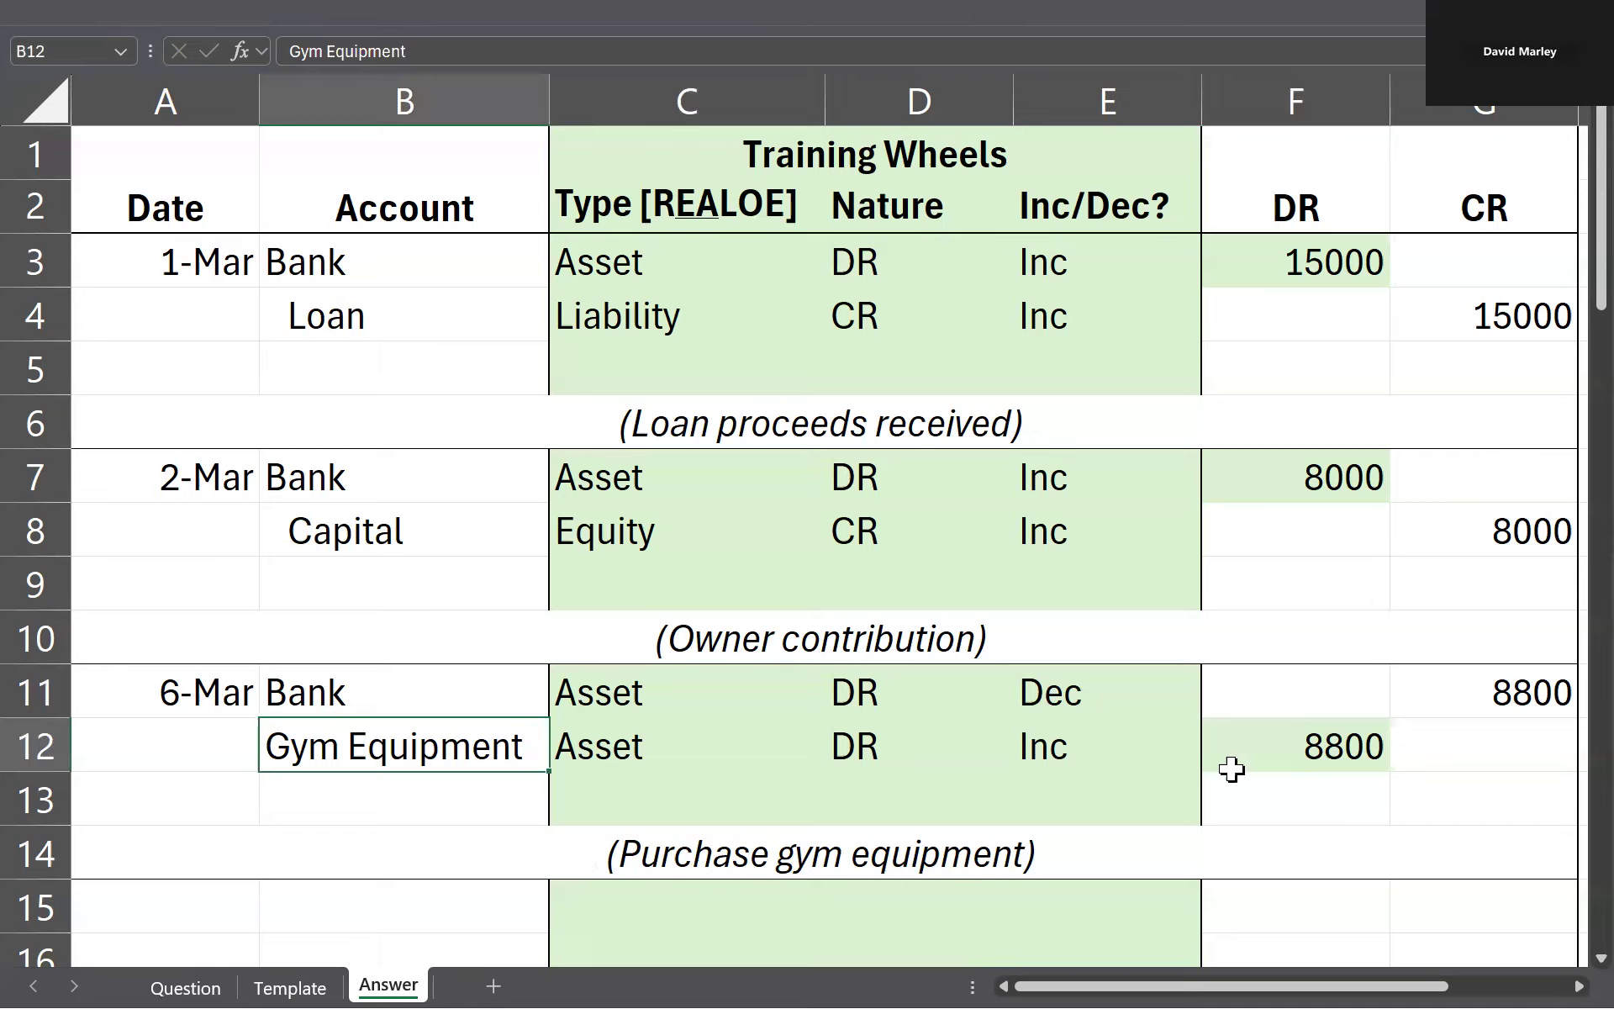
Step: Replace the Gym Equipment debit in F12 with the GST-exclusive formula =8800/1.1
left_click(1305, 739)
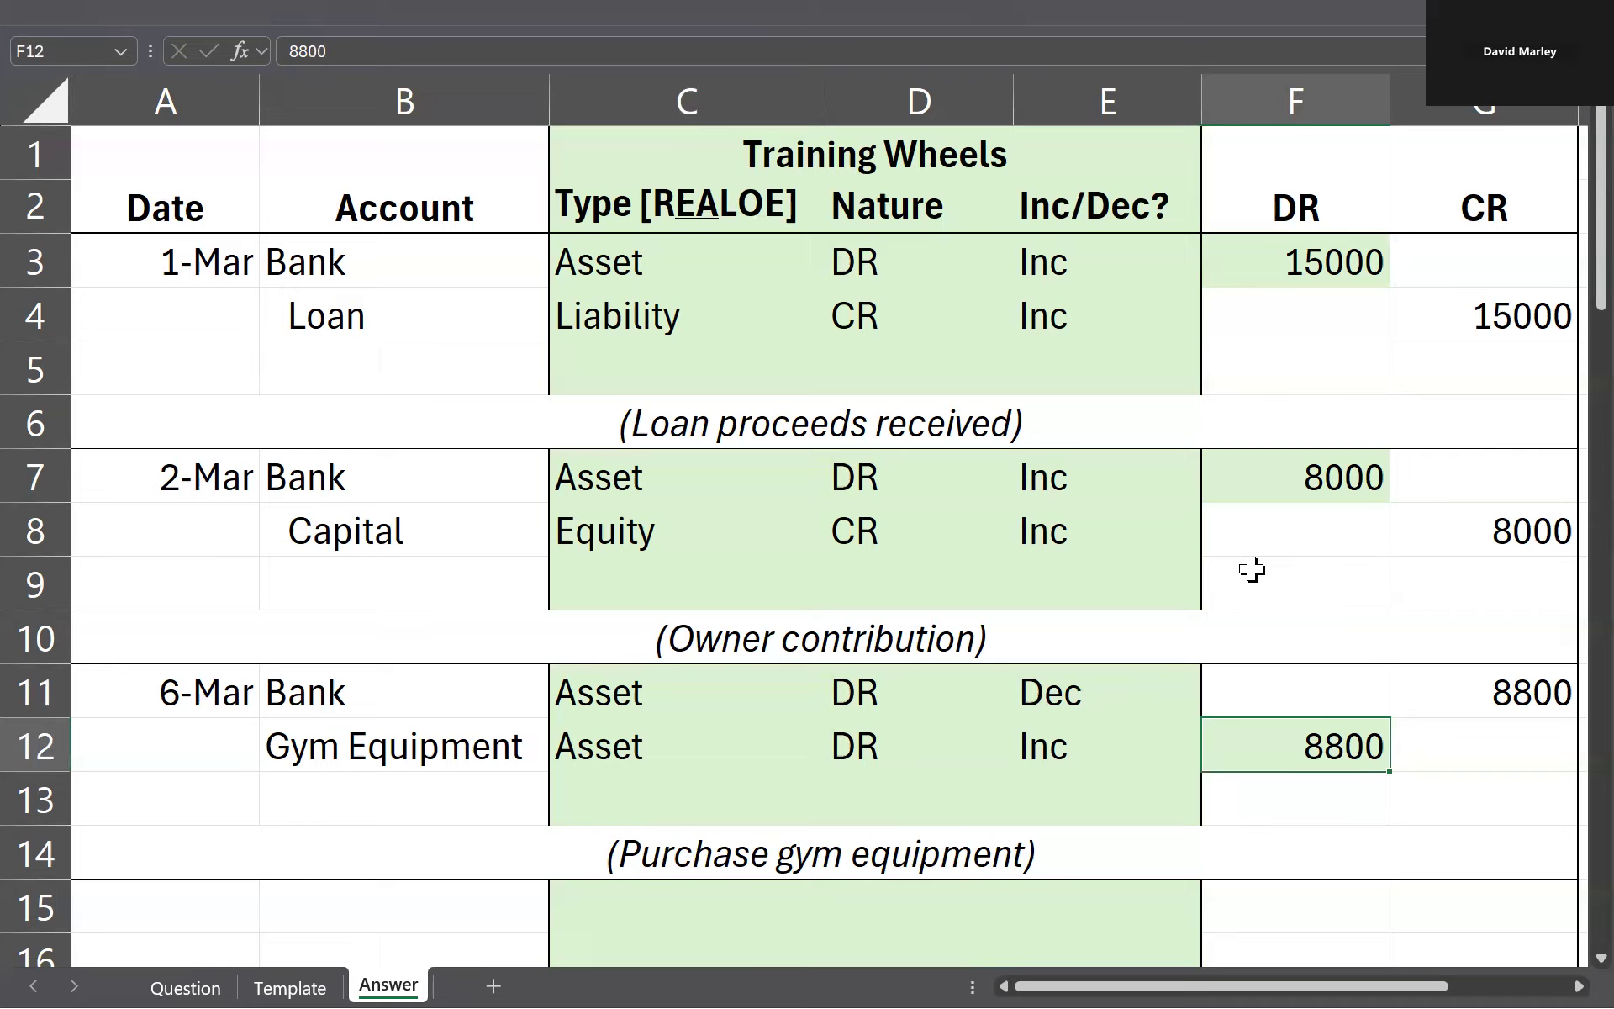
type("=8800/1.1")
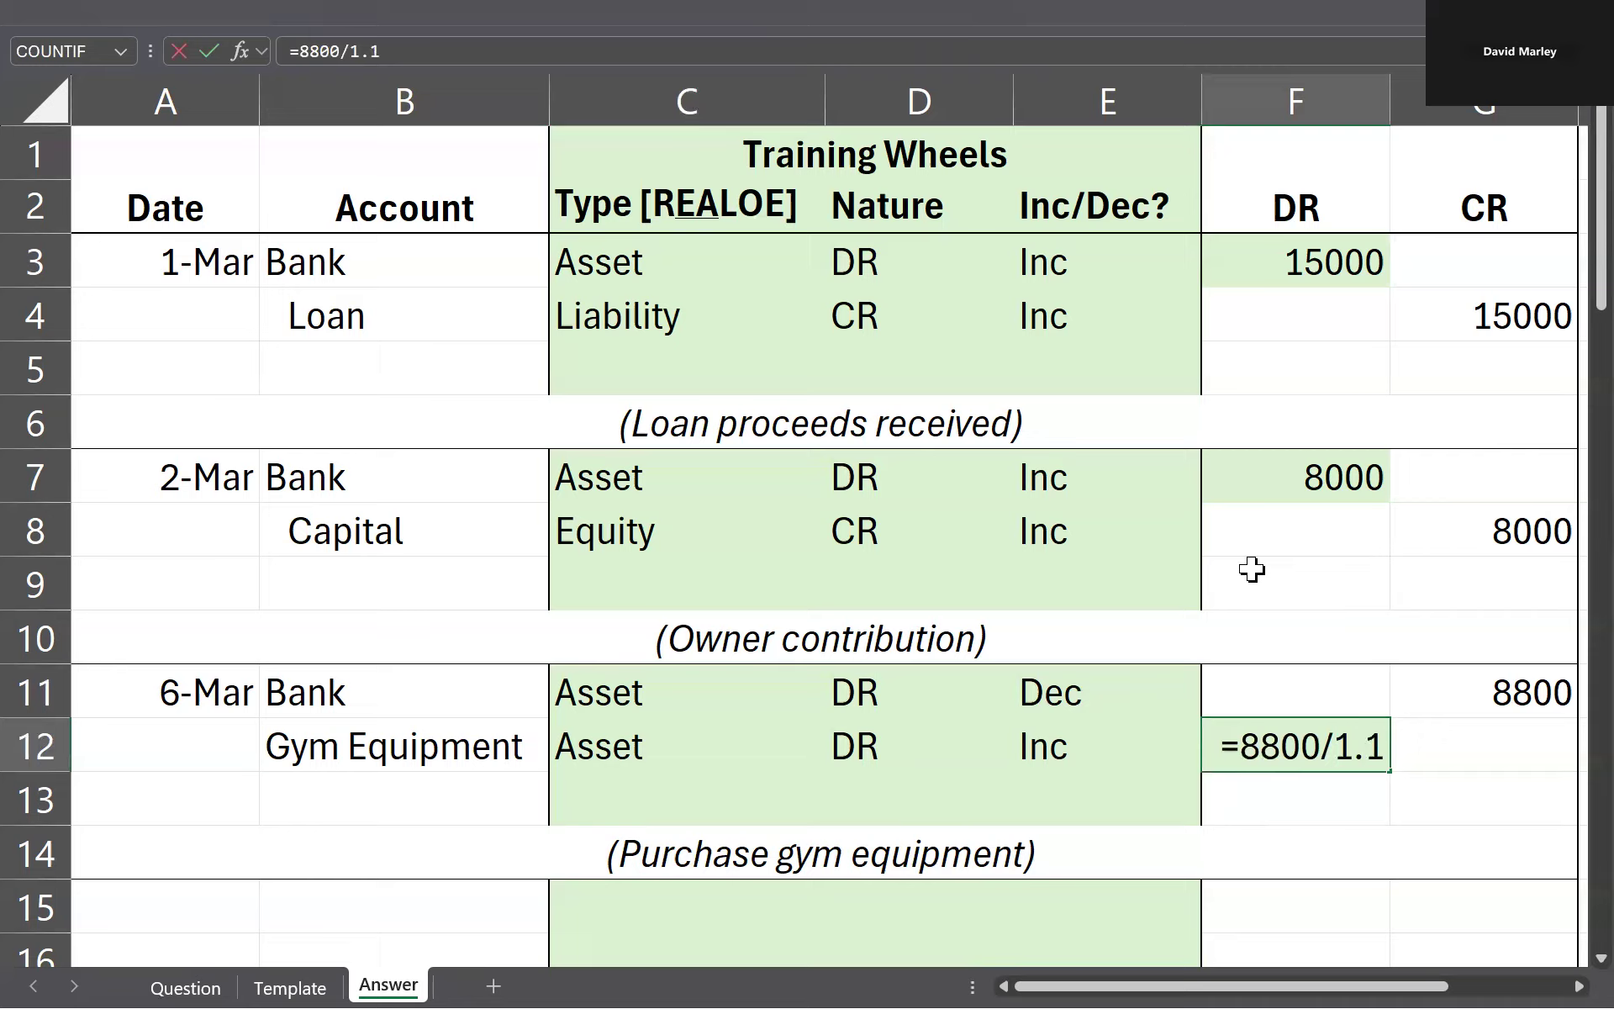
key("Return")
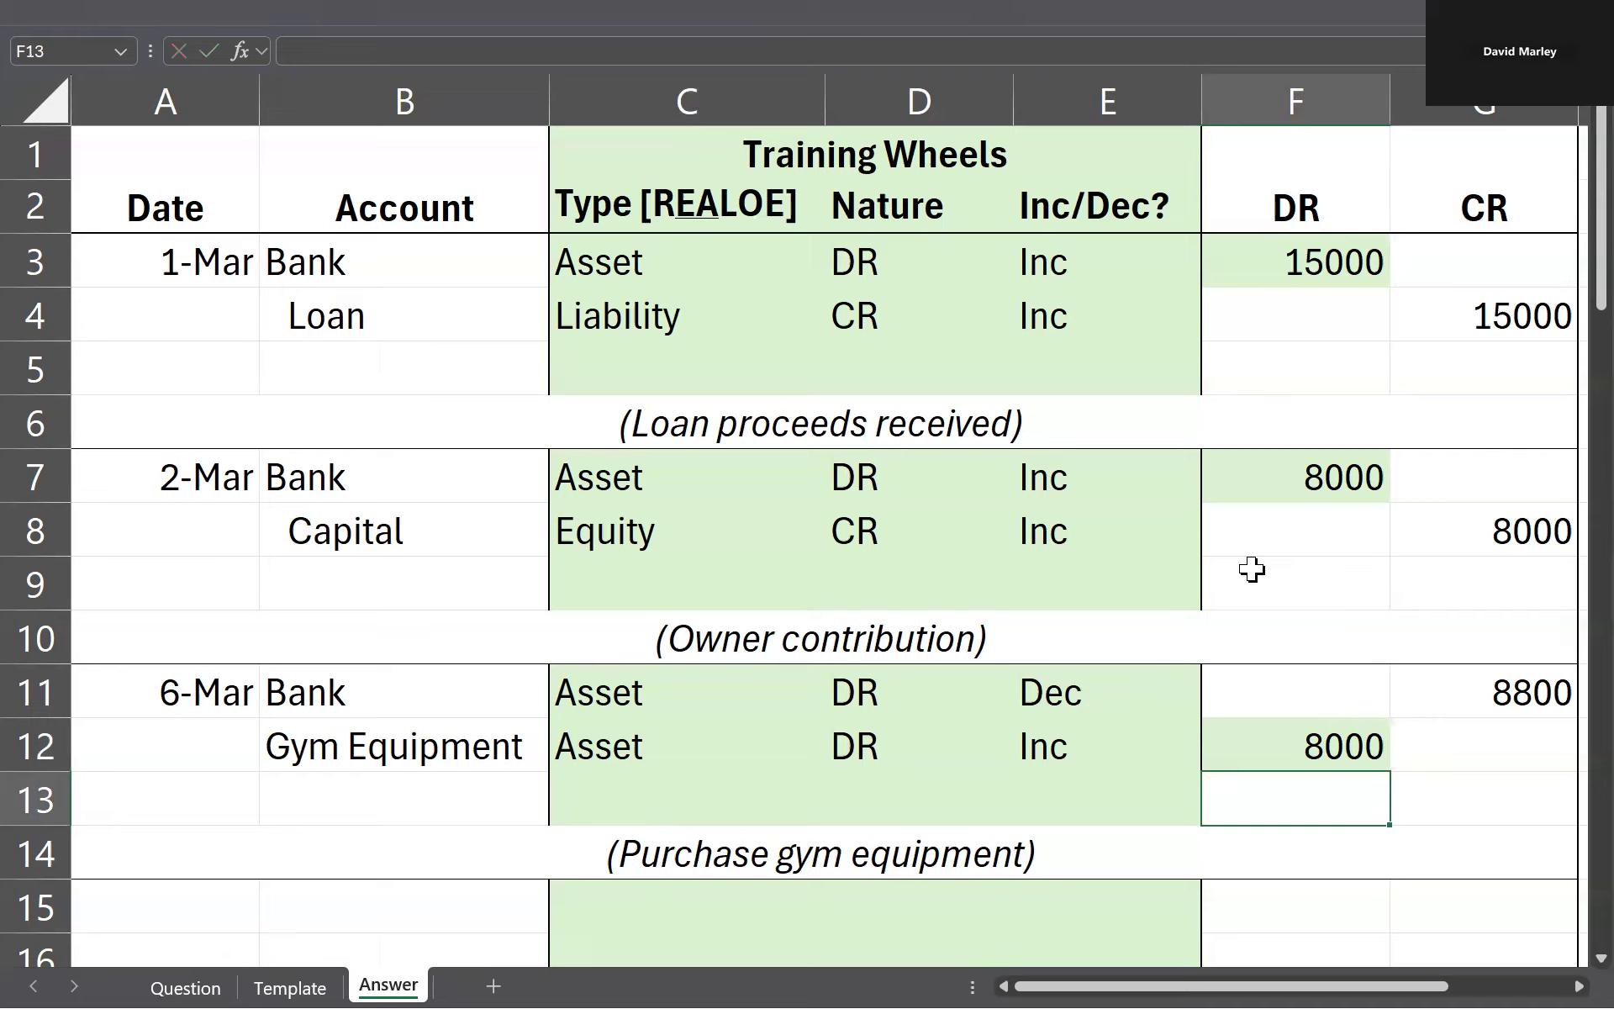
Step: Add a GST Paid line in B13 with a debit of 800 in F13, and compare the two debits with the Bank credit
key("Left")
key("Left")
key("Left")
key("Left")
type("GST")
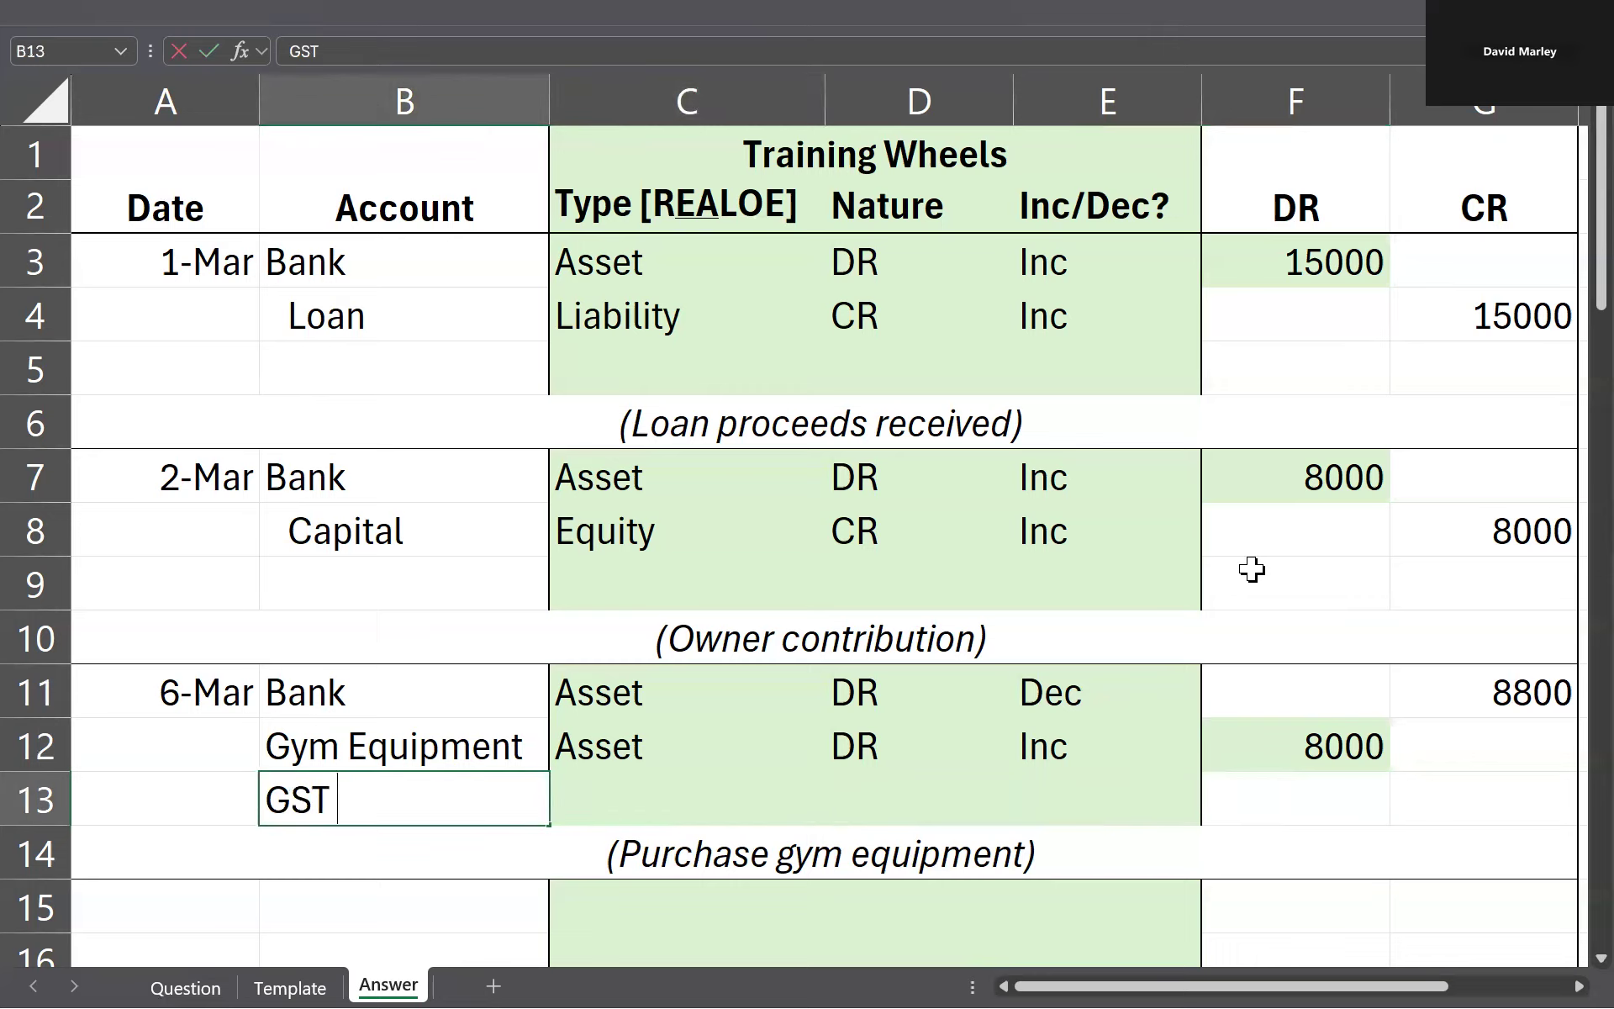
type(" Paid")
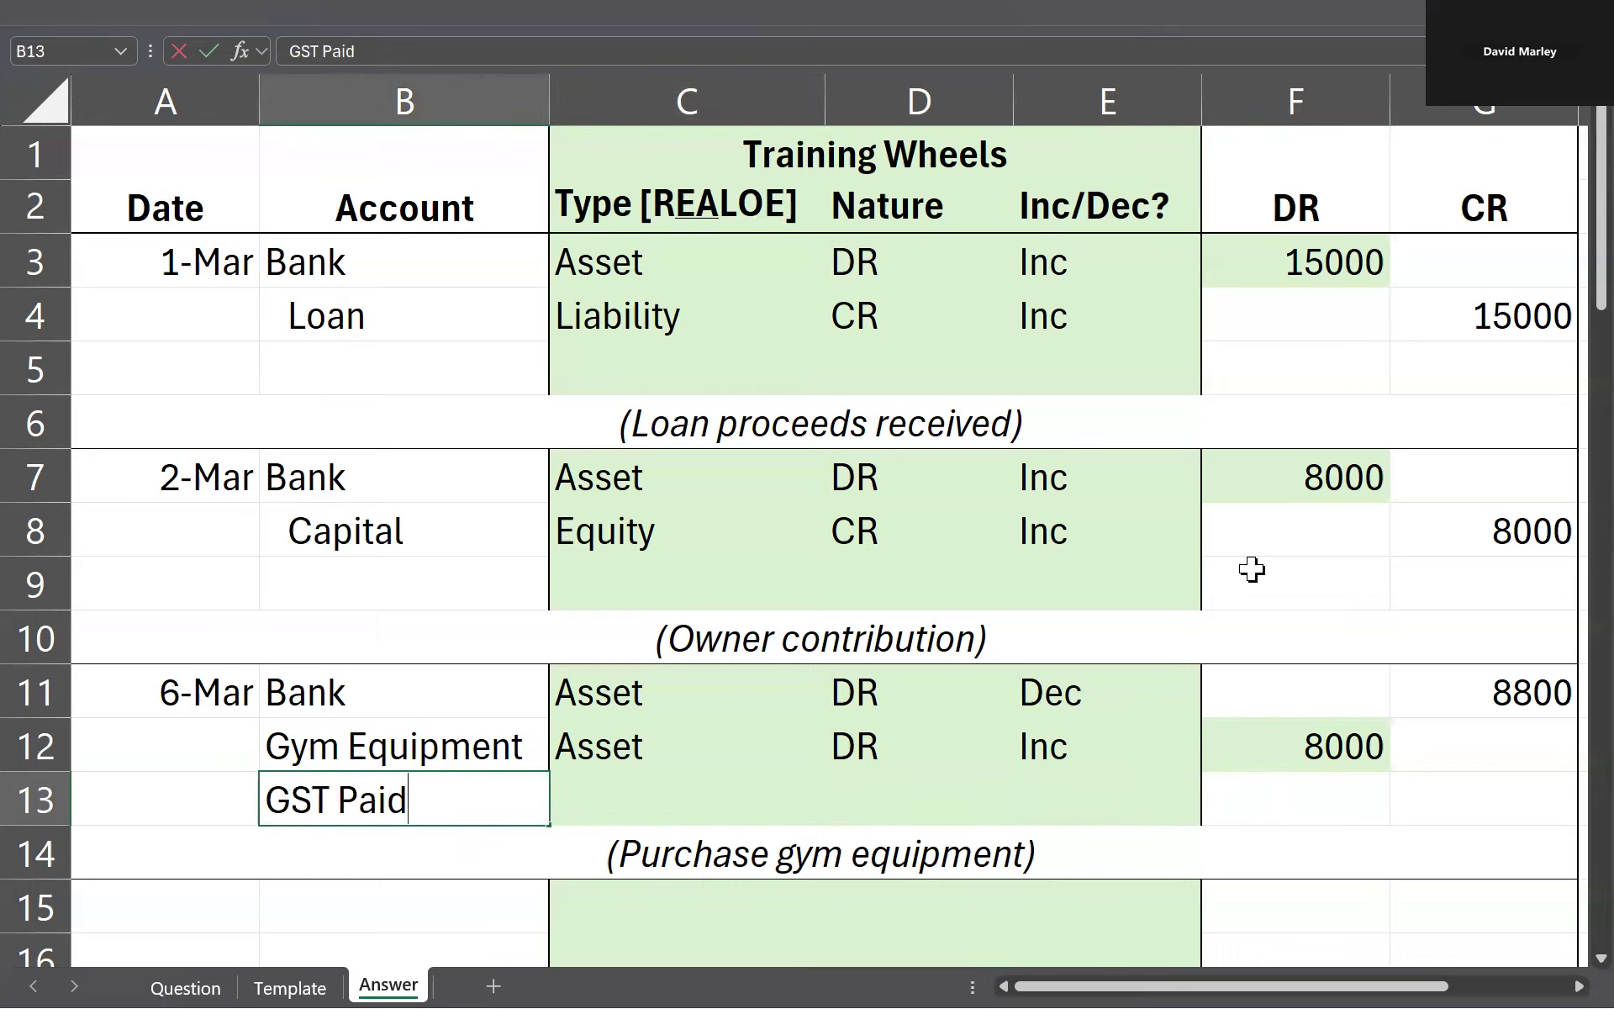
key("Right")
key("Right")
key("Right")
key("Right")
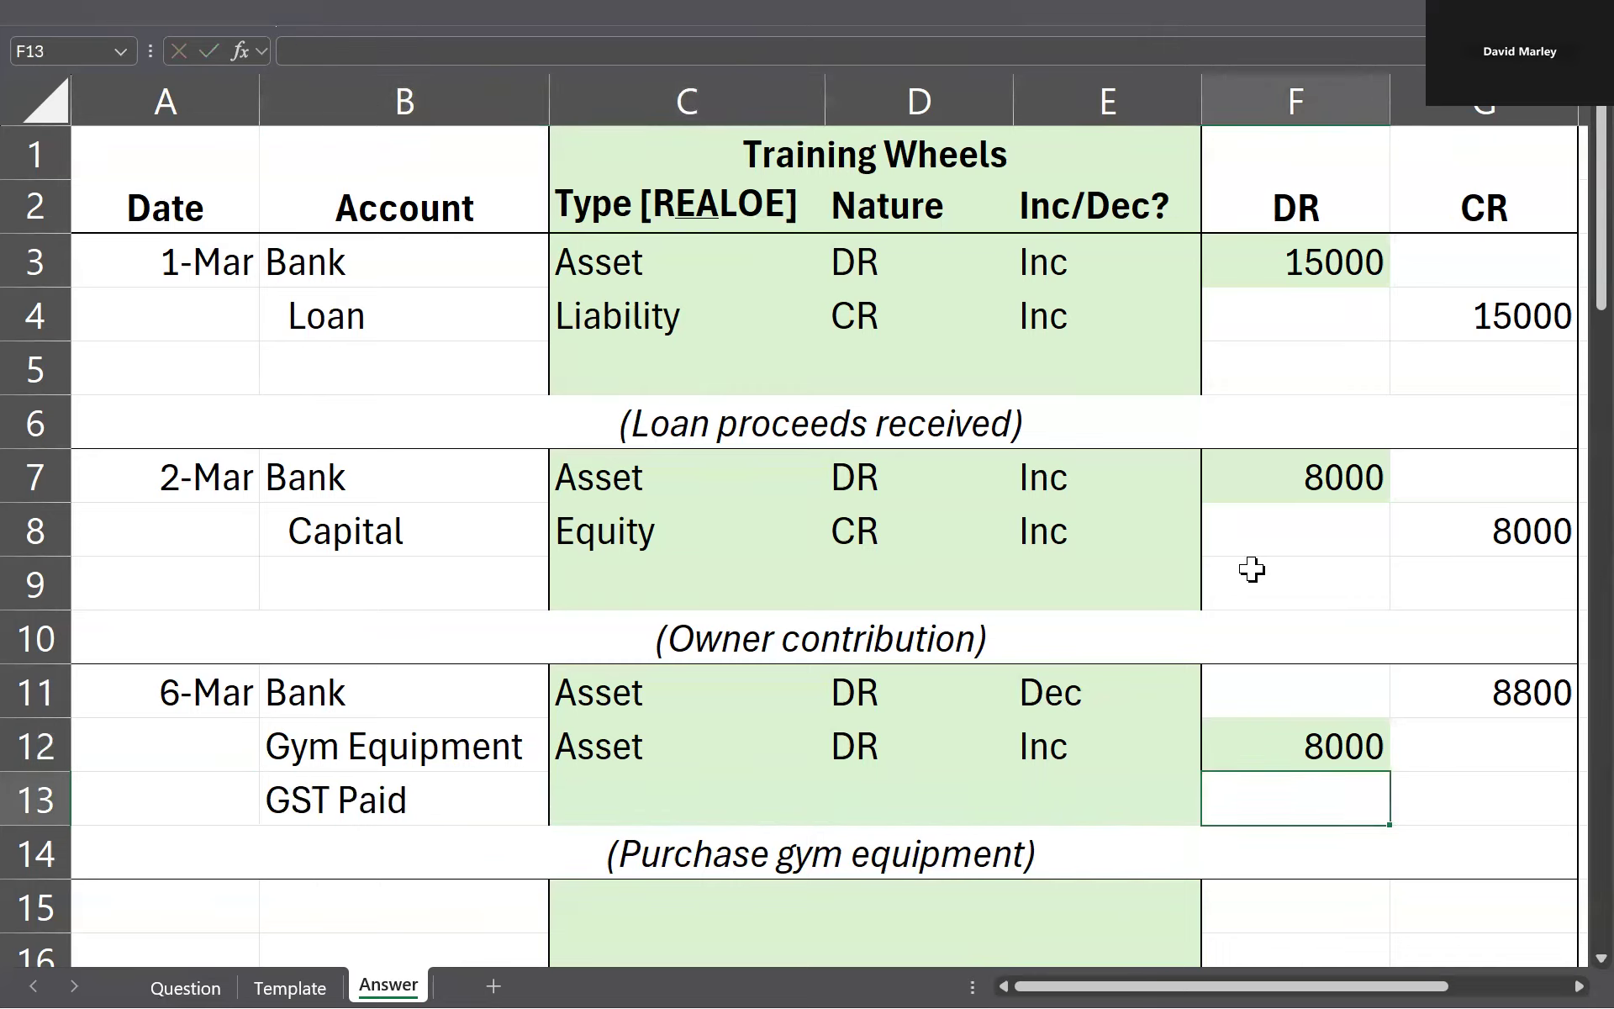
type("800")
key("ctrl+Return")
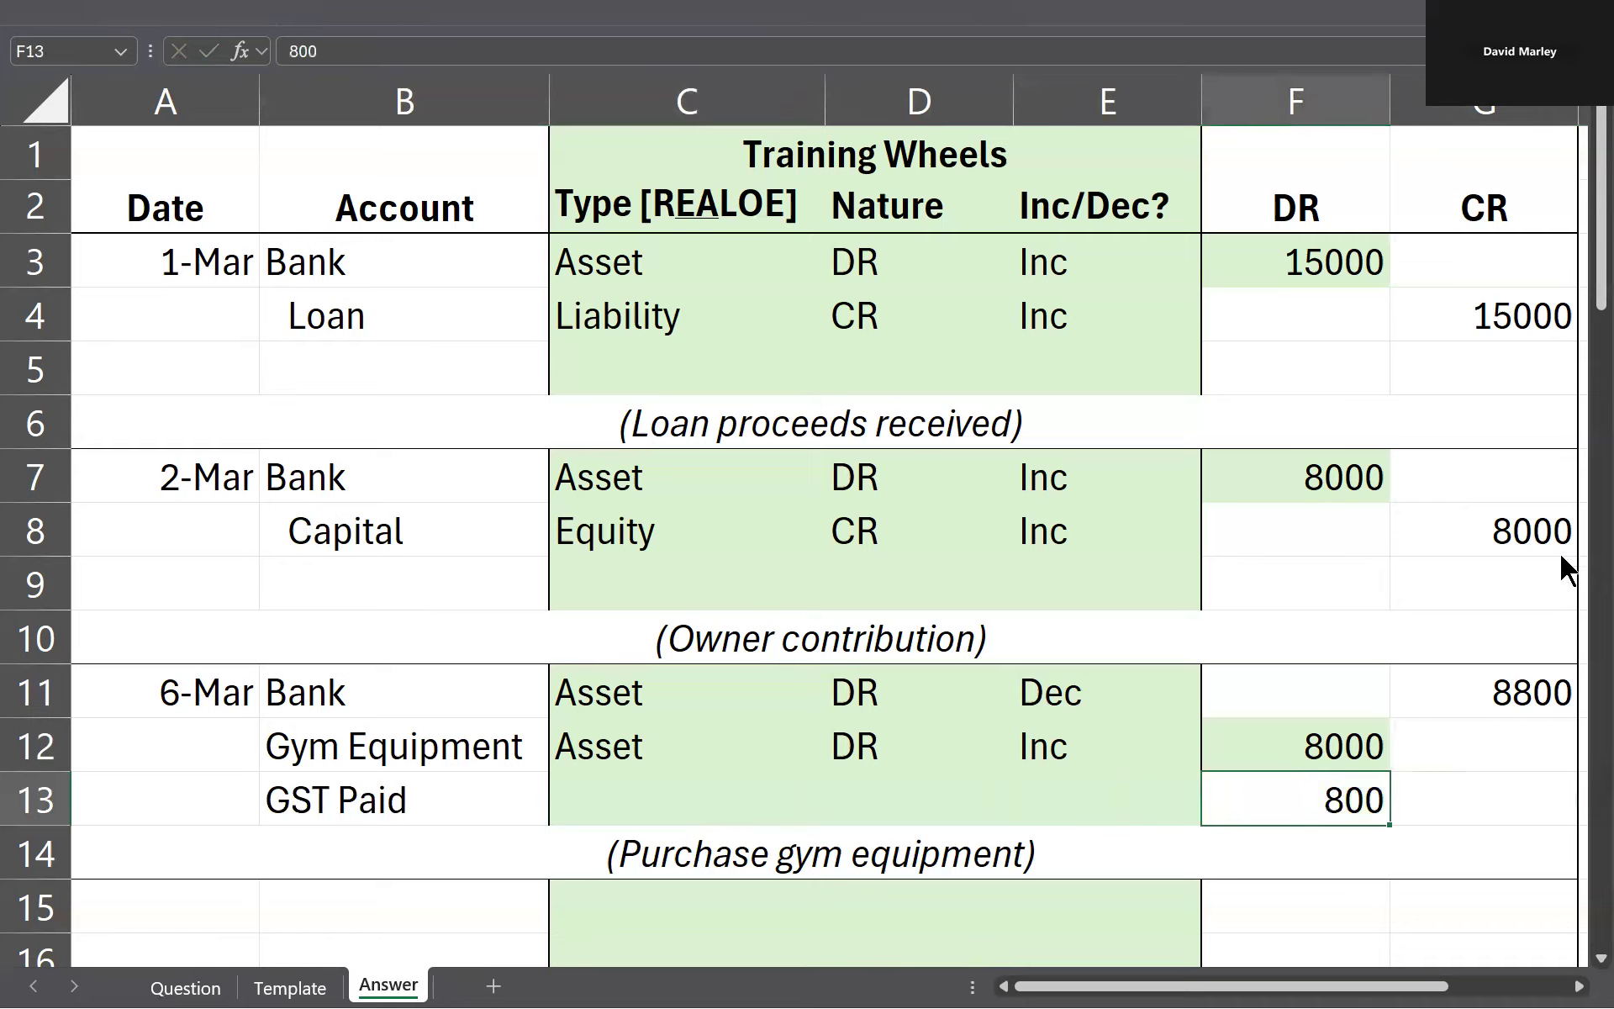
left_click_drag(1326, 738, 1315, 800)
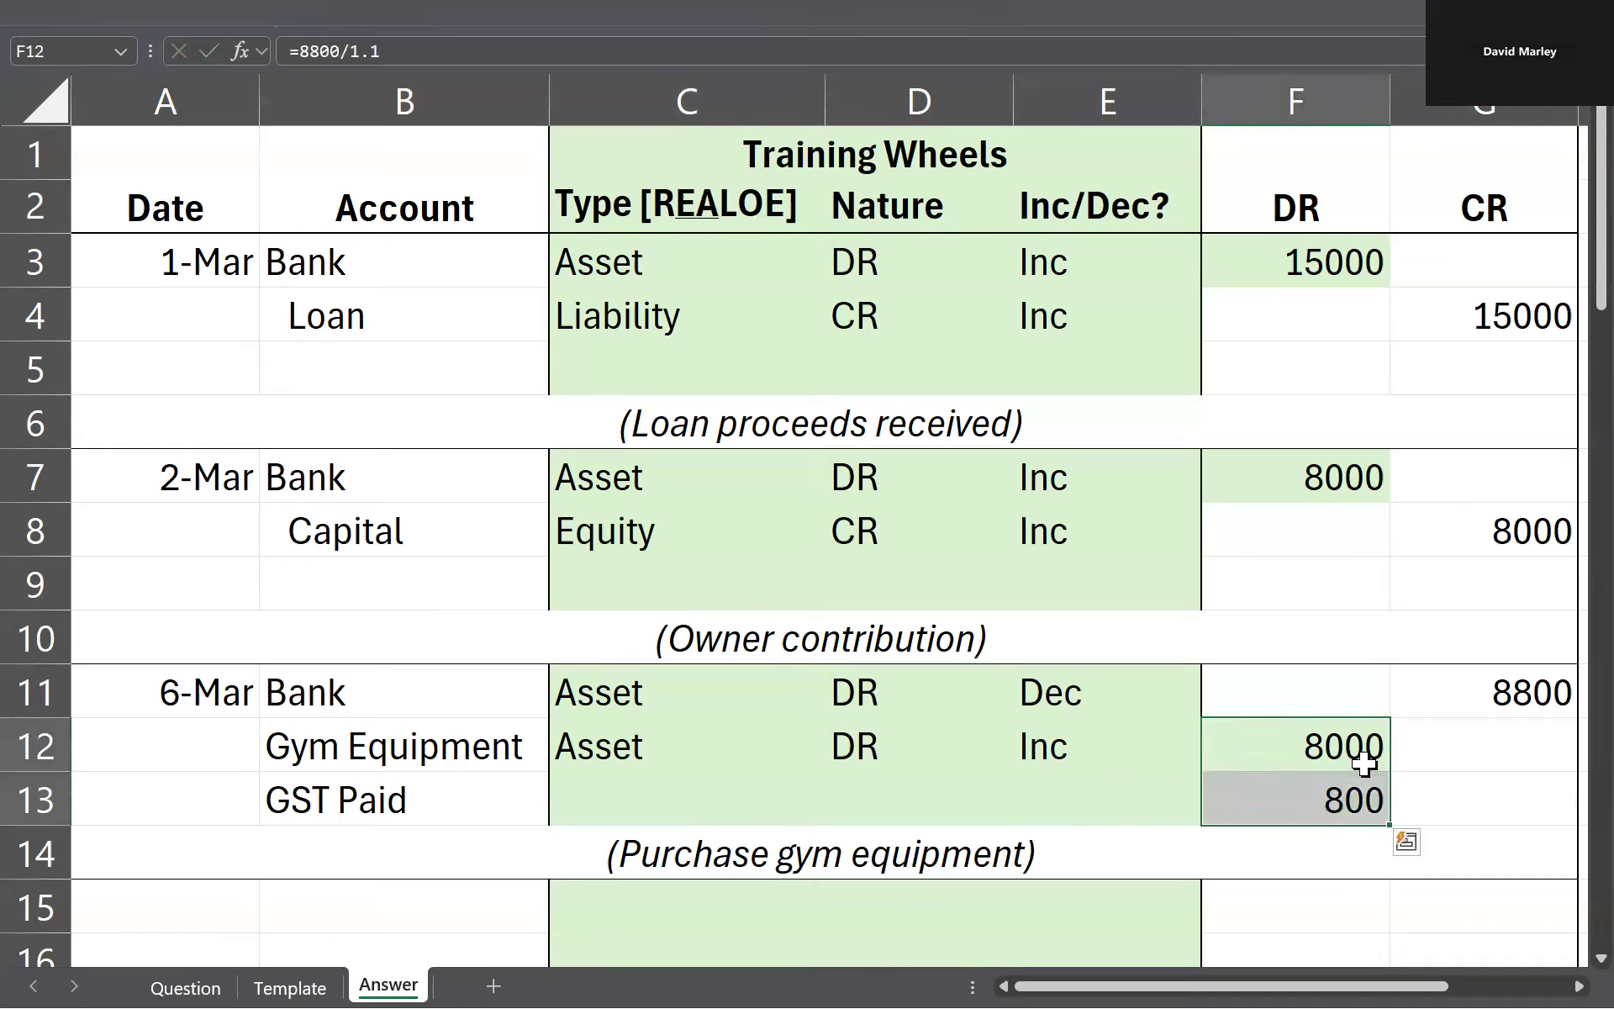
left_click(1522, 685)
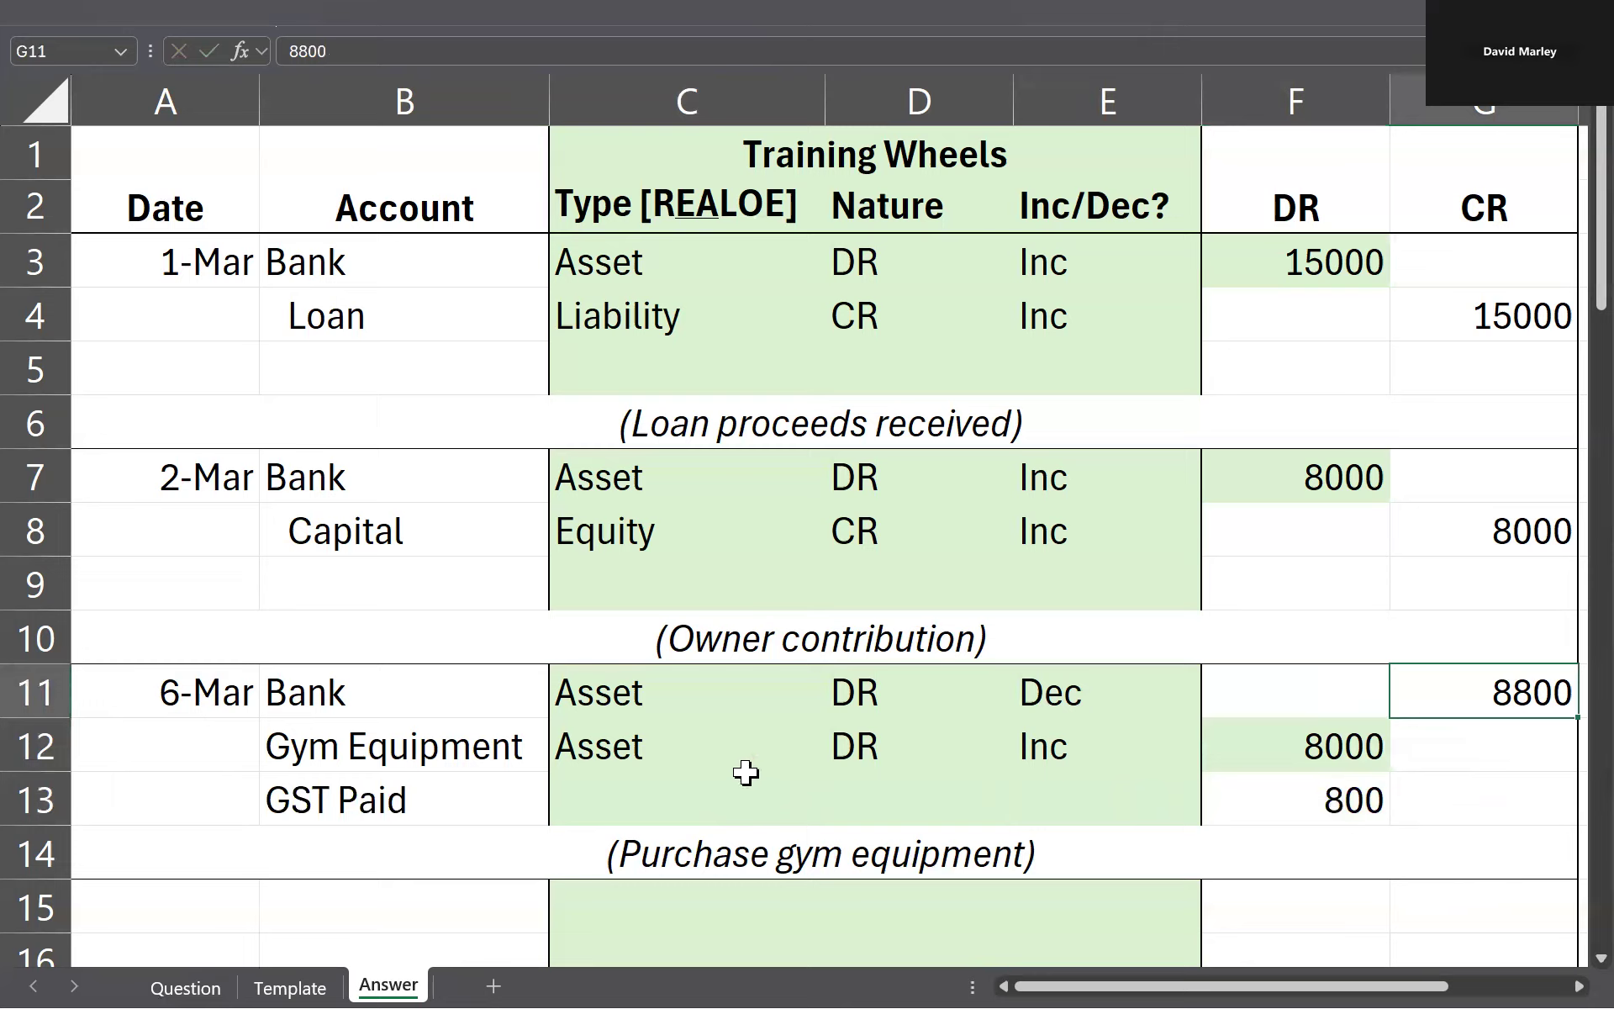
Step: Classify the GST Paid line in row 13 as type Asset, nature DR and Inc
left_click(673, 803)
type("Asset")
key("Tab")
left_click(673, 803)
key("Tab")
type("D")
key("Tab")
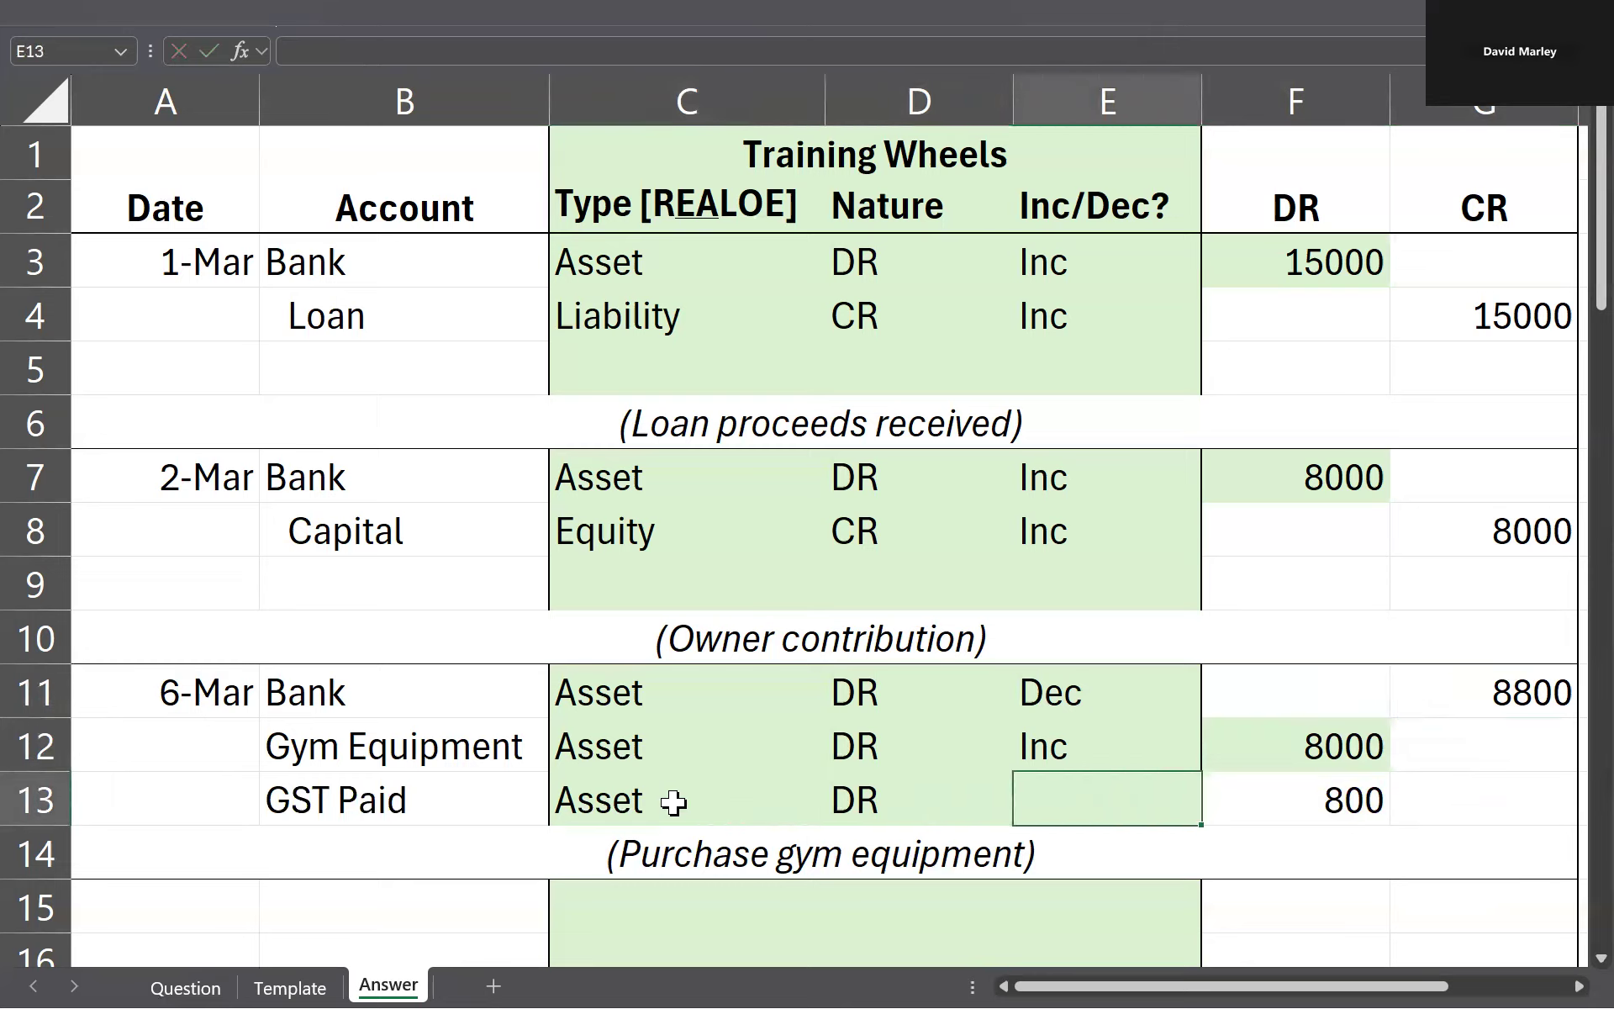
type("Inc")
key("shift+Tab")
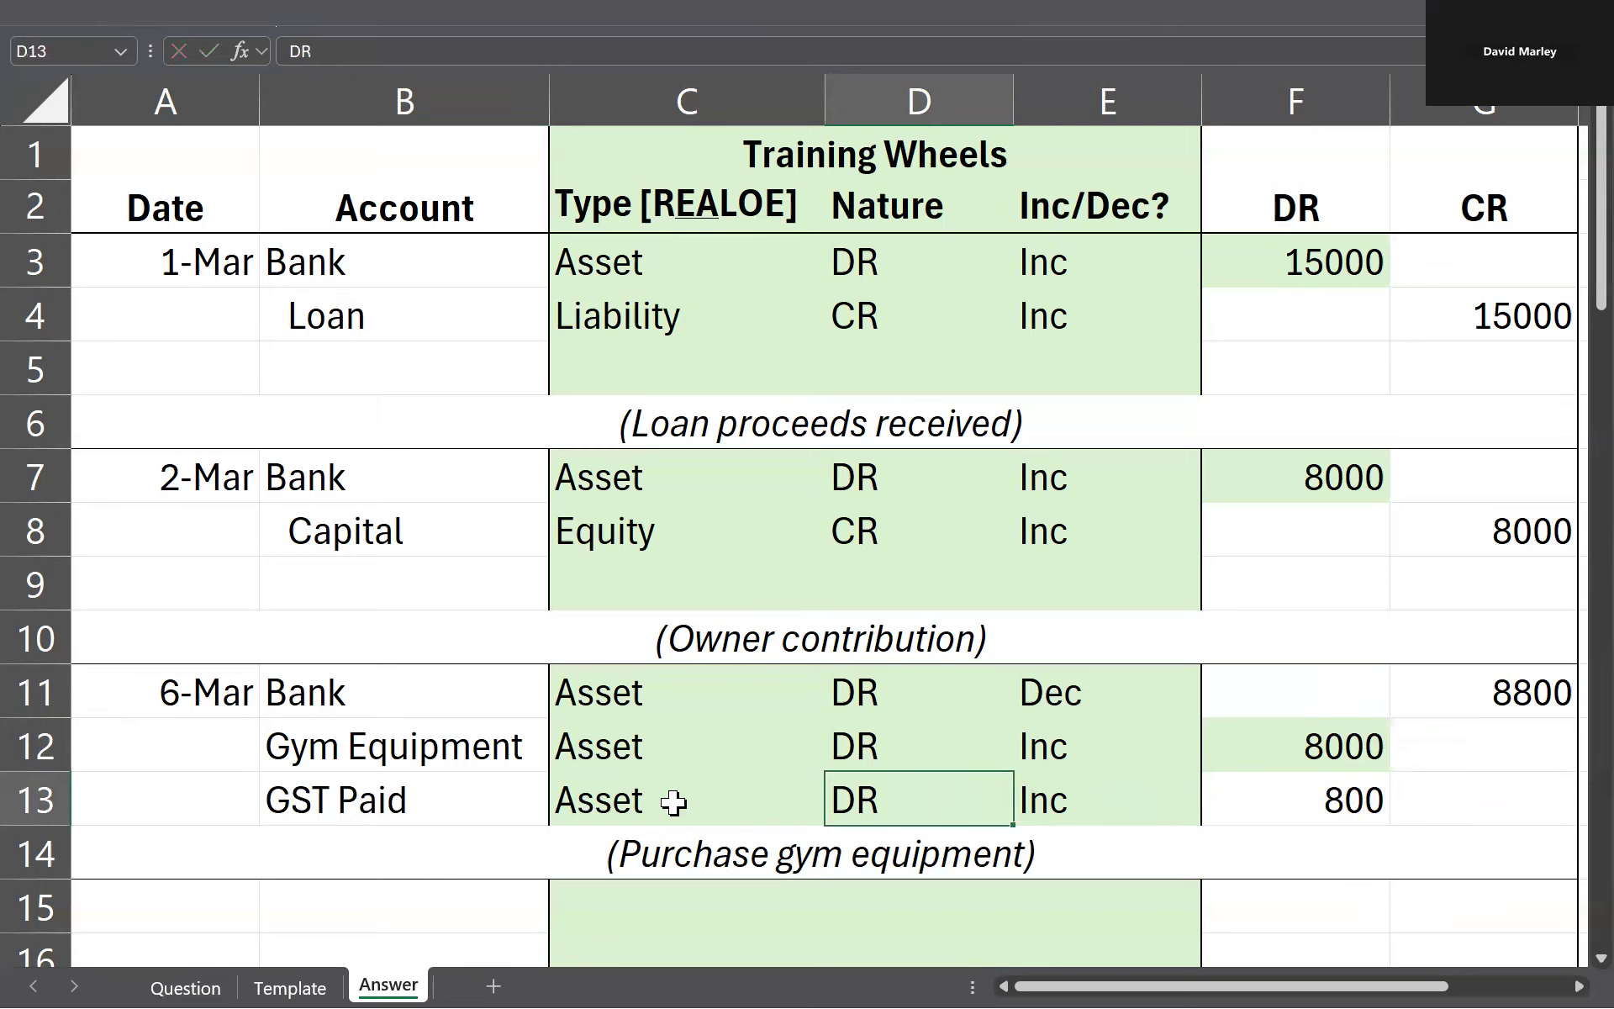
Step: Compare the debits in F12 and F13 with the 6 March gym equipment transaction on the Question sheet
left_click_drag(1356, 748, 1354, 794)
left_click(1263, 695)
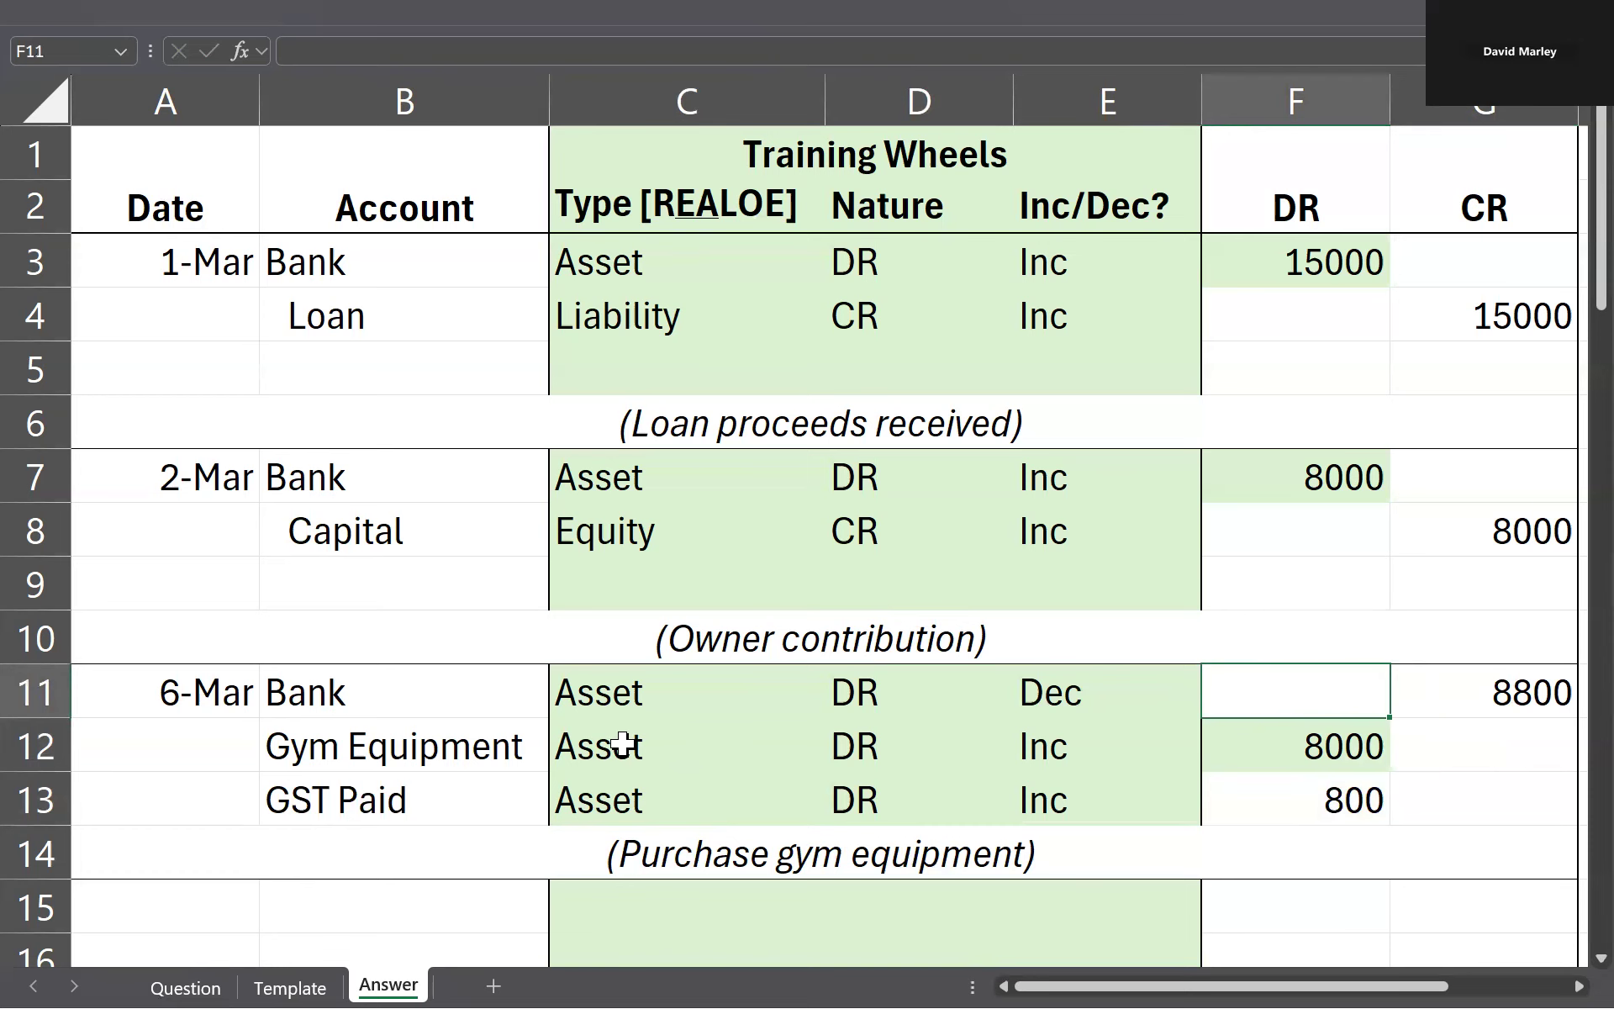
key("ctrl+Page_Up")
key("ctrl+Page_Up")
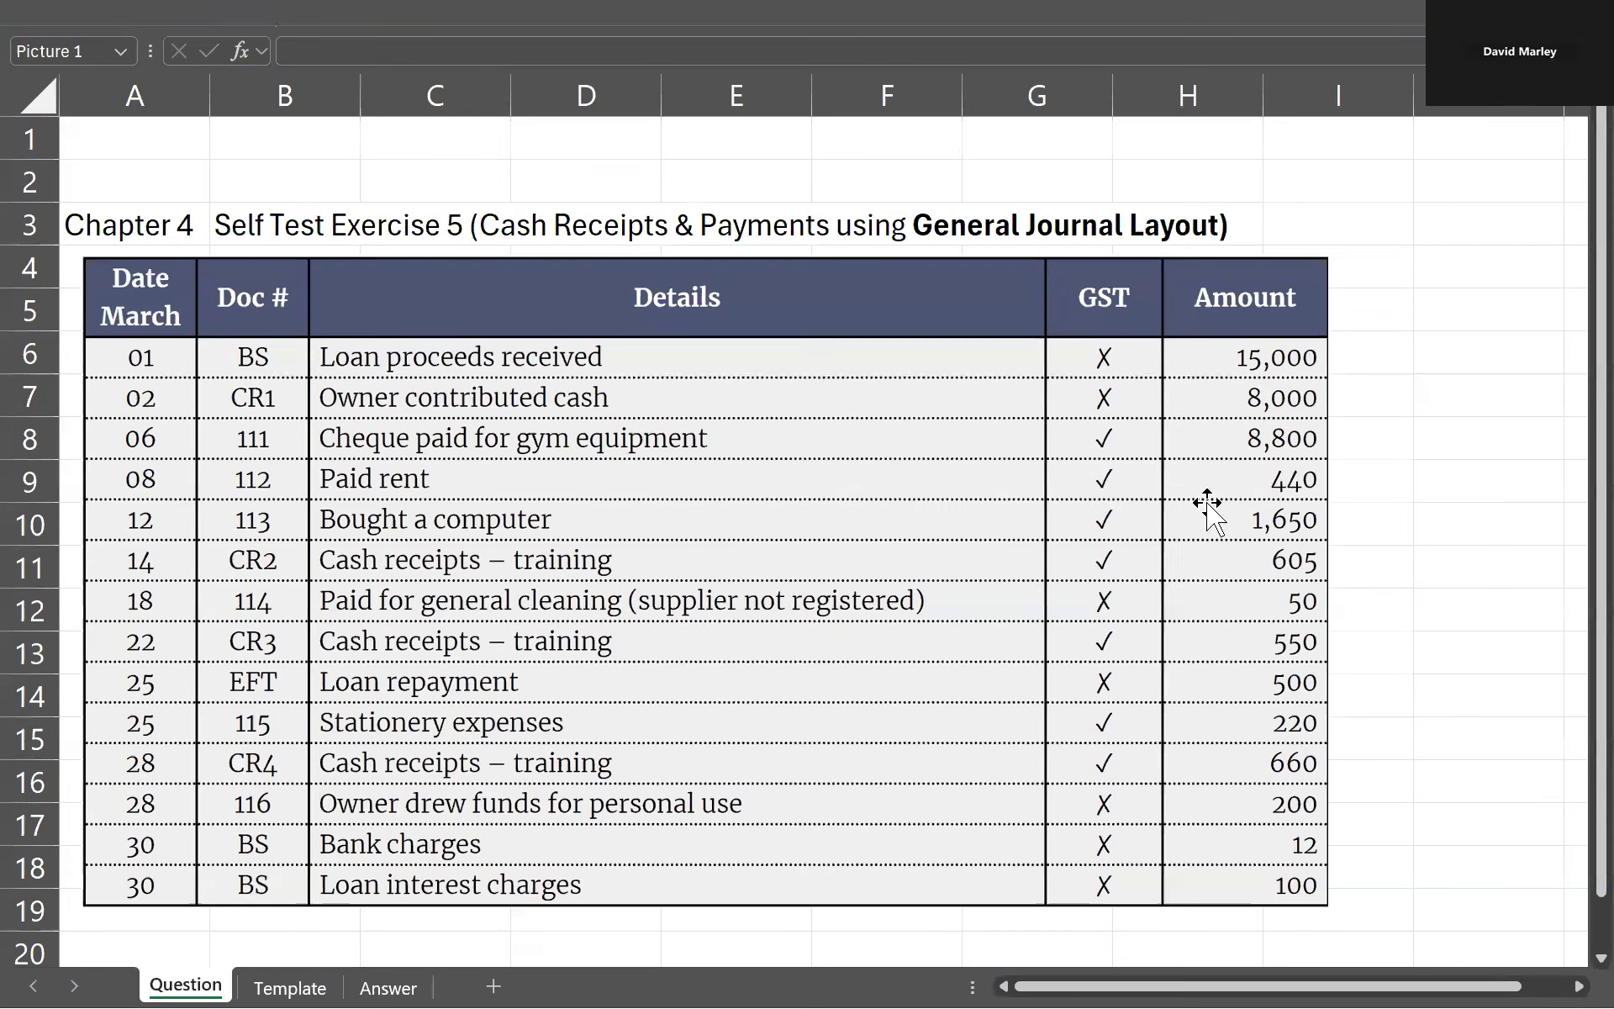
left_click(483, 439)
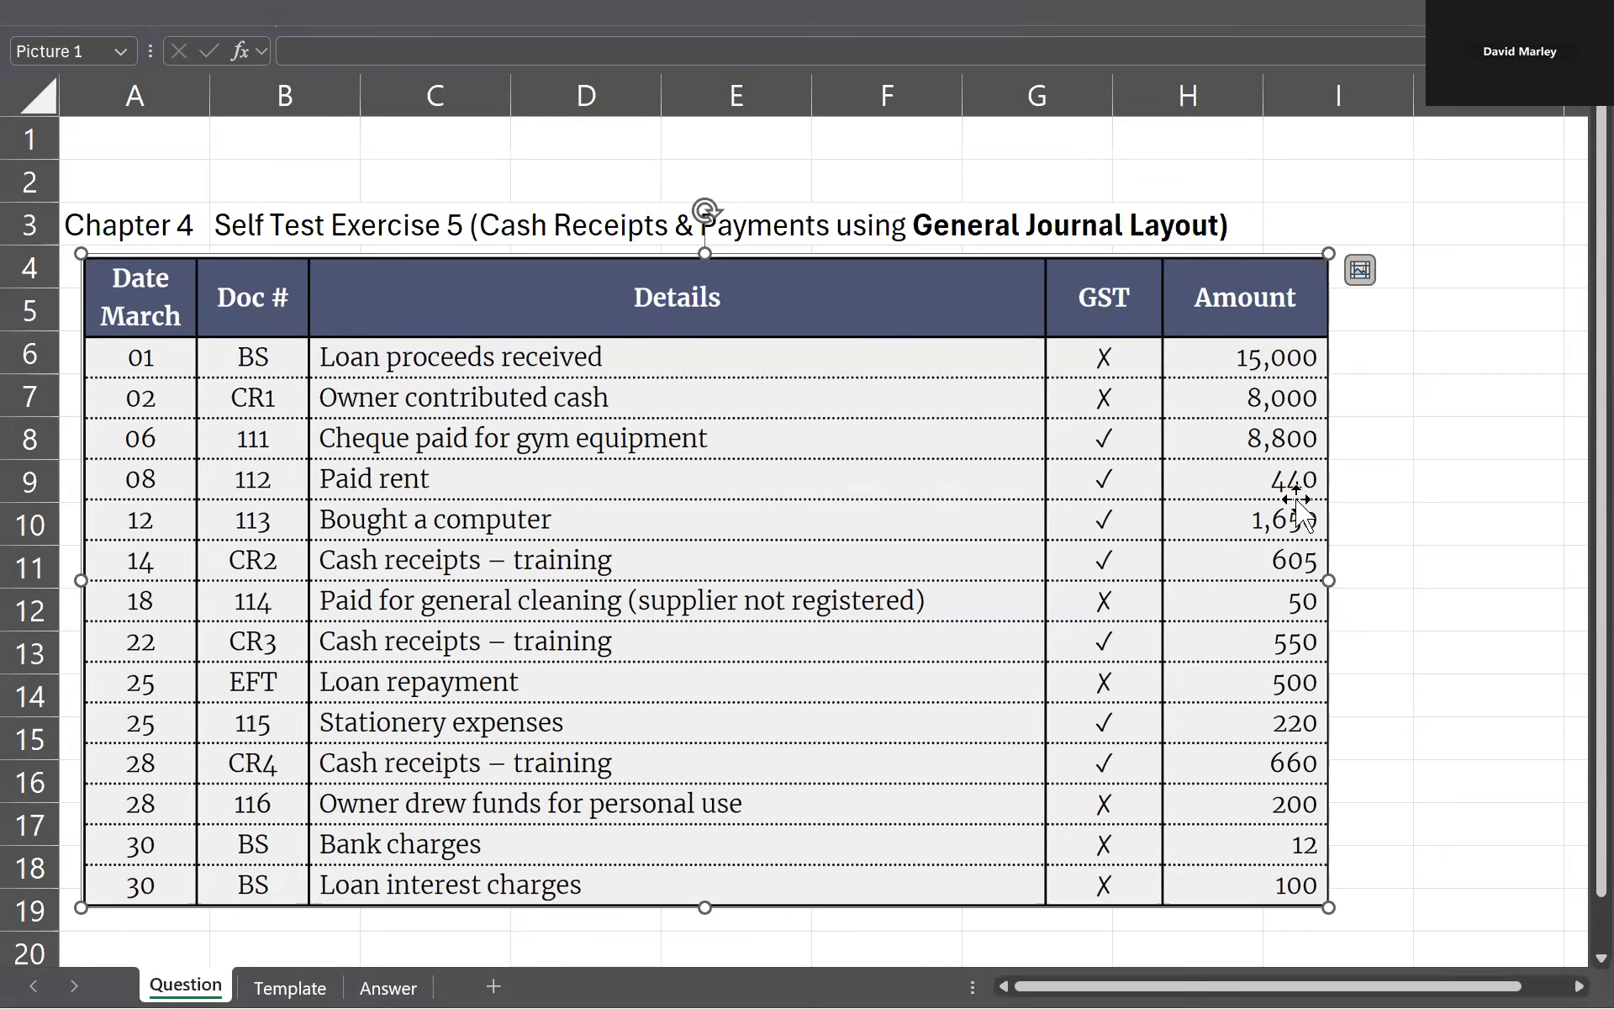
key("ctrl+Page_Down")
key("ctrl+Page_Down")
Step: Check the next transaction on the Question sheet and start its journal entry with date 8/3 in A15 and account Bank in B15
scroll(757, 619, "down", 2)
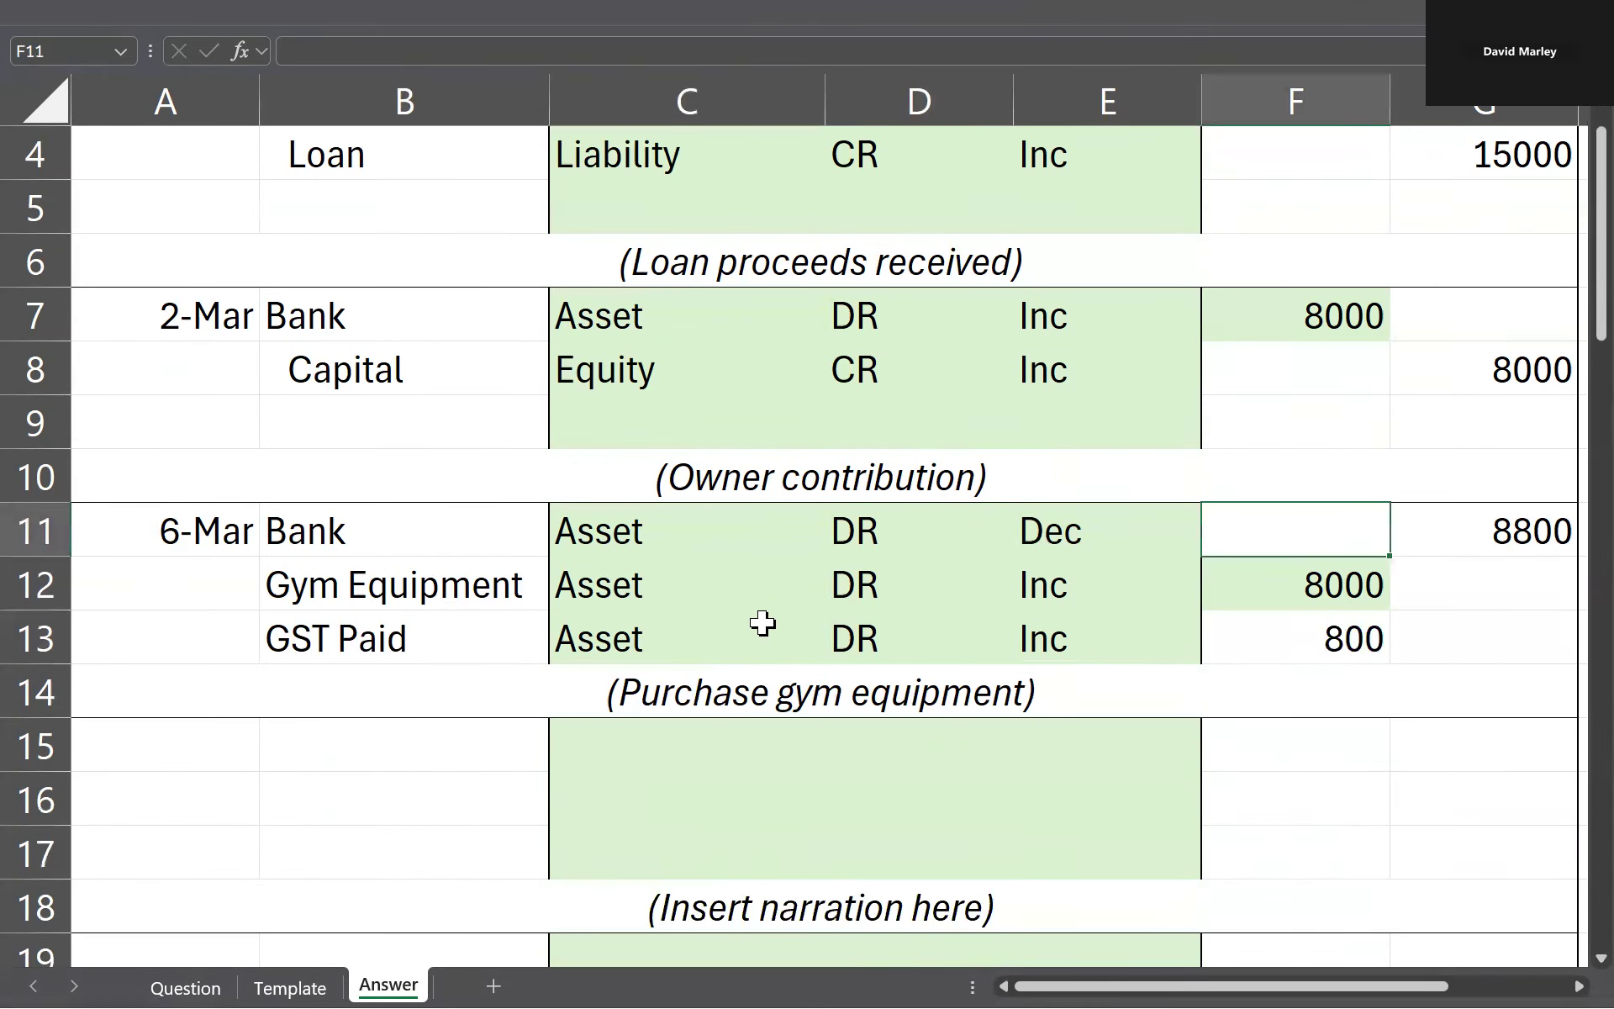
left_click(154, 572)
key("ctrl+Page_Up")
key("ctrl+Page_Up")
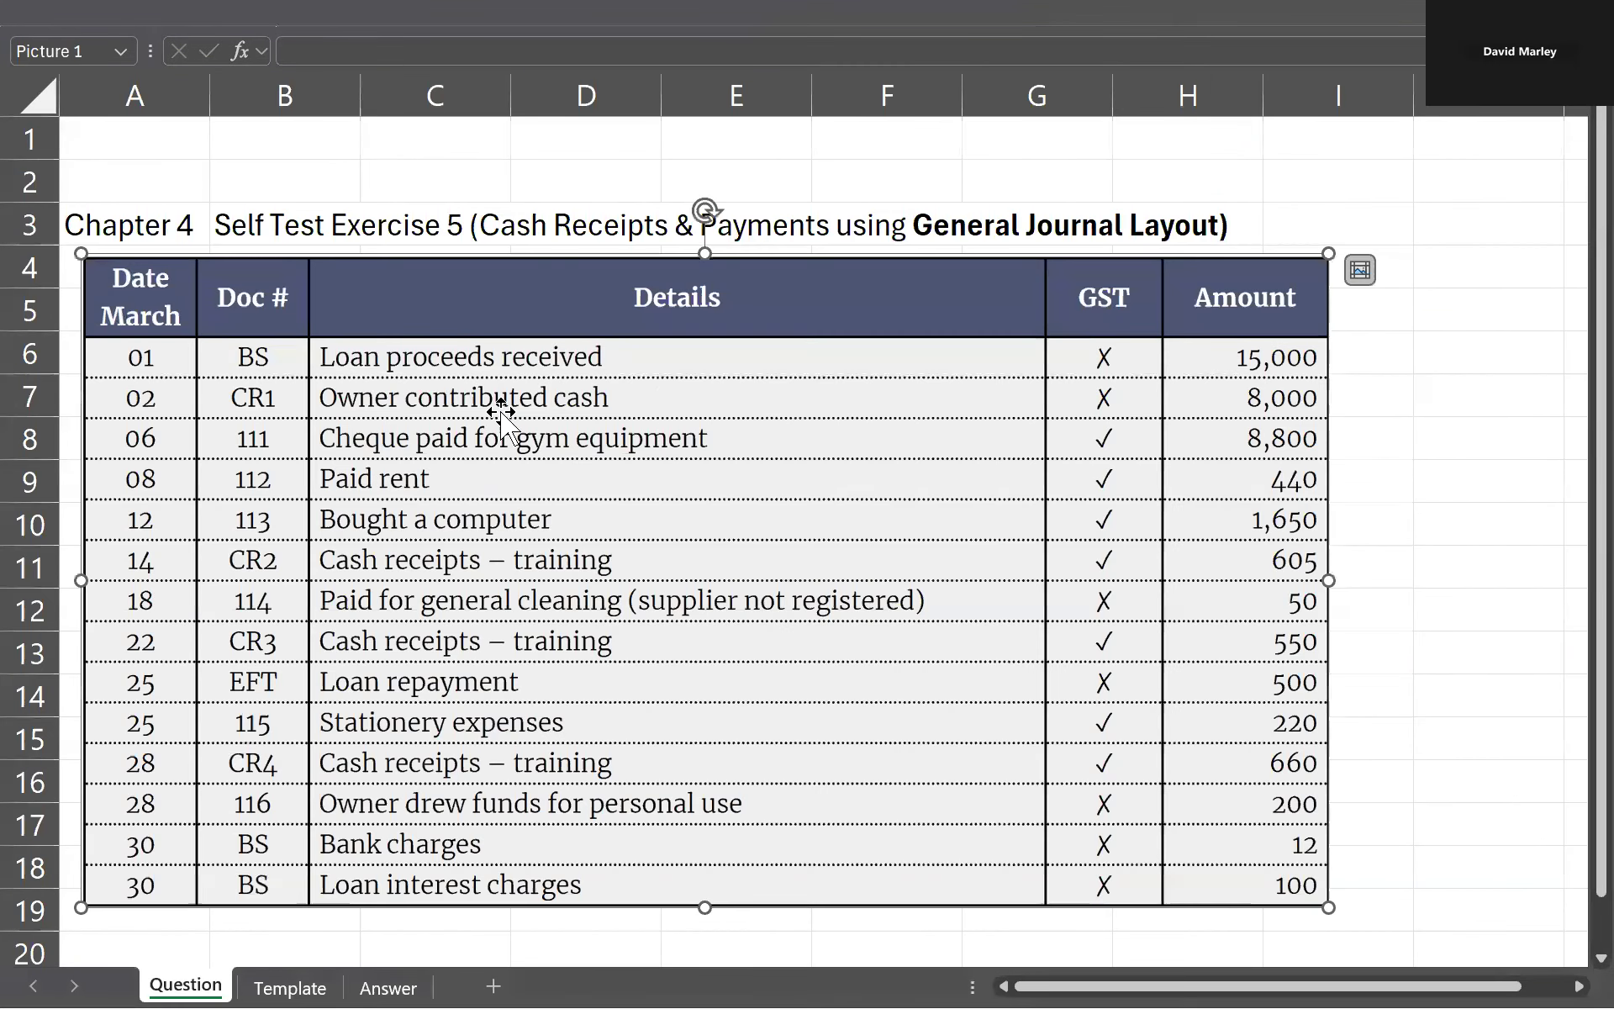
key("ctrl+Page_Down")
key("ctrl+Page_Down")
type("8/3")
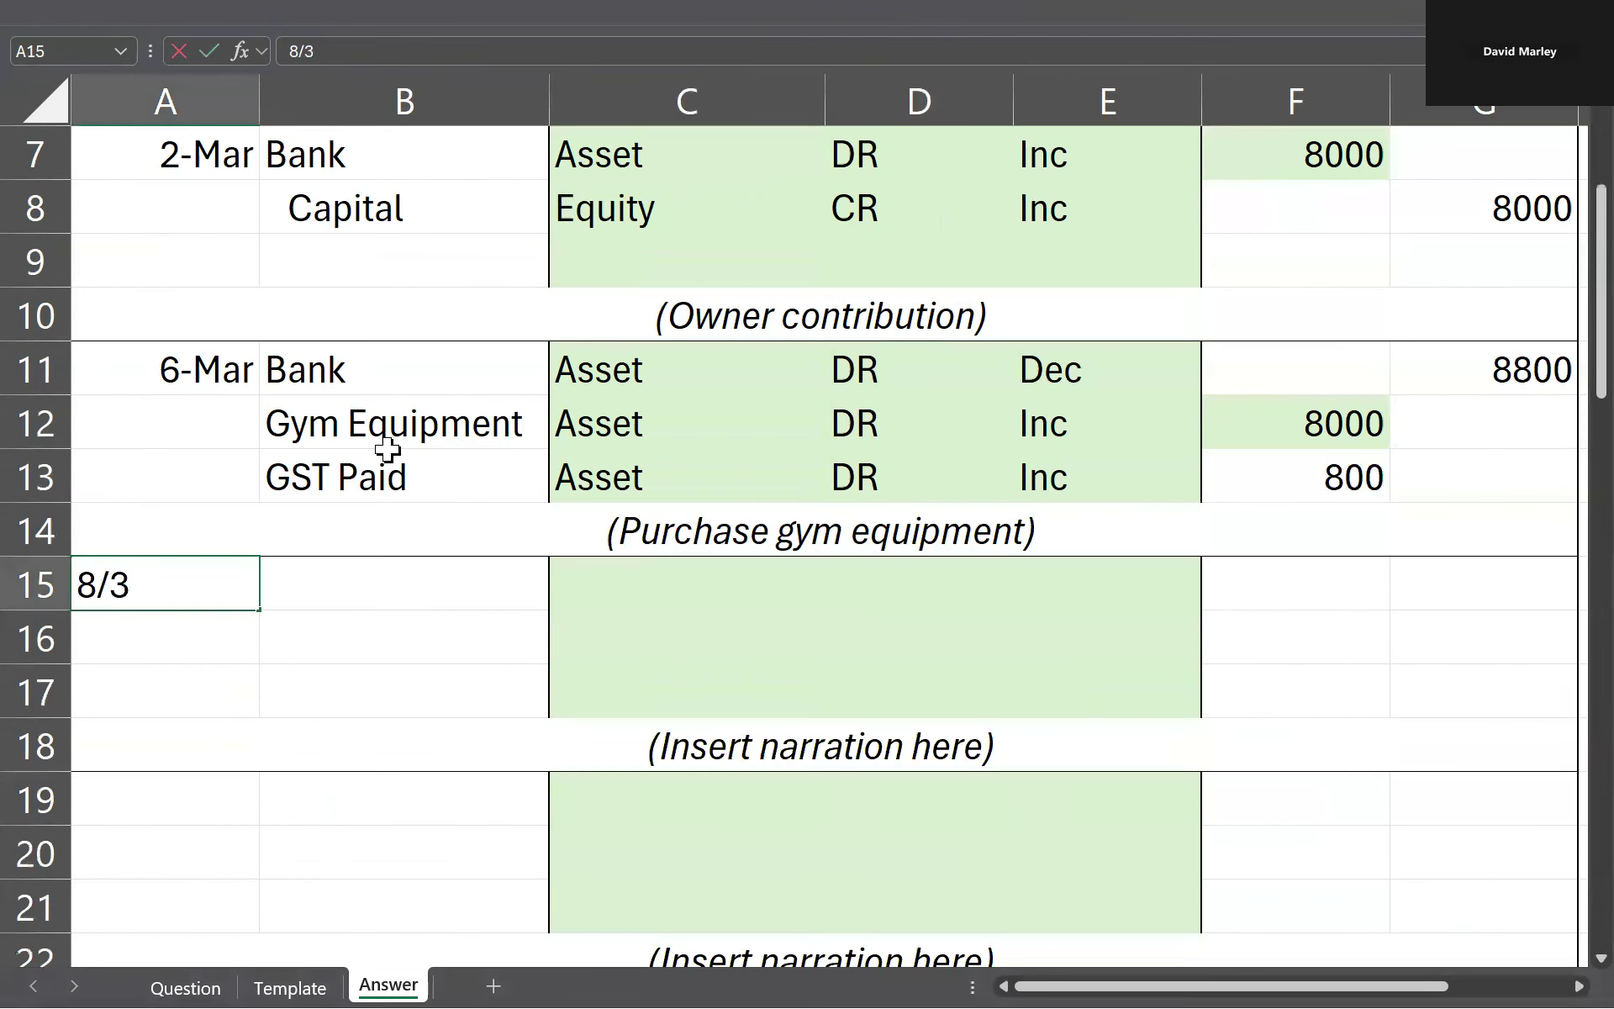
key("Tab")
type("Bank")
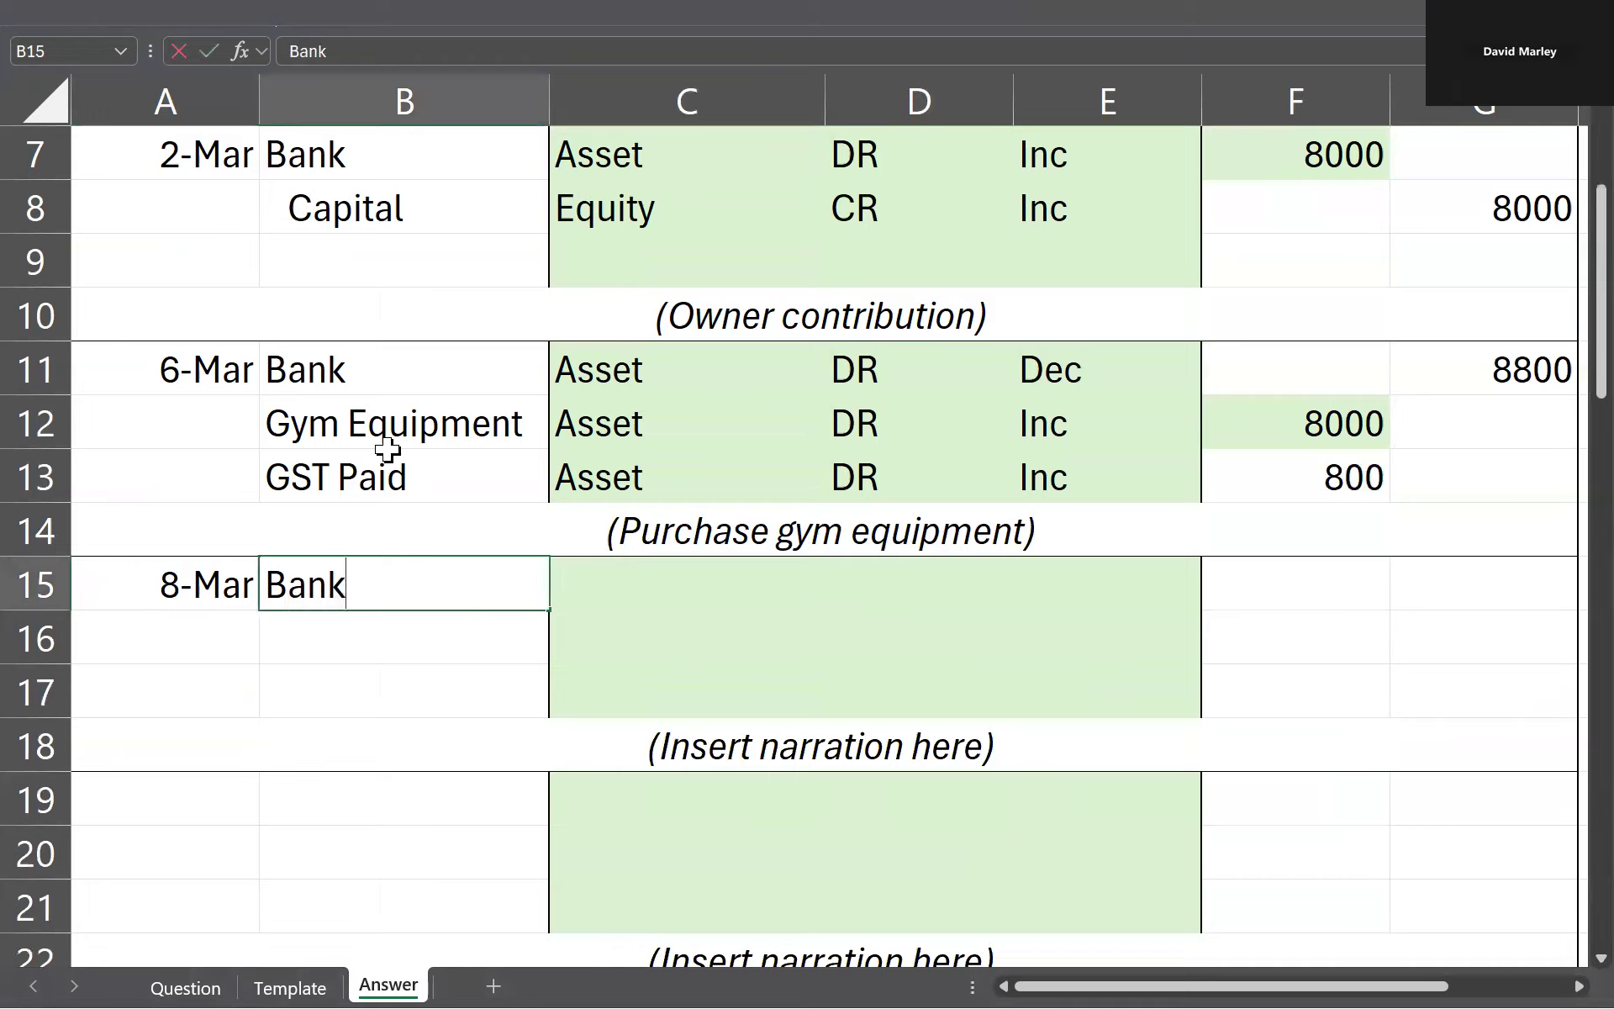
Step: Review the 6 March entry and the 8 March transaction on the Question sheet, and enter accounts Rent in B16 and GST Paid in B17
left_click(424, 377)
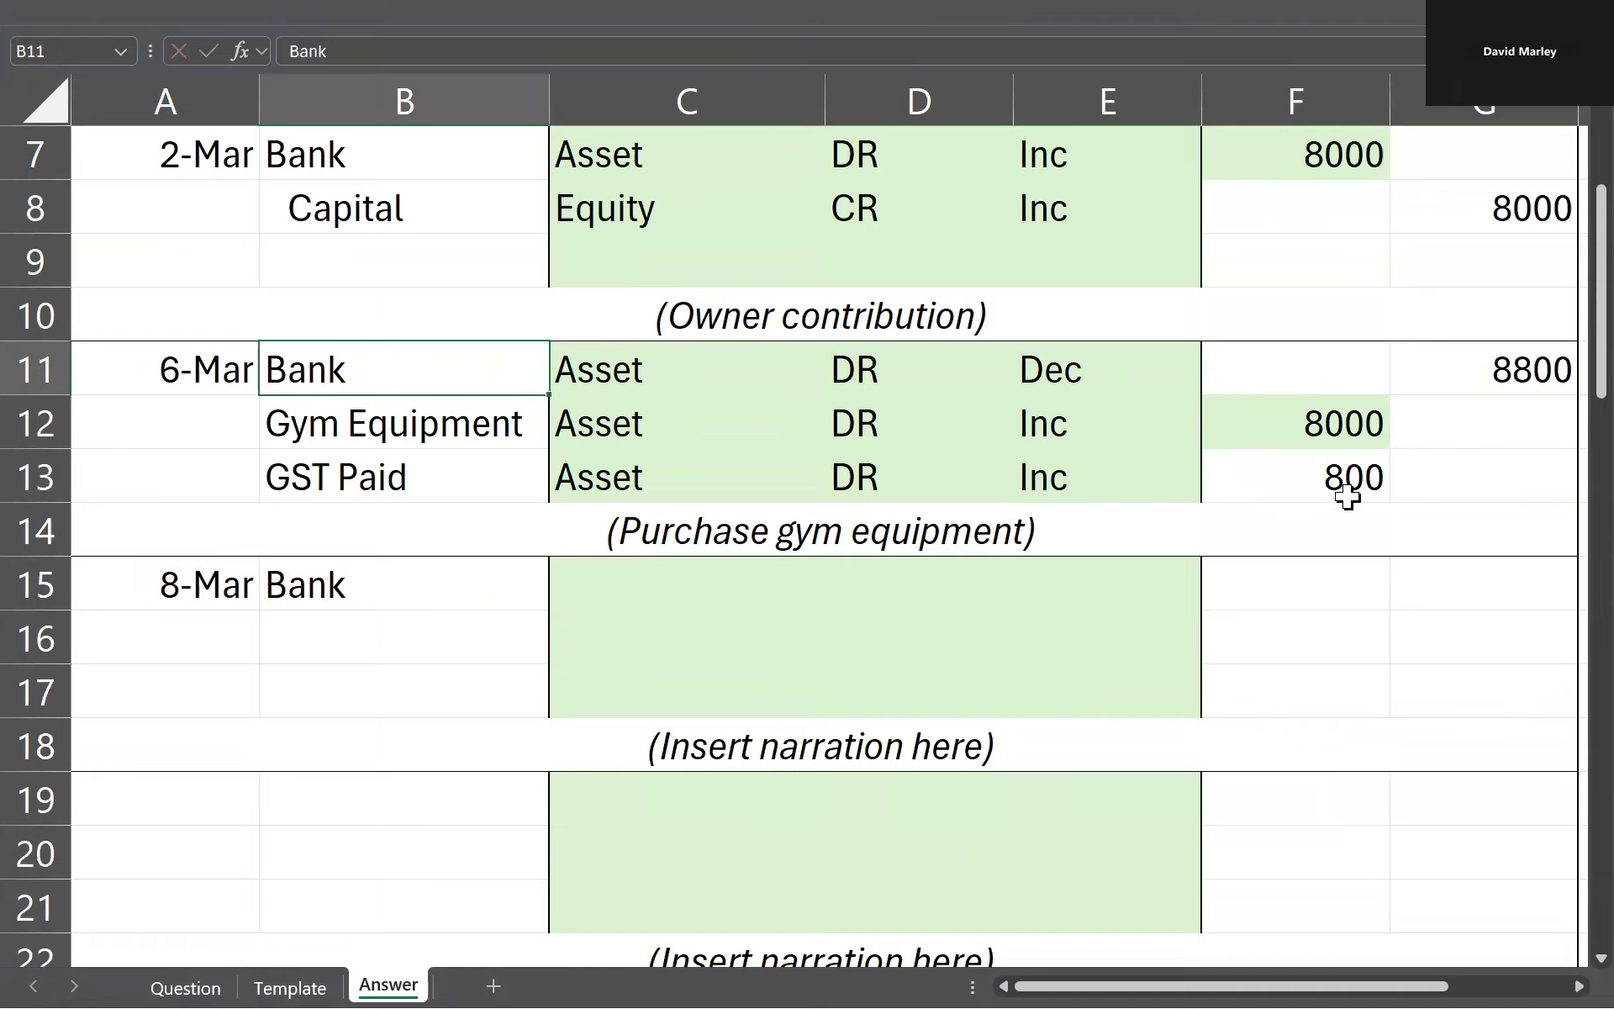
left_click(440, 622)
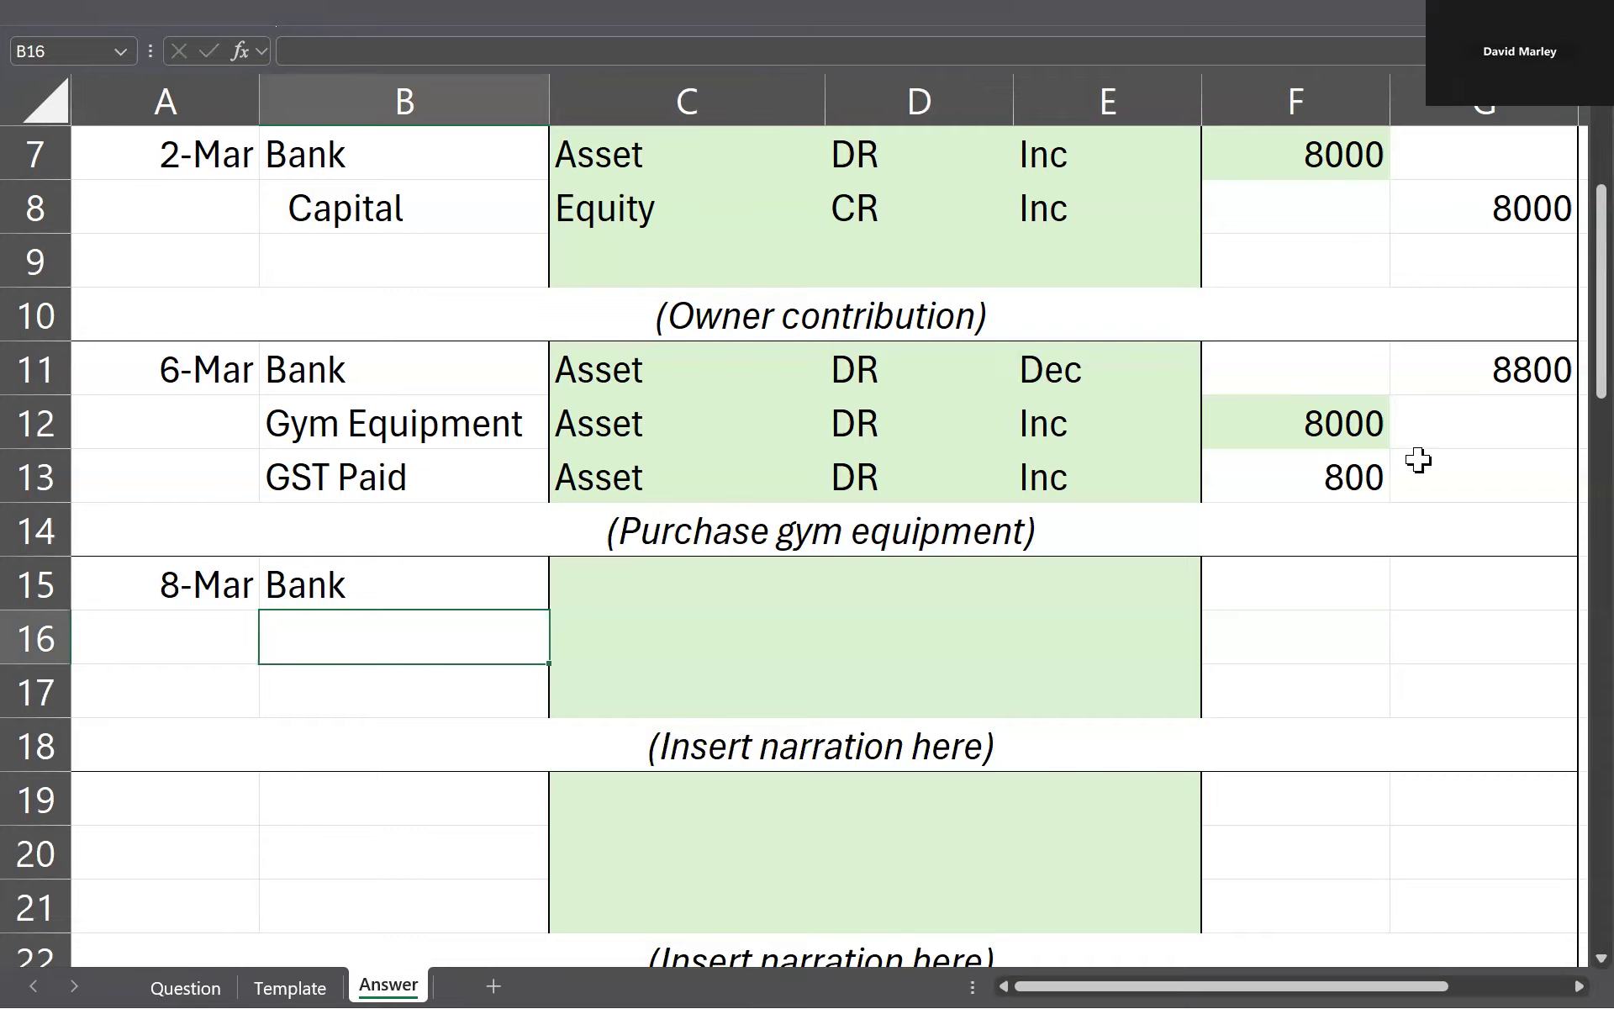
left_click(1019, 420)
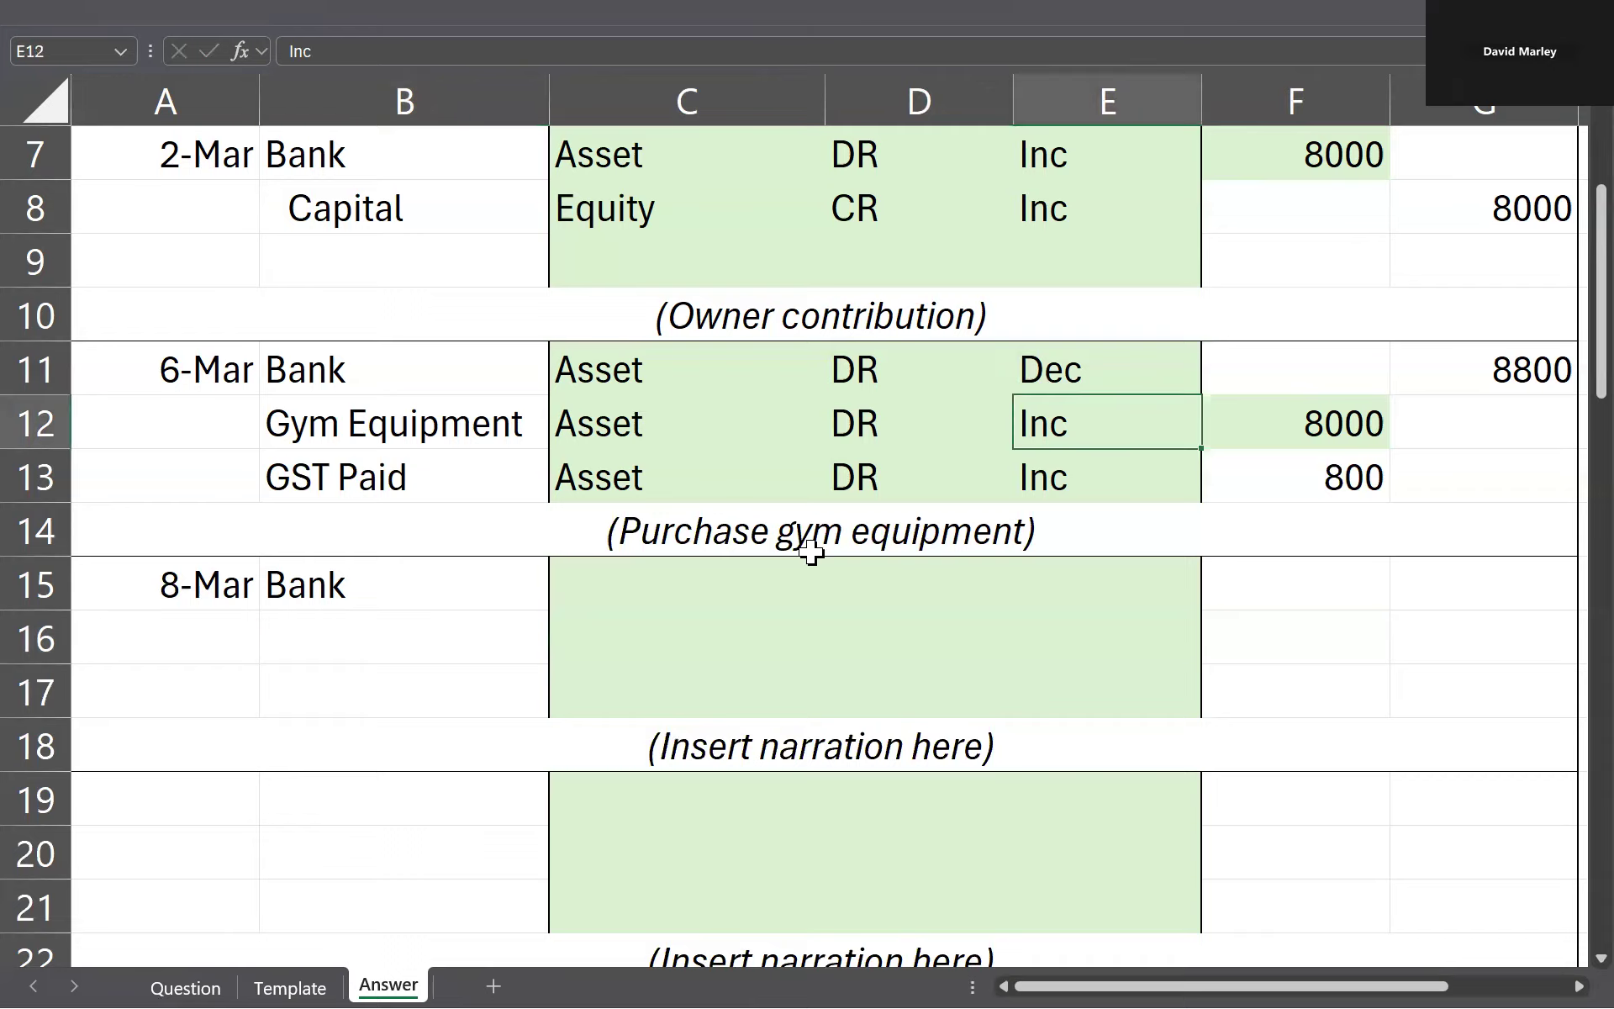
left_click(438, 628)
key("ctrl+Page_Up")
key("ctrl+Page_Up")
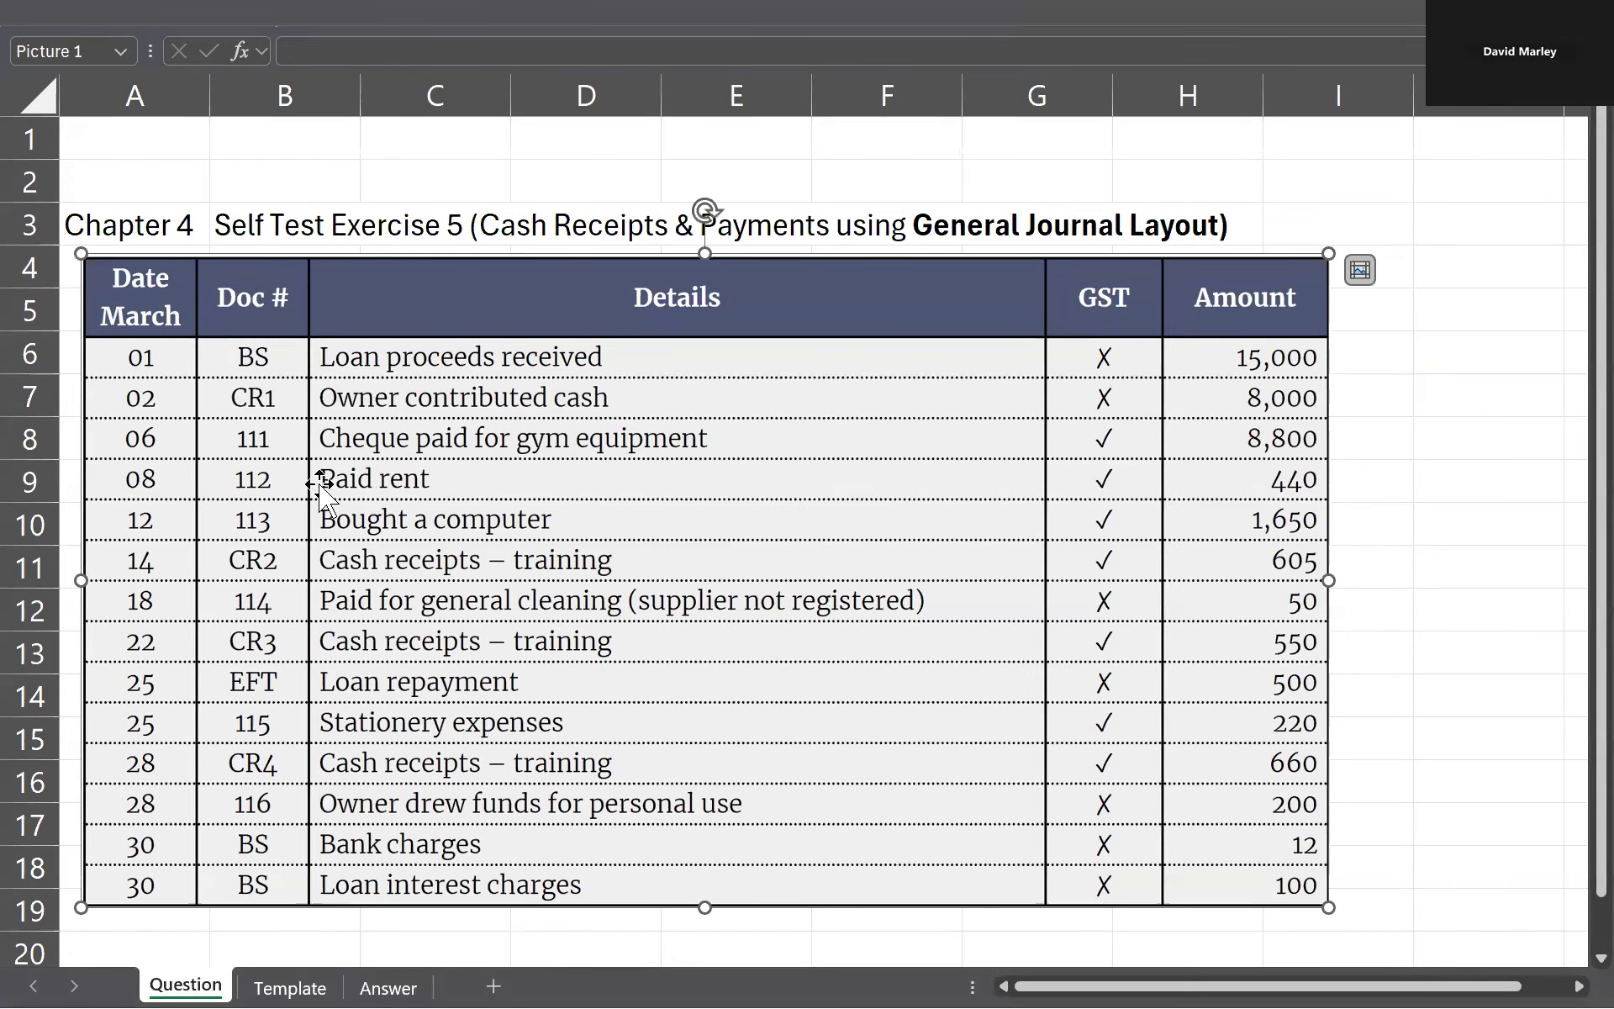
key("ctrl+Page_Down")
key("ctrl+Page_Down")
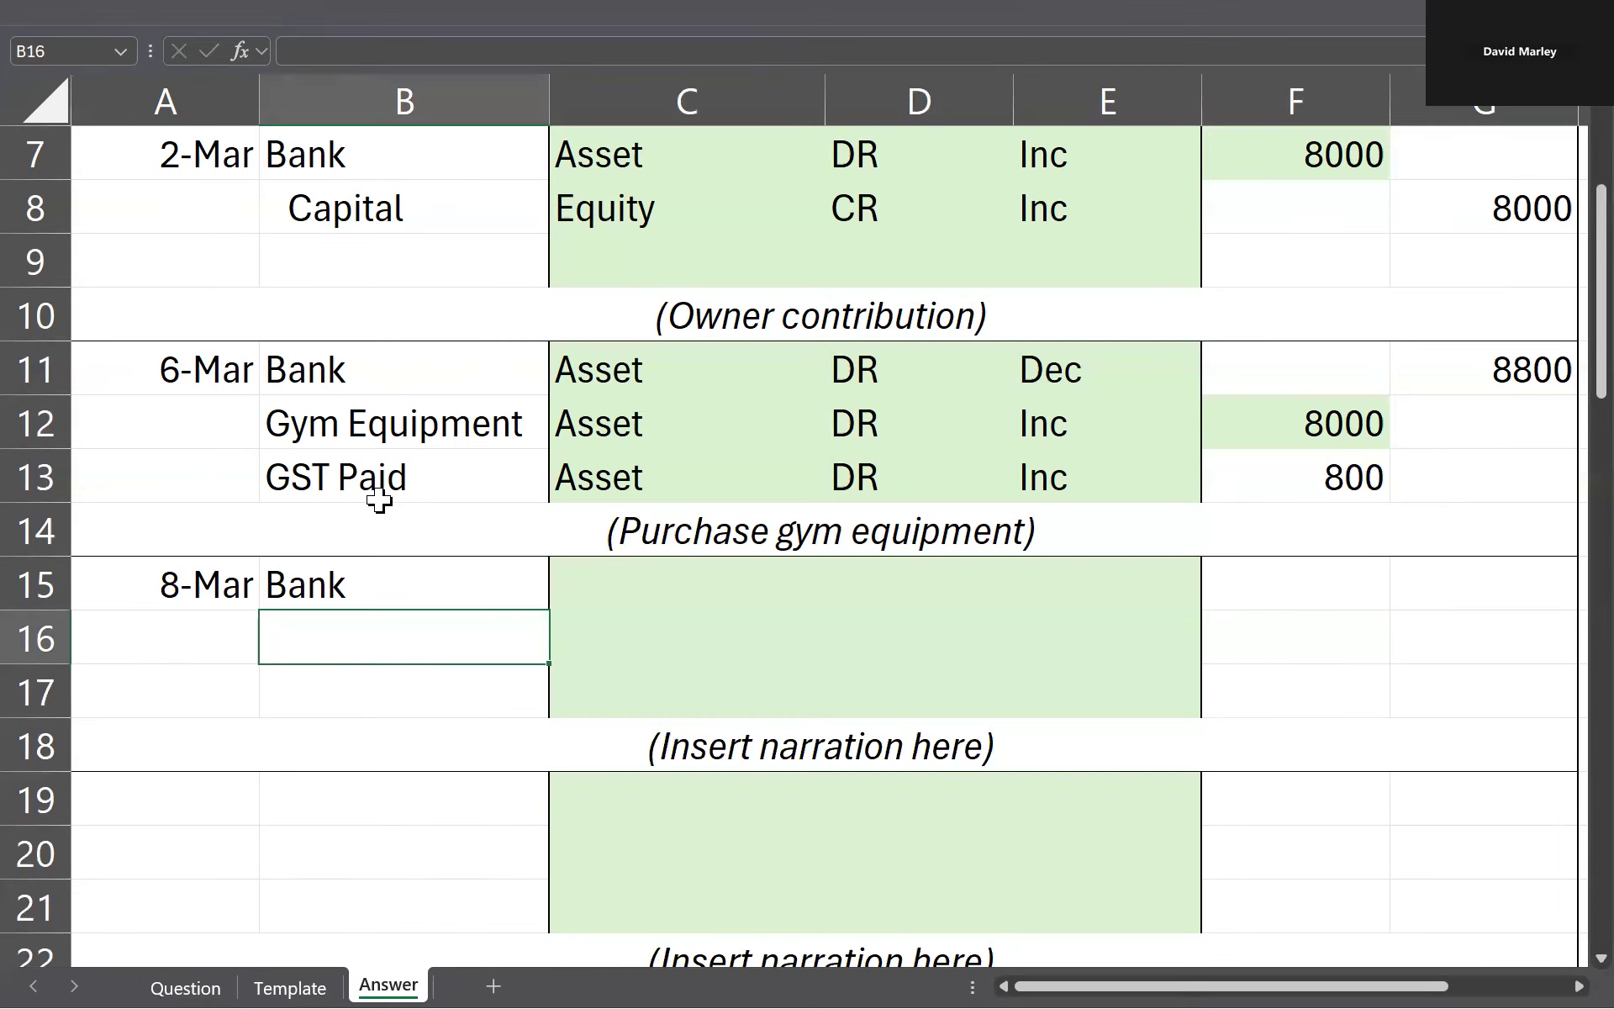
key("Down")
type("GST Paid")
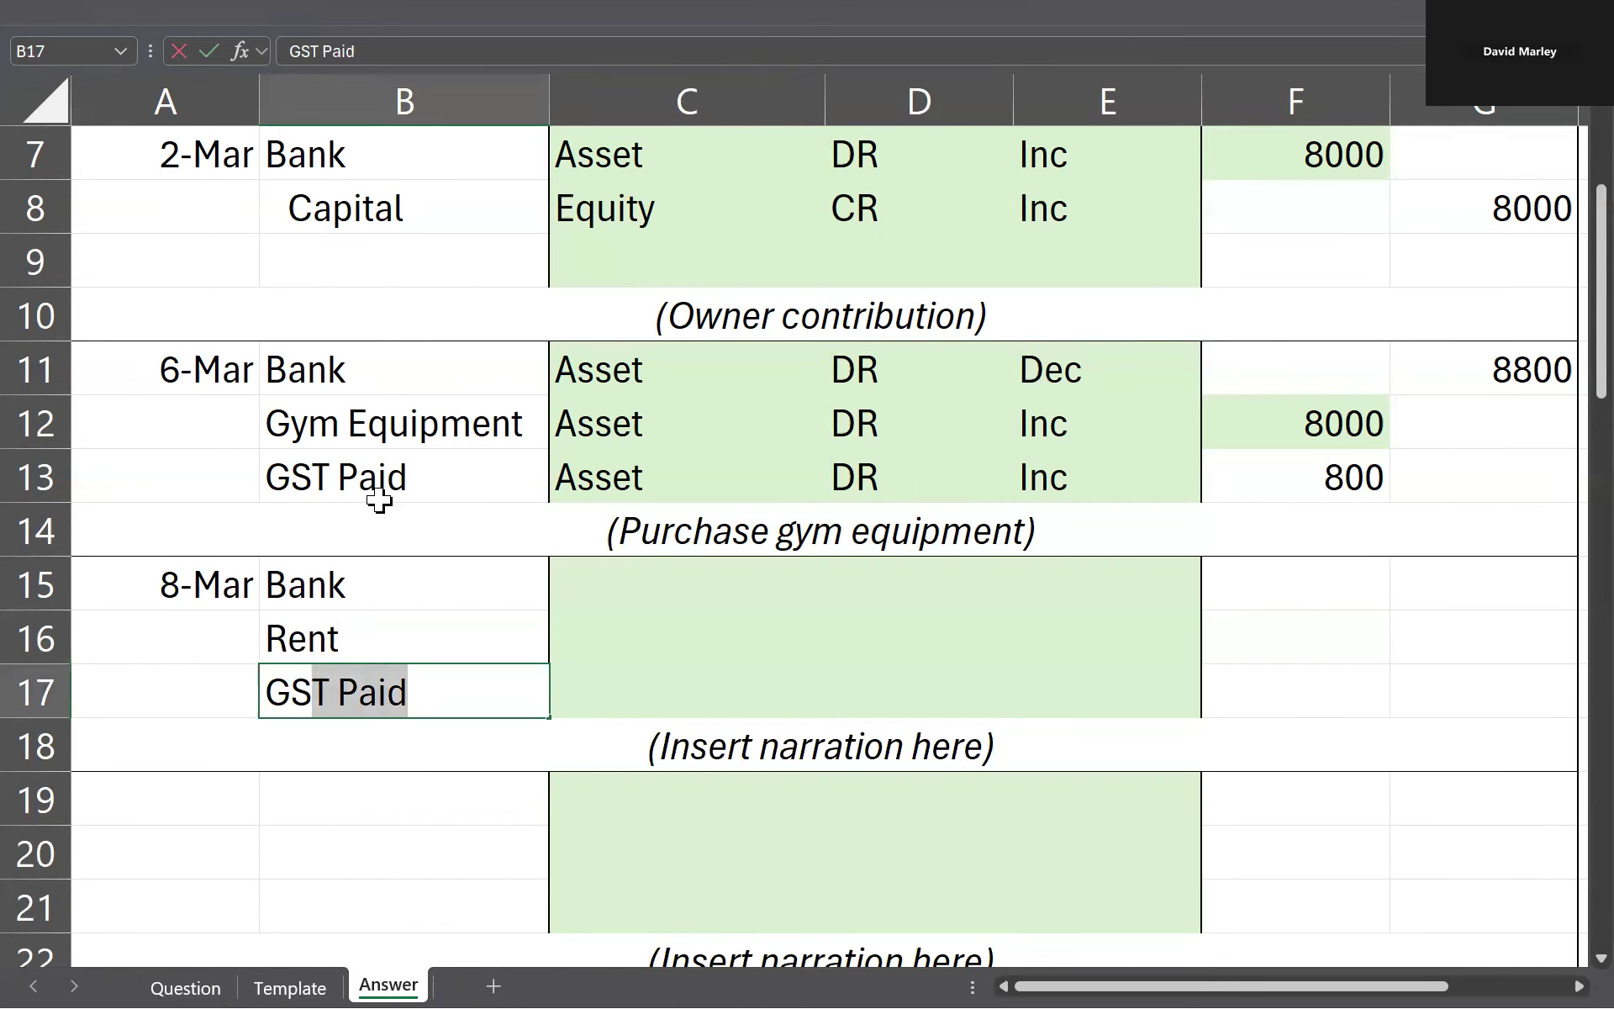
key("Tab")
Step: Fill the 8 March Bank line's type in C15 with a reference to C11
key("Left")
key("Up")
key("Up")
key("Down")
key("Down")
key("Down")
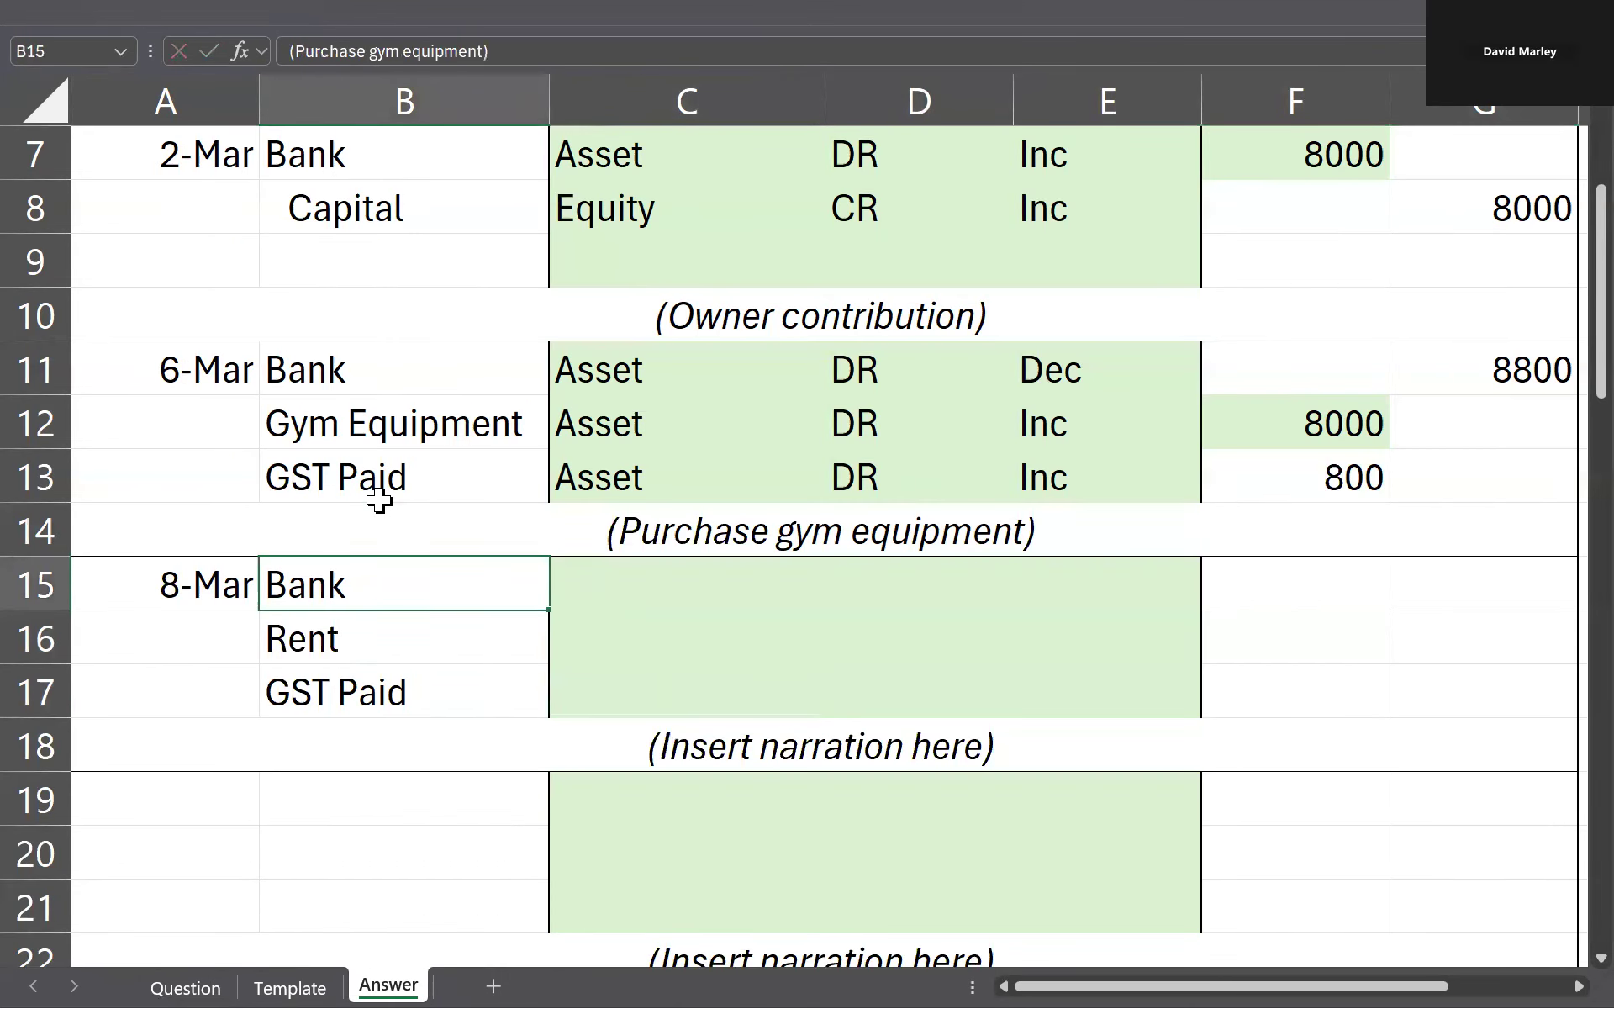
key("Right")
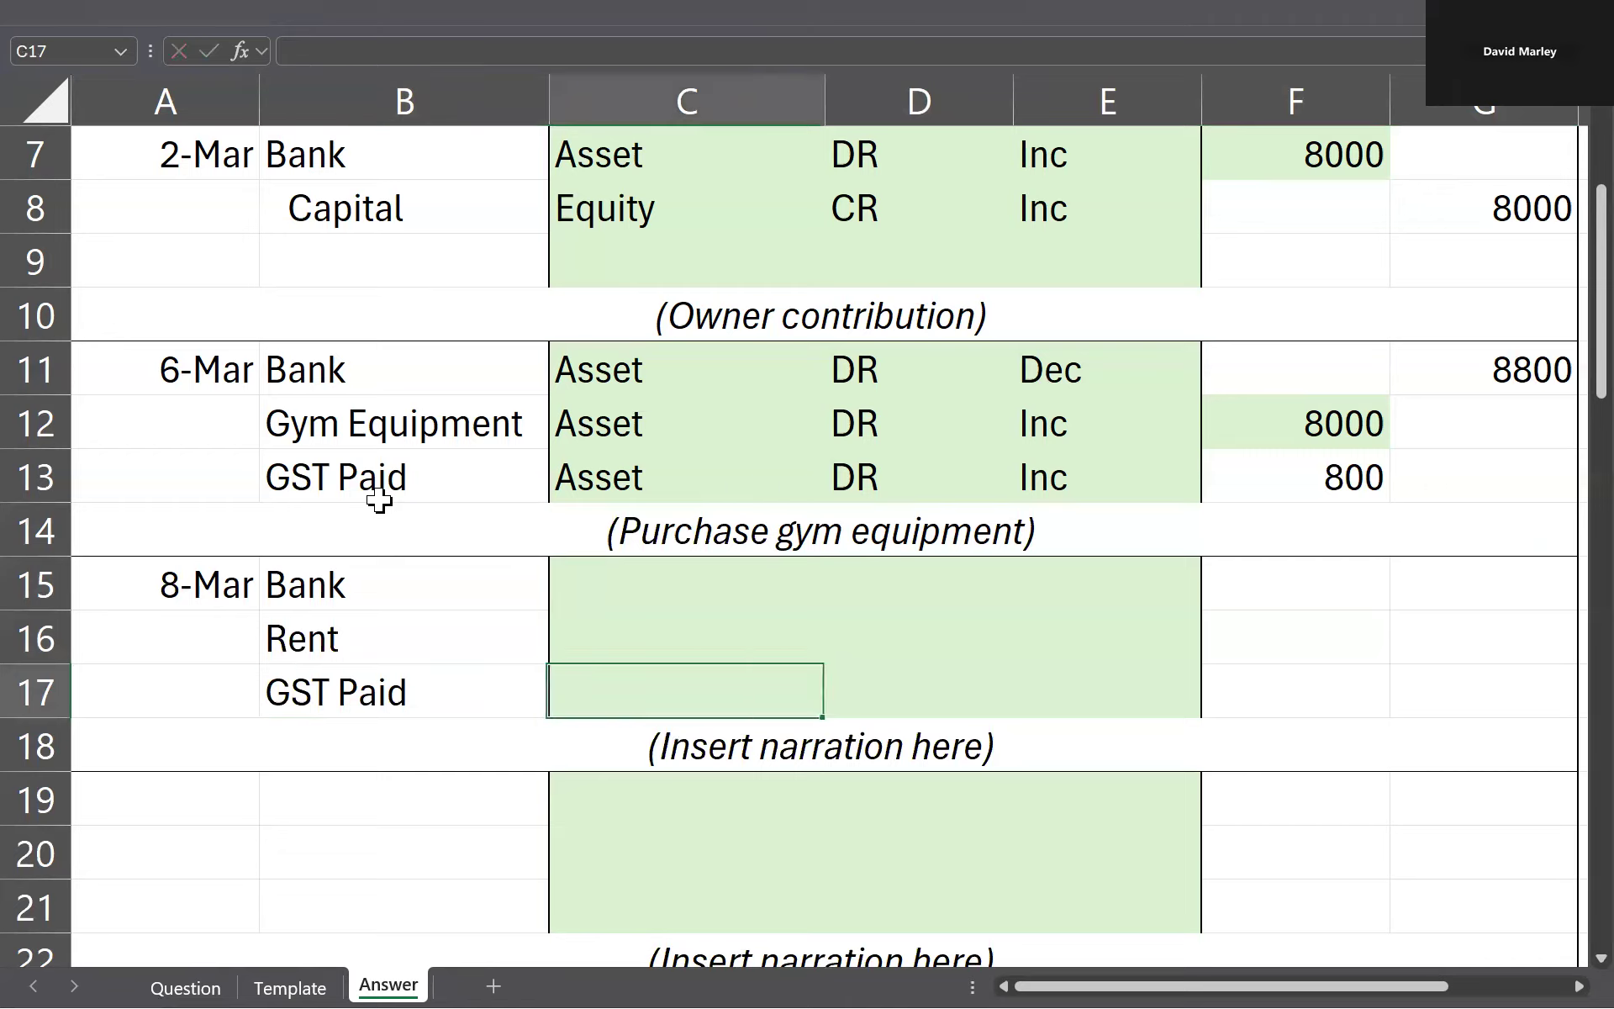
key("Up")
key("Up")
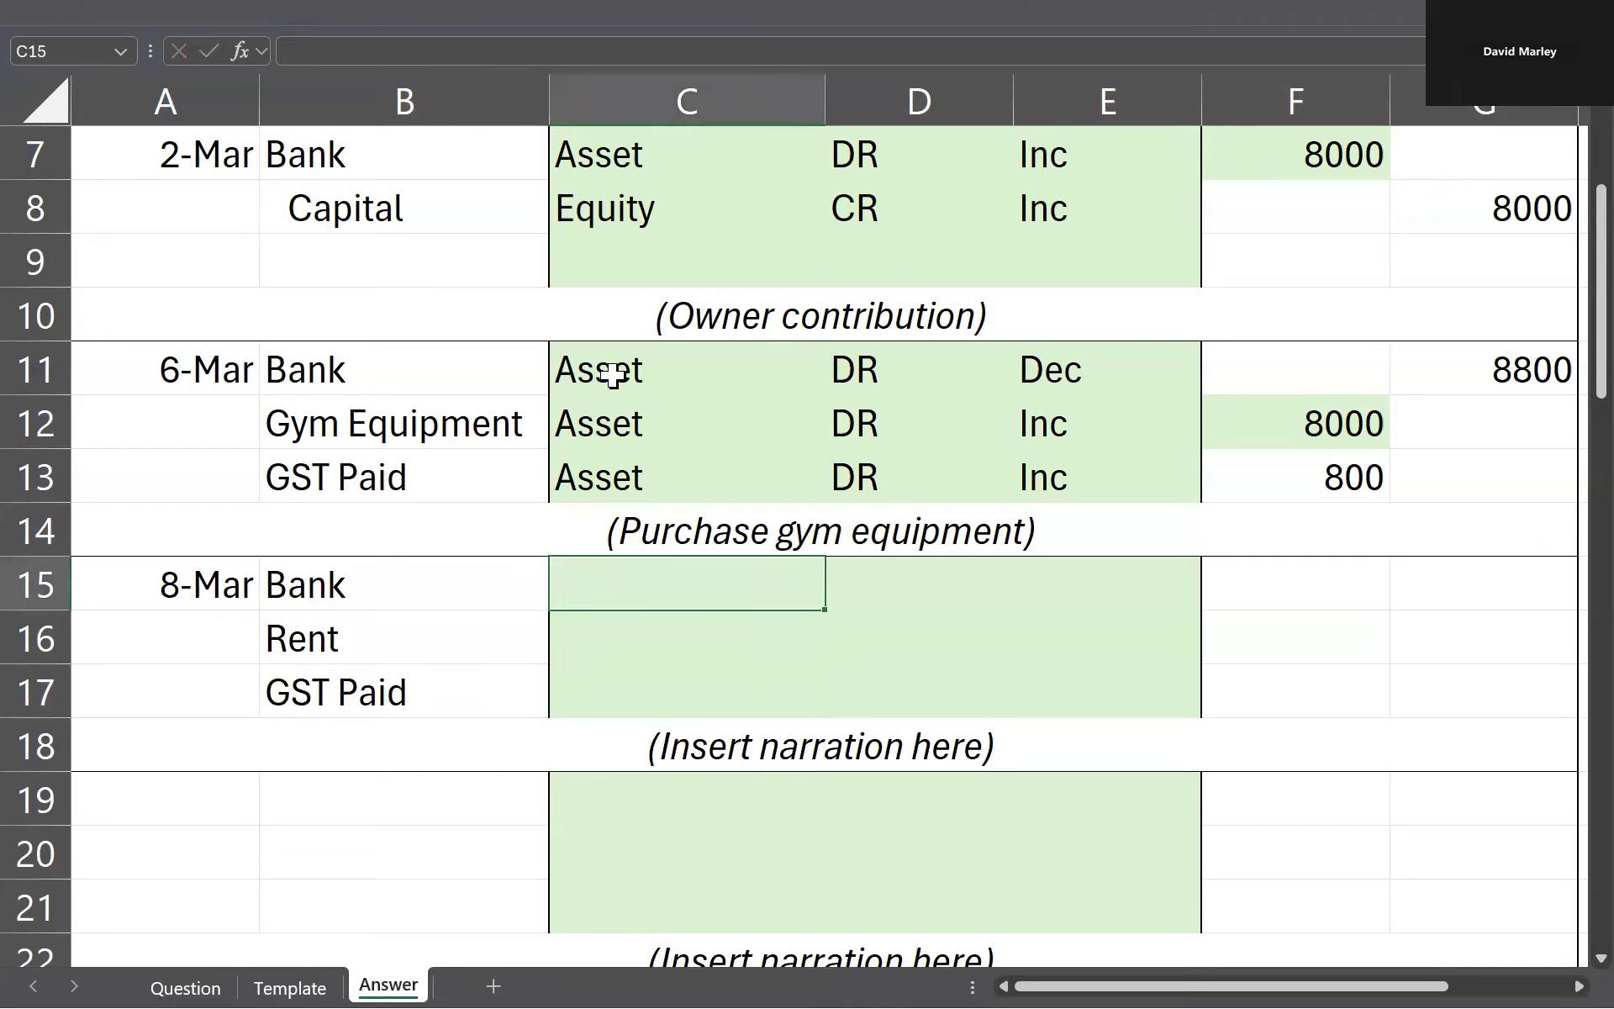
type("=")
left_click(735, 359)
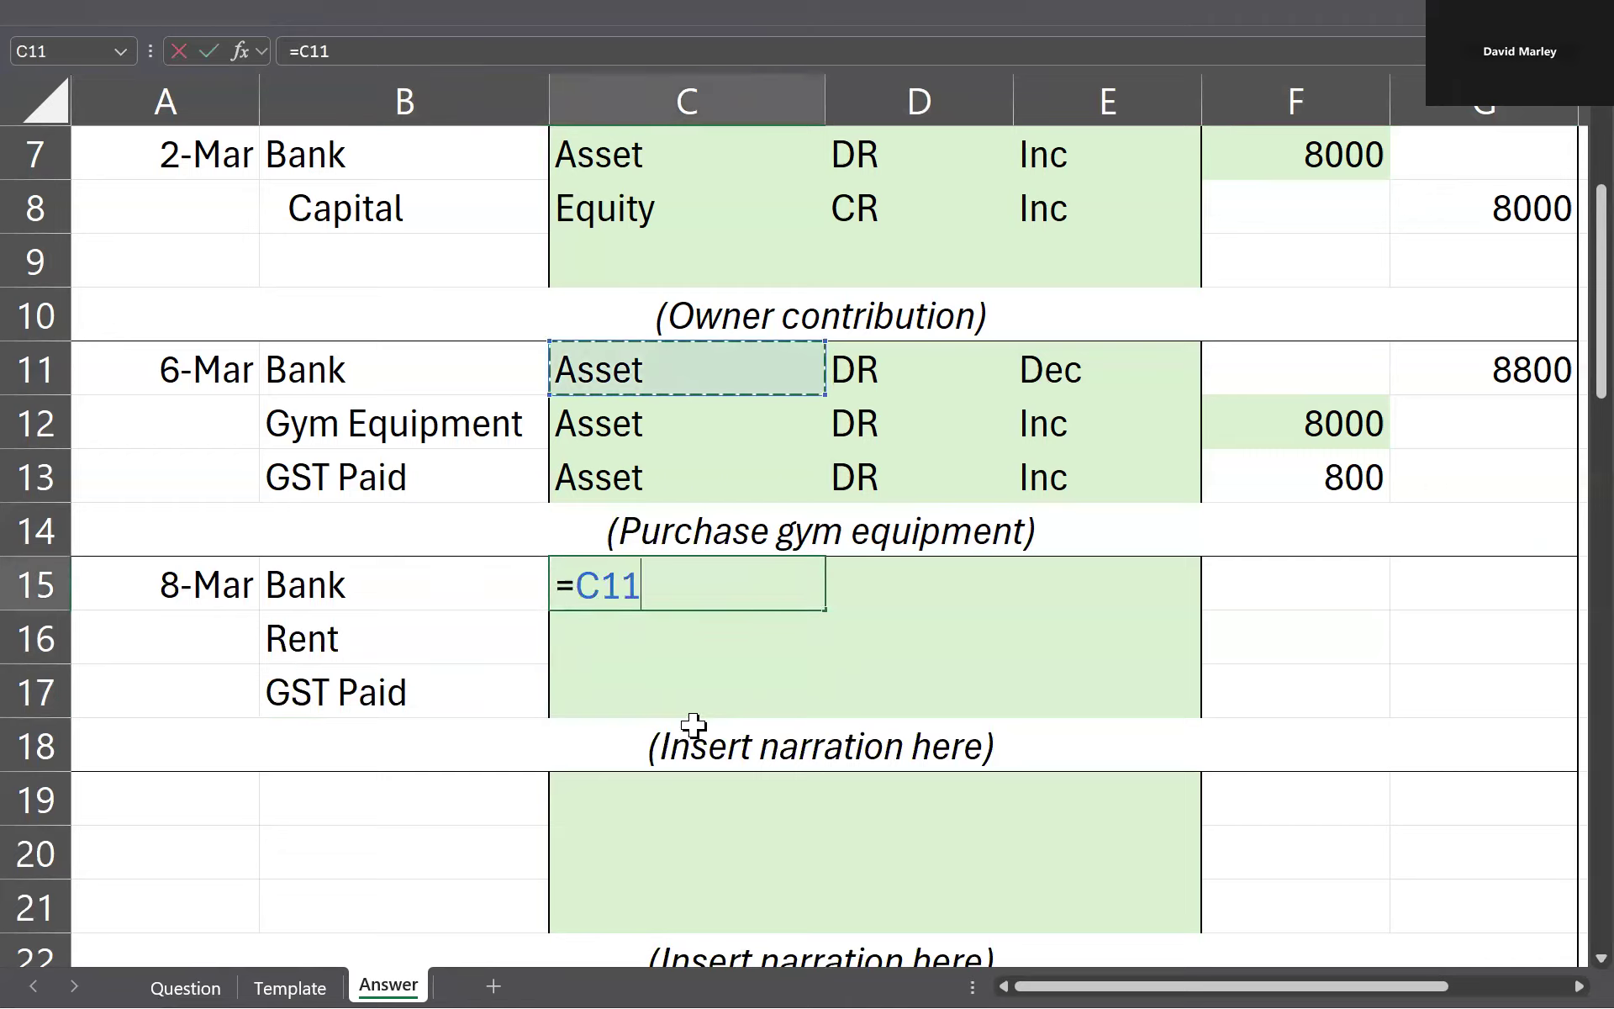
key("Return")
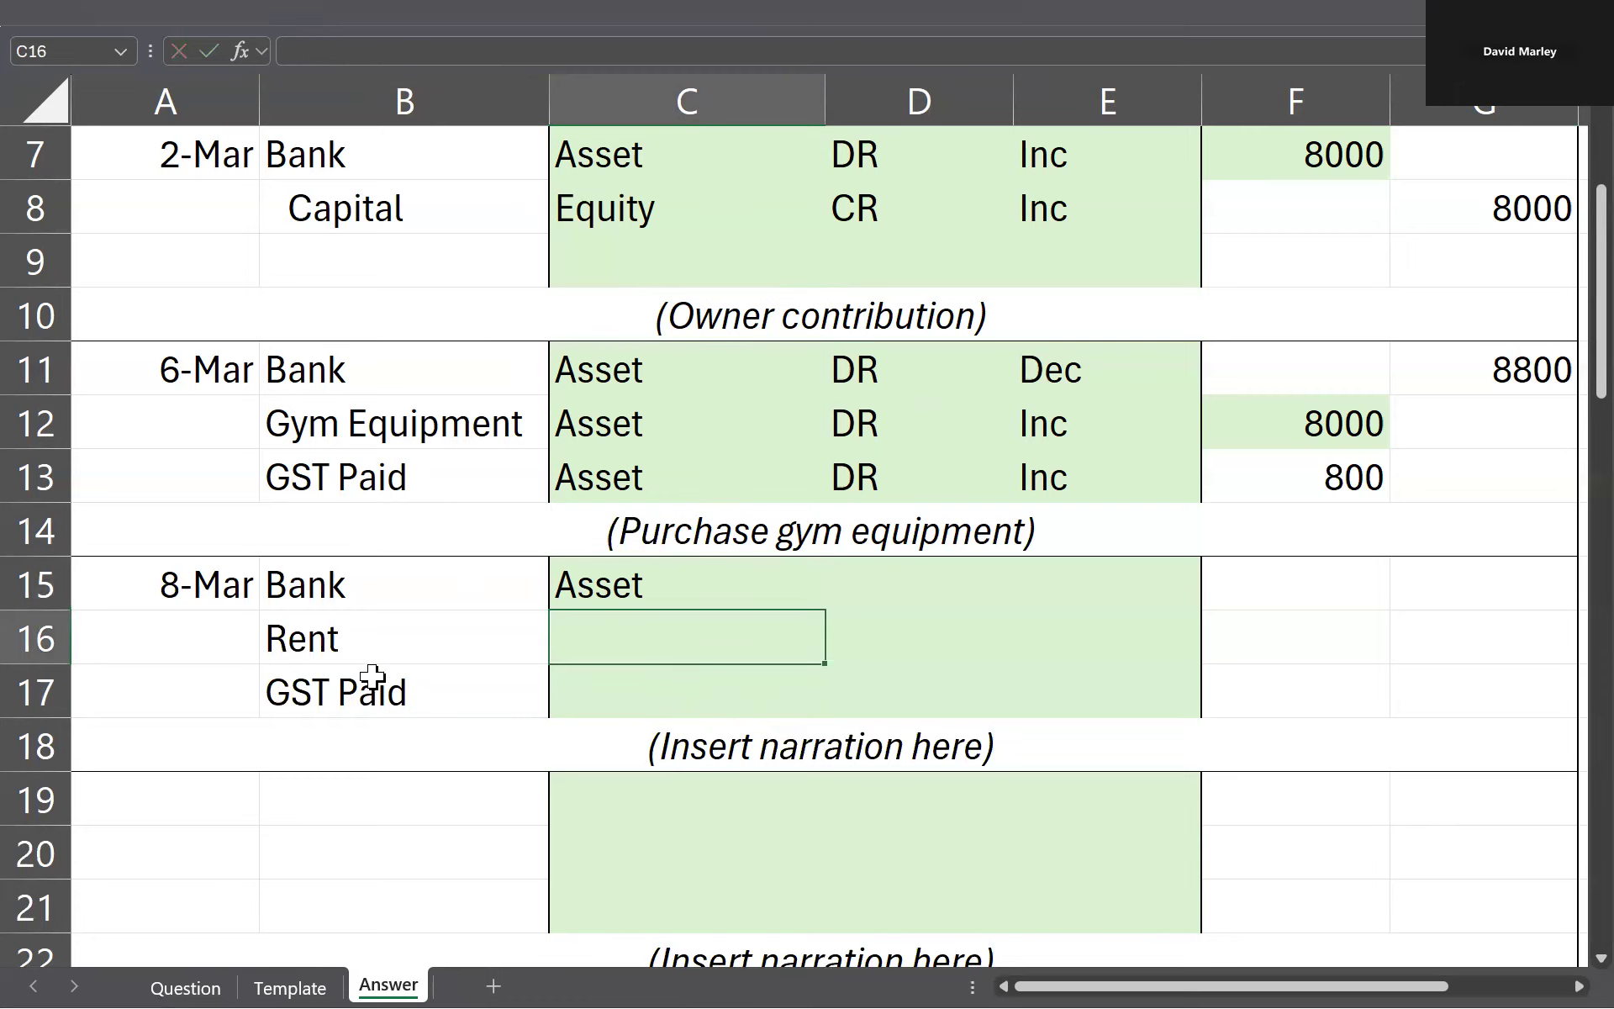
Step: Fill the GST Paid line's type in C17 with a reference to C13
scroll(423, 286, "up", 2)
scroll(421, 663, "down", 2)
left_click(558, 706)
type("=")
left_click(602, 494)
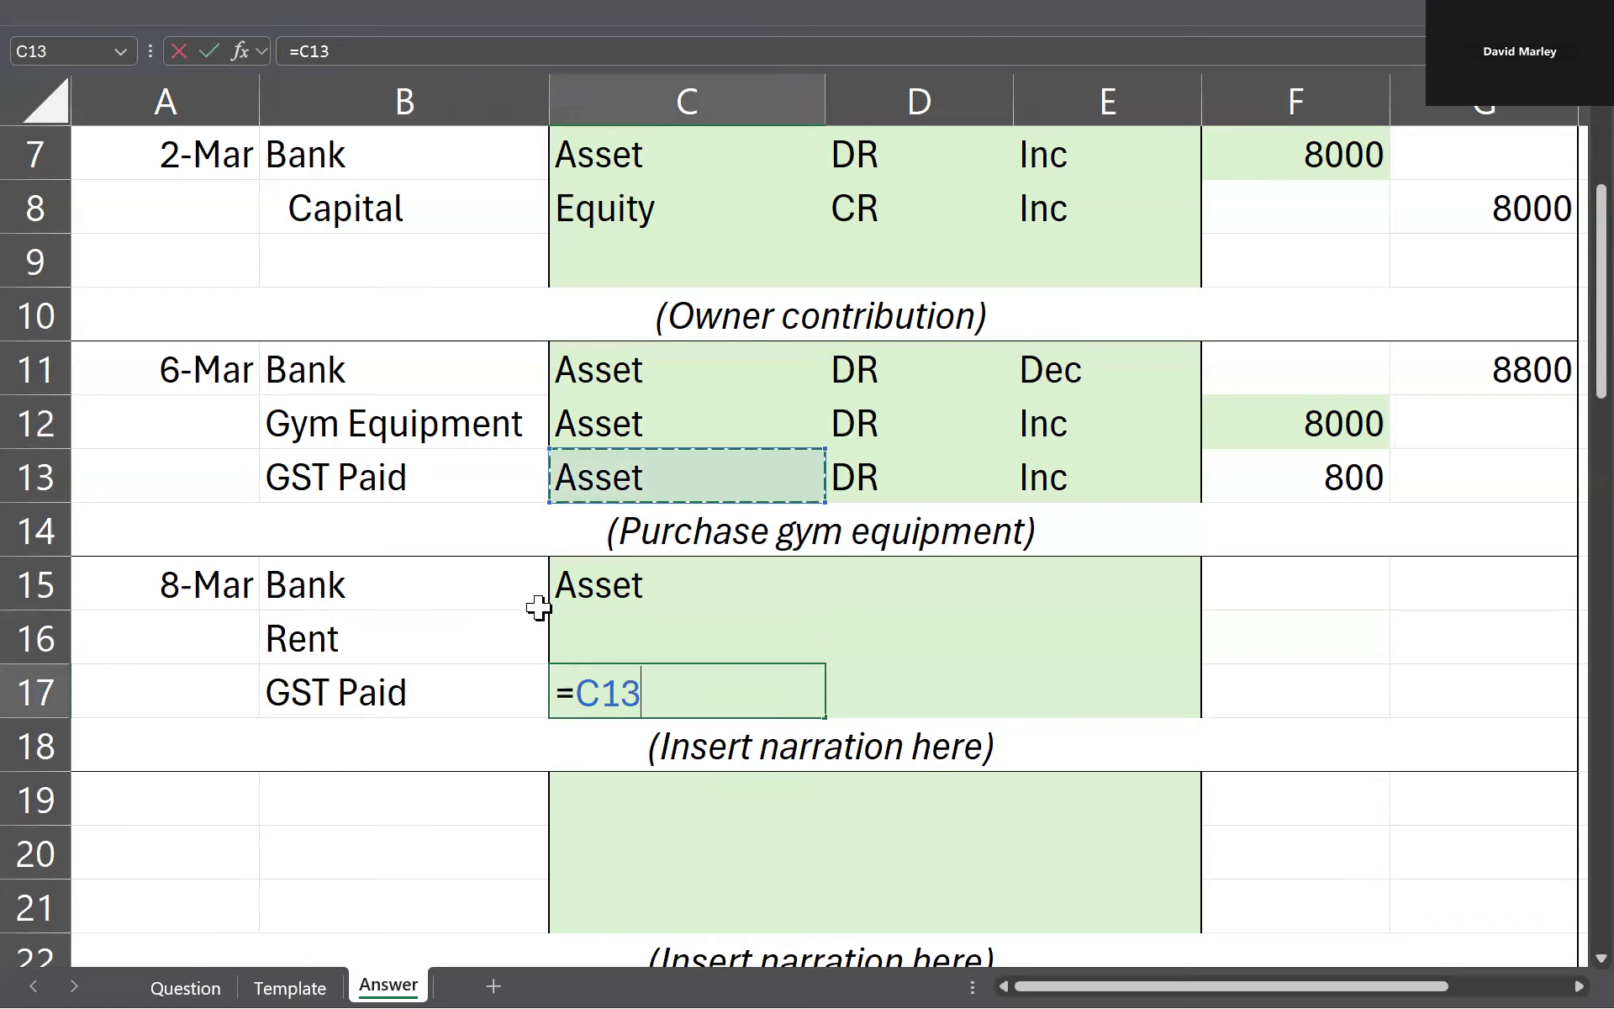
key("Return")
Step: Freeze the two header rows above row 3 on the Answer sheet and check them while moving through the journal
left_click(623, 638)
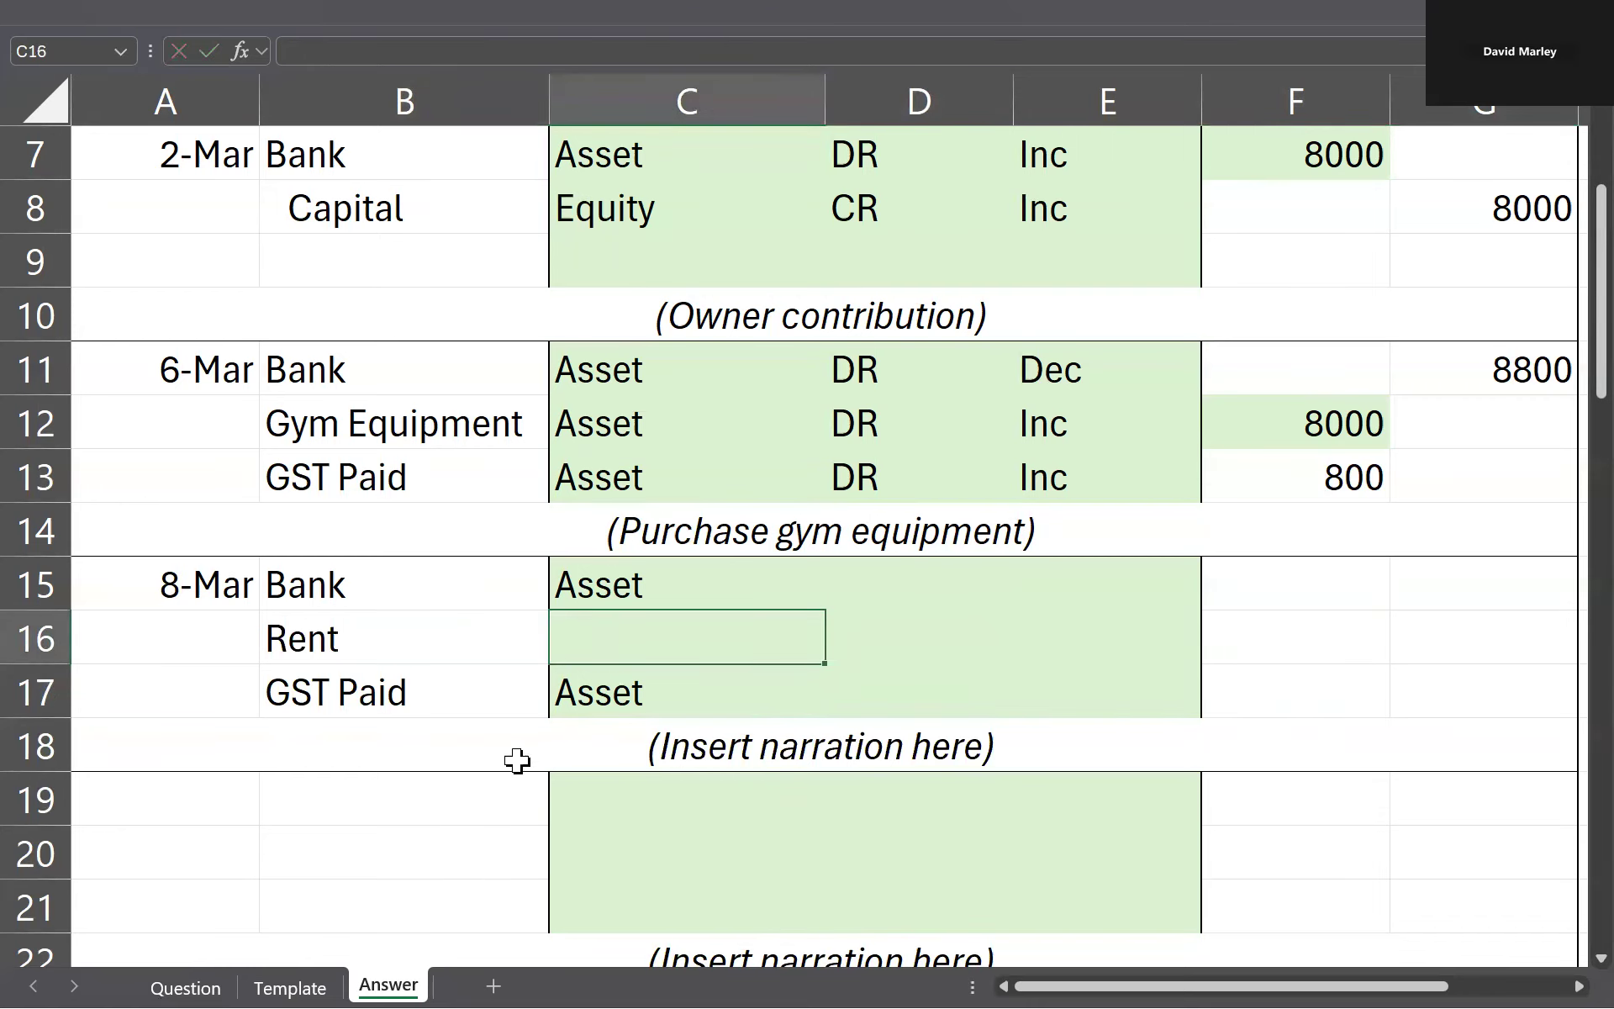
scroll(594, 652, "up", 2)
left_click(48, 255)
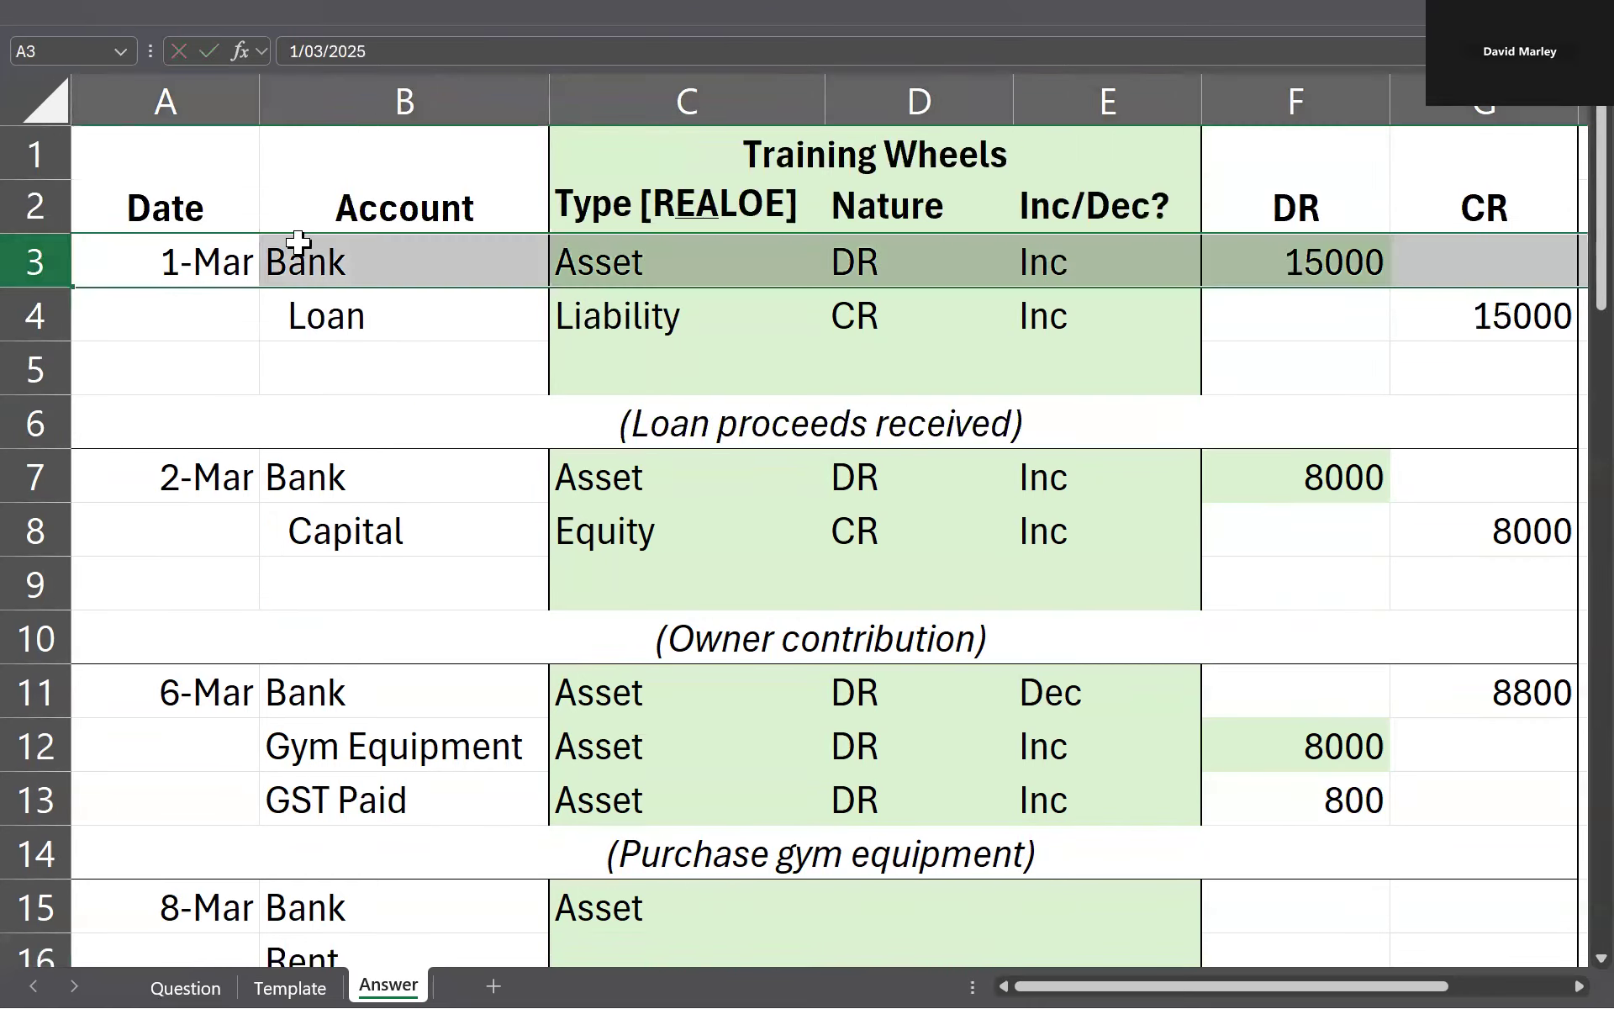
left_click(720, 8)
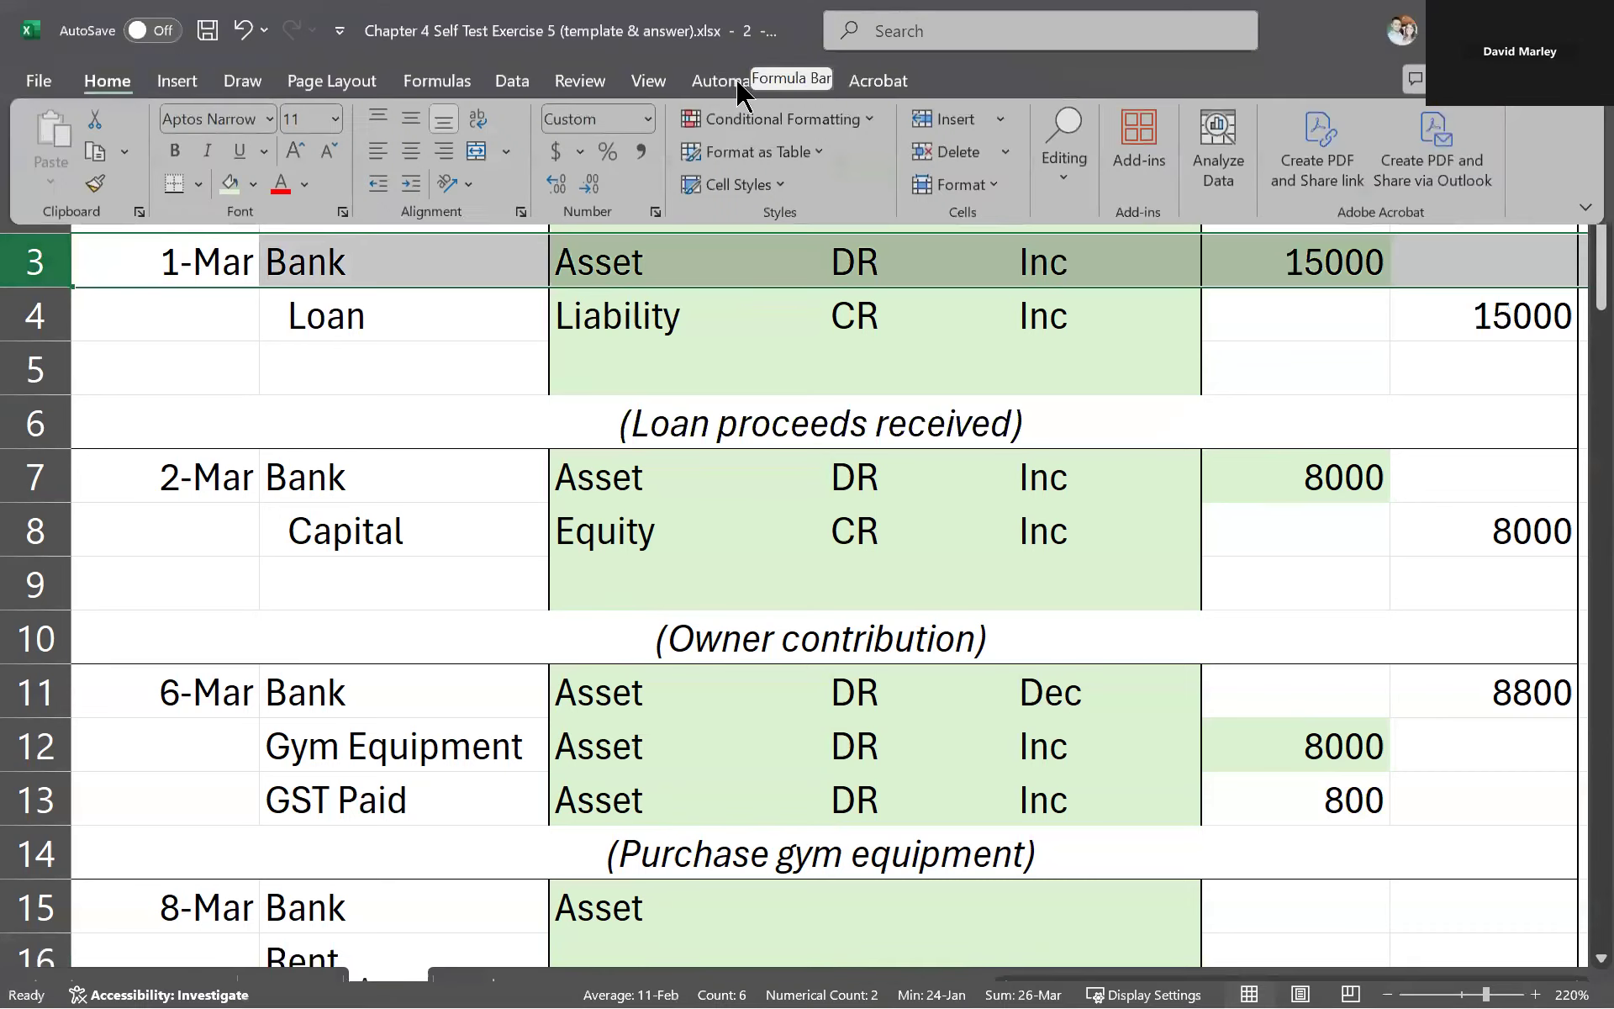
left_click(649, 80)
left_click(1078, 185)
left_click(1066, 240)
left_click(589, 324)
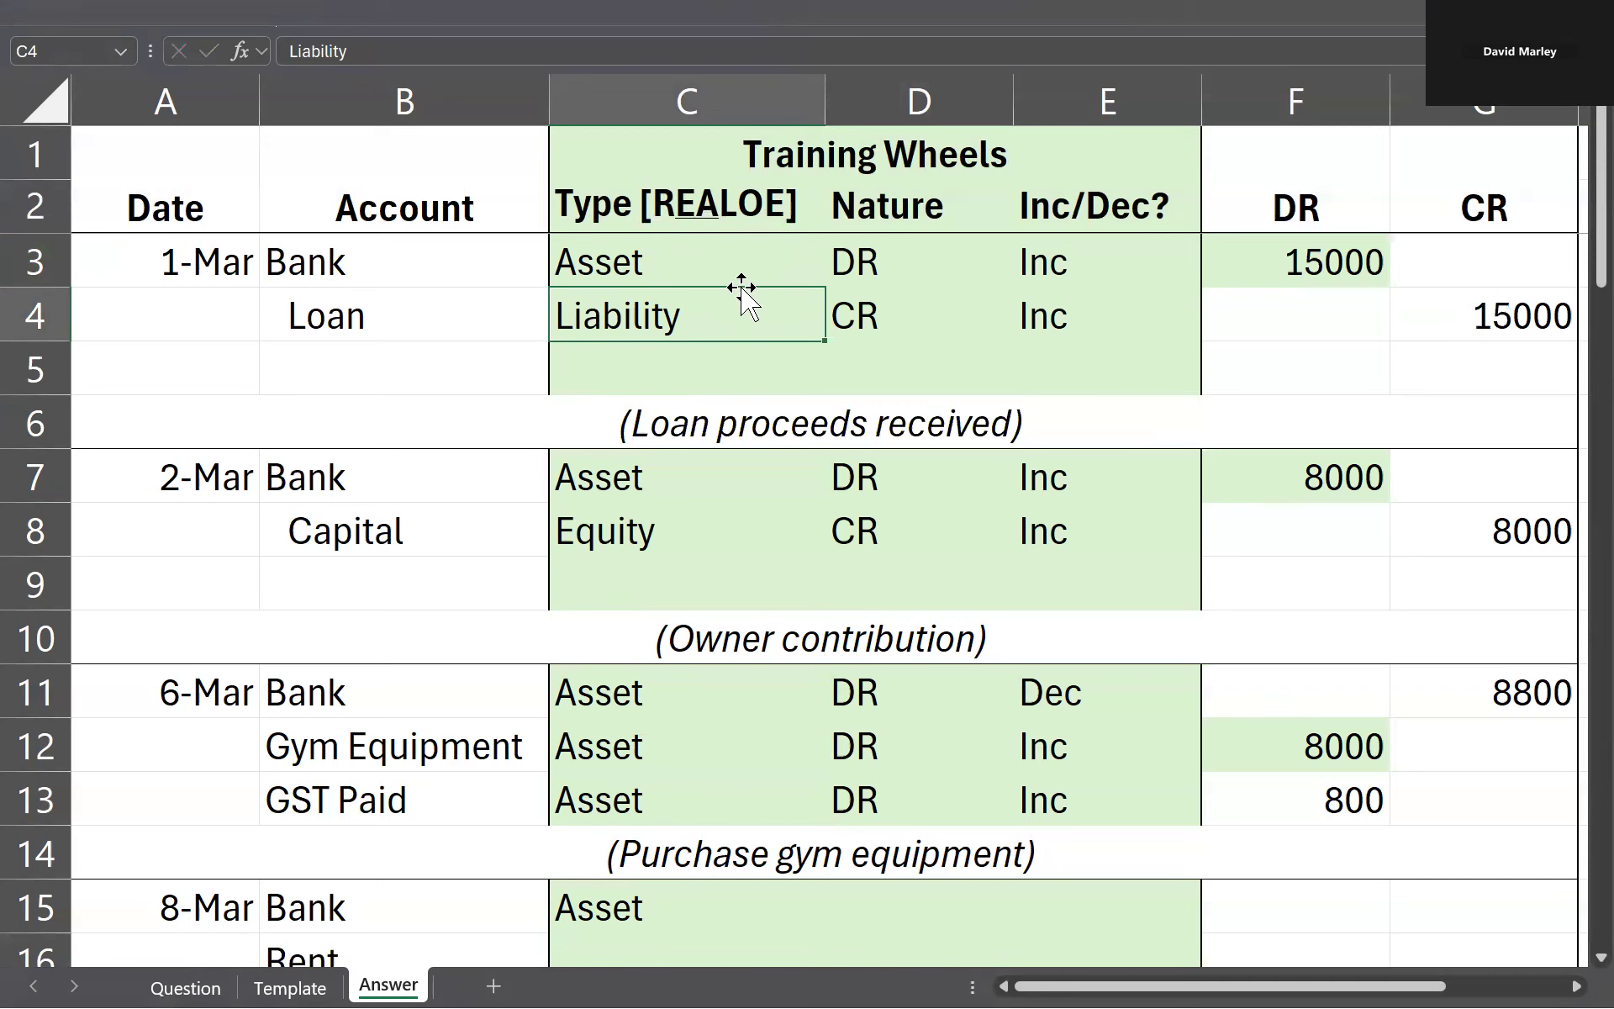
scroll(733, 290, "down", 3)
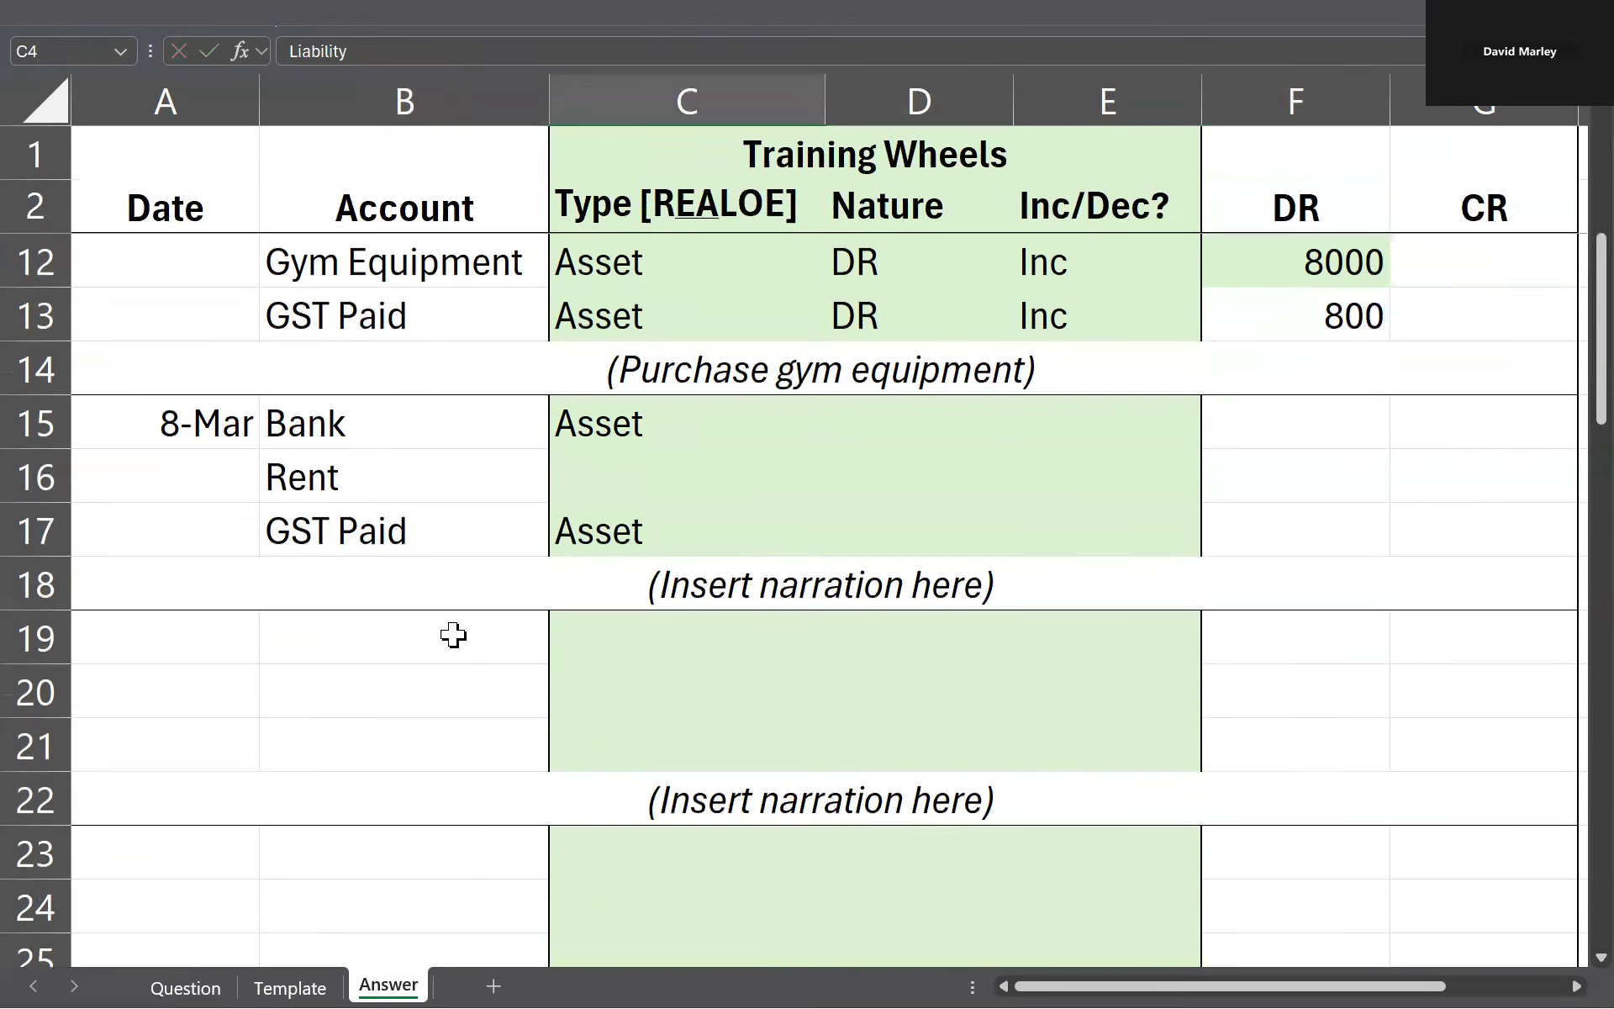
scroll(470, 657, "up", 3)
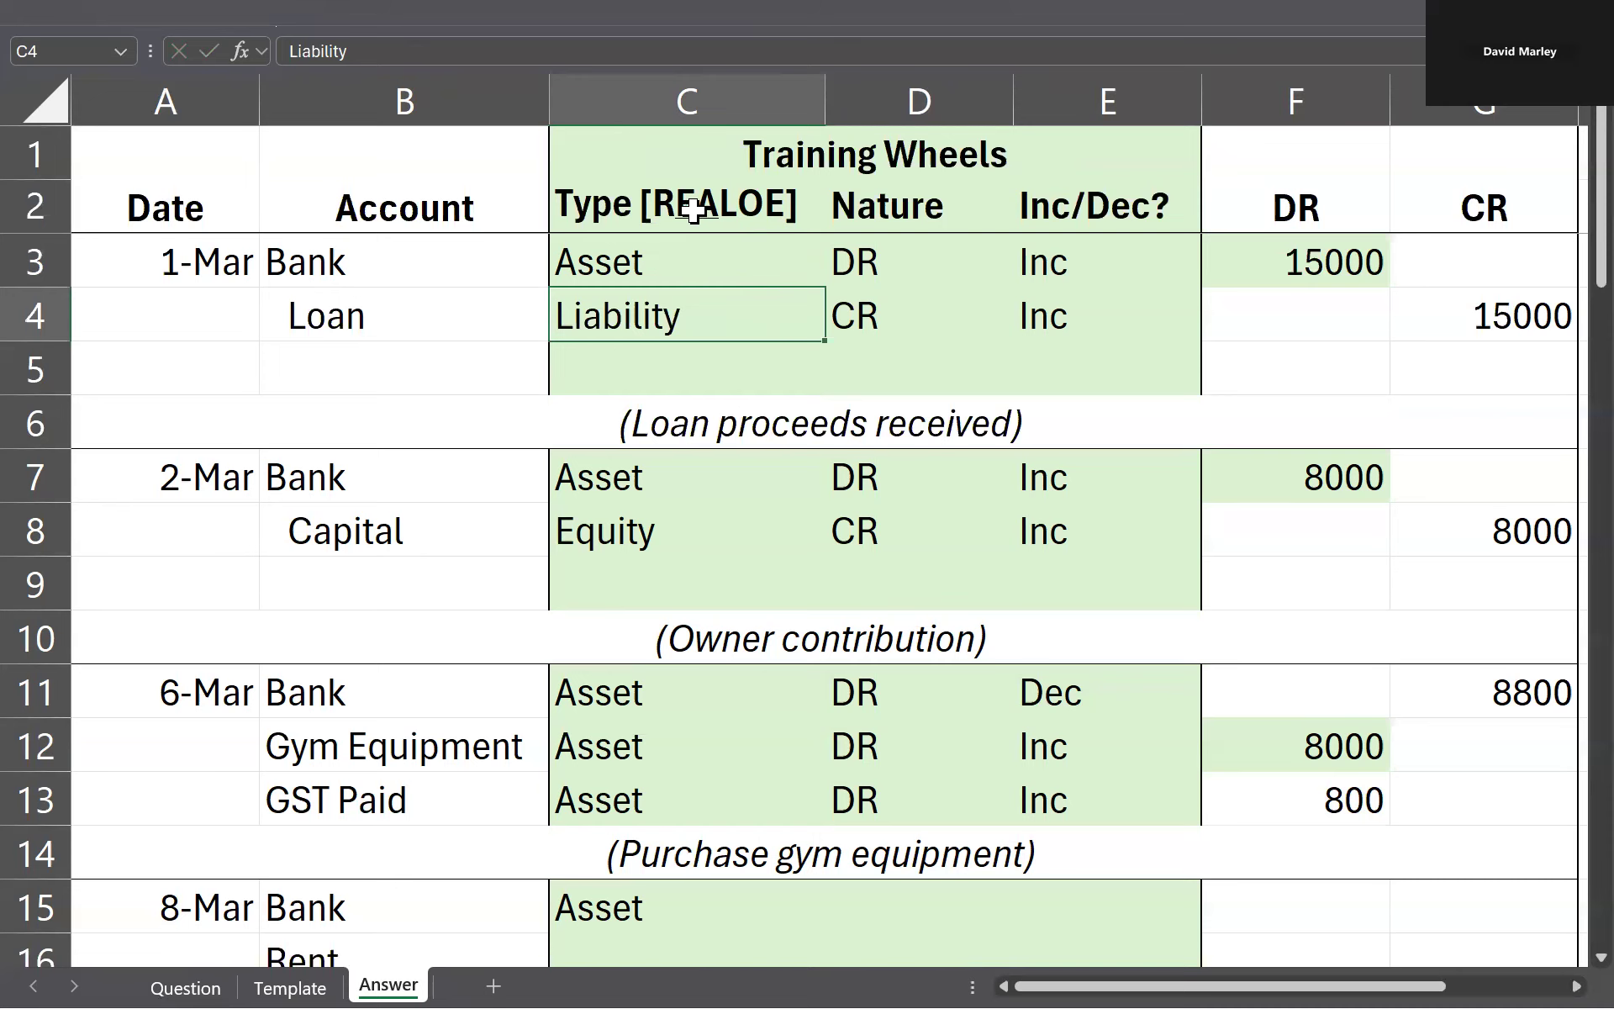
Step: Classify the Rent line as type Expense in C16 and review the types in C15:C17
scroll(685, 335, "down", 4)
scroll(392, 475, "up", 1)
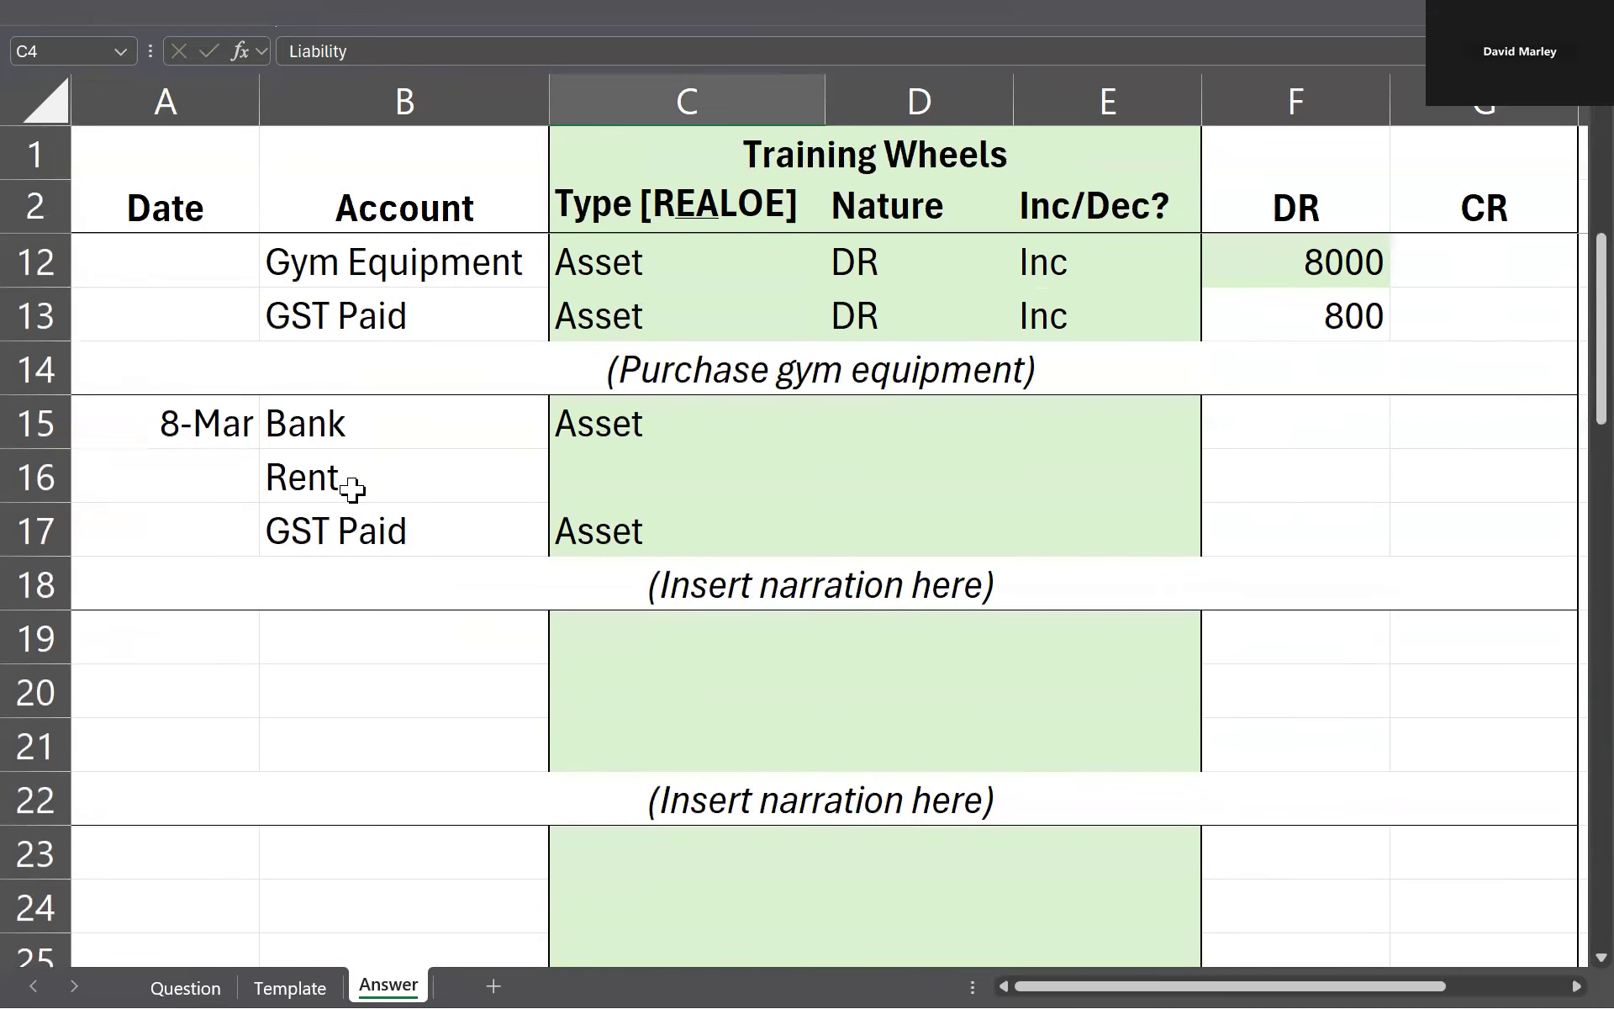
left_click(353, 481)
left_click(589, 472)
type("Expense")
key("Up")
key("shift+Down")
key("shift+Down")
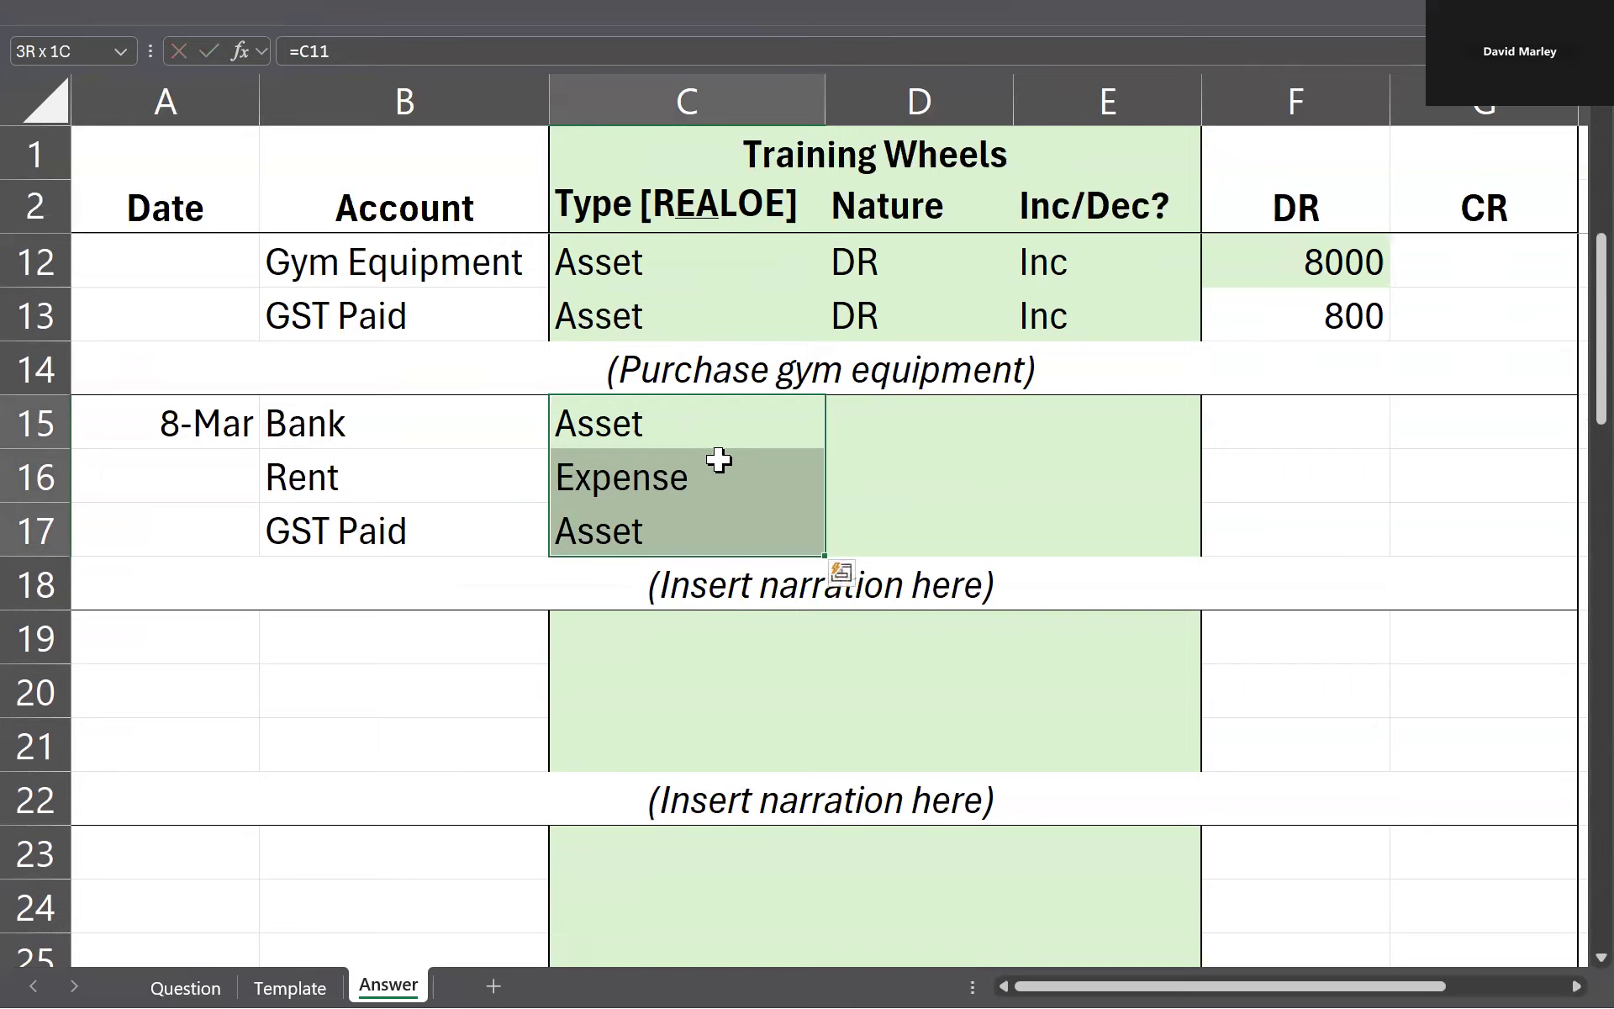
Step: Enter nature DR for the Bank, Rent and GST Paid lines in D15:D17
left_click(908, 423)
type("DR")
key("Return")
type("DR")
key("Return")
type("DR")
left_click(870, 467)
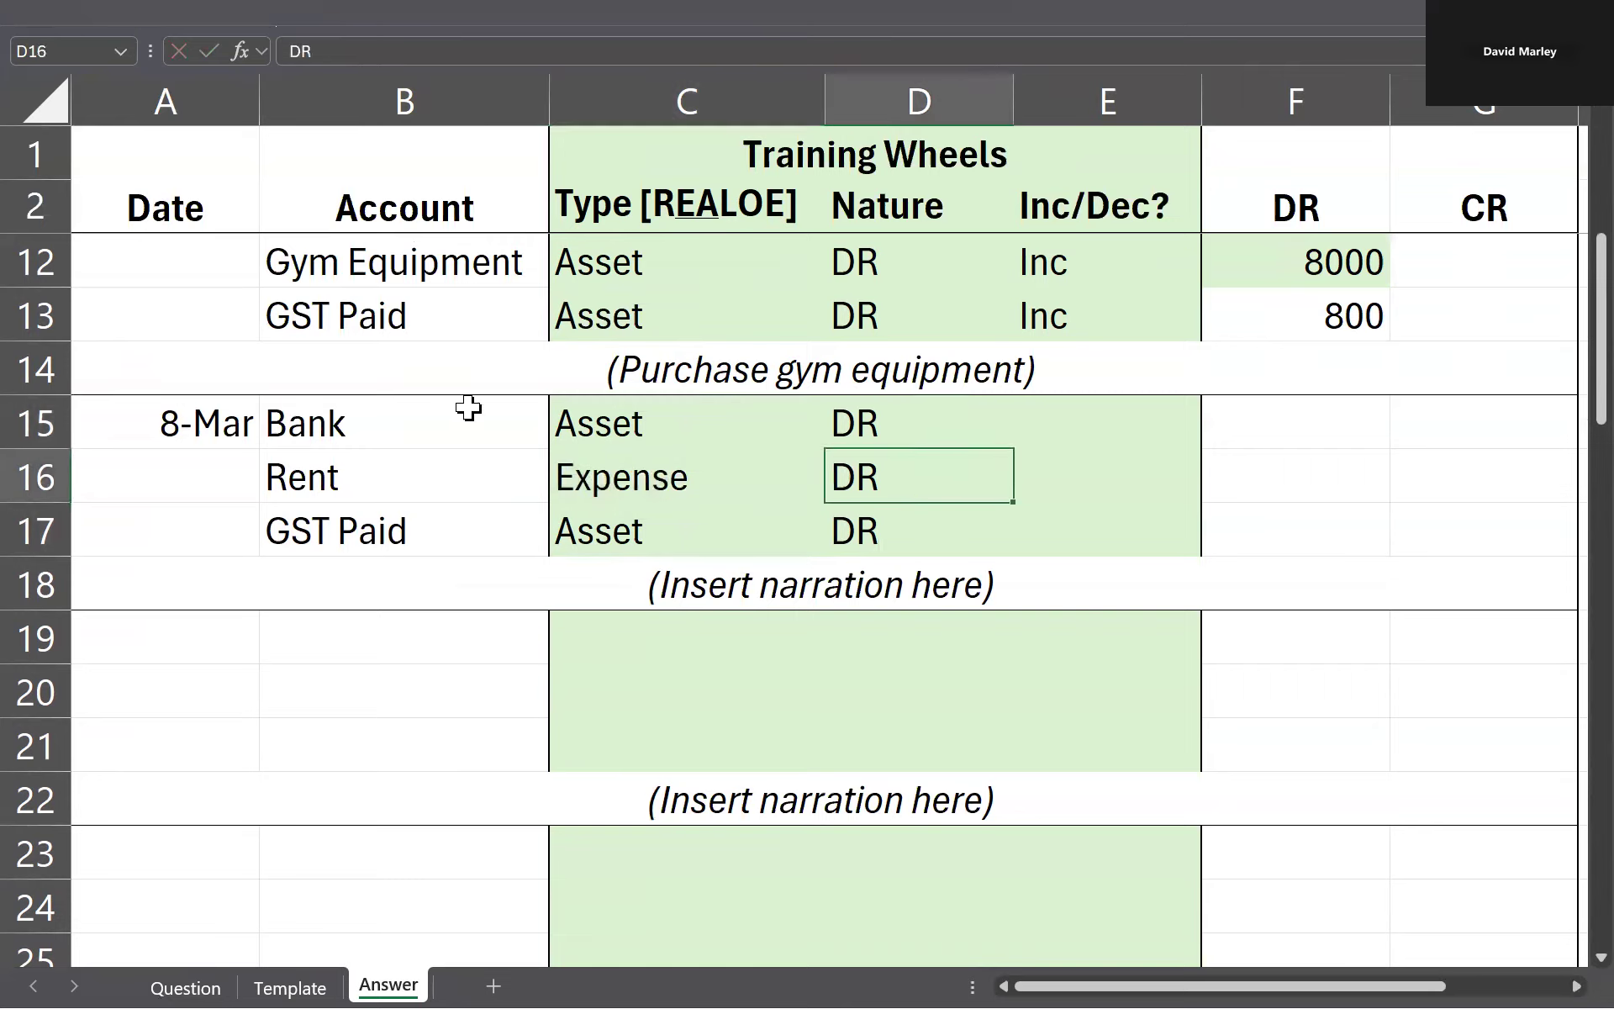
left_click_drag(467, 460, 836, 530)
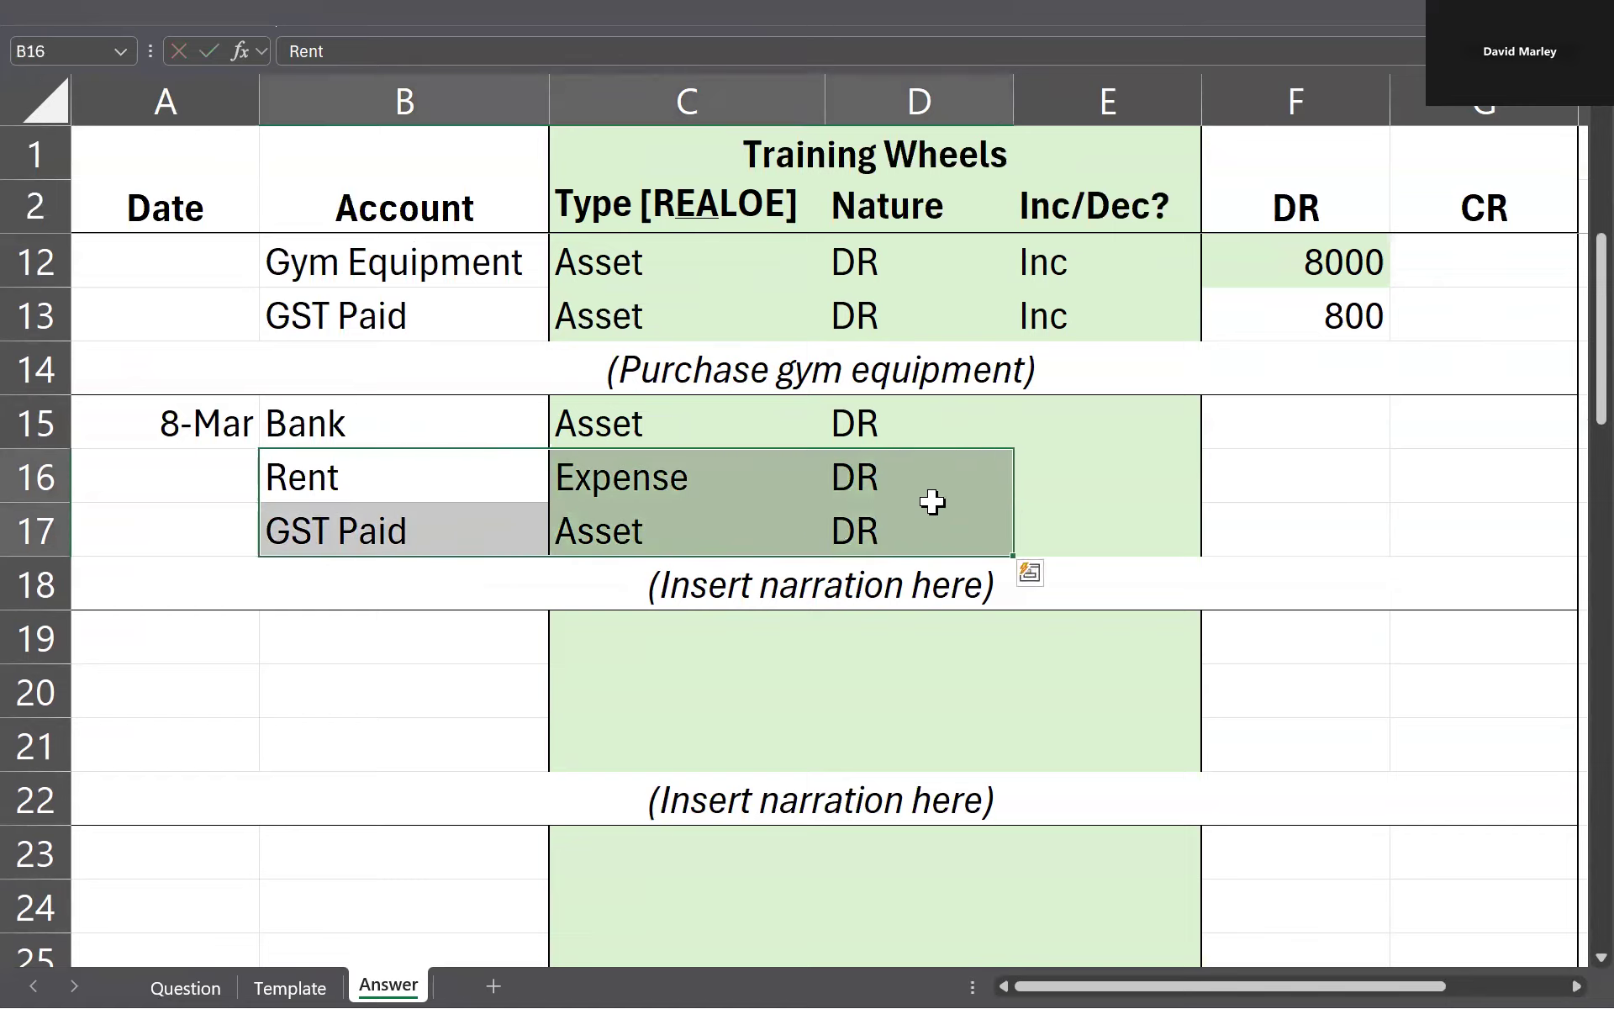
Step: Enter Inc for Rent in E16 and GST Paid in E17, and Dec for Bank in E15
left_click(1108, 485)
type("Inc")
key("Return")
type("Inc")
key("Up")
key("Up")
type("Dec")
key("Tab")
key("Left")
Step: Mark the Bank credit in G15 and the Rent and GST Paid debits in F16 and F17 with x placeholders
left_click(1366, 423)
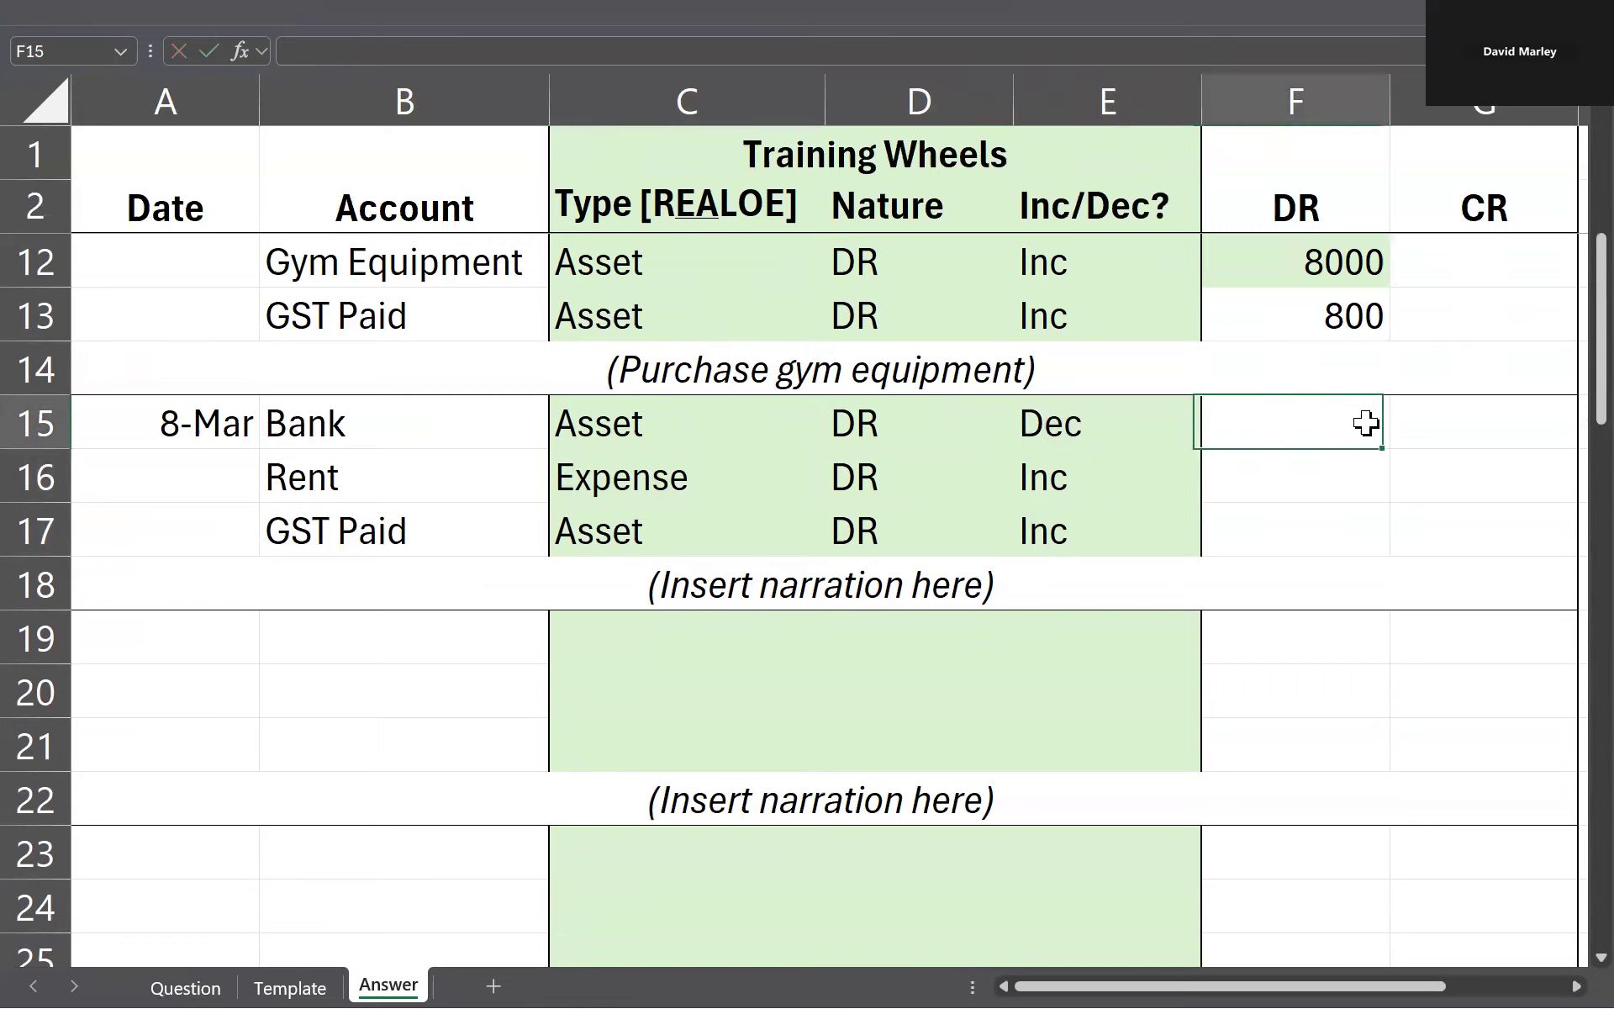
left_click(1501, 419)
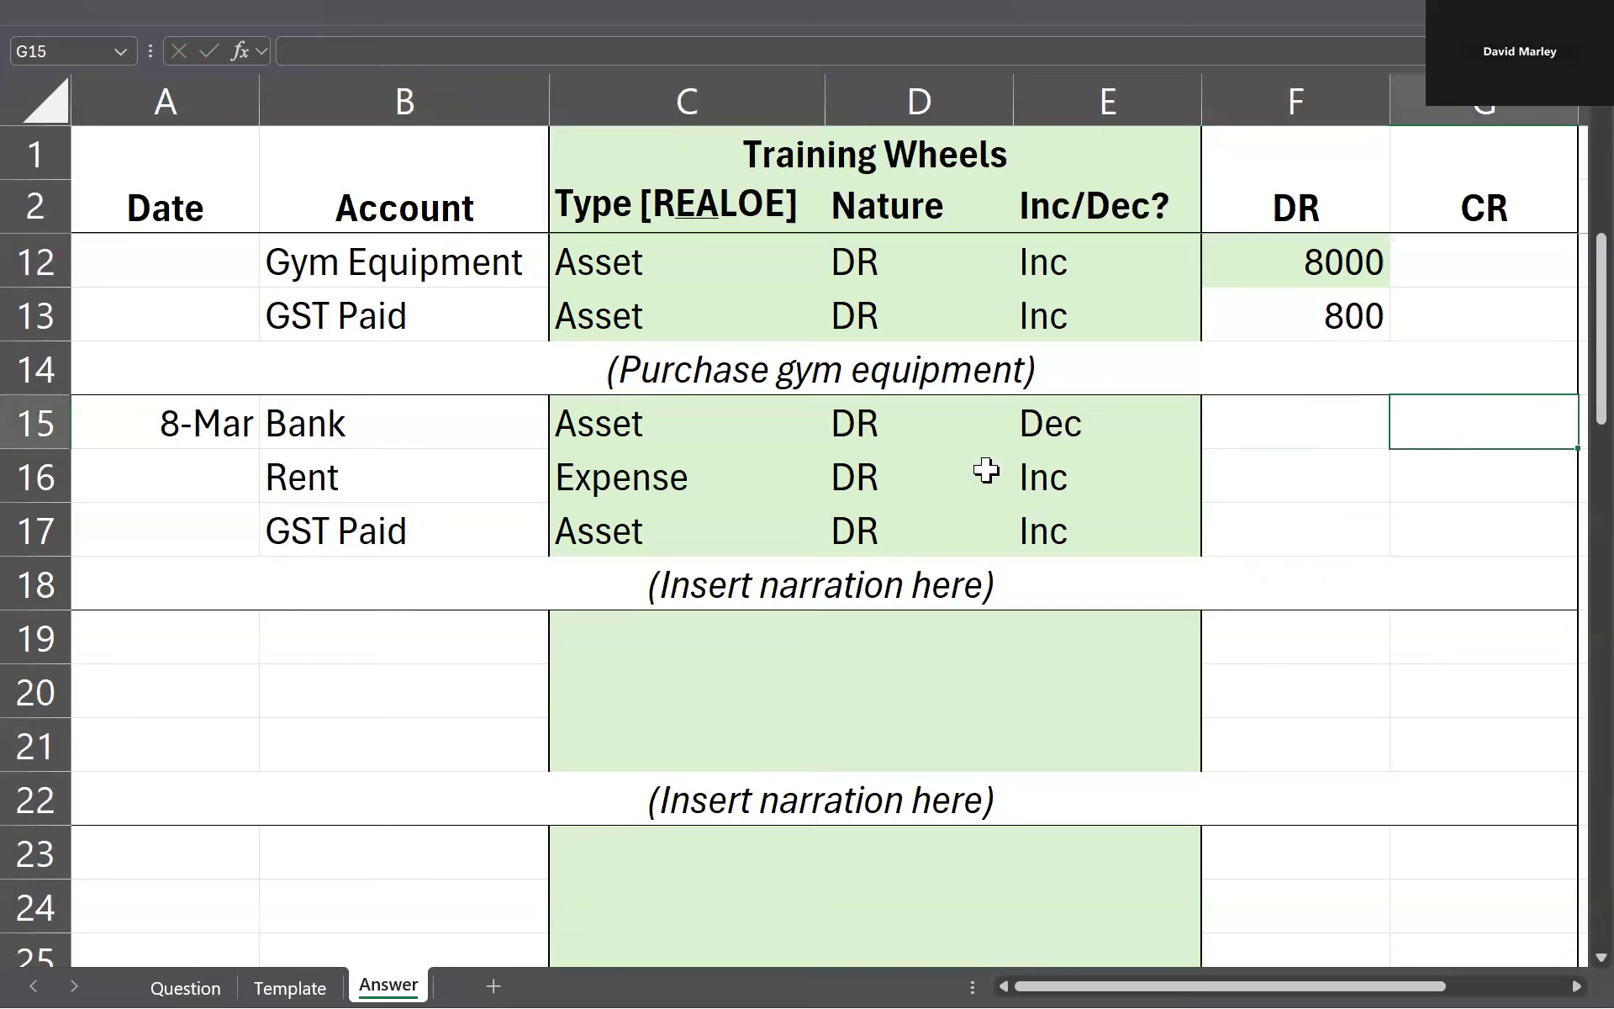
type("x")
left_click(1272, 476)
type("x")
left_click(1308, 528)
type("x")
left_click(1132, 439)
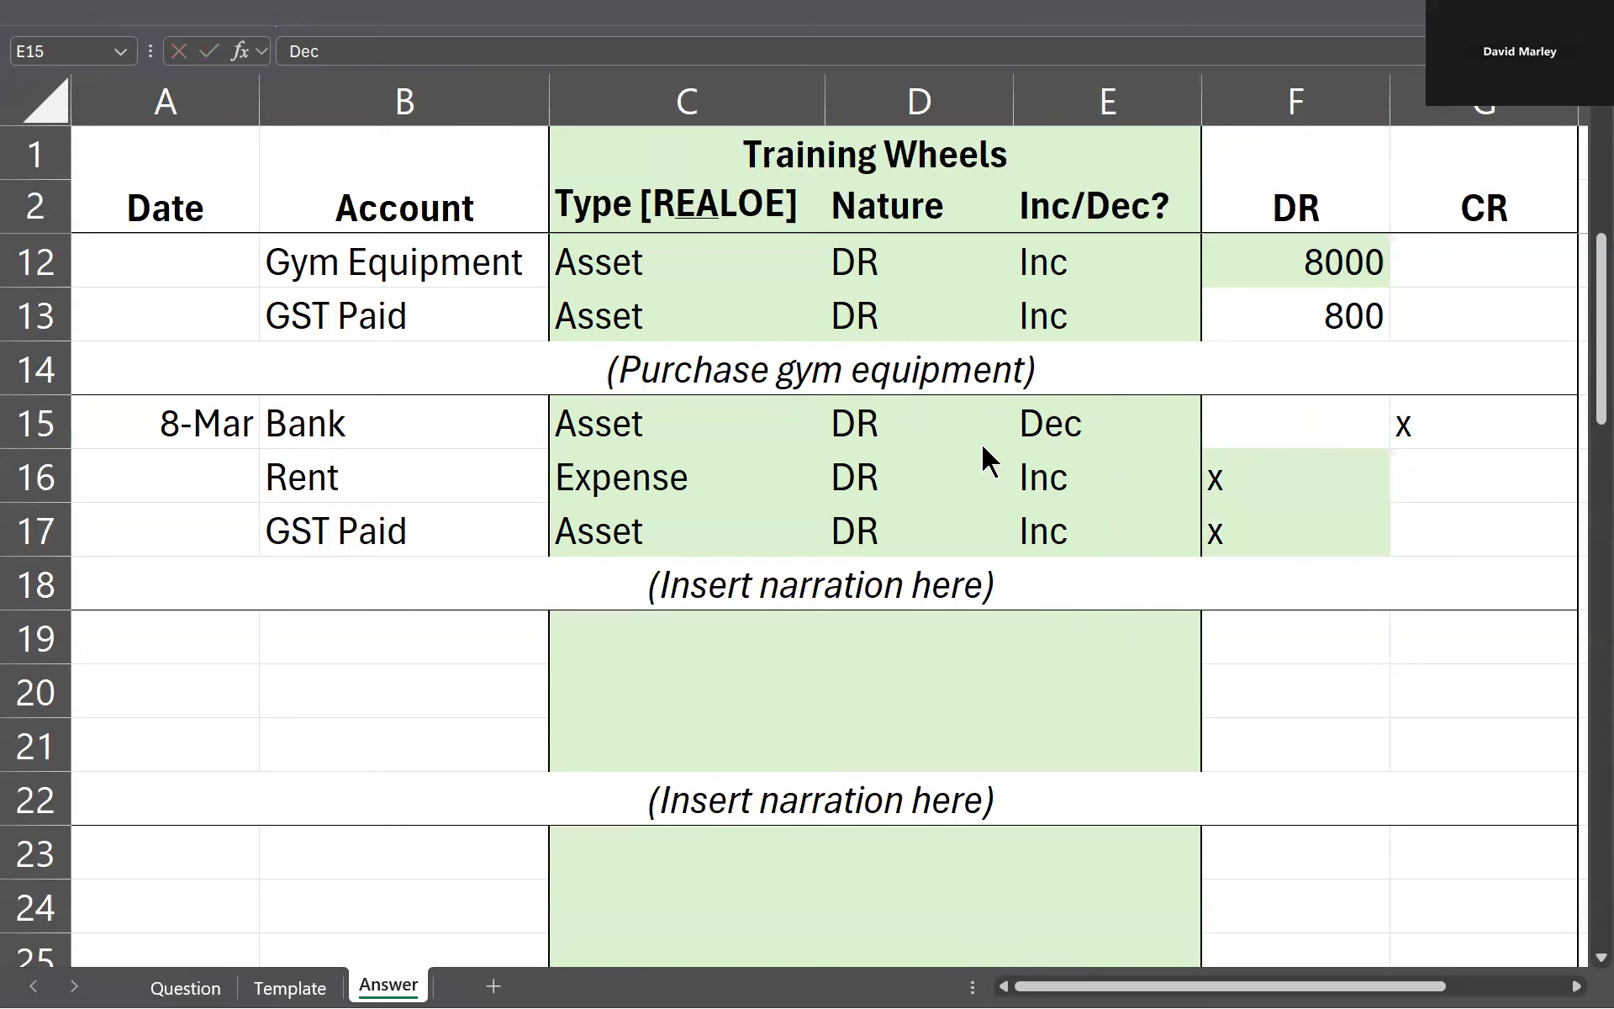
Step: Check the rent amount on the Question sheet and enter the Bank credit of 440 in G15
key("ctrl+Page_Up")
key("ctrl+Page_Up")
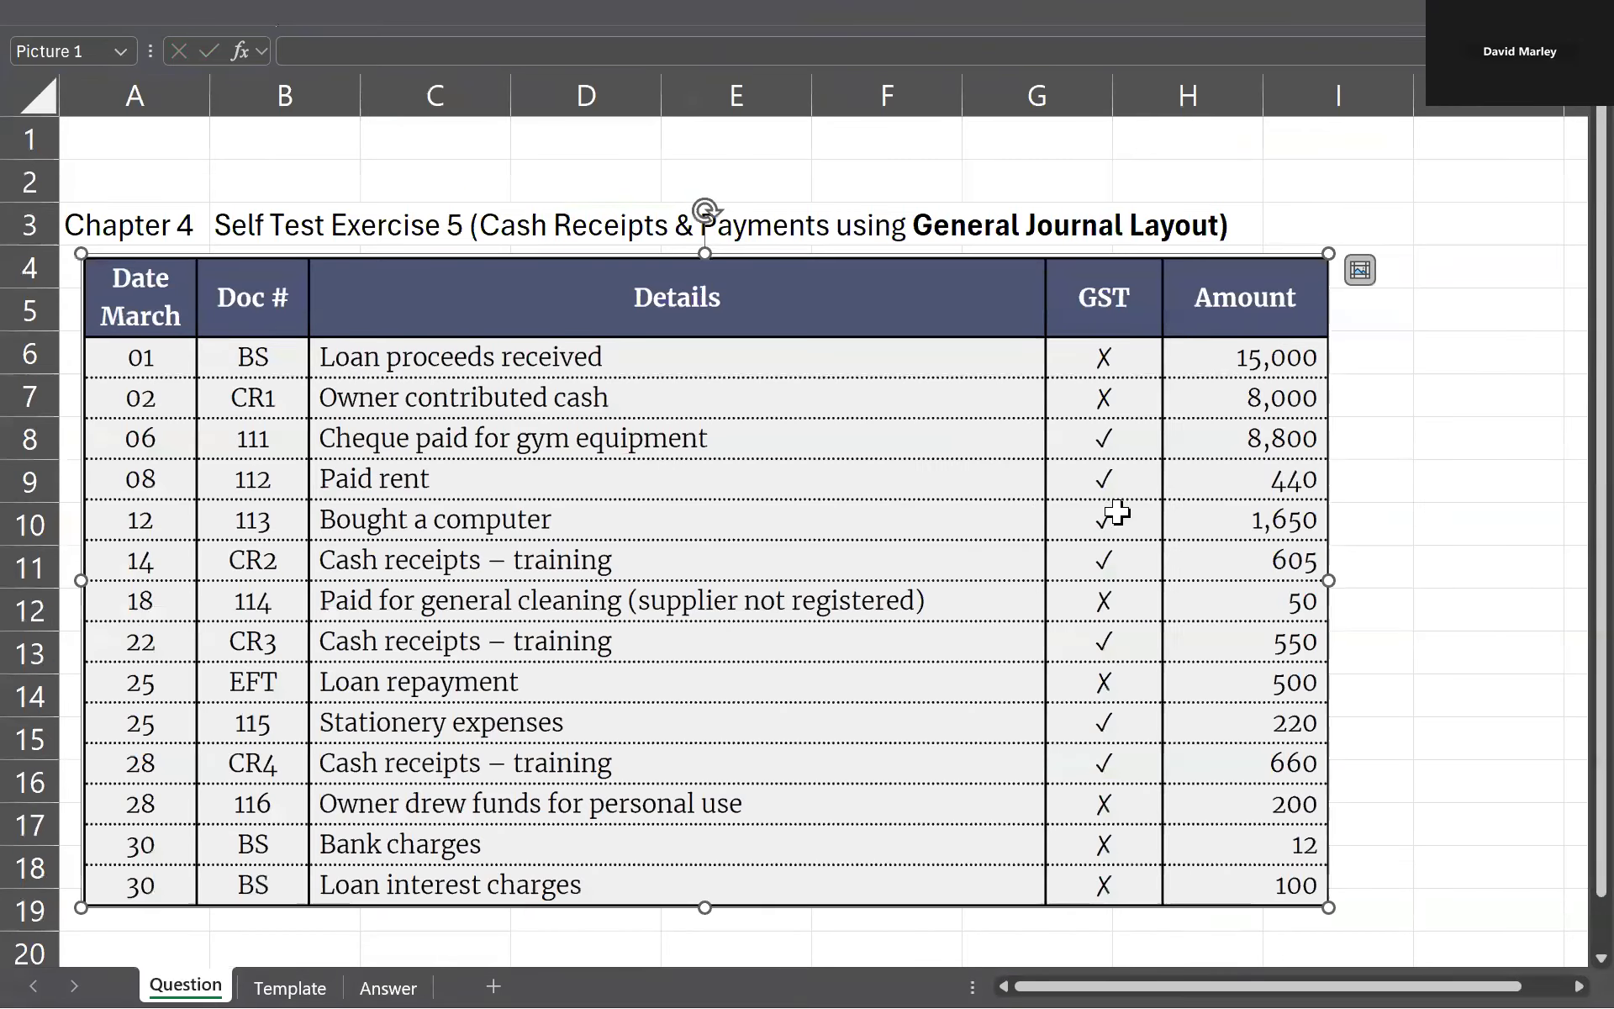
key("ctrl+Page_Down")
key("ctrl+Page_Down")
left_click(1425, 423)
type("440")
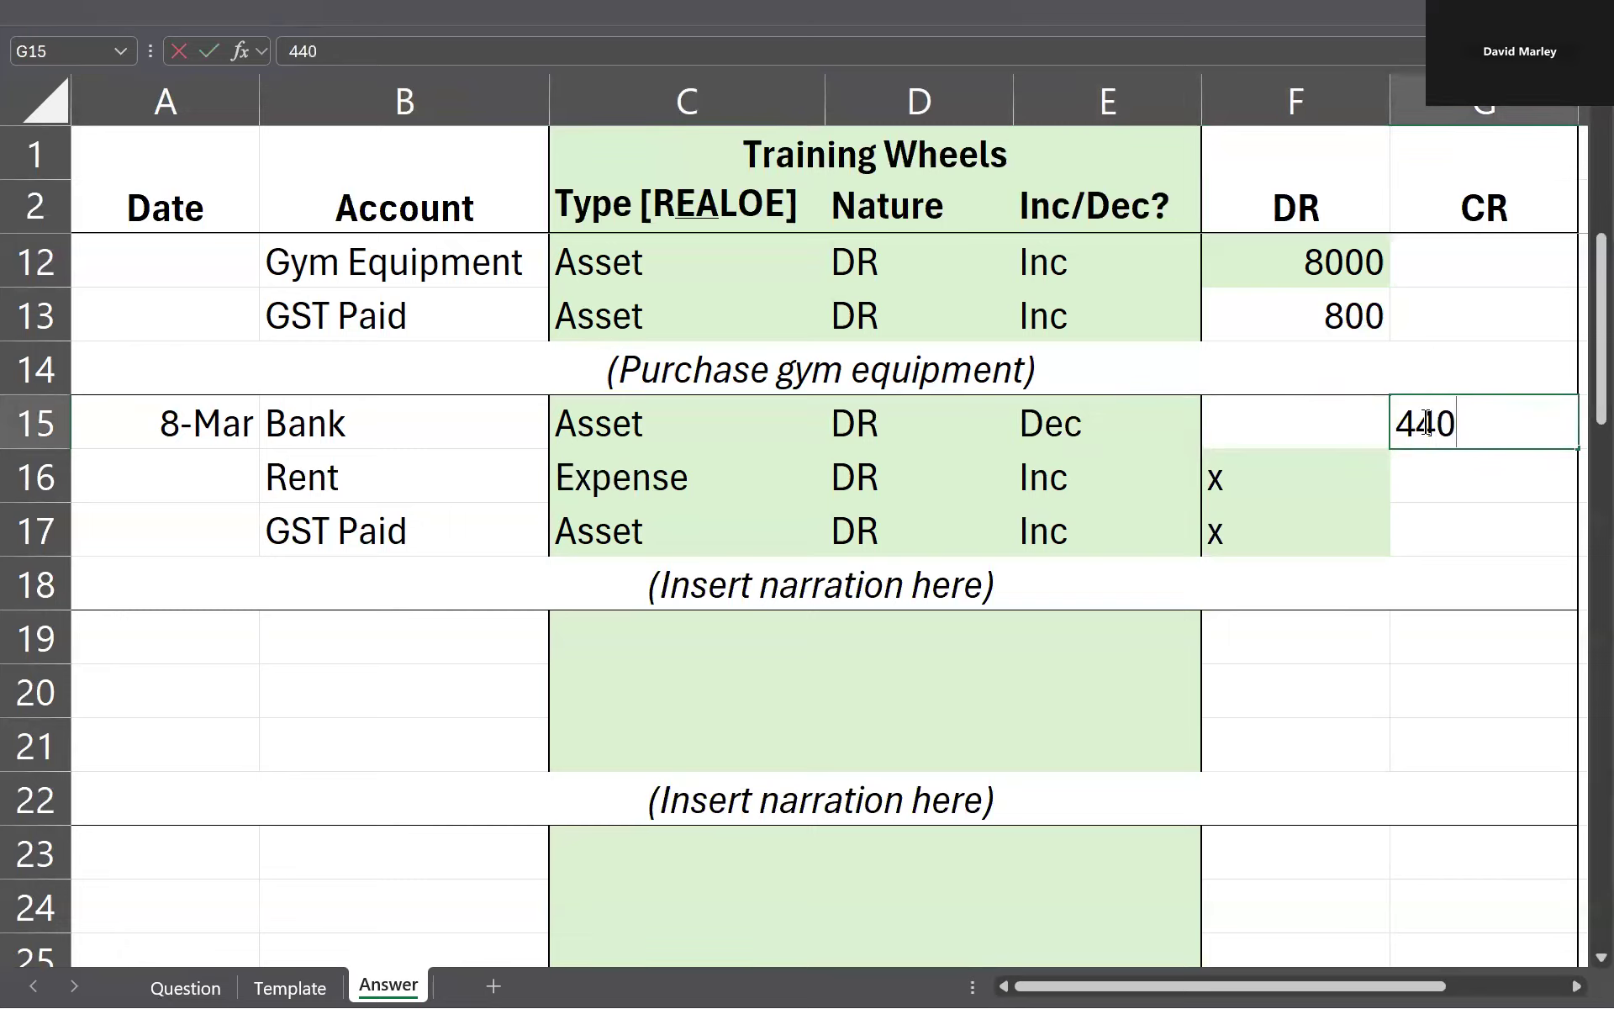
key("Return")
left_click(1424, 423)
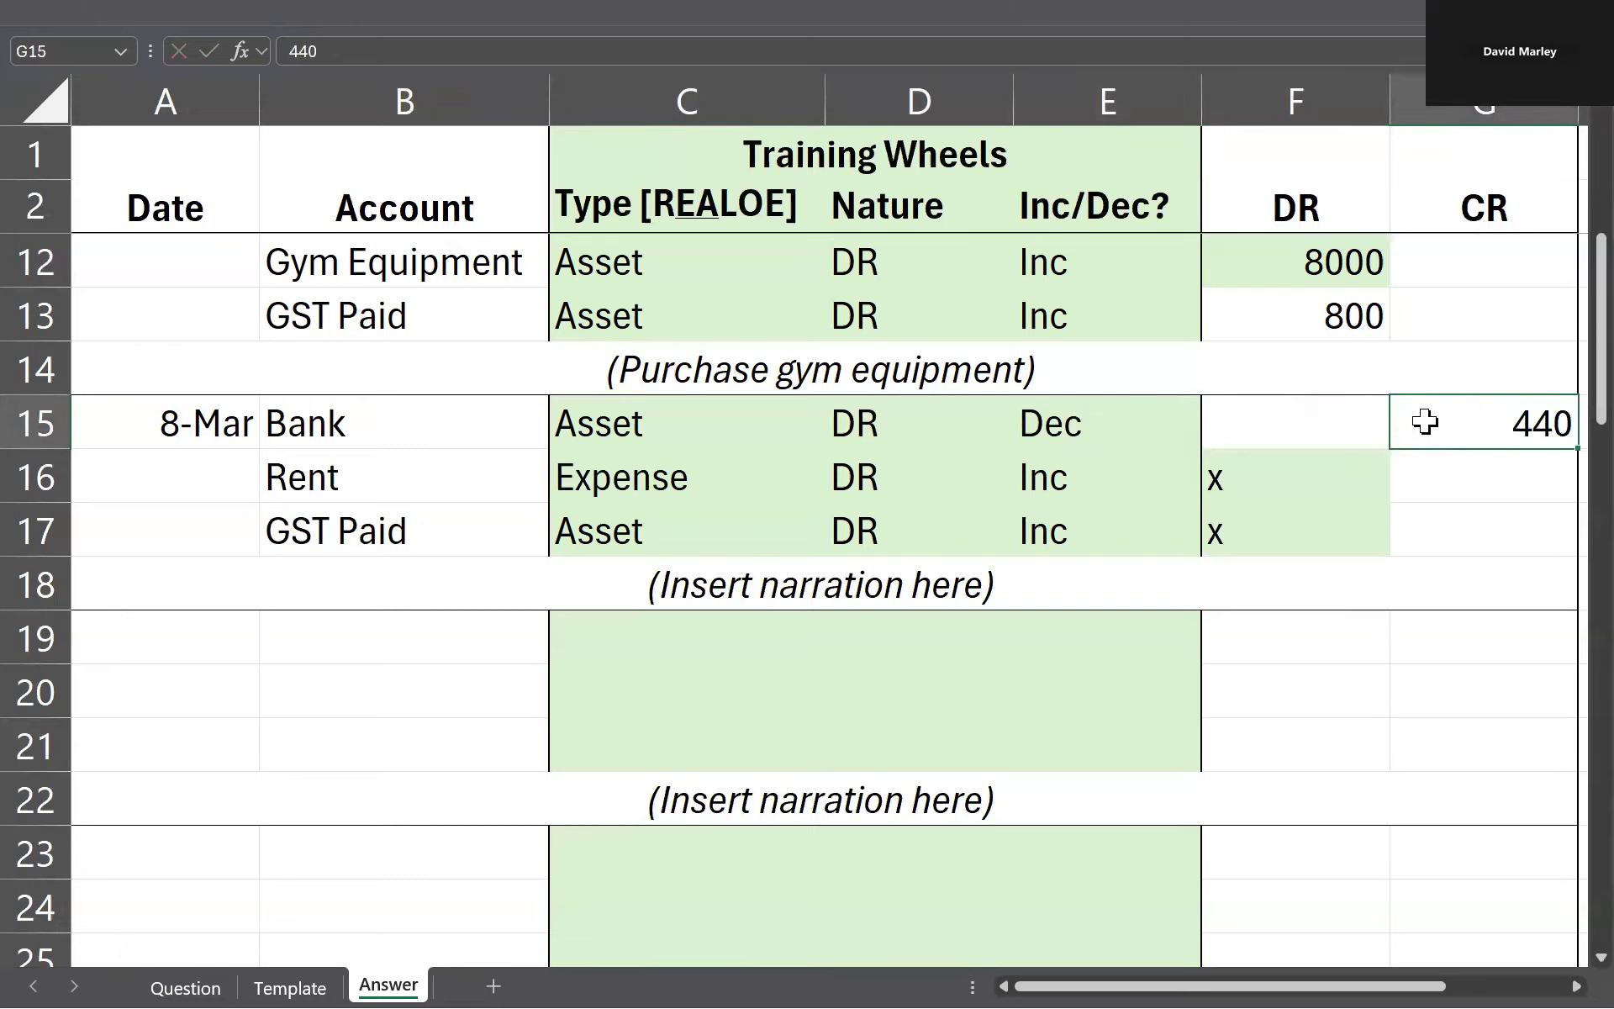
Step: Calculate the Rent debit excluding GST in F16 with the formula =G15/1.1
key("Down")
key("Left")
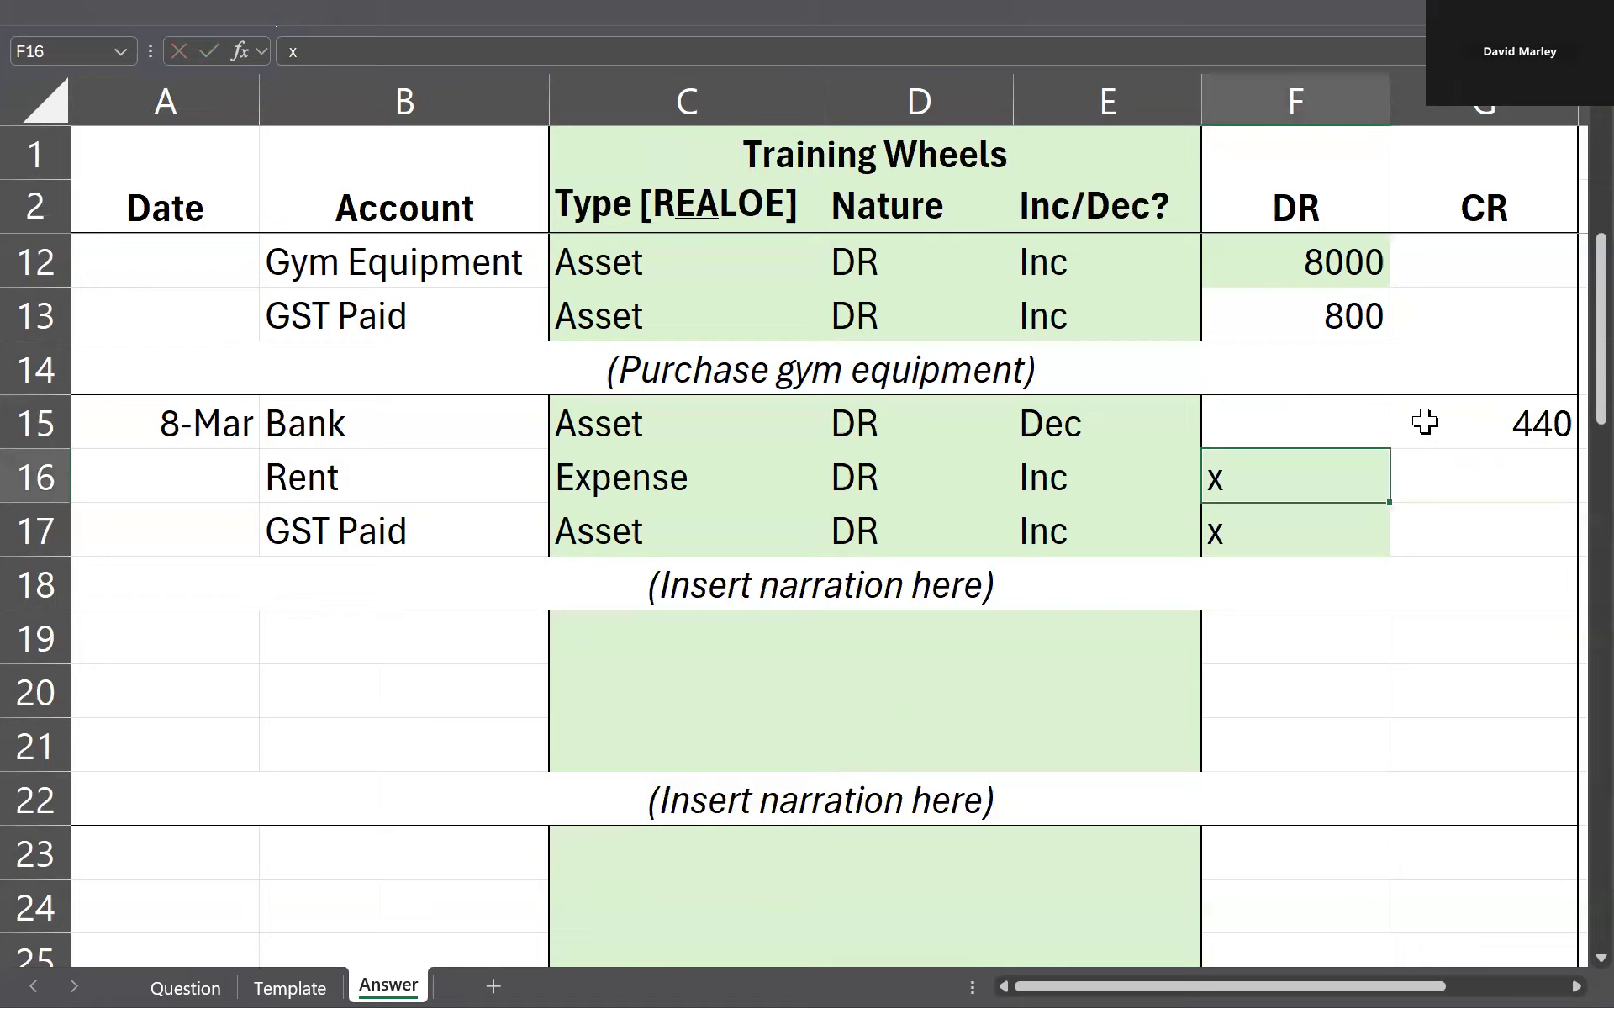
type("=")
left_click(1424, 423)
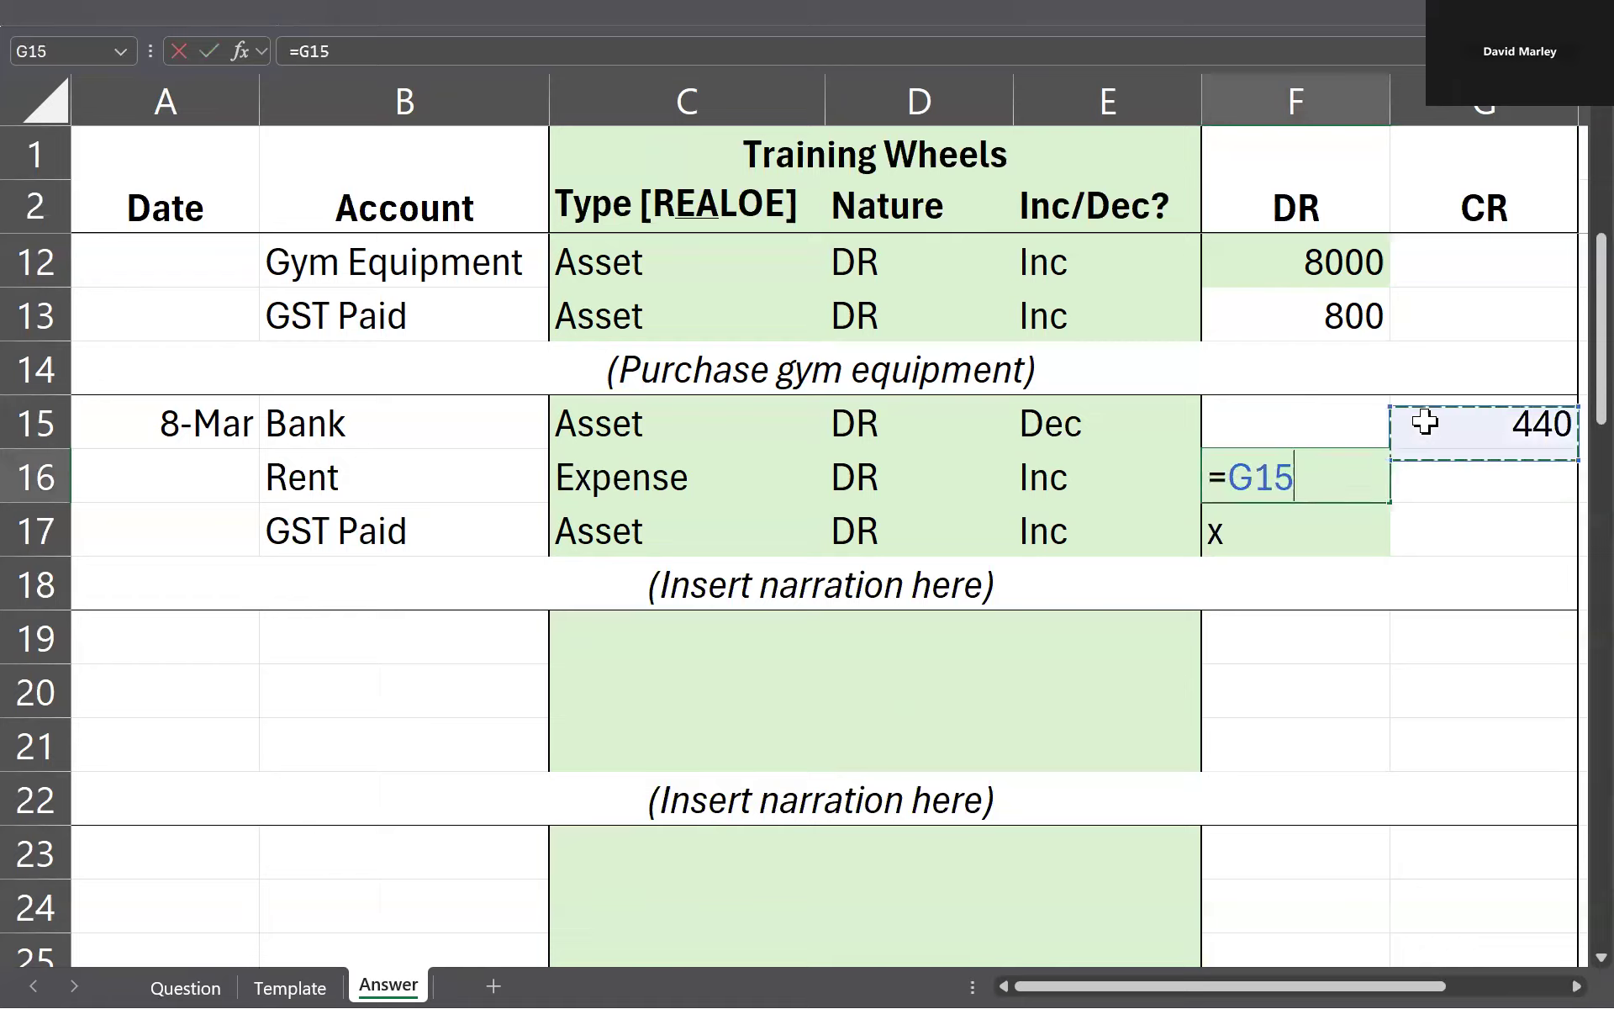
type("/1.1")
key("Return")
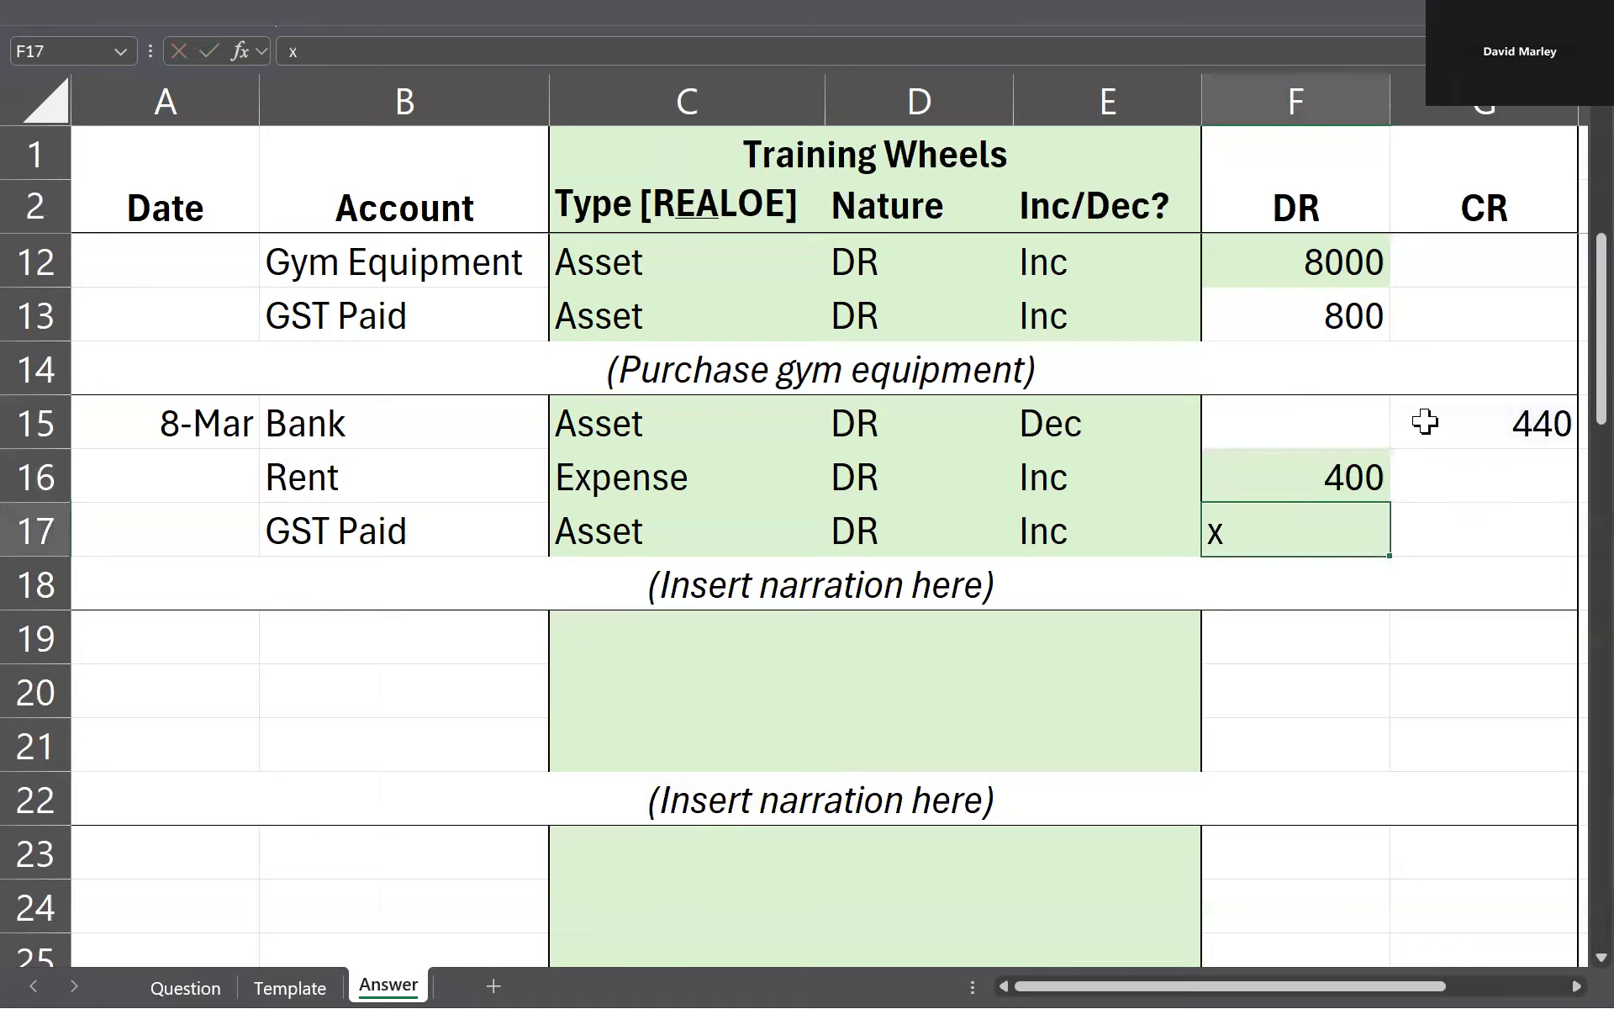
Step: Calculate the GST Paid debit in F17 with the formula =G15-F16
type("=")
key("Right")
key("Up")
key("Up")
type("-")
key("Up")
key("Return")
key("Up")
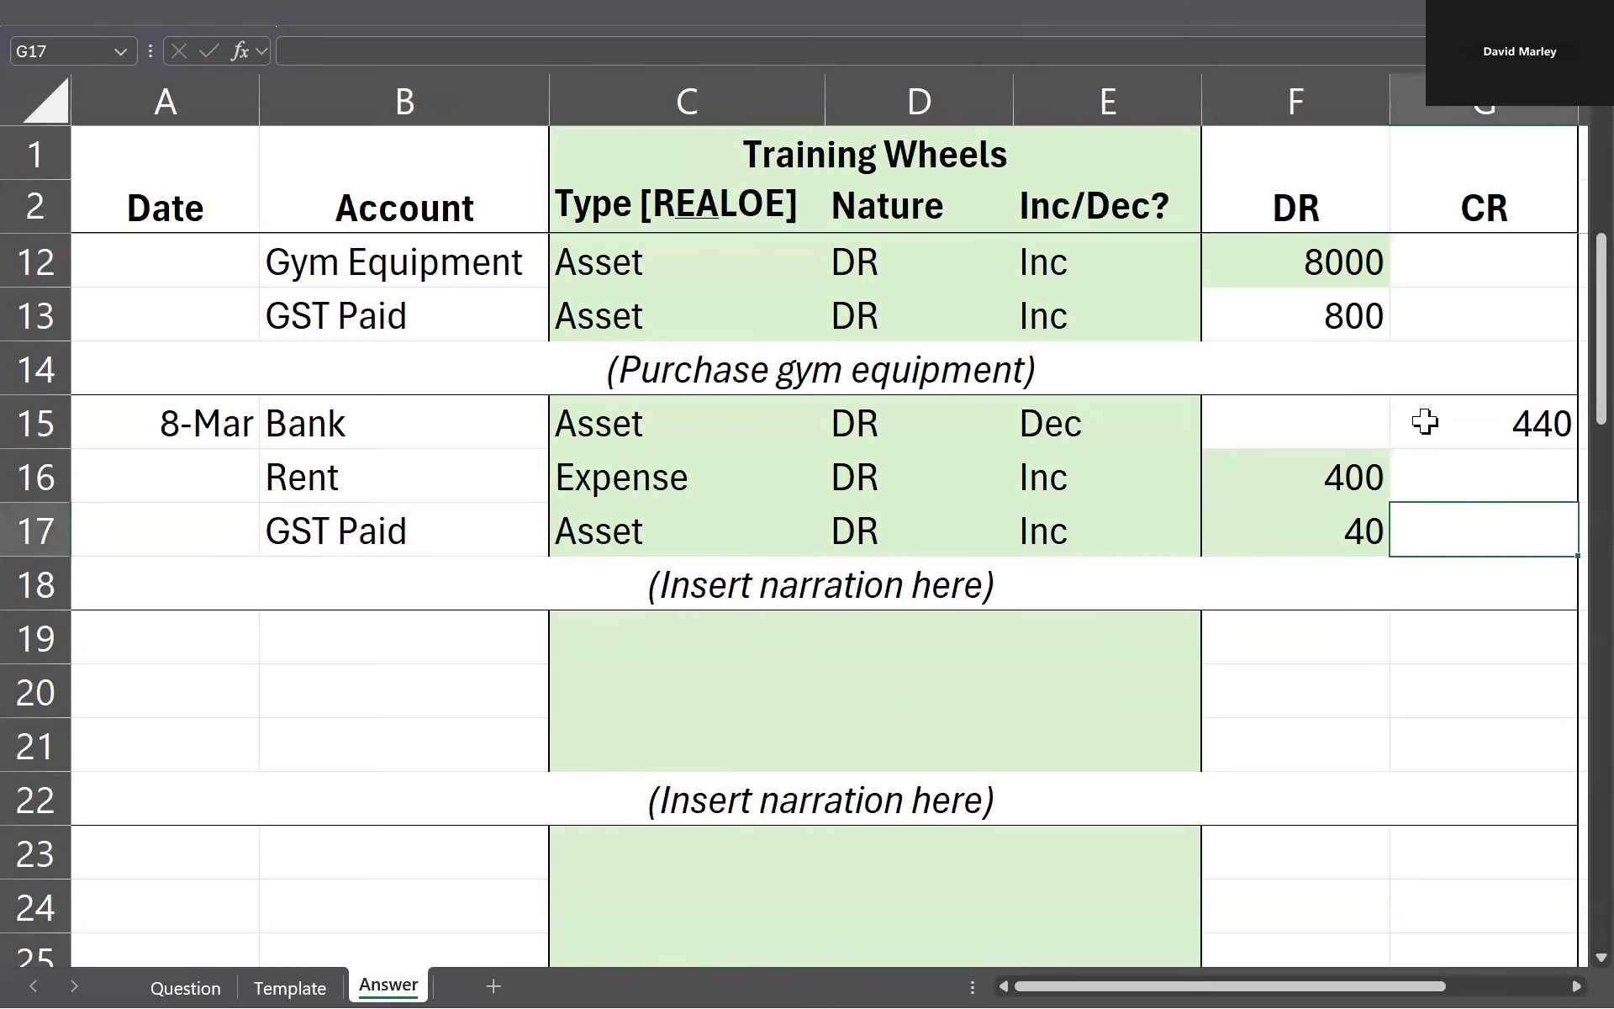
Step: Replace the narration placeholder in row 18 with (Paid rent), keeping the brackets
key("Left")
key("Left")
key("Left")
key("Left")
key("Left")
key("Down")
key("Down")
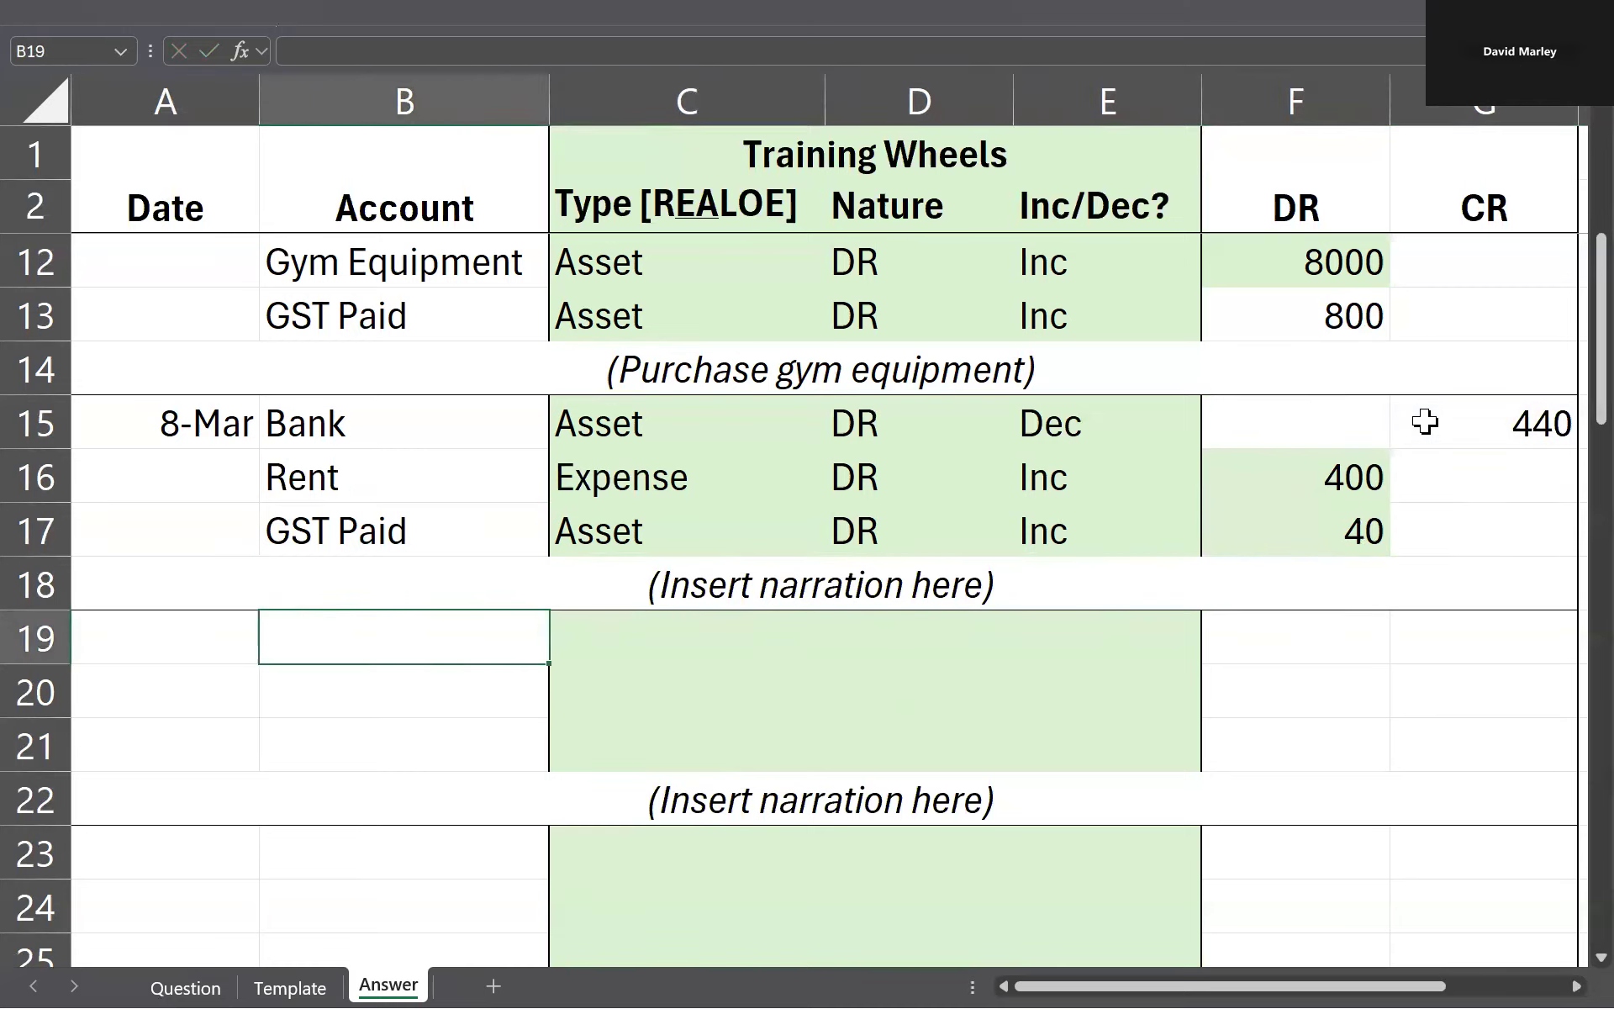
key("Up")
key("F2")
key("Left")
key("ctrl+shift+Left")
key("ctrl+shift+Left")
key("ctrl+shift+Left")
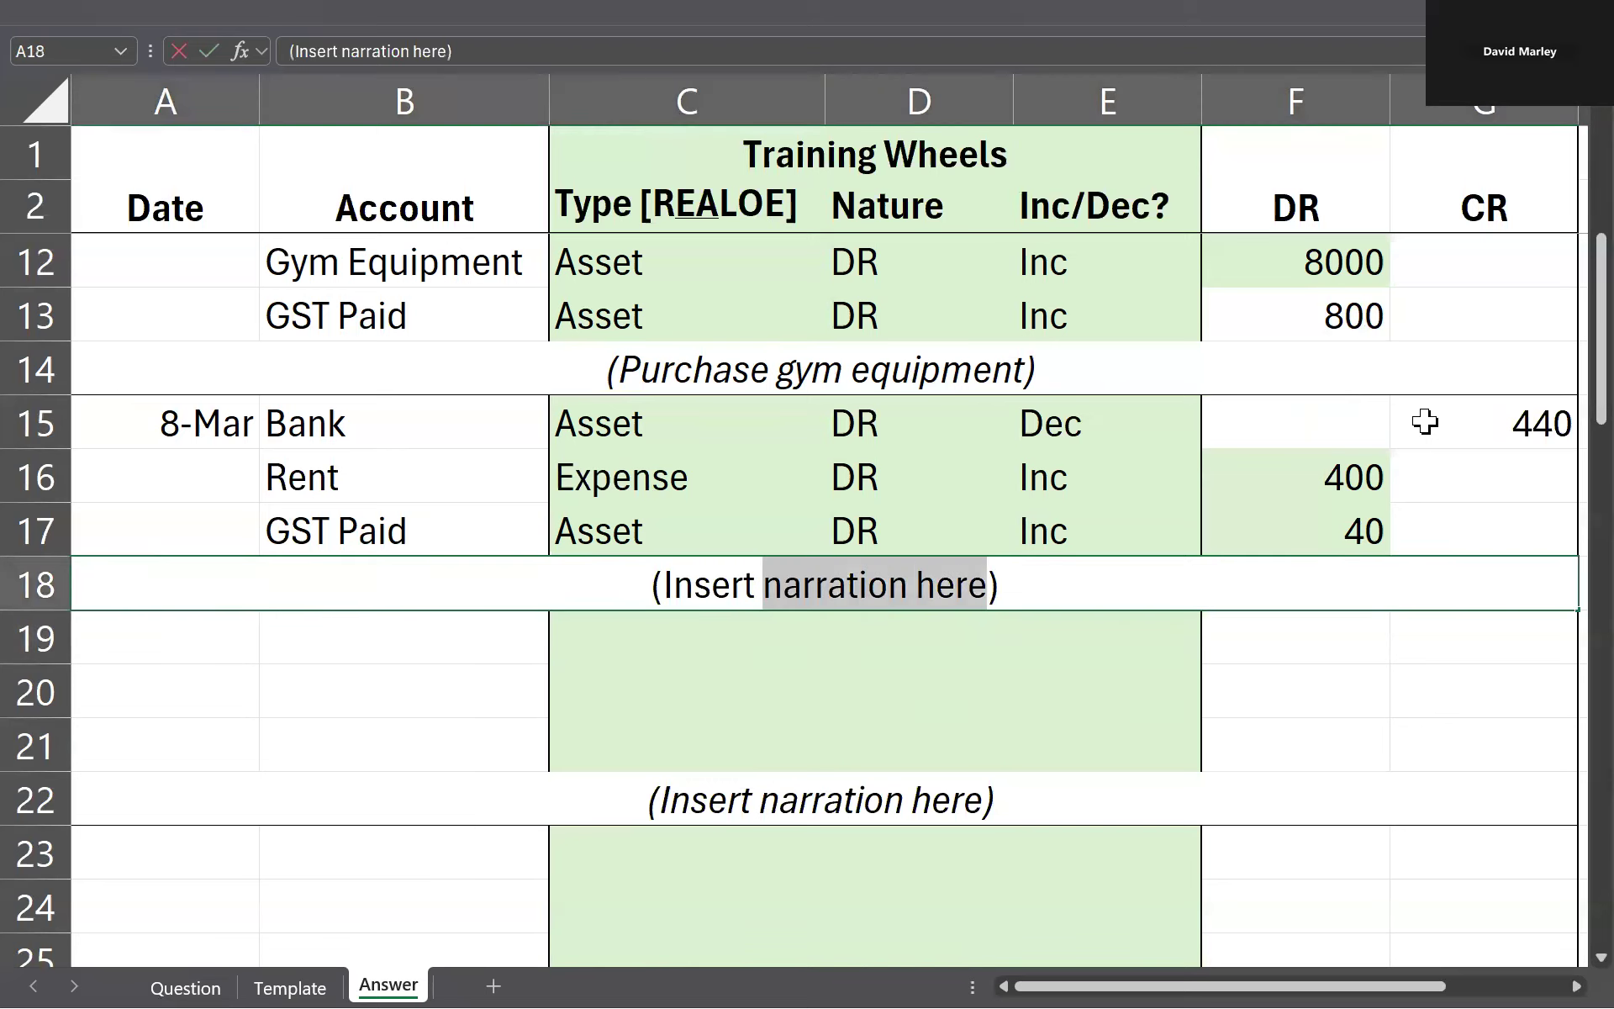
type("Paid rent")
key("Return")
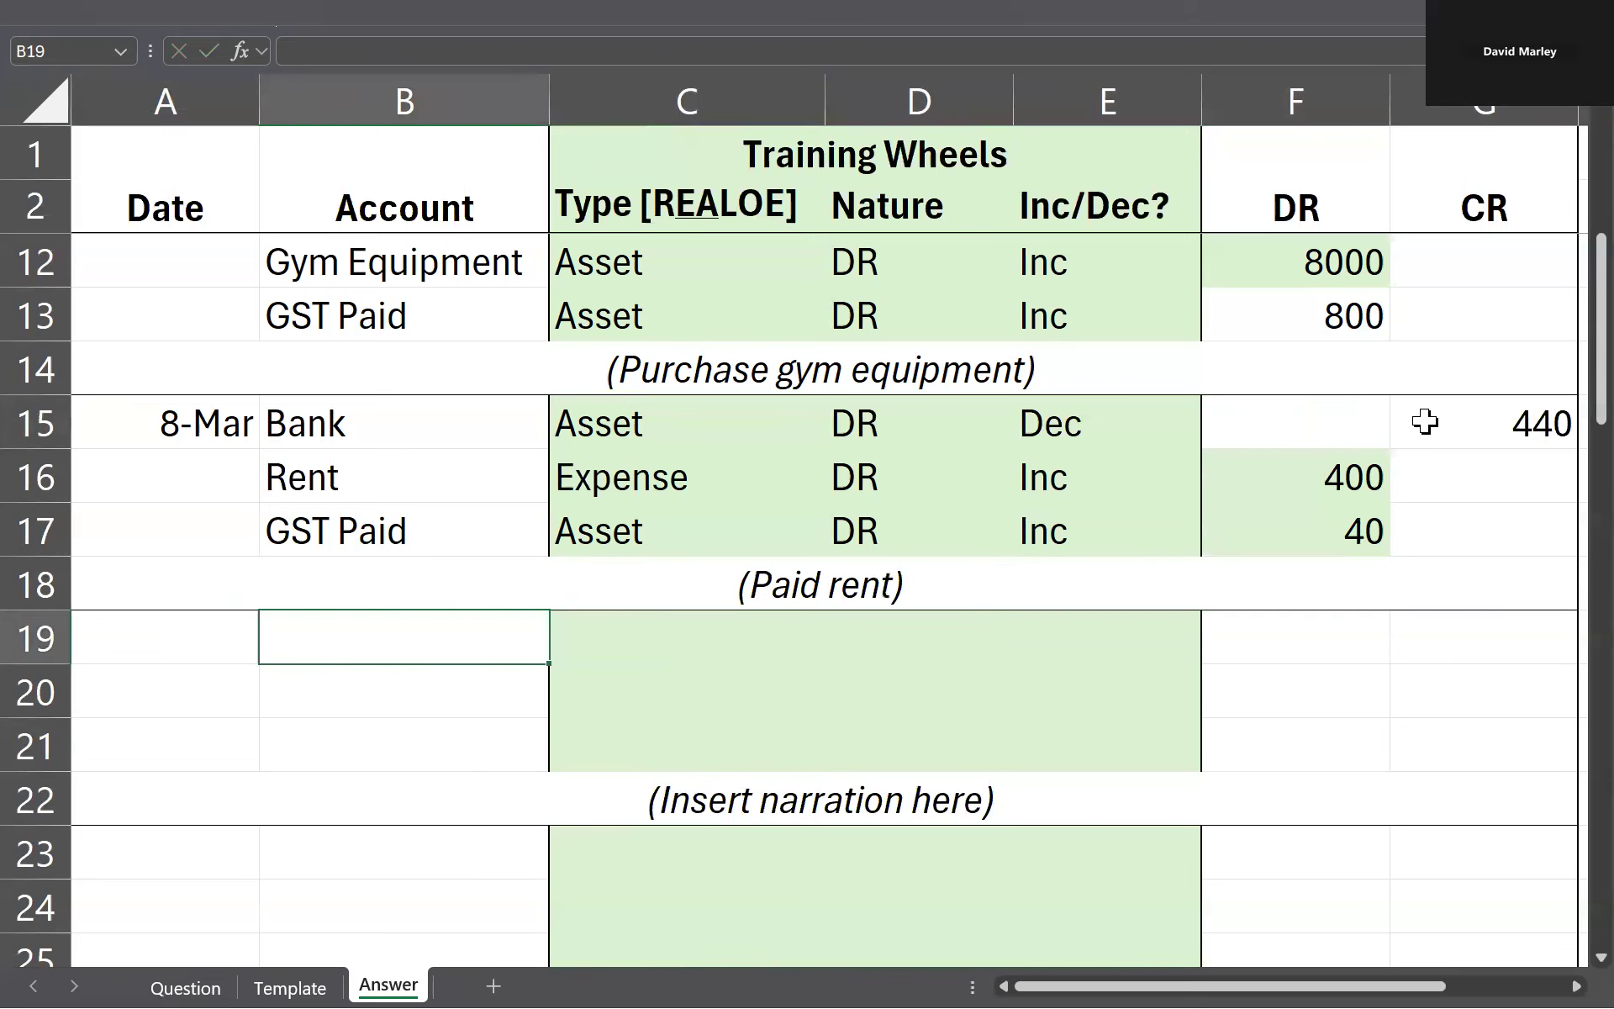
Step: Check the date of the computer purchase on the Question sheet and enter 12/3 in A19 of the Answer sheet
key("ctrl+Page_Up")
key("ctrl+Page_Up")
key("ctrl+Page_Down")
key("ctrl+Page_Down")
left_click(85, 634)
key("ctrl+Page_Up")
key("ctrl+Page_Up")
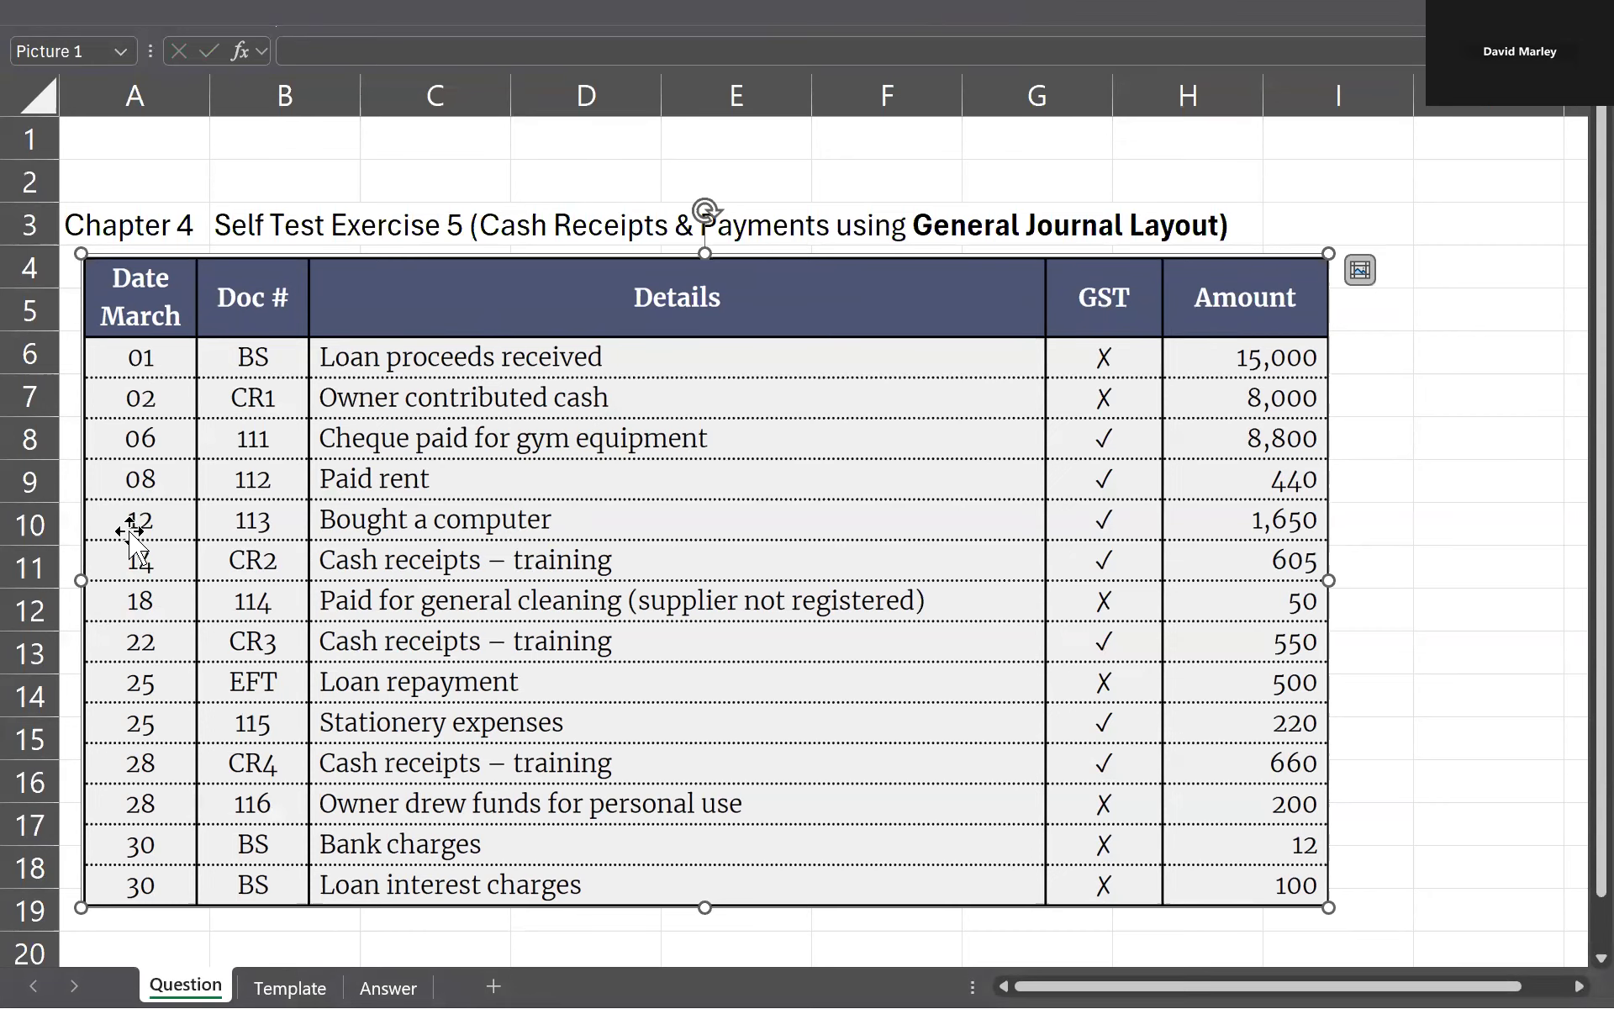
key("ctrl+Page_Down")
key("ctrl+Page_Down")
type("12")
type("/3")
key("Tab")
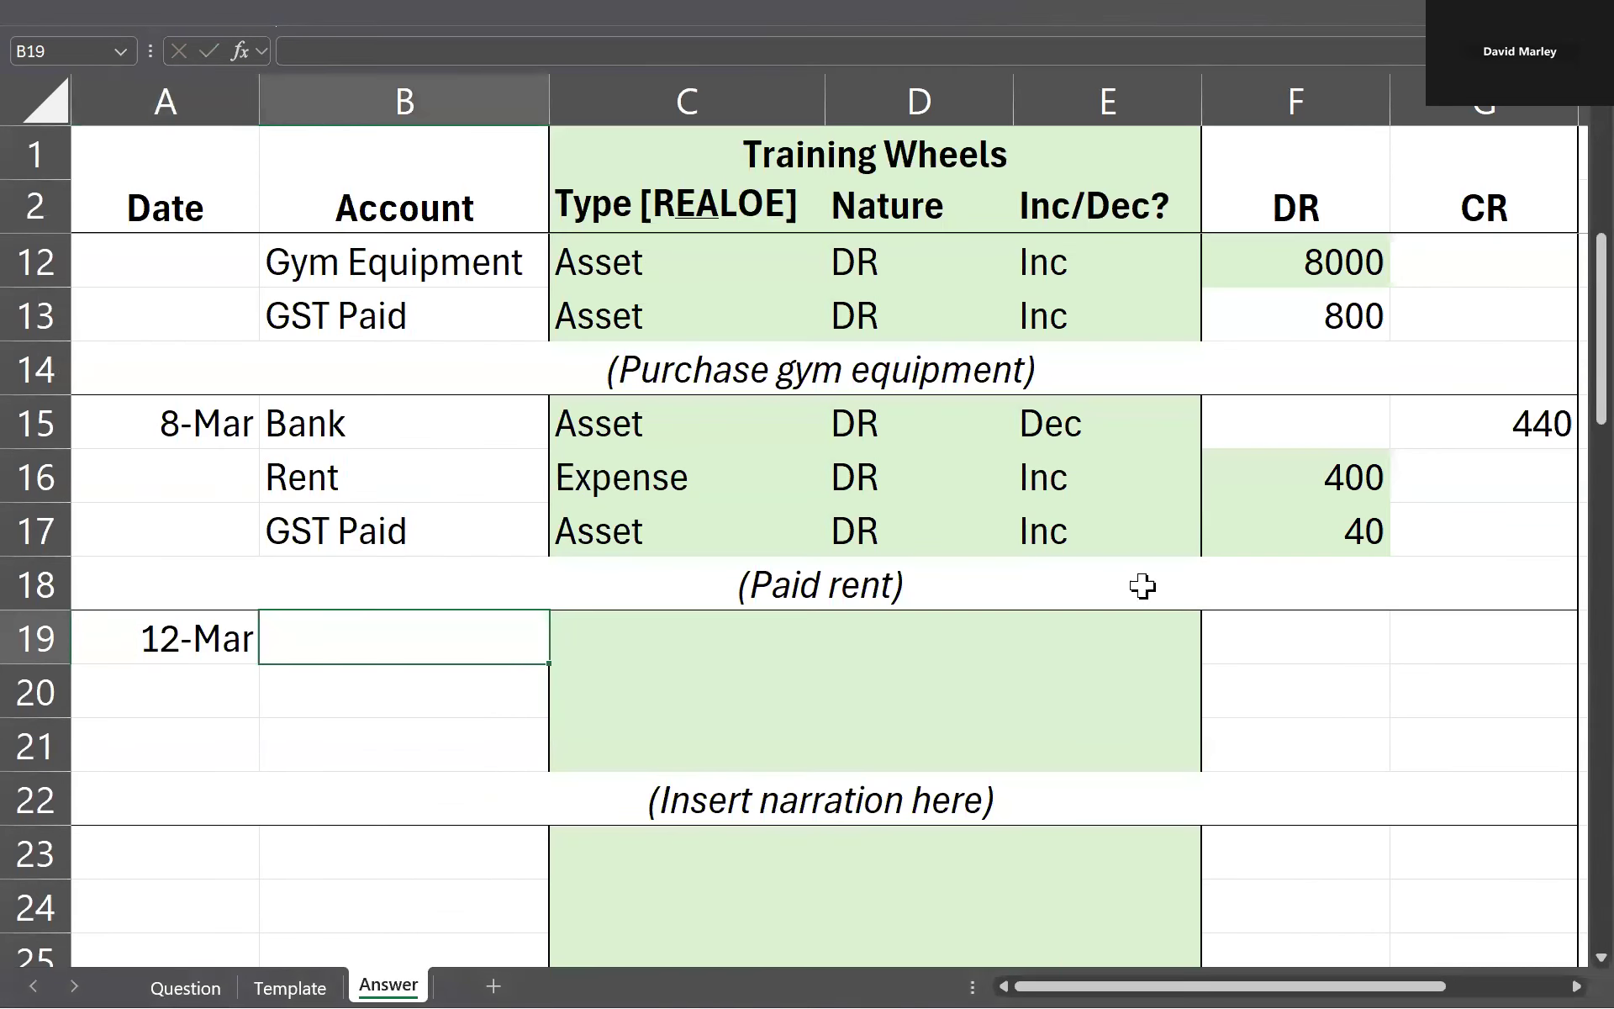
Step: Copy the three gym equipment journal lines from B11:G13 and paste them at B19
scroll(926, 461, "up", 1)
left_click(521, 368)
left_click_drag(493, 418, 1427, 446)
key("ctrl+c")
scroll(671, 501, "down", 1)
left_click(414, 661)
key("ctrl+v")
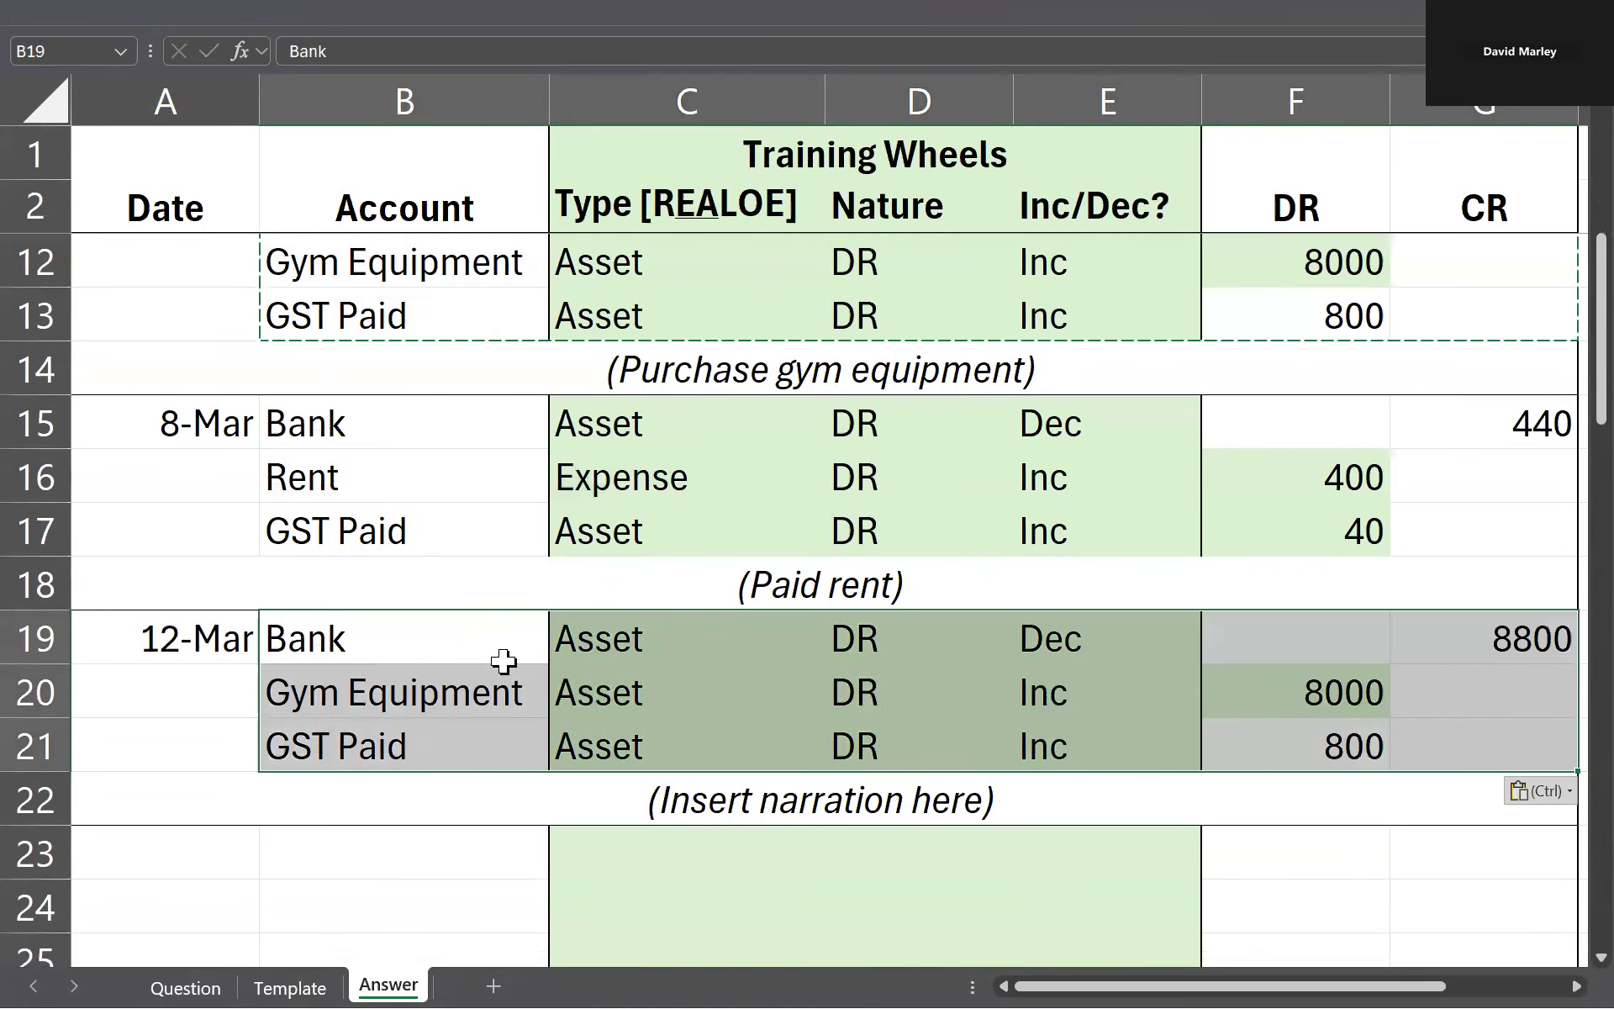
Step: Check the 12 March transaction on the Question sheet and replace the account in B20 with Computer
scroll(429, 533, "down", 1)
left_click(425, 531)
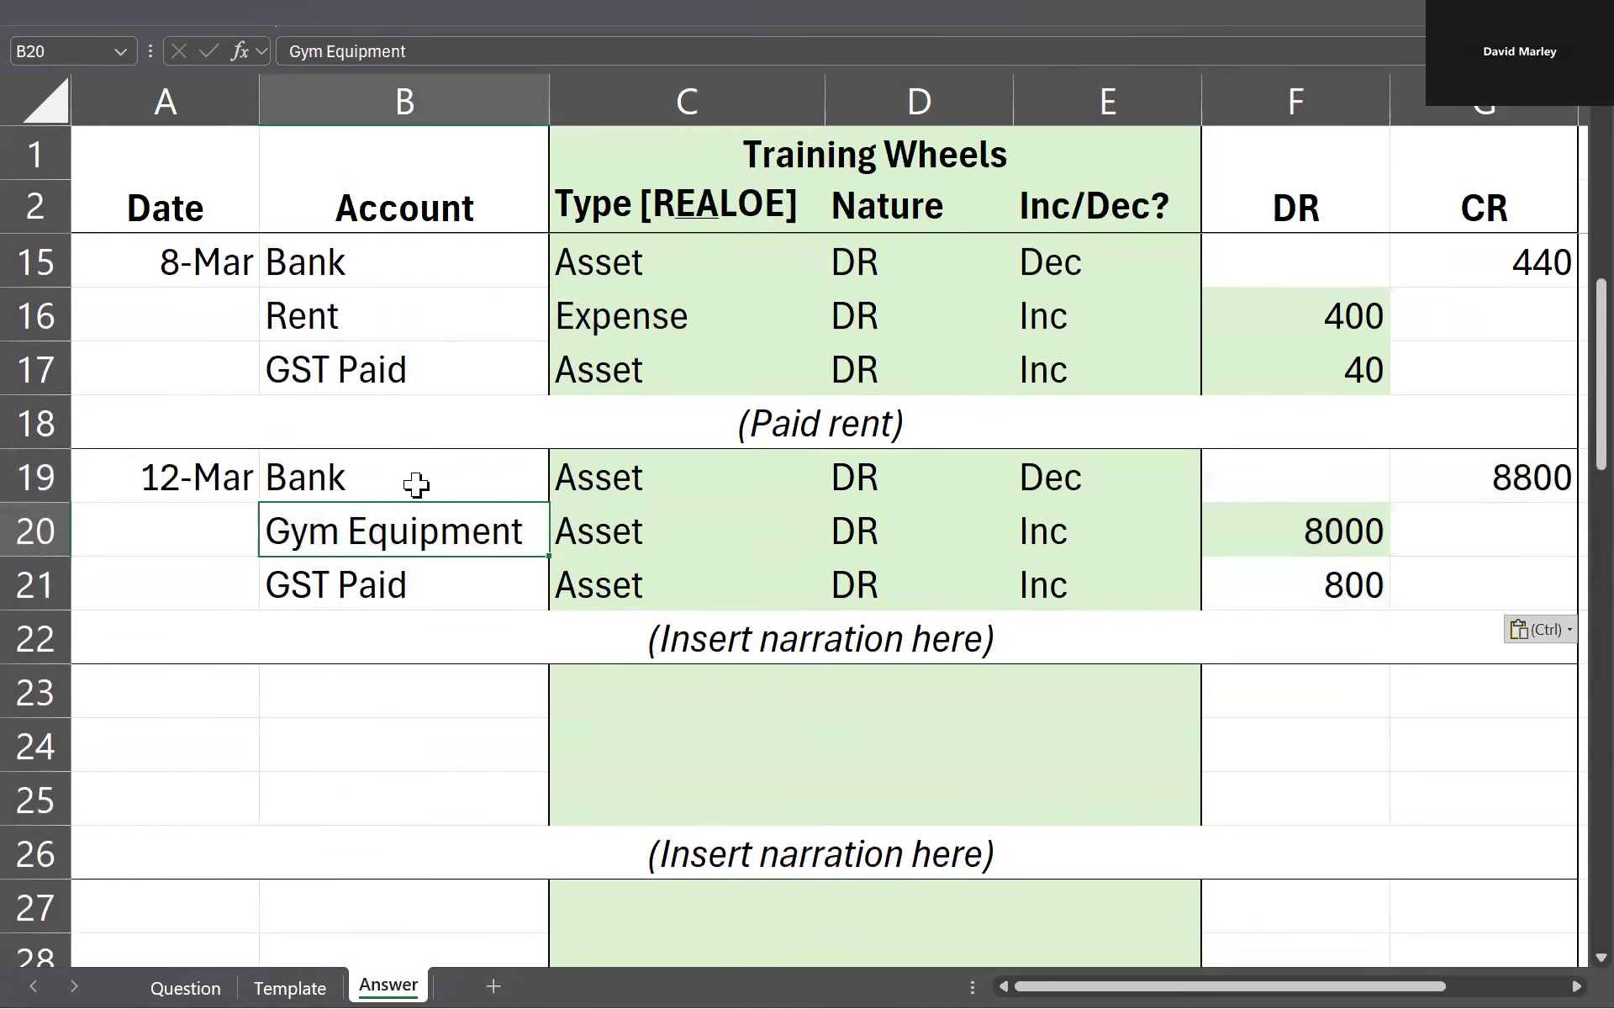
key("ctrl+Page_Up")
key("ctrl+Page_Up")
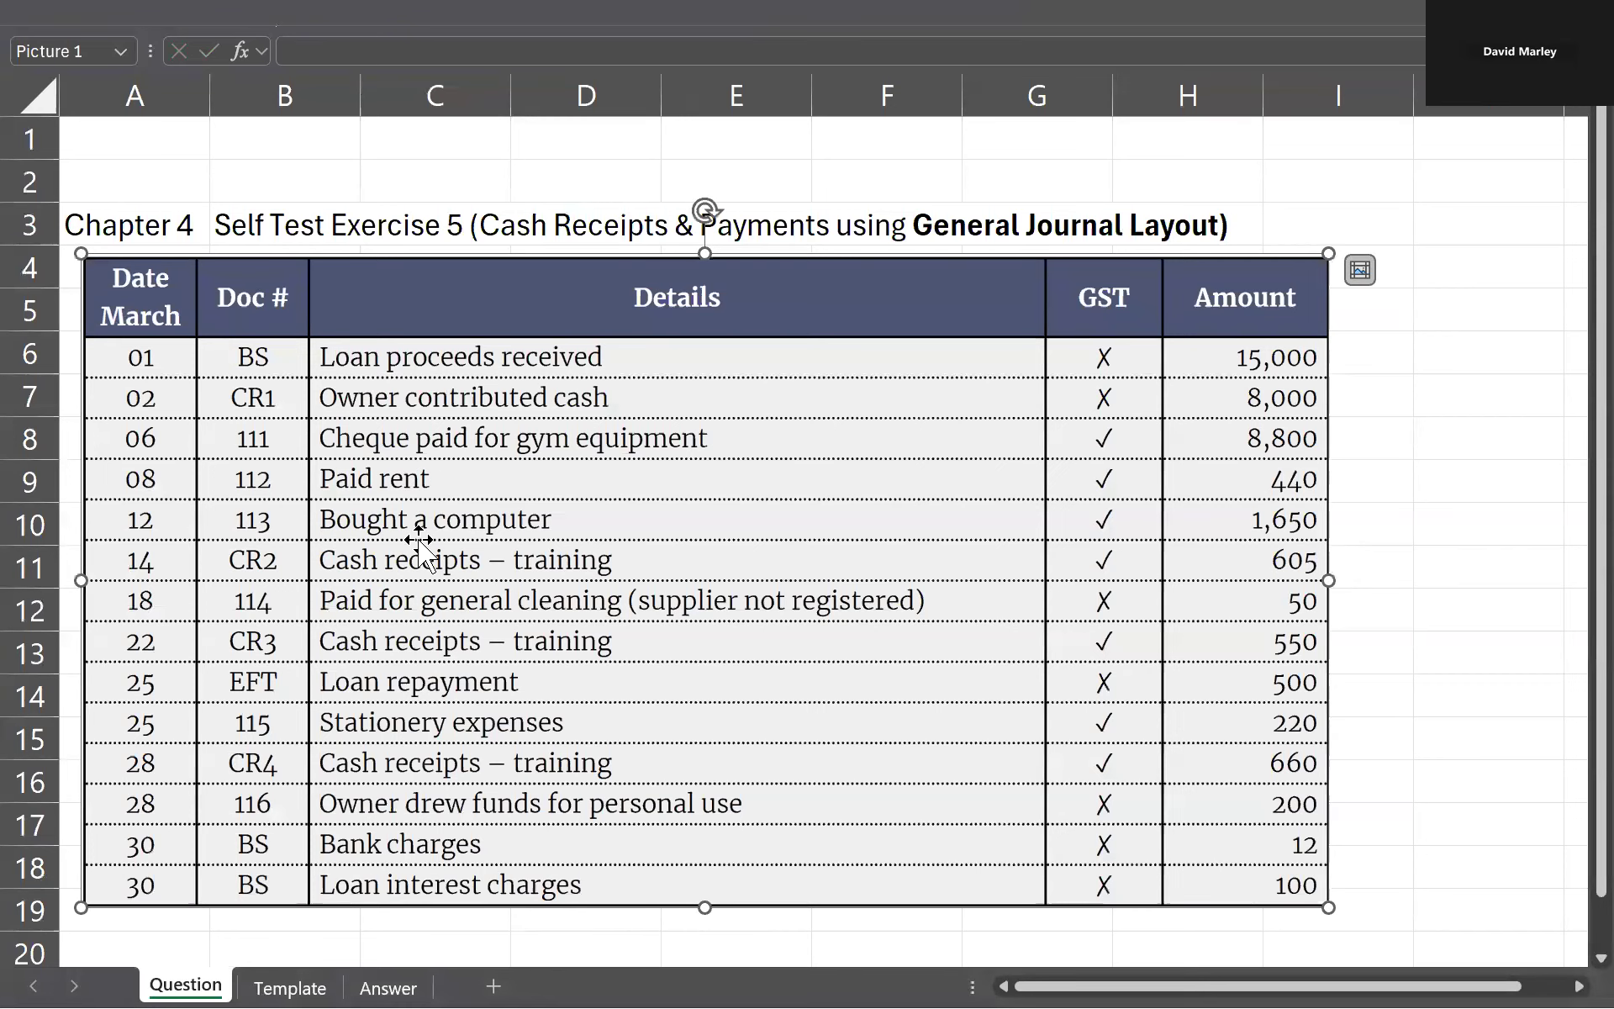
key("ctrl+Page_Down")
key("ctrl+Page_Down")
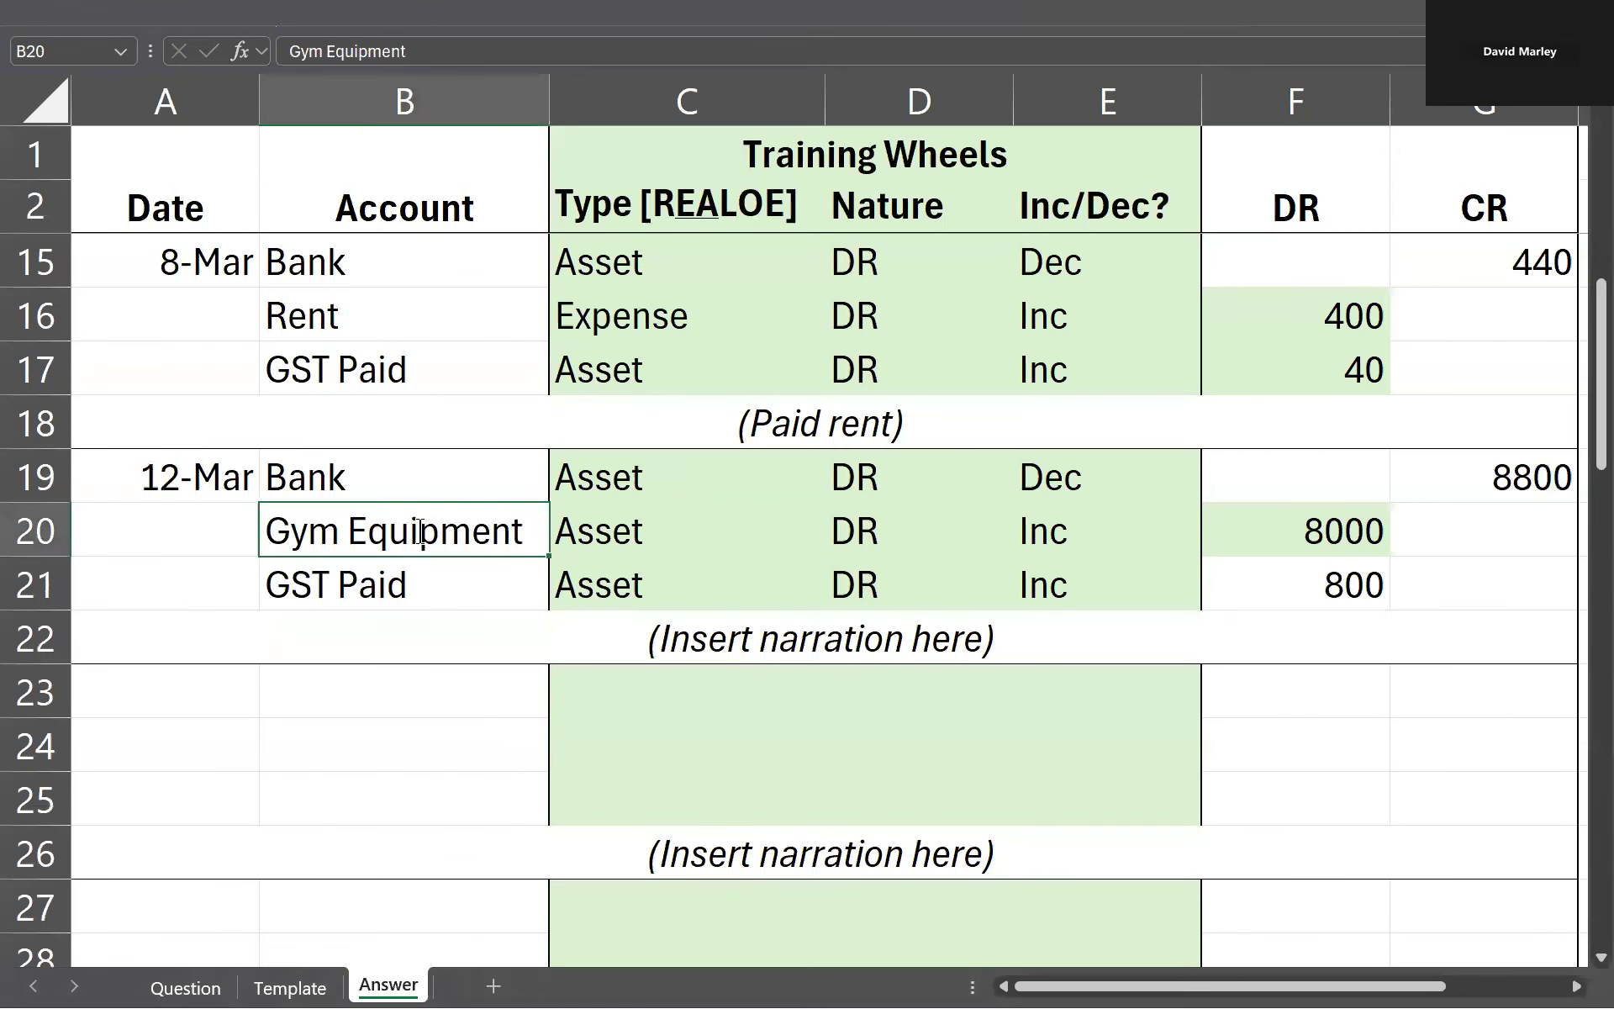
type("Comput")
key("Return")
Step: Review the pasted Type, Nature and Inc/Dec entries for the 12-Mar journal lines
key("Right")
key("Up")
key("Up")
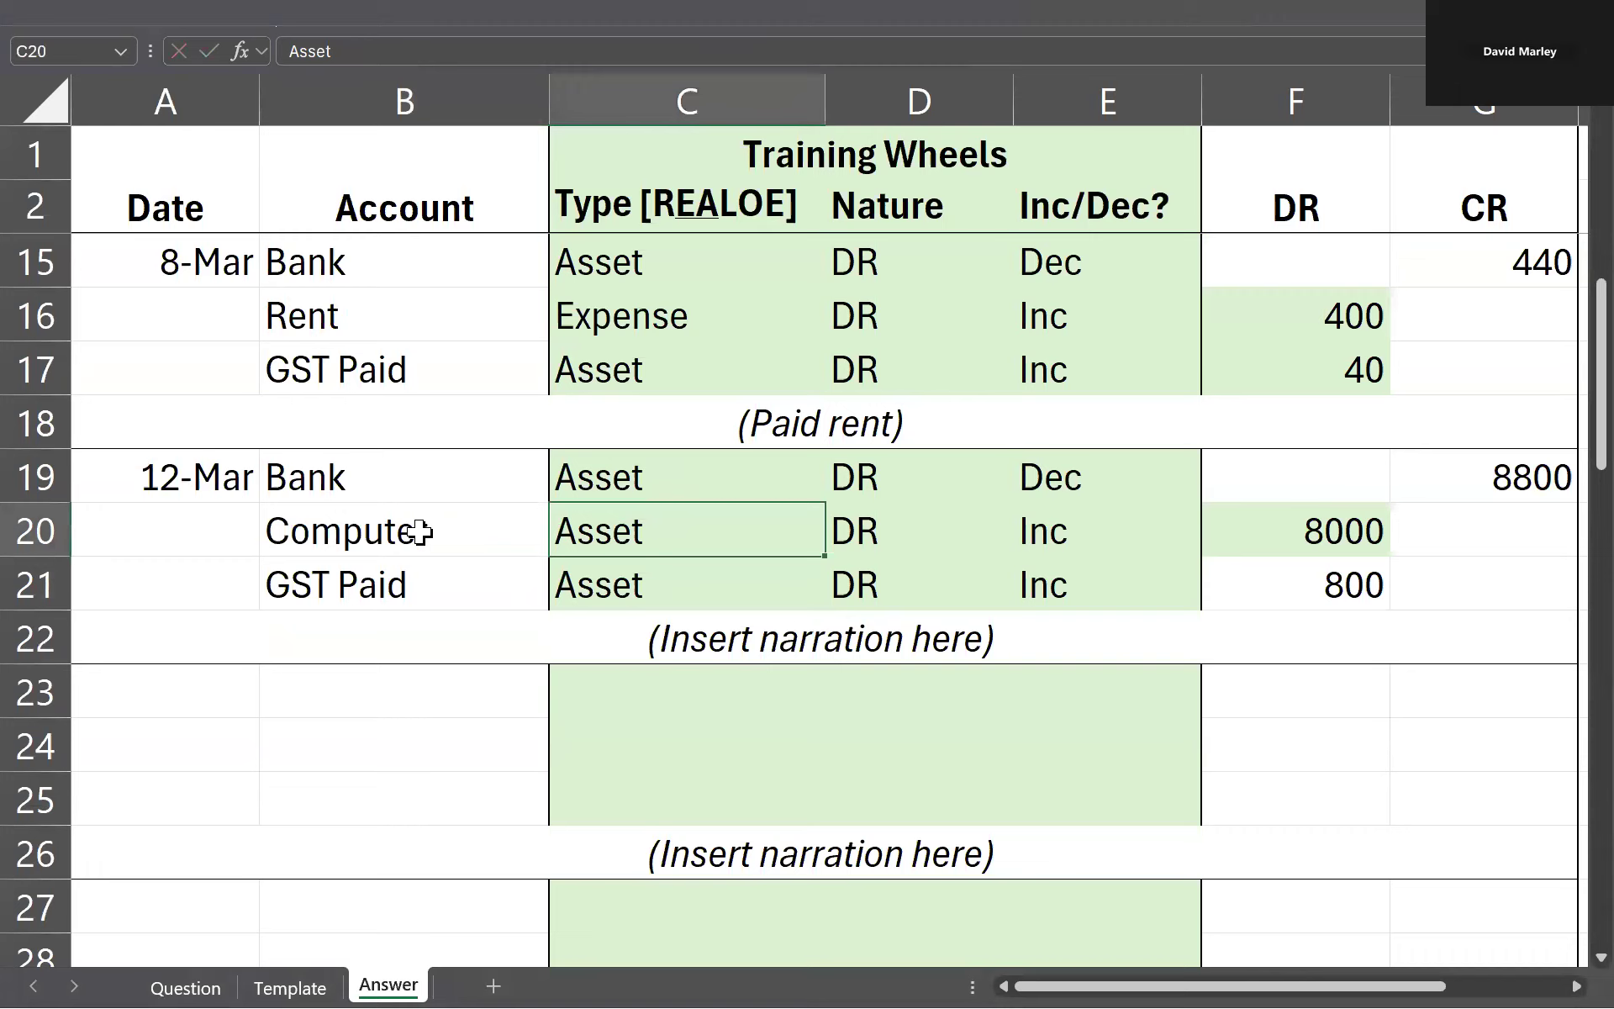
key("Right")
Step: Check the computer's amount on the Question sheet and set the Bank credit in G19 to 1650
key("Right")
key("shift+Down")
key("shift+Down")
key("shift+Left")
key("shift+Left")
key("shift+Left")
key("shift+Right")
key("Right")
key("Right")
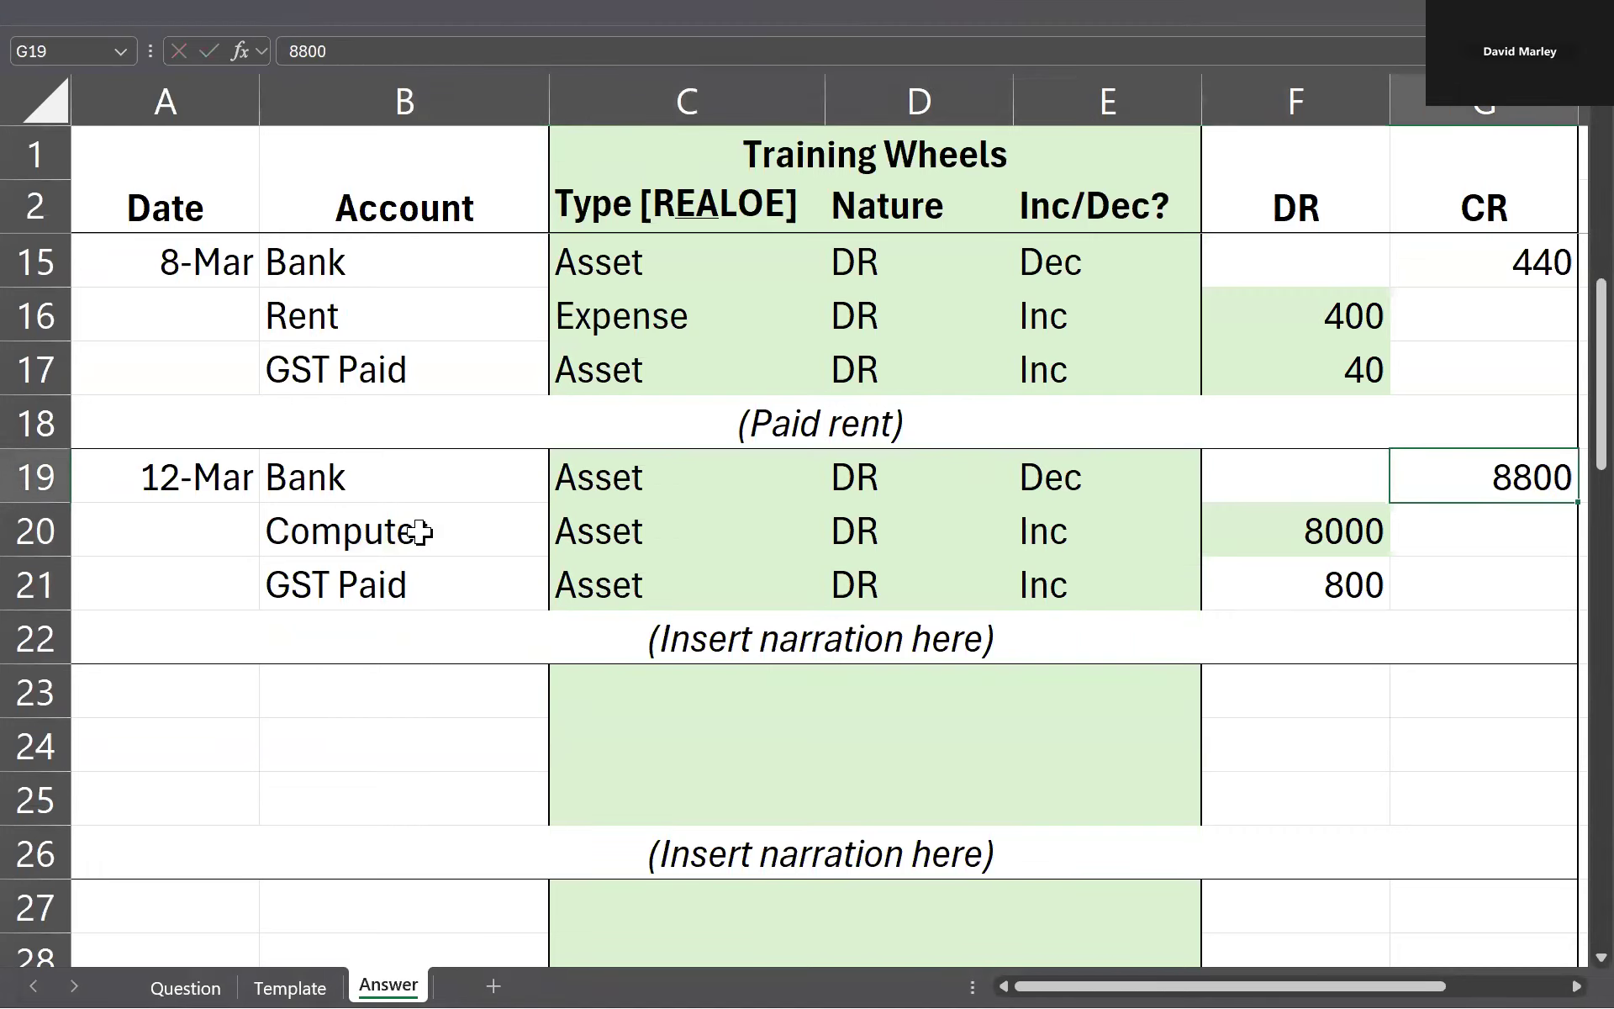
key("ctrl+Page_Up")
key("ctrl+Page_Up")
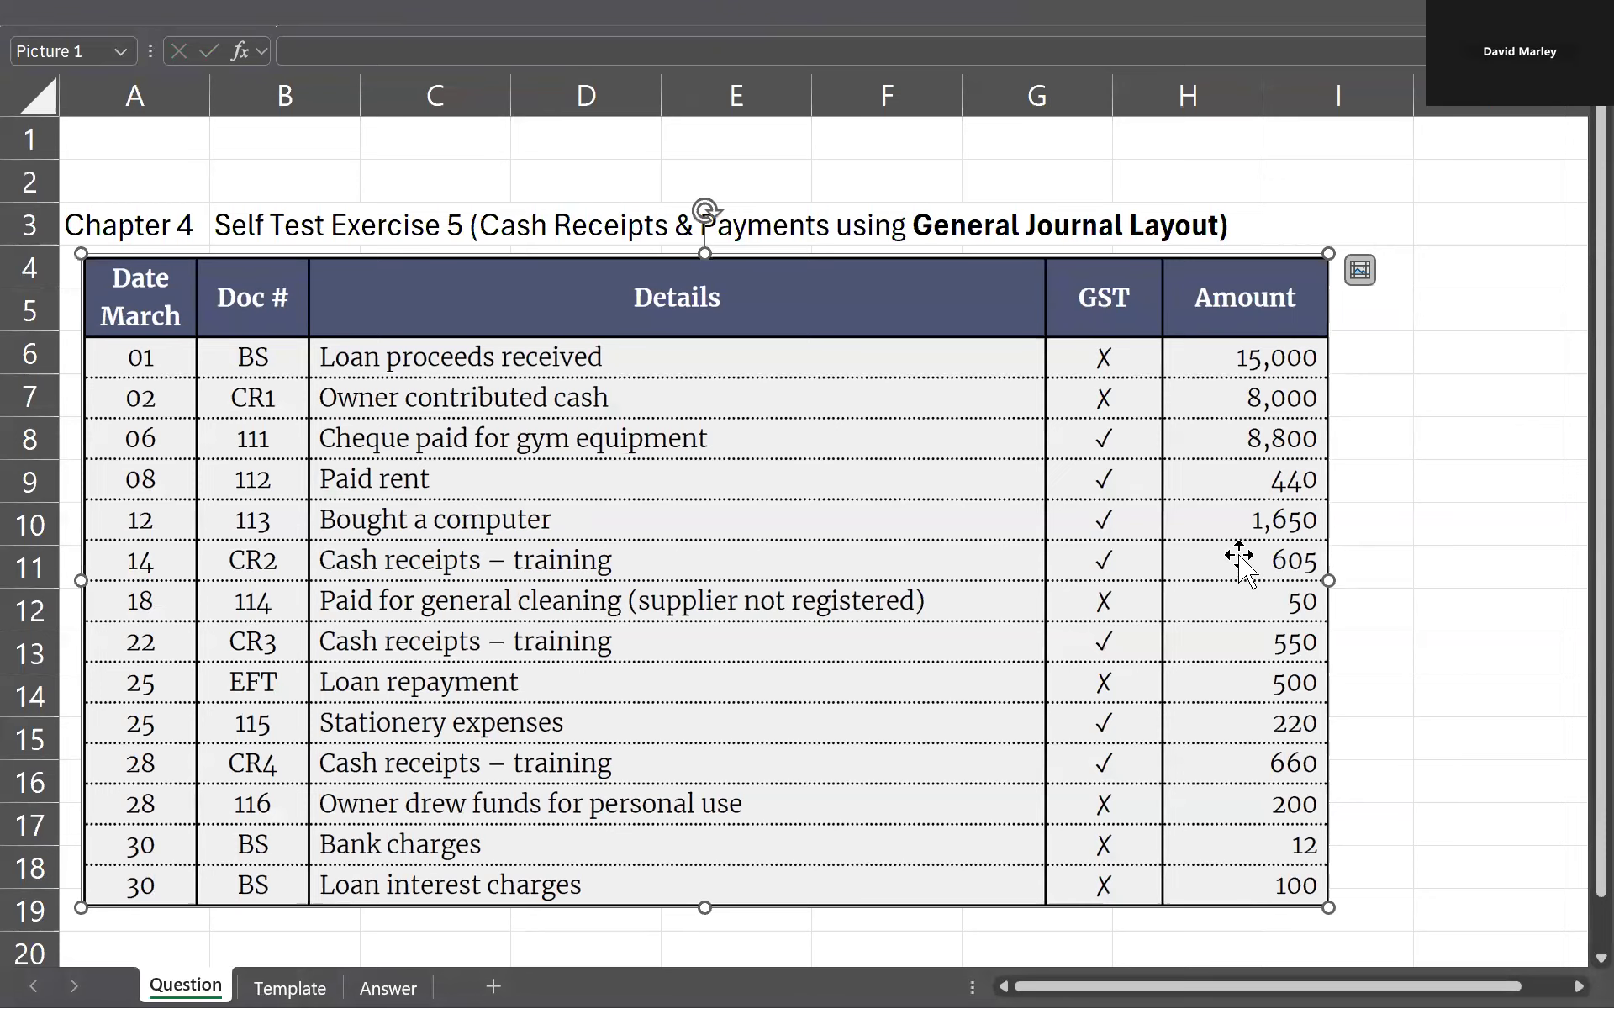
key("ctrl+Page_Down")
key("ctrl+Page_Down")
type("16")
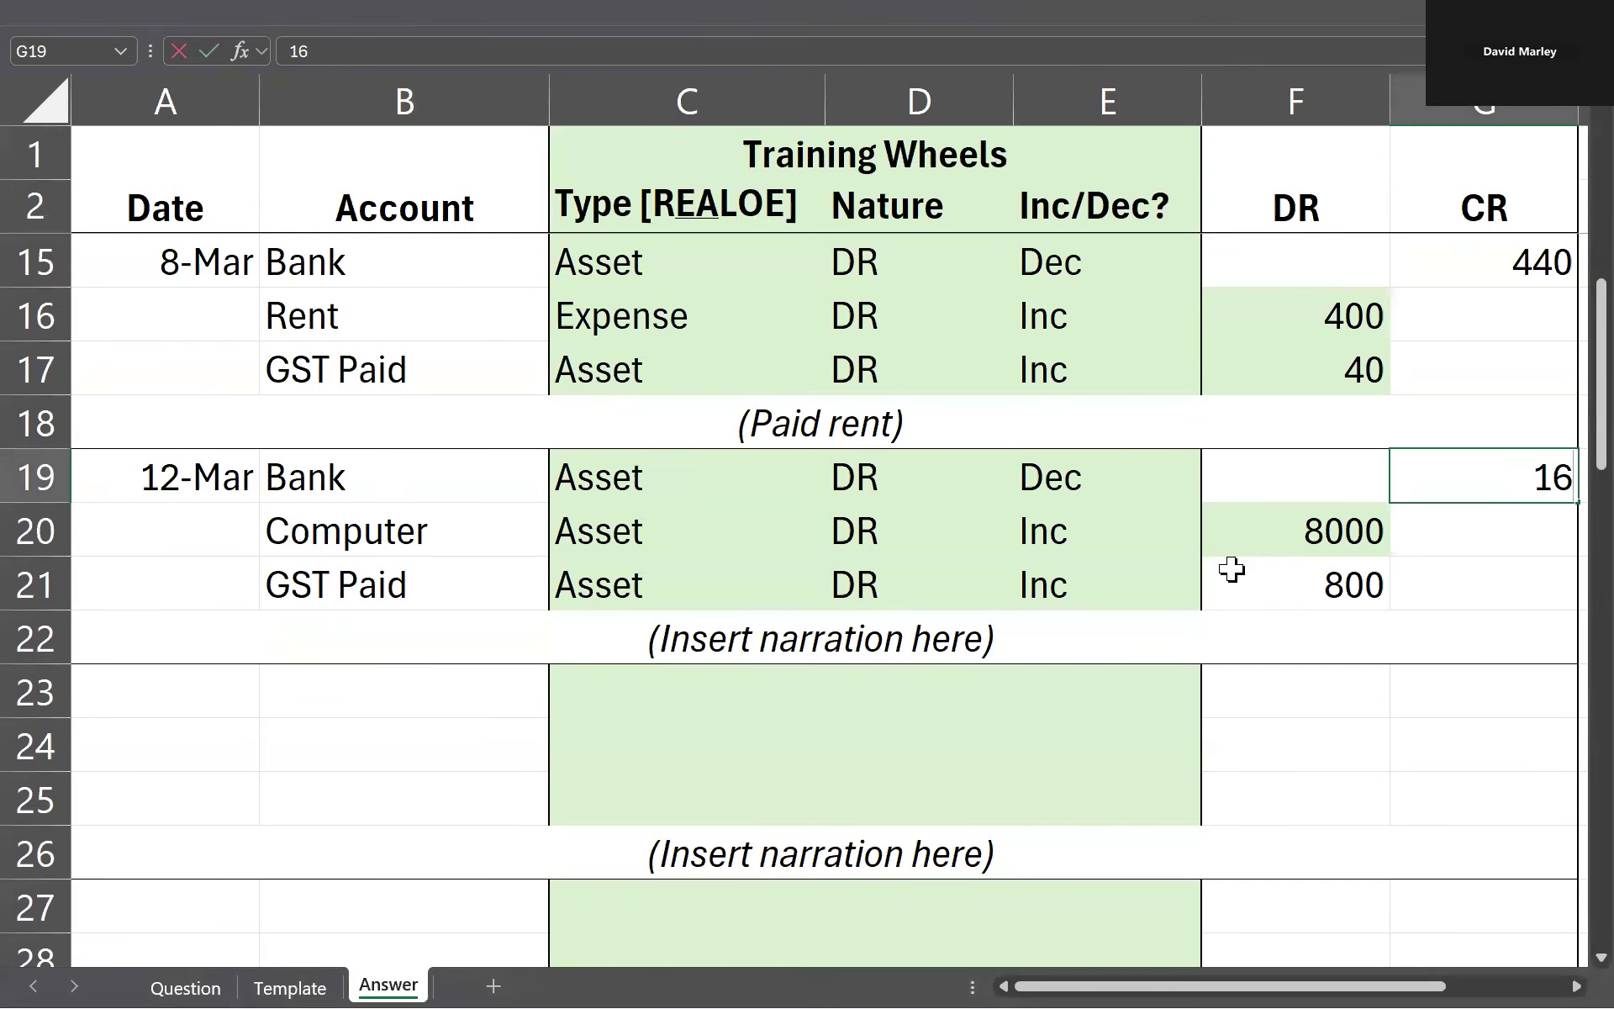
type("50")
key("Return")
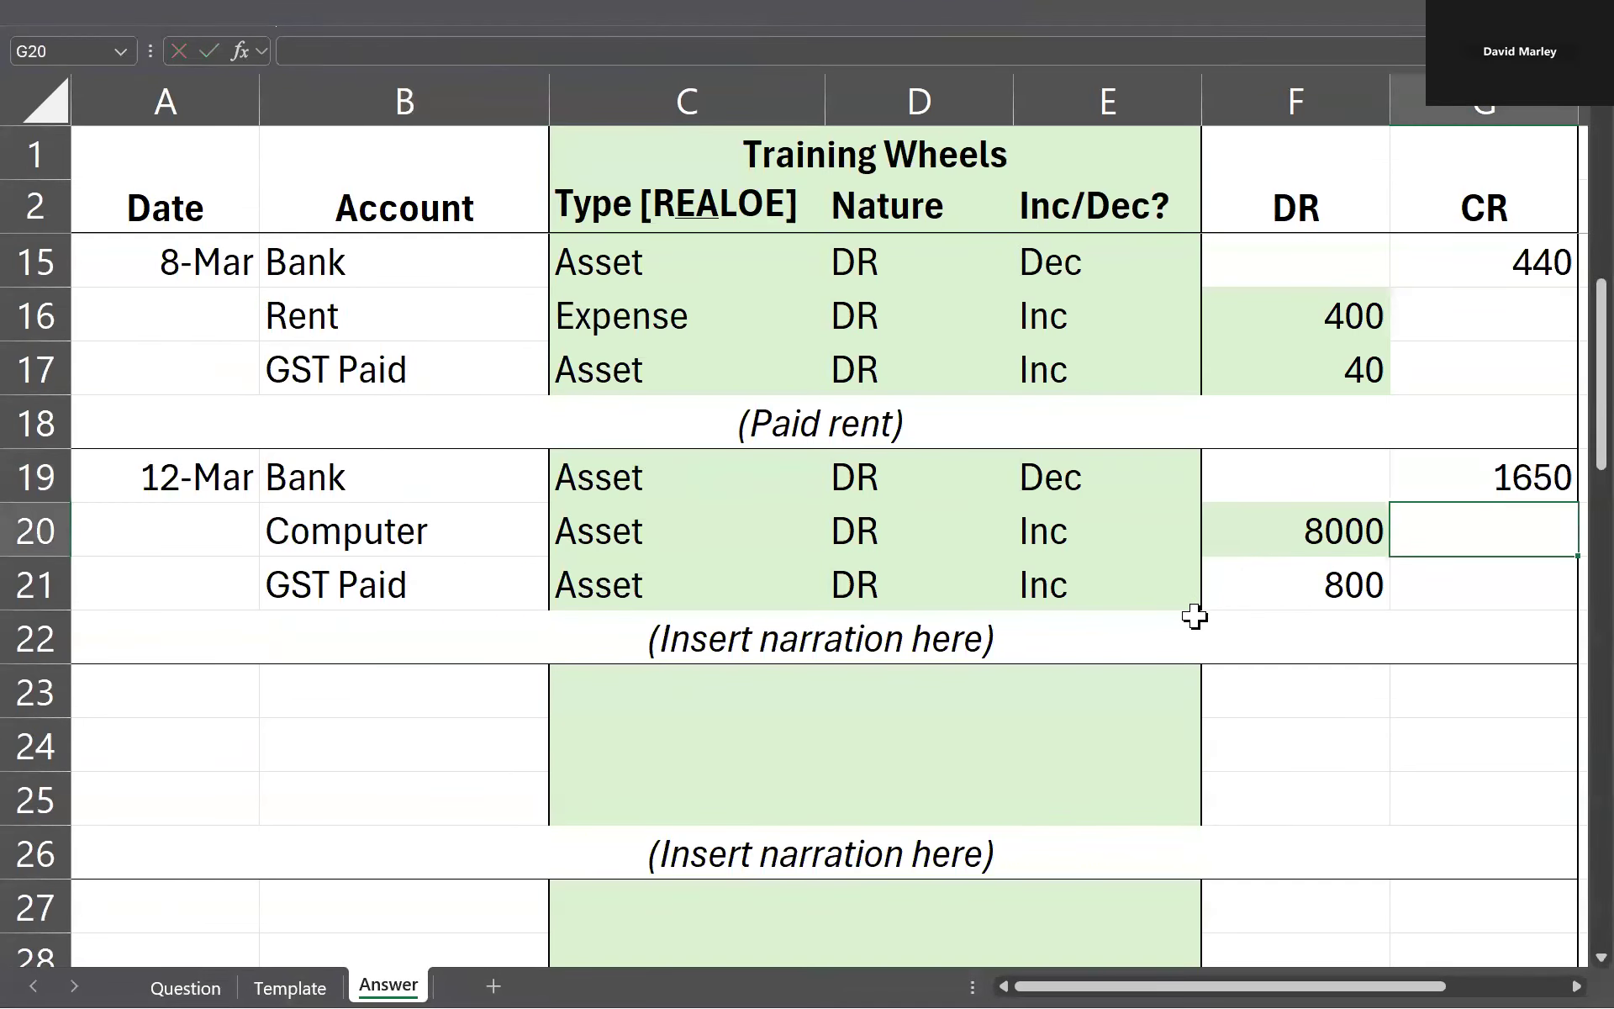
Step: Calculate the Computer debit excluding GST in F20 with the formula =G19/1.1
key("Return")
key("Up")
key("Left")
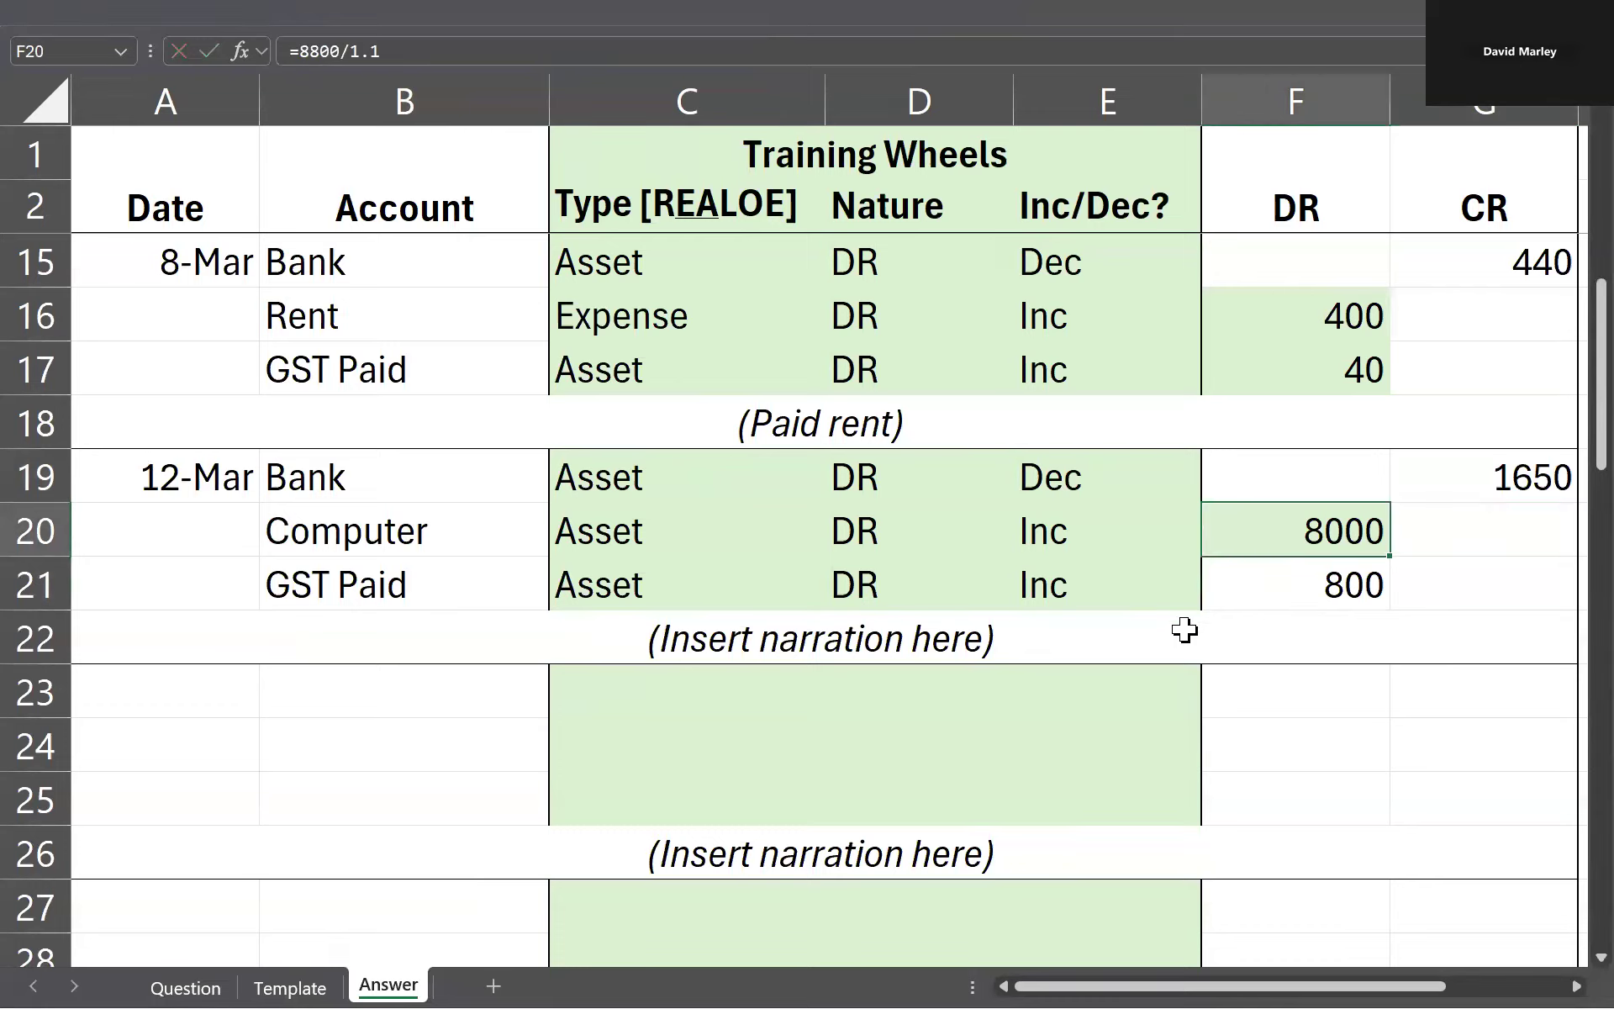
type("=")
key("Right")
key("Up")
type("/1.1")
key("Return")
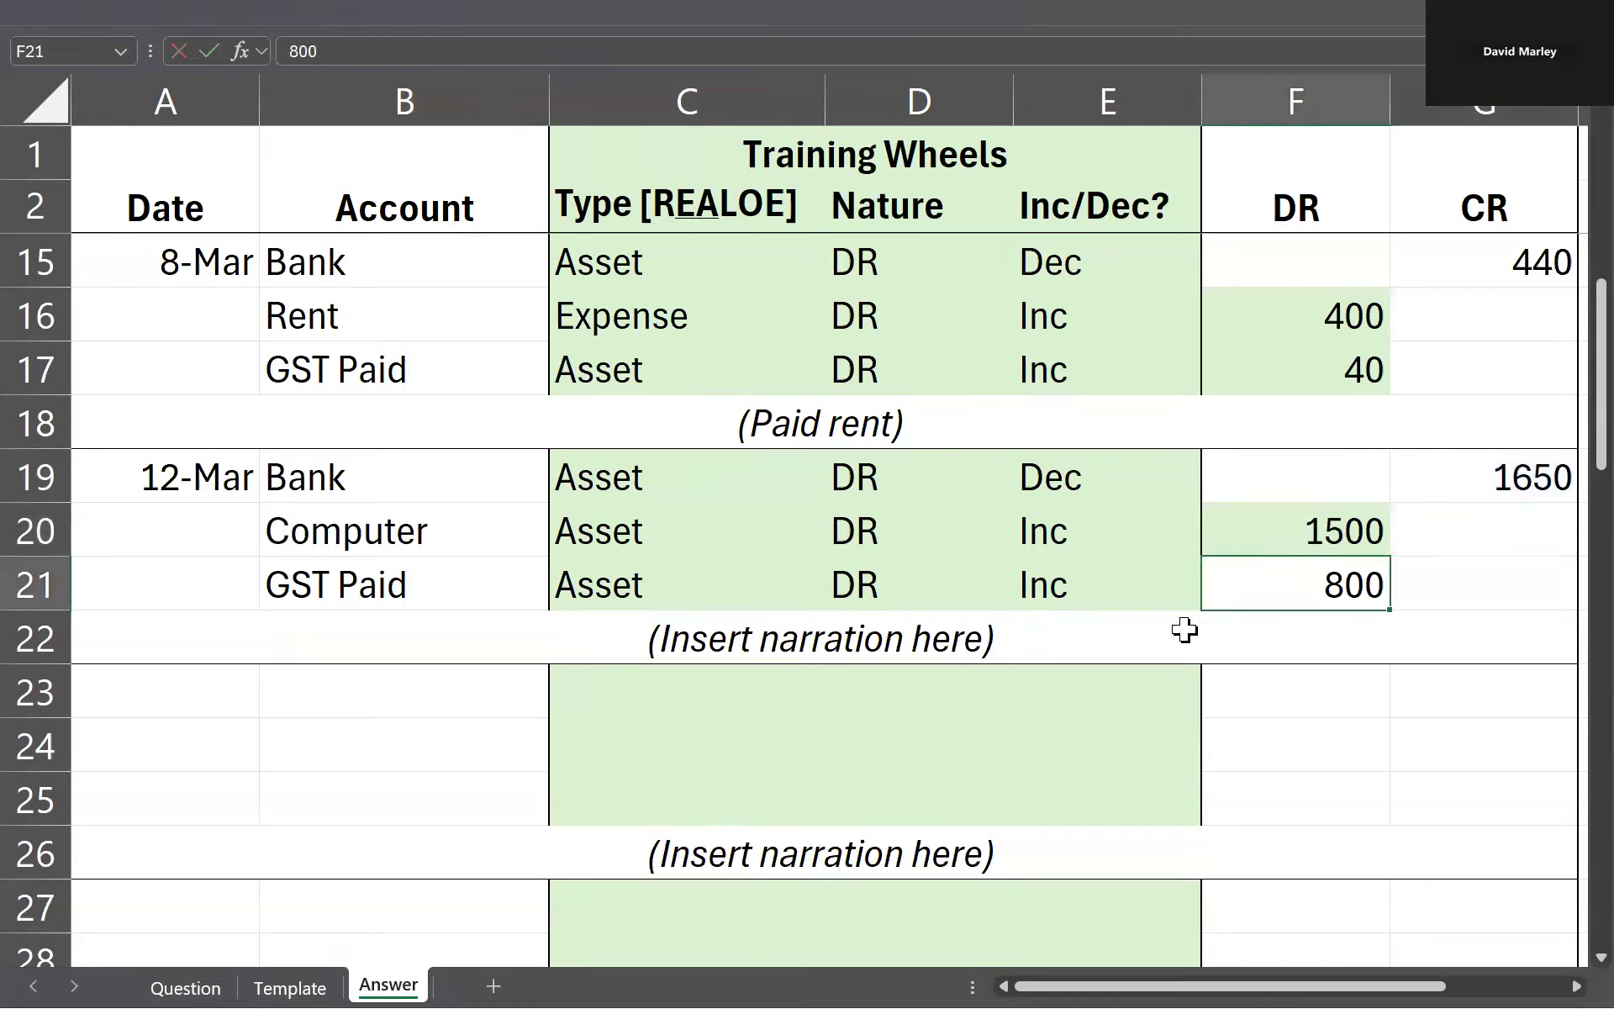
Step: Calculate the GST Paid debit in F21 with the formula =G19/11
type("=")
key("Right")
key("Up")
key("Up")
type("/")
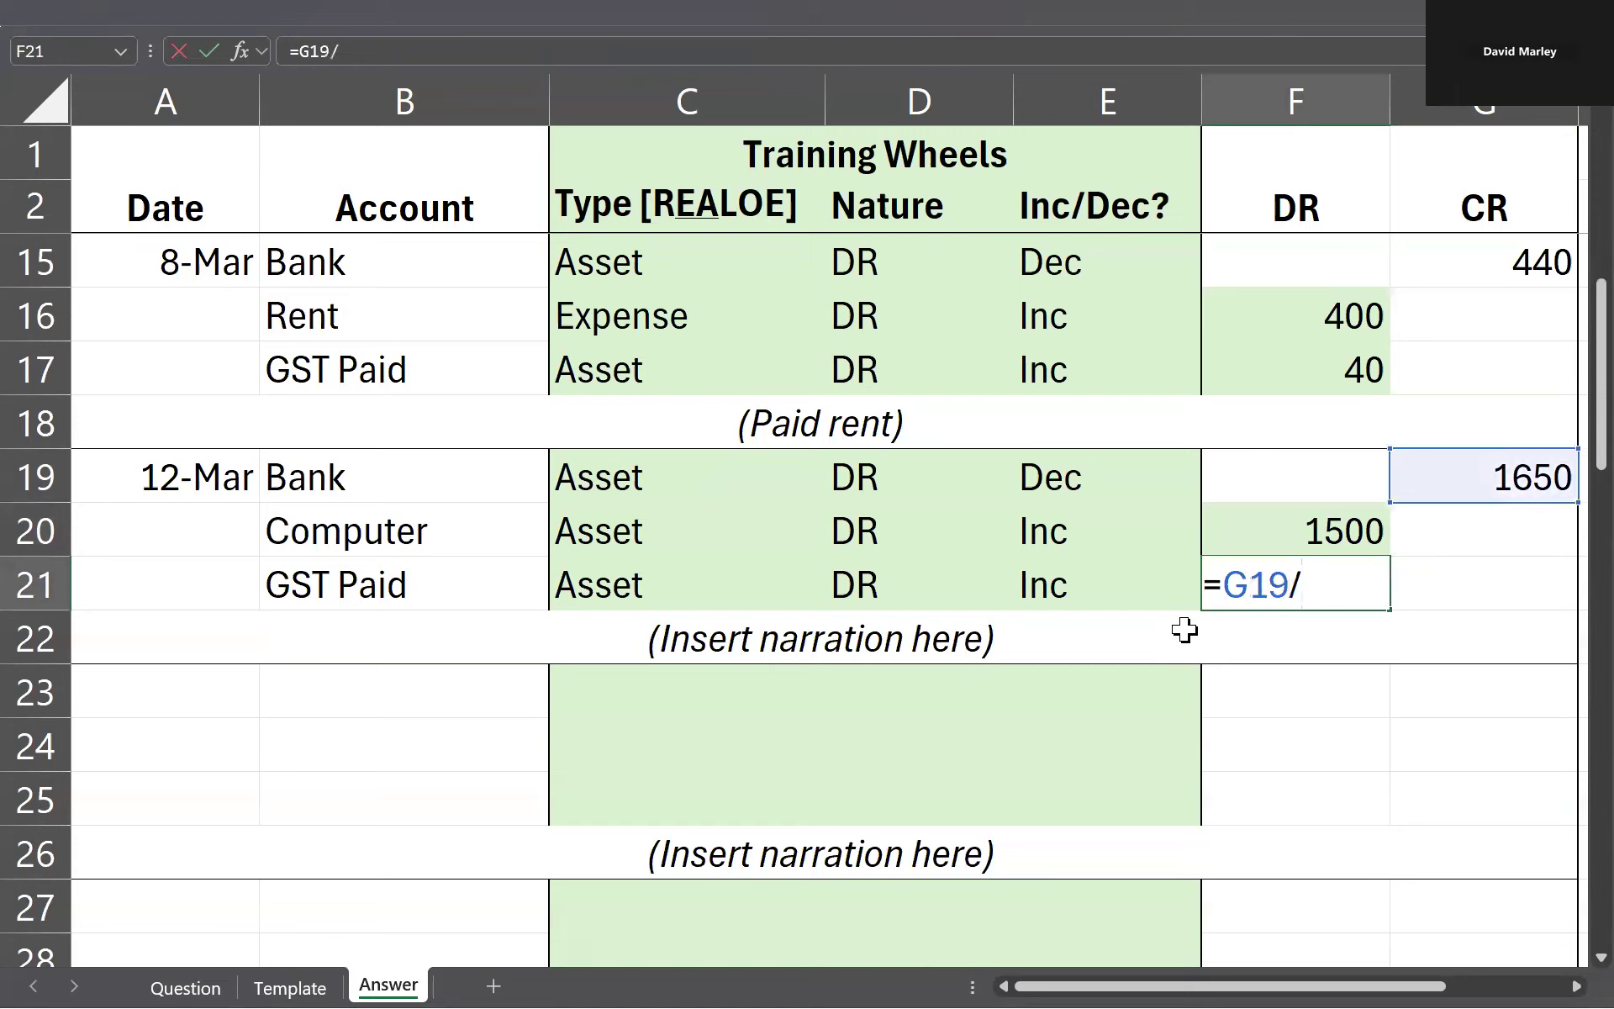
type("11")
key("Return")
key("Up")
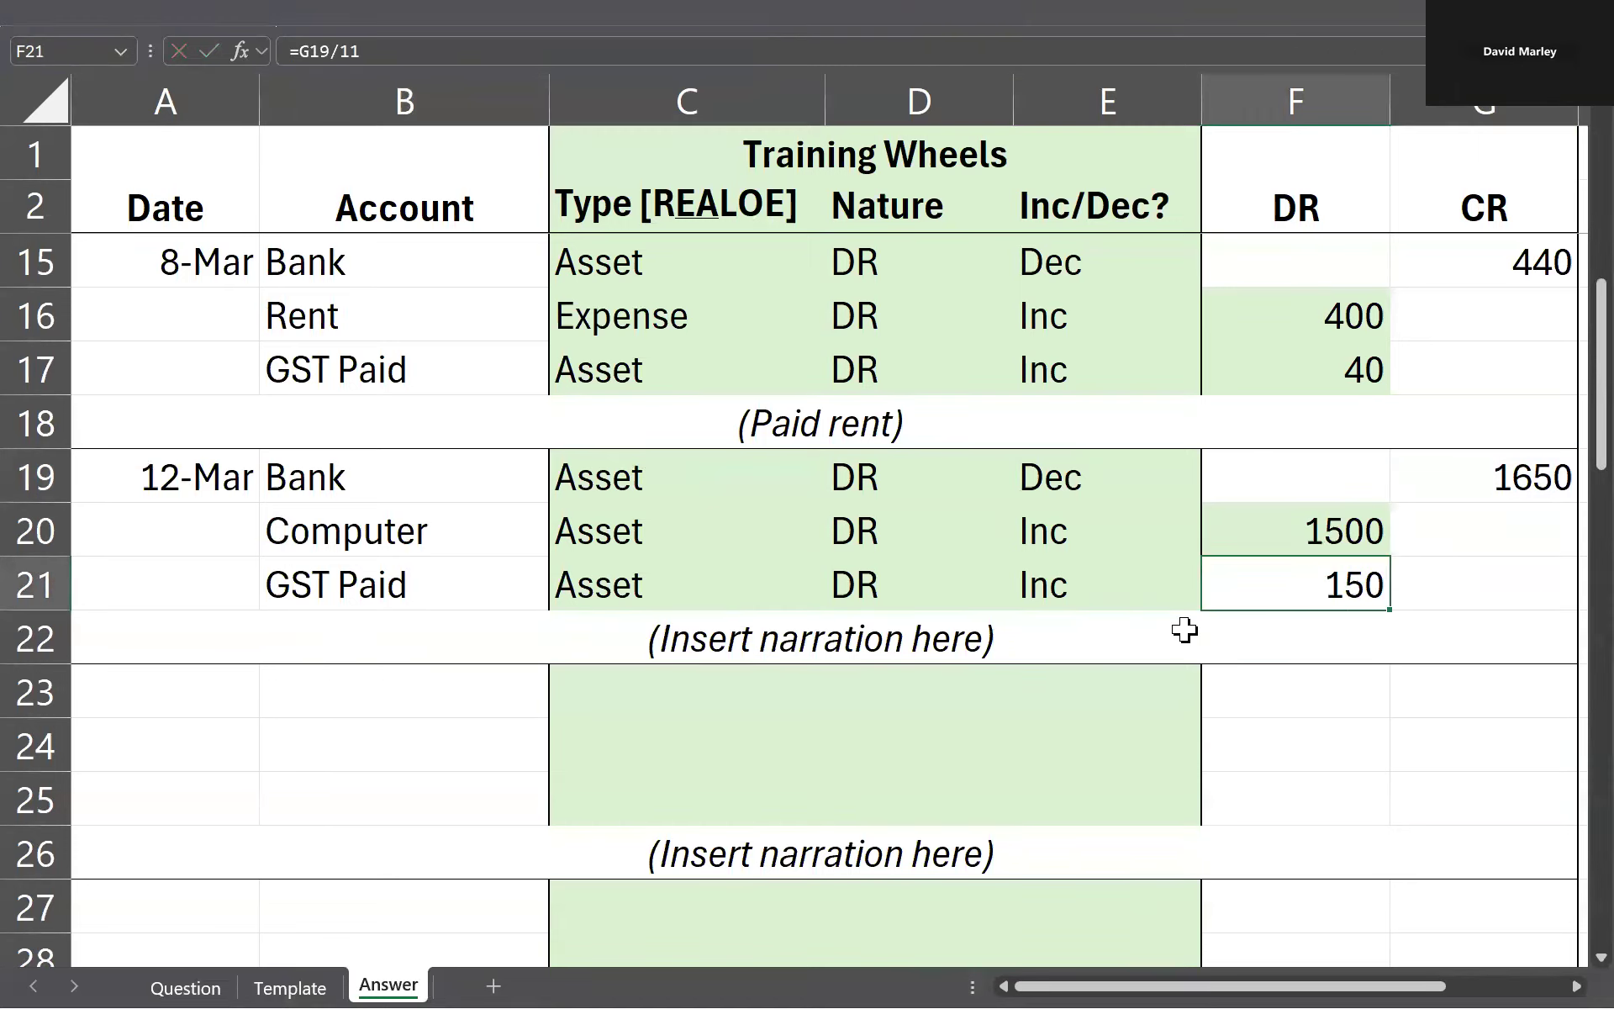
key("shift+Up")
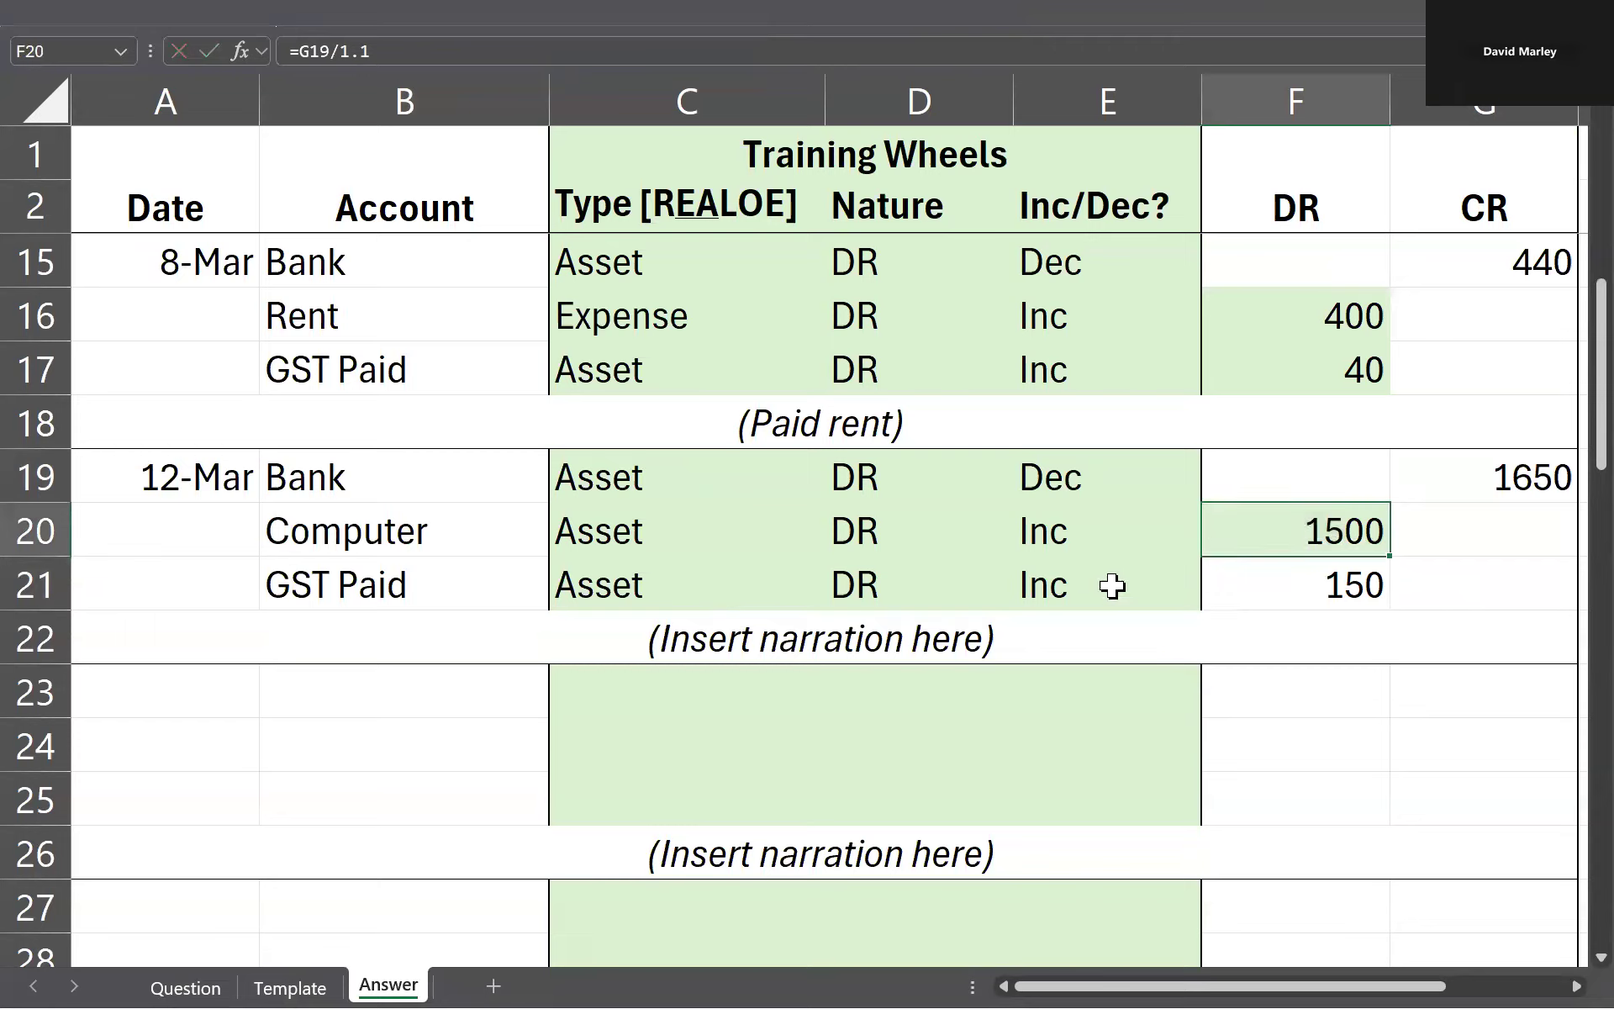
Step: Replace the narration placeholder in row 22 with (Purchased computer), keeping the brackets
left_click(948, 486)
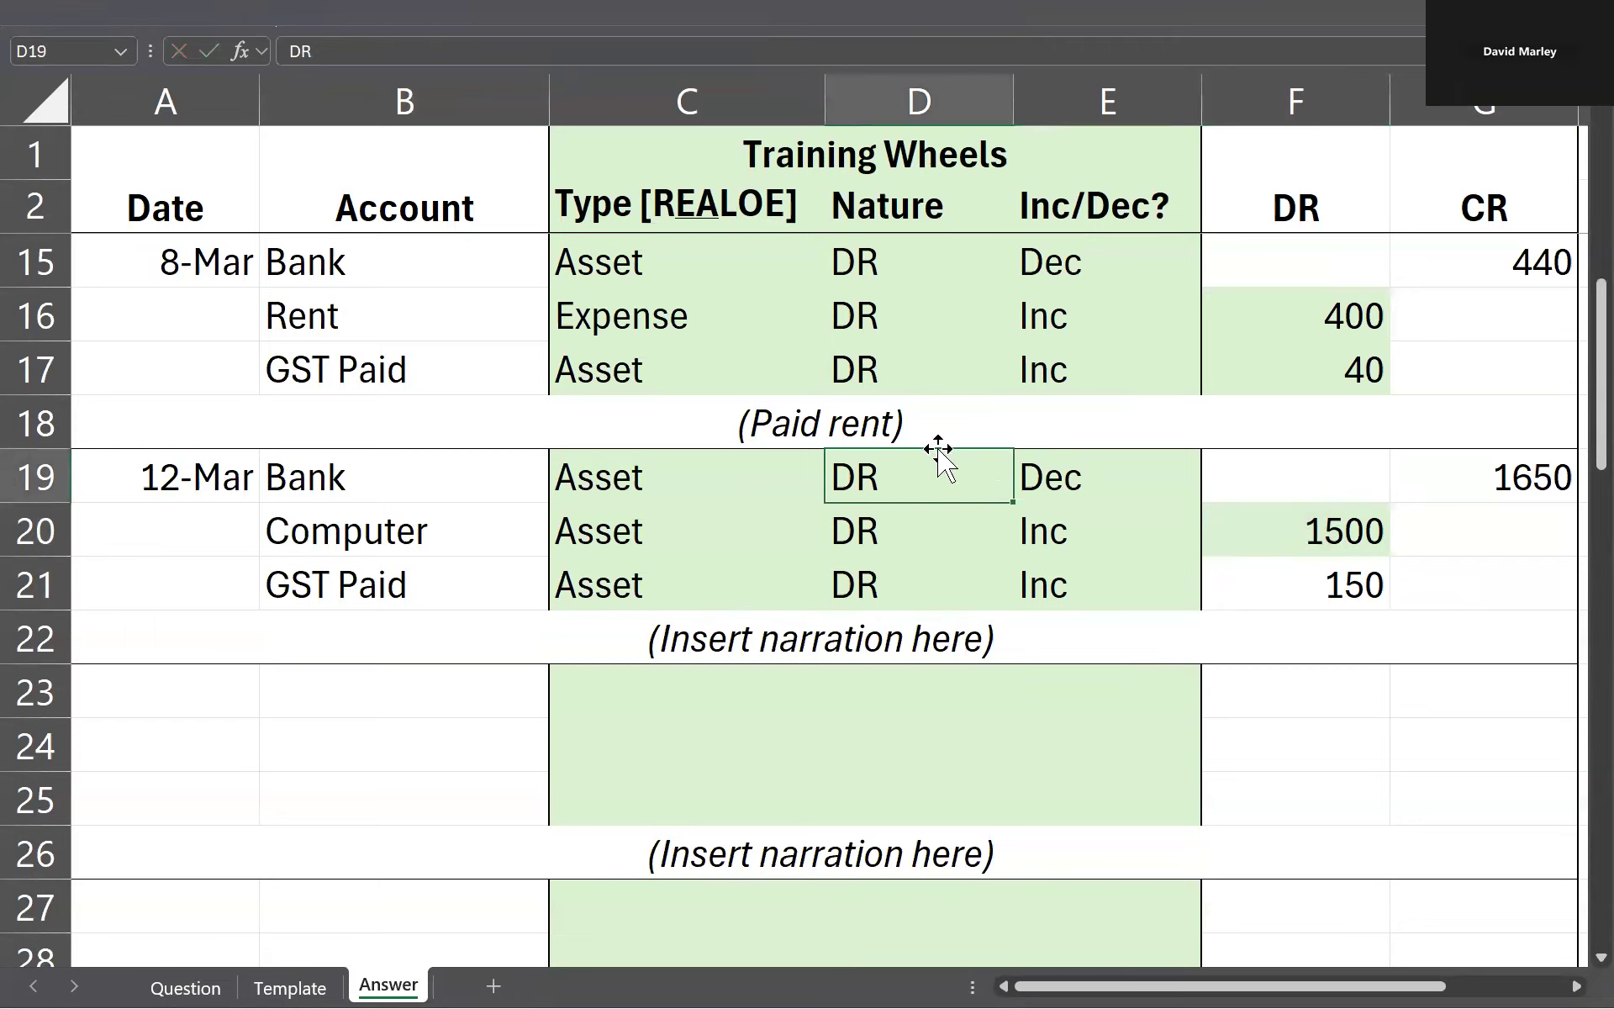
left_click(928, 630)
double_click(984, 640)
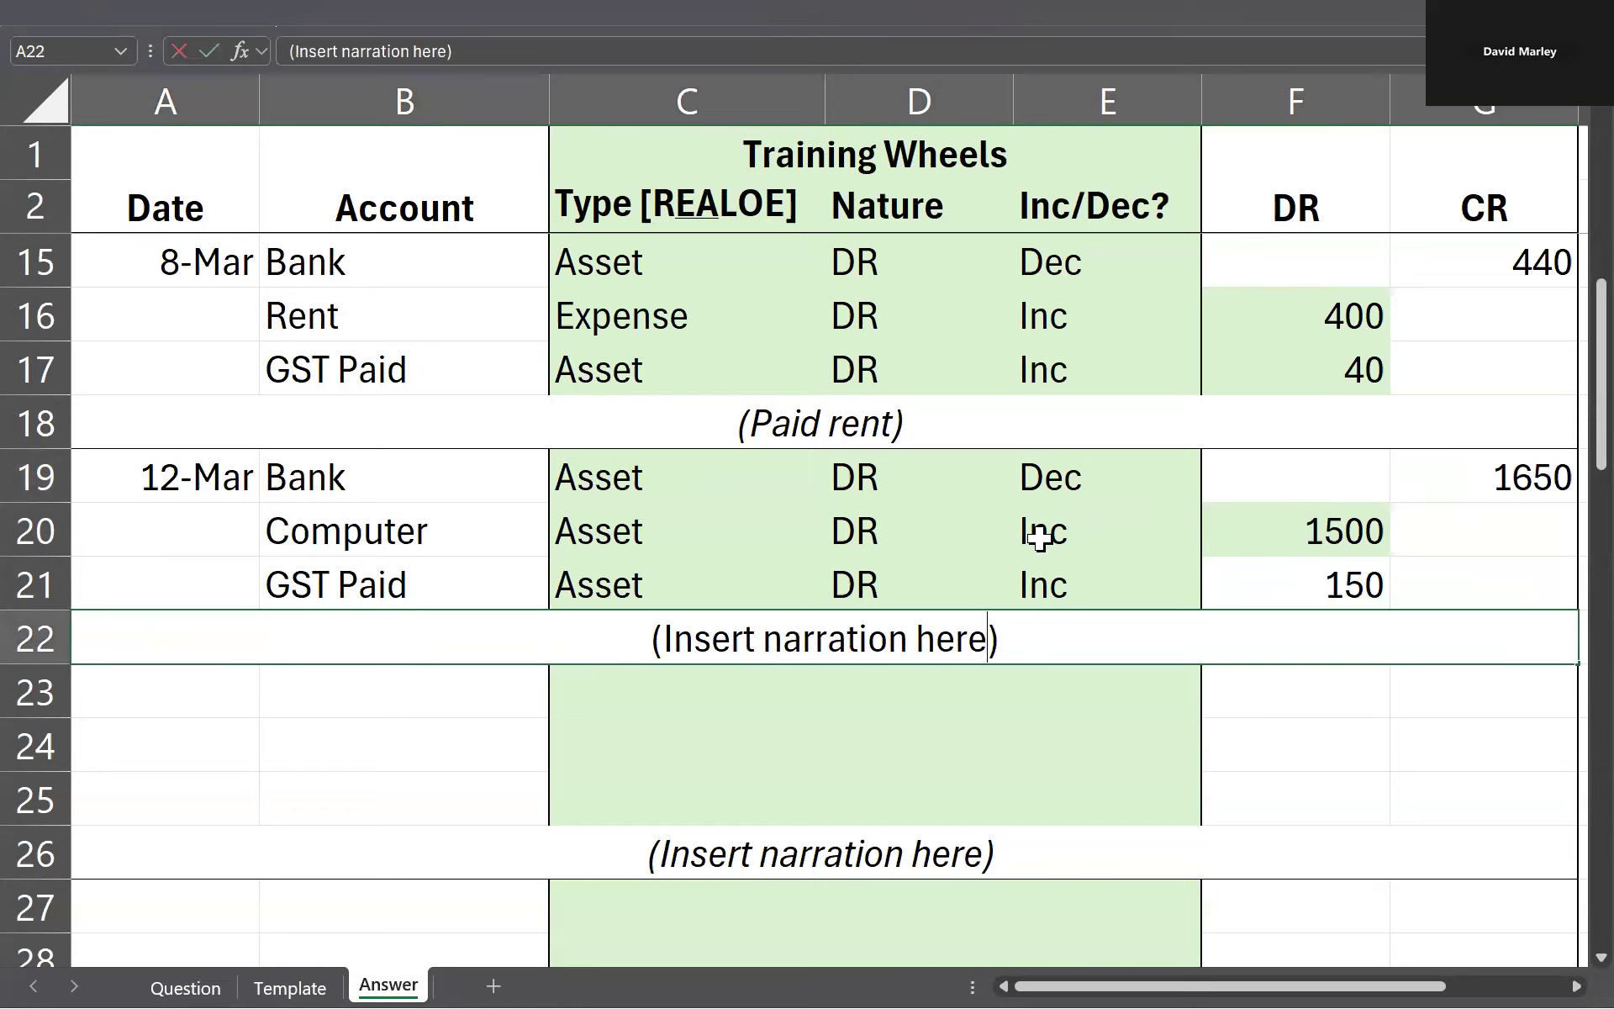
key("ctrl+shift+Left")
key("ctrl+shift+Left")
key("ctrl+shift+Left")
type("Purach")
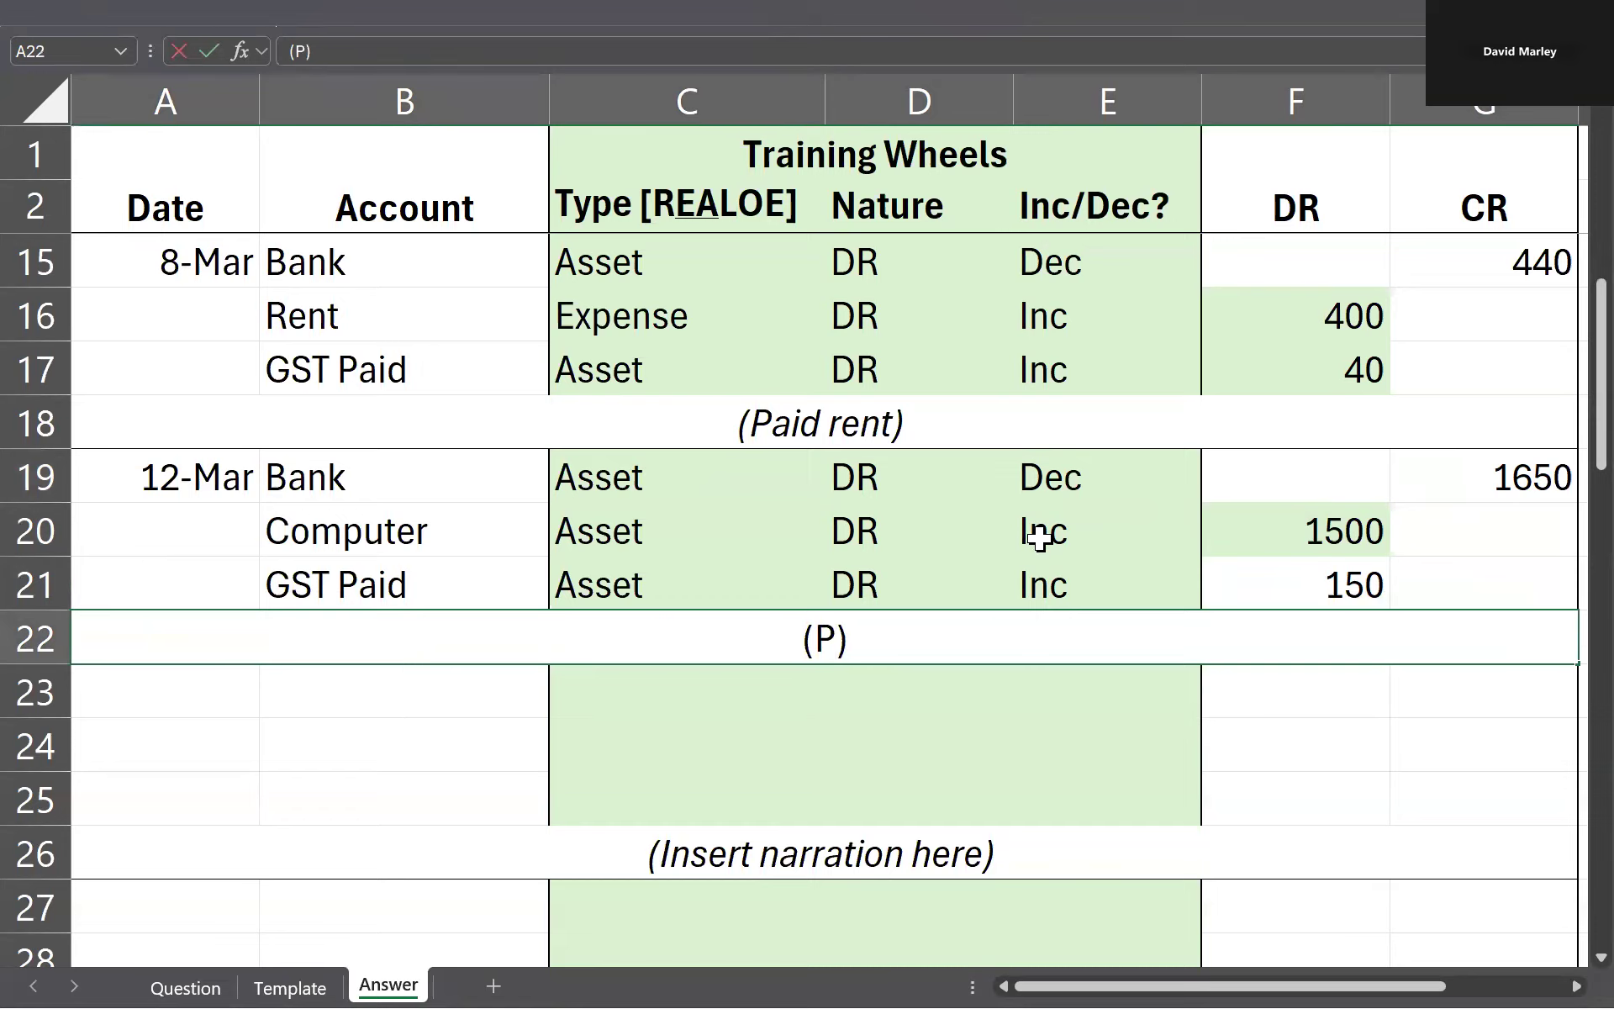
key("BackSpace")
key("BackSpace")
key("BackSpace")
type("chased computer")
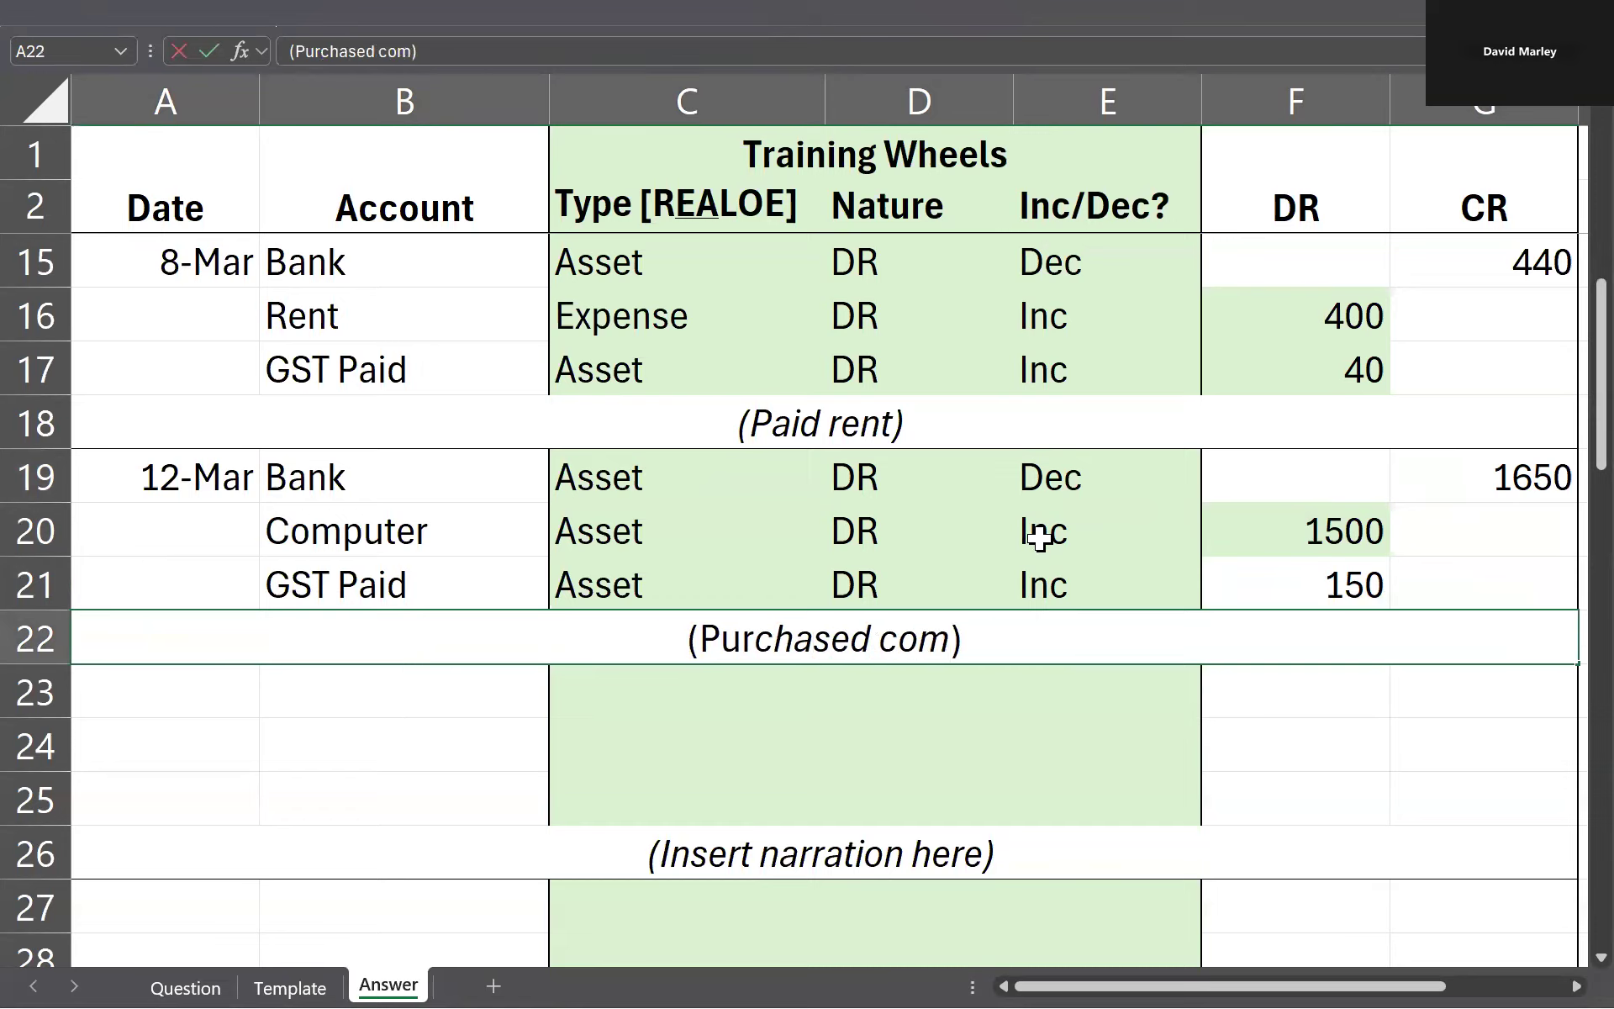
key("Tab")
left_click(346, 476)
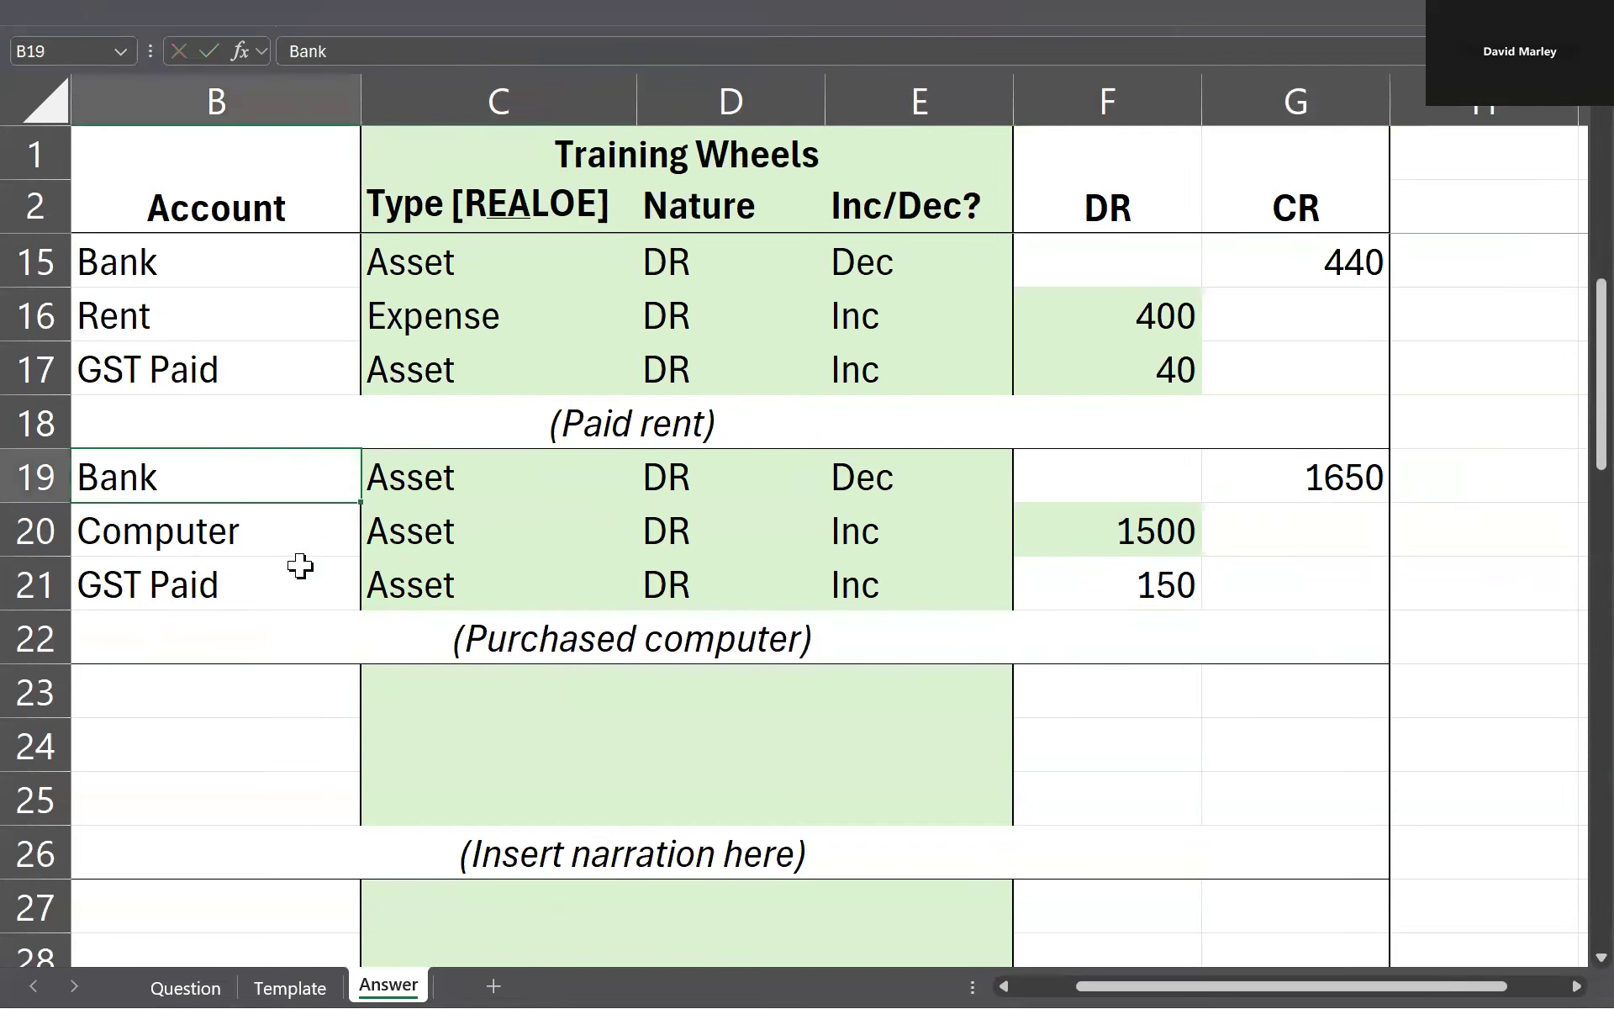
left_click(350, 563)
key("Left")
key("Up")
key("Right")
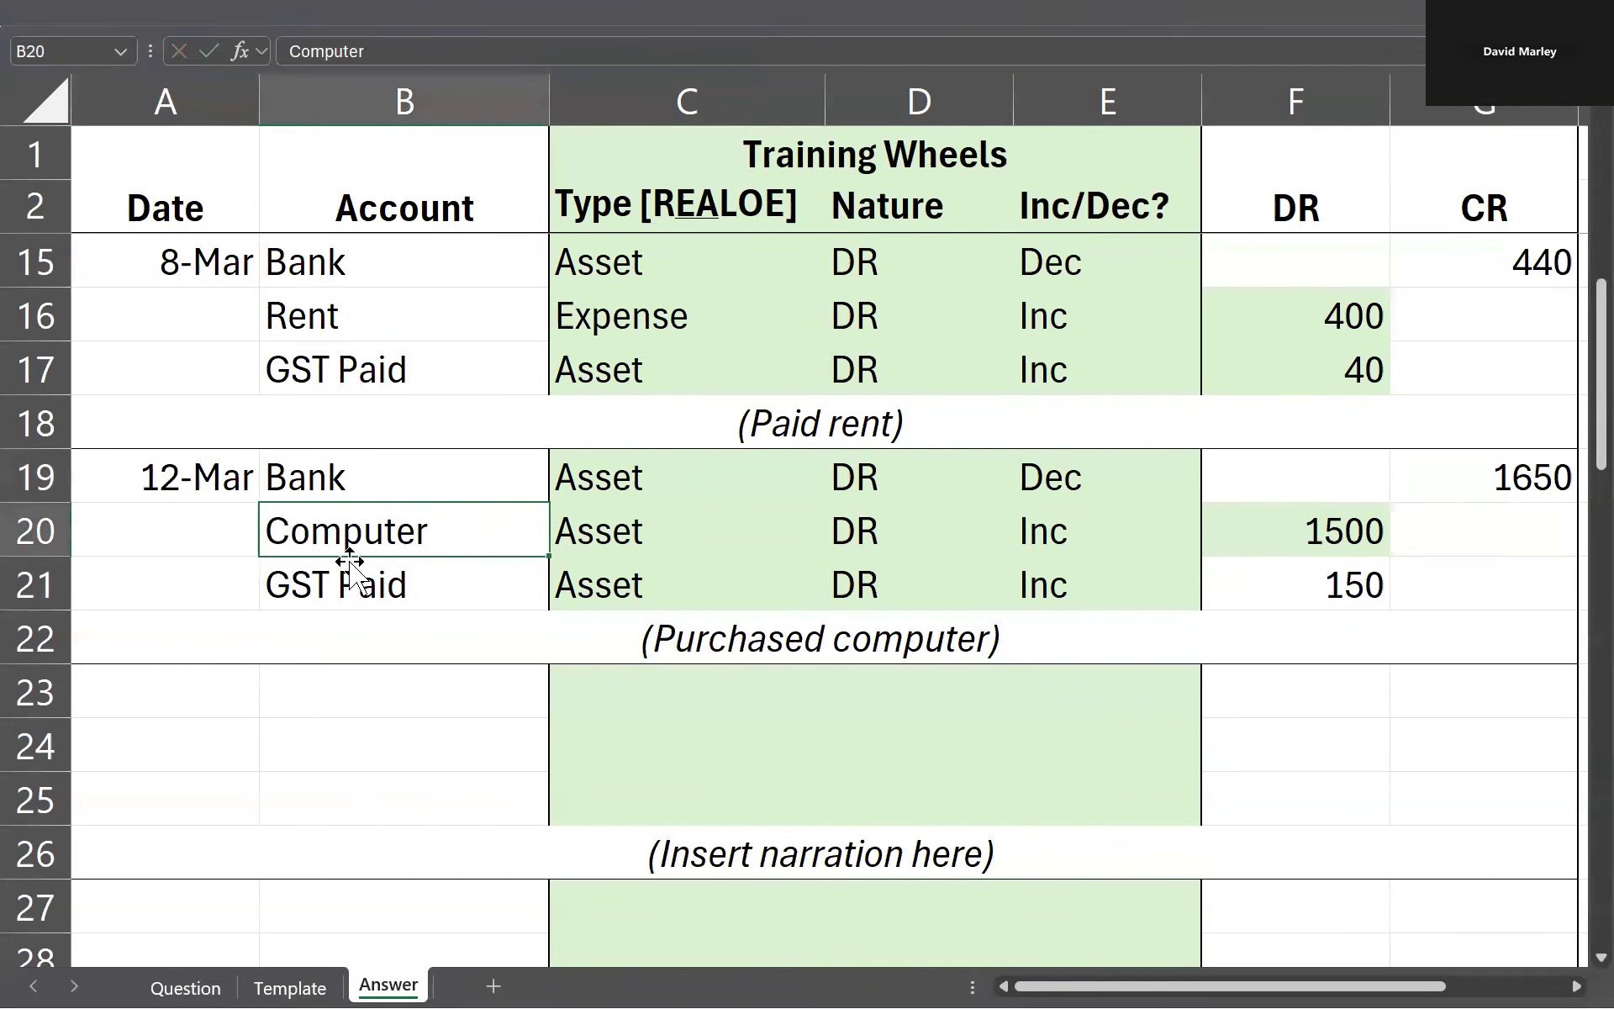
type("At Cost")
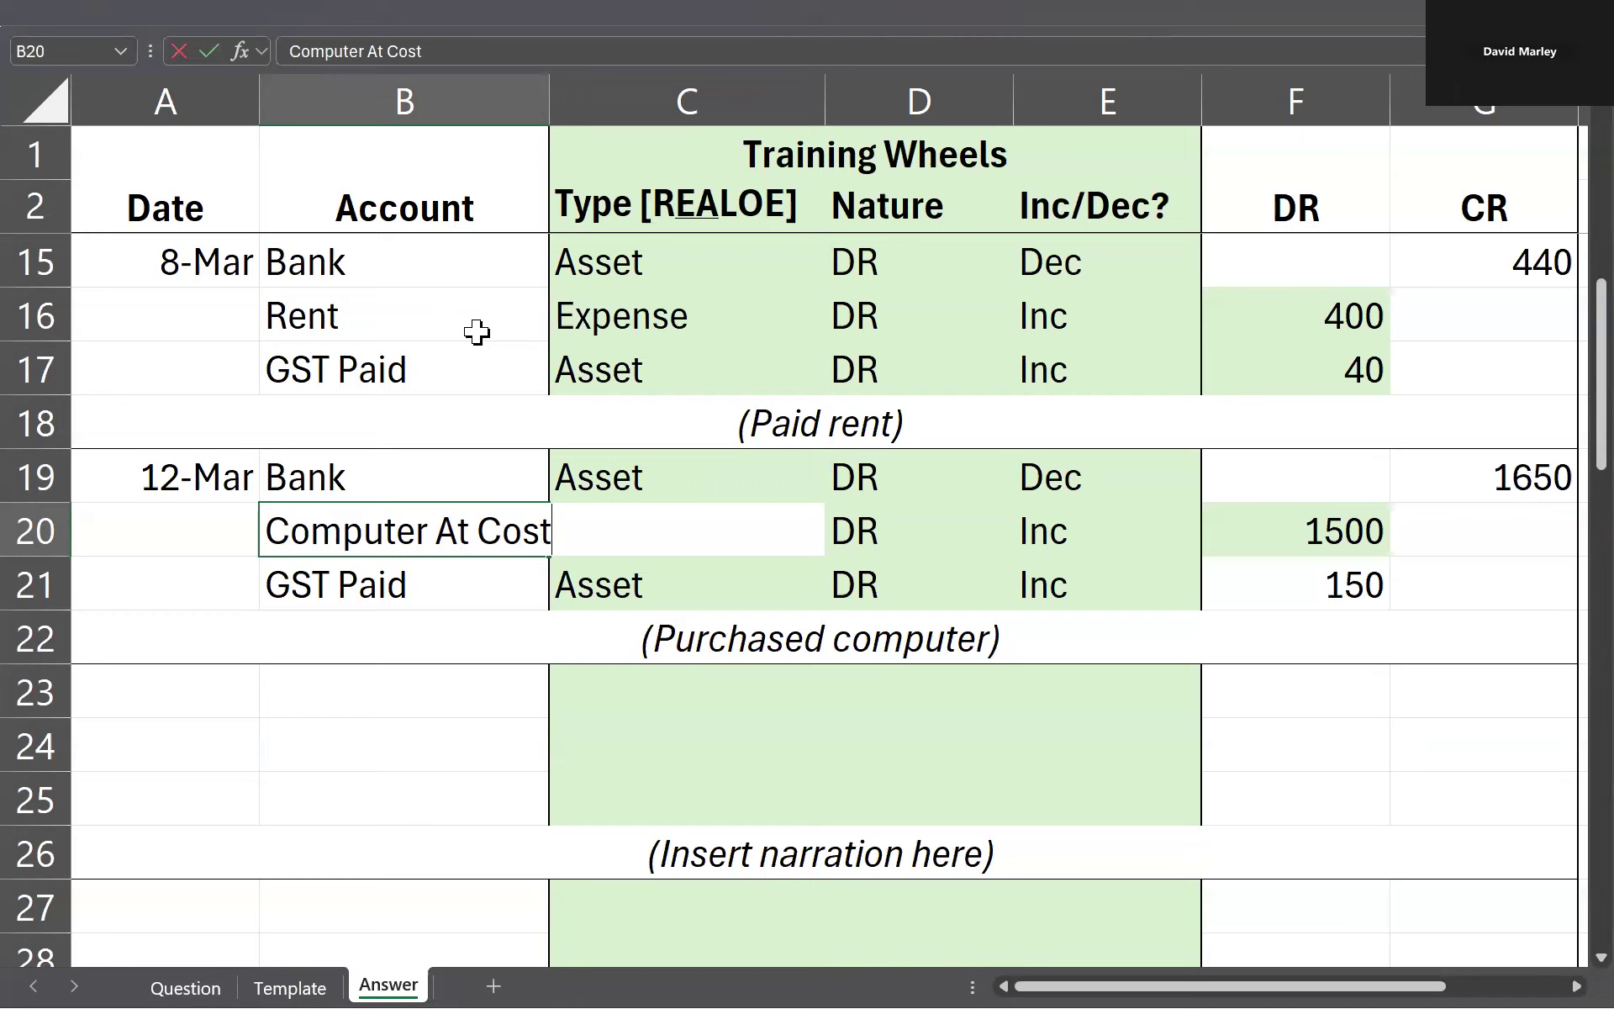
key("Escape")
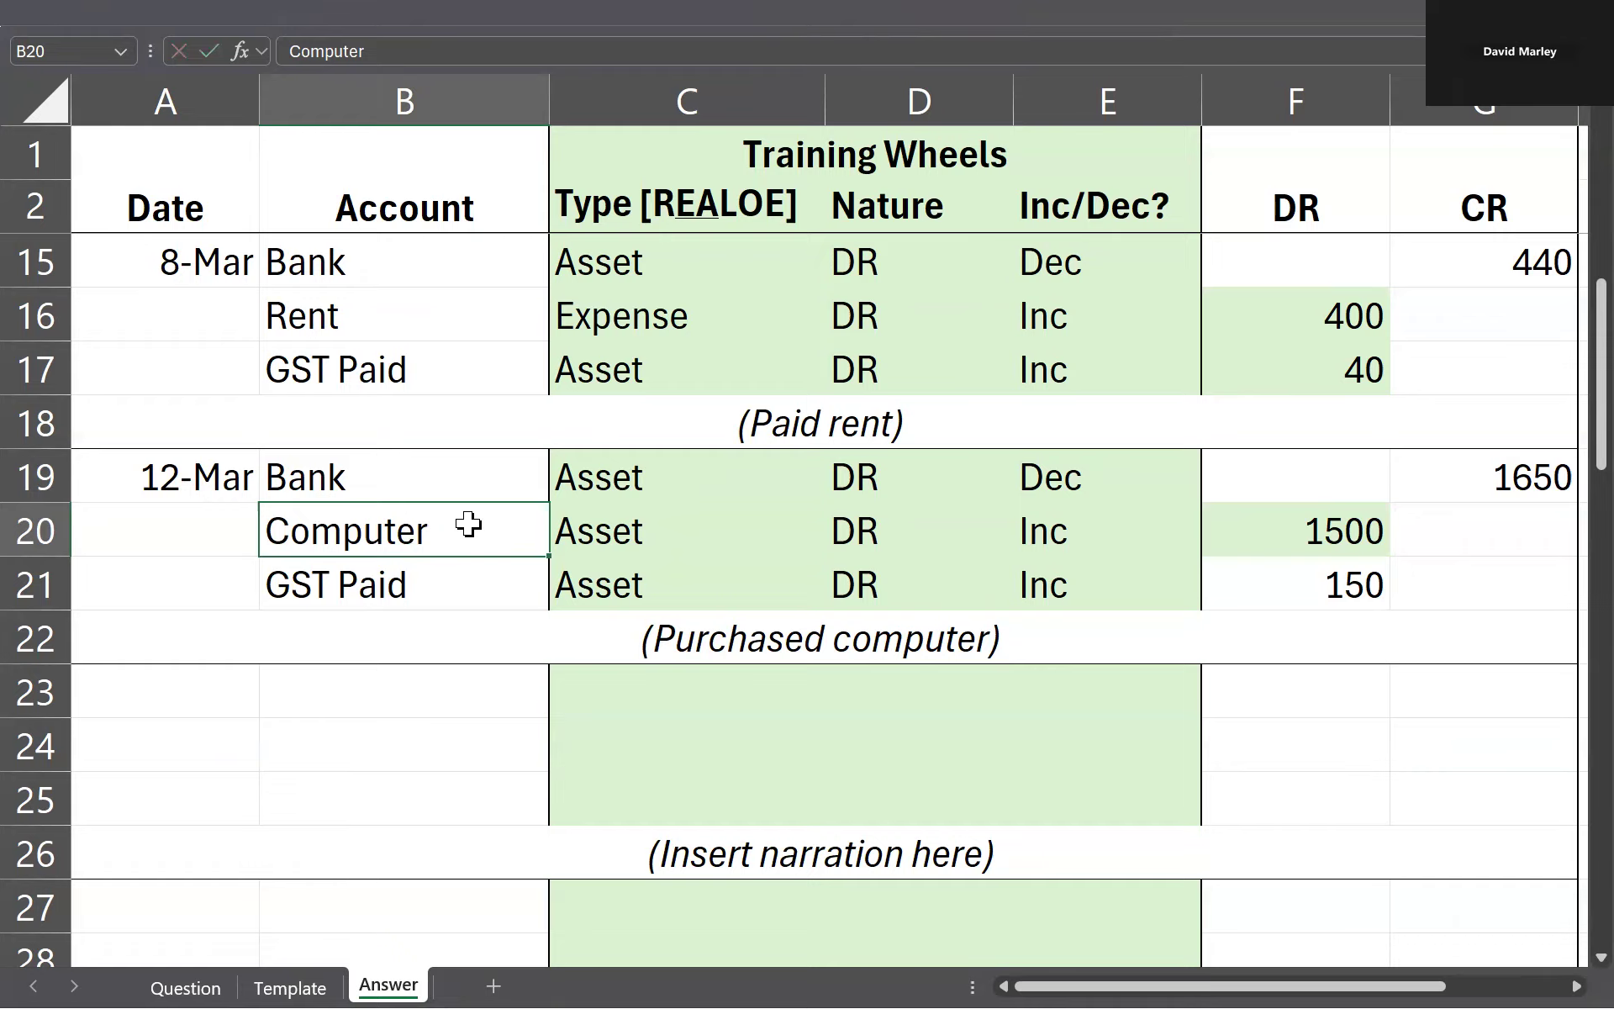
Step: Check the date of the first training receipt on the Question sheet and enter 14/3 in A23 of the Answer sheet
scroll(451, 561, "down", 1)
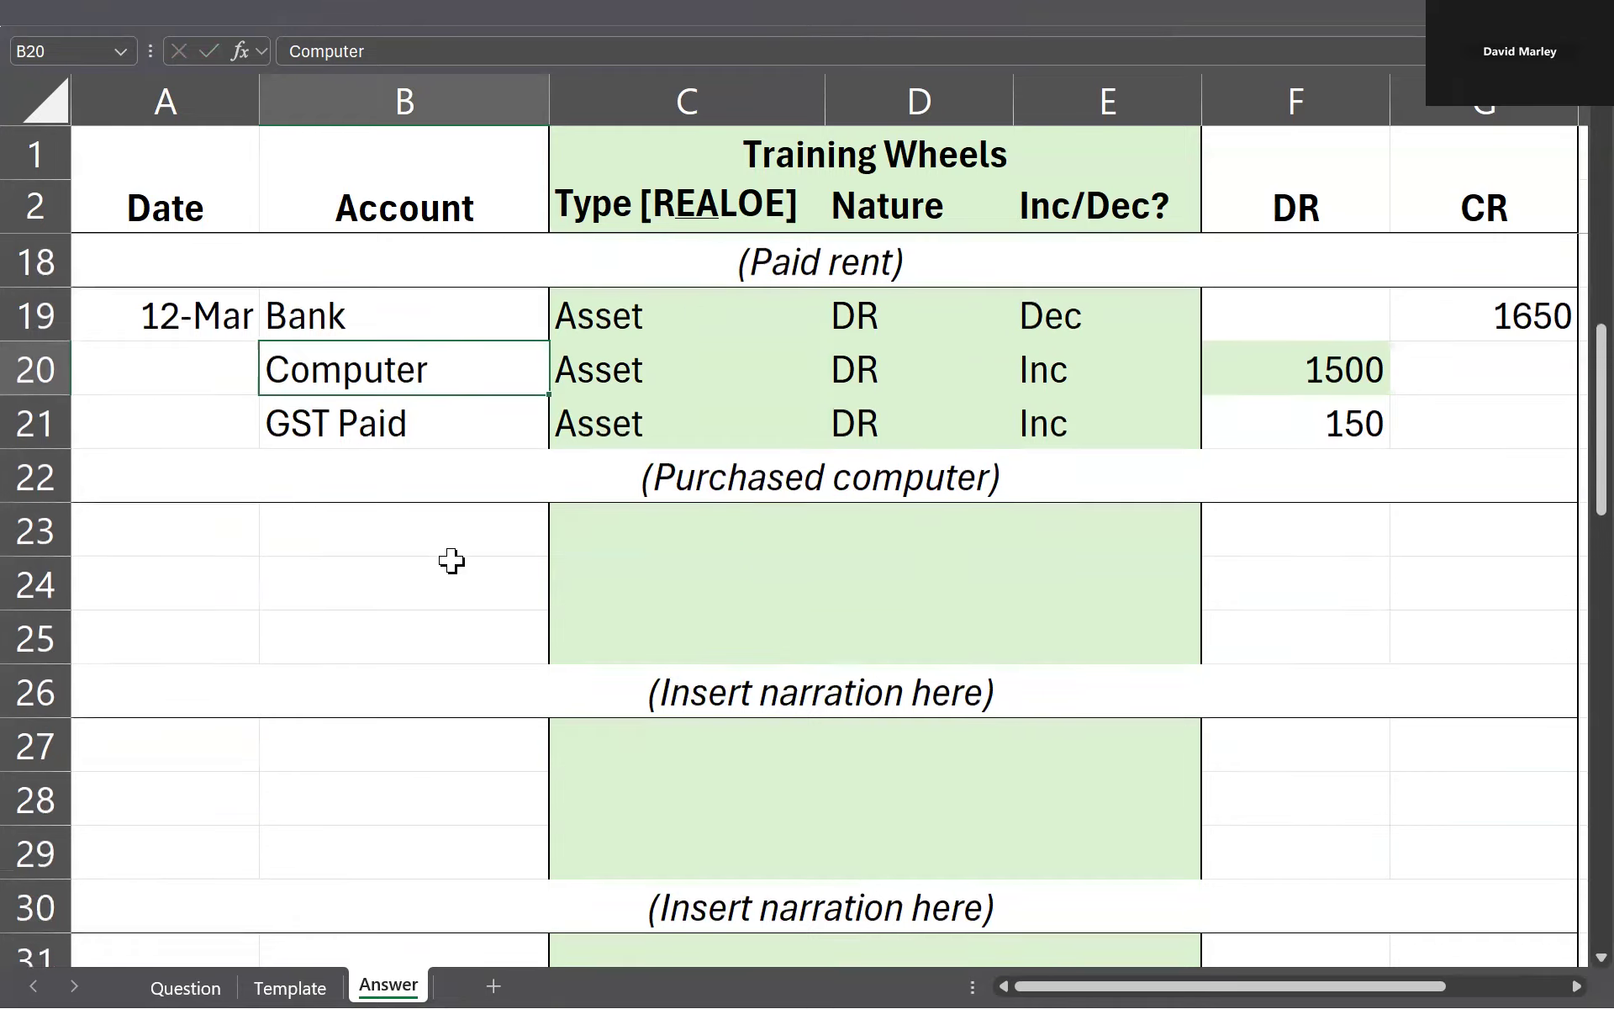
left_click(206, 519)
key("ctrl+Page_Up")
key("ctrl+Page_Up")
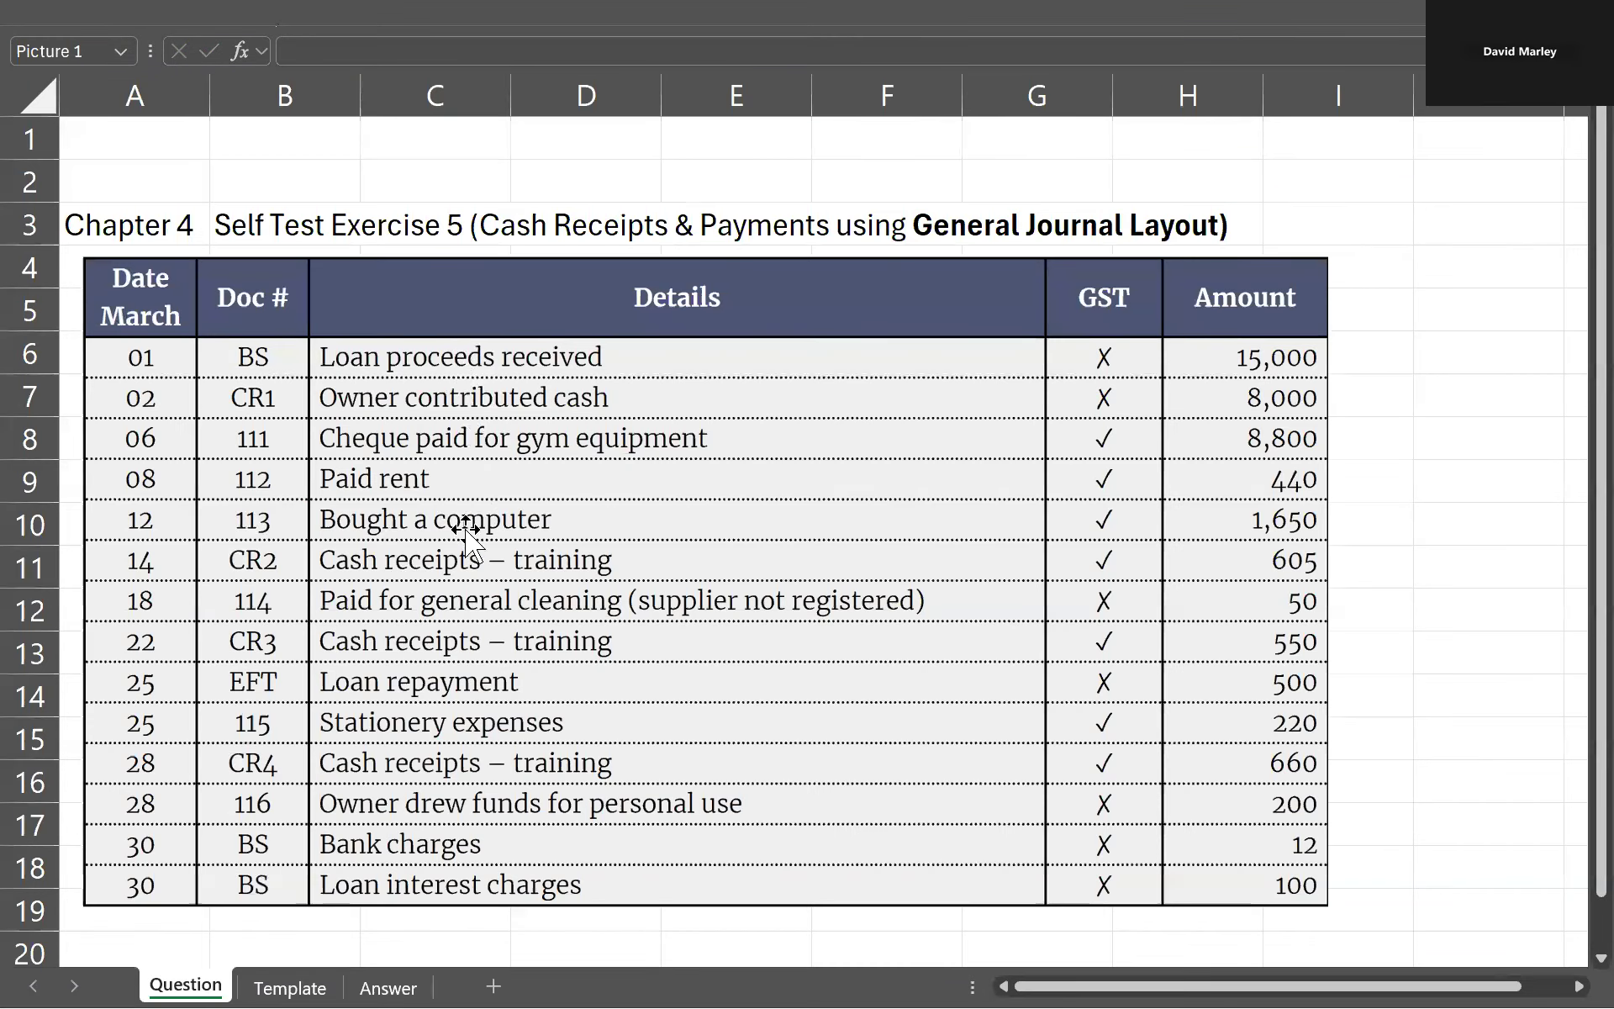
left_click(429, 580)
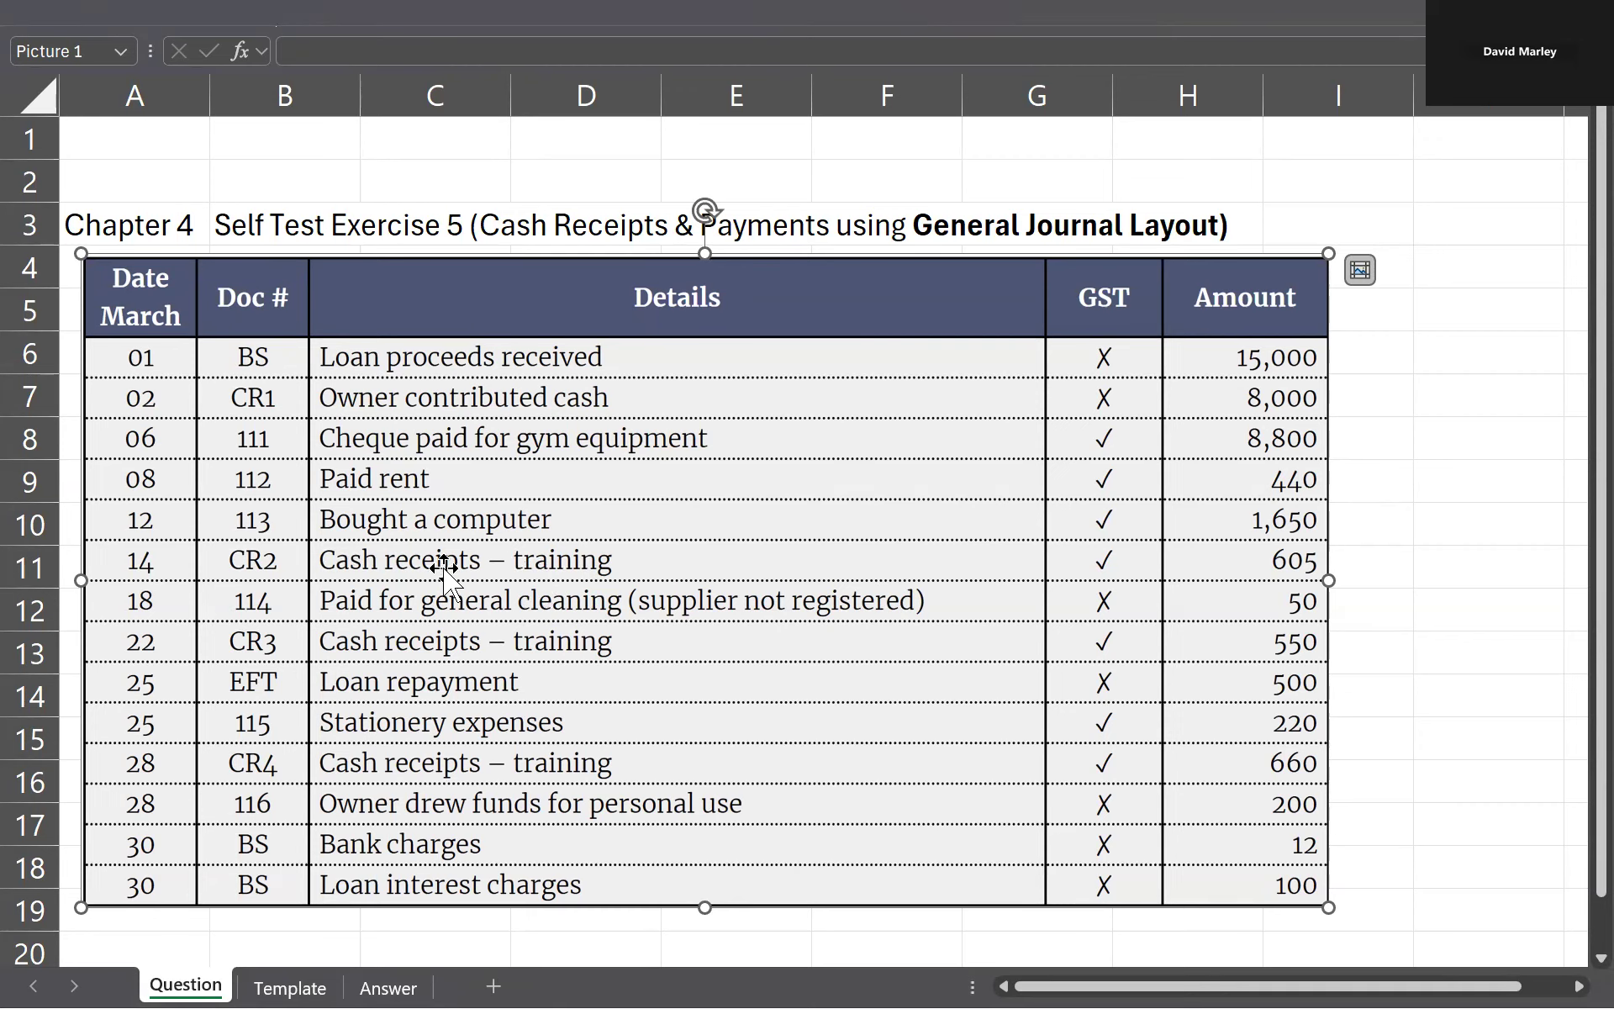
key("ctrl+Page_Down")
key("ctrl+Page_Down")
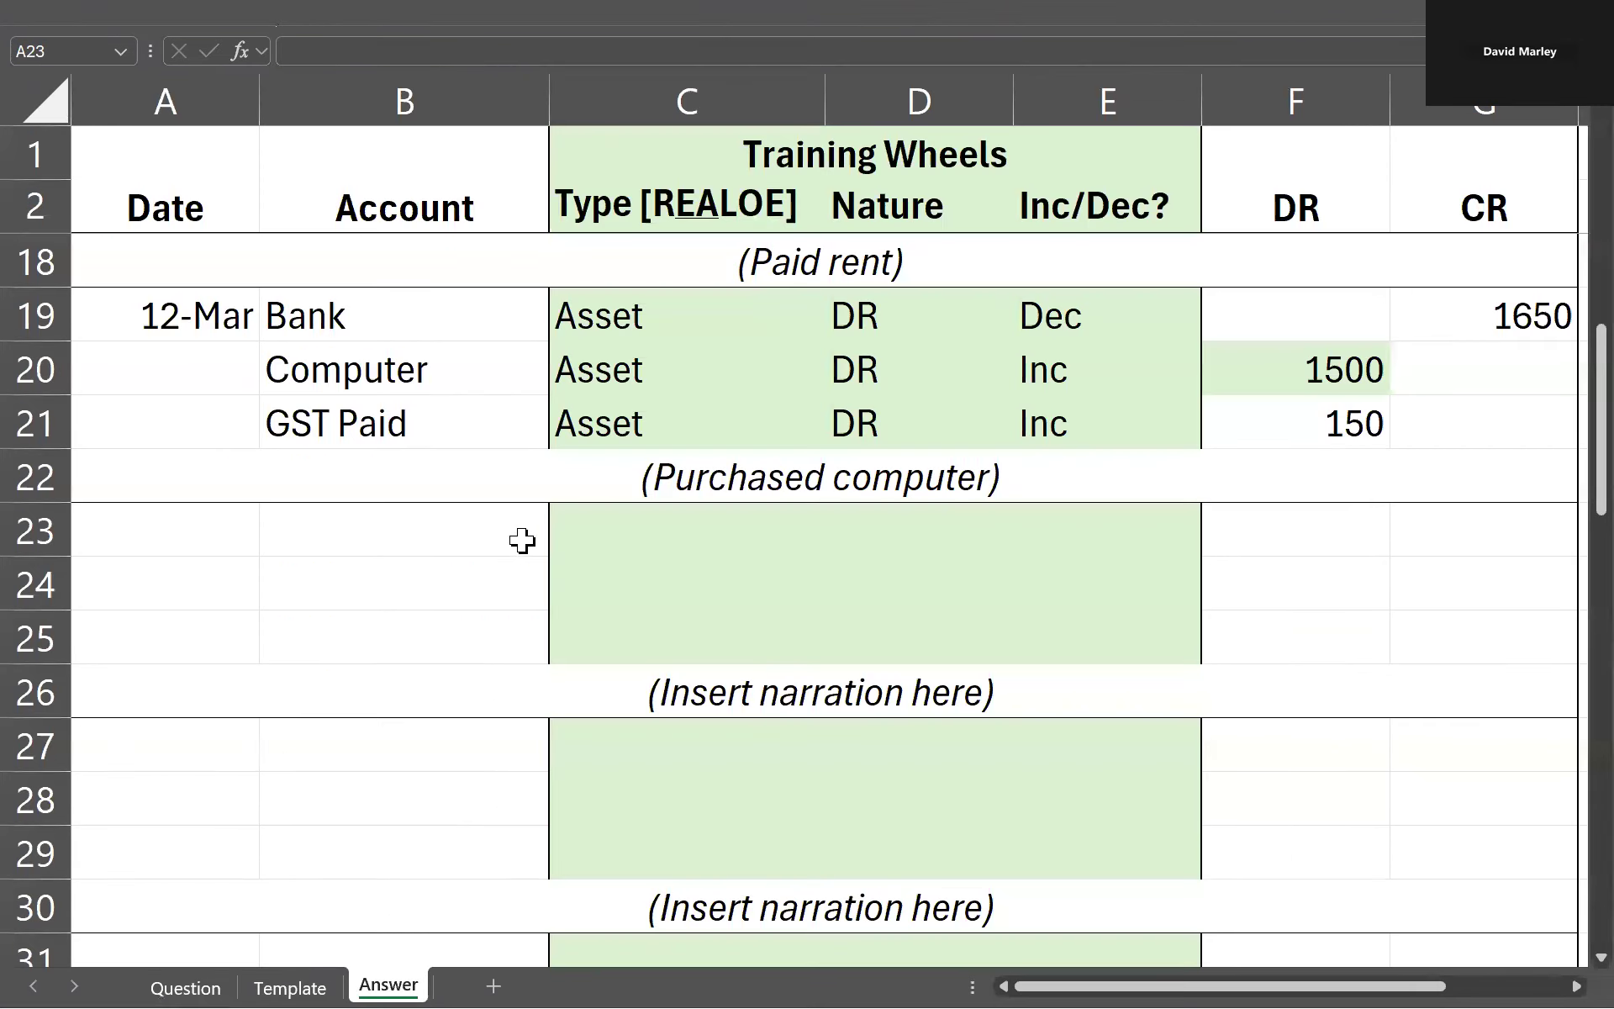
type("14/3")
Step: Check the 14 March transaction on the Question sheet and enter Bank as its first account in B23
key("ctrl+Page_Up")
key("ctrl+Page_Up")
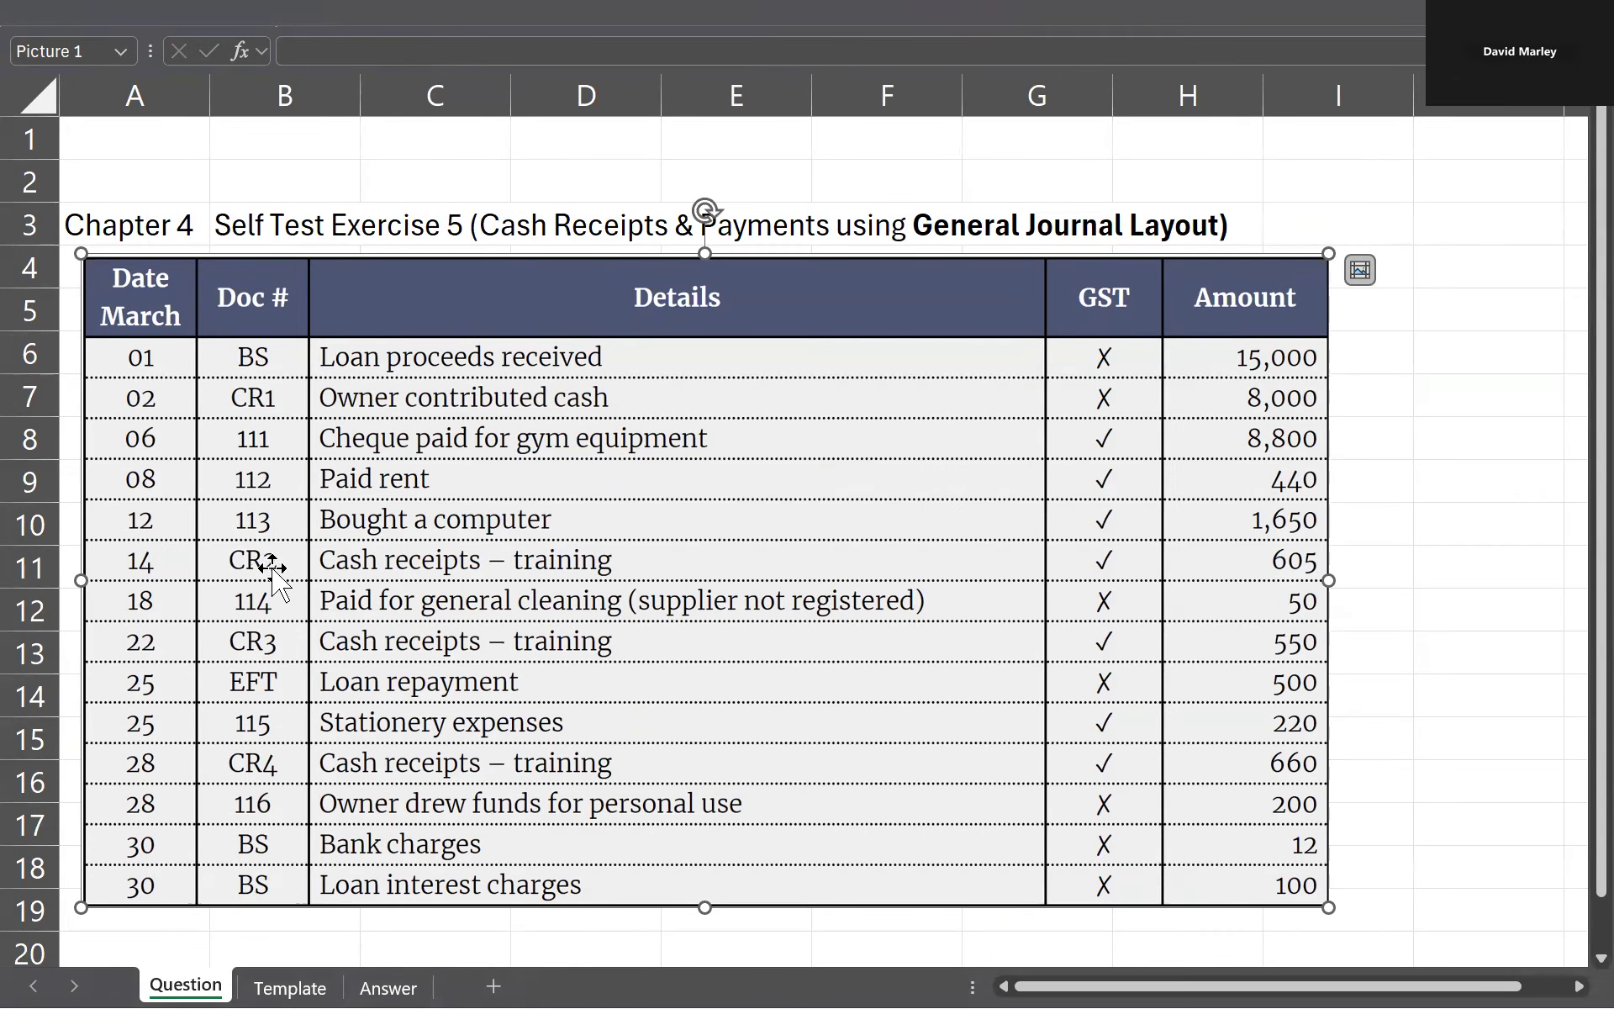
key("ctrl+Page_Down")
key("ctrl+Page_Down")
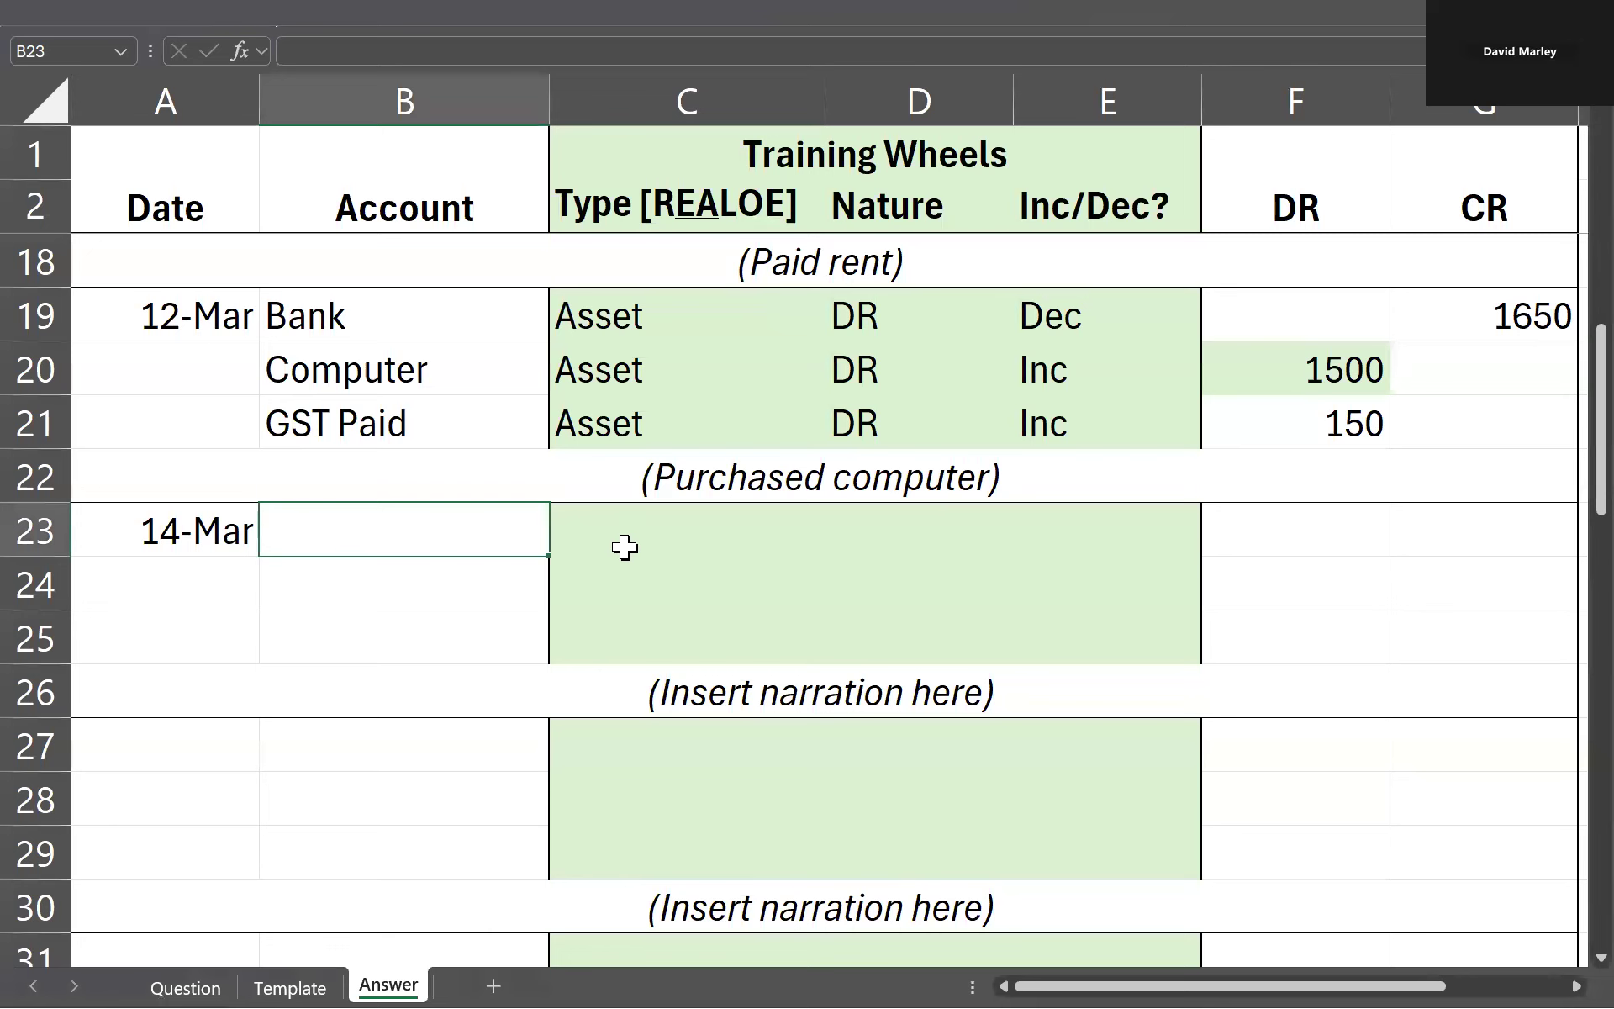
type("Bank")
key("Return")
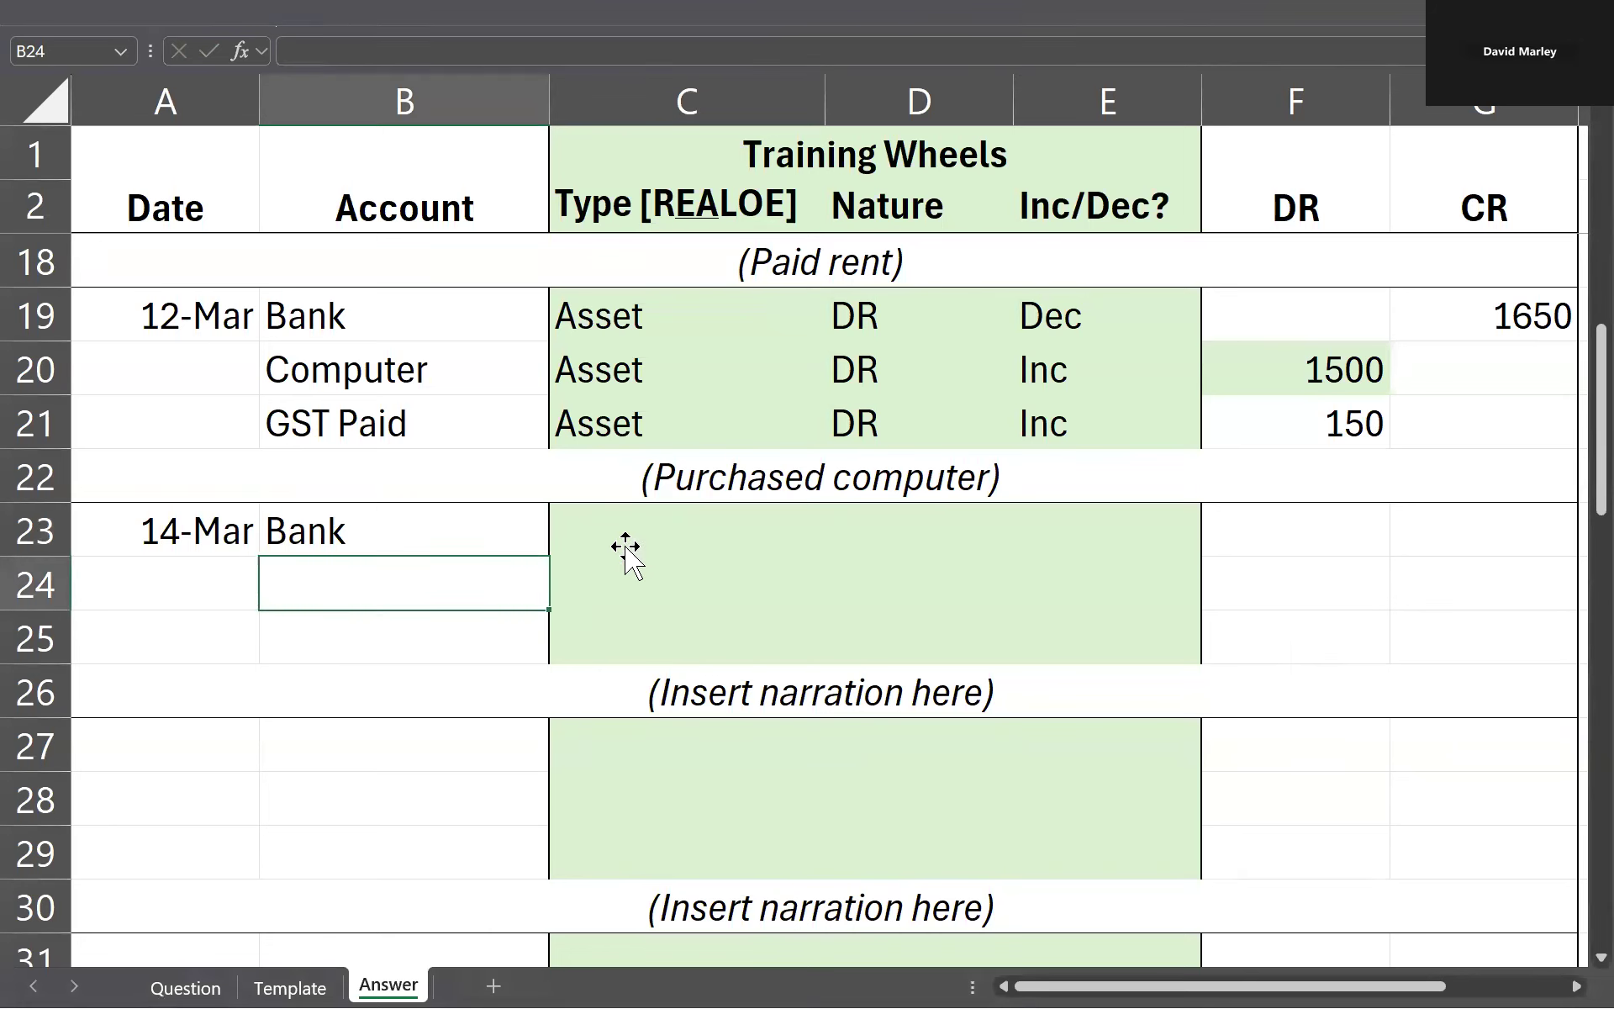
Step: Check the source of the 14 March receipt on the Question sheet and enter Training Fees as the account in B24
key("ctrl+Page_Up")
key("ctrl+Page_Up")
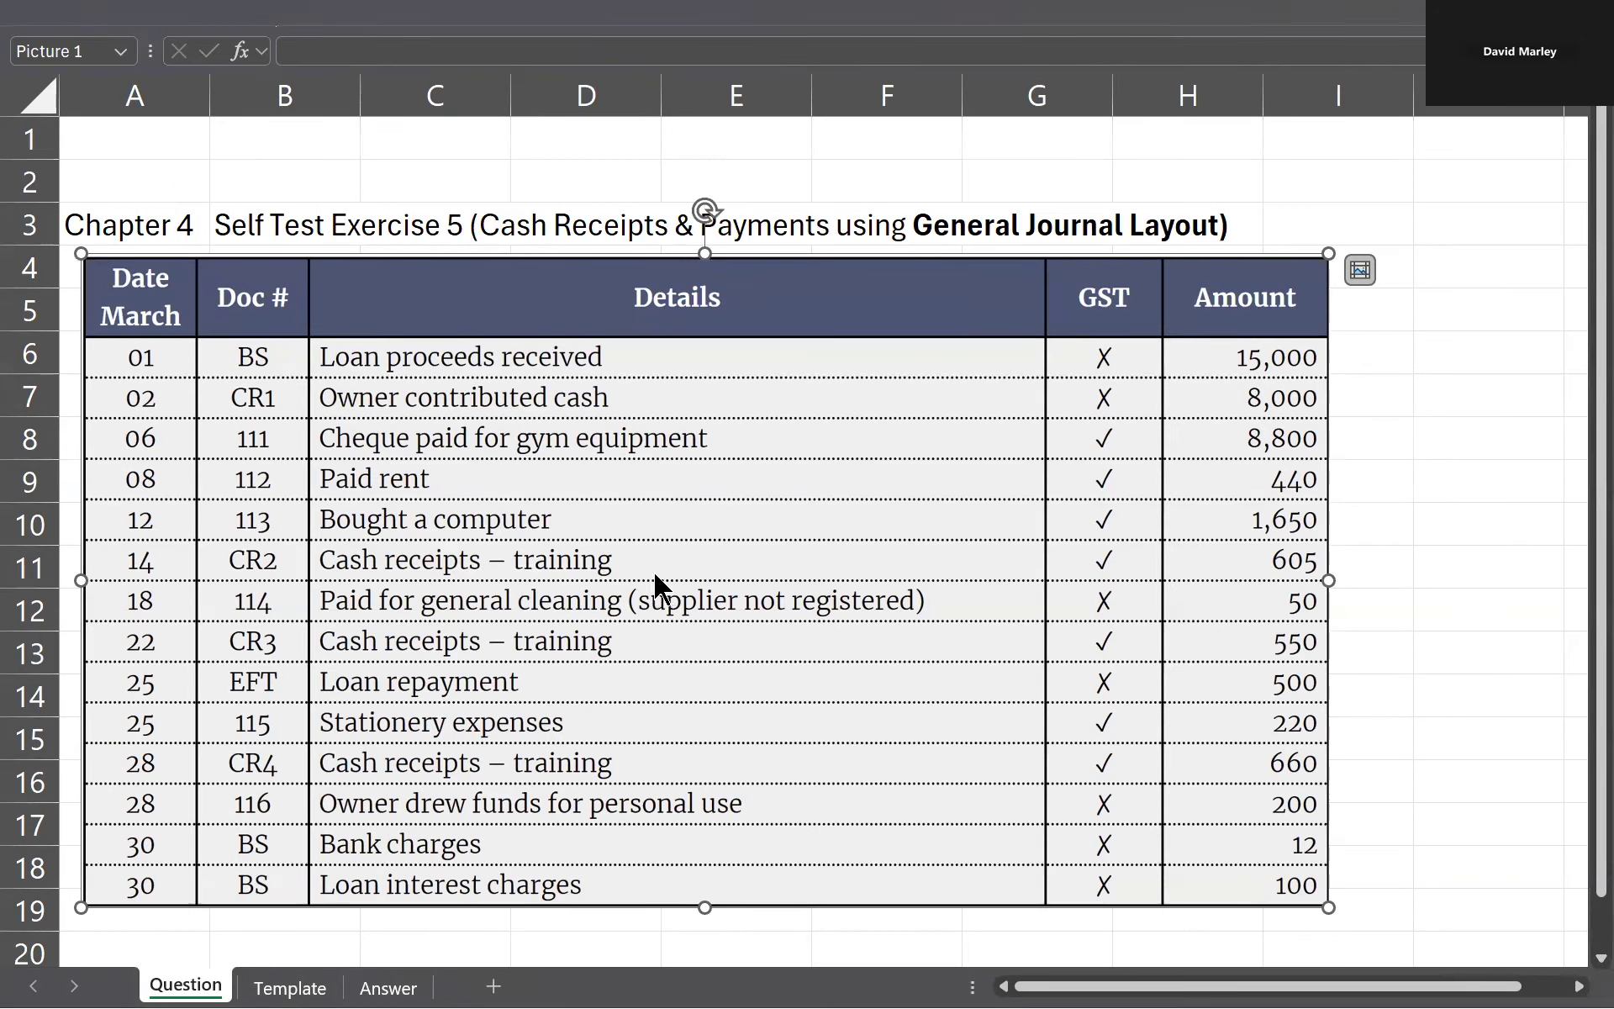
key("ctrl+Page_Down")
key("ctrl+Page_Down")
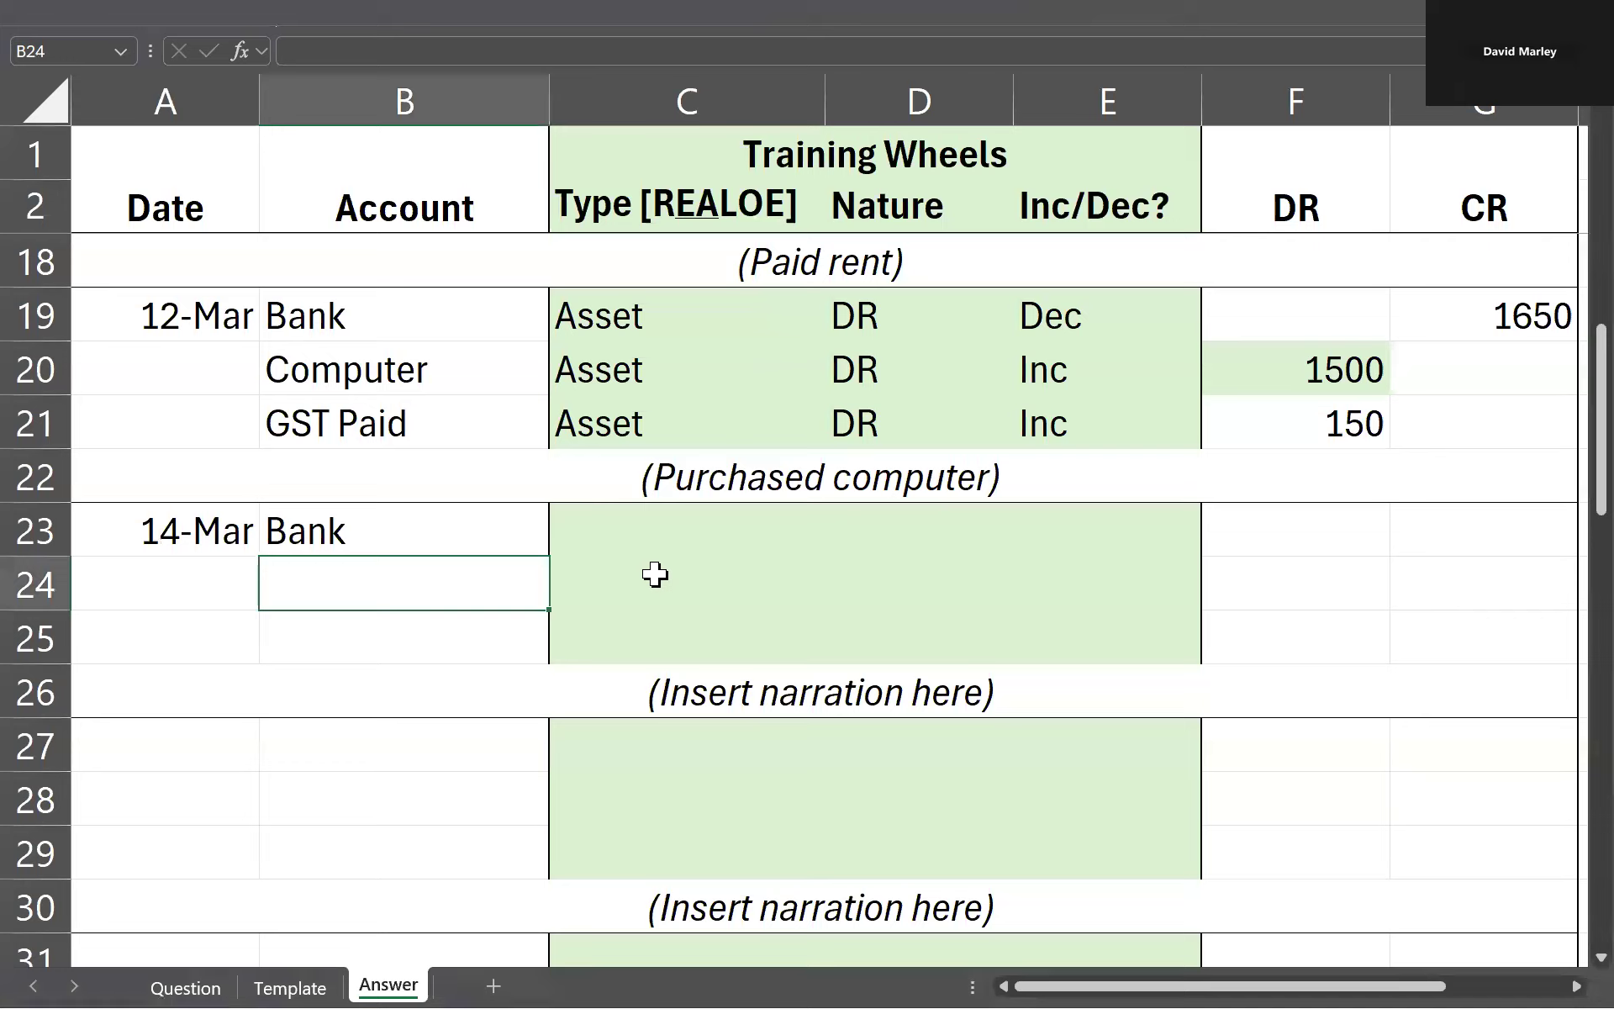
type("Y")
key("BackSpace")
type("Training")
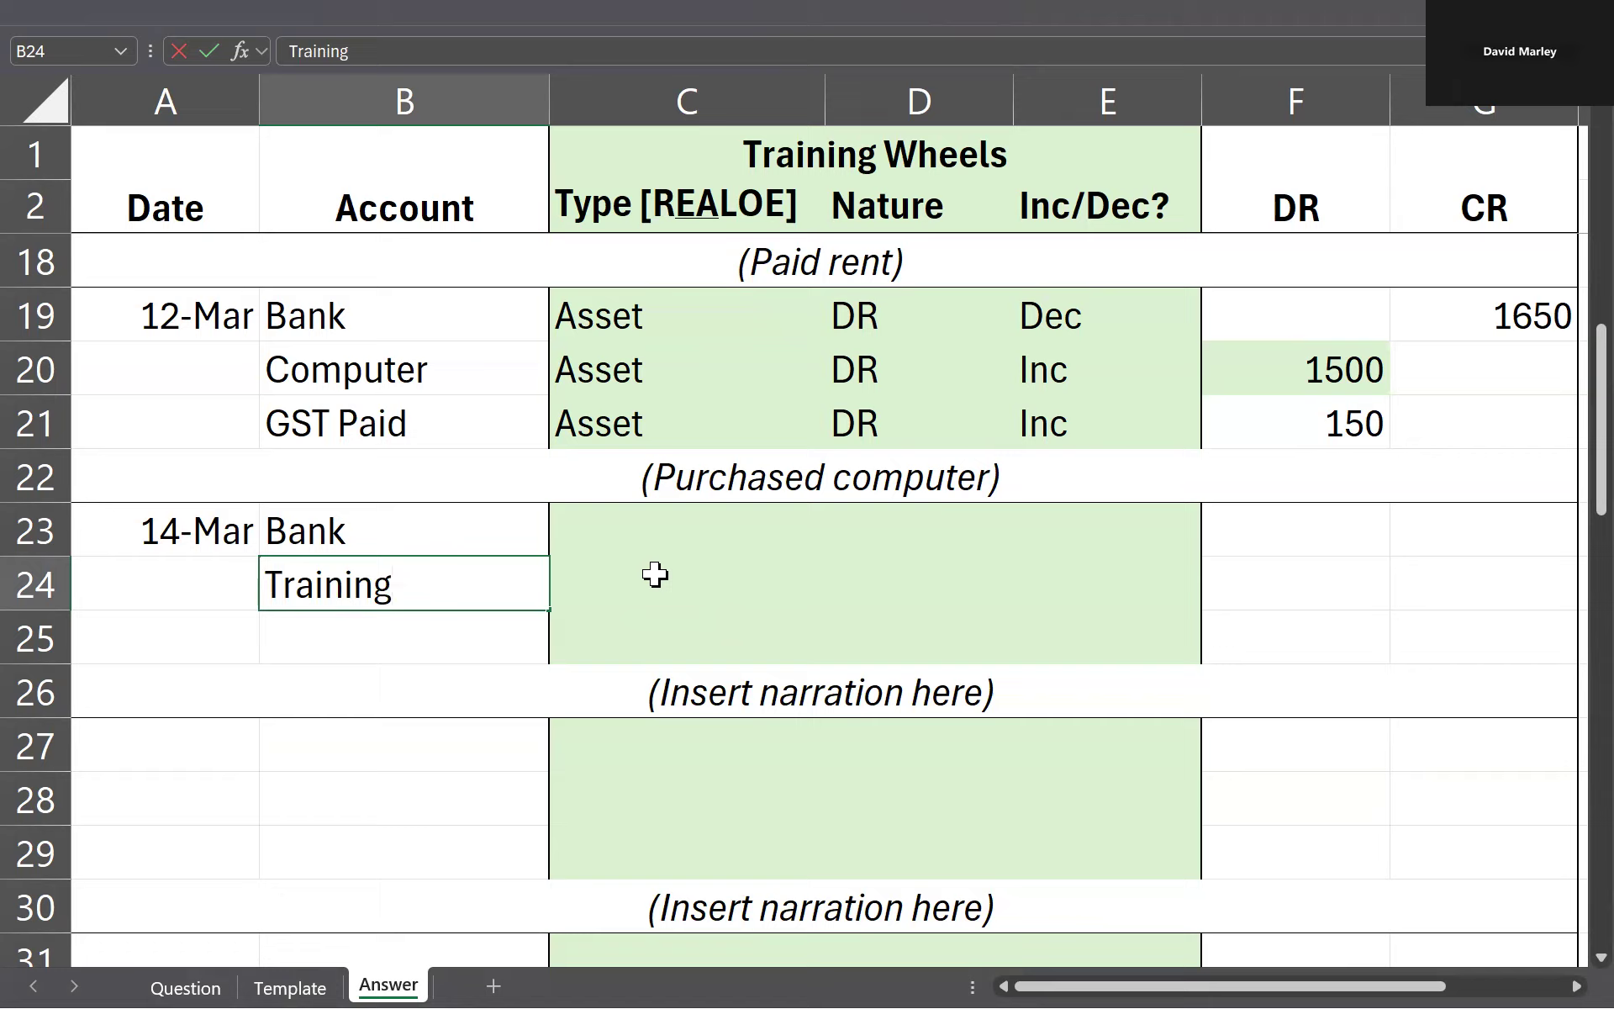
type(" Fees")
Step: Enter Revenue as the account type for Training Fees in C24
left_click(655, 574)
double_click(655, 574)
type("Revenue")
key("Return")
left_click(655, 575)
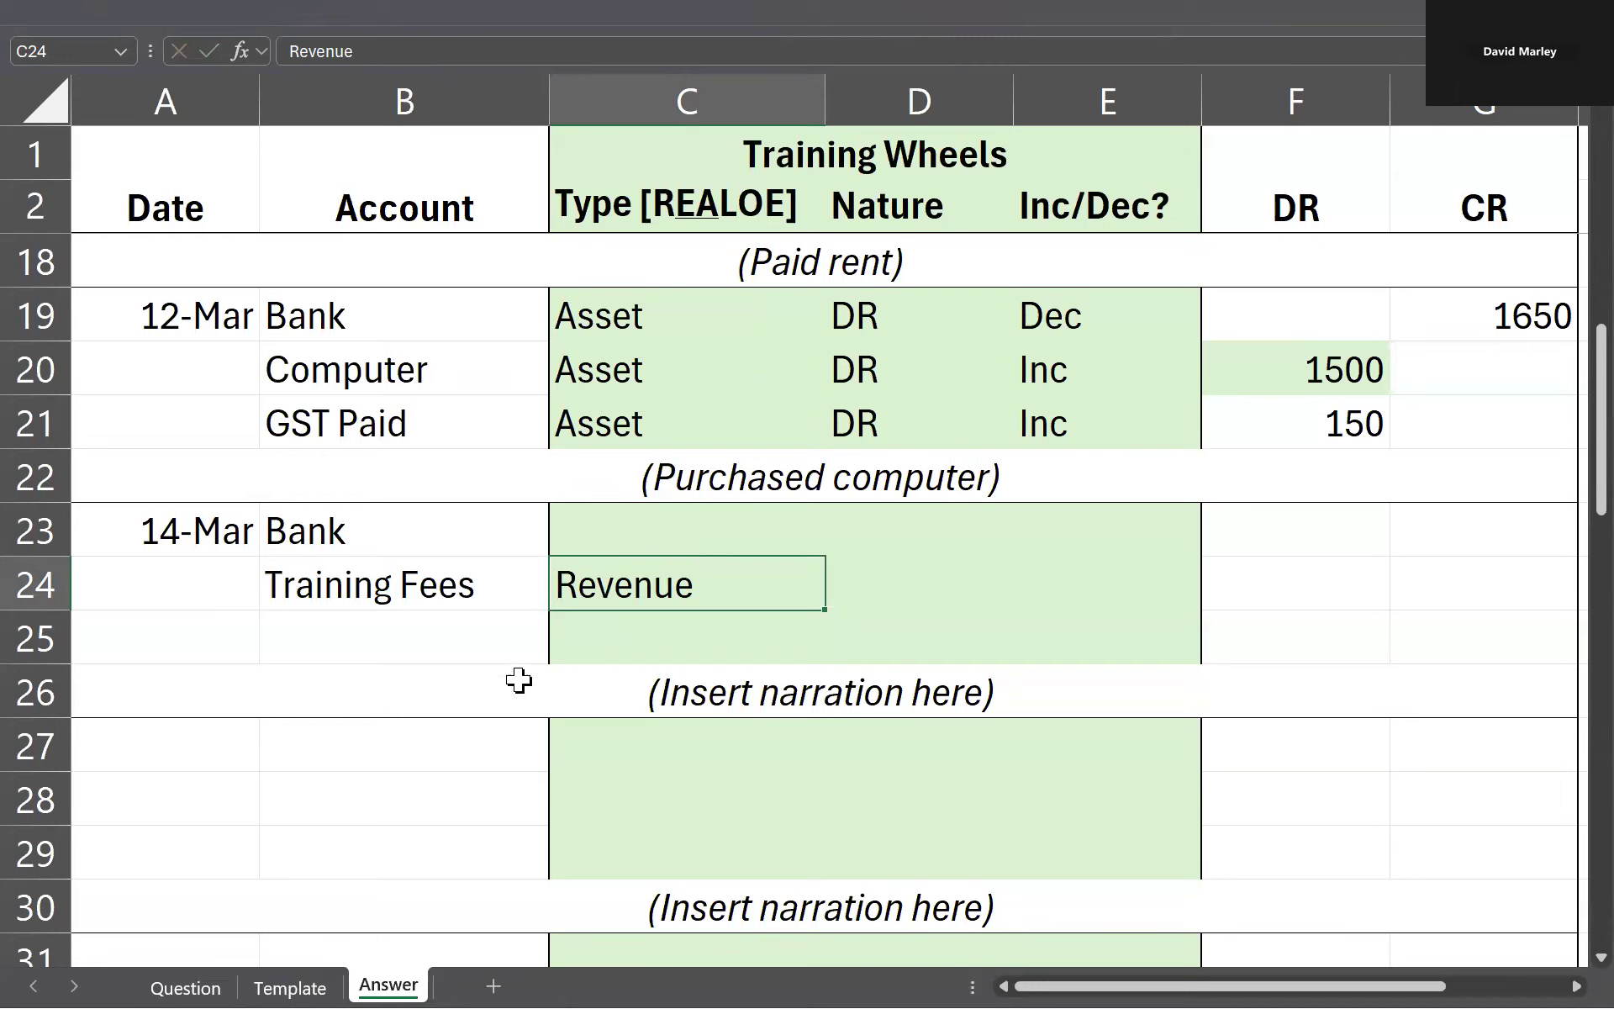
Step: Enter Asset as the account type for the 14 March Bank line in C23
left_click(508, 585)
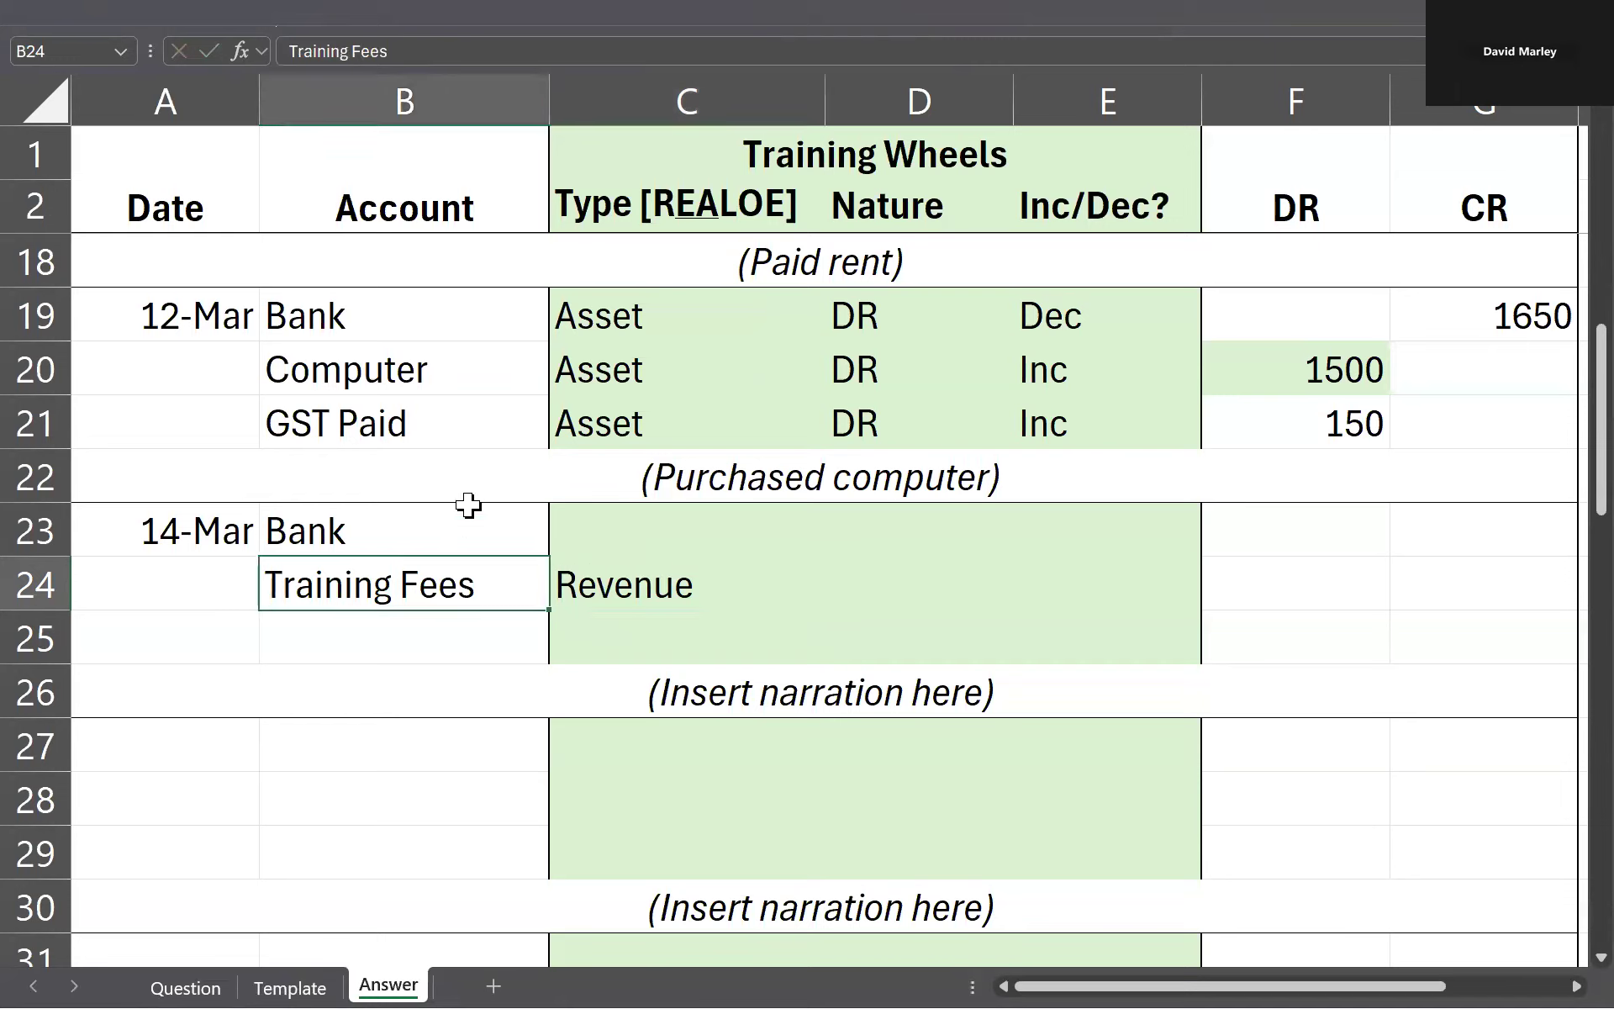
left_click(615, 510)
type("Asset")
key("Return")
Step: Check the GST status of the 14 March receipt on the Question sheet and enter GST Collected in B25 with type Liability in C25
key("ctrl+Page_Up")
key("ctrl+Page_Up")
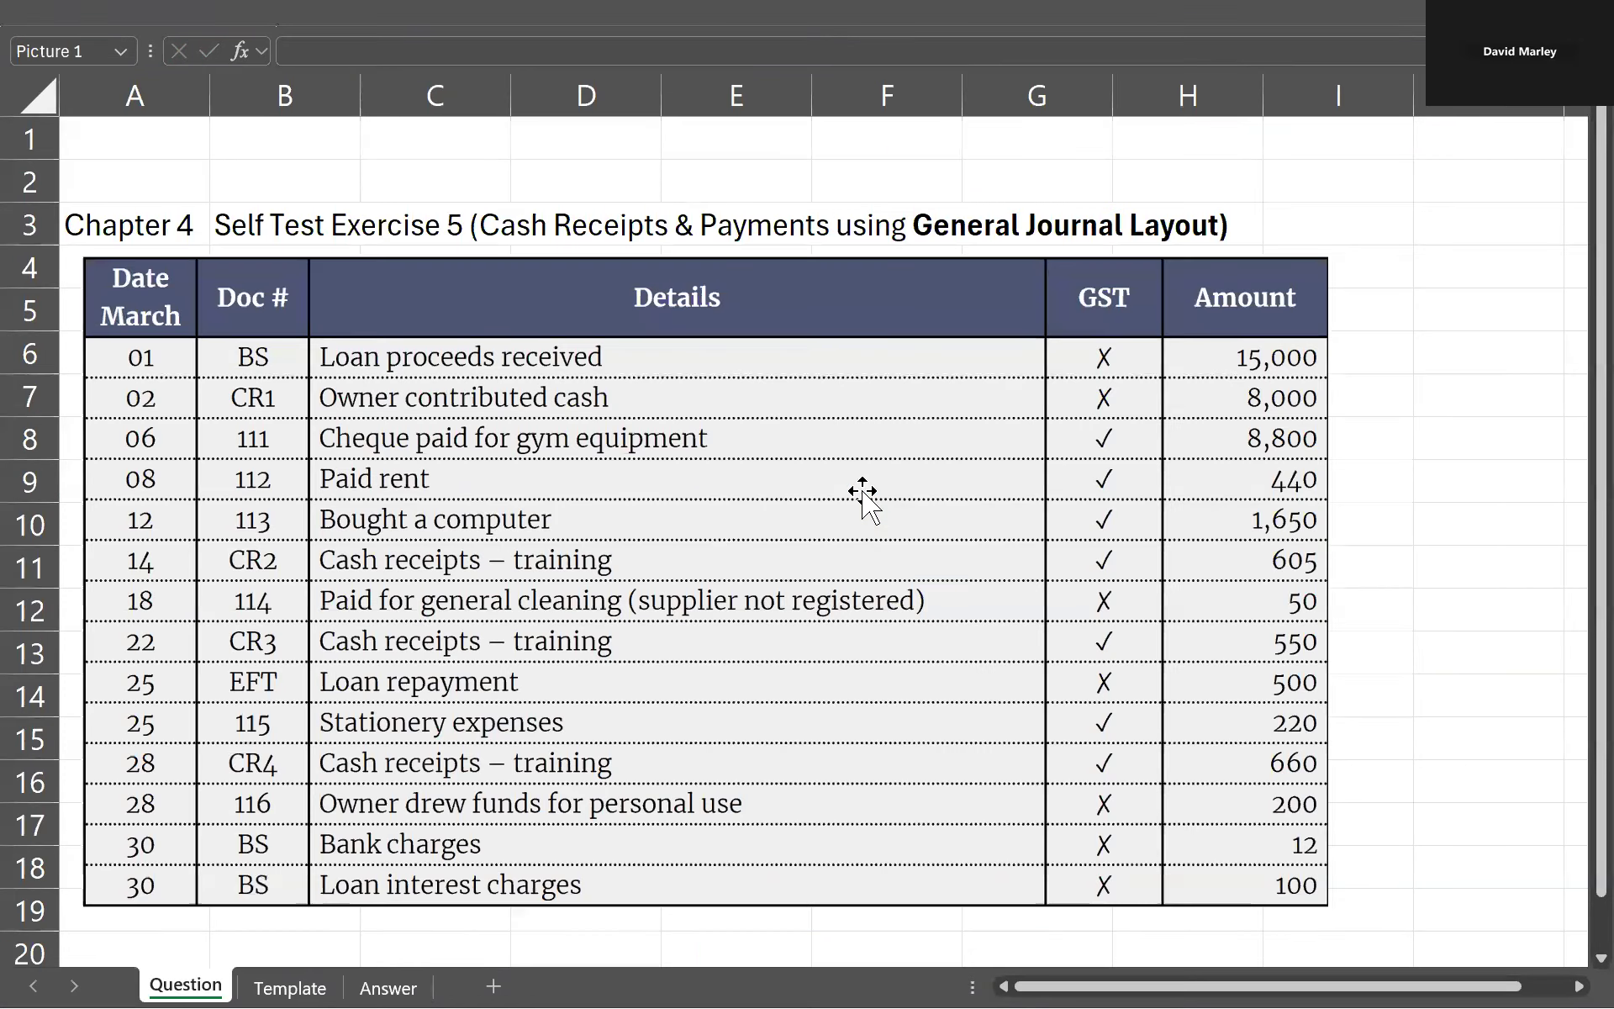
left_click(383, 563)
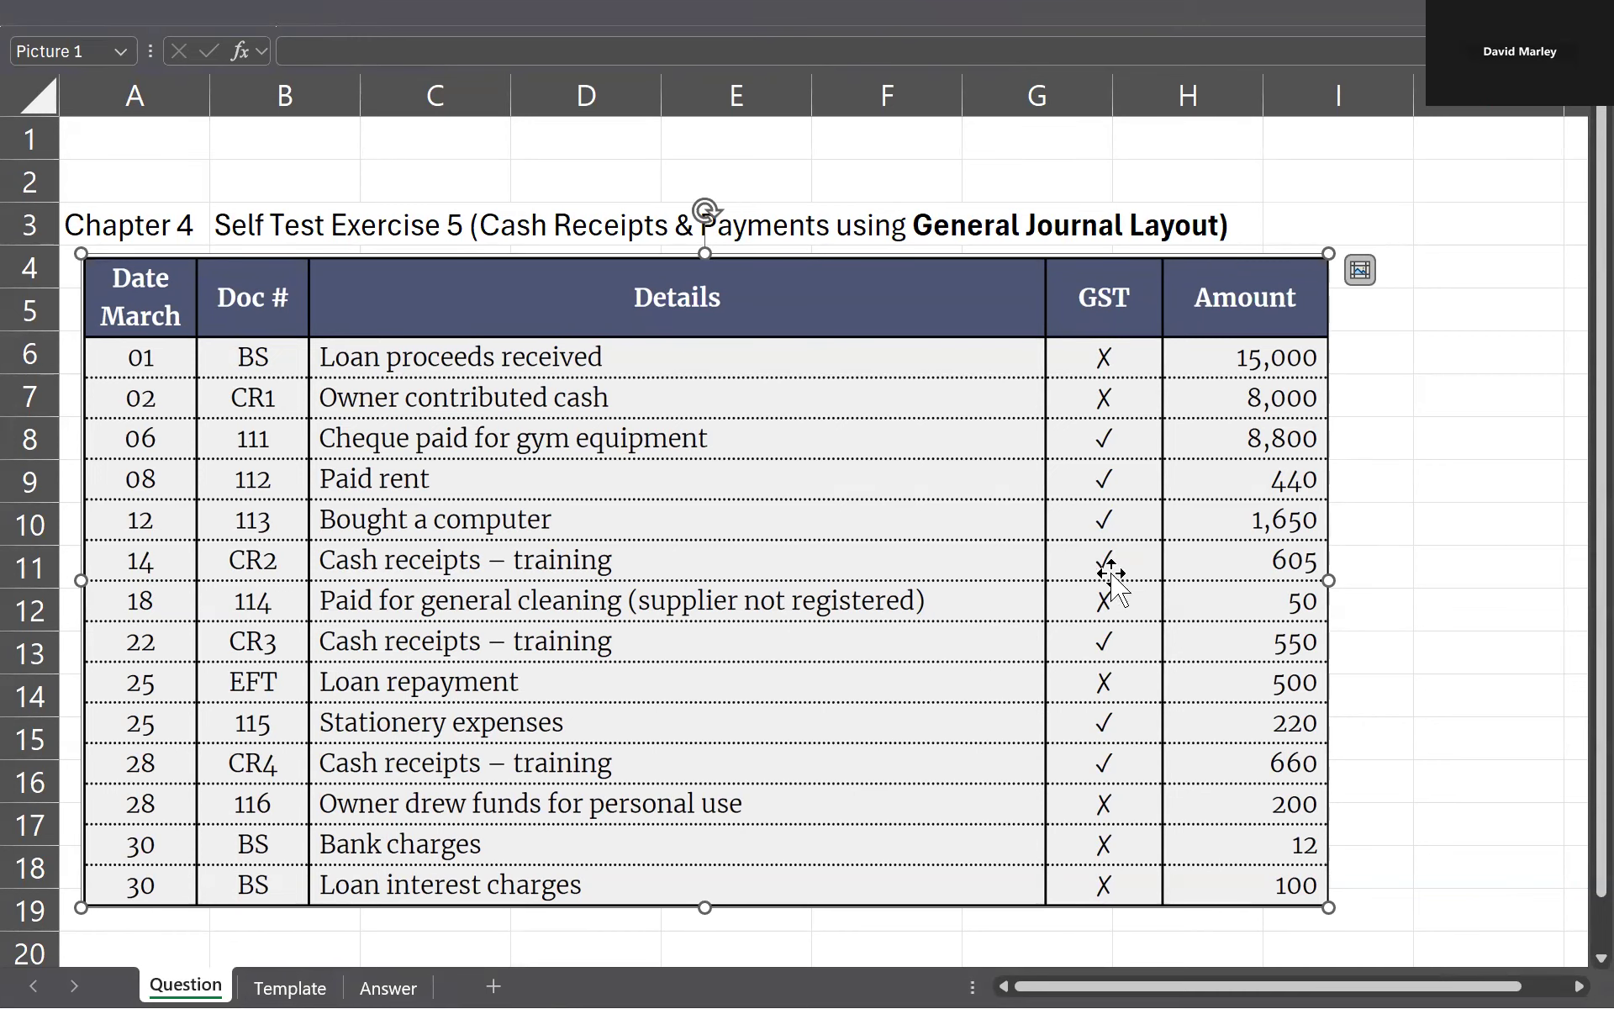
key("ctrl+Page_Down")
key("ctrl+Page_Down")
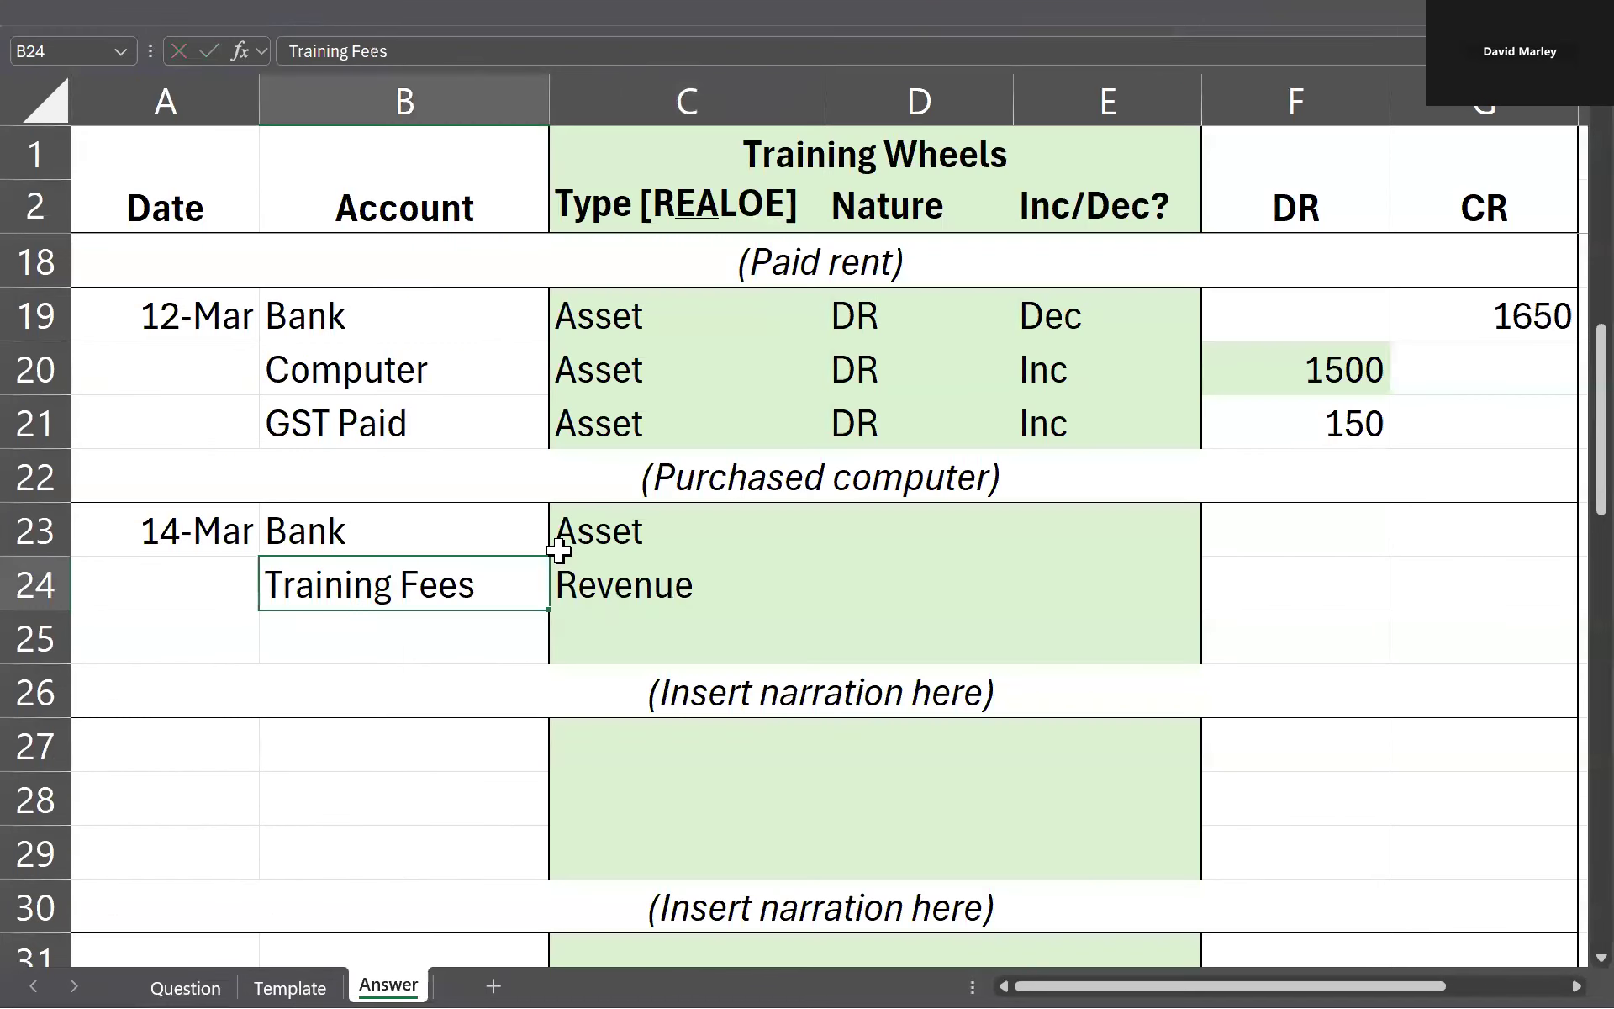
key("Down")
type("GST")
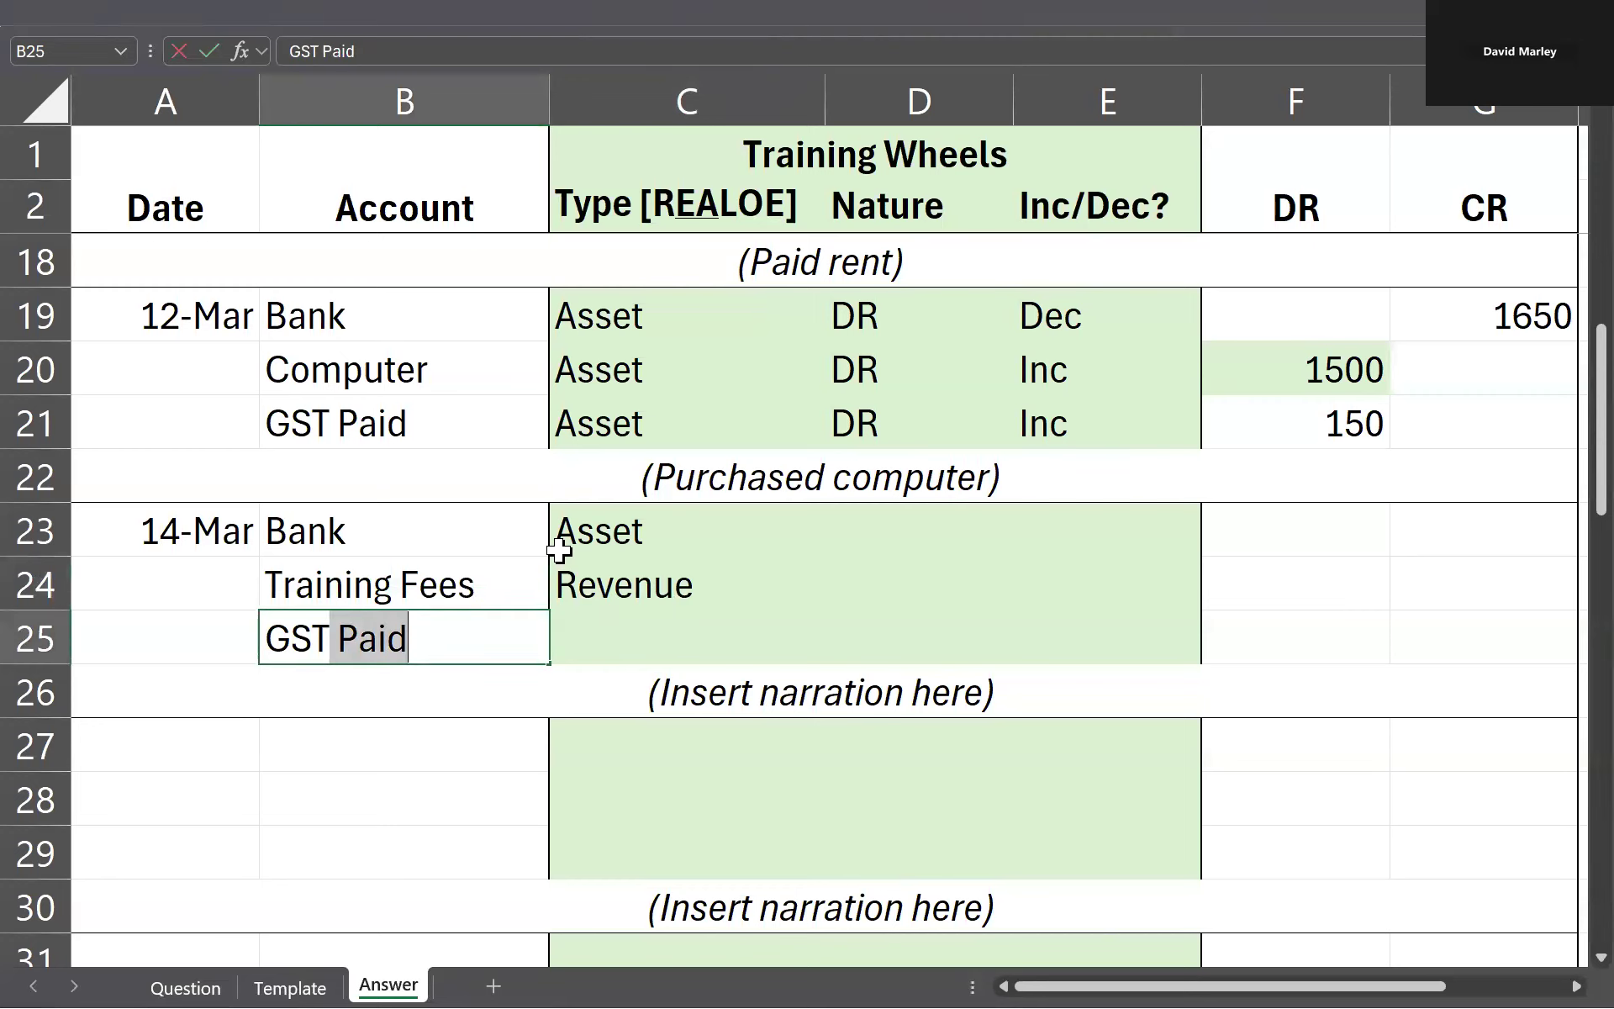
type(" Collected")
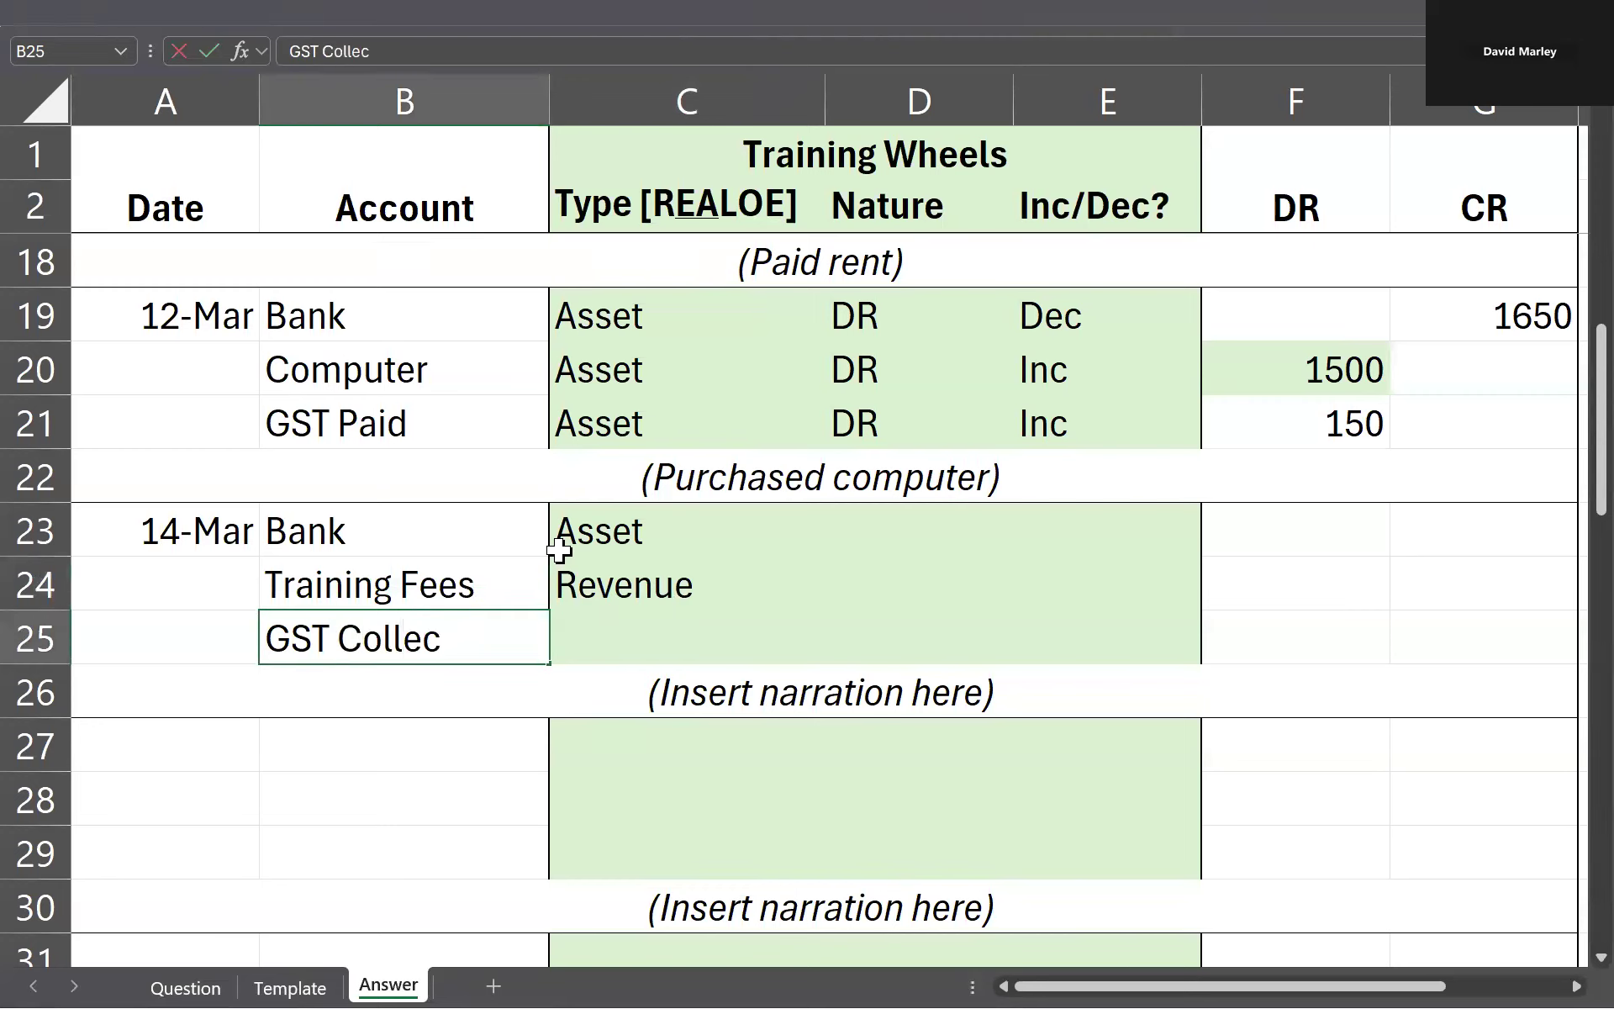
key("Tab")
type("Liability")
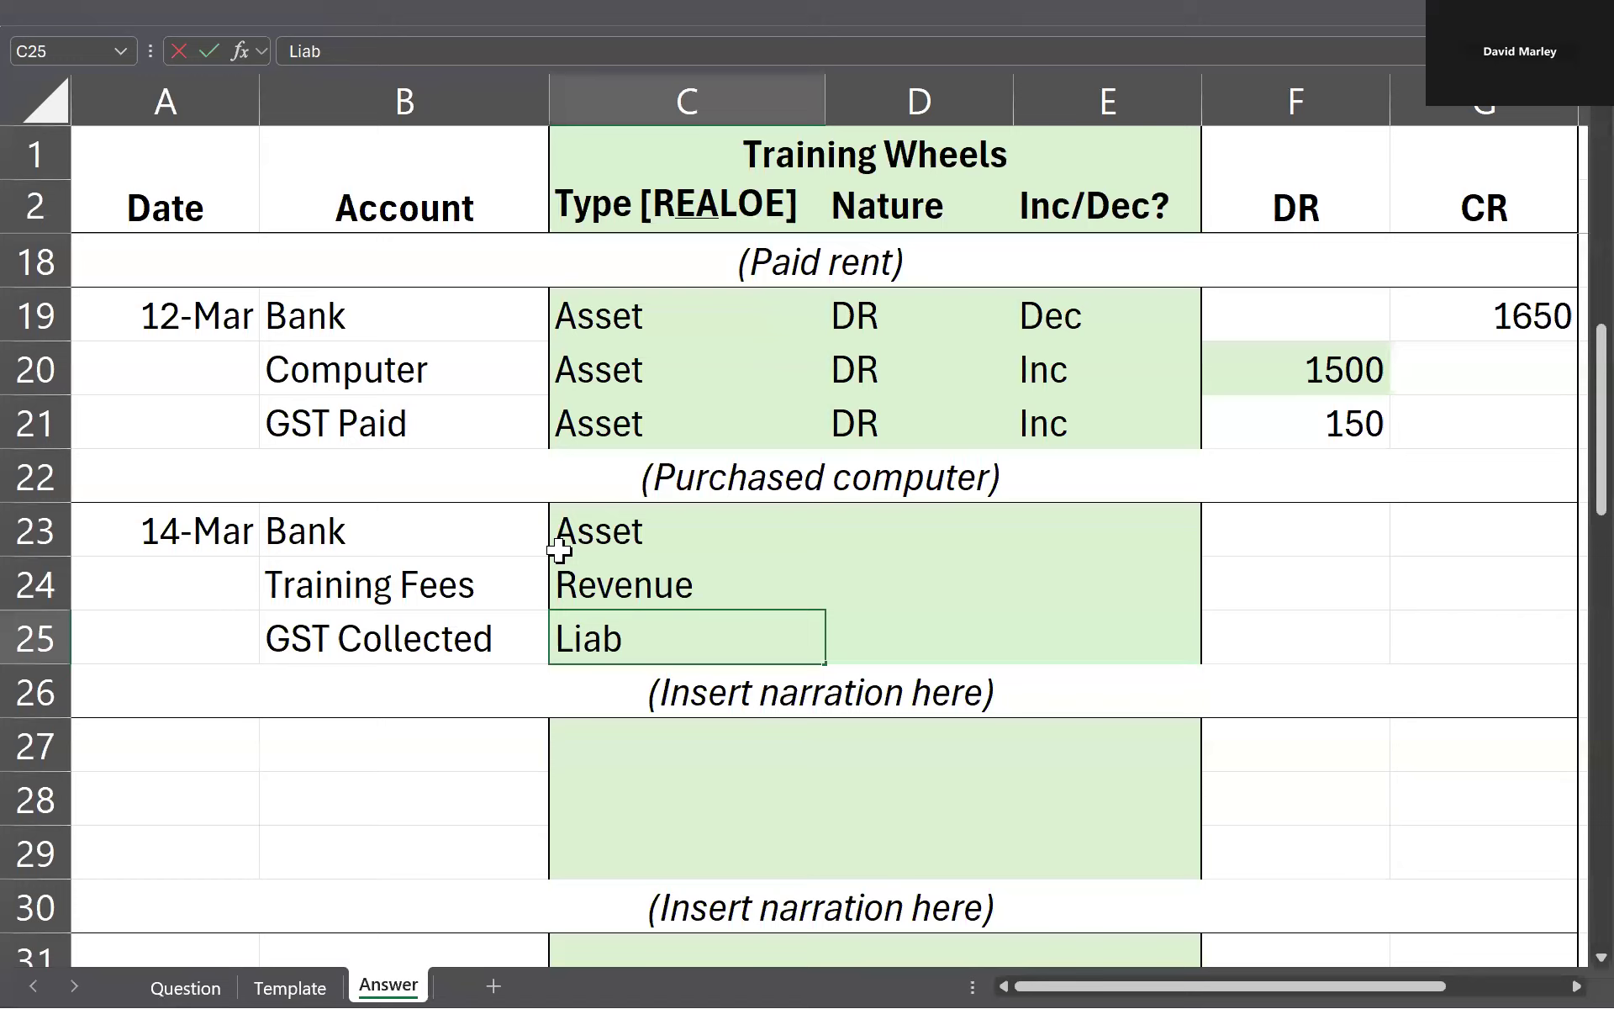
key("Return")
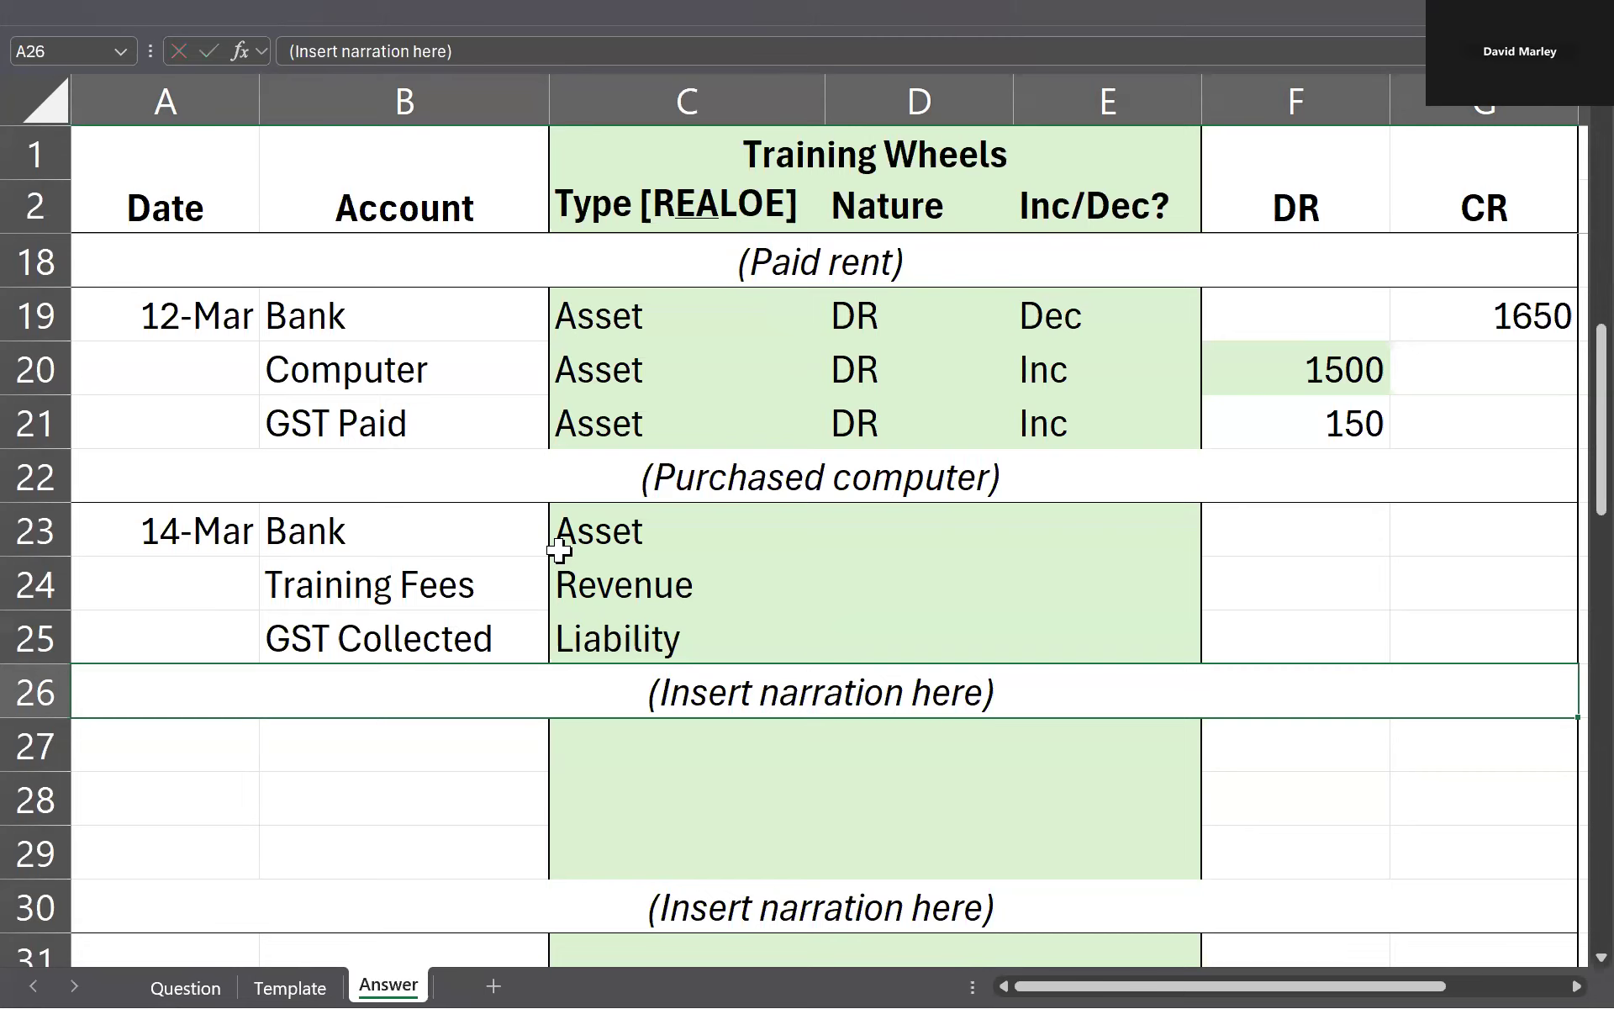
Step: Check the 14 March transaction on the Question sheet and replace the narration placeholder in row 26 with (Cash received from training revenue)
double_click(1002, 692)
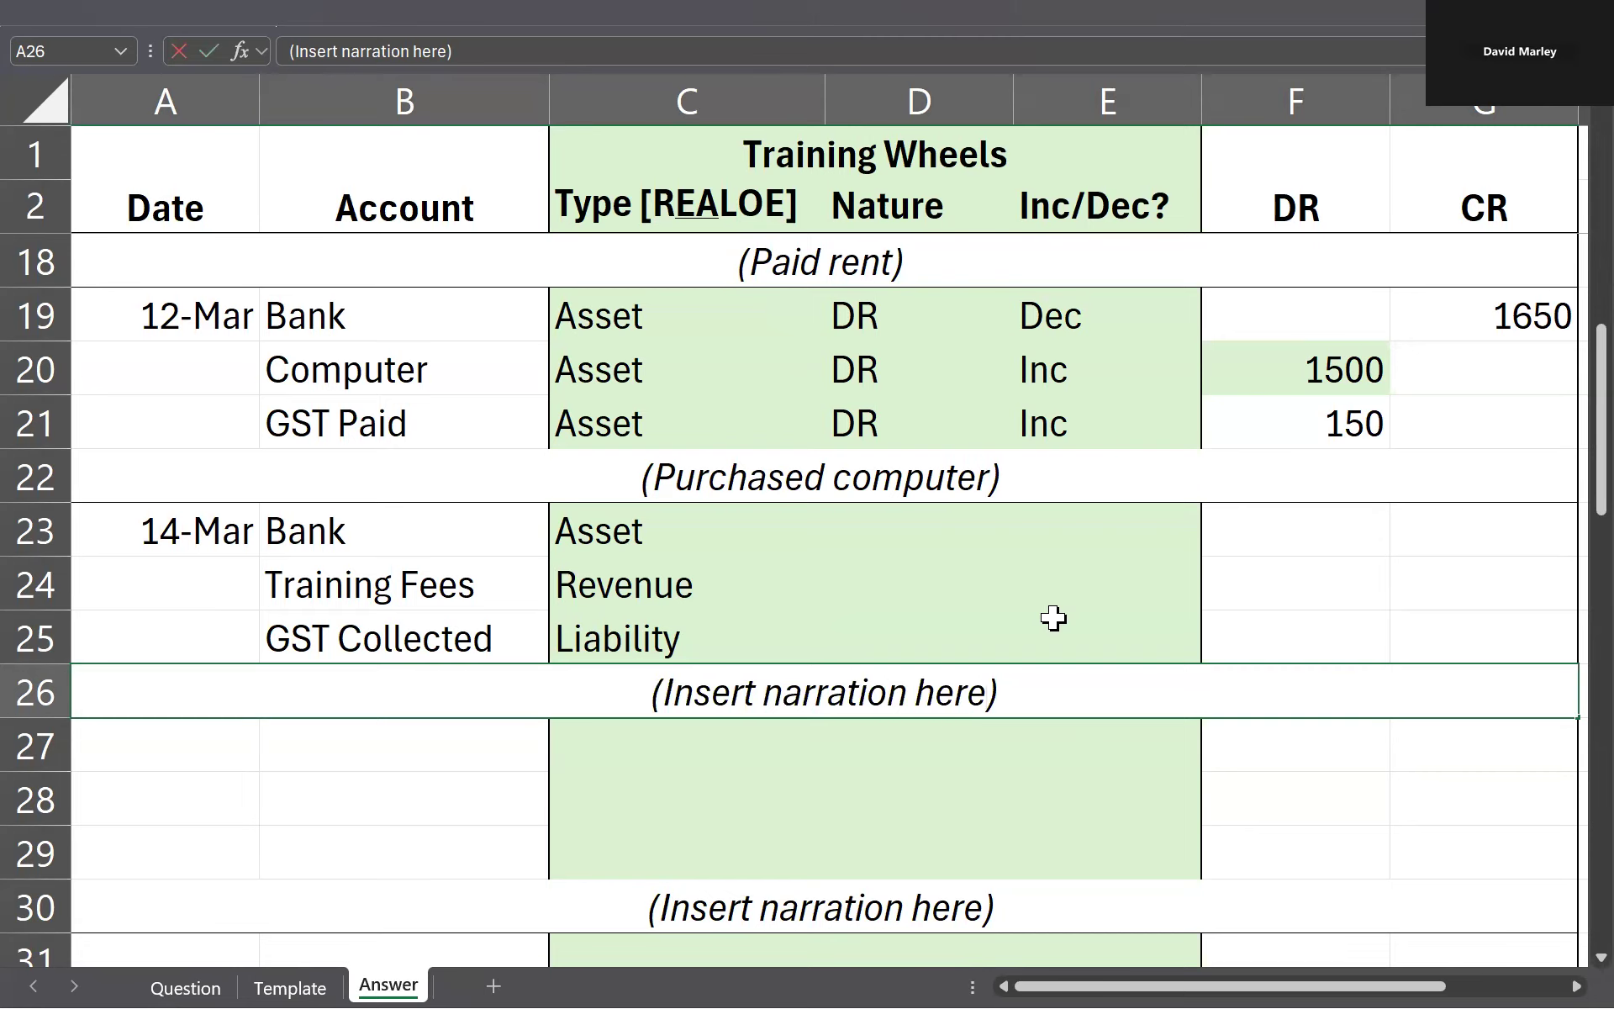
key("ctrl+shift+Left")
key("ctrl+shift+Left")
key("ctrl+shift+Left")
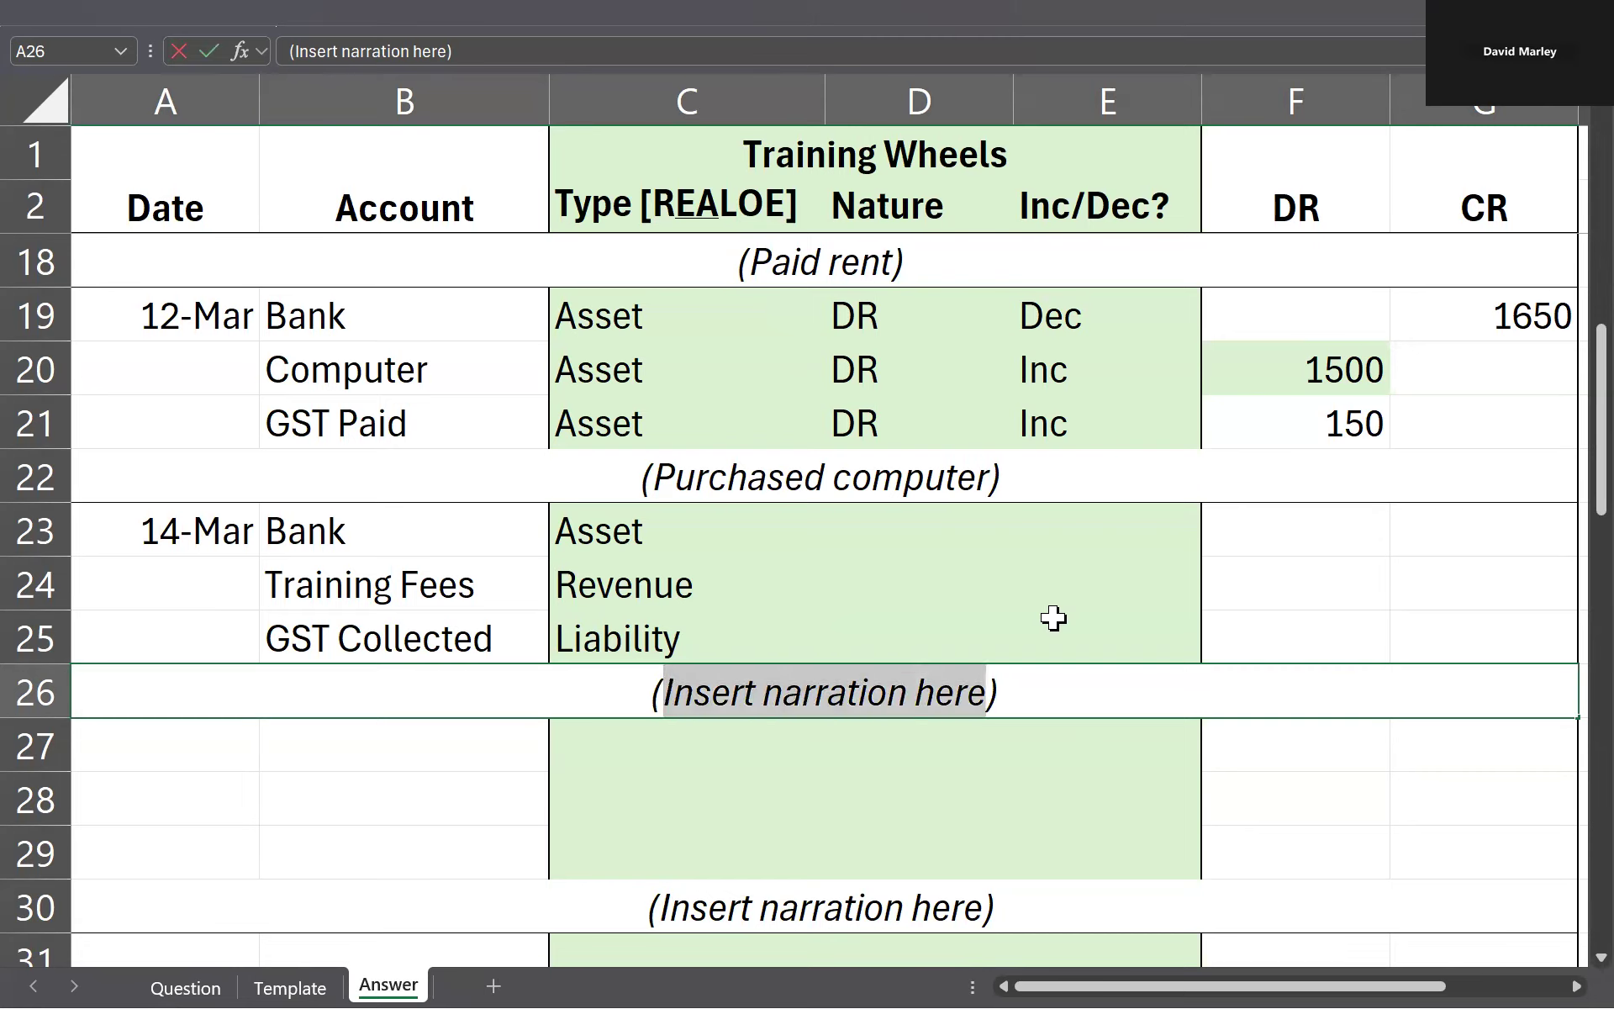
key("ctrl+Page_Up")
key("ctrl+Page_Up")
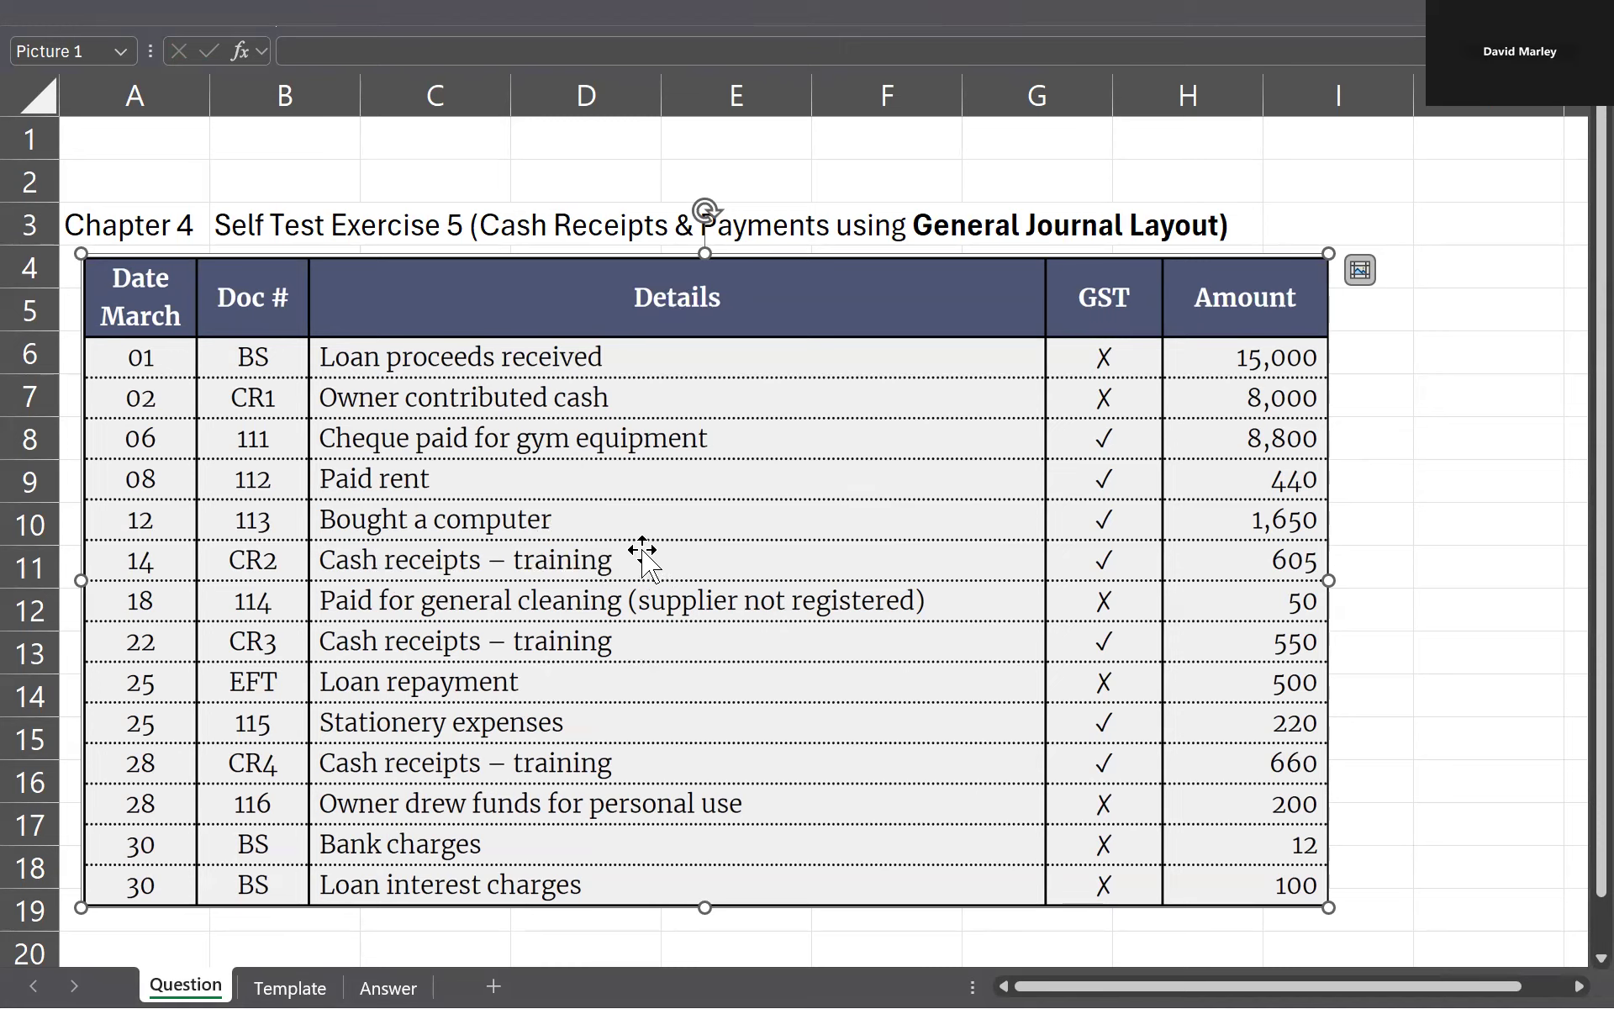
key("ctrl+Page_Down")
key("ctrl+Page_Down")
double_click(936, 688)
key("ctrl+shift+Left")
key("ctrl+shift+Left")
key("ctrl+shift+Left")
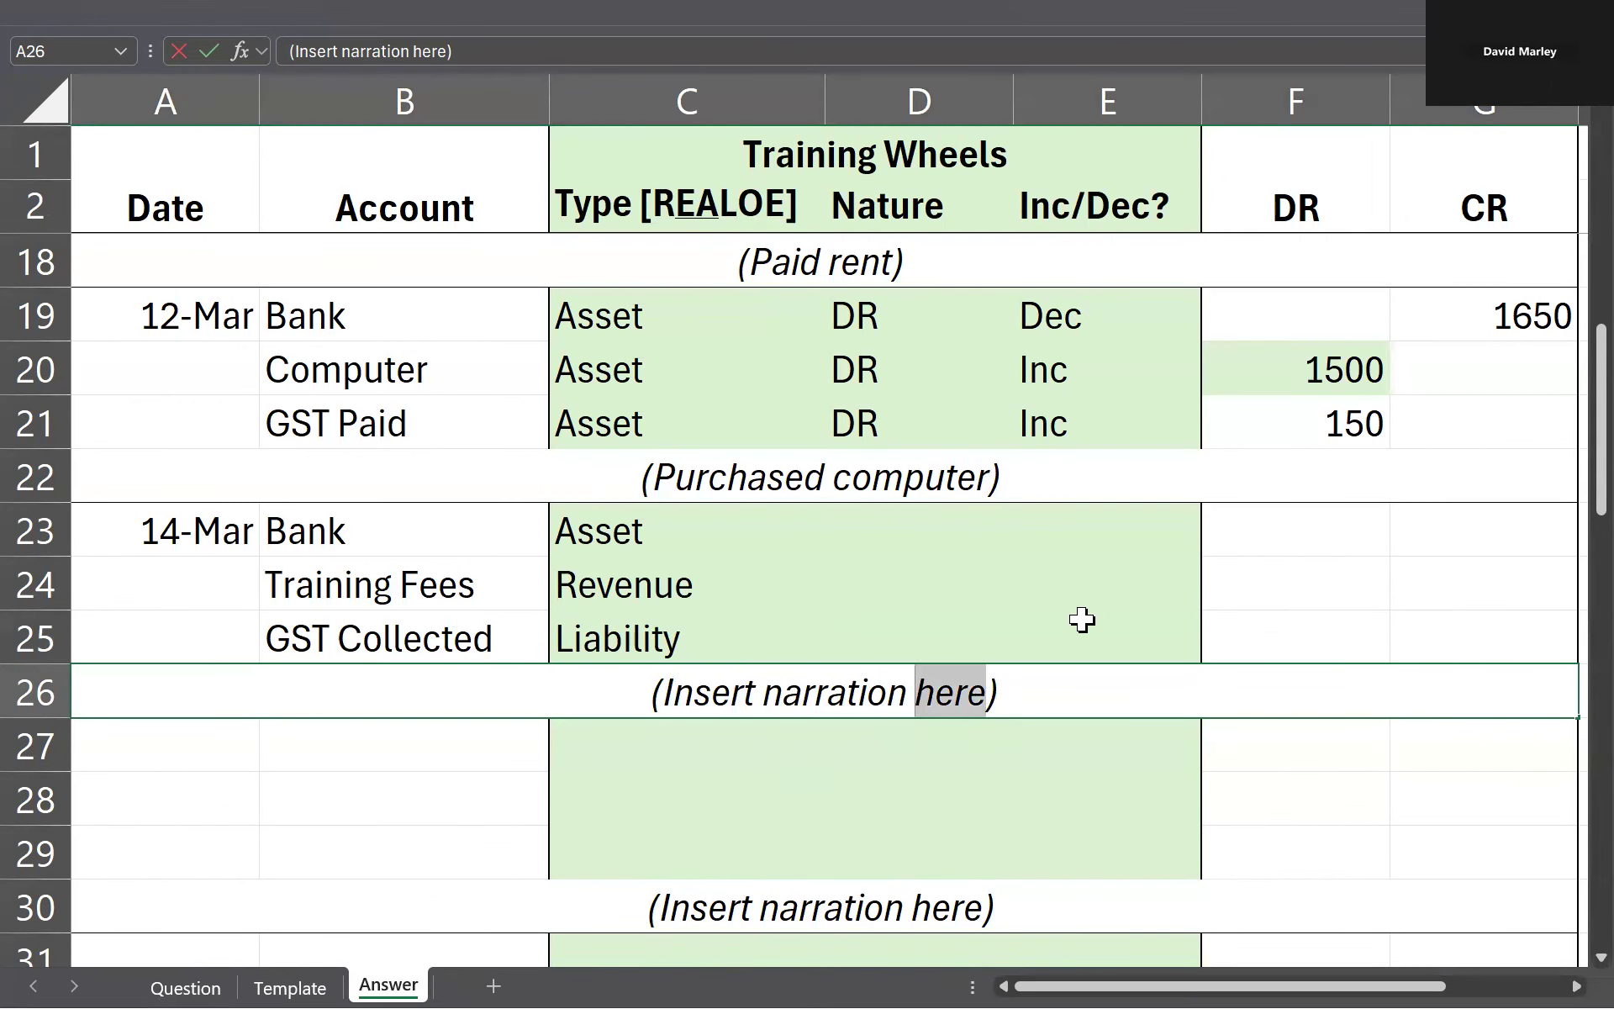
type("Cash received from")
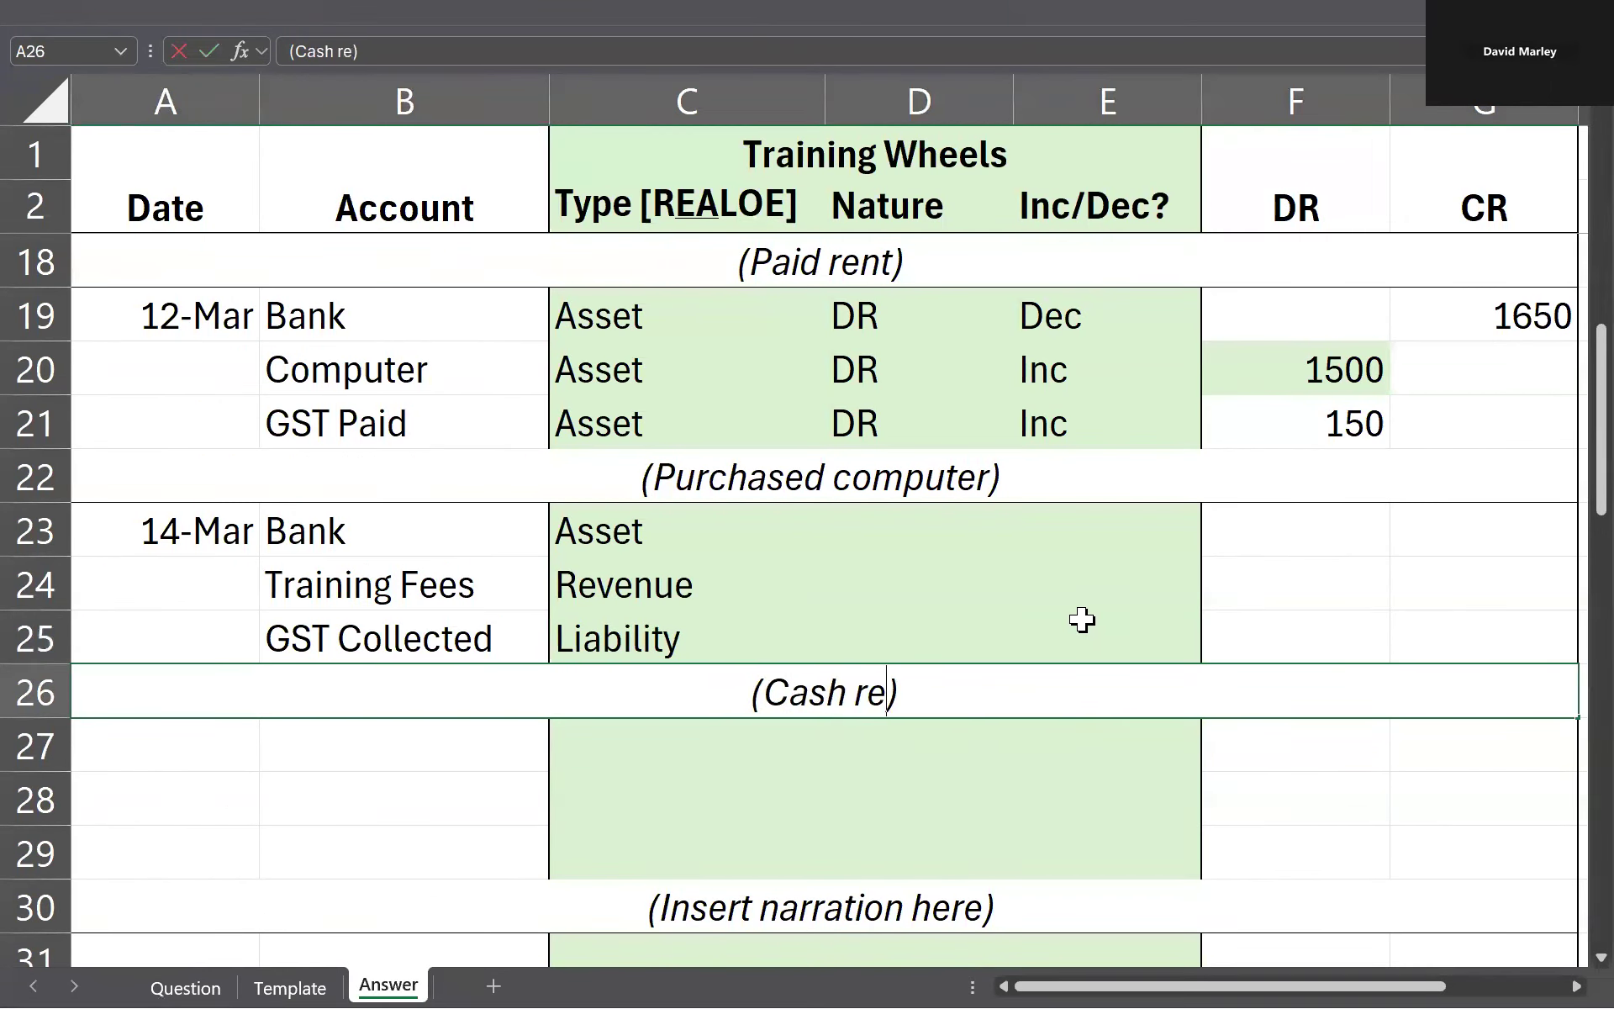
type(" training revenue")
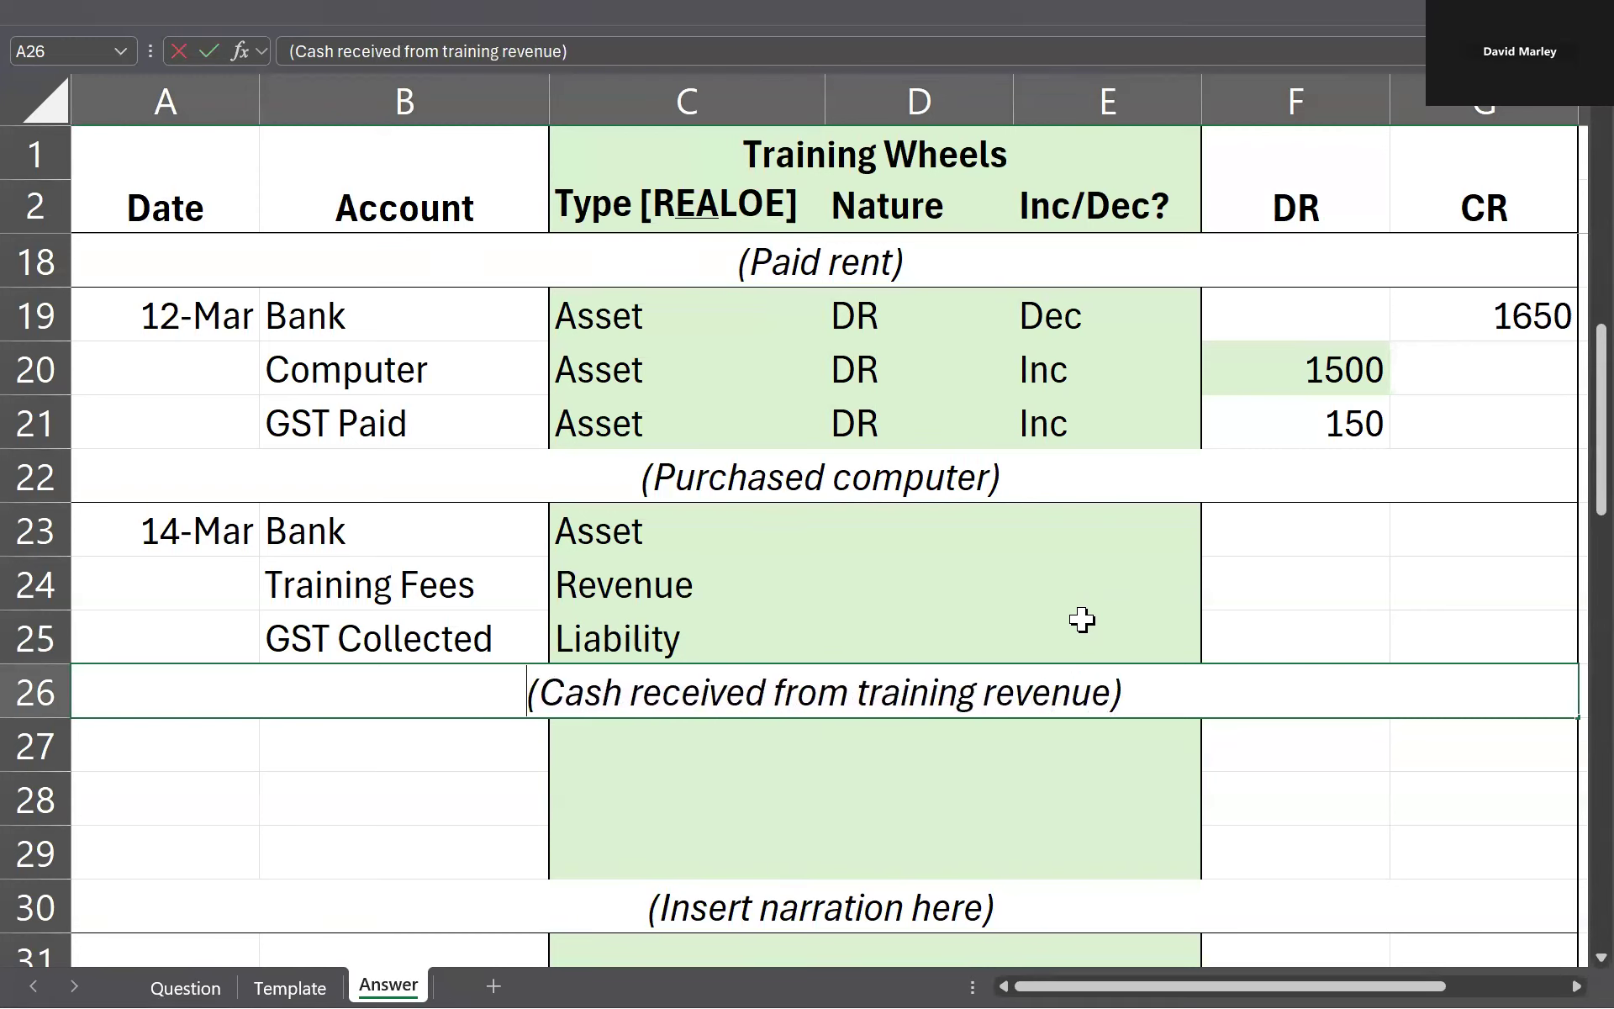
key("Return")
Step: Enter Inc for the Bank, Training Fees and GST Collected lines in D23:D25
key("Up")
key("Up")
key("Up")
key("Up")
key("Right")
key("Right")
key("Right")
type("Inc")
key("Return")
type("Inc")
key("Return")
type("Inc")
key("Tab")
Step: Review the account type and the Inc entry of each of the three 14 March lines
key("Left")
key("shift+Up")
key("shift+Up")
key("Left")
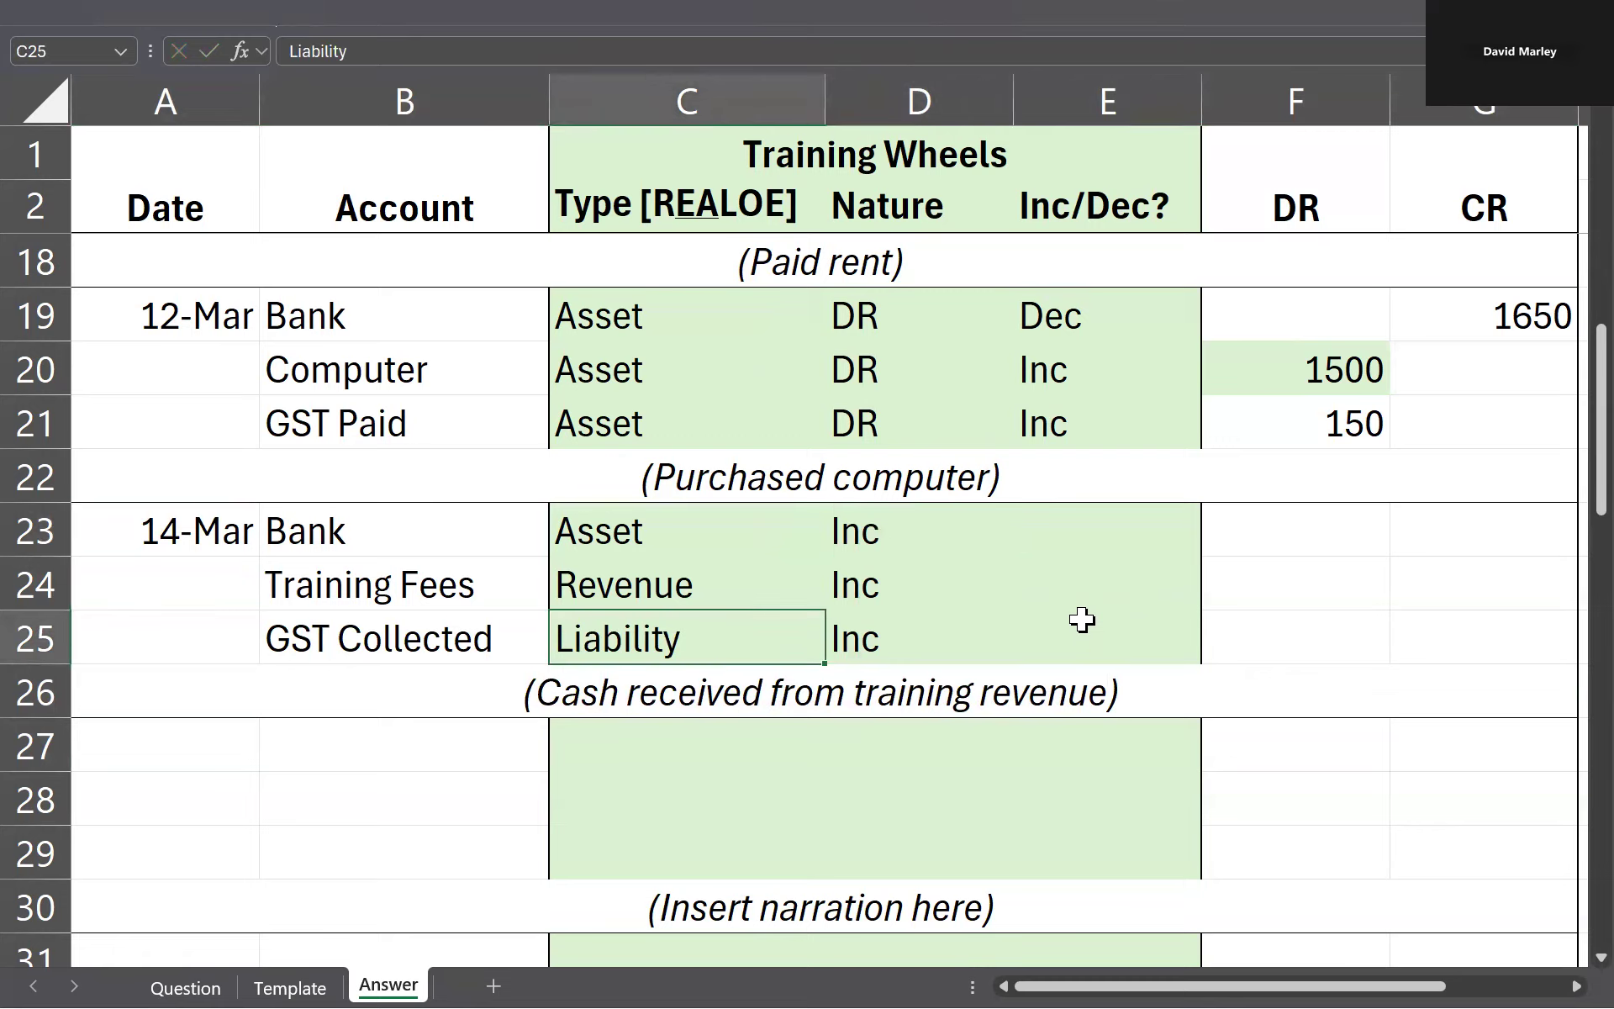
left_click(650, 523)
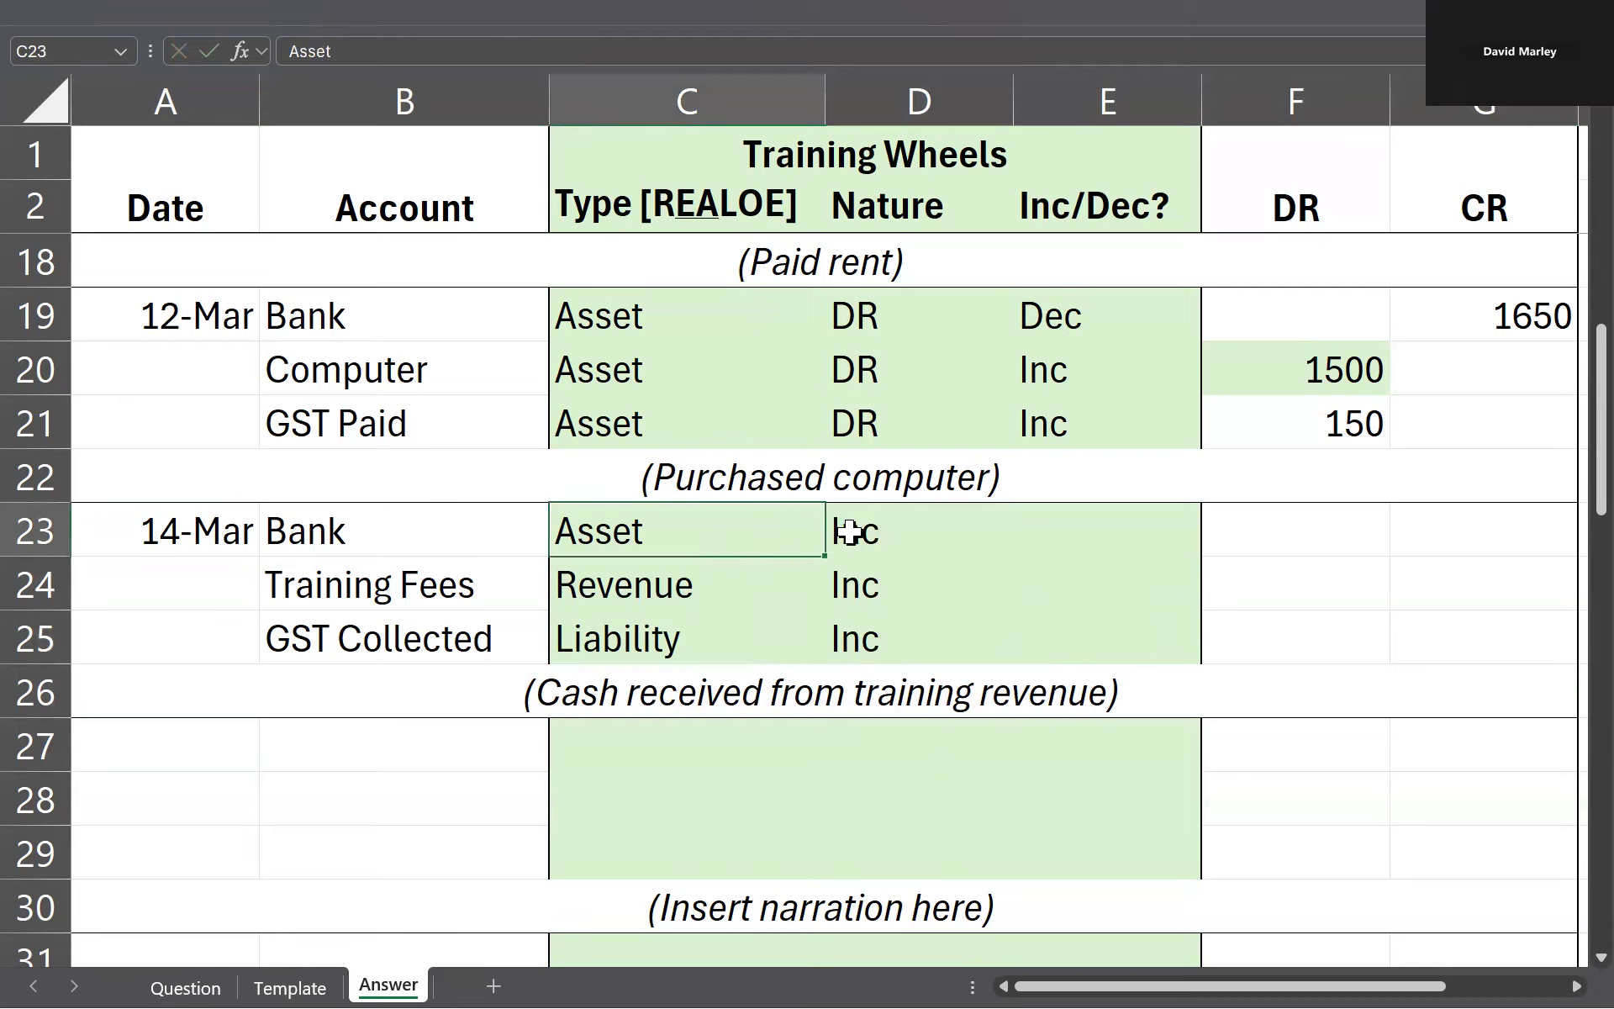
left_click(843, 529)
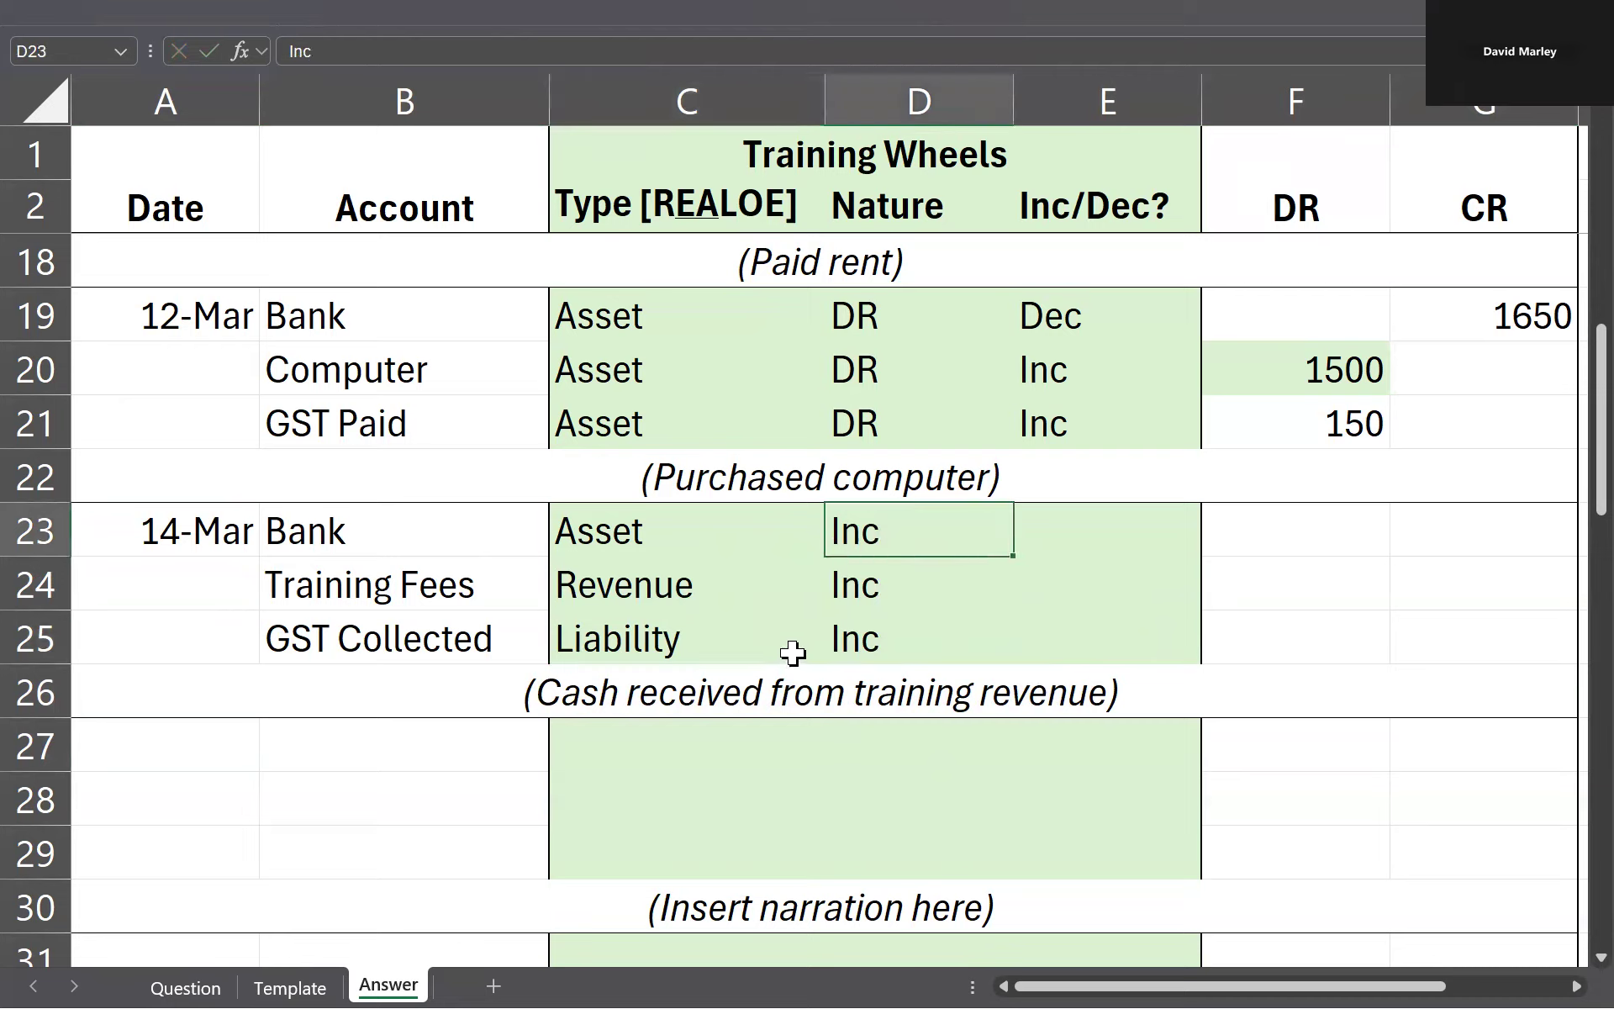
left_click(714, 580)
key("shift+Right")
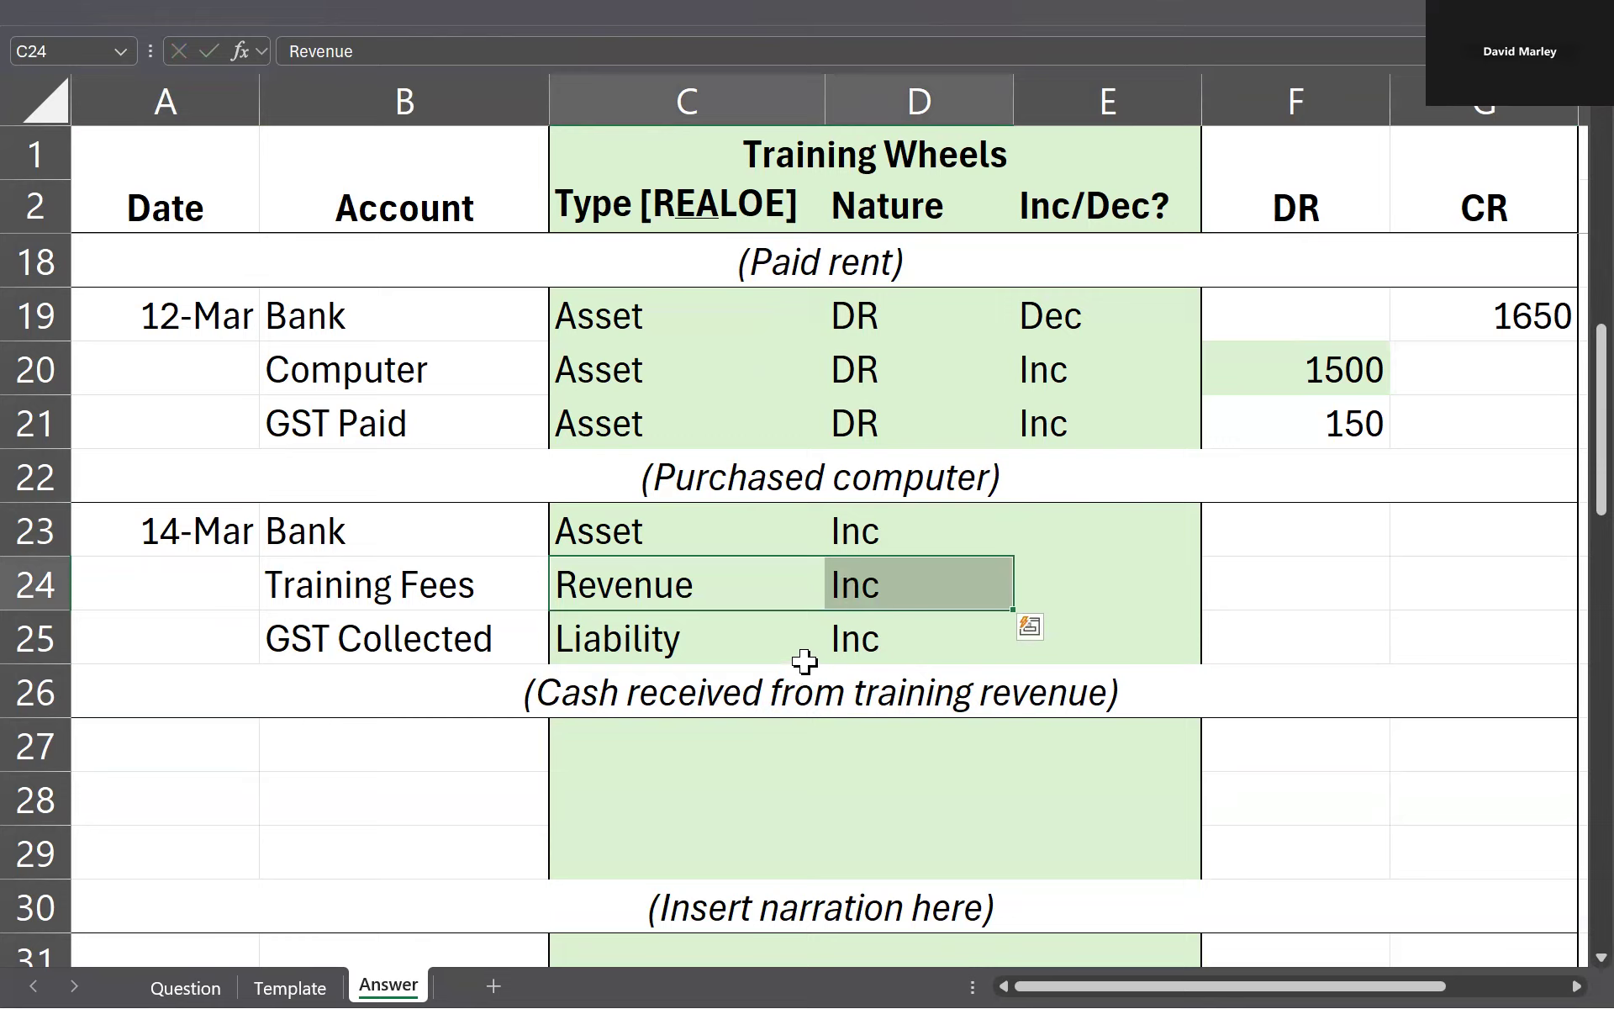
left_click_drag(743, 629, 894, 634)
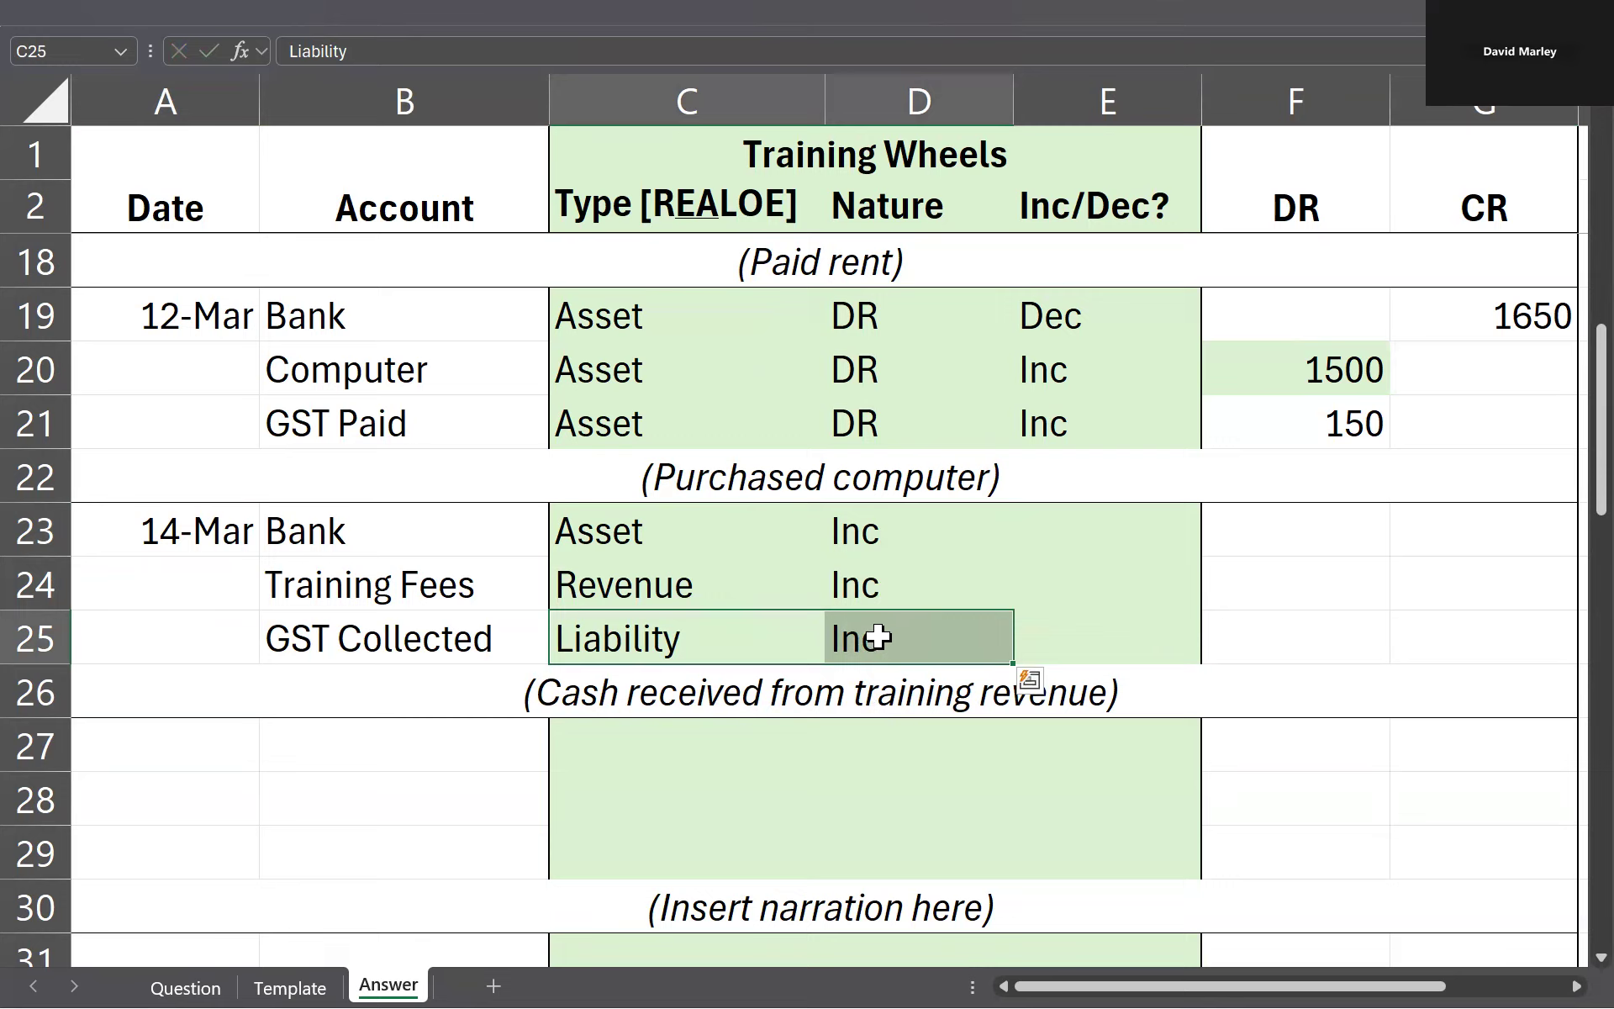
Step: Copy the Inc entries from D23:D25 into the Inc/Dec? column at E23:E25
left_click(1068, 518)
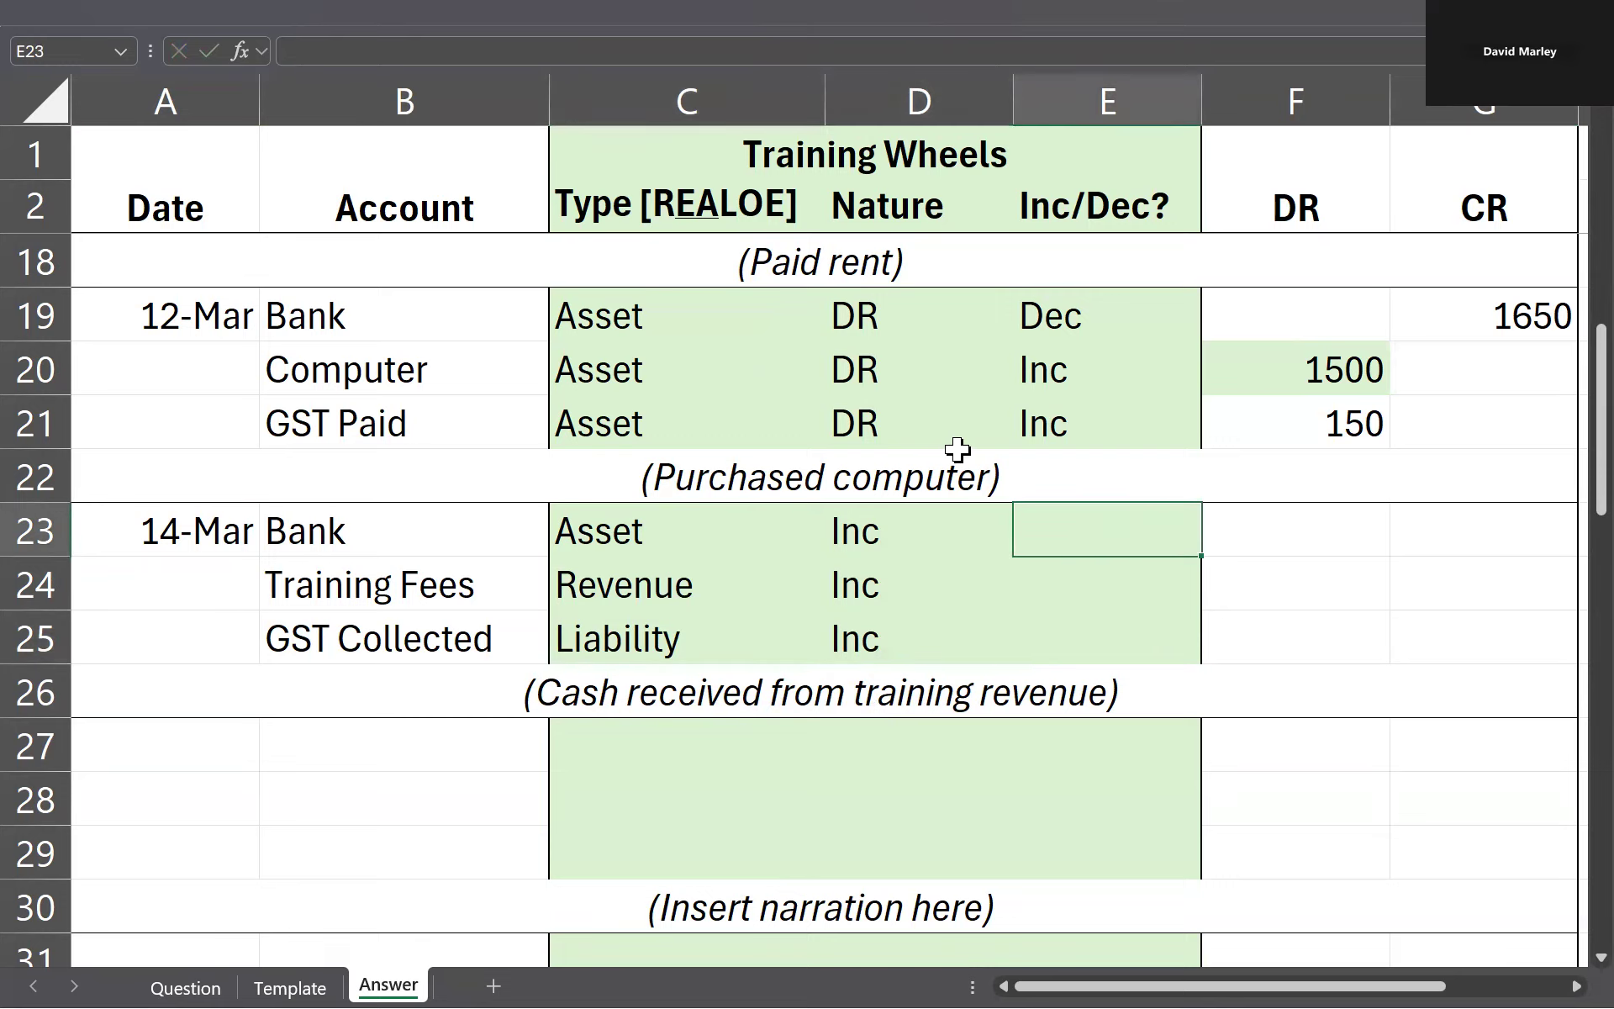
key("Left")
key("shift+Down")
key("shift+Down")
key("ctrl+c")
key("Right")
key("ctrl+v")
key("Left")
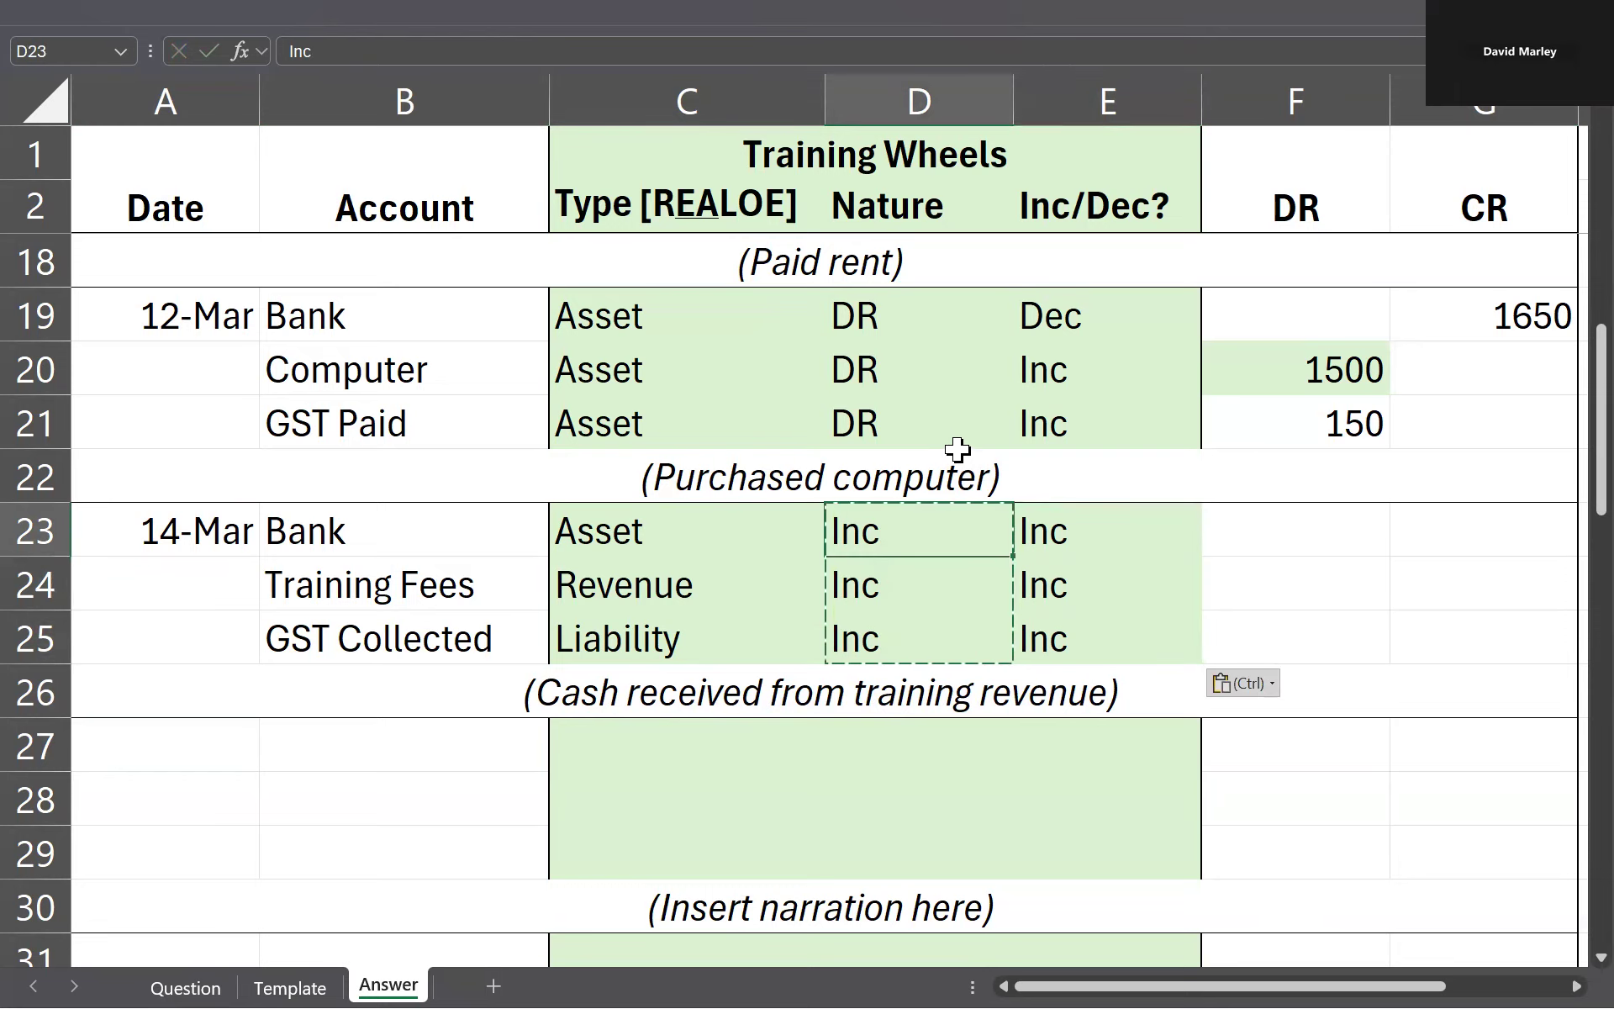
Step: Set the Nature of the 14 March lines to DR for Bank and CR for Training Fees and GST Collected
type("DR")
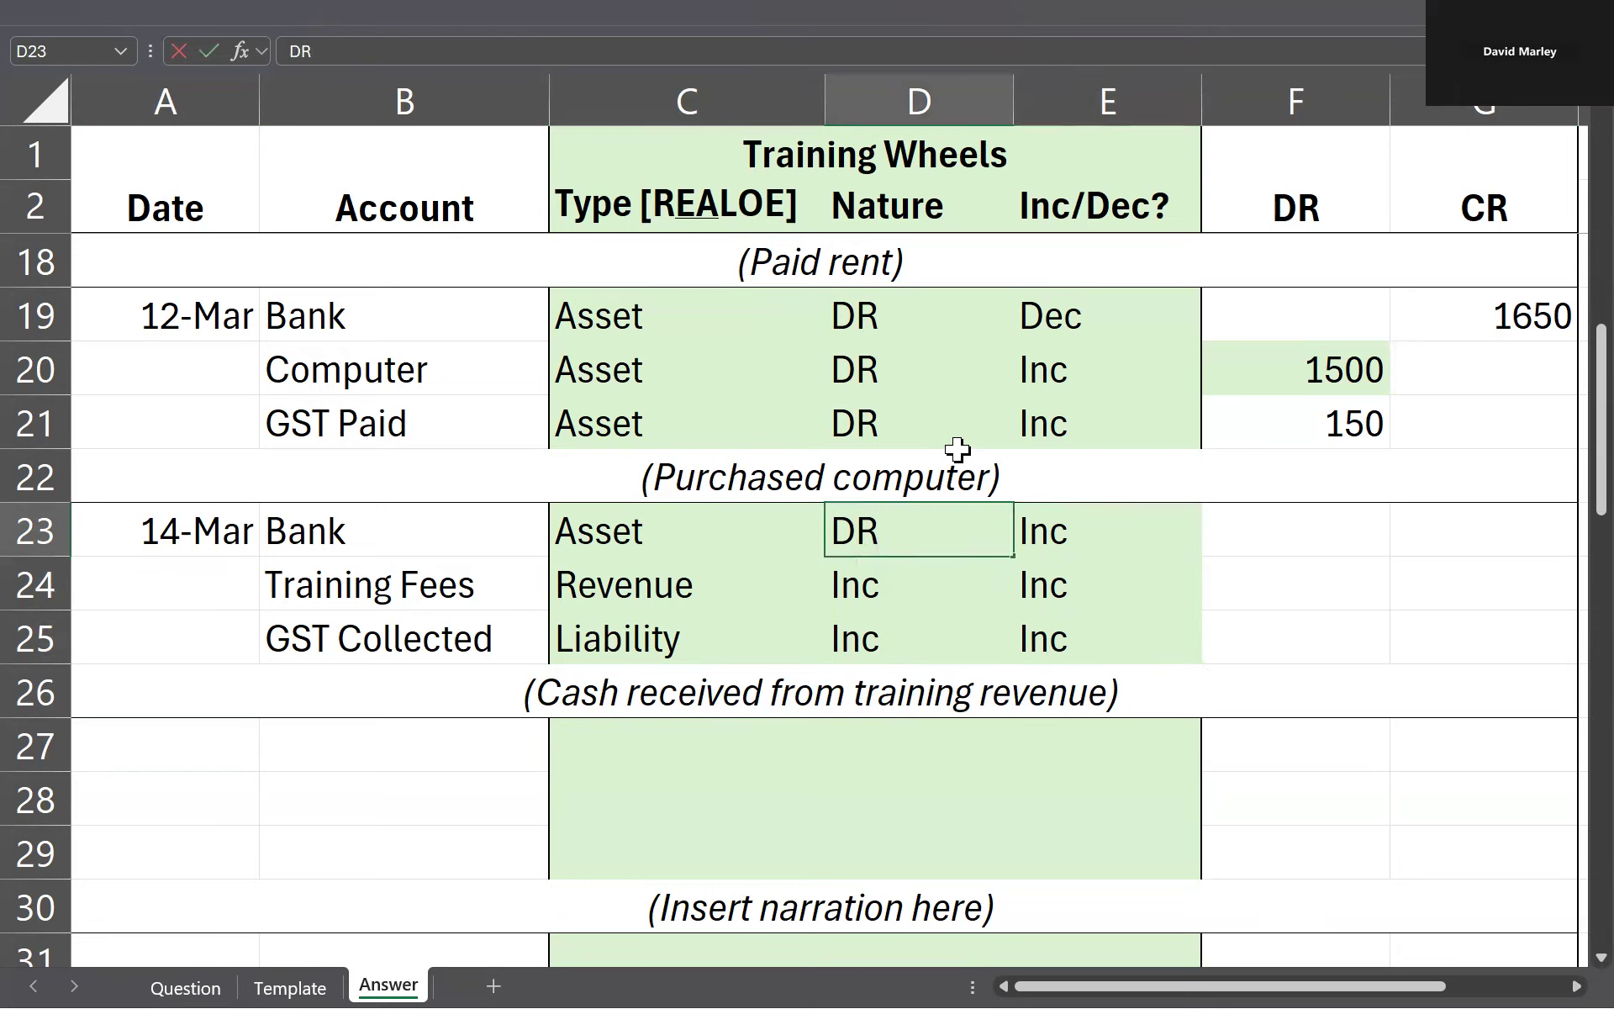
key("Return")
type("CR")
key("Return")
type("CR")
key("Up")
key("Left")
key("Right")
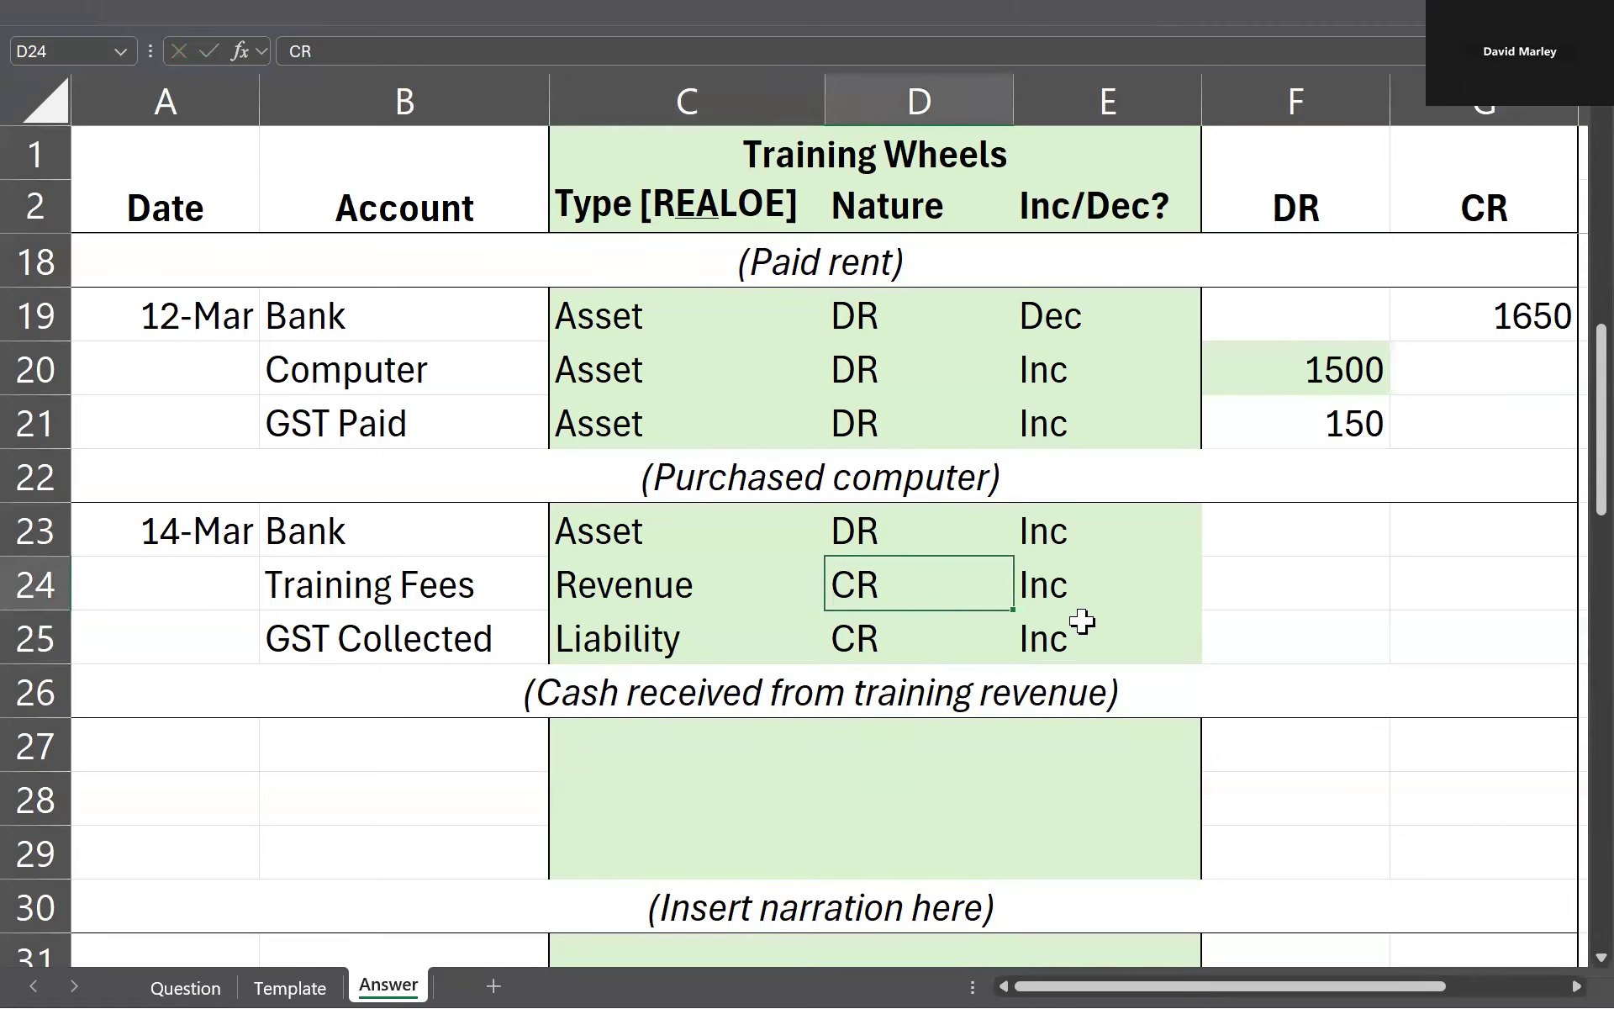
Step: Check the amount of the 14 March training receipt on the Question sheet and return to the Answer sheet
key("Right")
key("Up")
left_click(1267, 548)
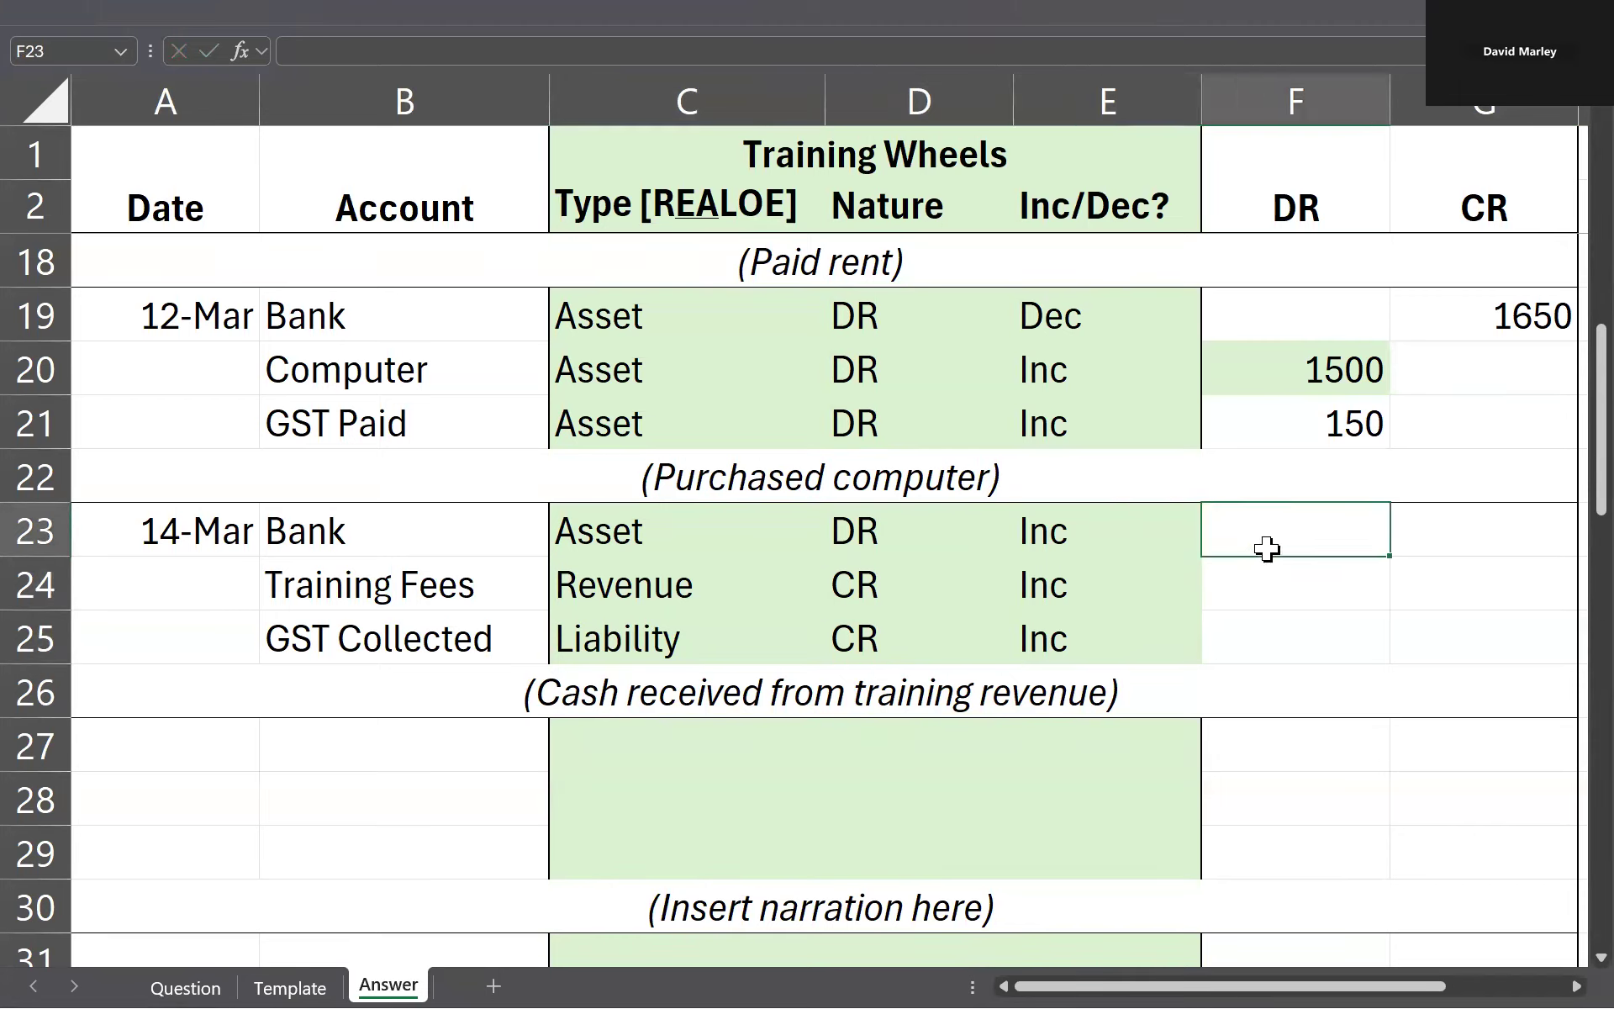
key("ctrl+Page_Up")
key("ctrl+Page_Up")
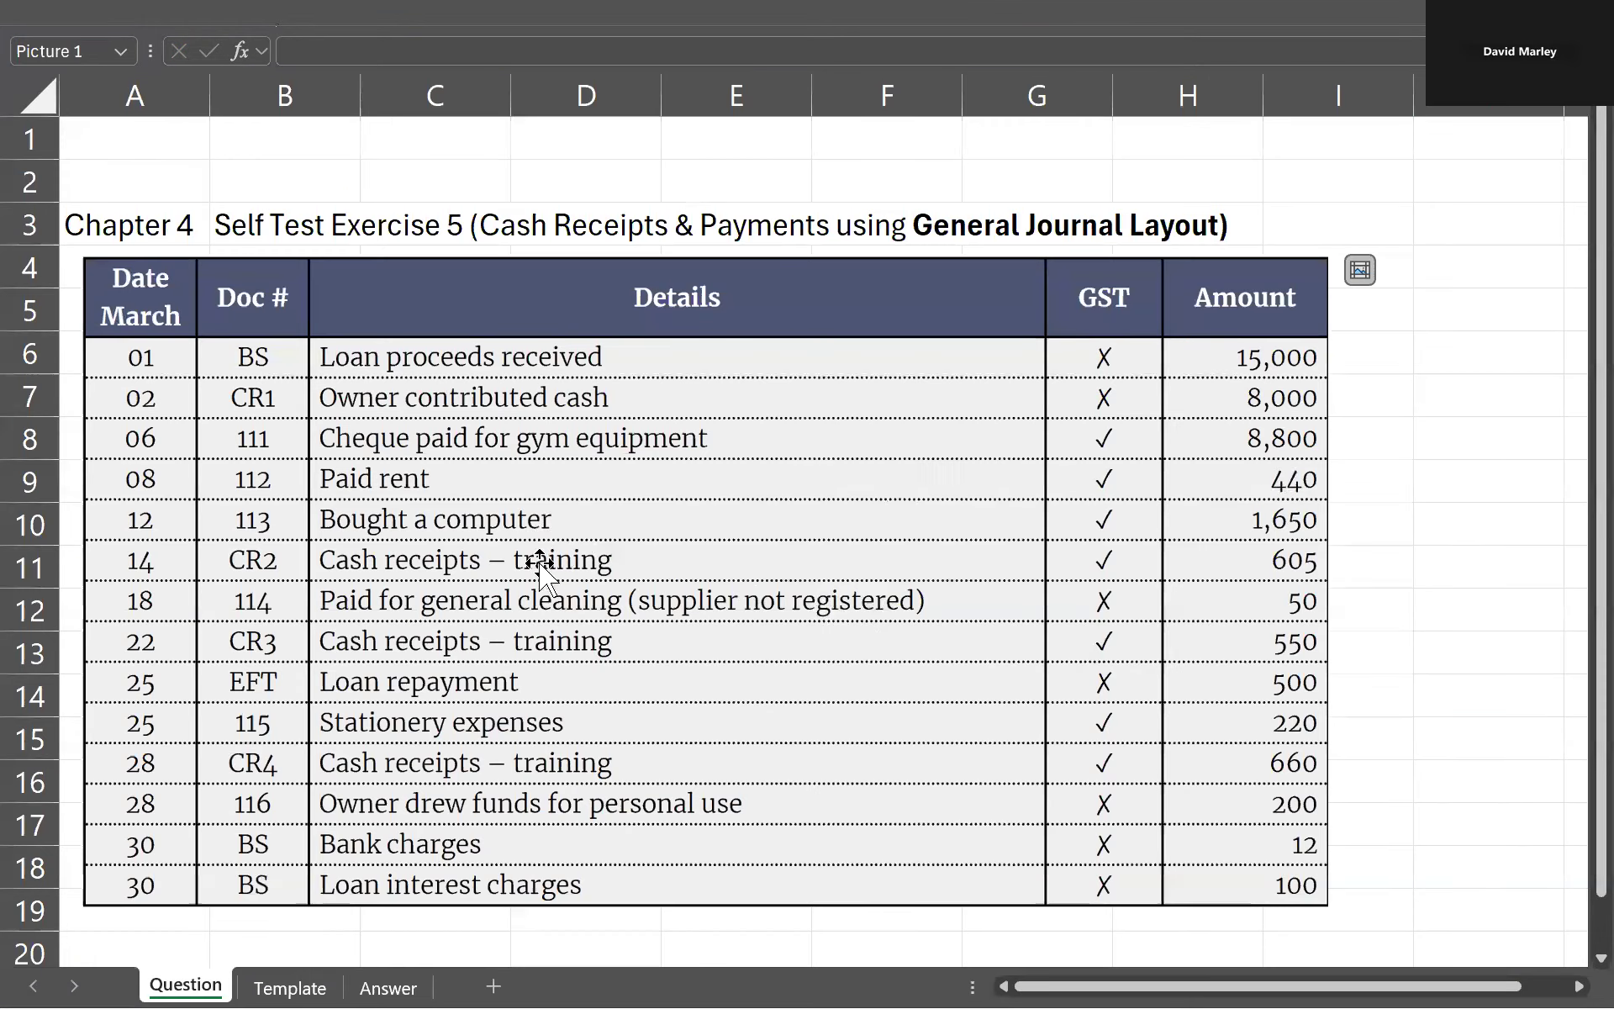
key("ctrl+Page_Down")
key("ctrl+Page_Down")
key("Left")
key("Right")
type("6")
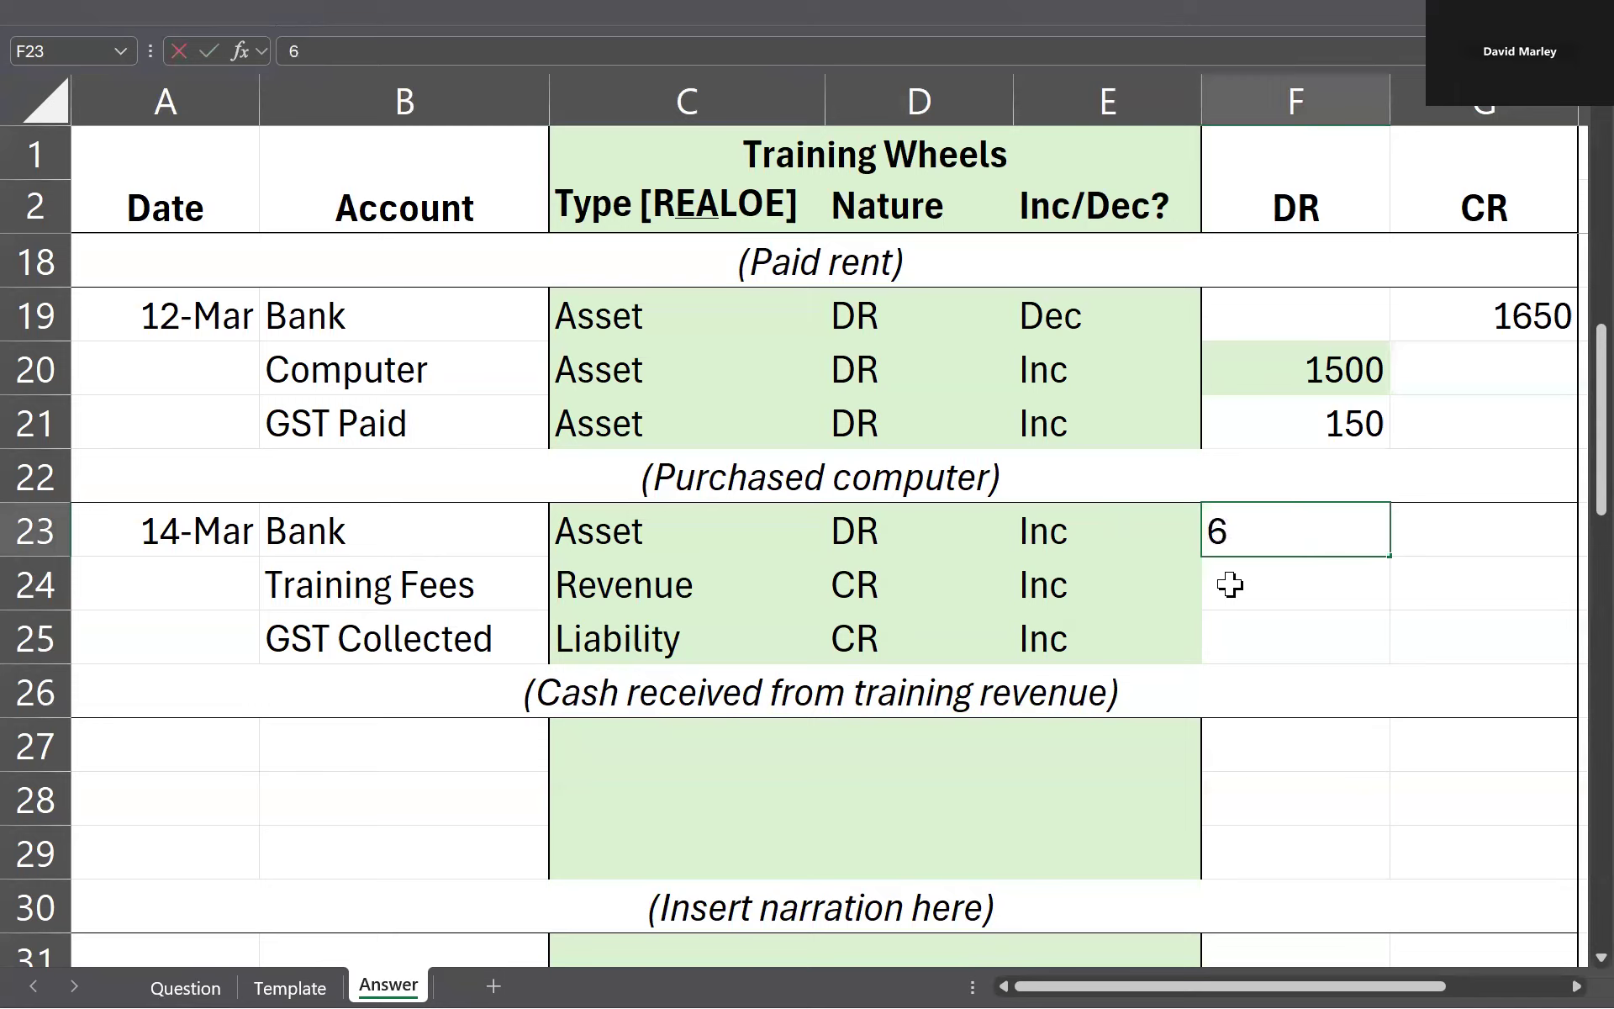
type("05")
key("Return")
key("Up")
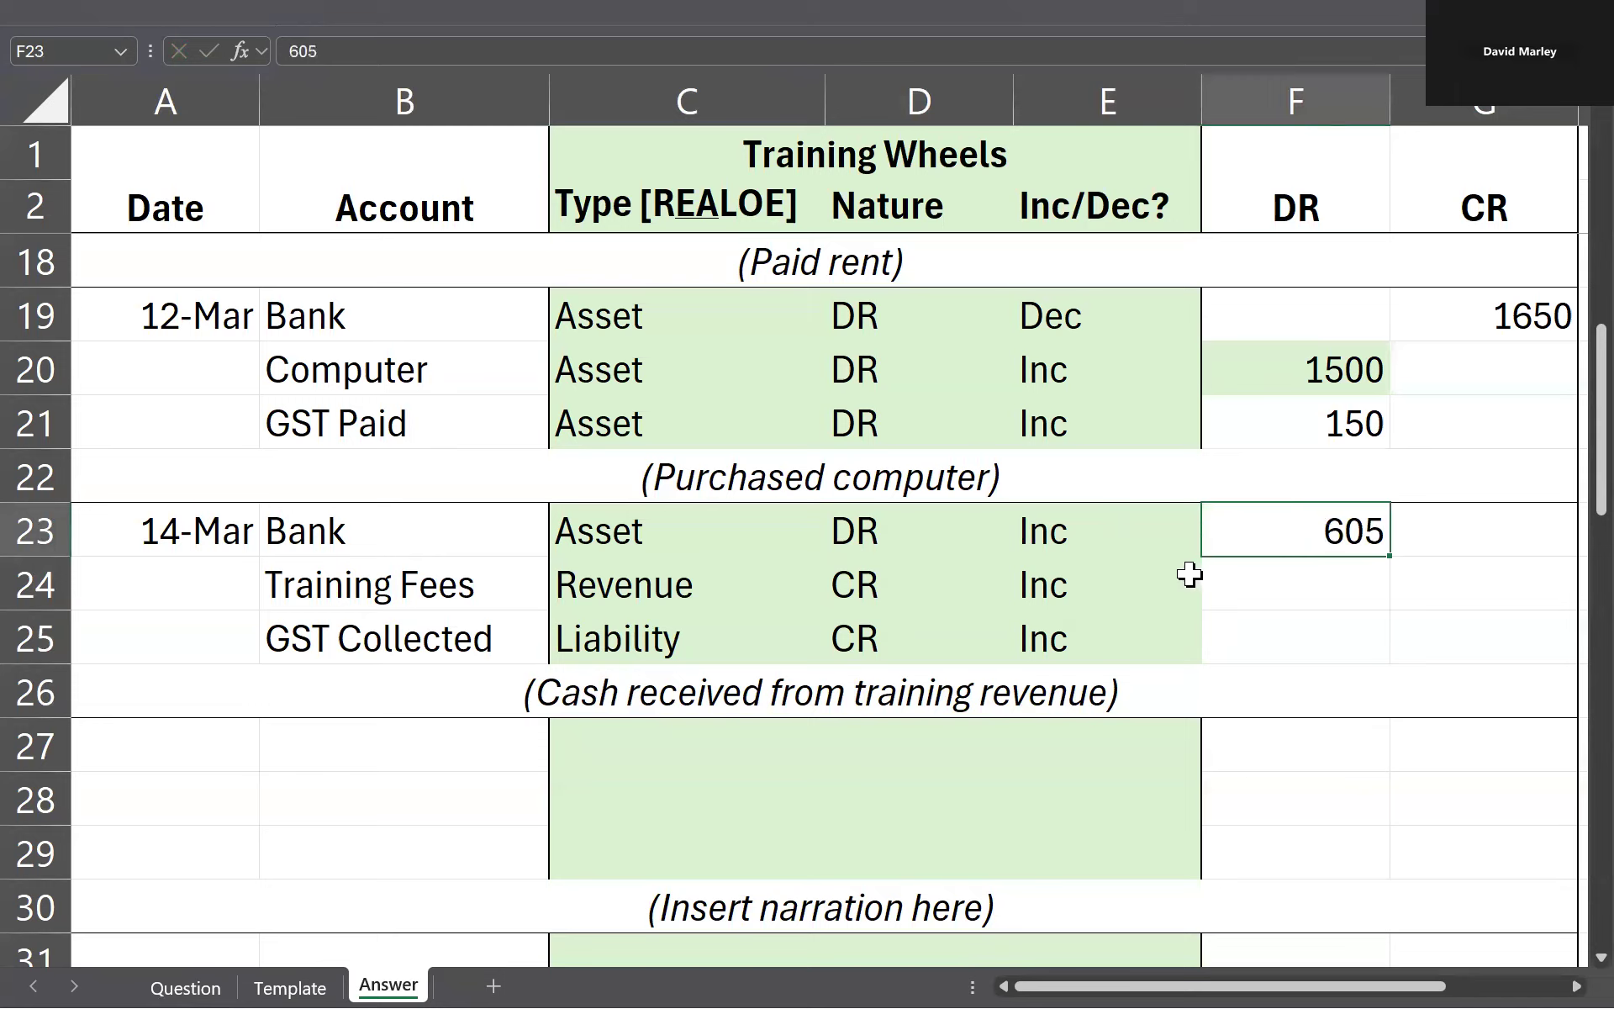
key("Delete")
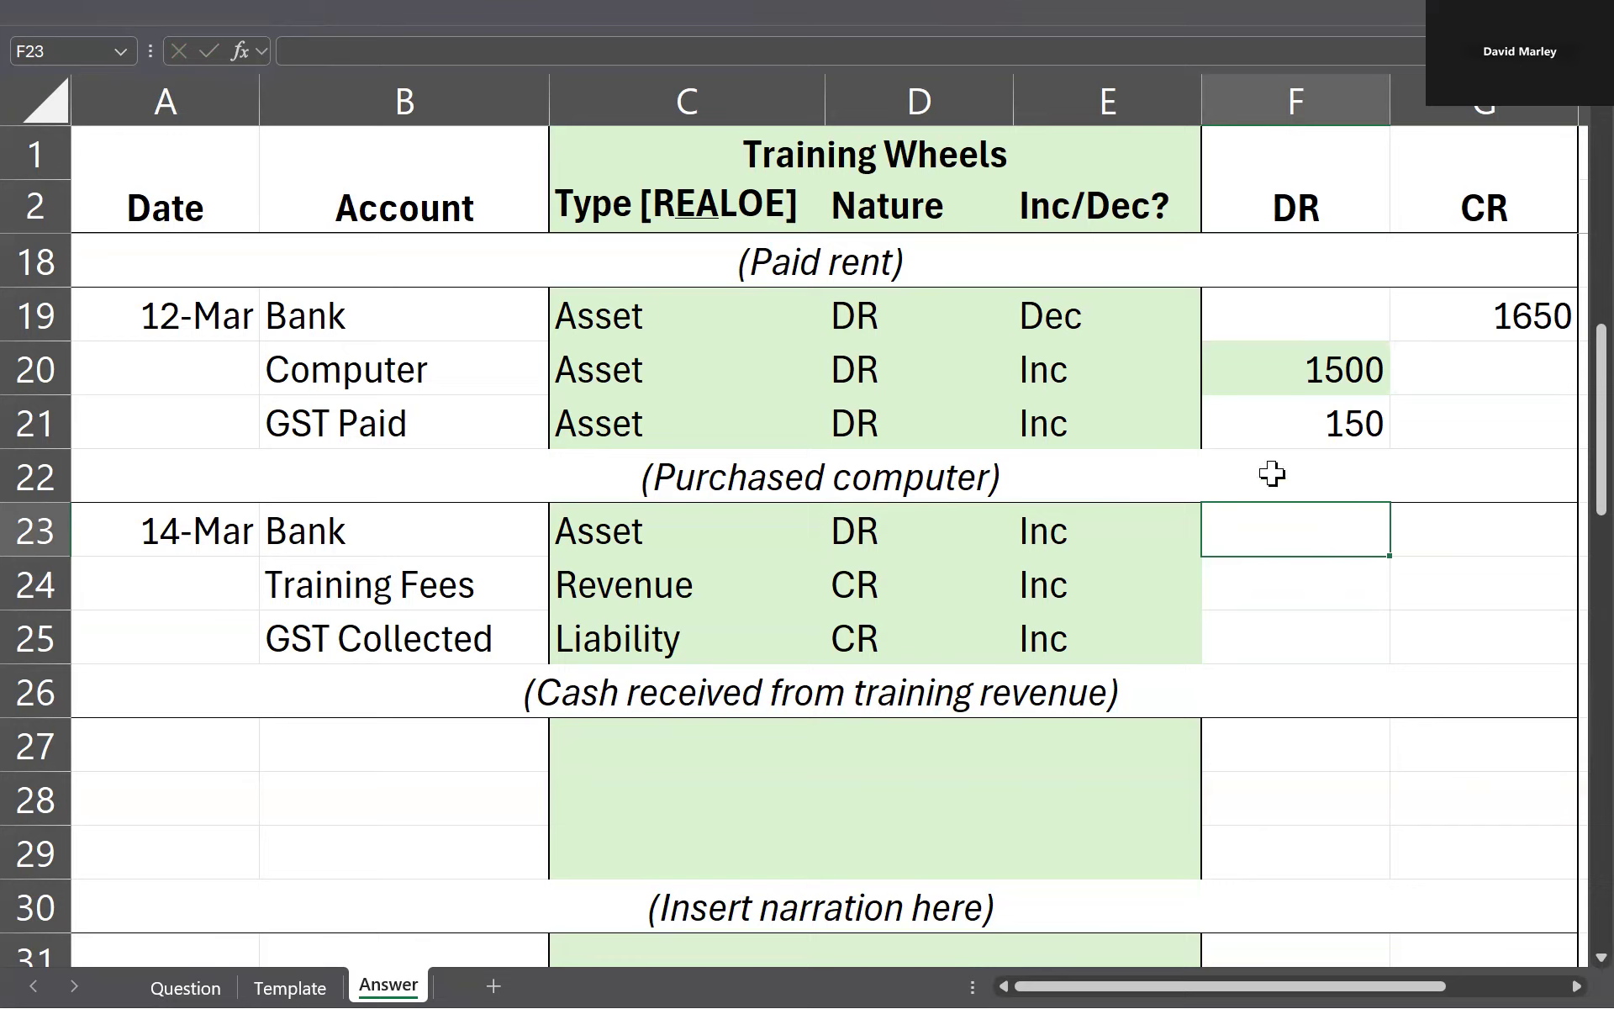
Step: Mark the Bank debit in F23 and the Training Fees and GST Collected credits in G24 and G25 with x placeholders
left_click_drag(878, 531, 1135, 533)
left_click(1236, 538)
type("x")
left_click(1509, 589)
type("x")
key("Return")
type("x")
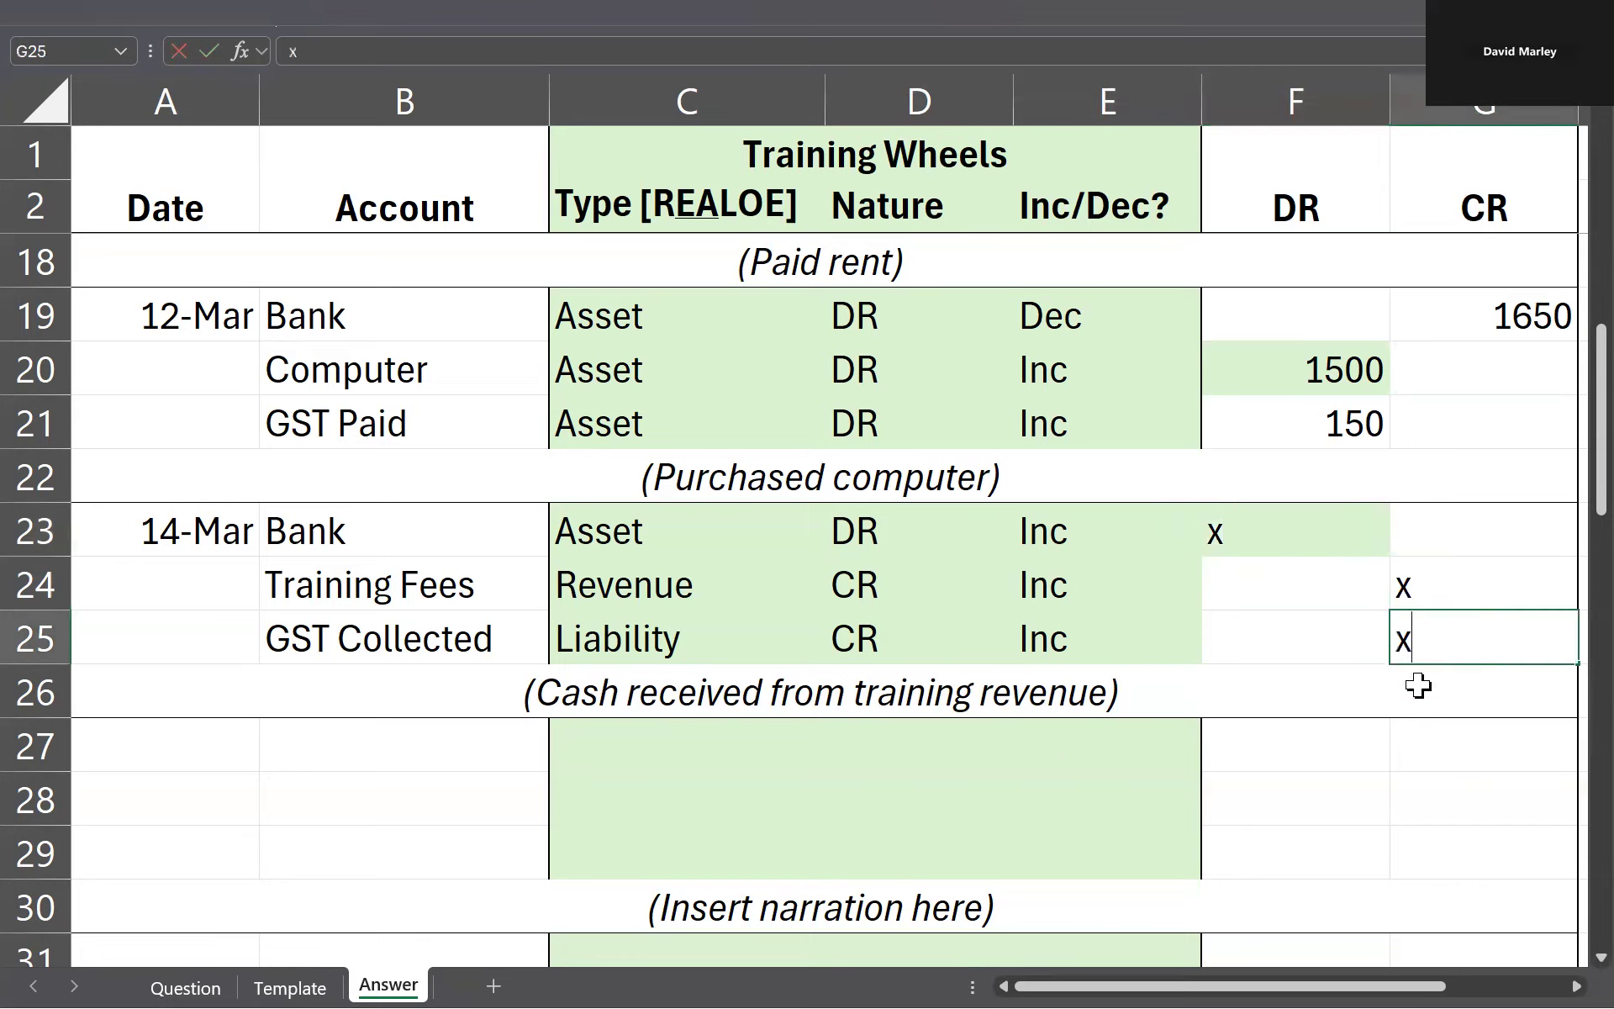
Step: Enter 605 as the Bank debit for 14 March in F23
left_click(1173, 593)
left_click(1363, 547)
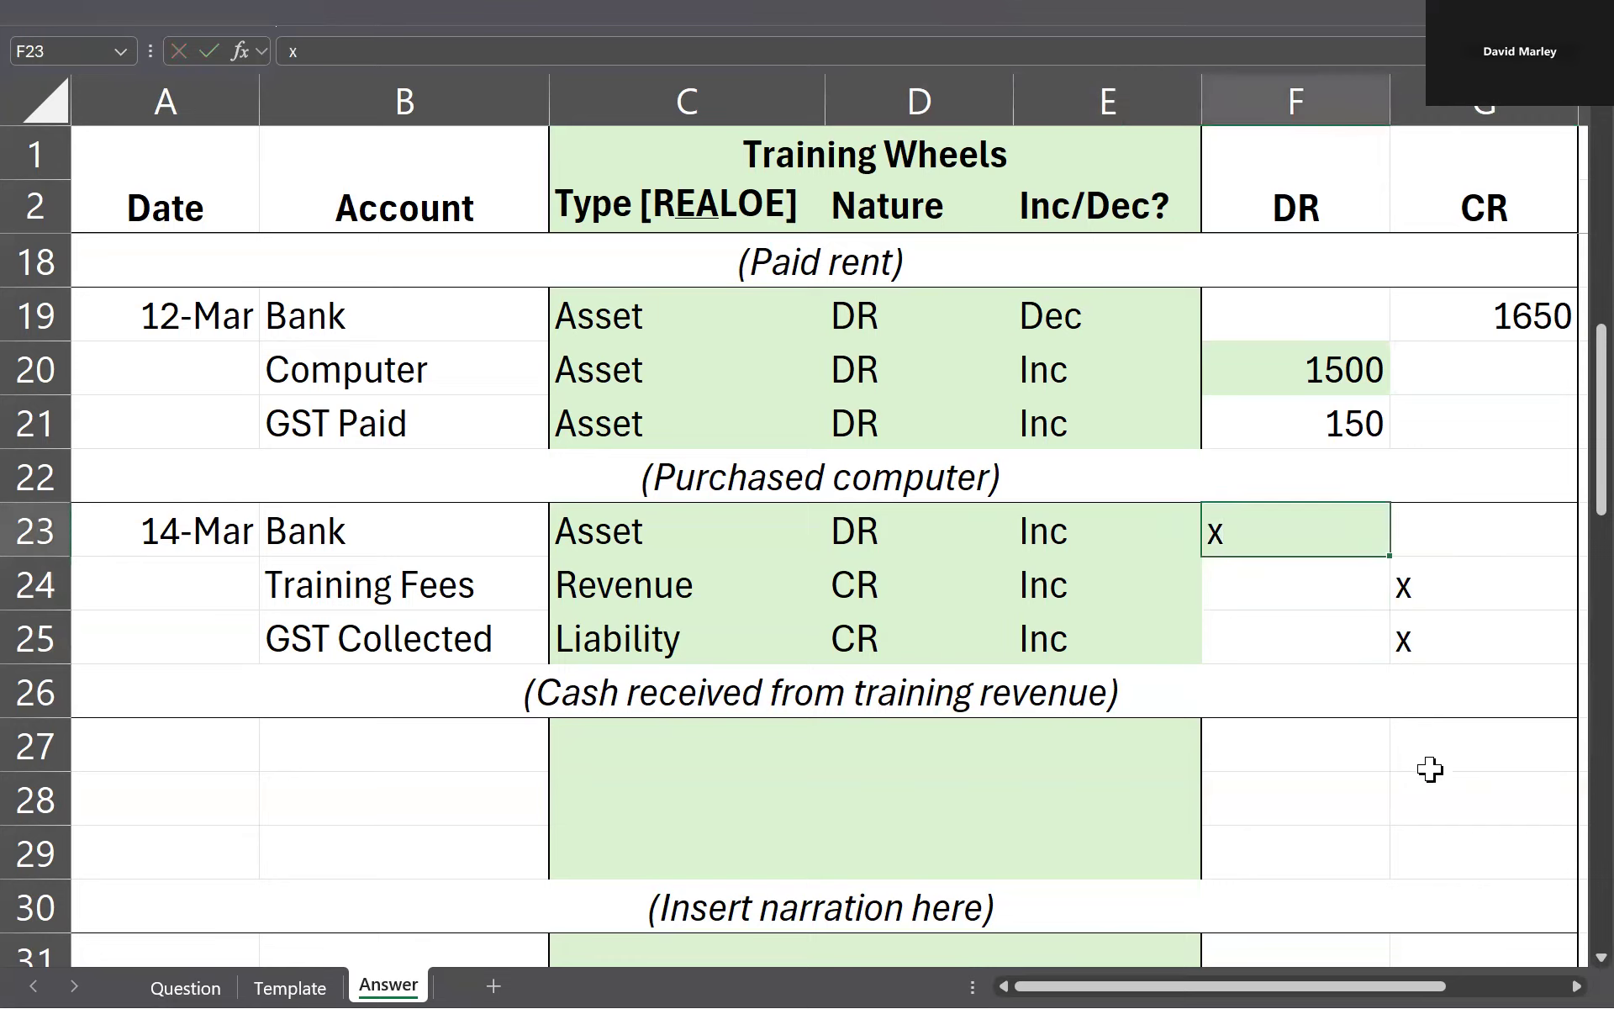
type("605")
key("Return")
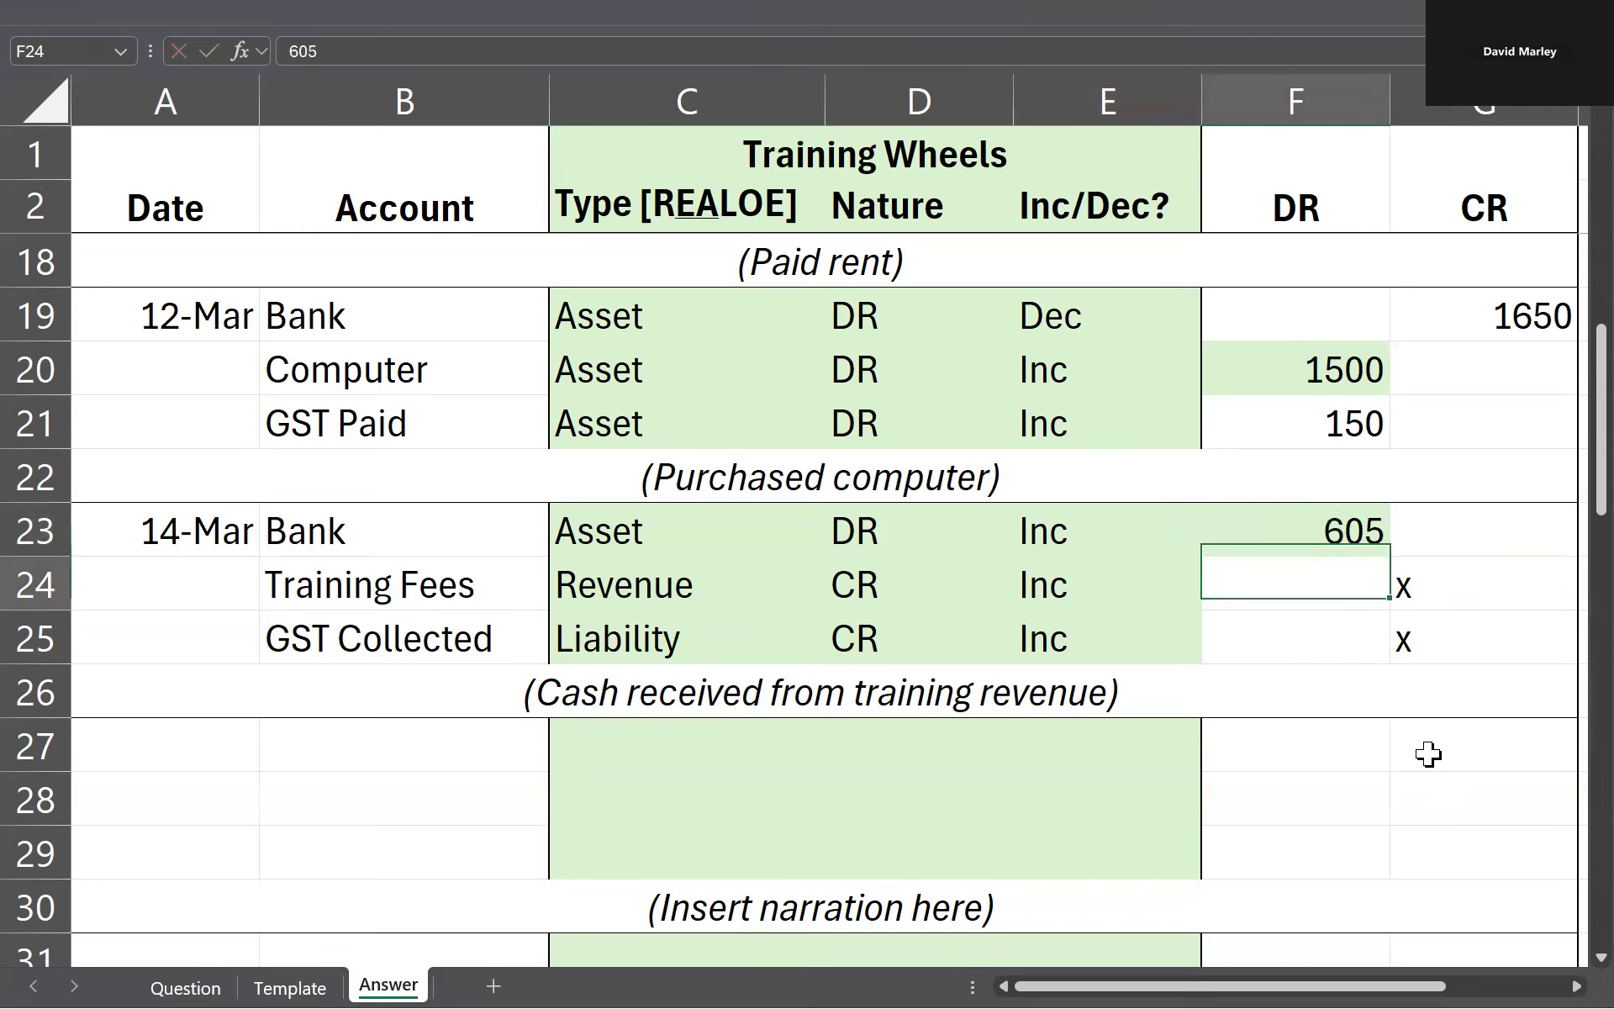
Step: Calculate the Training Fees credit in G24 as =F23/1.1 and the GST Collected credit in G25 as =F23/11
key("ctrl+Page_Up")
key("ctrl+Page_Down")
left_click(1436, 582)
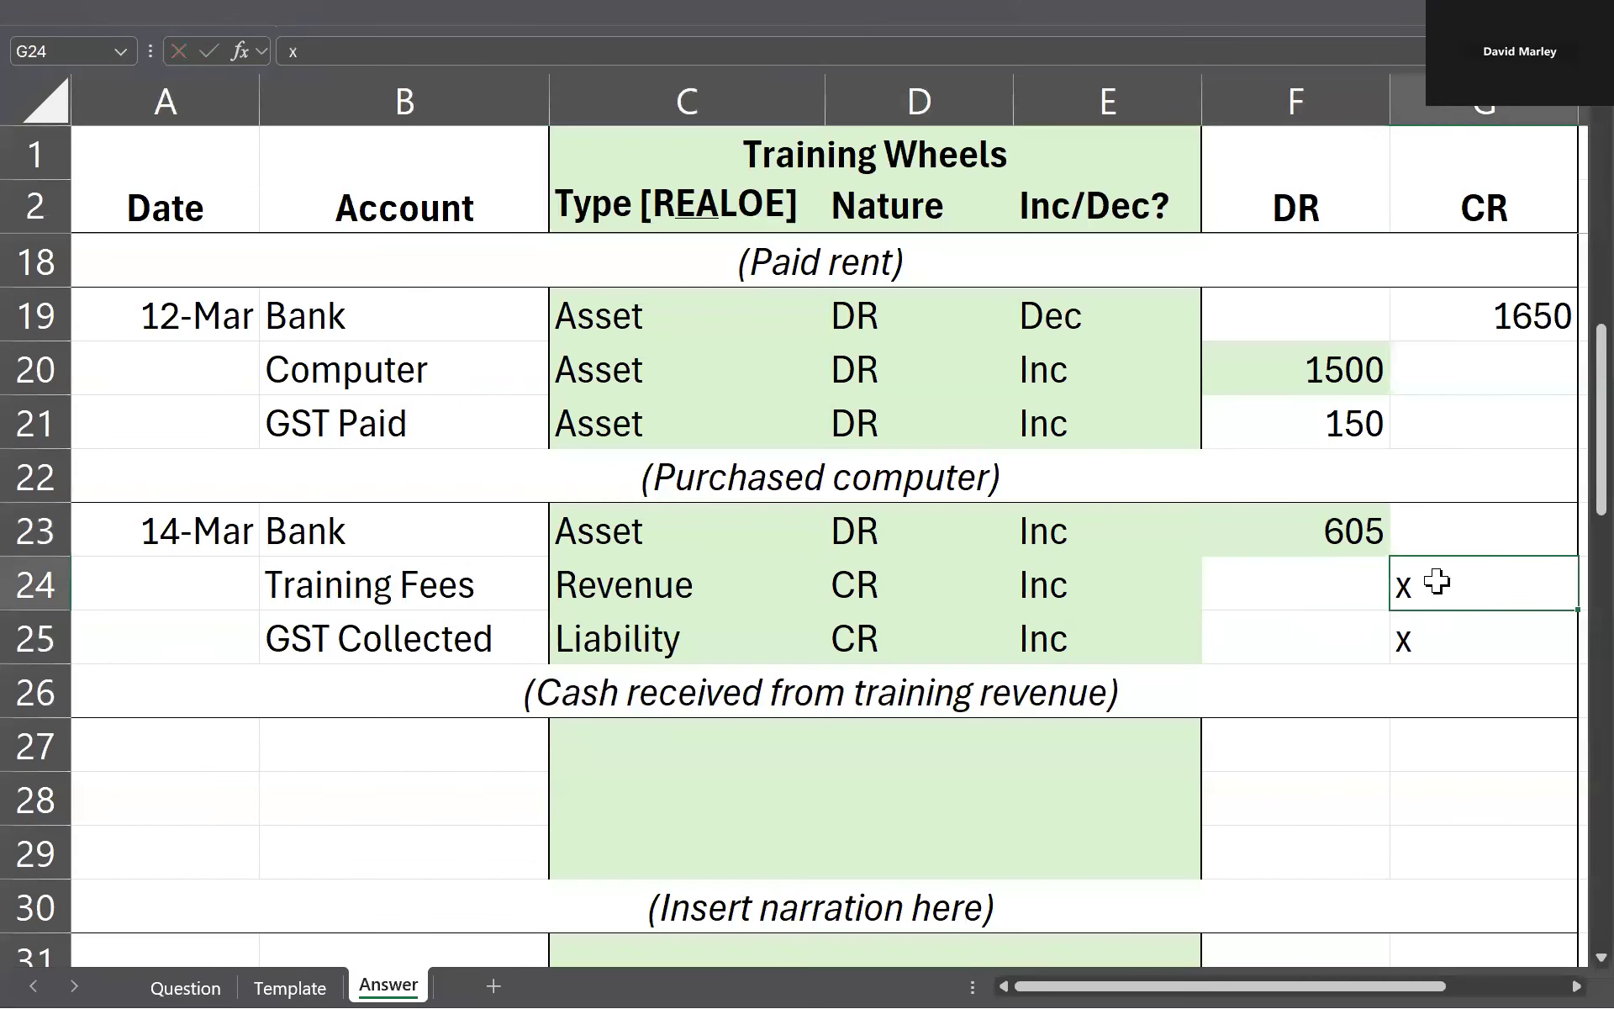
type("=F23/1.1")
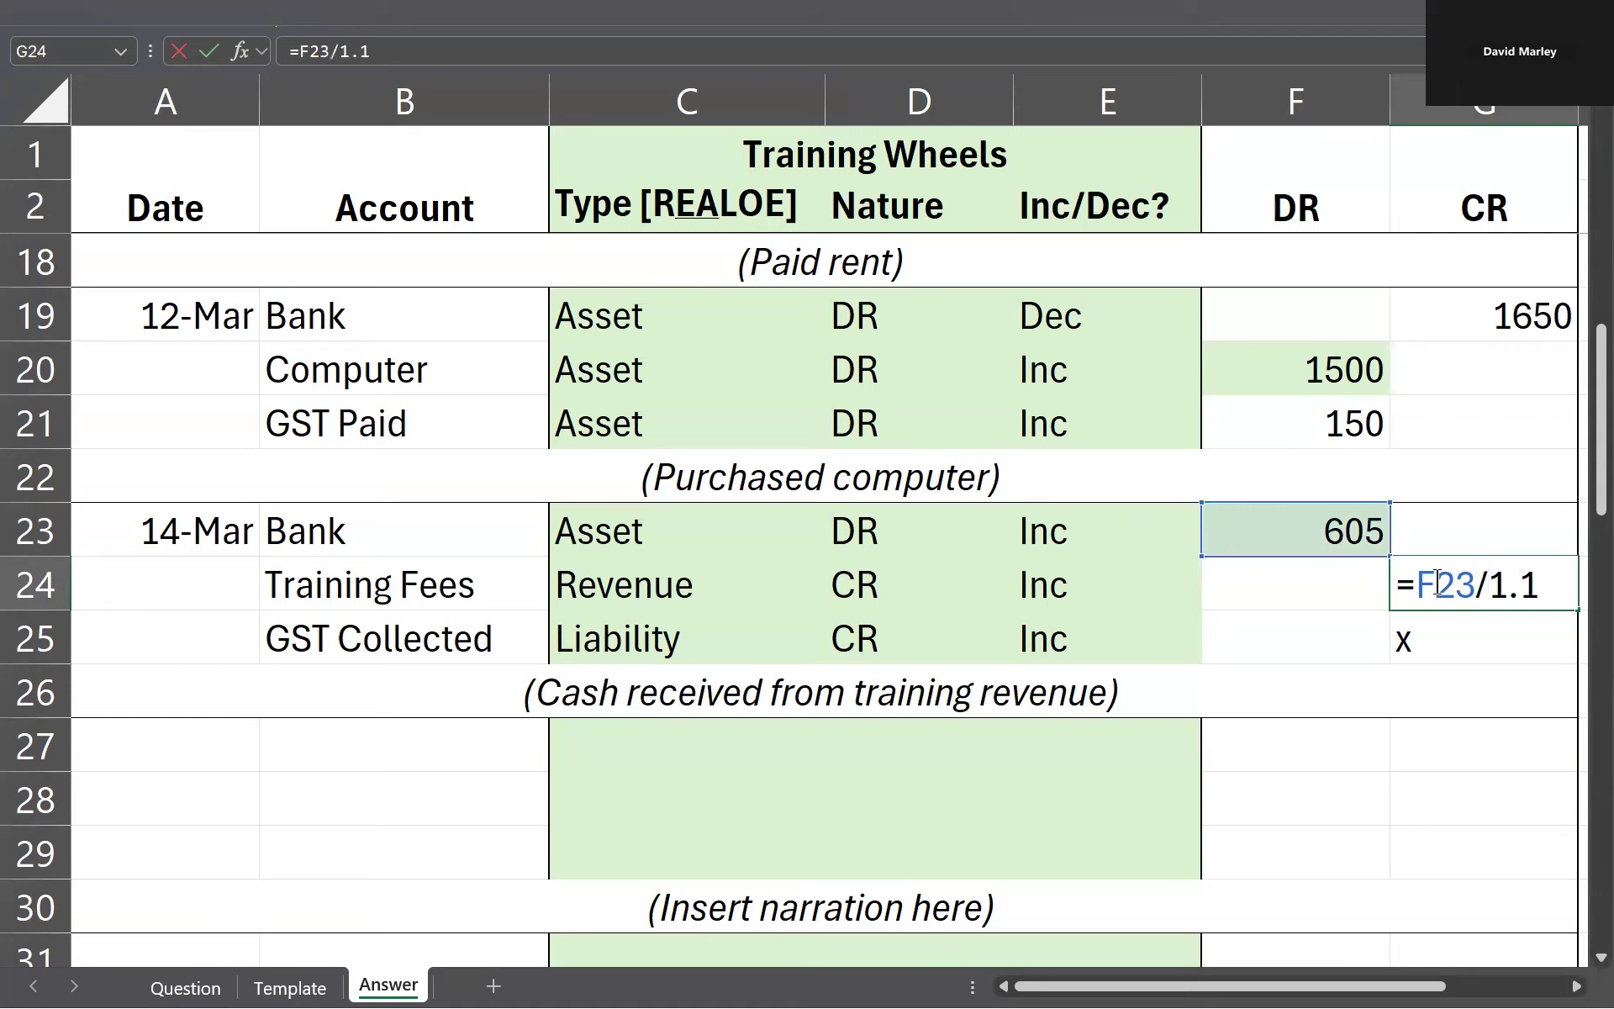
key("Return")
type("=F23/1")
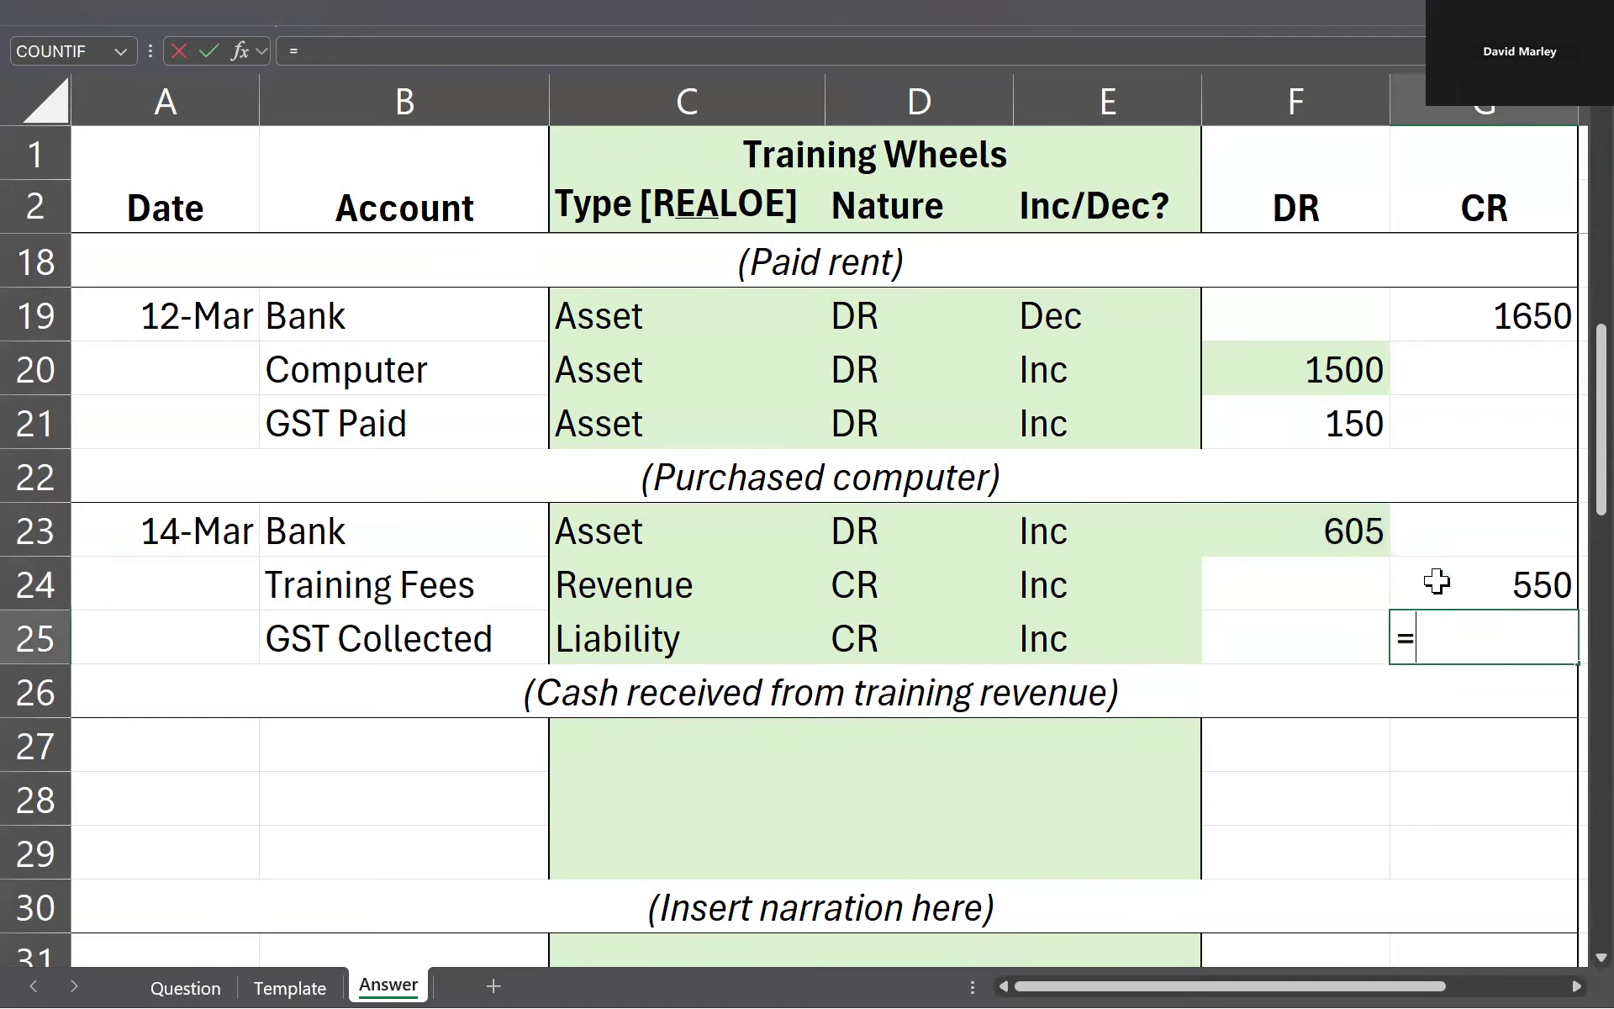
type("1")
key("Return")
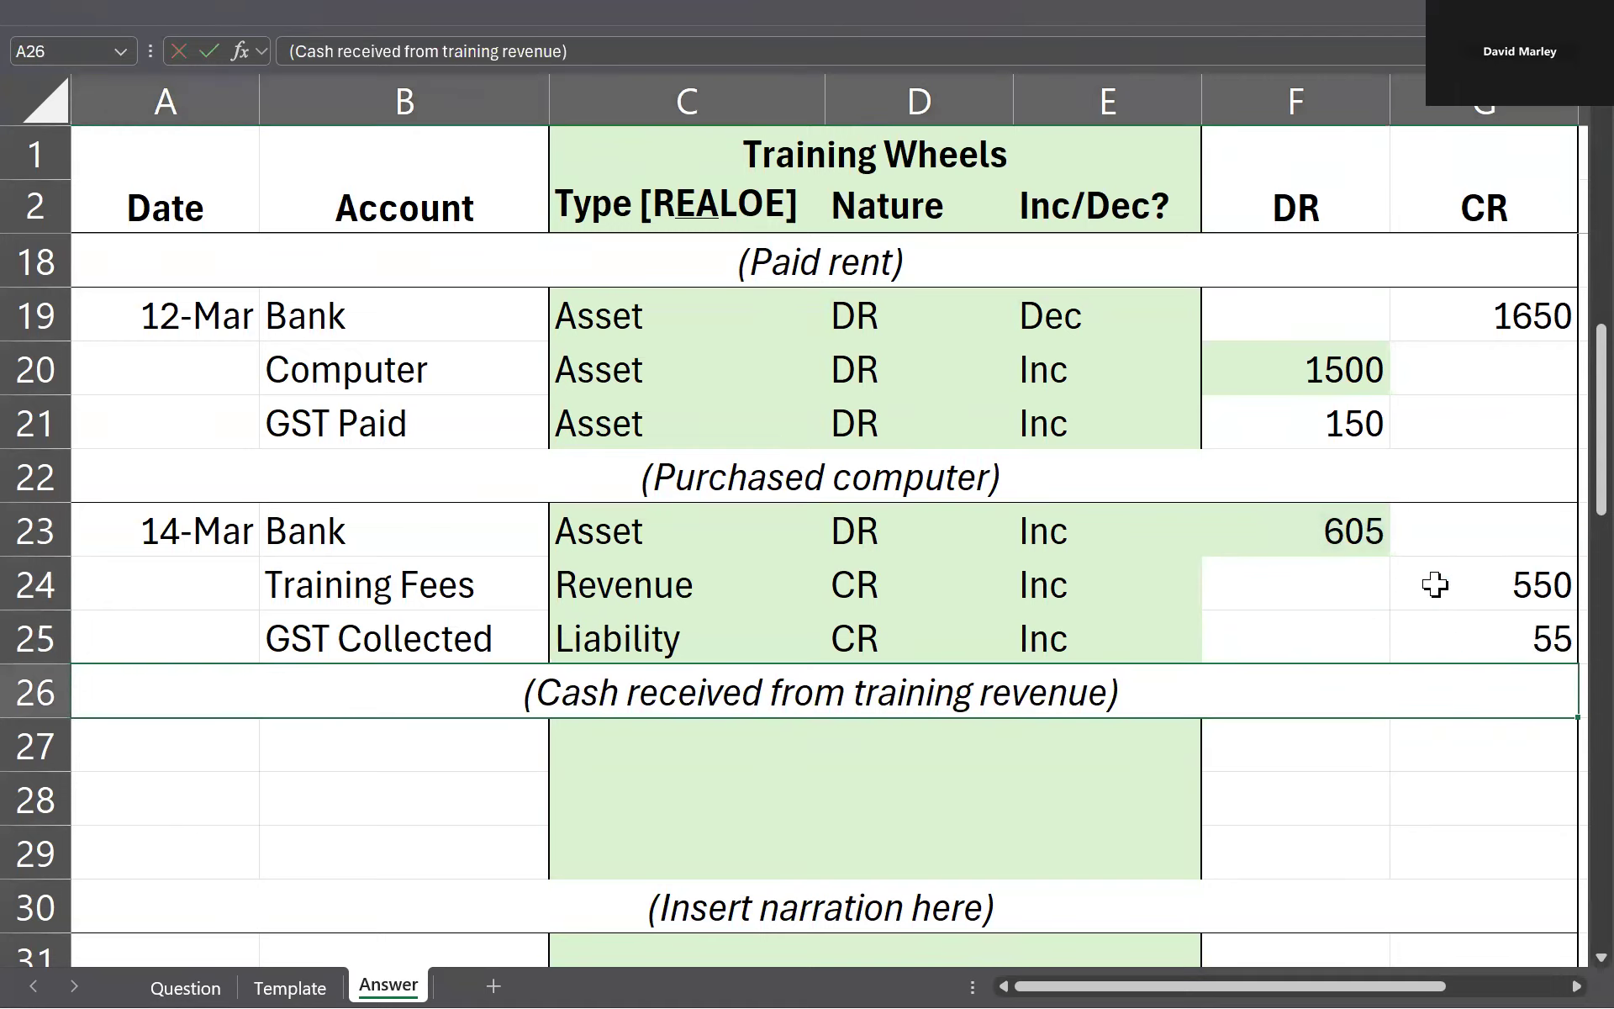
Step: Check the next transaction on the Question sheet and enter 18/3 as the date in A27 of the Answer sheet
left_click(719, 538)
scroll(622, 534, "down", 1)
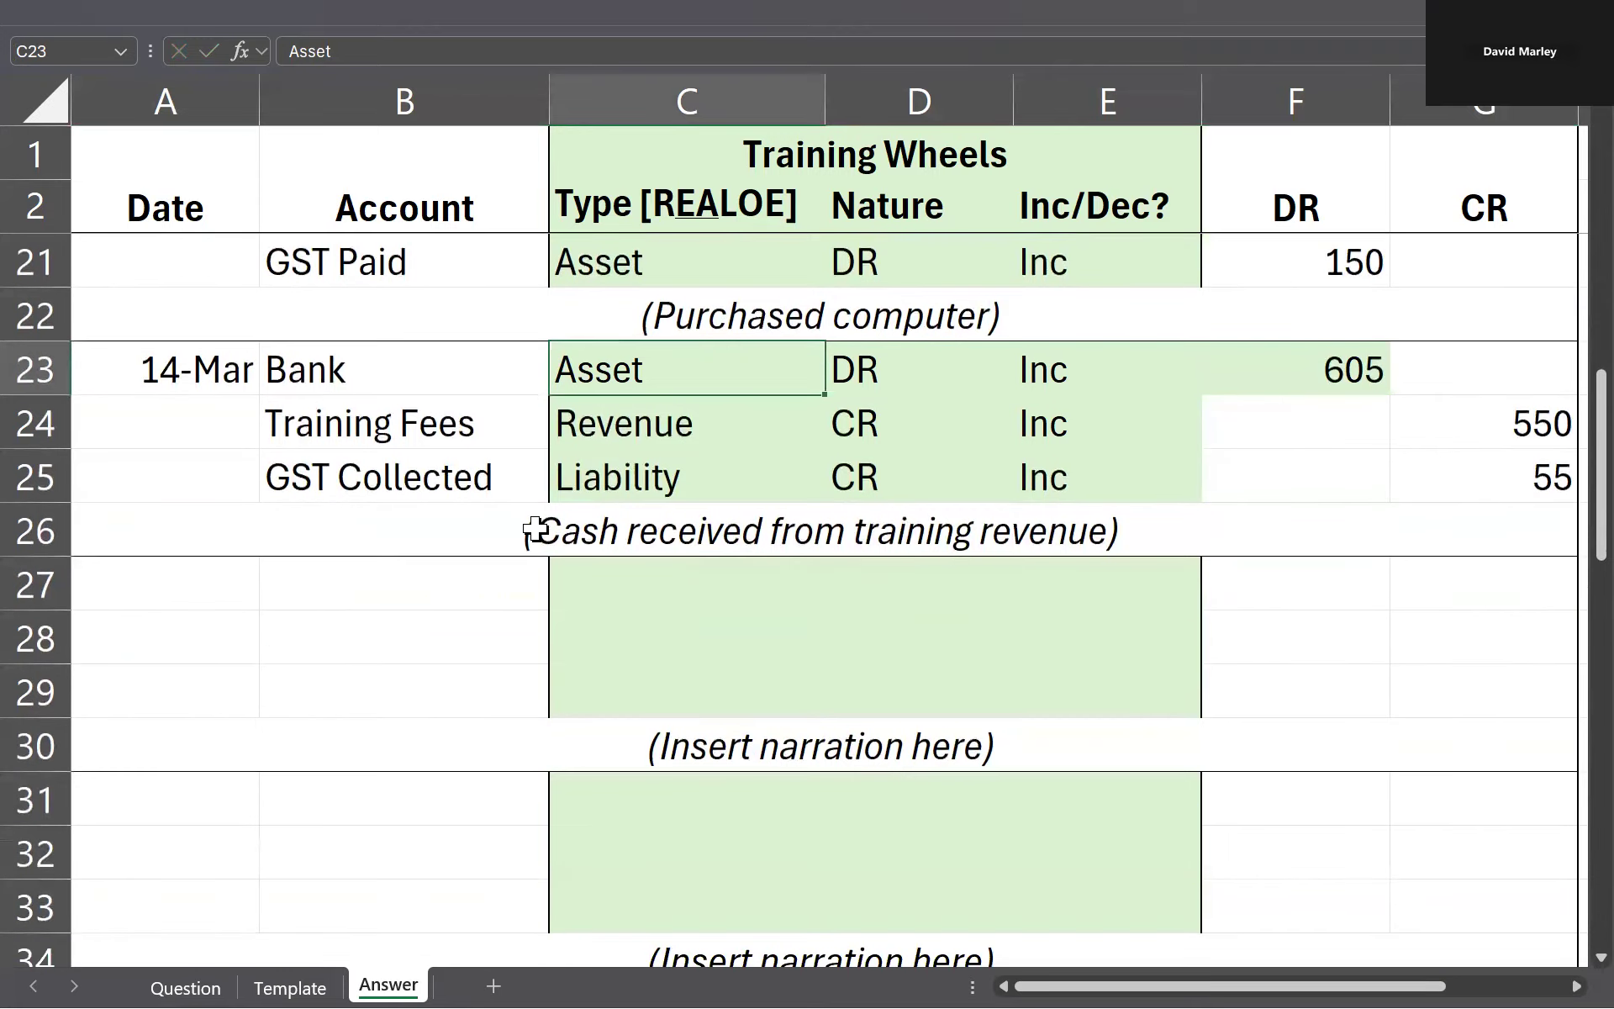
key("ctrl+Page_Up")
key("ctrl+Page_Up")
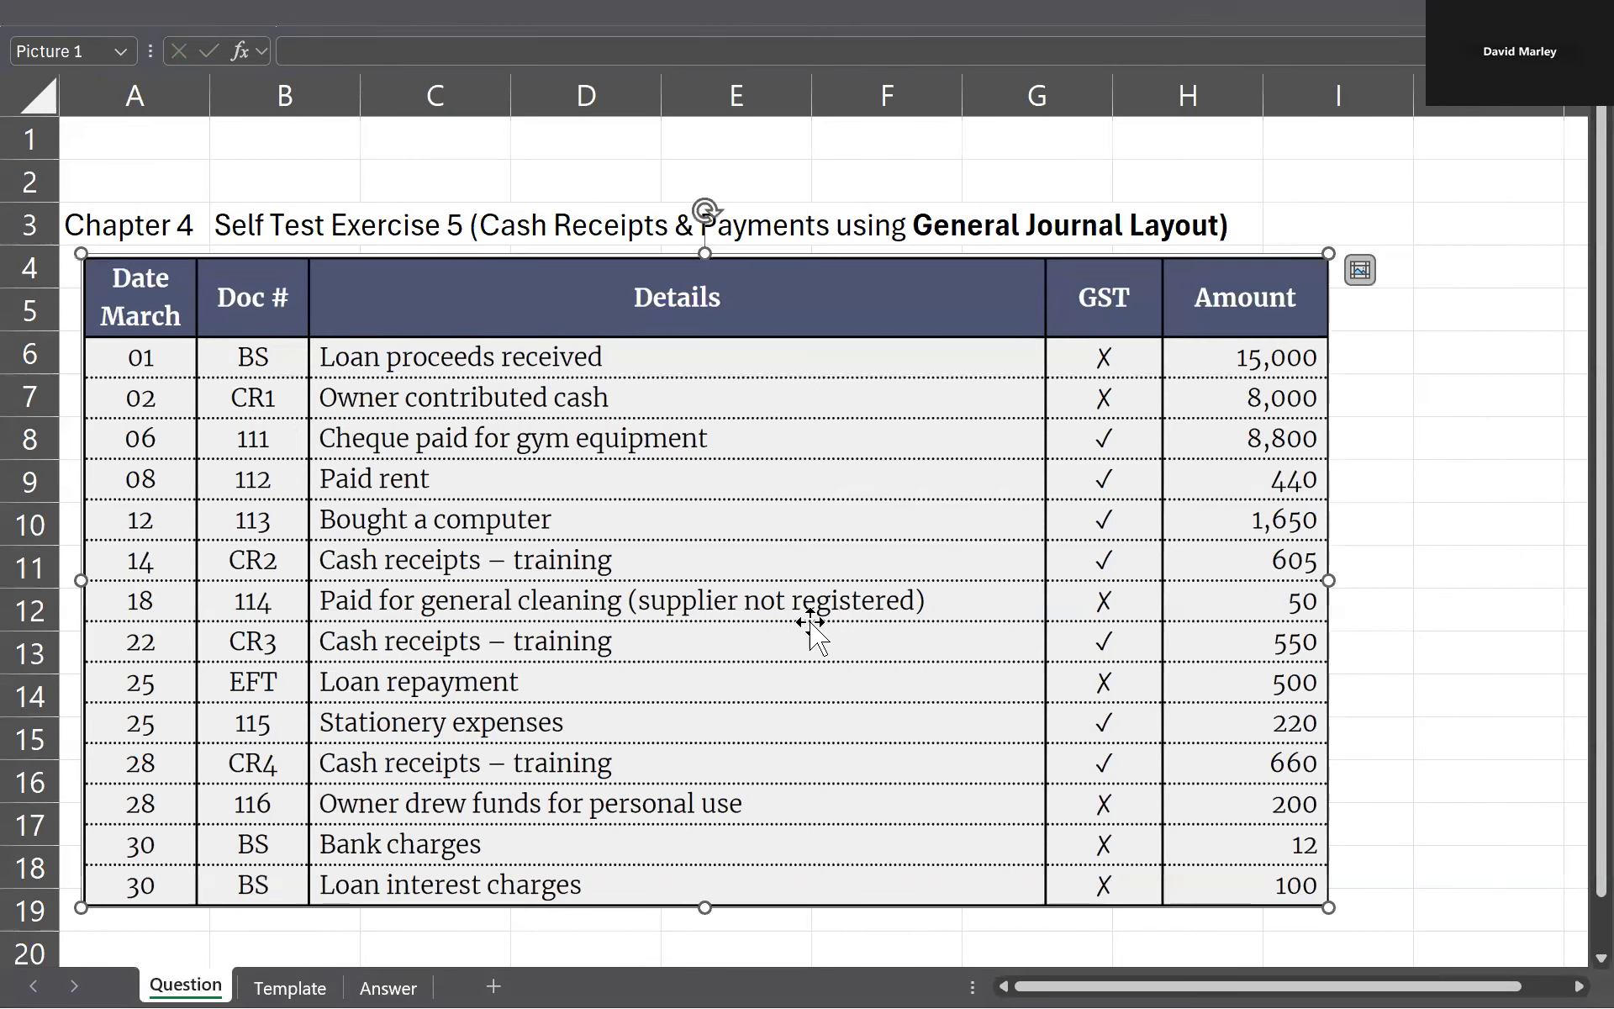
key("ctrl+Page_Down")
key("ctrl+Page_Down")
left_click(234, 572)
type("18/3")
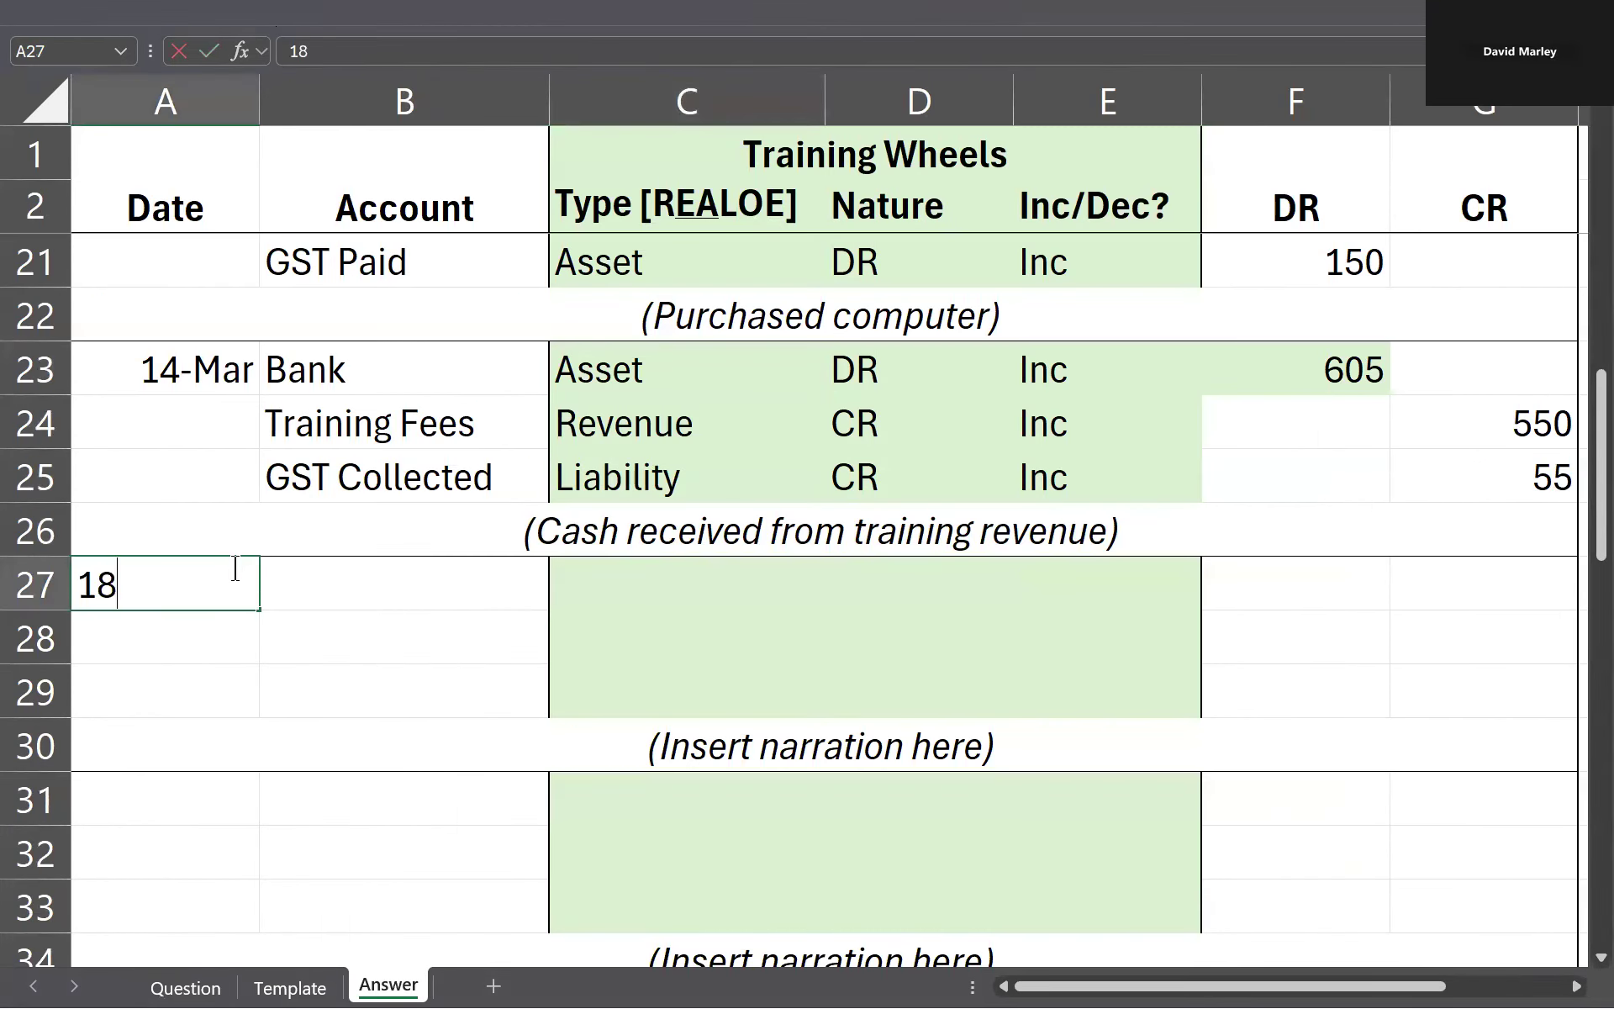
key("Return")
key("Up")
key("Right")
Step: Enter the accounts Bank in B27 and Cleaning in B28 for the 18 March entry
left_click(237, 580)
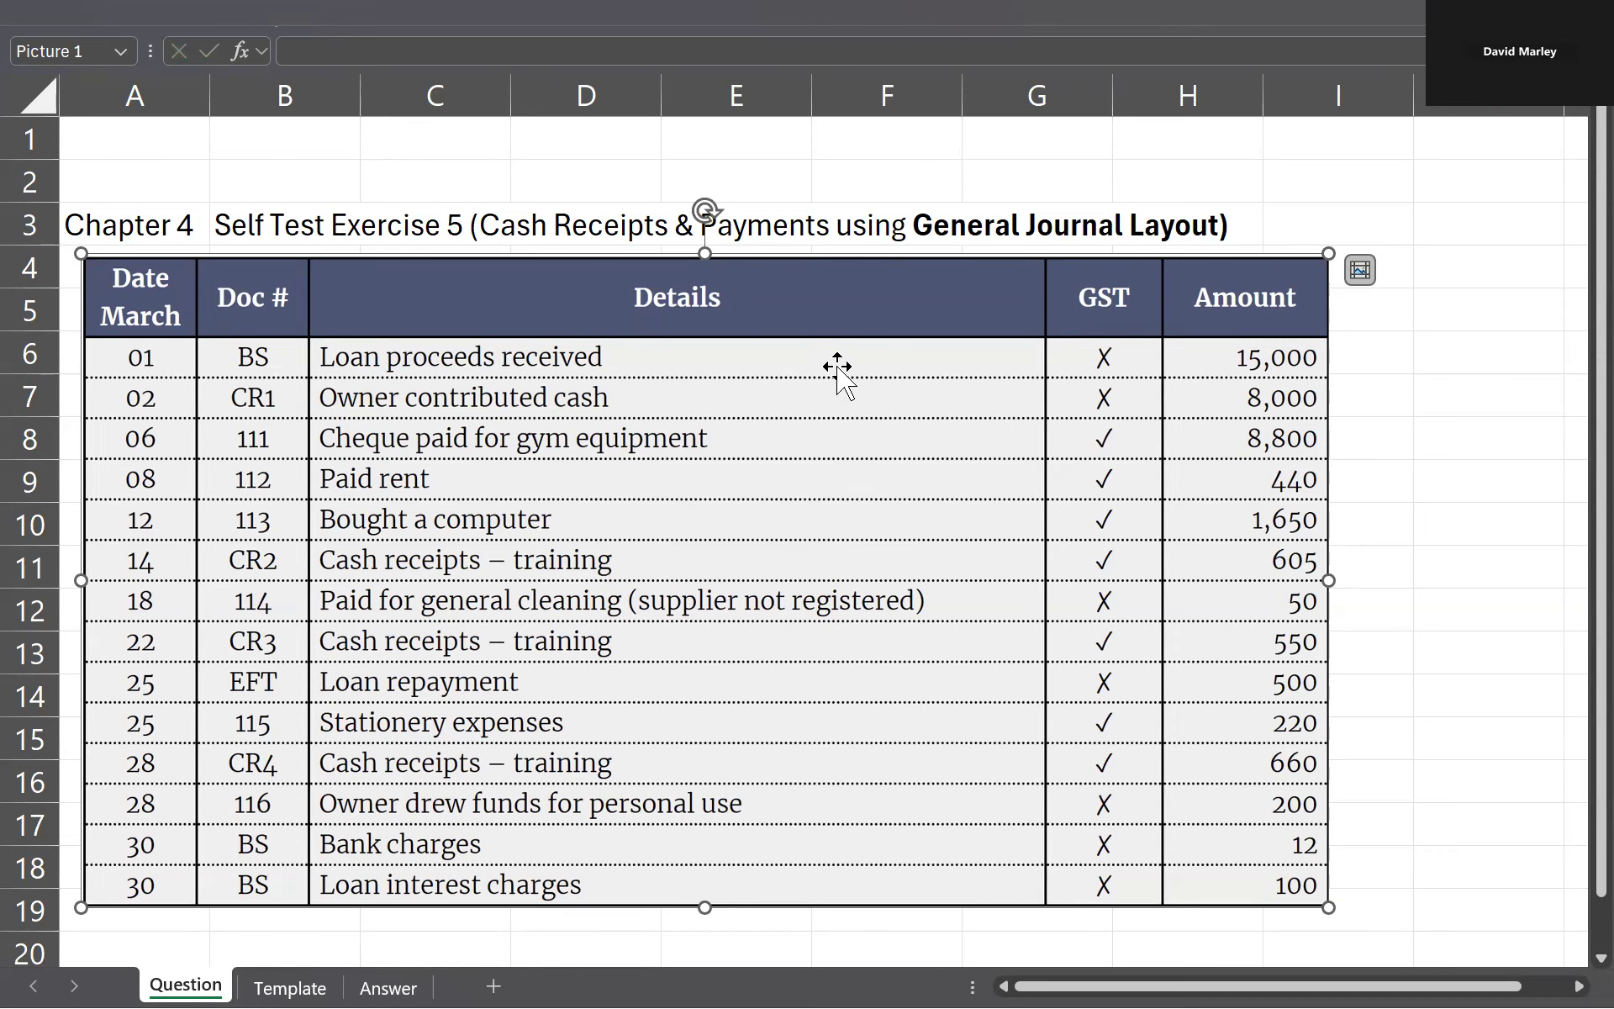
key("ctrl+Page_Down")
key("ctrl+Page_Down")
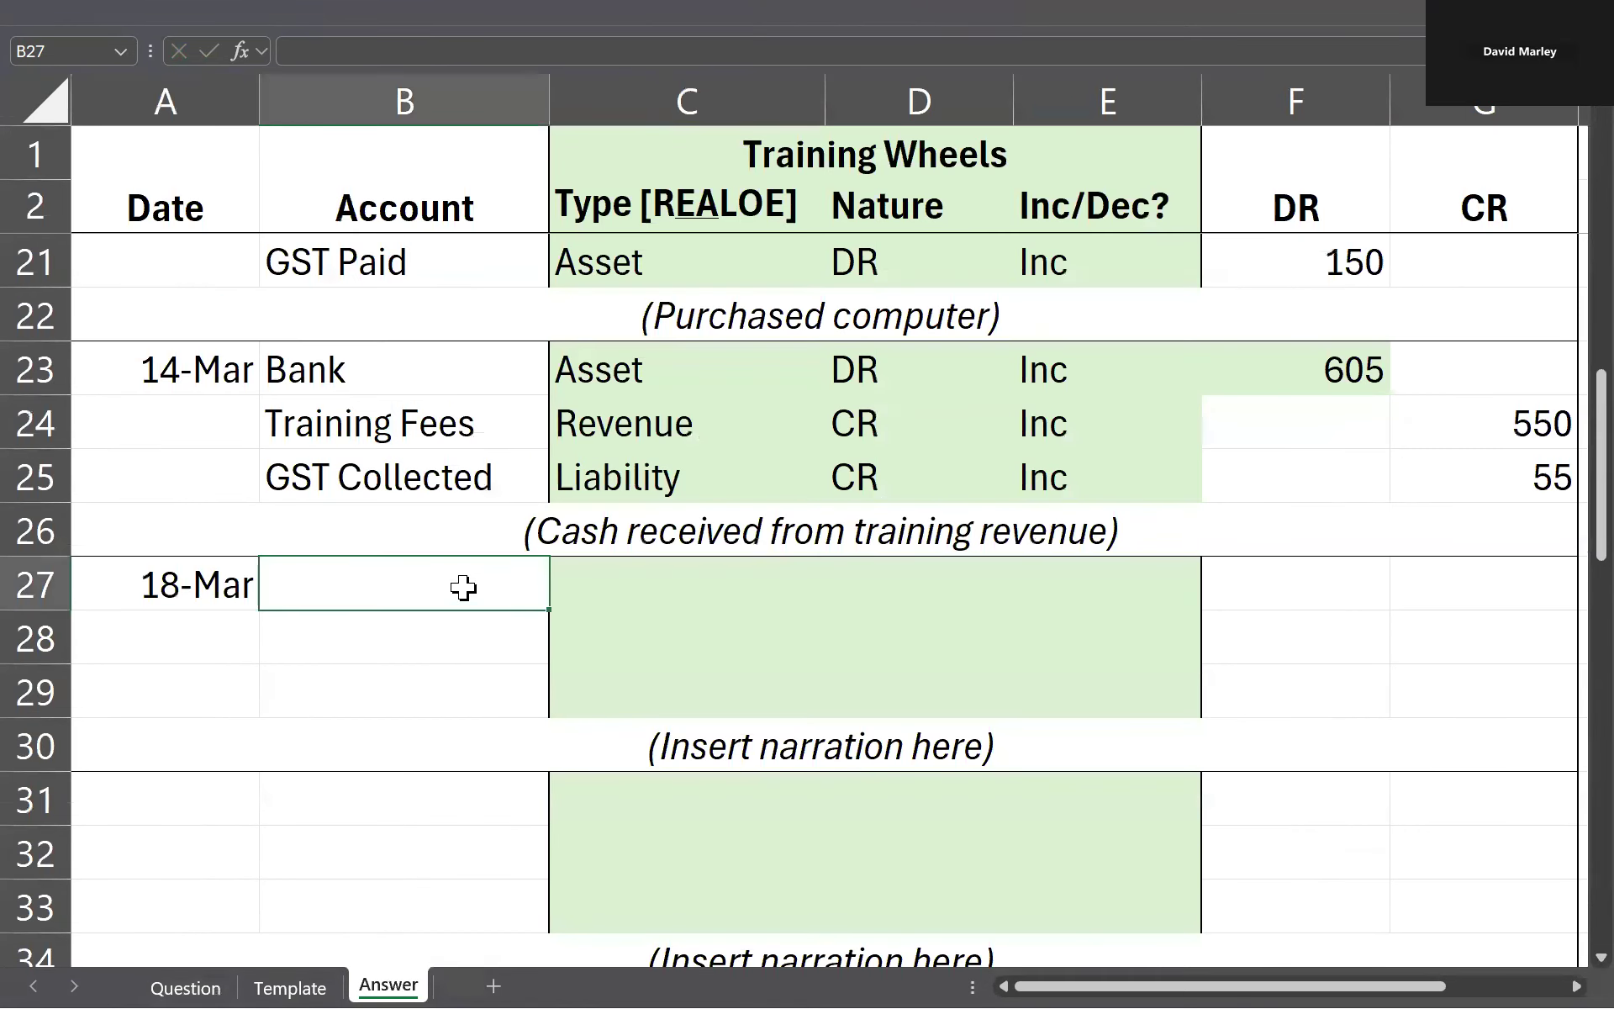
type("Bank")
key("Return")
left_click(464, 587)
key("Return")
type("Cleaning")
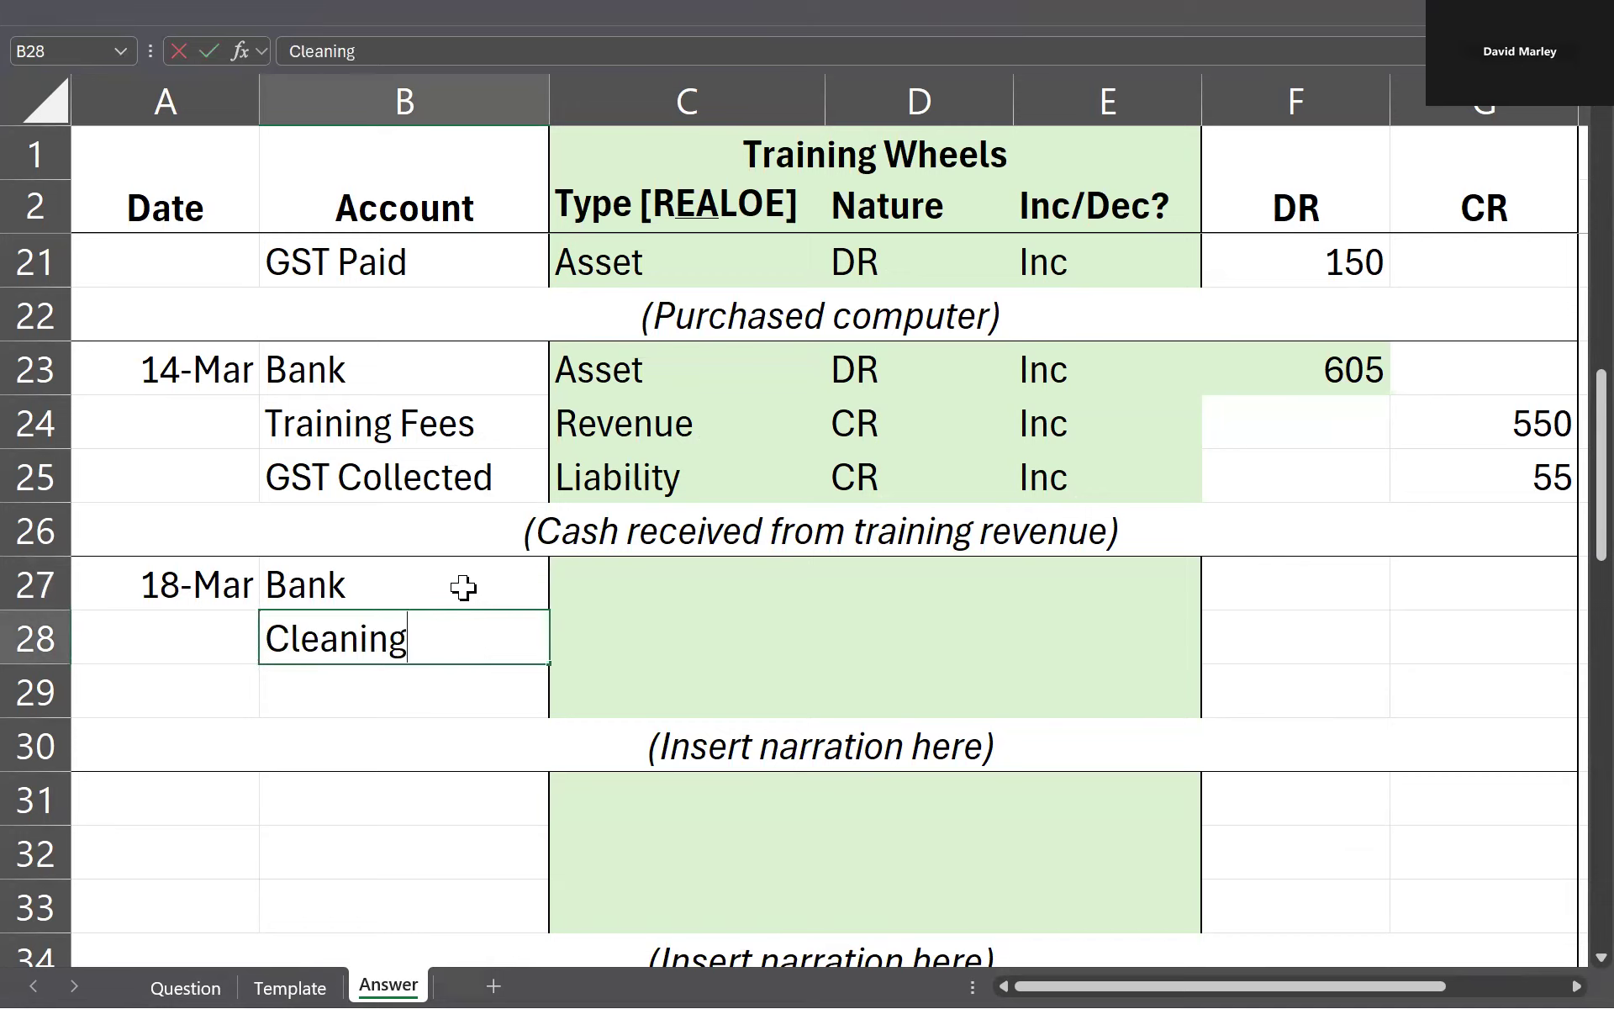
key("Tab")
Step: Replace the placeholder narration in row 30 with "Paid for cleaning expense", keeping the parentheses
key("Down")
key("Down")
key("F2")
key("Left")
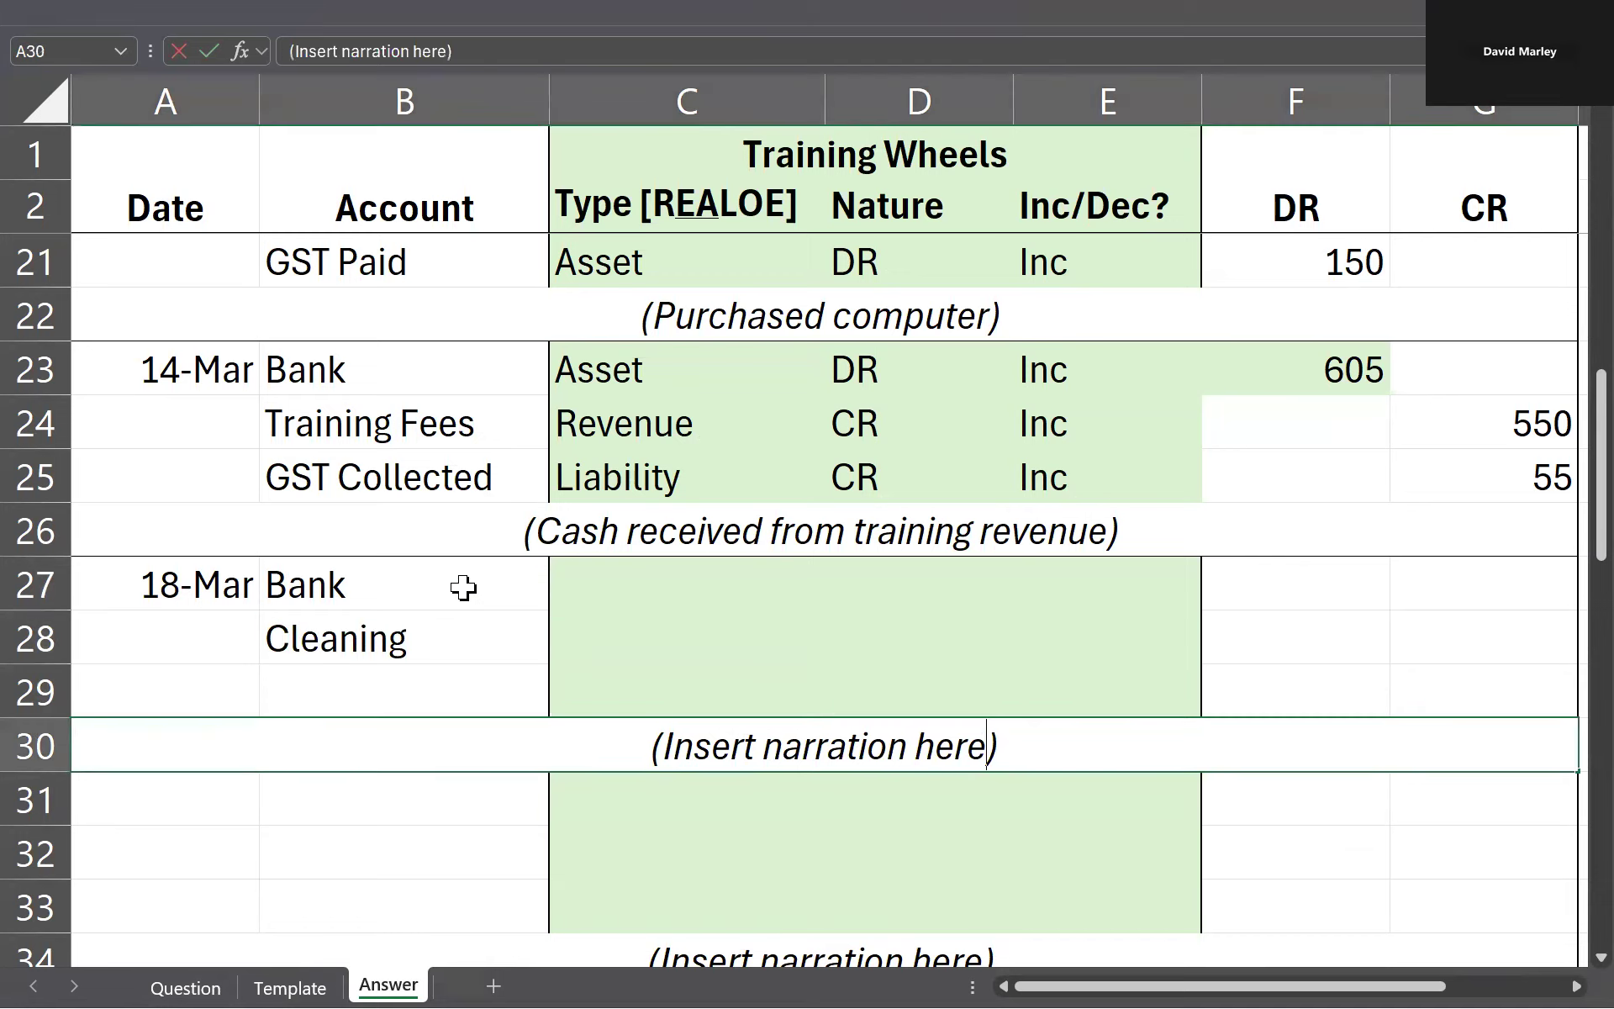
key("ctrl+shift+Left")
key("ctrl+shift+Left")
key("ctrl+shift+Left")
type("Paid for cleani")
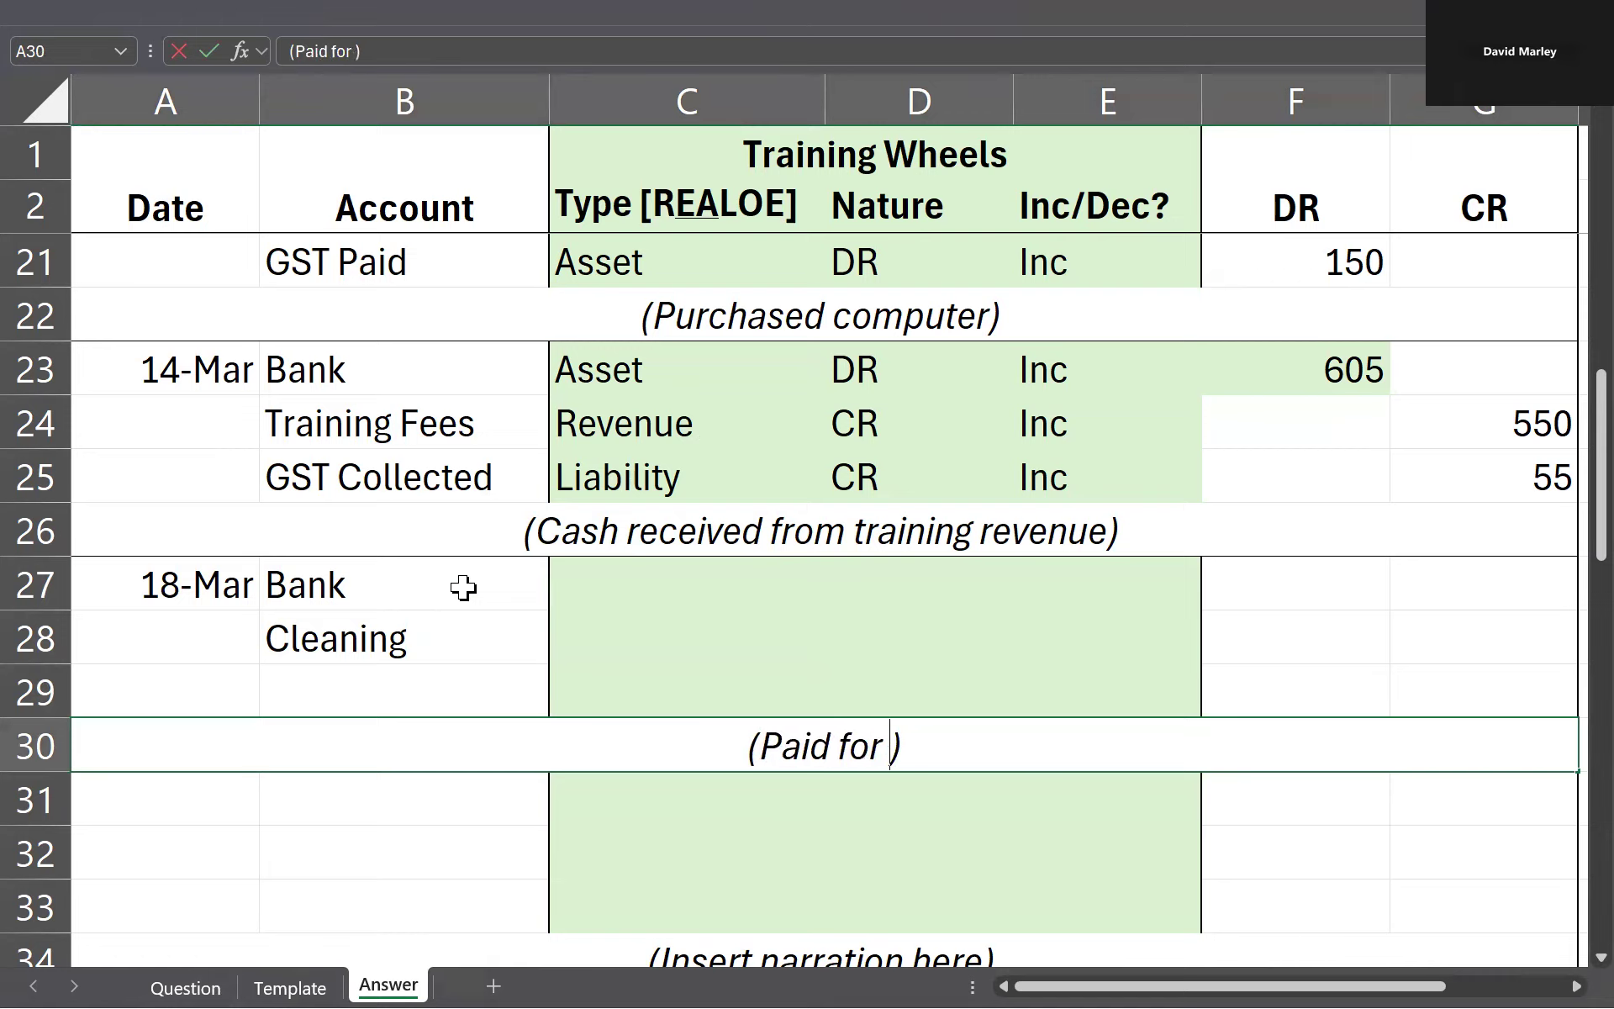
type("ng expense")
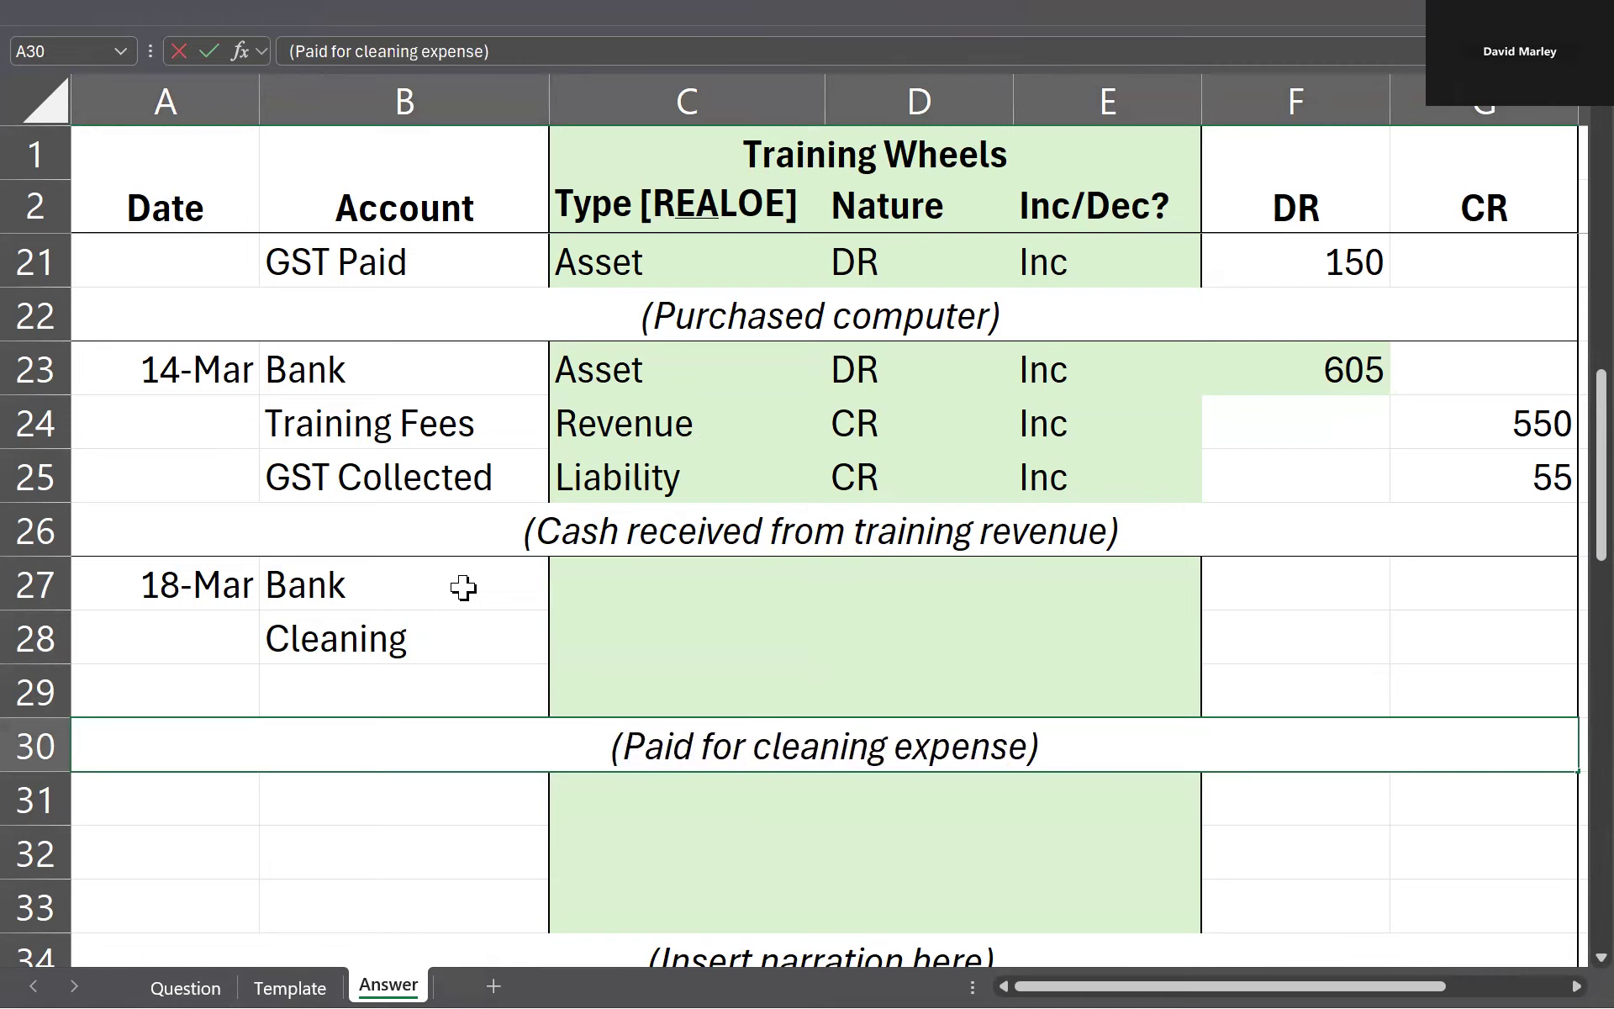
key("Return")
Step: Set the account types to Expense for Cleaning in C28 and Asset for Bank in C27
key("Up")
key("Up")
key("Up")
type("Expense")
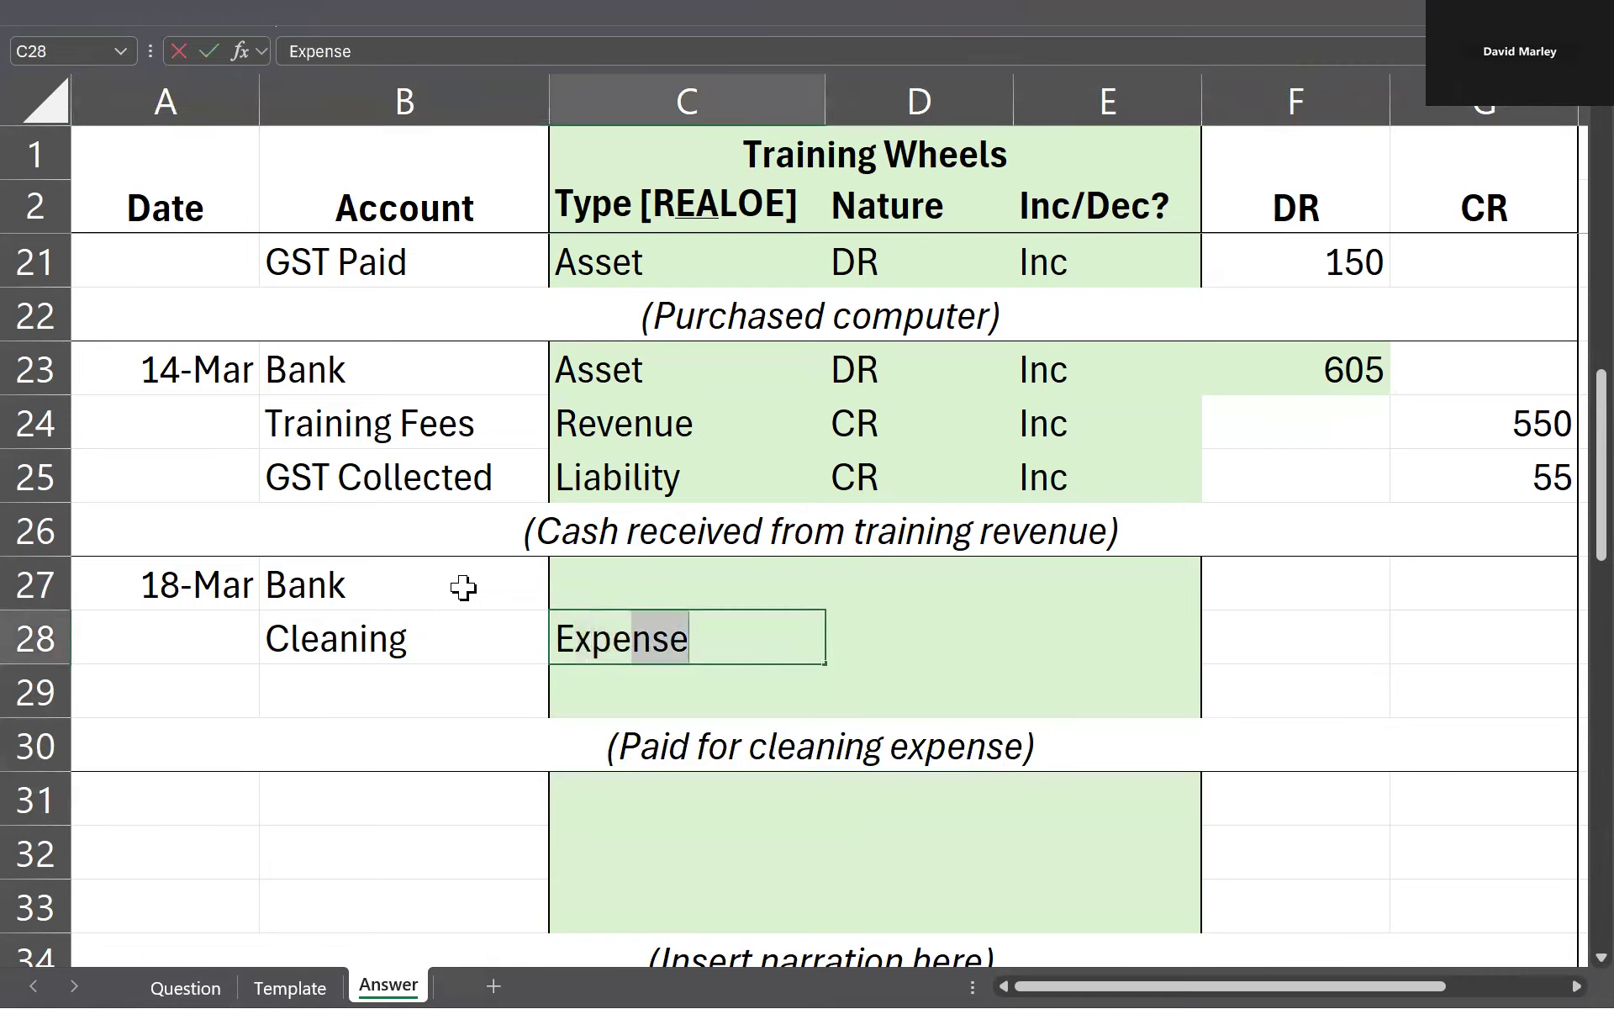
key("Up")
type("Asset")
key("Tab")
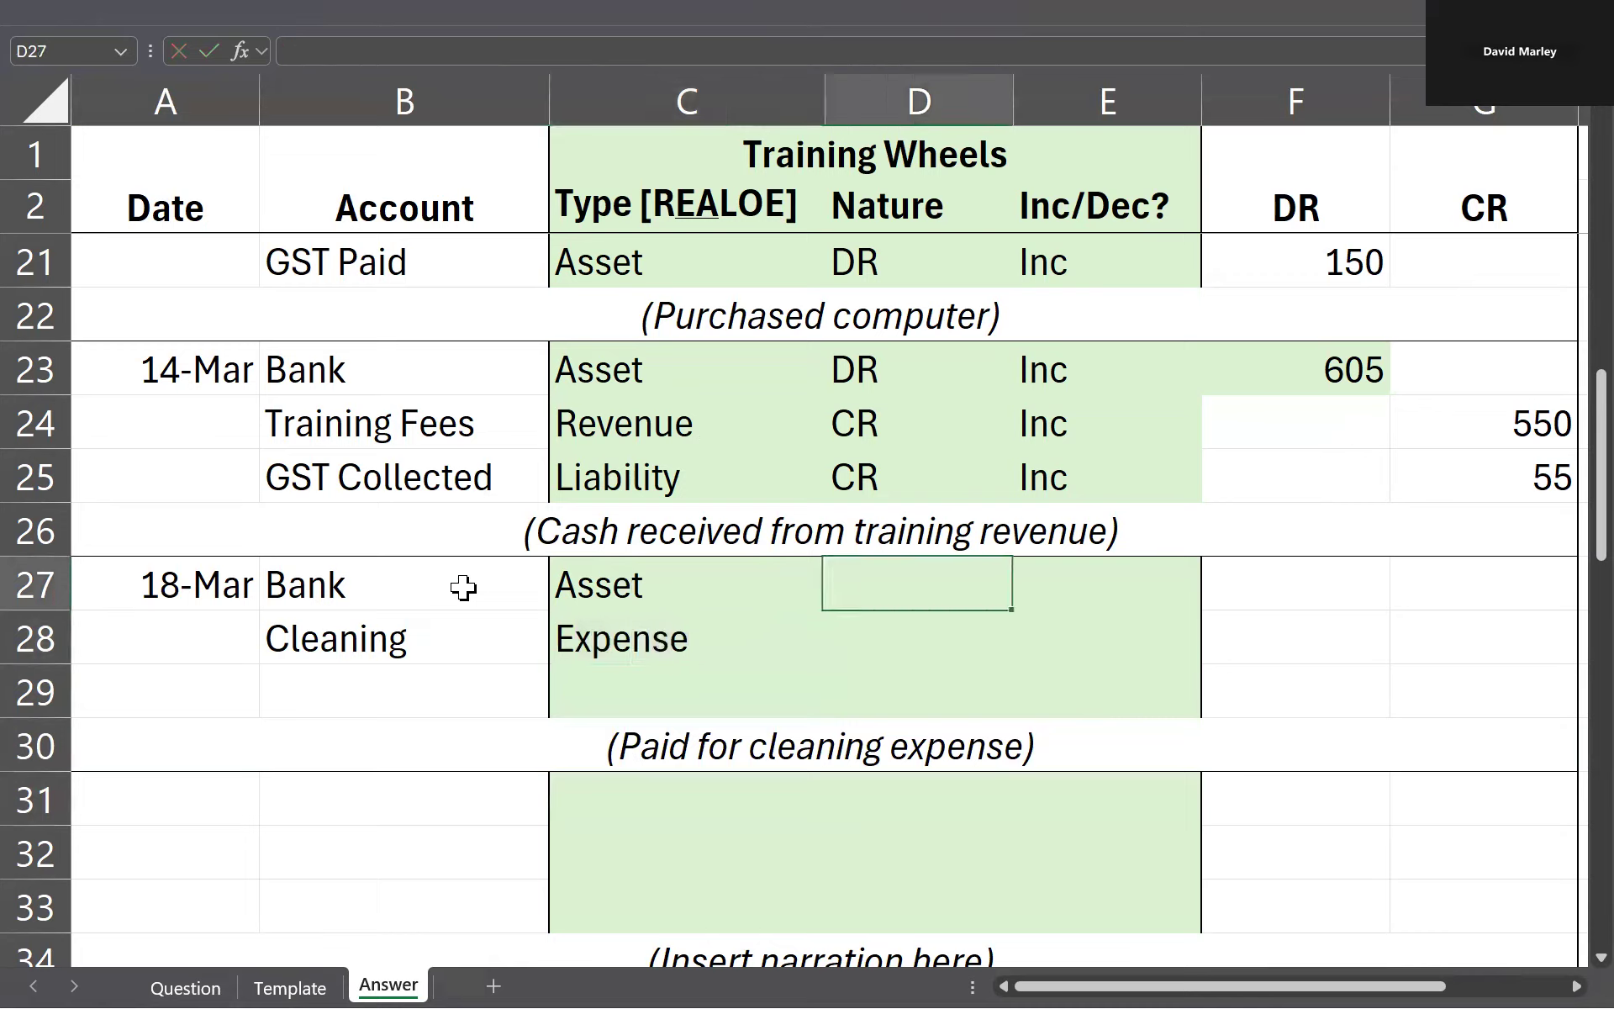
Step: Enter DR as the nature of both the Bank and Cleaning accounts in D27 and D28
type("DR")
key("Down")
type("DR")
key("Left")
key("Right")
key("Up")
Step: Enter Dec for Bank in E27 and Inc for Cleaning in E28
key("Right")
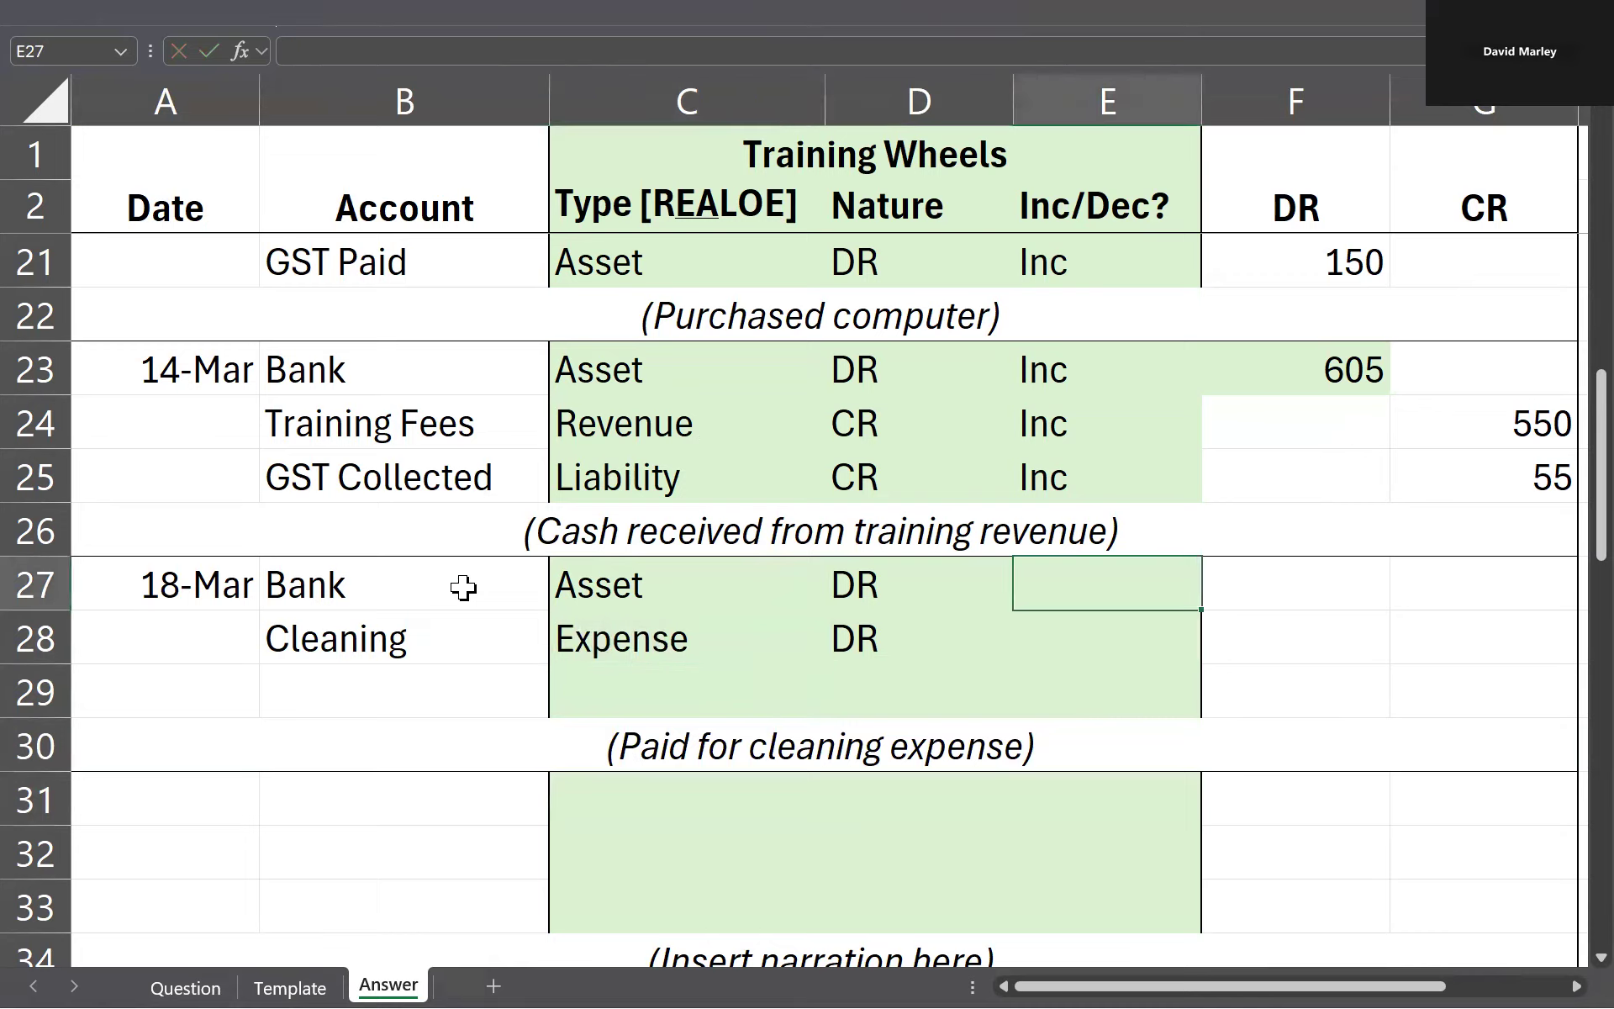
type("Dec")
key("Down")
type("Inc")
key("Down")
key("Up")
Step: Mark the Bank credit in G27 and the Cleaning debit in F28 with x placeholders
key("Right")
key("Up")
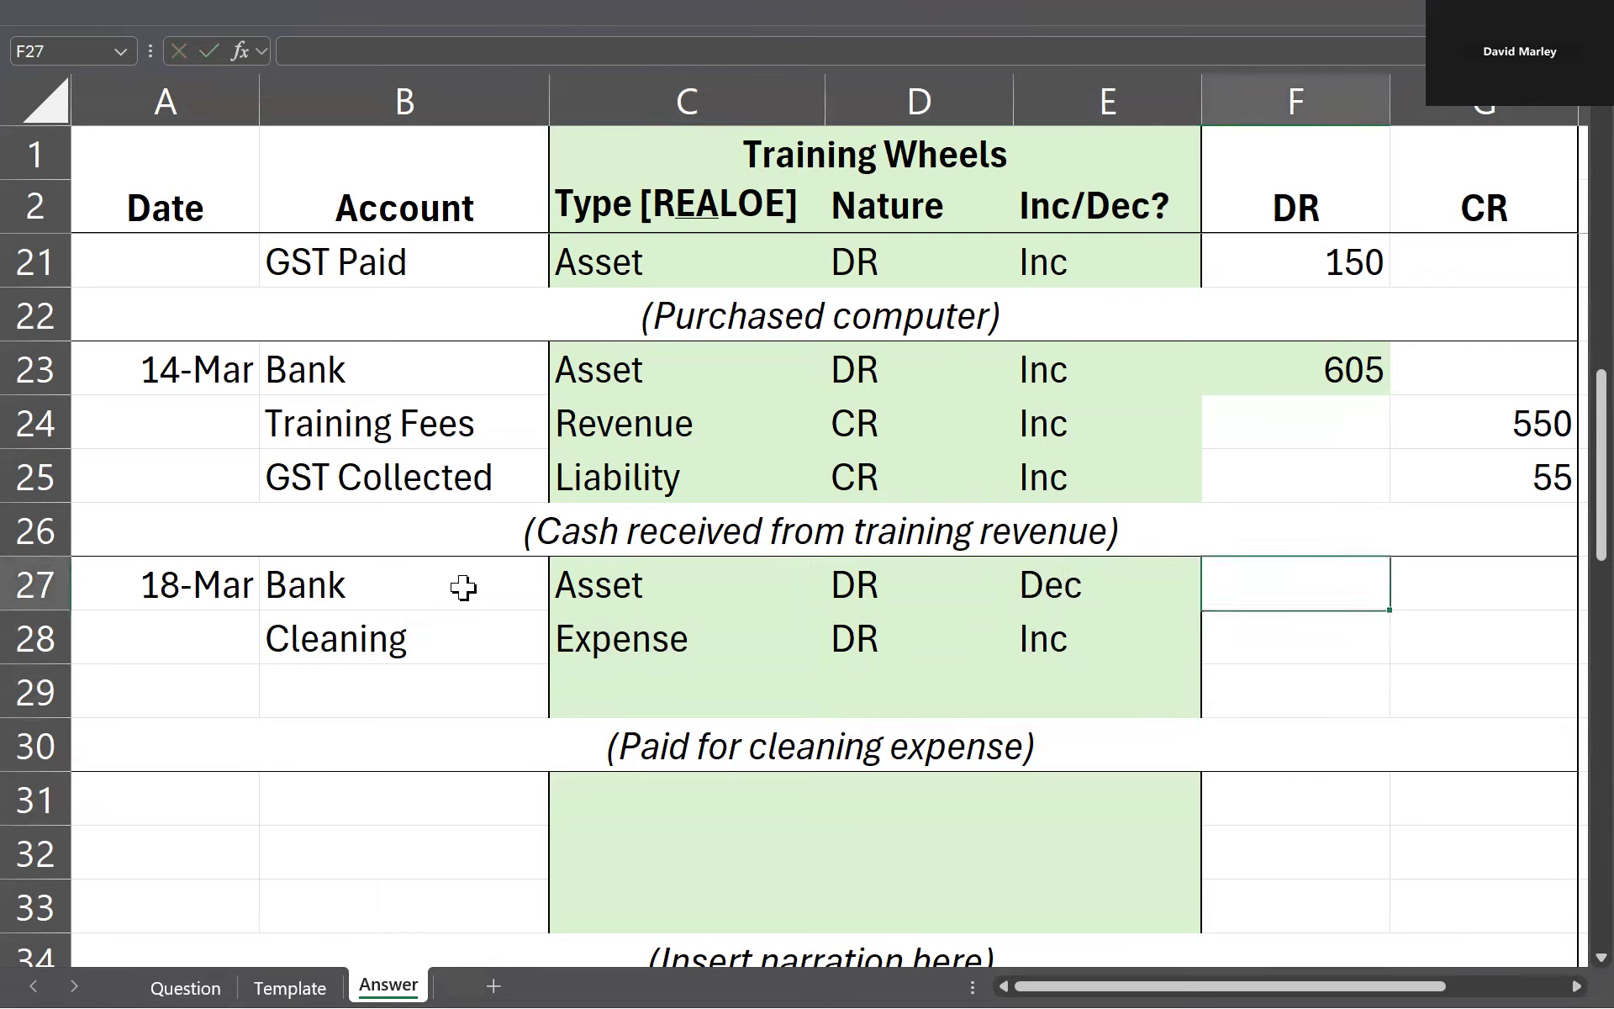
key("Right")
type("x")
key("Down")
key("Left")
type("x")
key("Down")
Step: Review the Cleaning and Bank lines of the 18 March entry and check its amount on the Question sheet
key("Left")
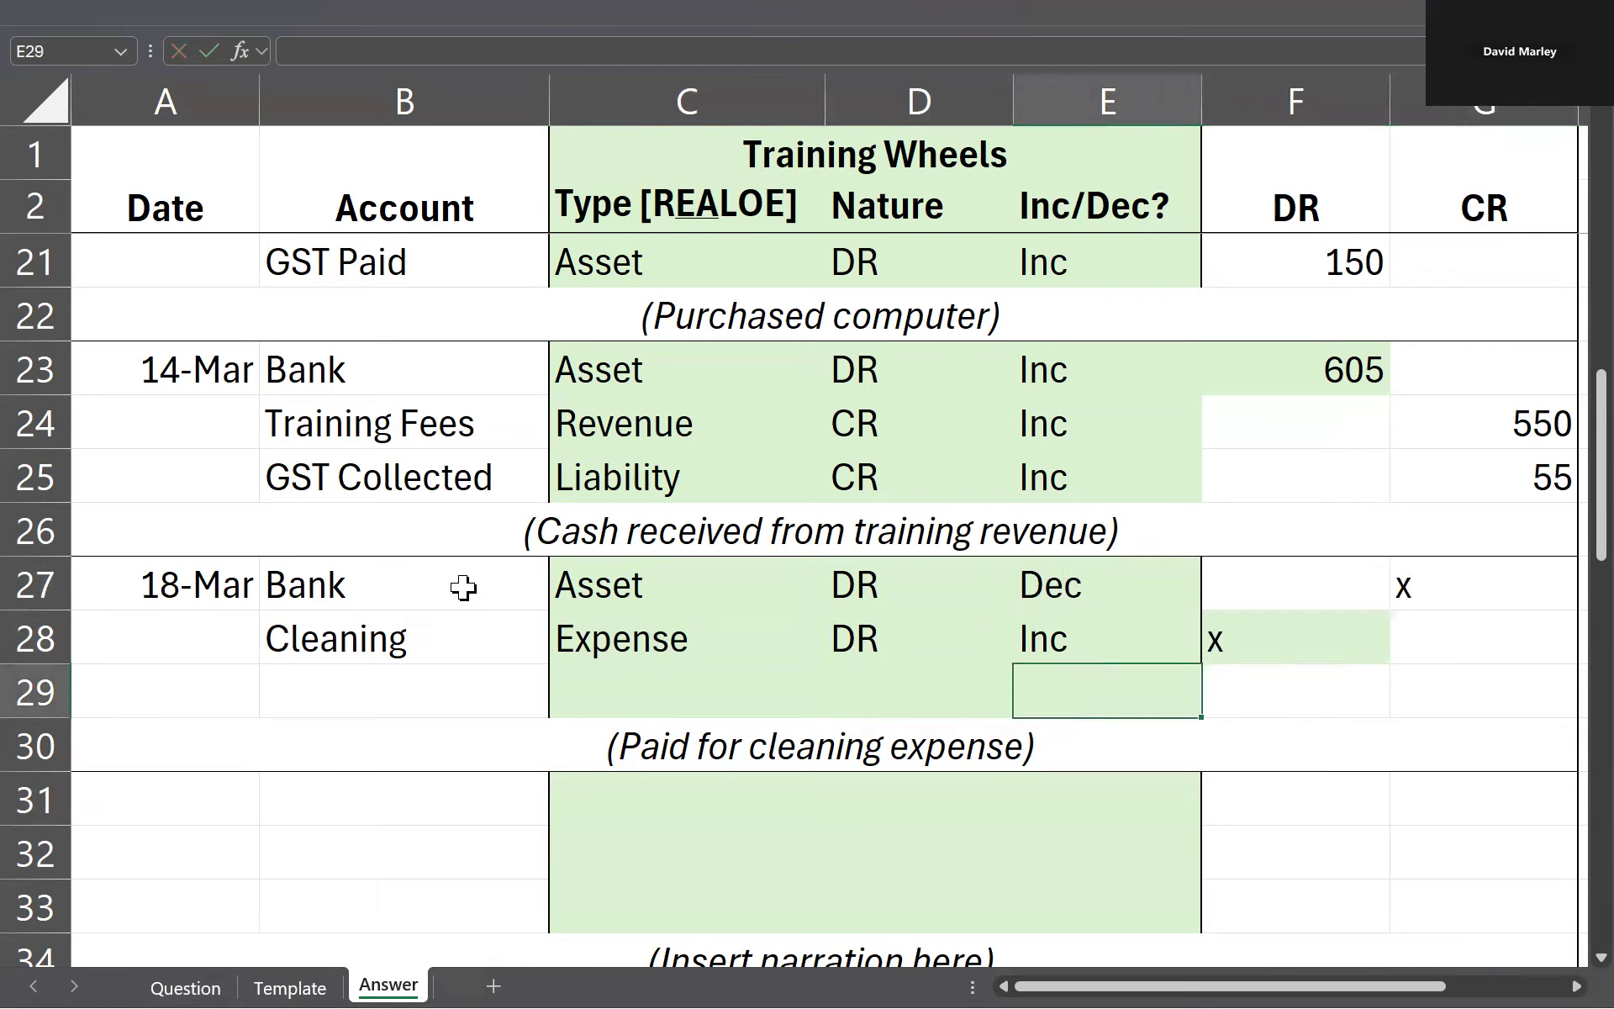
key("Left")
key("Left")
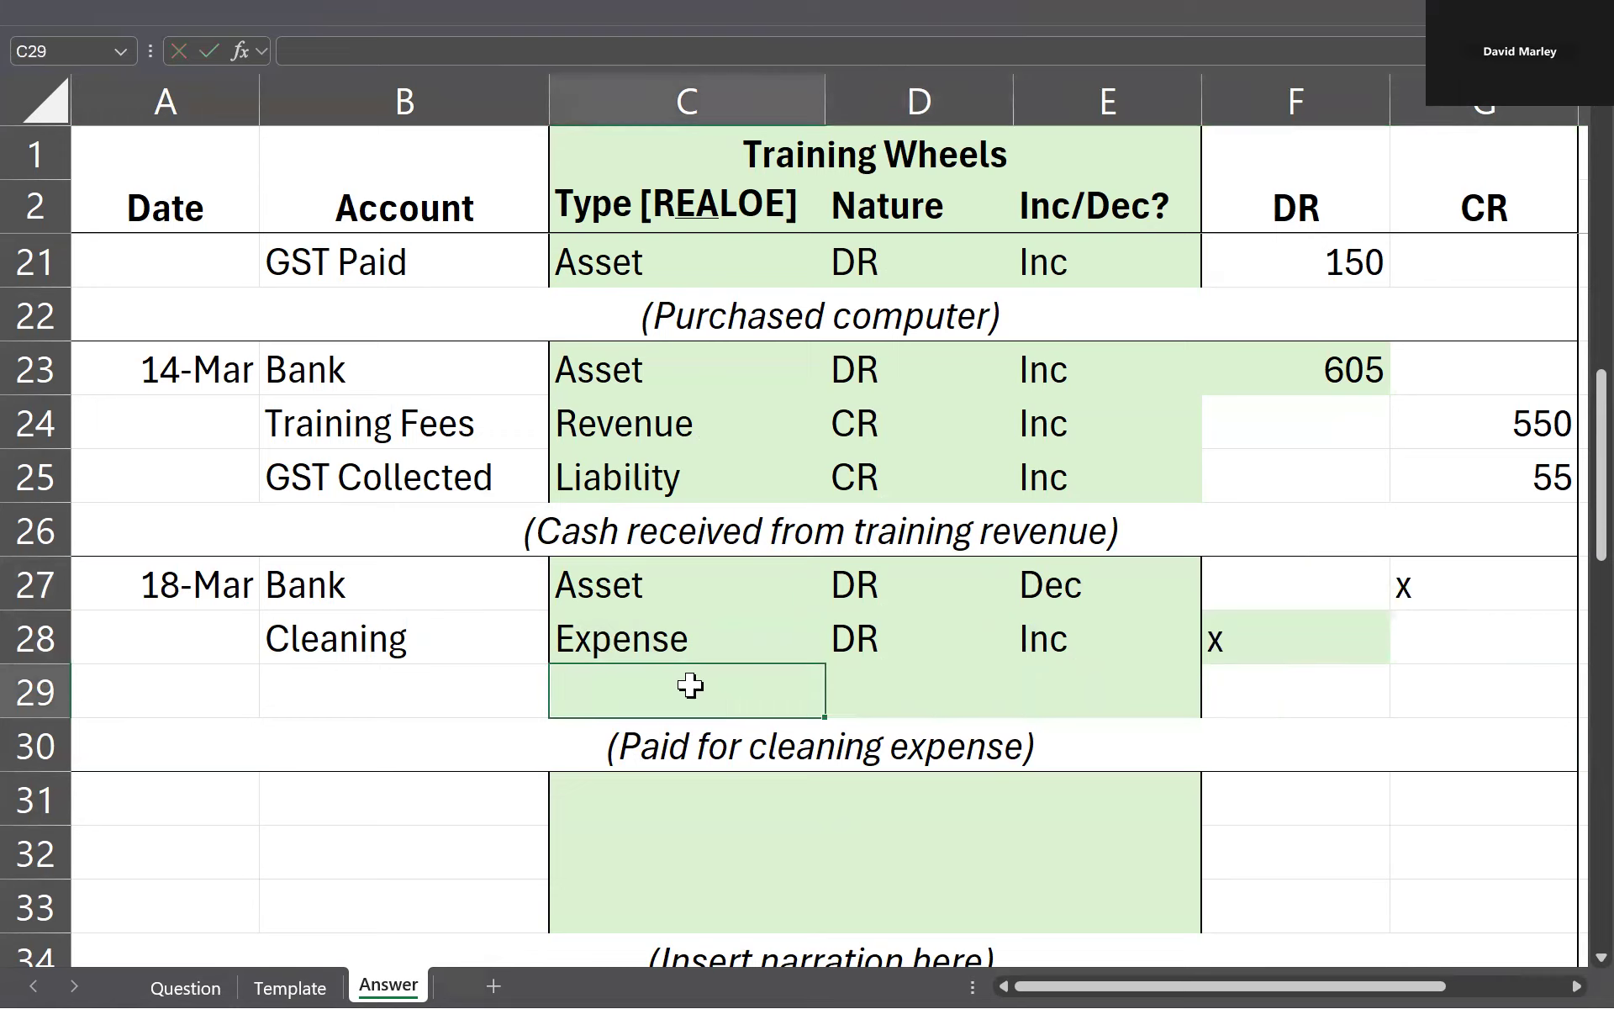
left_click_drag(404, 642, 1112, 649)
left_click(1245, 649)
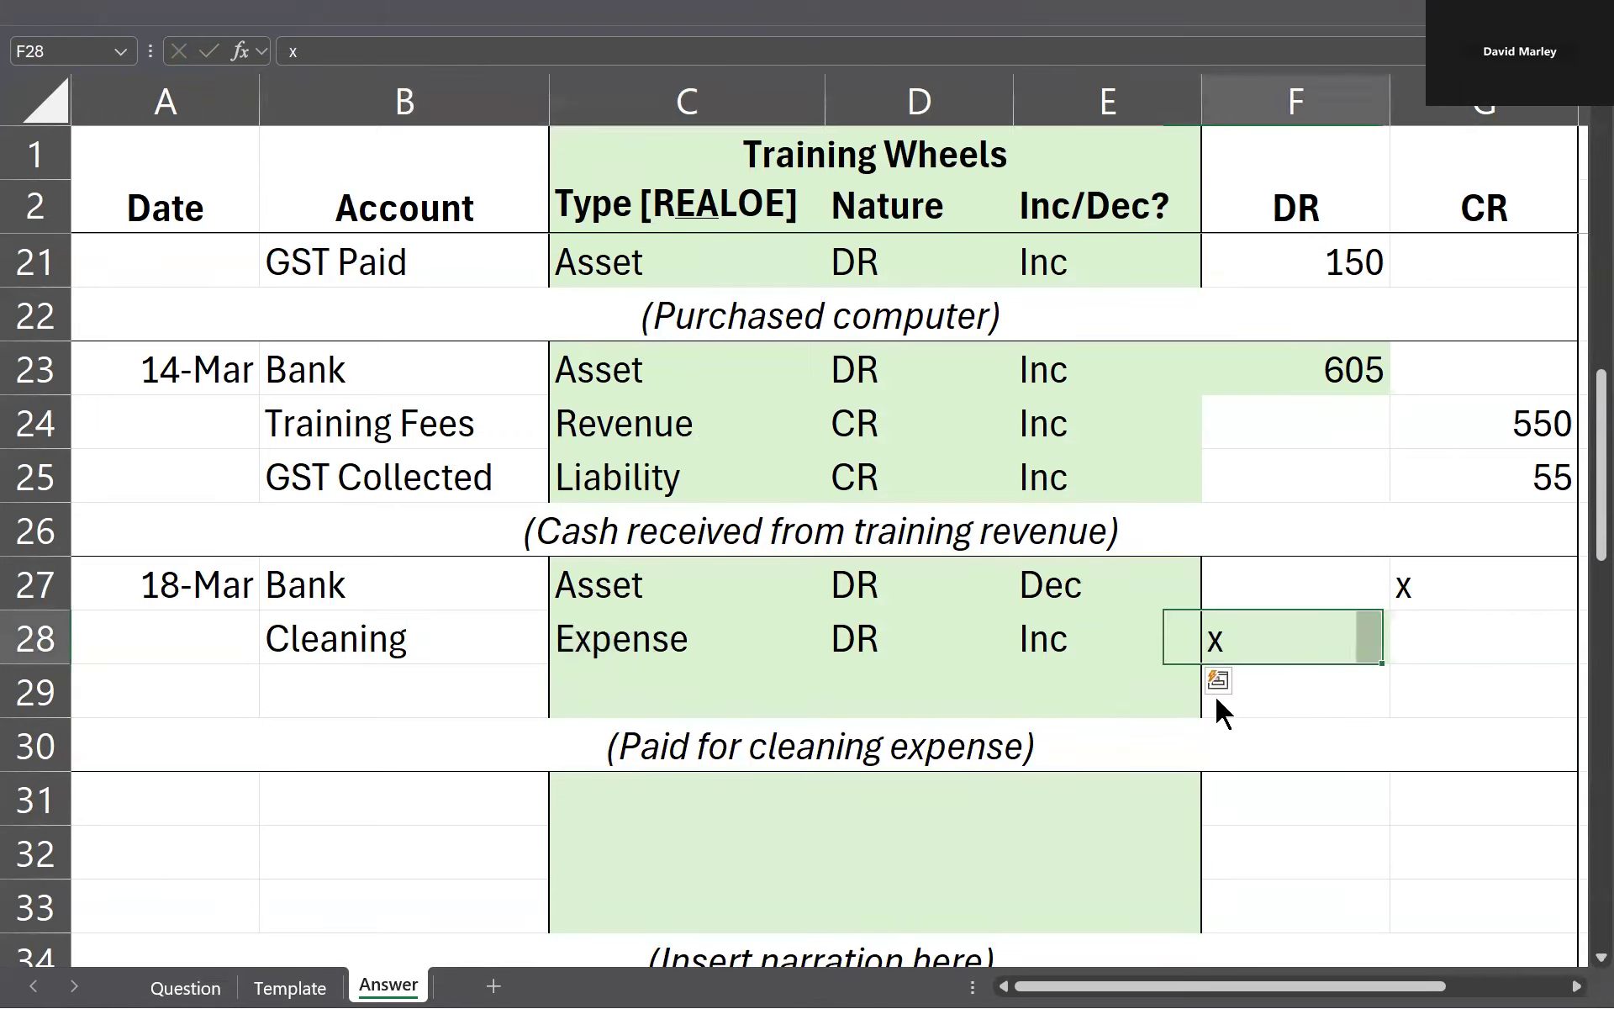
left_click_drag(370, 583, 1042, 582)
left_click(1416, 594)
key("ctrl+Page_Up")
key("ctrl+Page_Up")
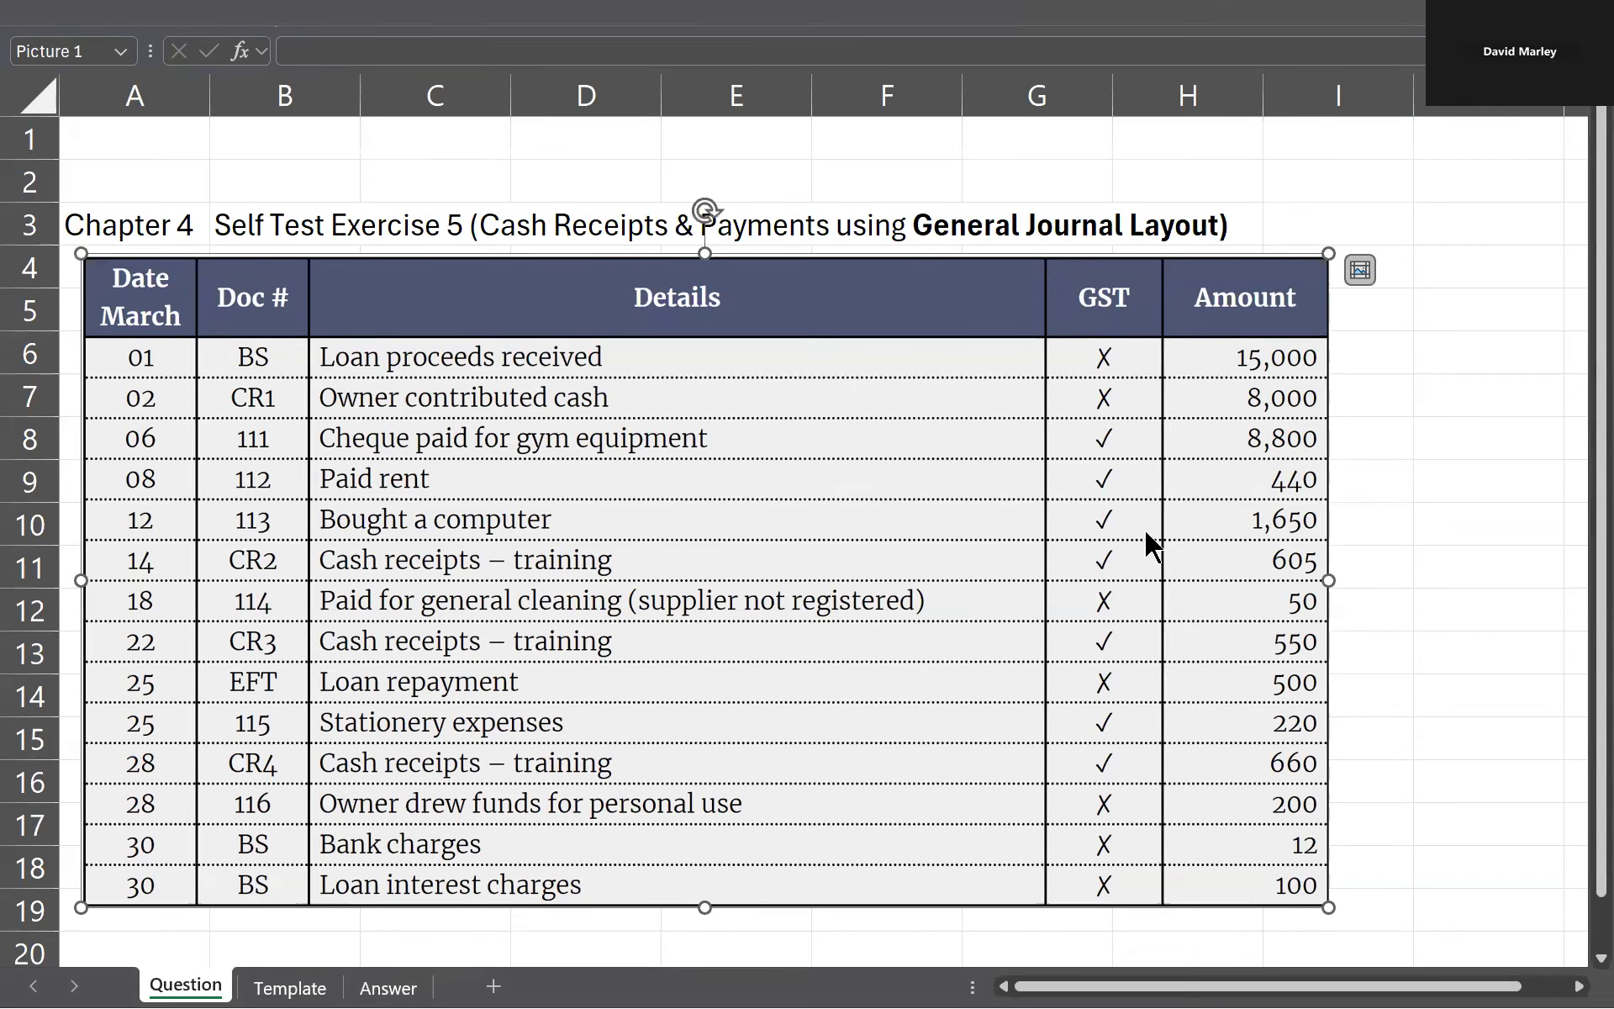
key("ctrl+Page_Down")
key("ctrl+Page_Down")
Step: Enter 50 as the Bank credit in G27 and 50 as the Cleaning debit in F28
type("50")
key("Return")
key("Left")
type("50")
key("Return")
Step: Check the following transaction's date on the Question sheet and enter 22/3 in A31 of the Answer sheet
key("Left")
key("Left")
key("Left")
key("Left")
key("Down")
key("Down")
key("Down")
key("Down")
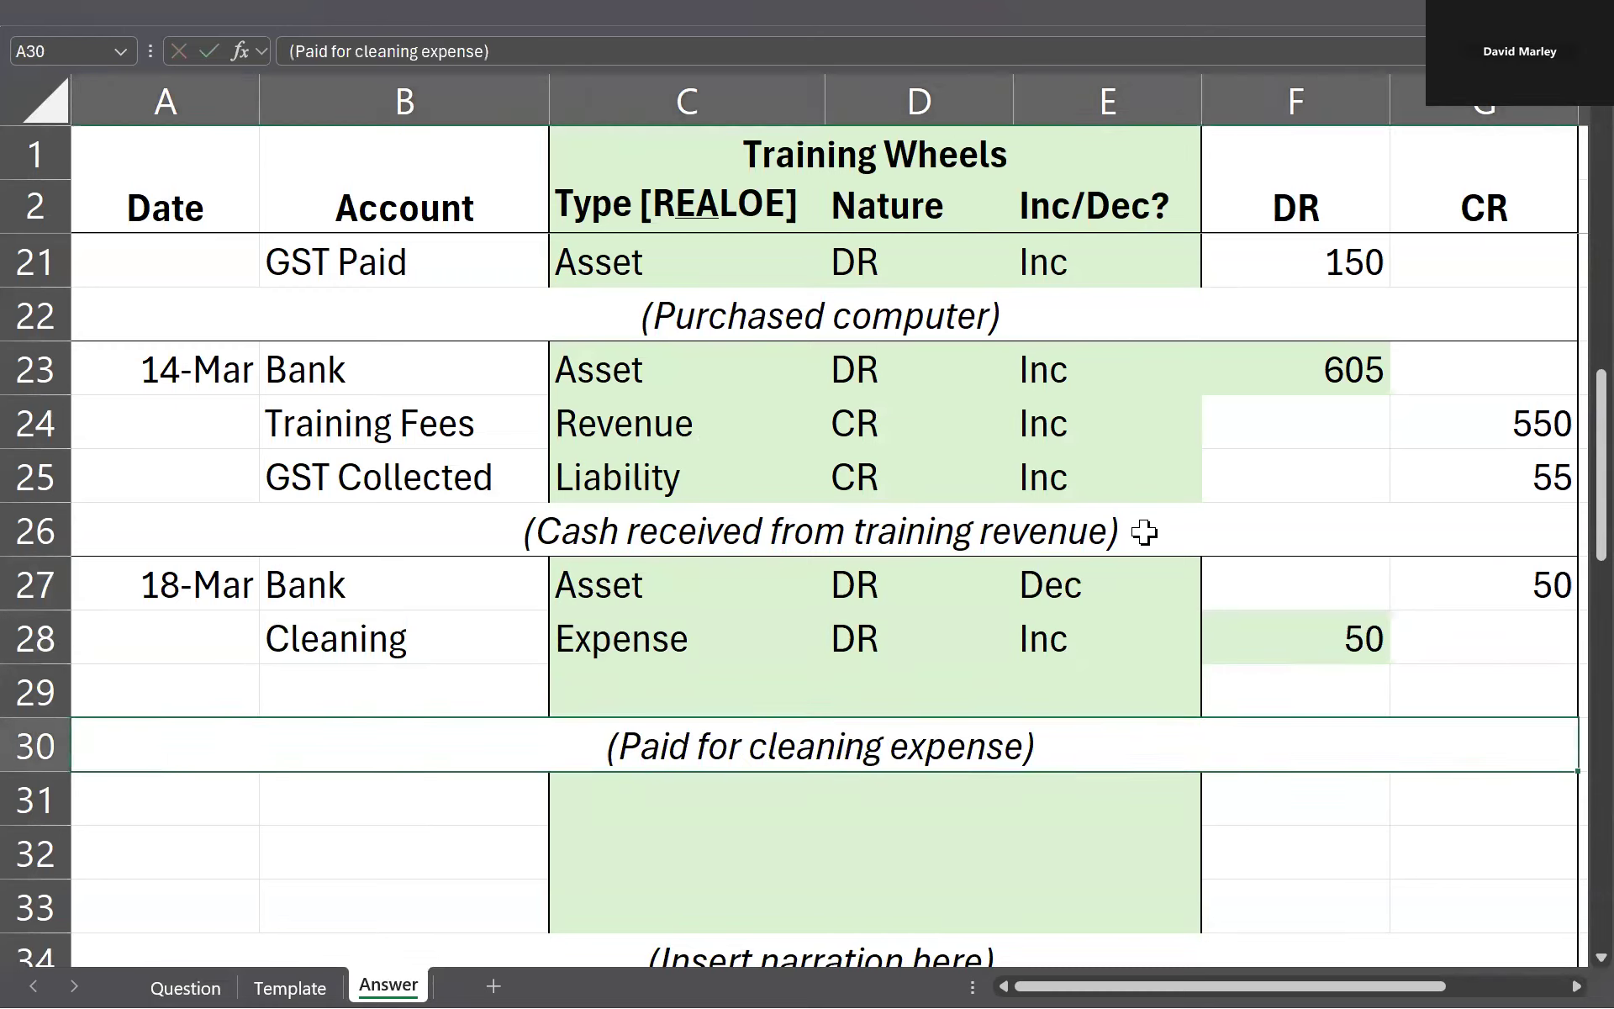
key("Down")
key("Down")
key("Down")
key("Left")
key("Up")
key("Up")
key("Up")
key("Up")
key("Up")
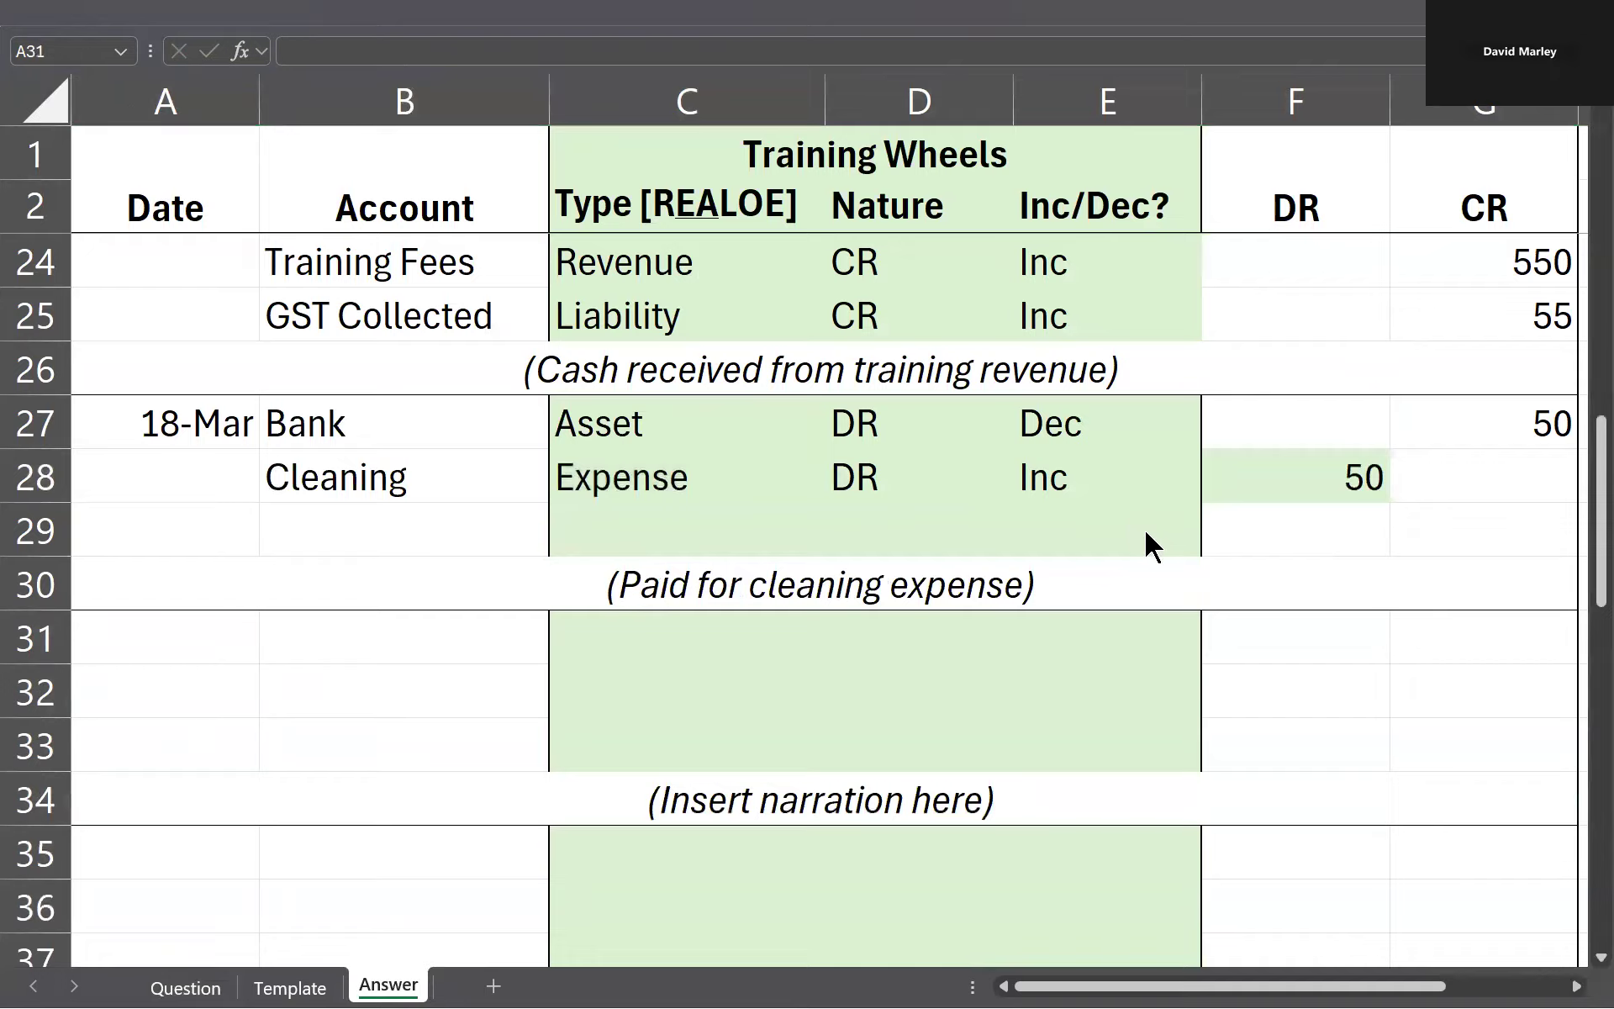
key("ctrl+Page_Up")
key("ctrl+Page_Up")
key("ctrl+Page_Down")
key("ctrl+Page_Down")
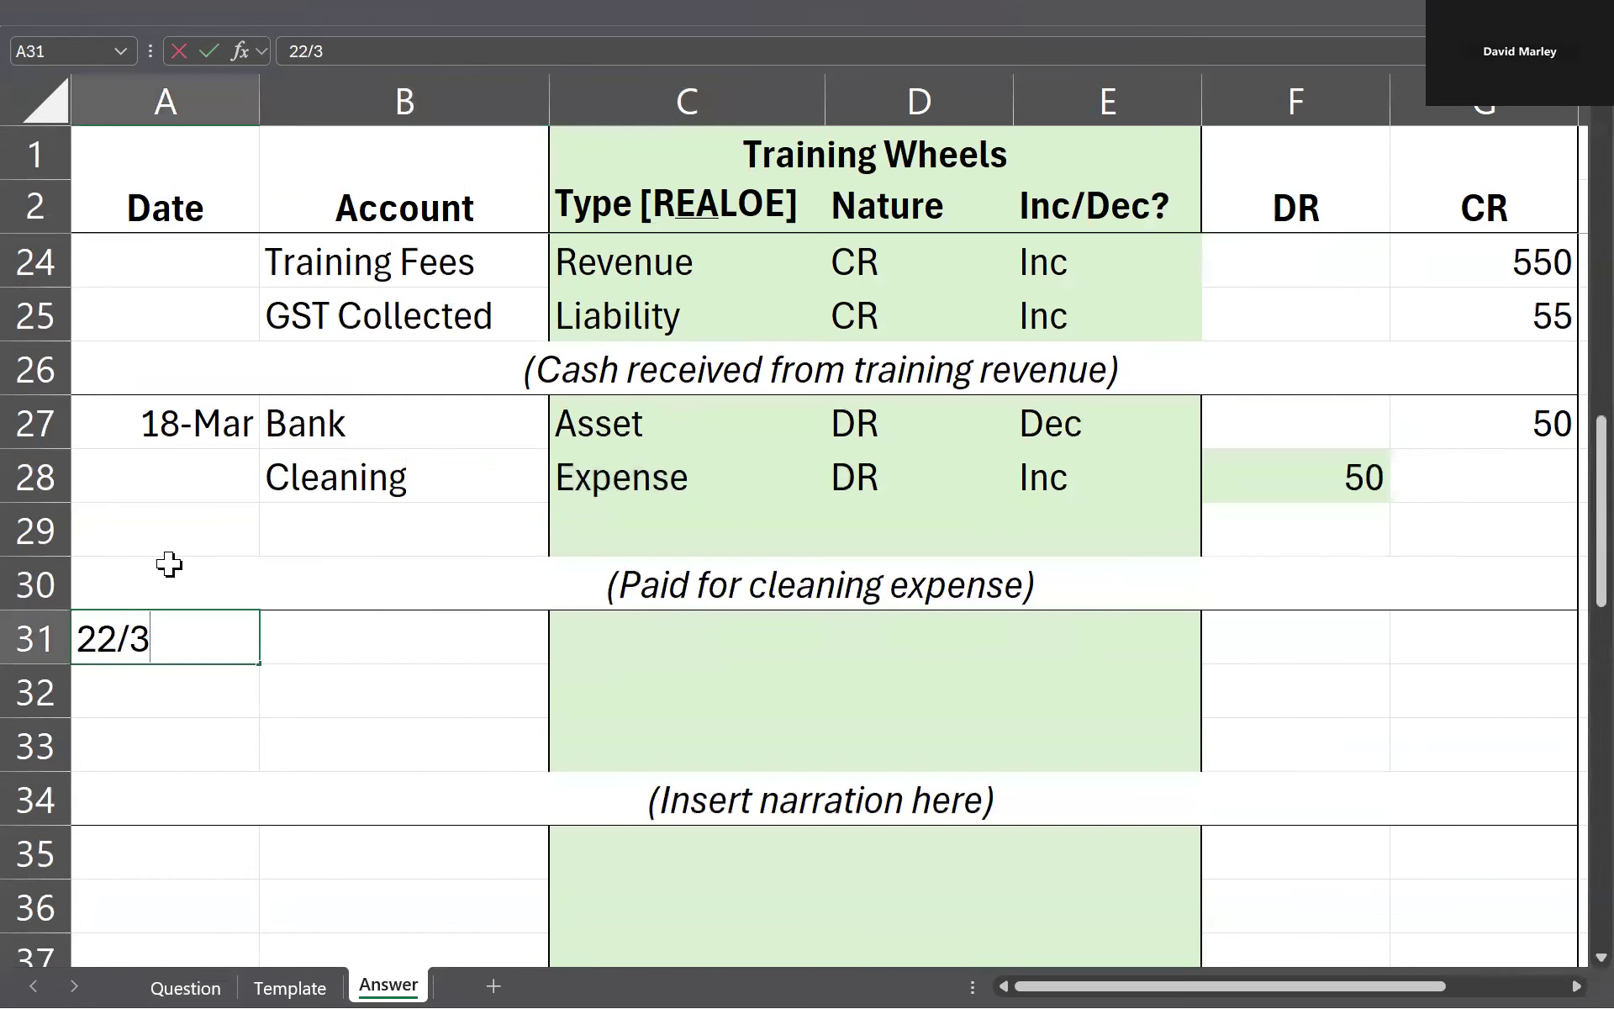
key("Return")
Step: Check the 22 March transaction on the Question sheet, and copy the 14 March training entry A23:G26 to A31
key("ctrl+Page_Up")
key("ctrl+Page_Up")
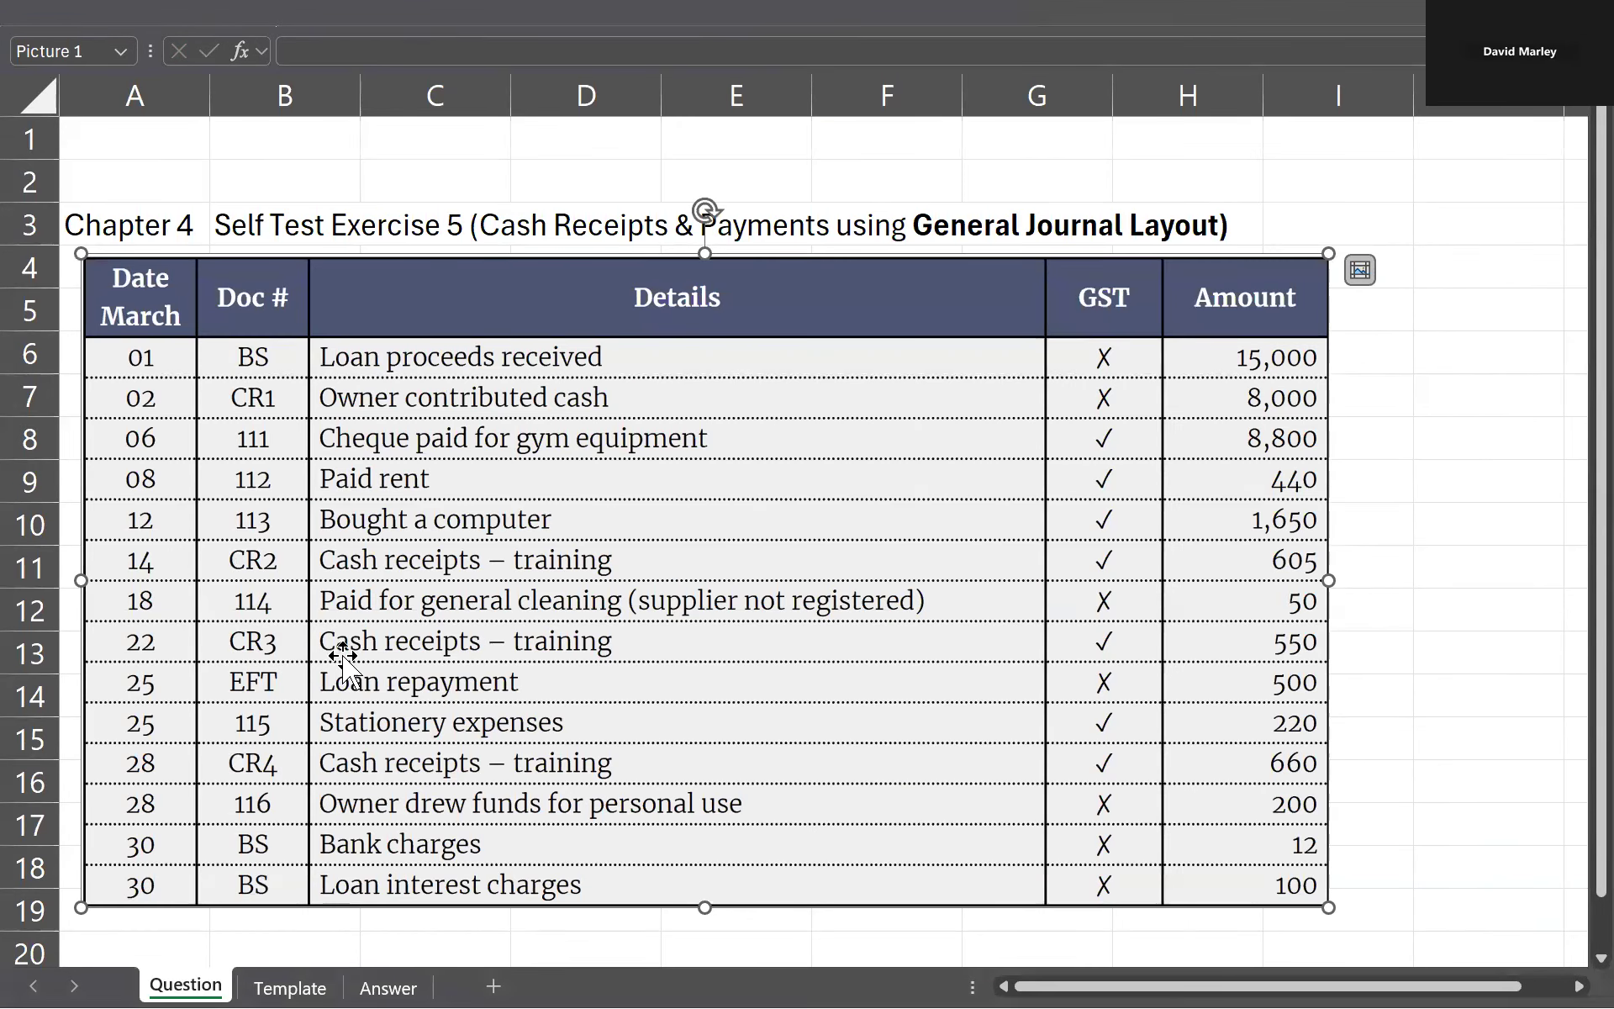
key("ctrl+Page_Down")
key("ctrl+Page_Down")
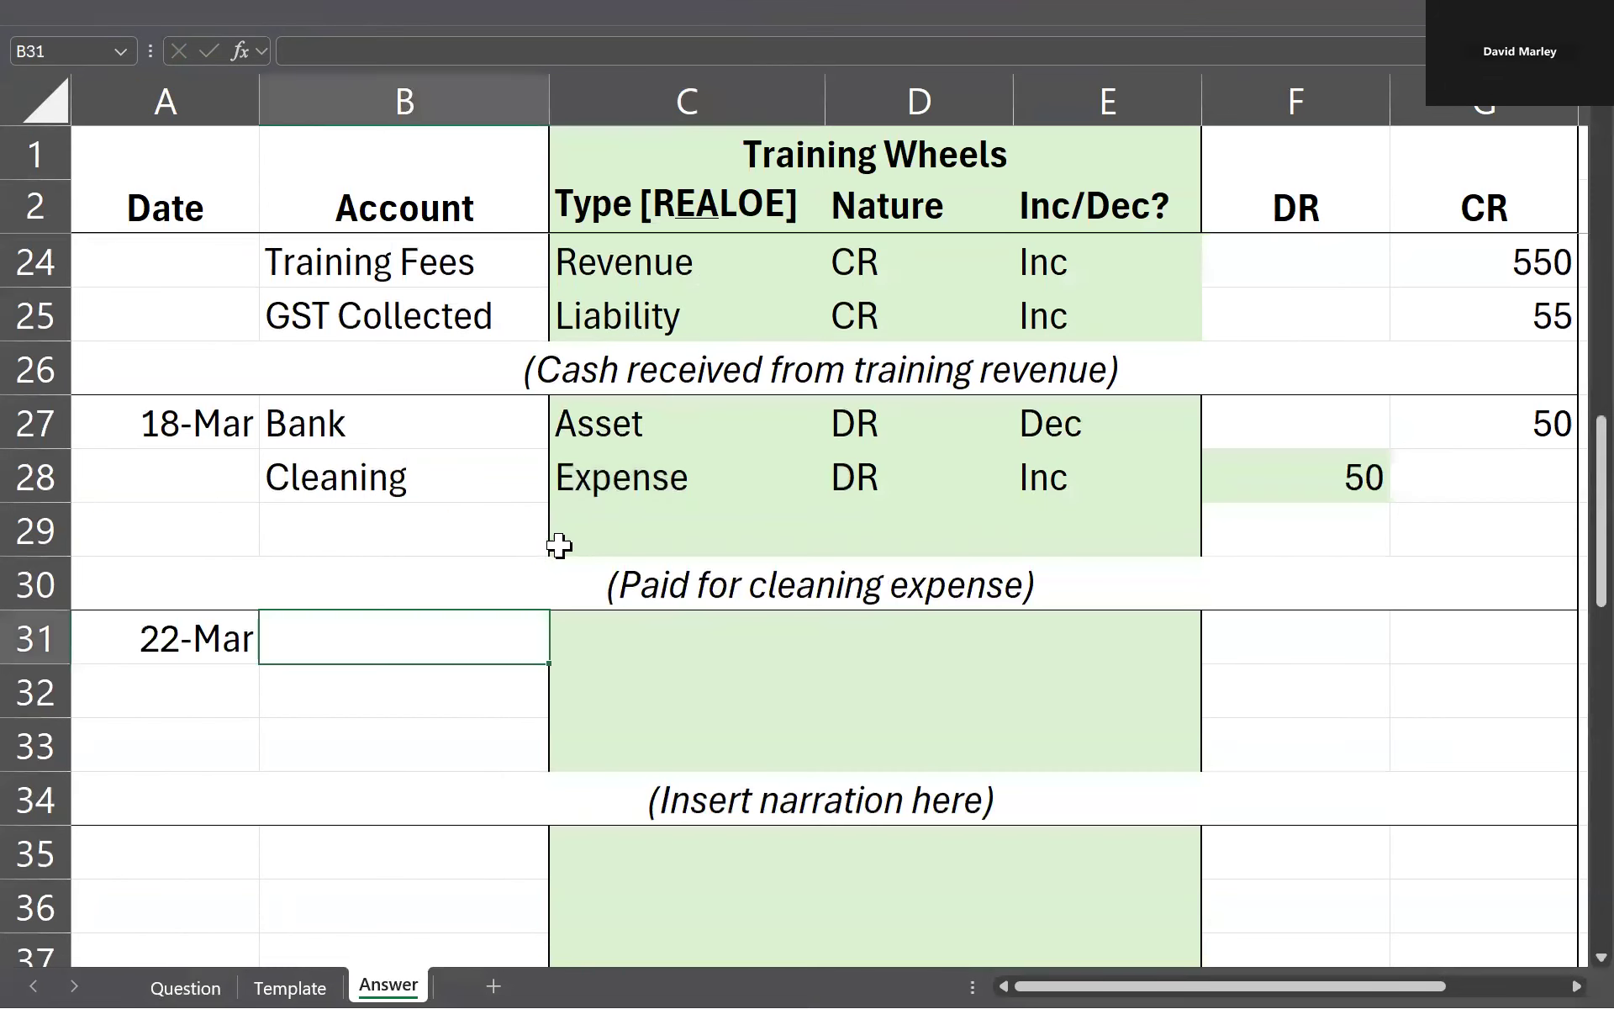
scroll(577, 541, "up", 1)
left_click(996, 470)
left_click_drag(192, 366, 1445, 516)
key("ctrl+c")
scroll(198, 655, "down", 1)
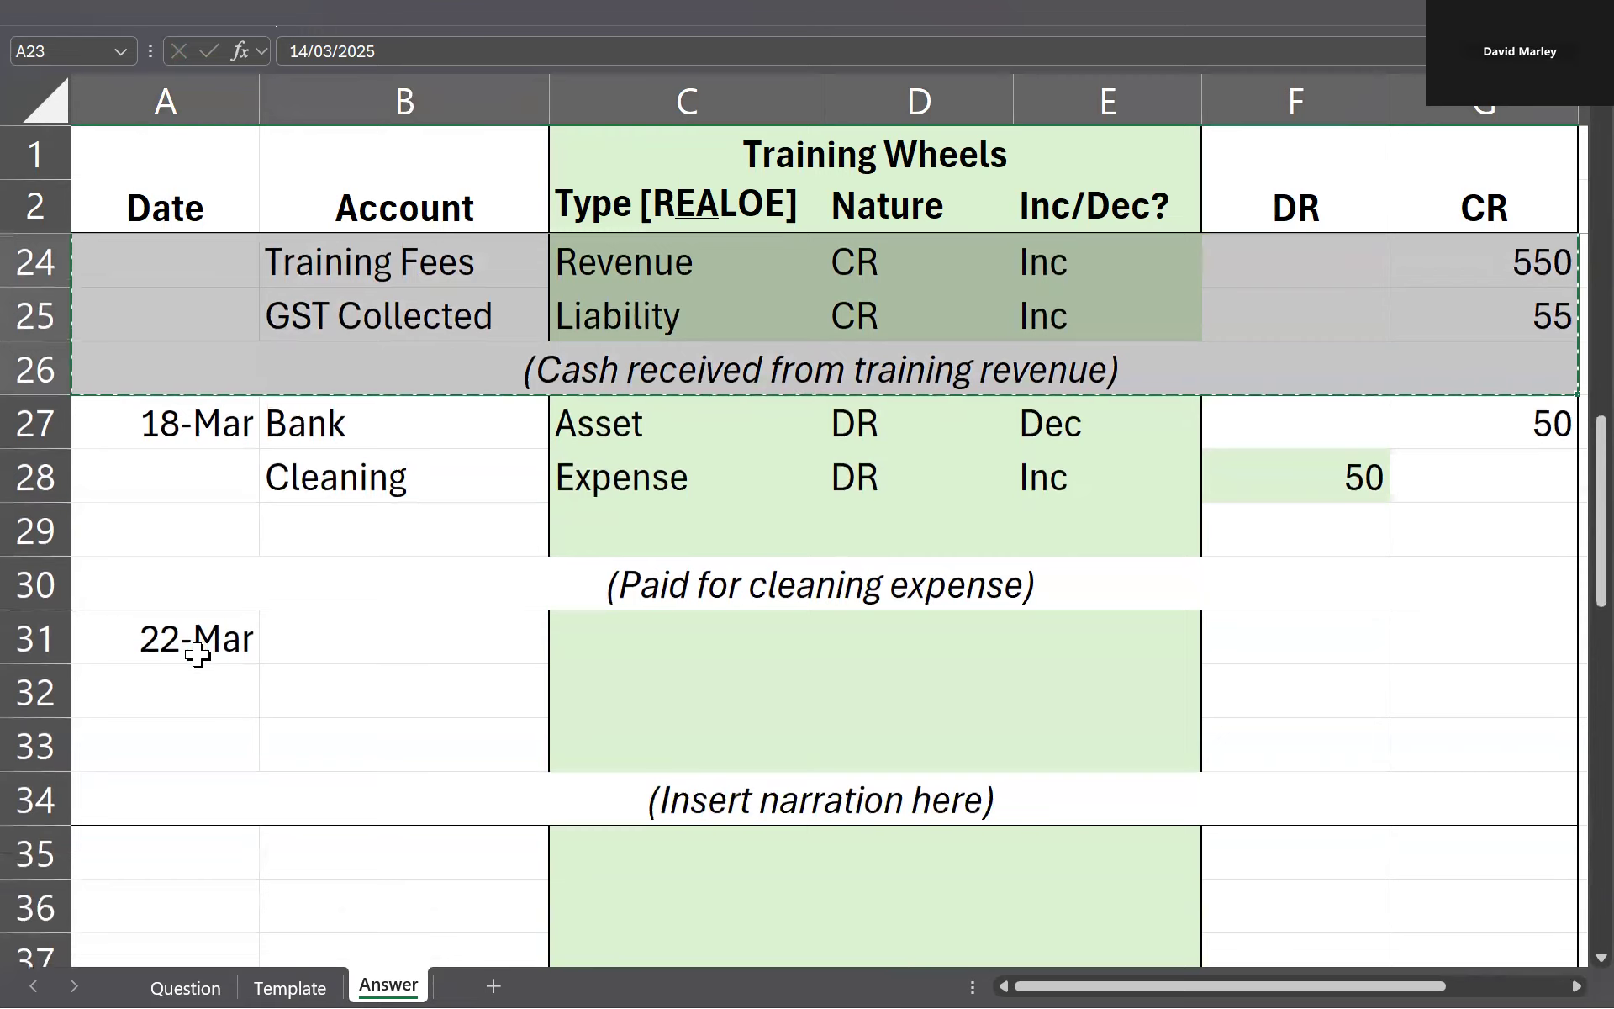
left_click(198, 655)
key("ctrl+v")
Step: Set the copied entry's date in A31 to 22/03 and its Bank debit in F31 to 550, as on the Question sheet
left_click(178, 637)
type("22/03")
key("Return")
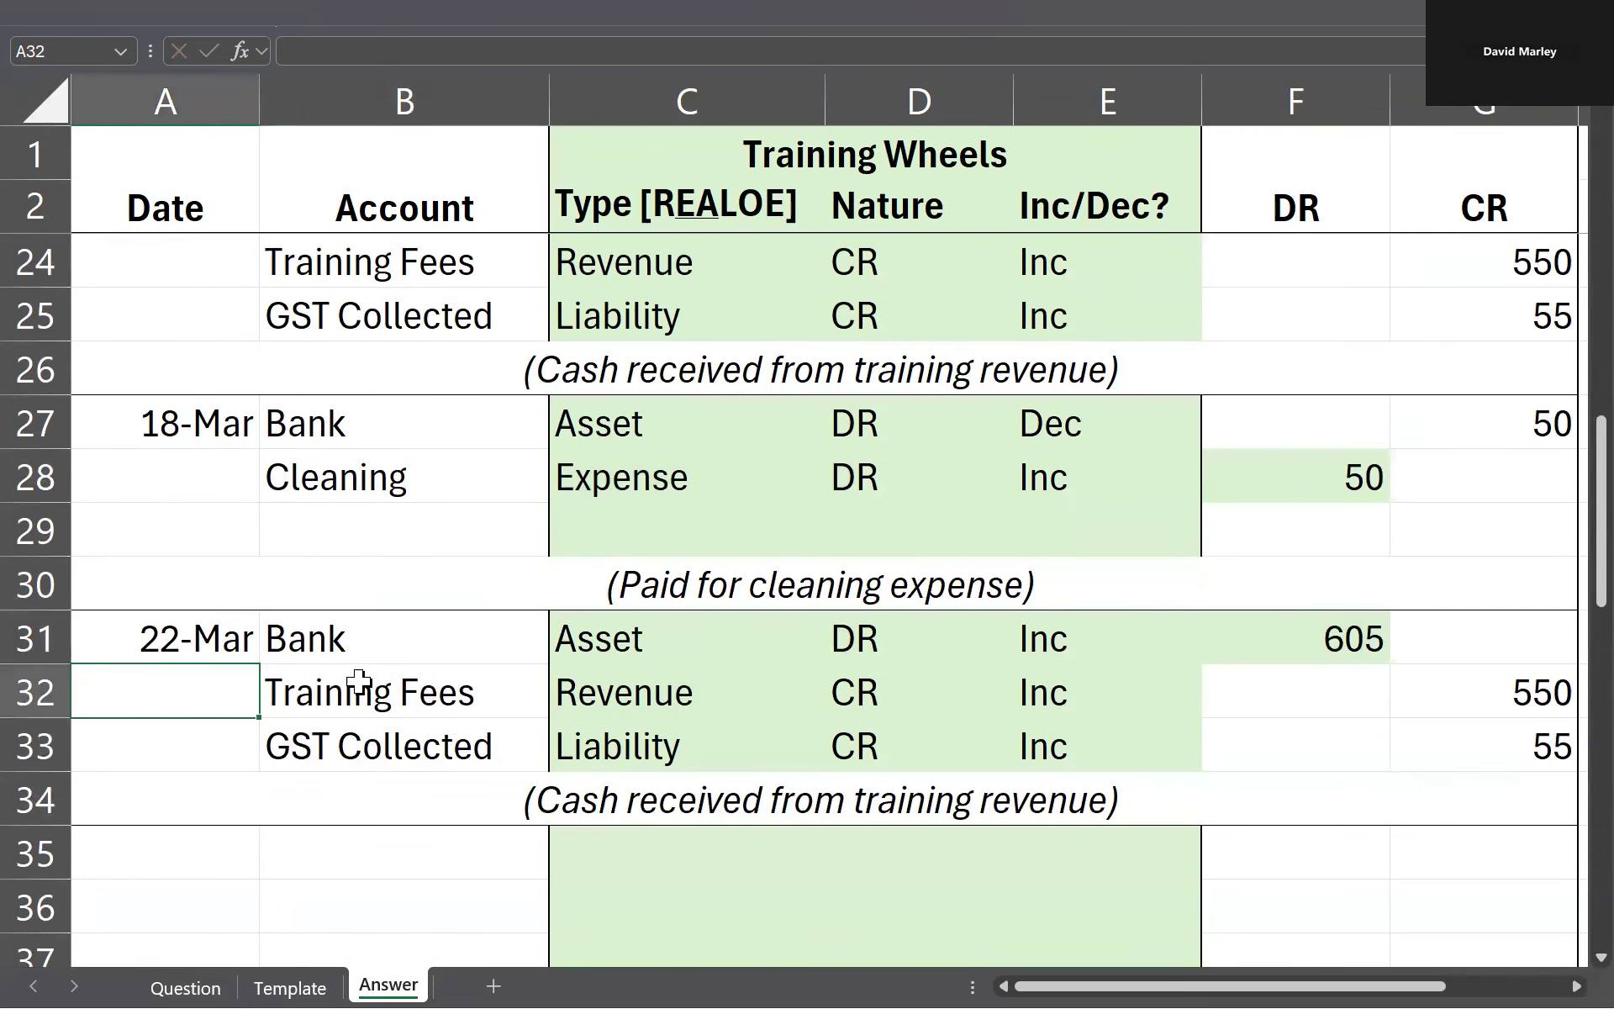
left_click(1267, 626)
key("ctrl+Page_Up")
key("ctrl+Page_Up")
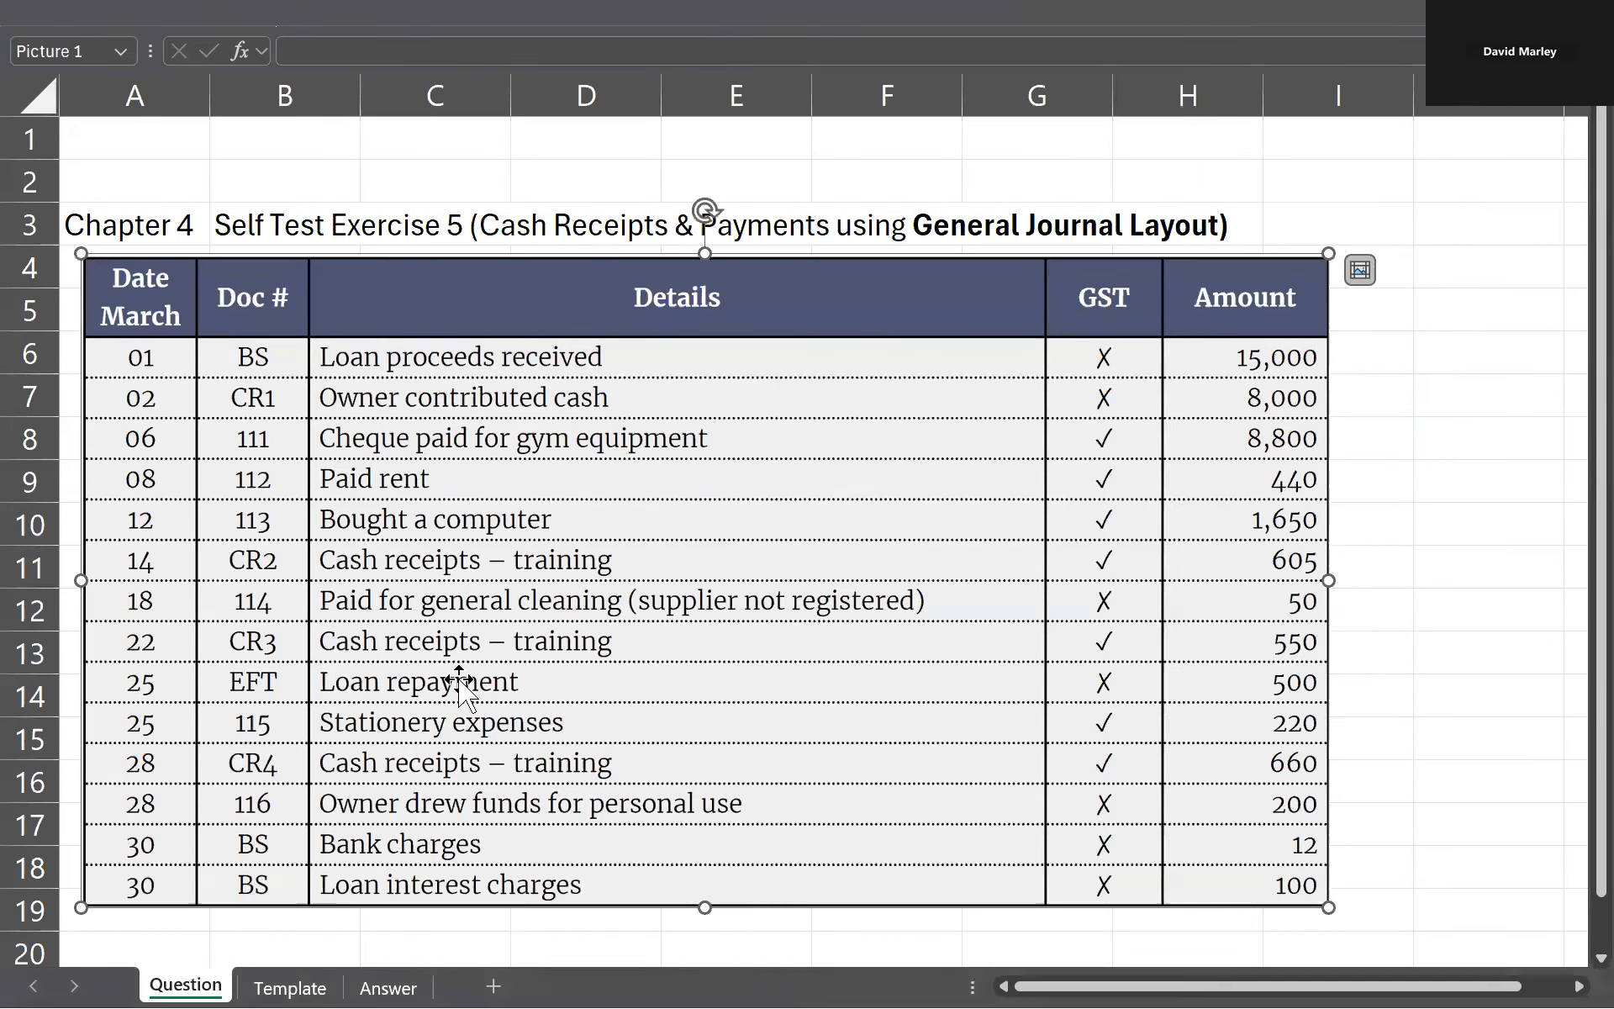
key("ctrl+Page_Down")
key("ctrl+Page_Down")
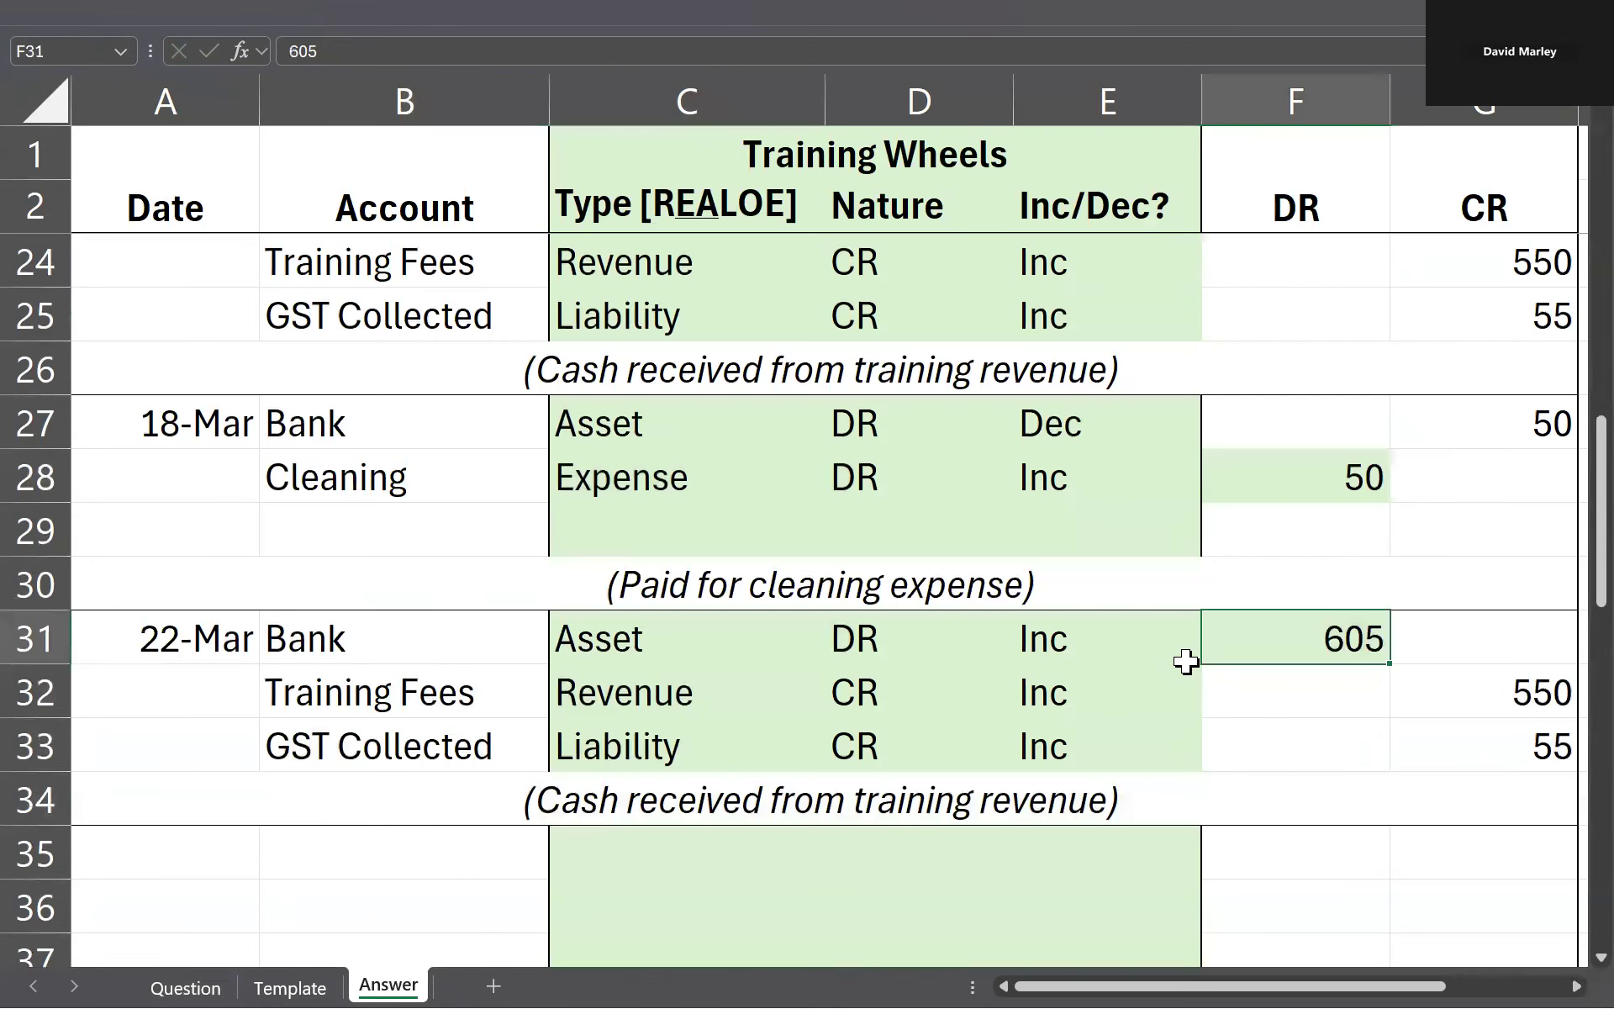
type("550")
key("Return")
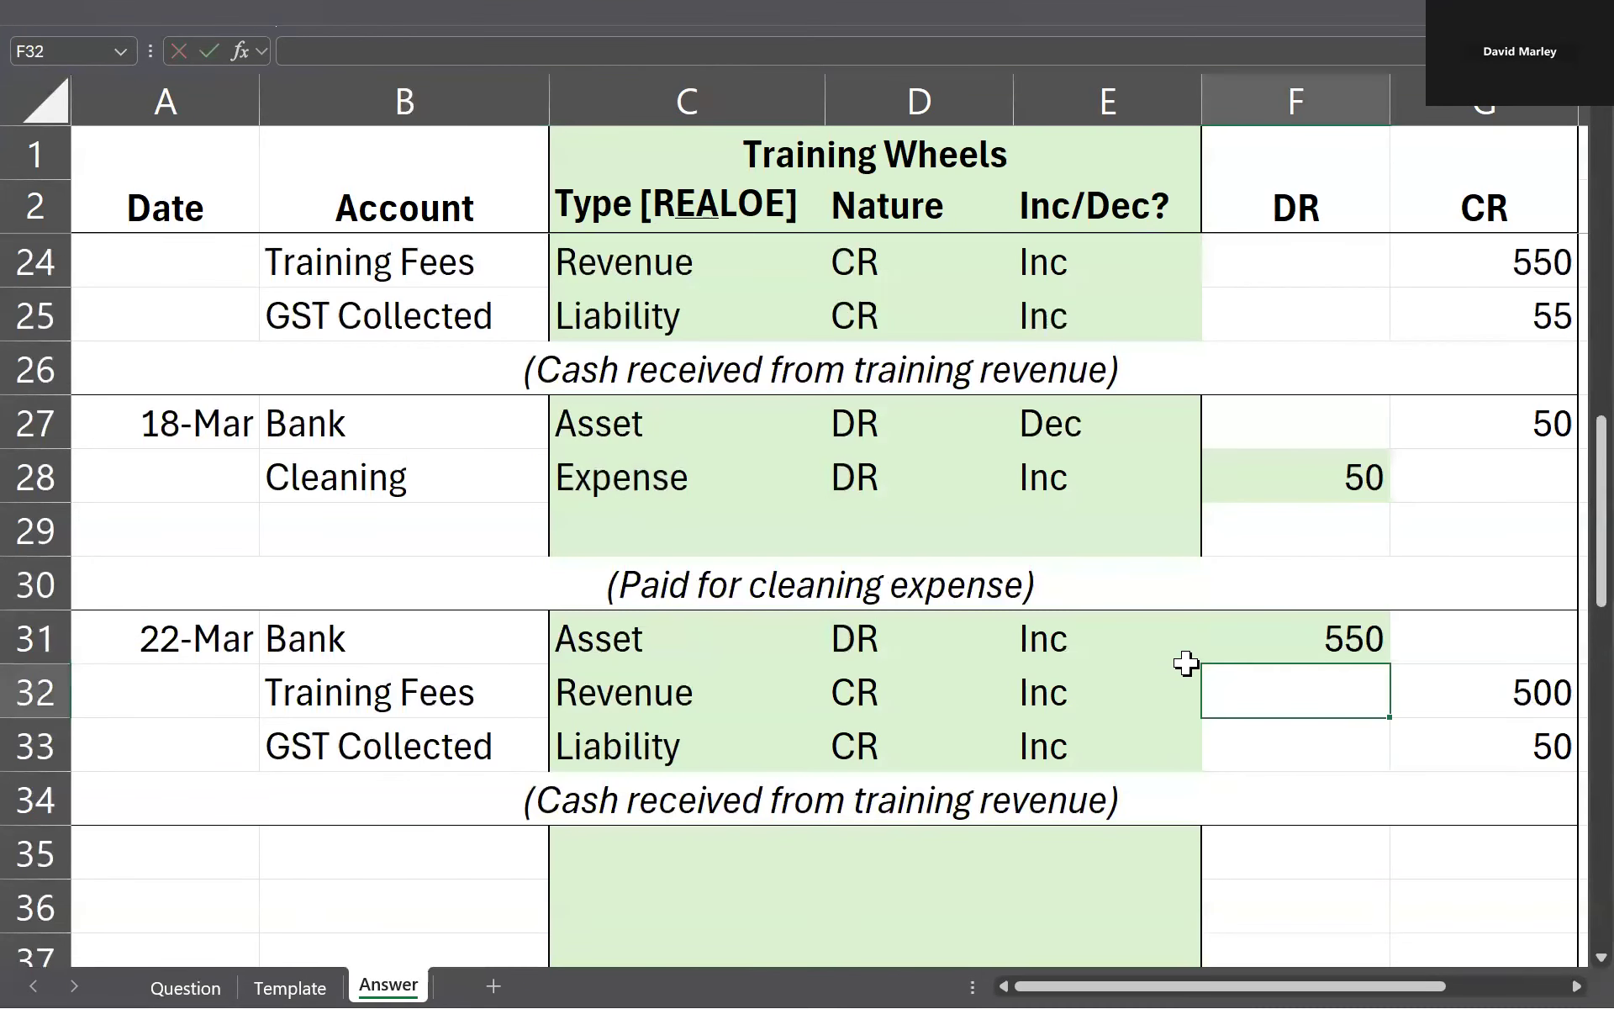
Step: Check the formulas behind the Training Fees and GST Collected credits in G32 and G33
double_click(1453, 695)
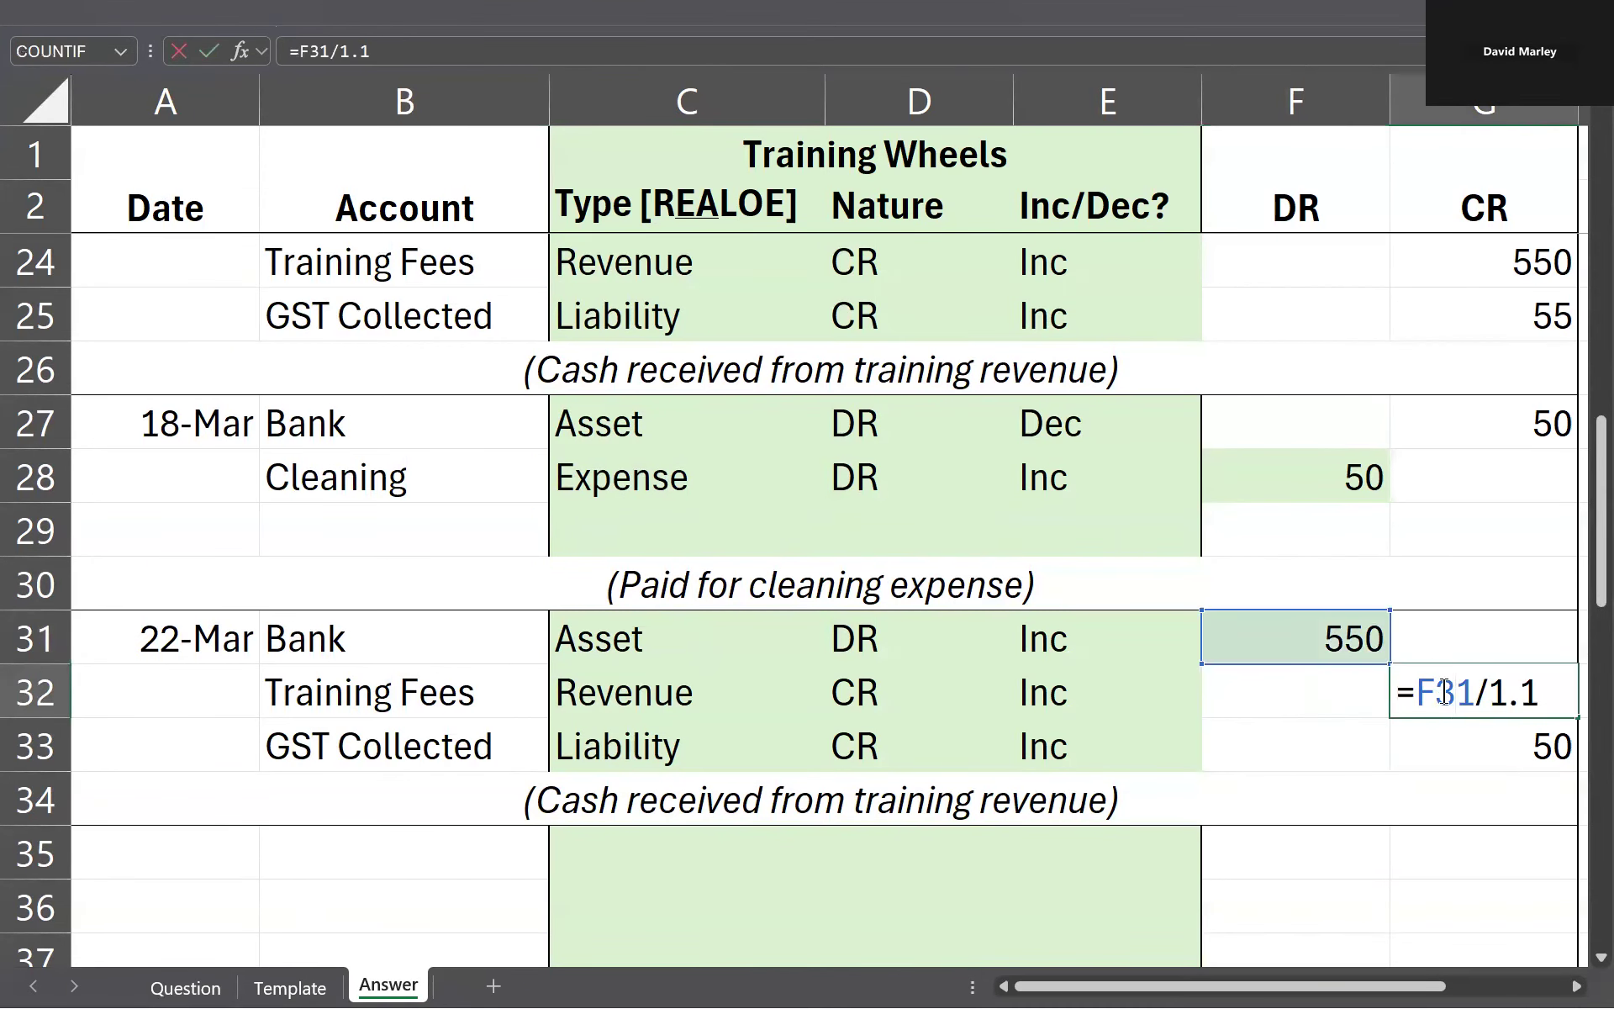
key("Return")
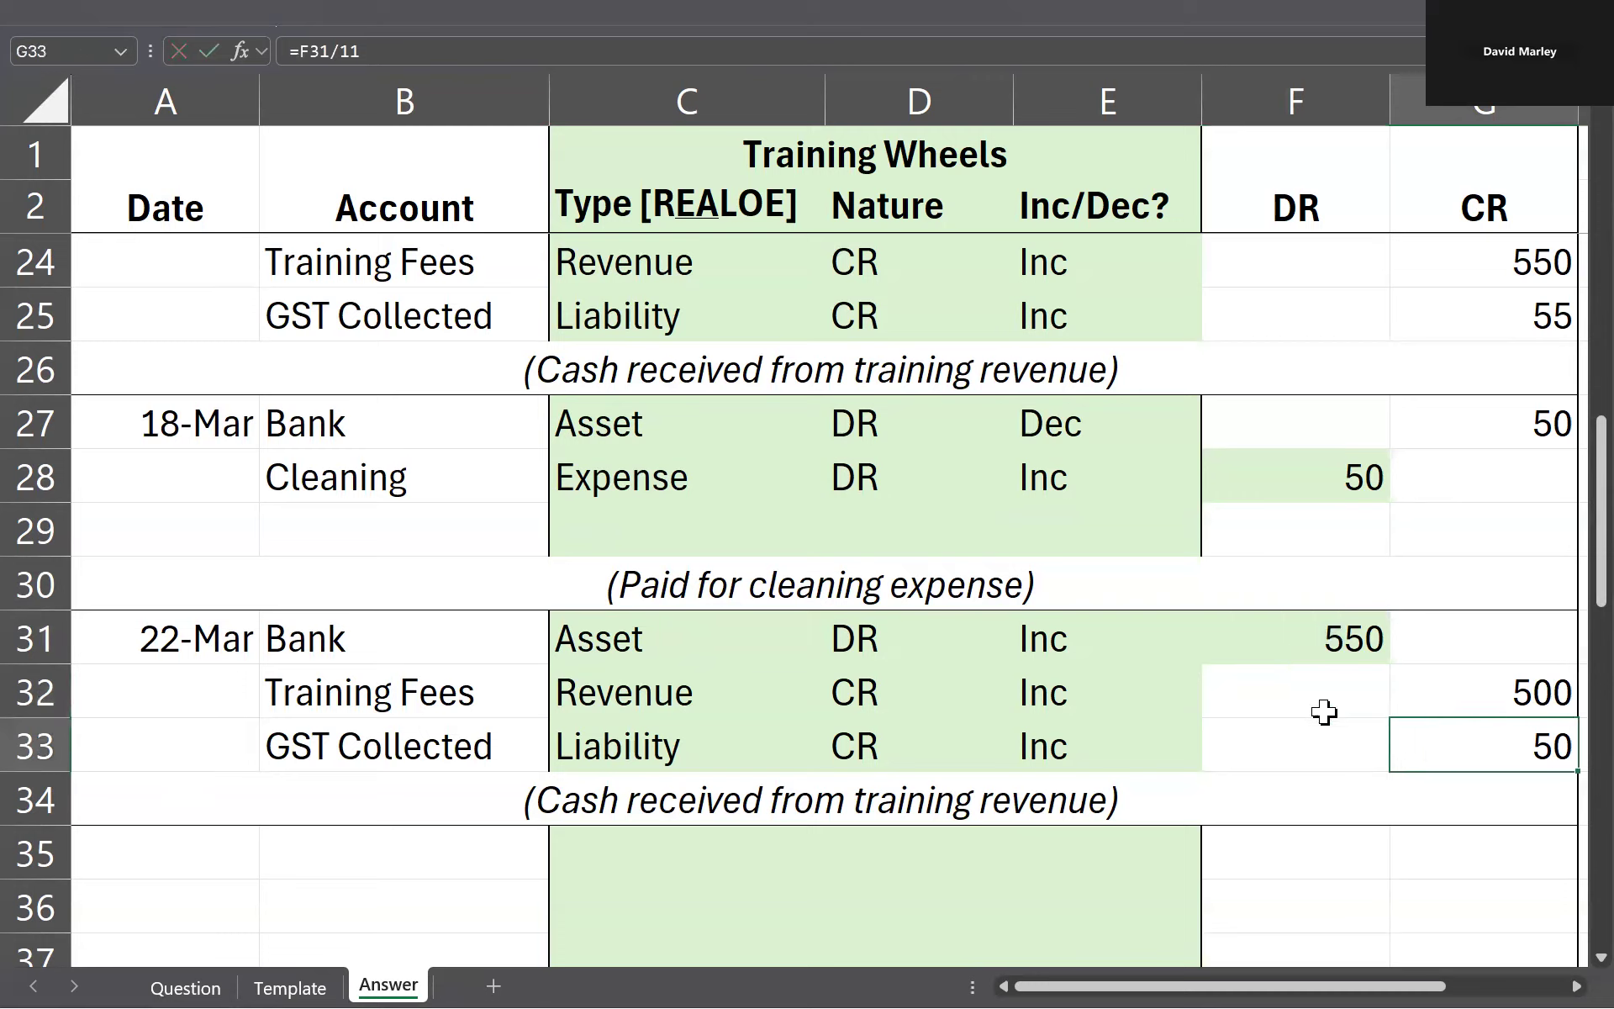
left_click(1325, 631)
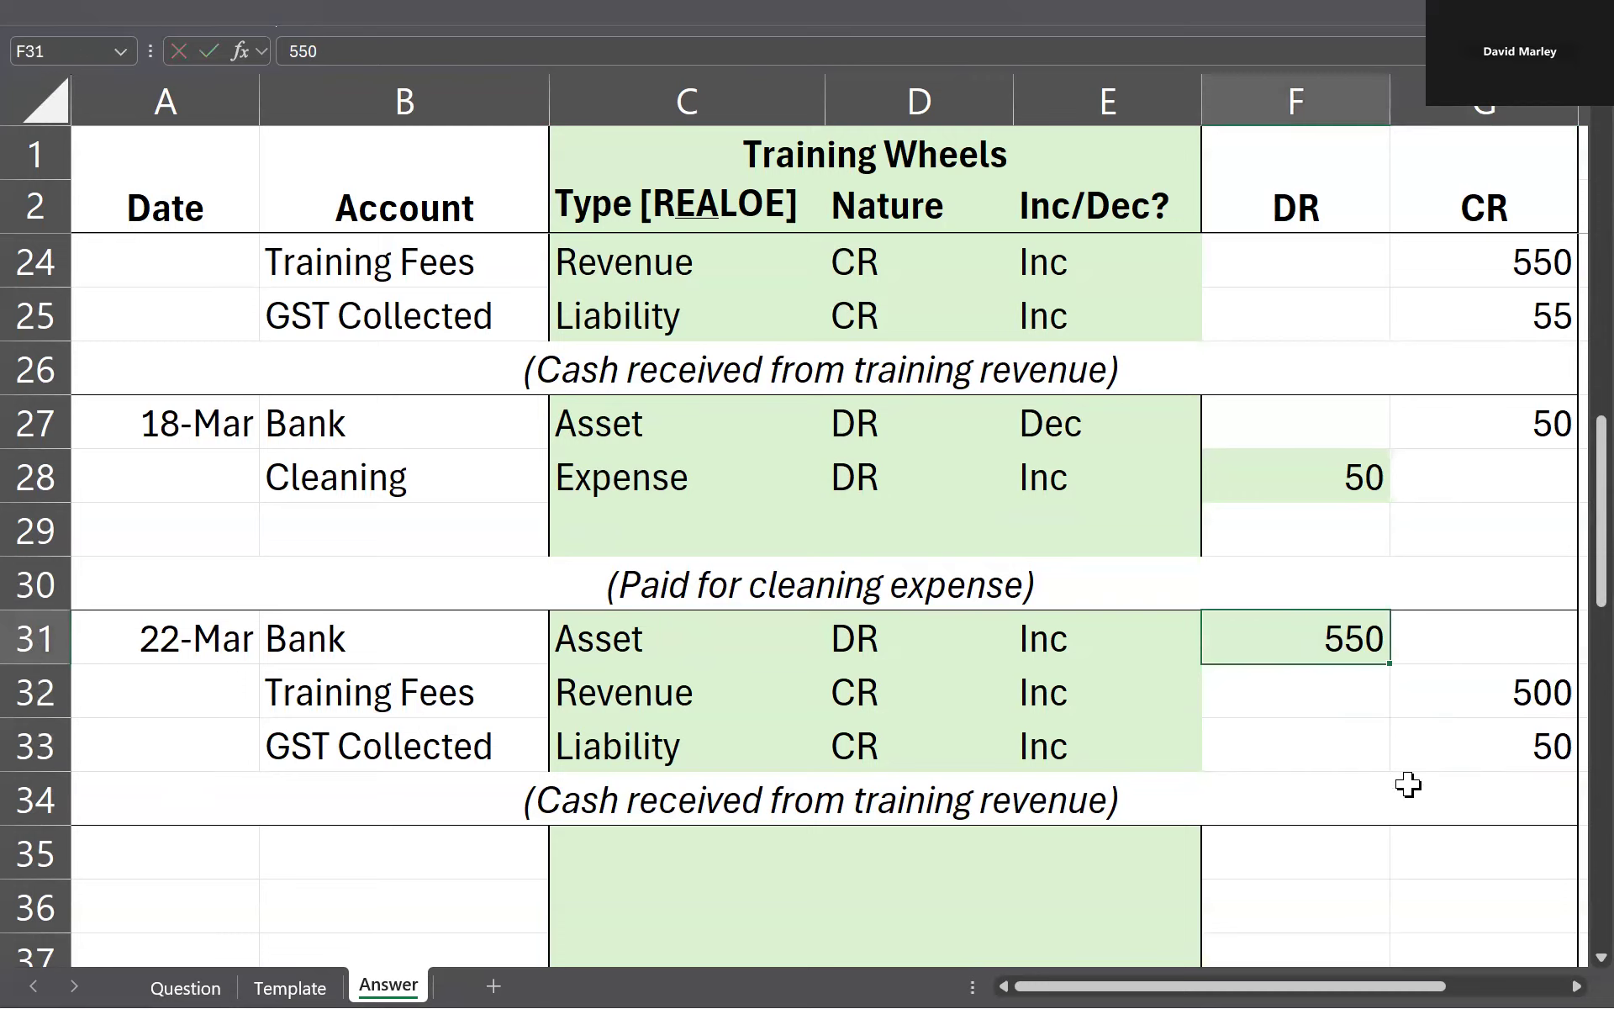
double_click(1431, 756)
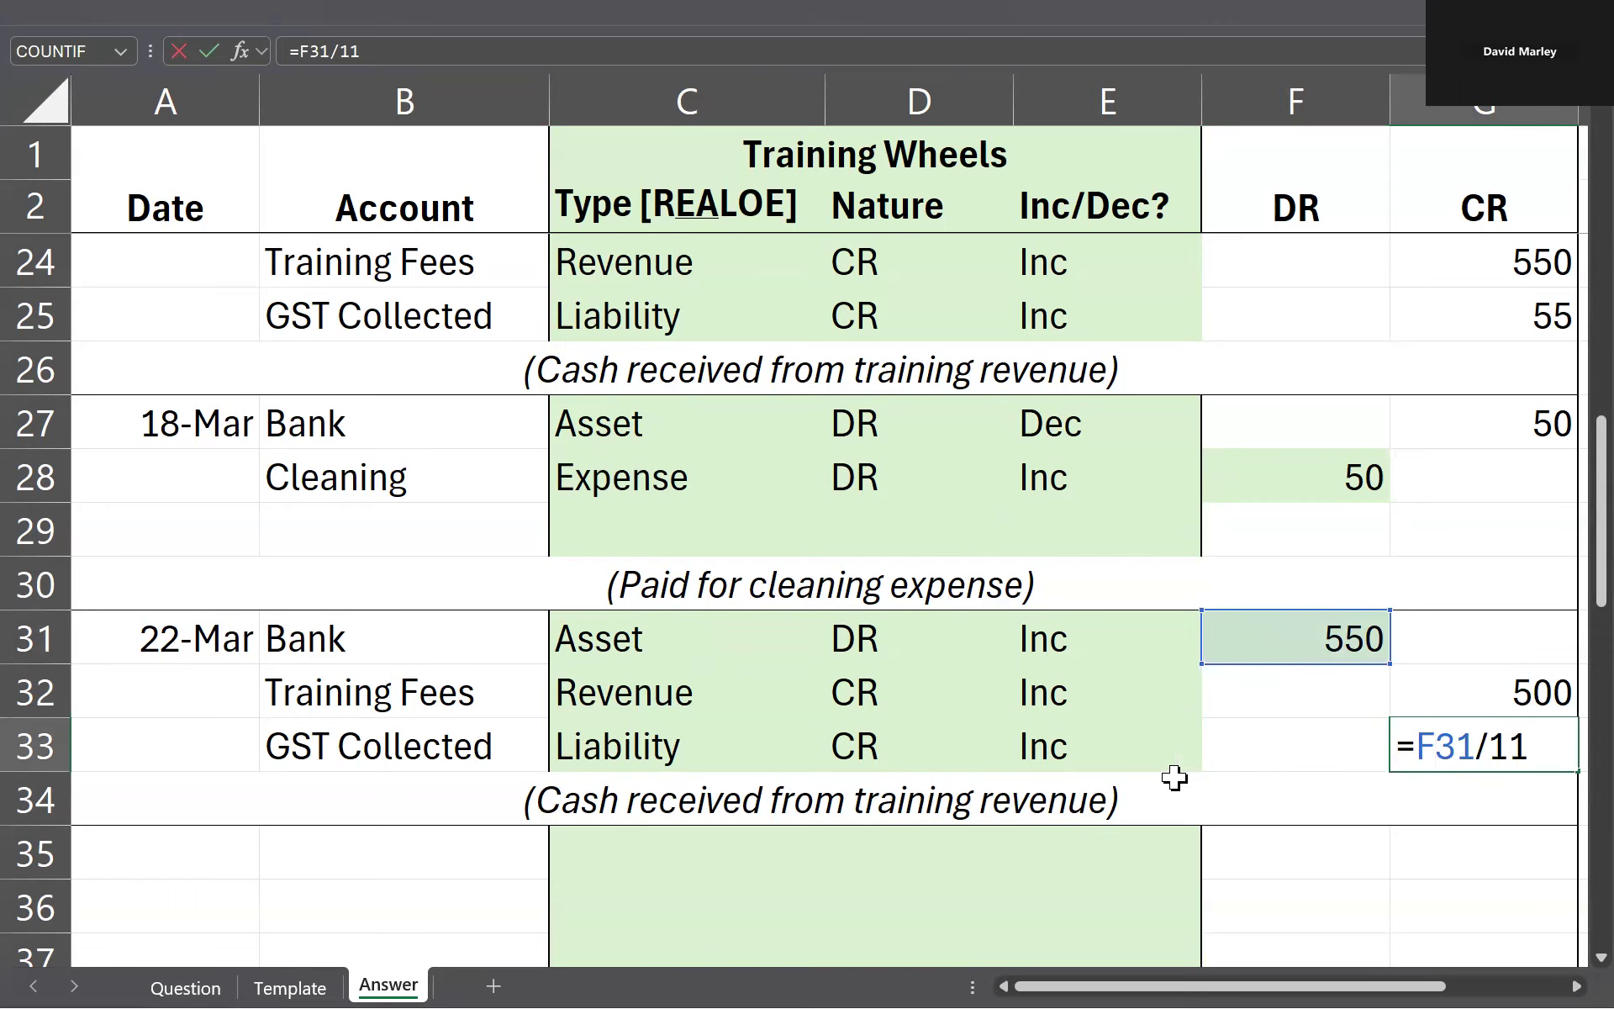
key("Return")
Step: Look up the next transaction on the Question sheet and enter 25/3 as the date in A35
scroll(943, 651, "down", 2)
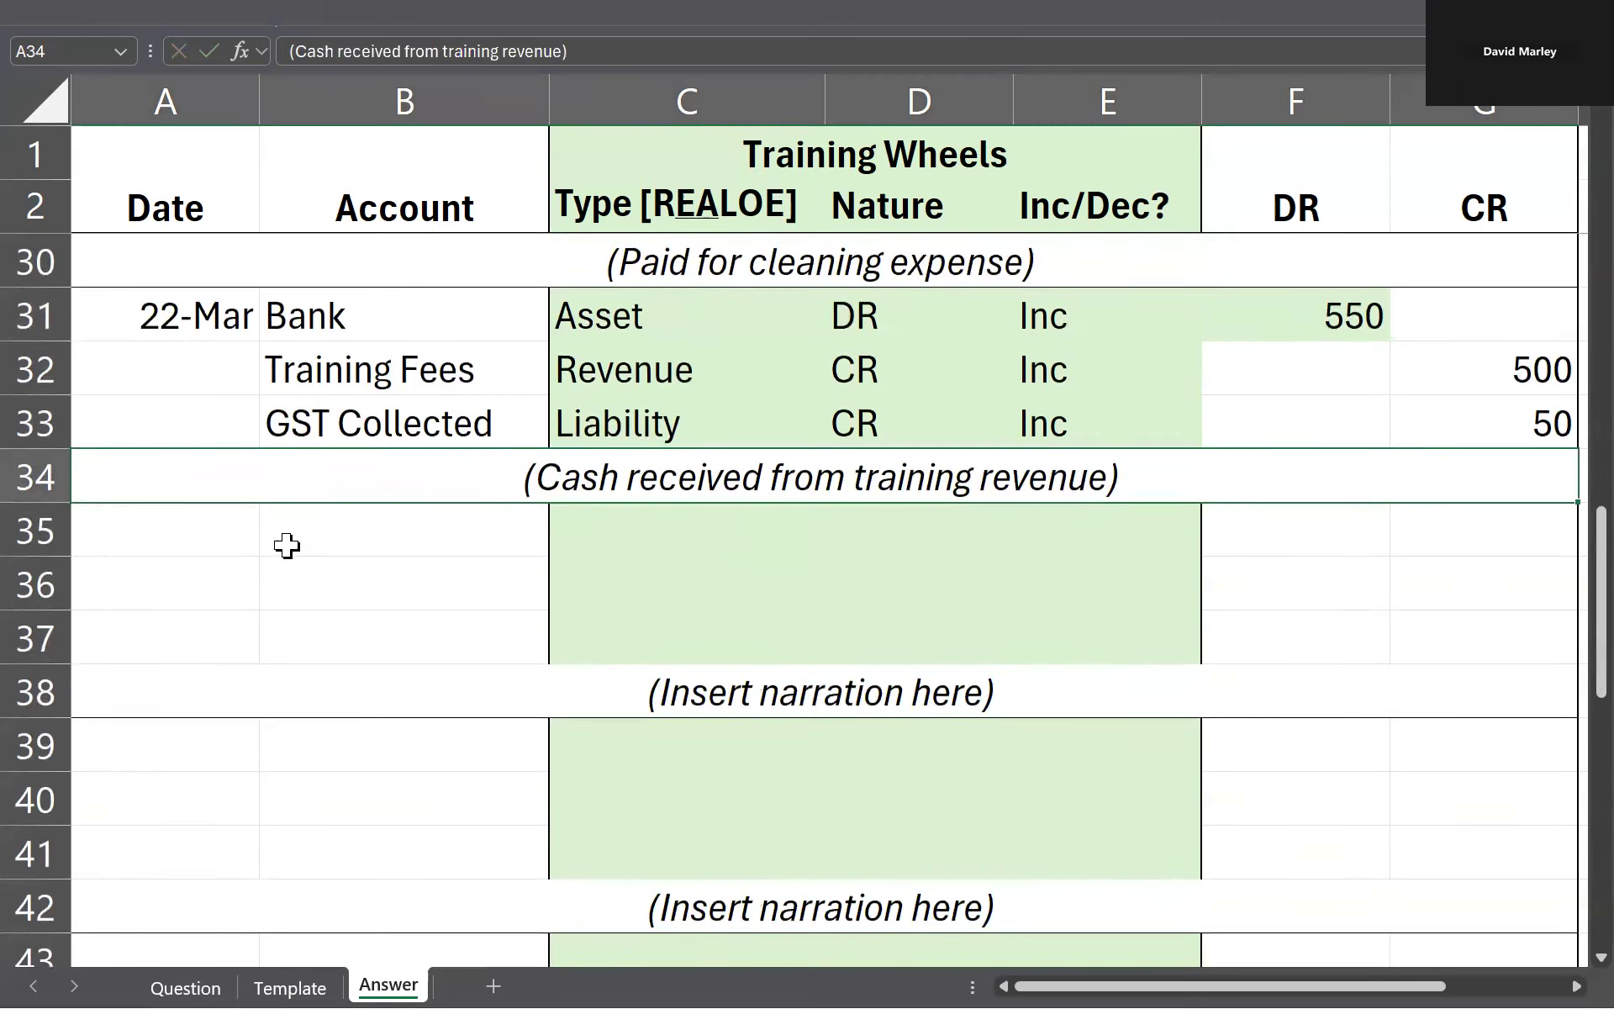
left_click(88, 547)
key("ctrl+Page_Up")
key("ctrl+Page_Up")
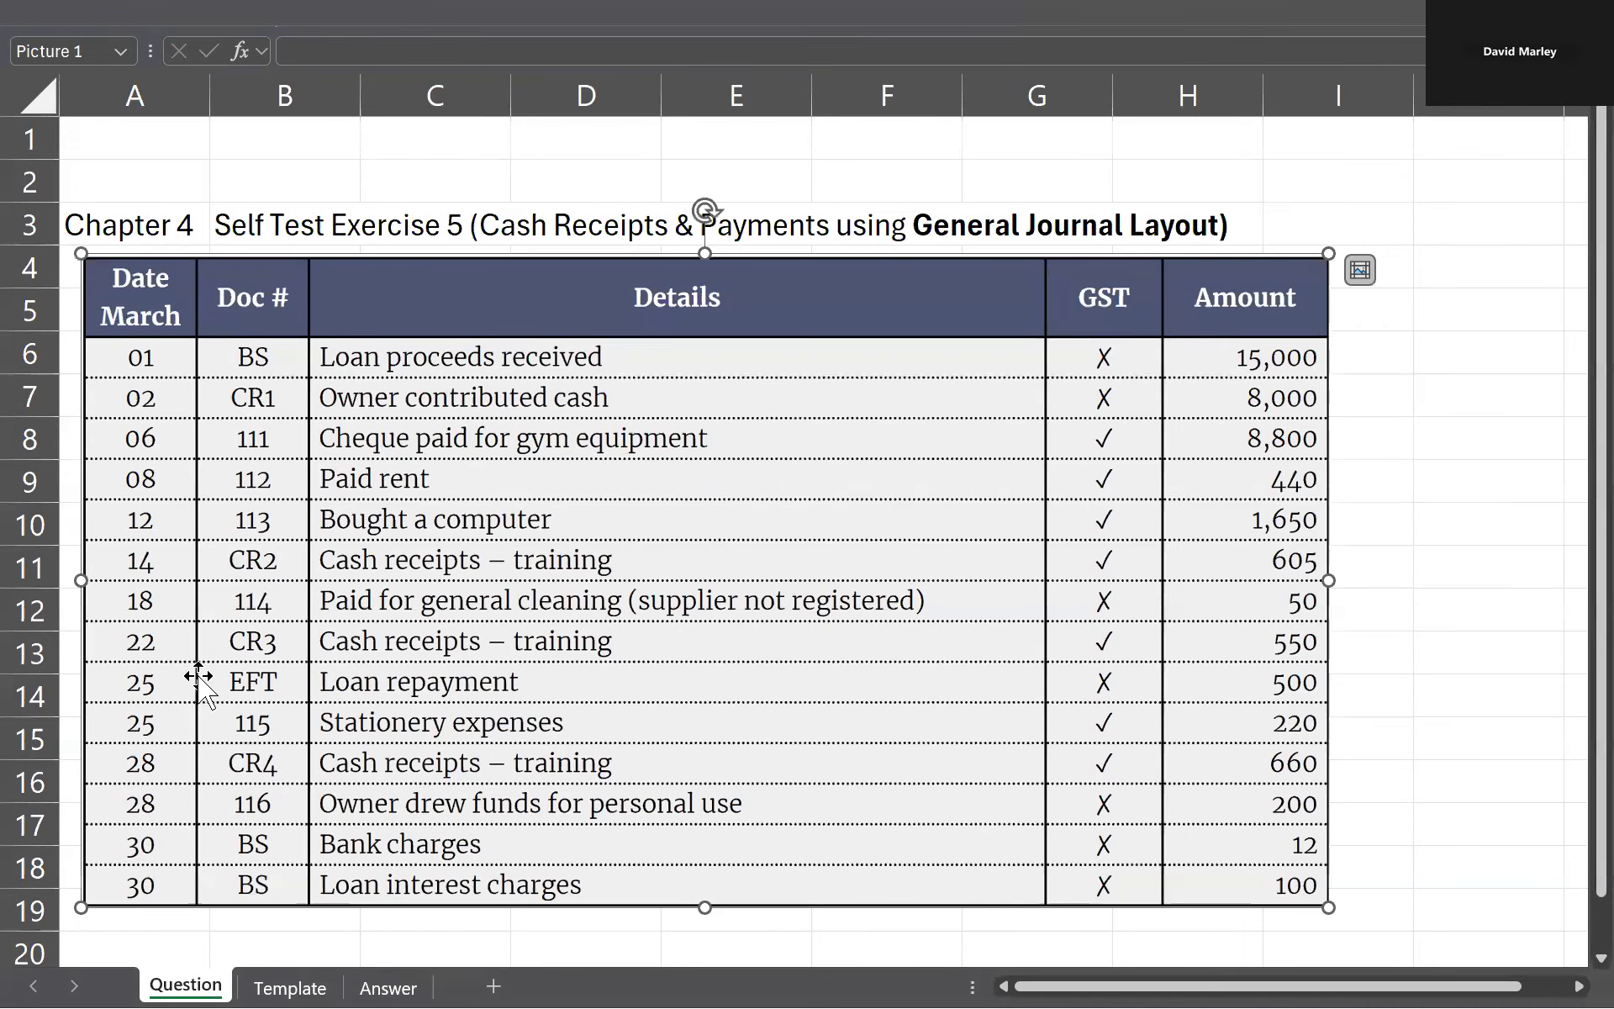
key("ctrl+Page_Down")
key("ctrl+Page_Down")
type("25/3")
key("Tab")
key("Left")
Step: Check the 25 March loan repayment on the Question sheet and enter Bank as its first account in B35
key("ctrl+Page_Up")
key("ctrl+Page_Up")
key("ctrl+Page_Down")
key("ctrl+Page_Down")
left_click(418, 523)
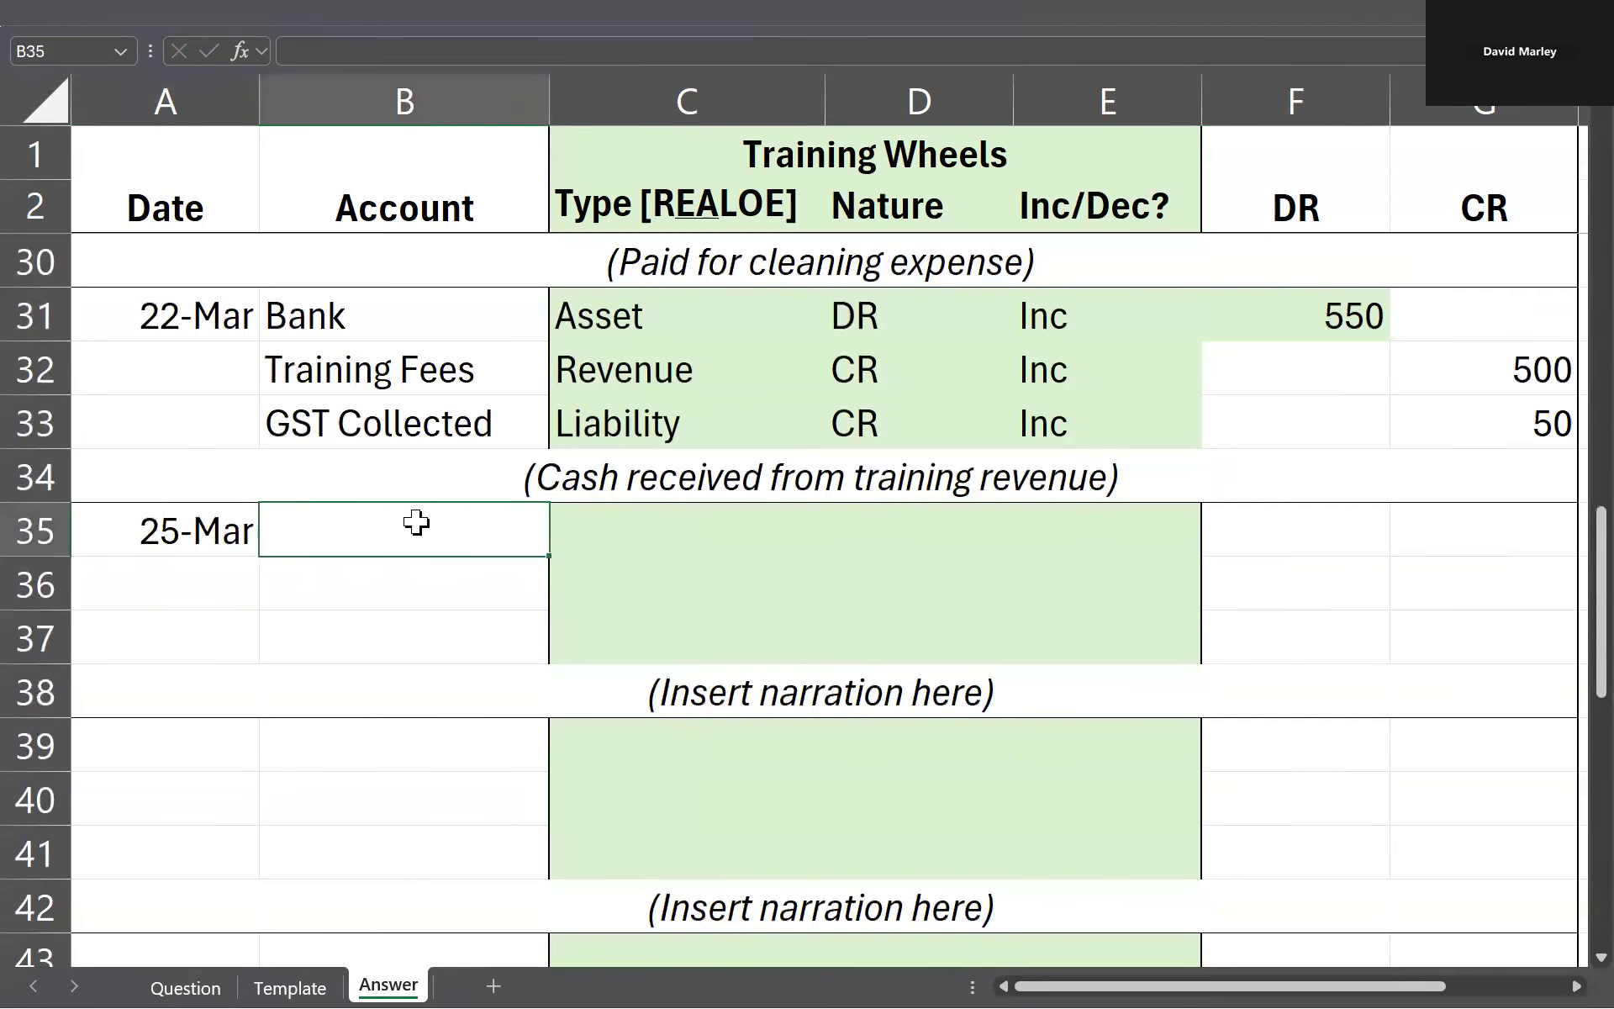
type("Bank")
key("Return")
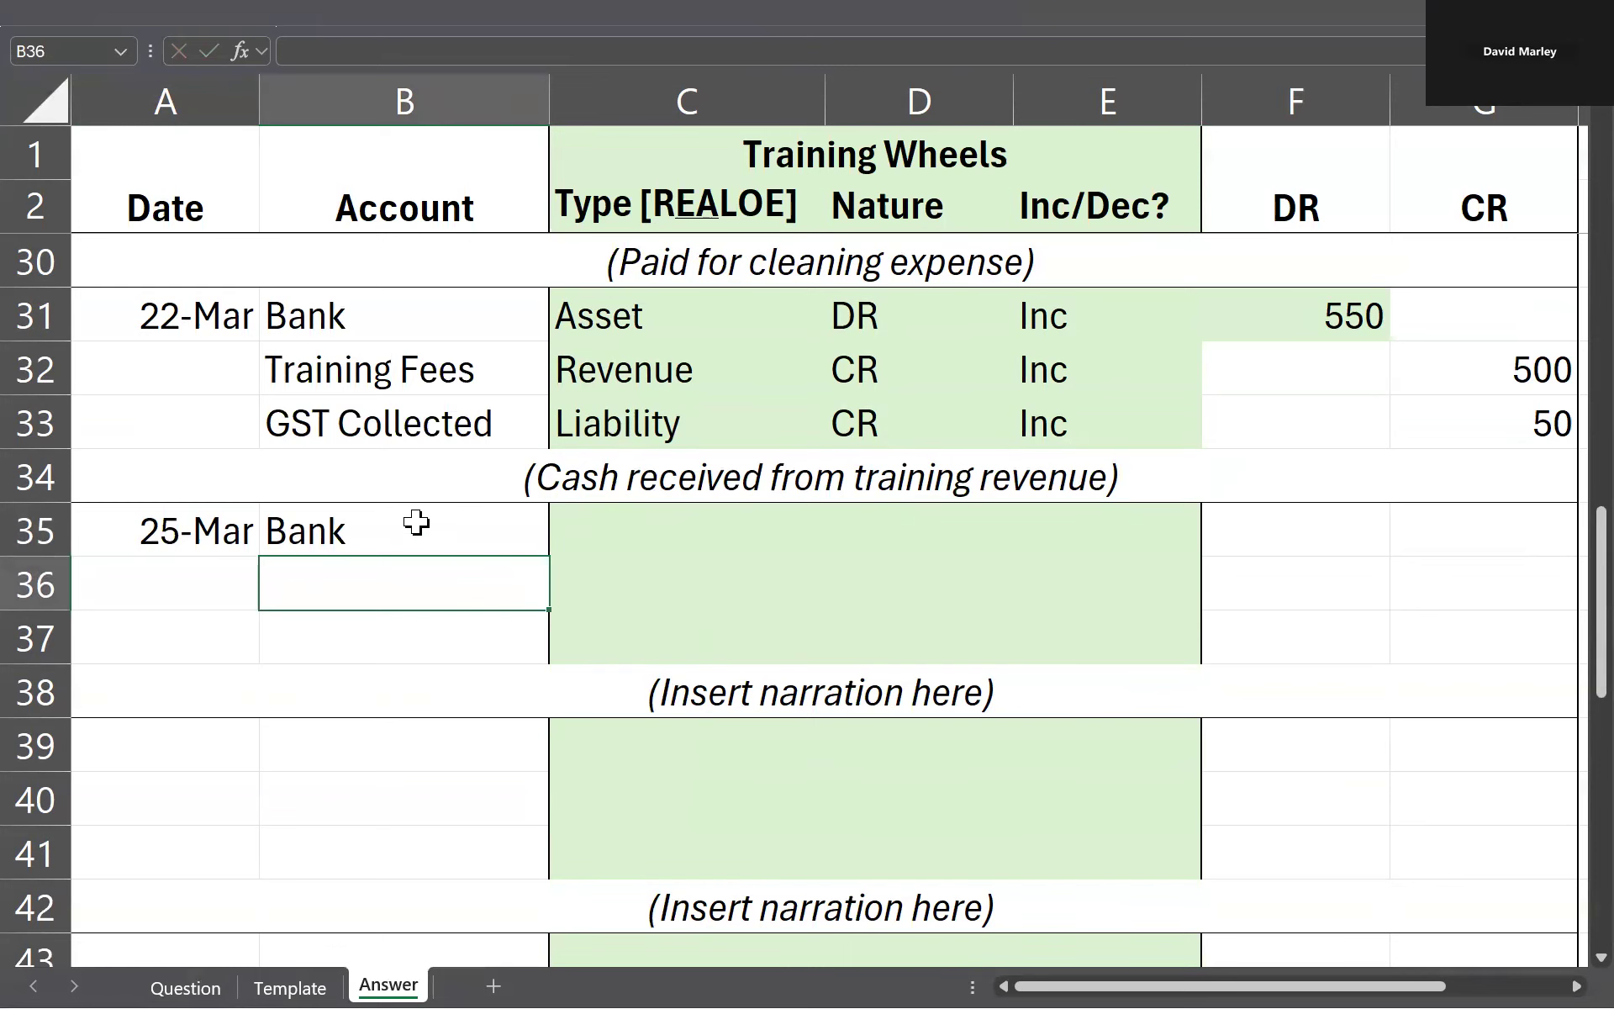
Step: Check the 25 March loan repayment on the Question sheet, then enter Loan as the account in B36 and Dec in E36
key("ctrl+Page_Up")
key("ctrl+Page_Up")
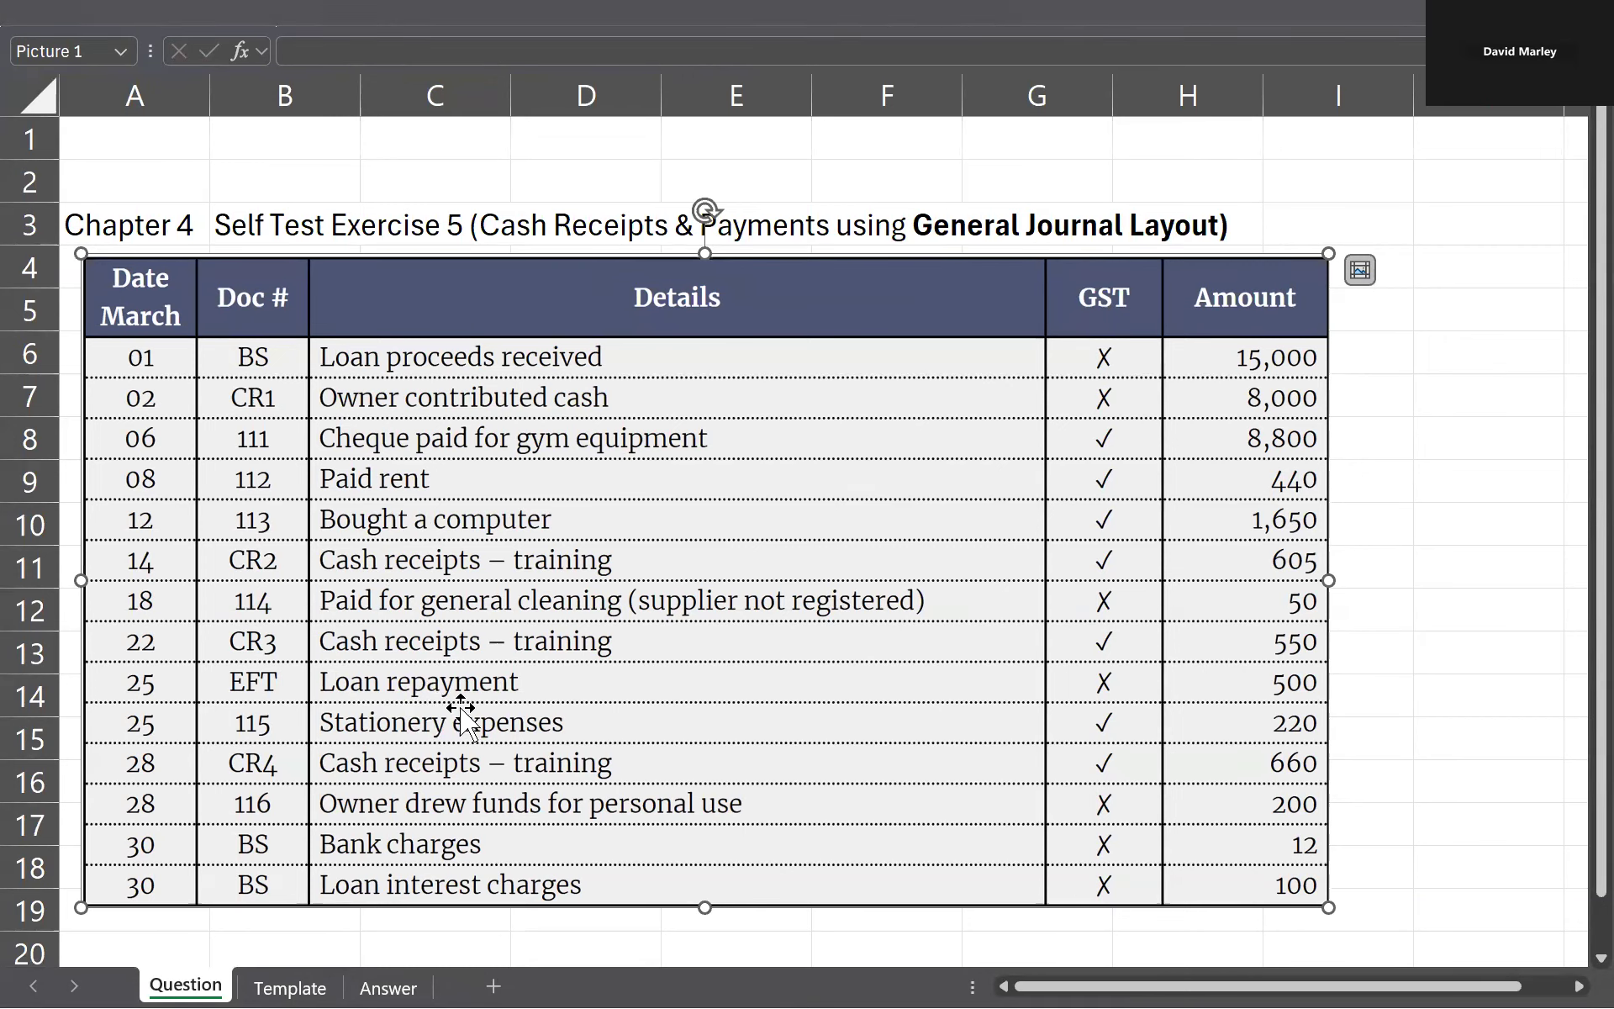
key("ctrl+Page_Down")
key("ctrl+Page_Down")
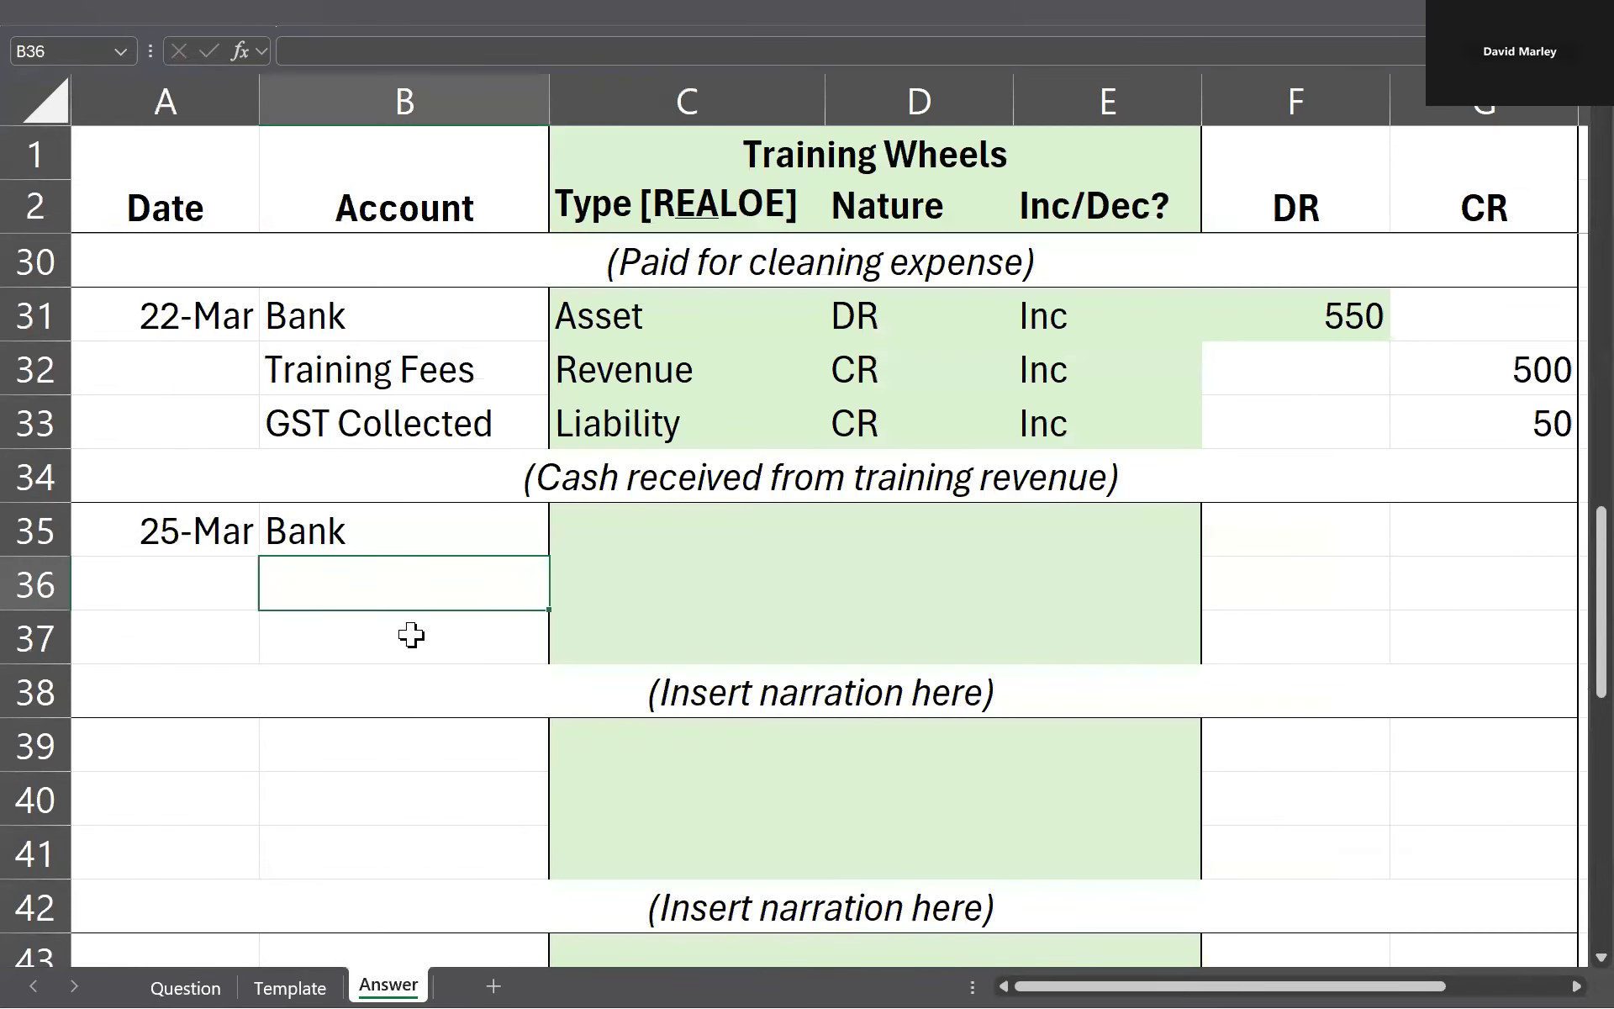
key("Right")
key("Right")
key("Right")
type("Dec")
key("Left")
key("Left")
key("Left")
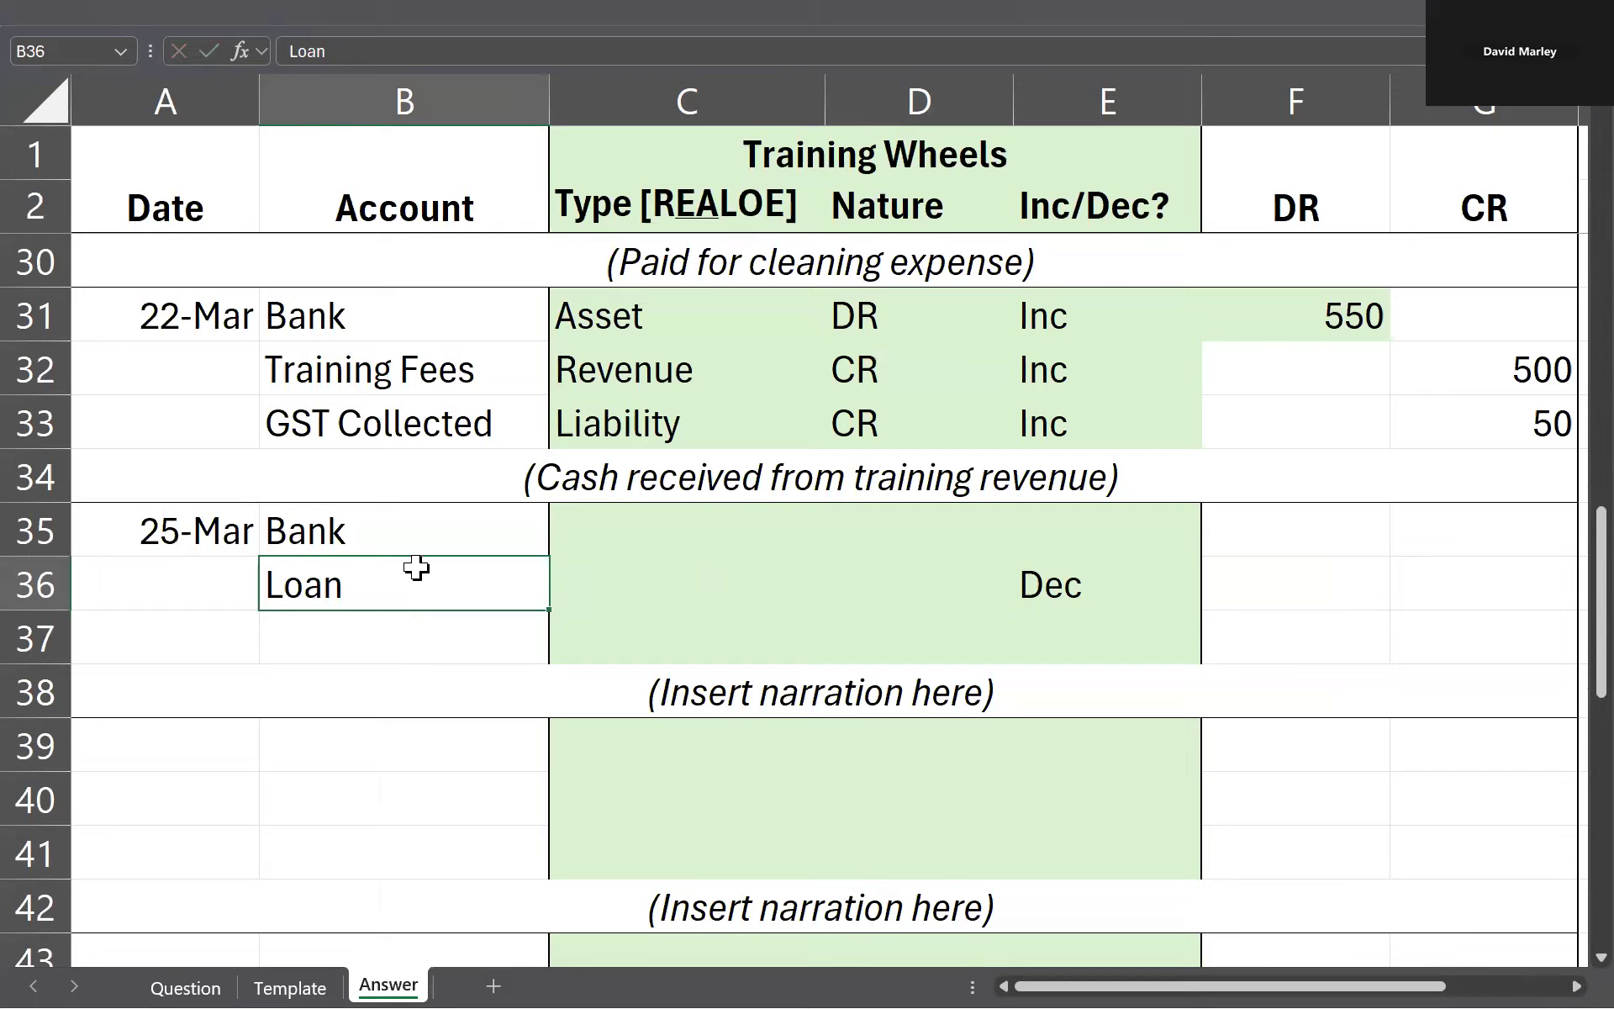
Step: Enter the account types for the 25 March entry: Asset for Bank in C35 and Liability for Loan in C36
key("Up")
key("Right")
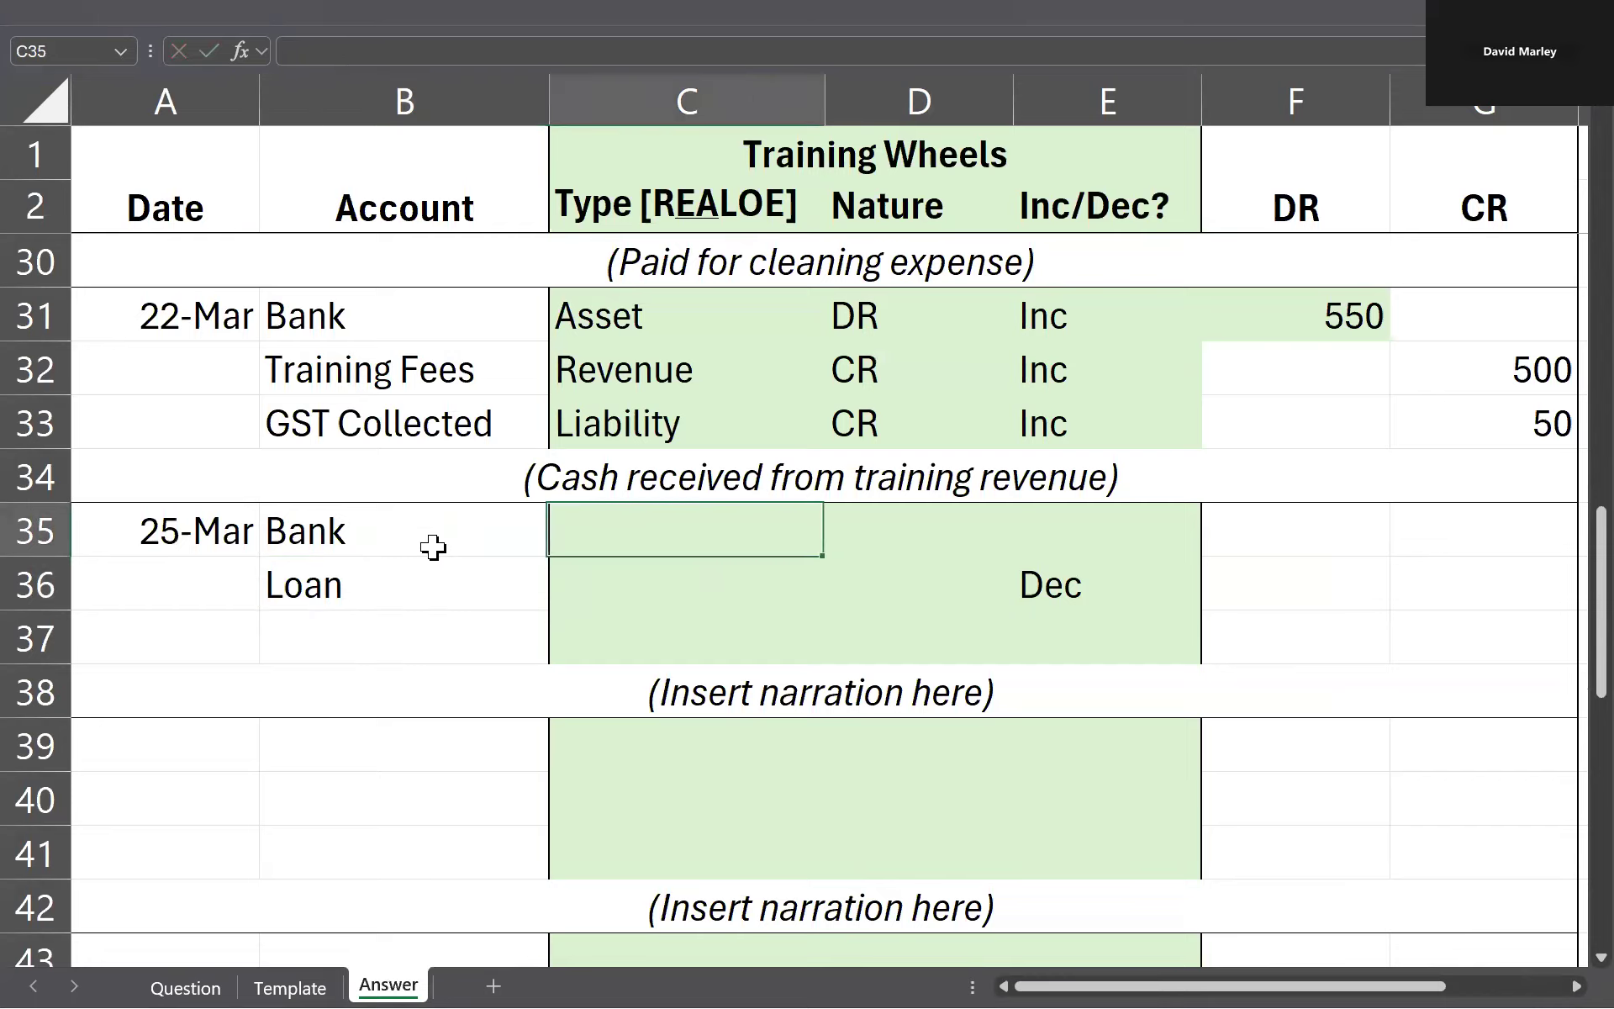
type("Asset")
key("Return")
type("Lia")
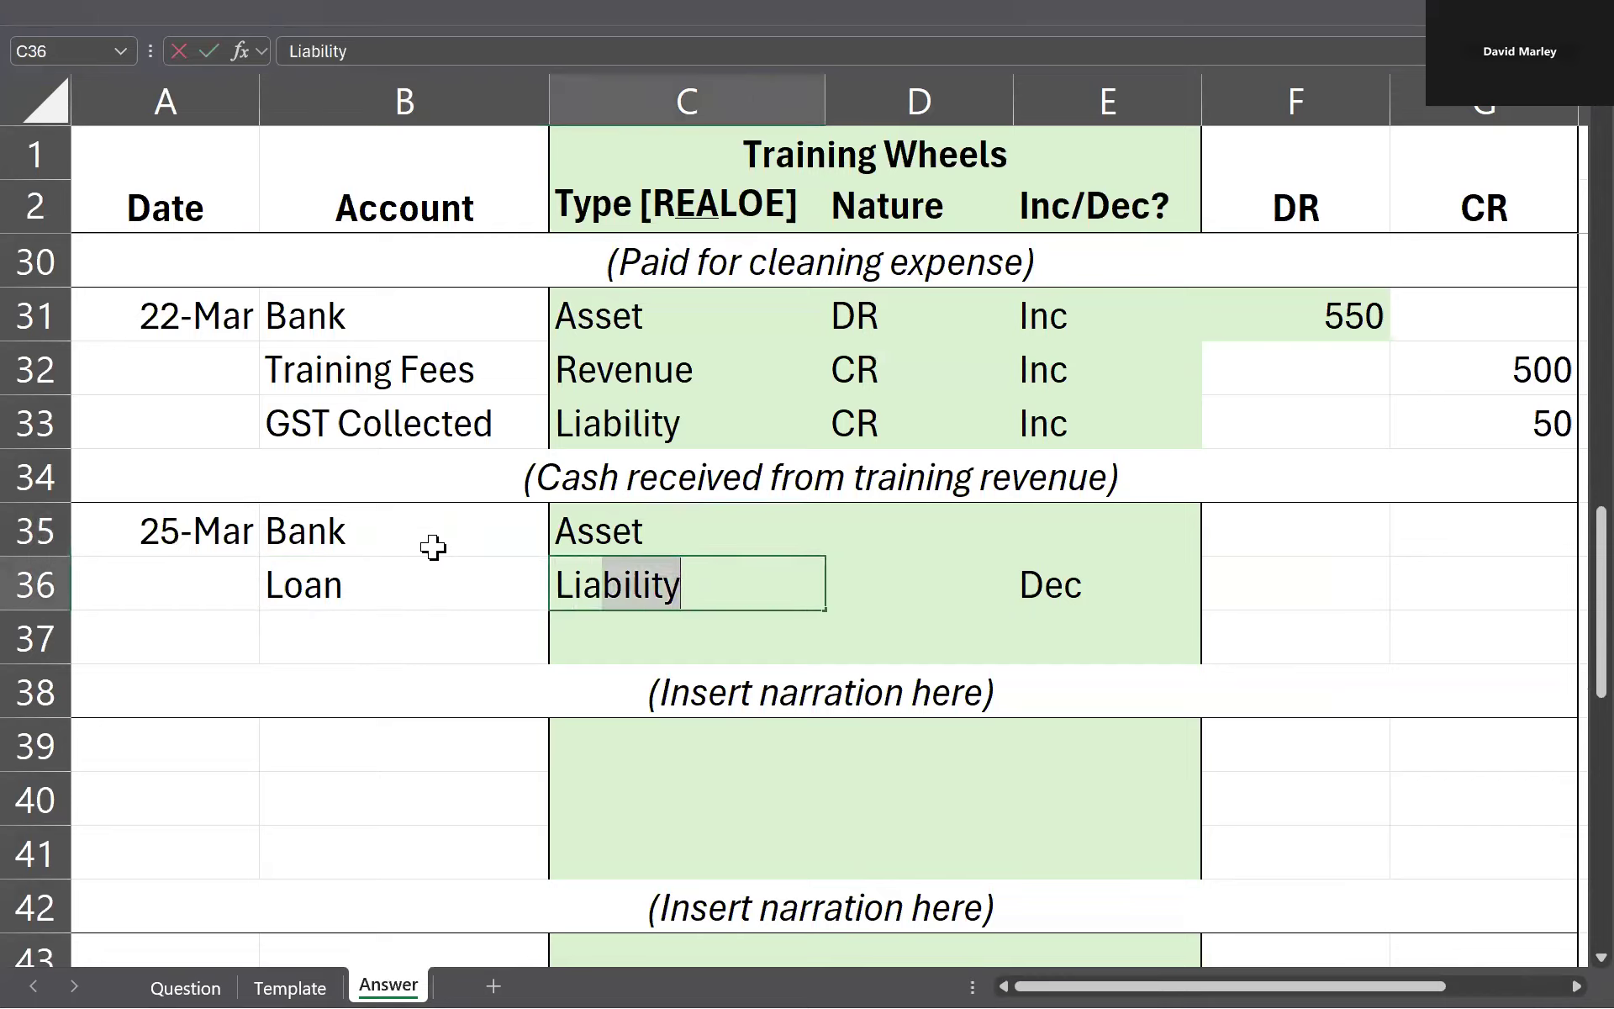
key("Up")
Step: Enter the account natures for the 25 March entry: DR for Bank in D35 and CR for Loan in D36
key("Right")
key("Right")
key("Left")
key("Left")
key("Right")
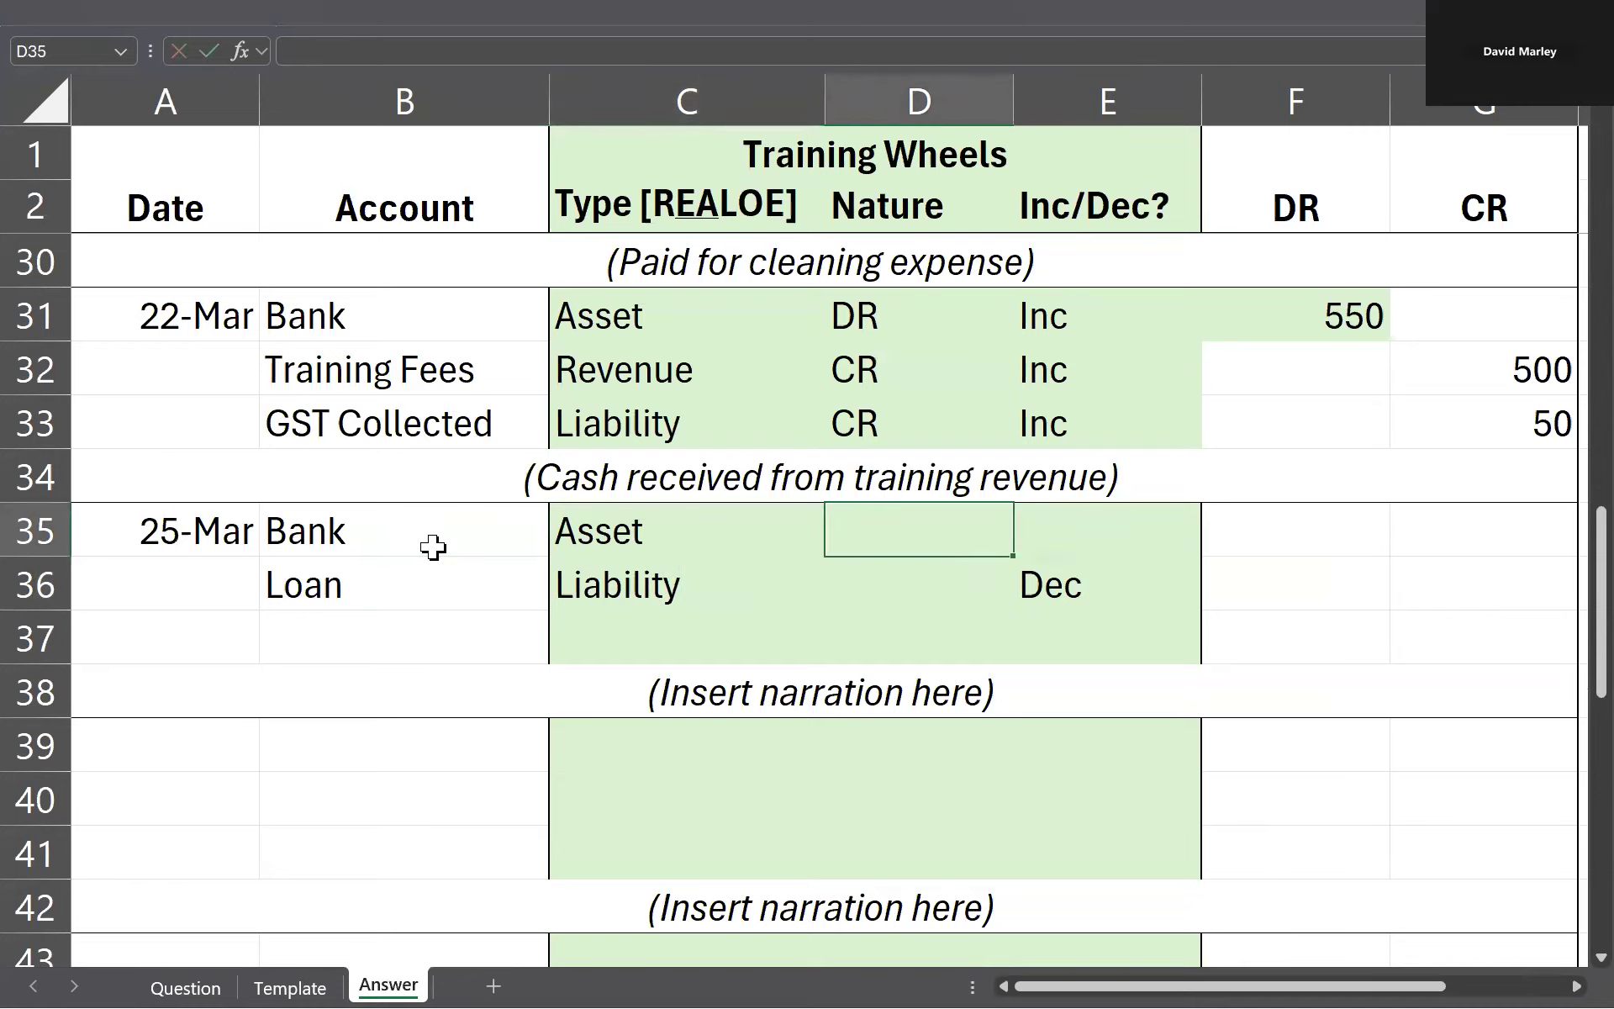
type("DR")
key("Left")
key("Down")
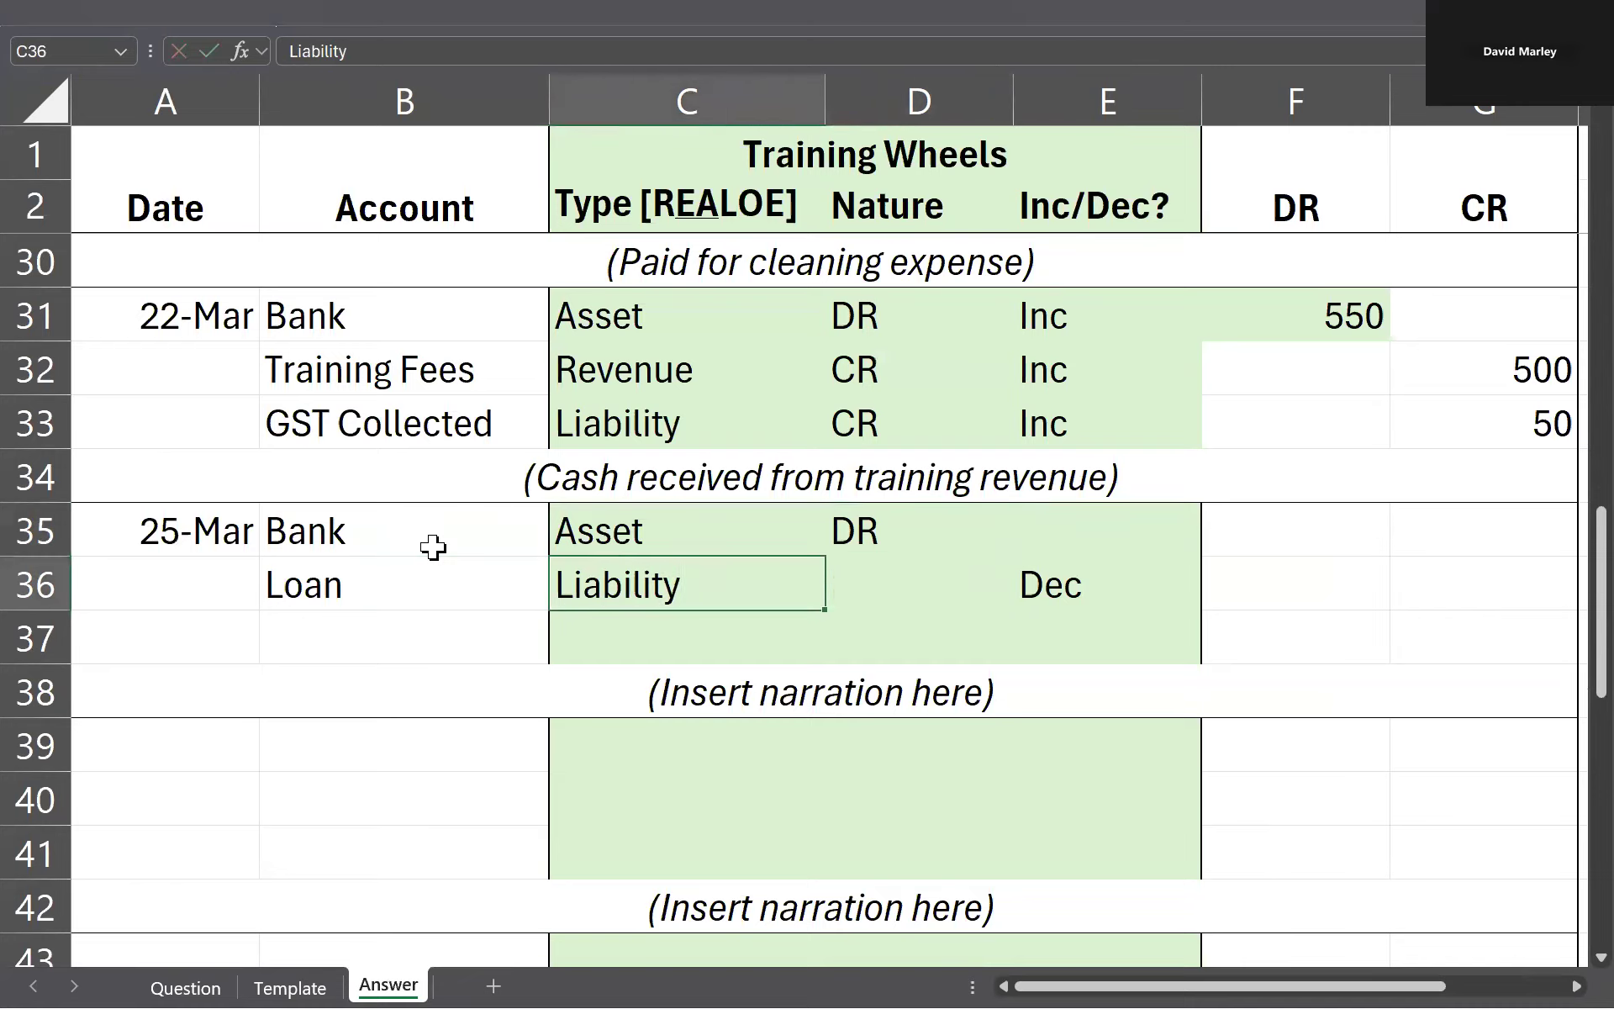
key("Right")
type("CR")
key("Left")
left_click_drag(893, 511, 900, 584)
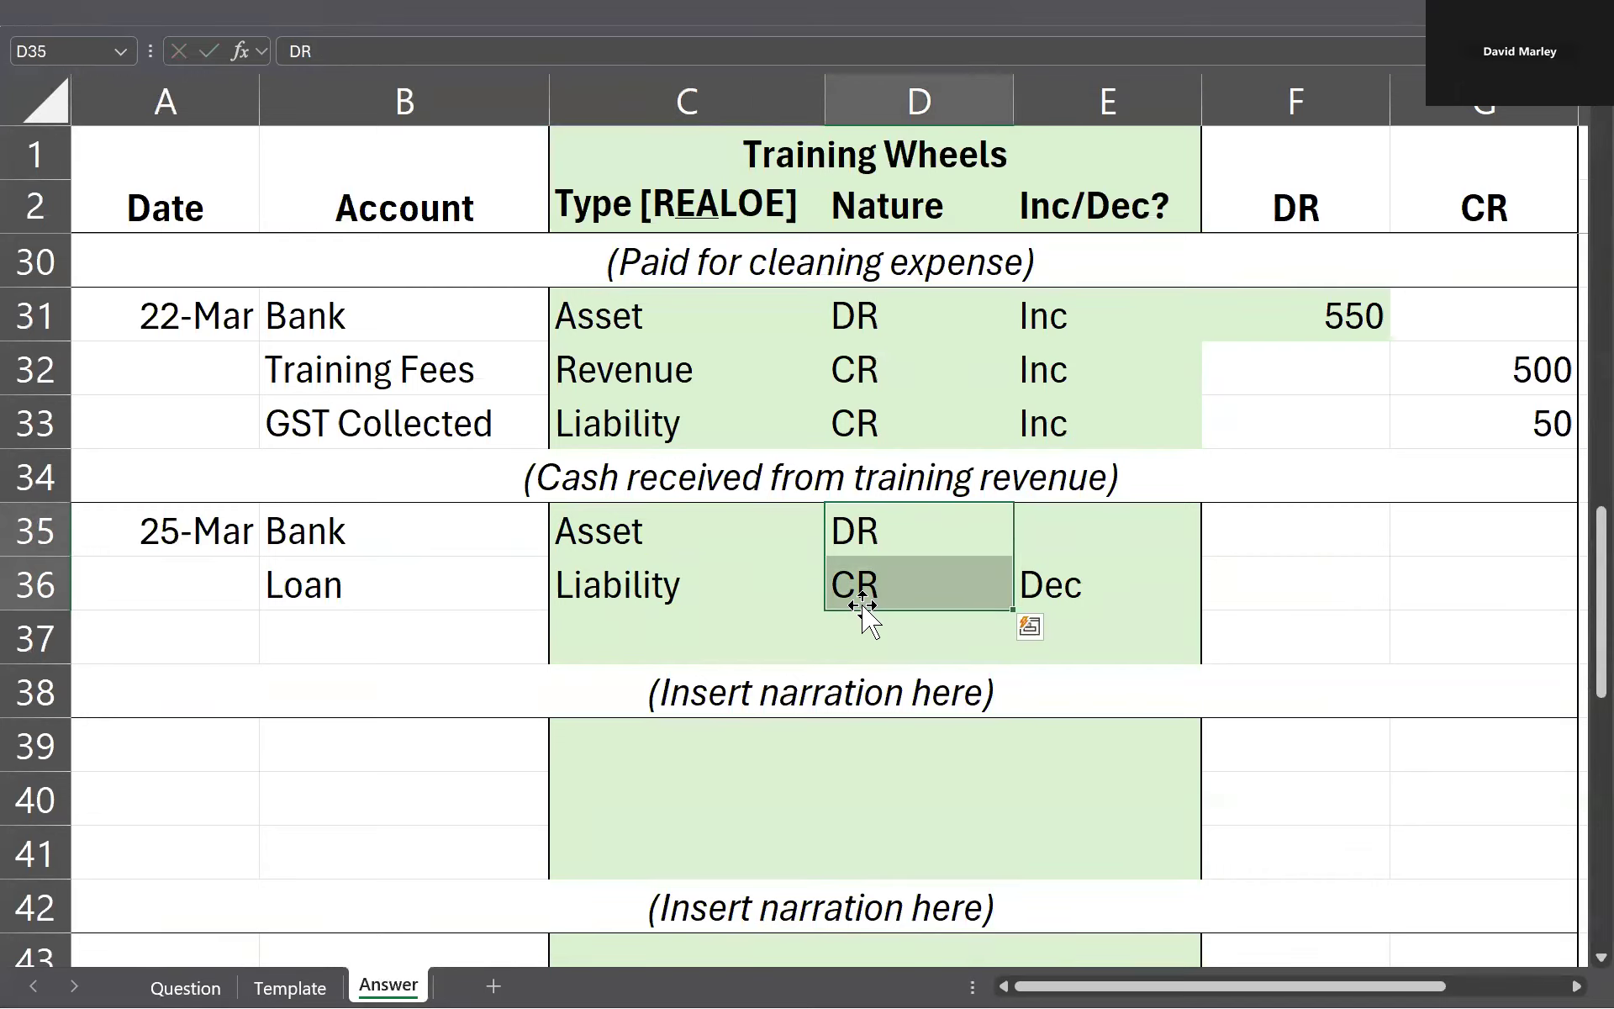
left_click(787, 563)
left_click(908, 515)
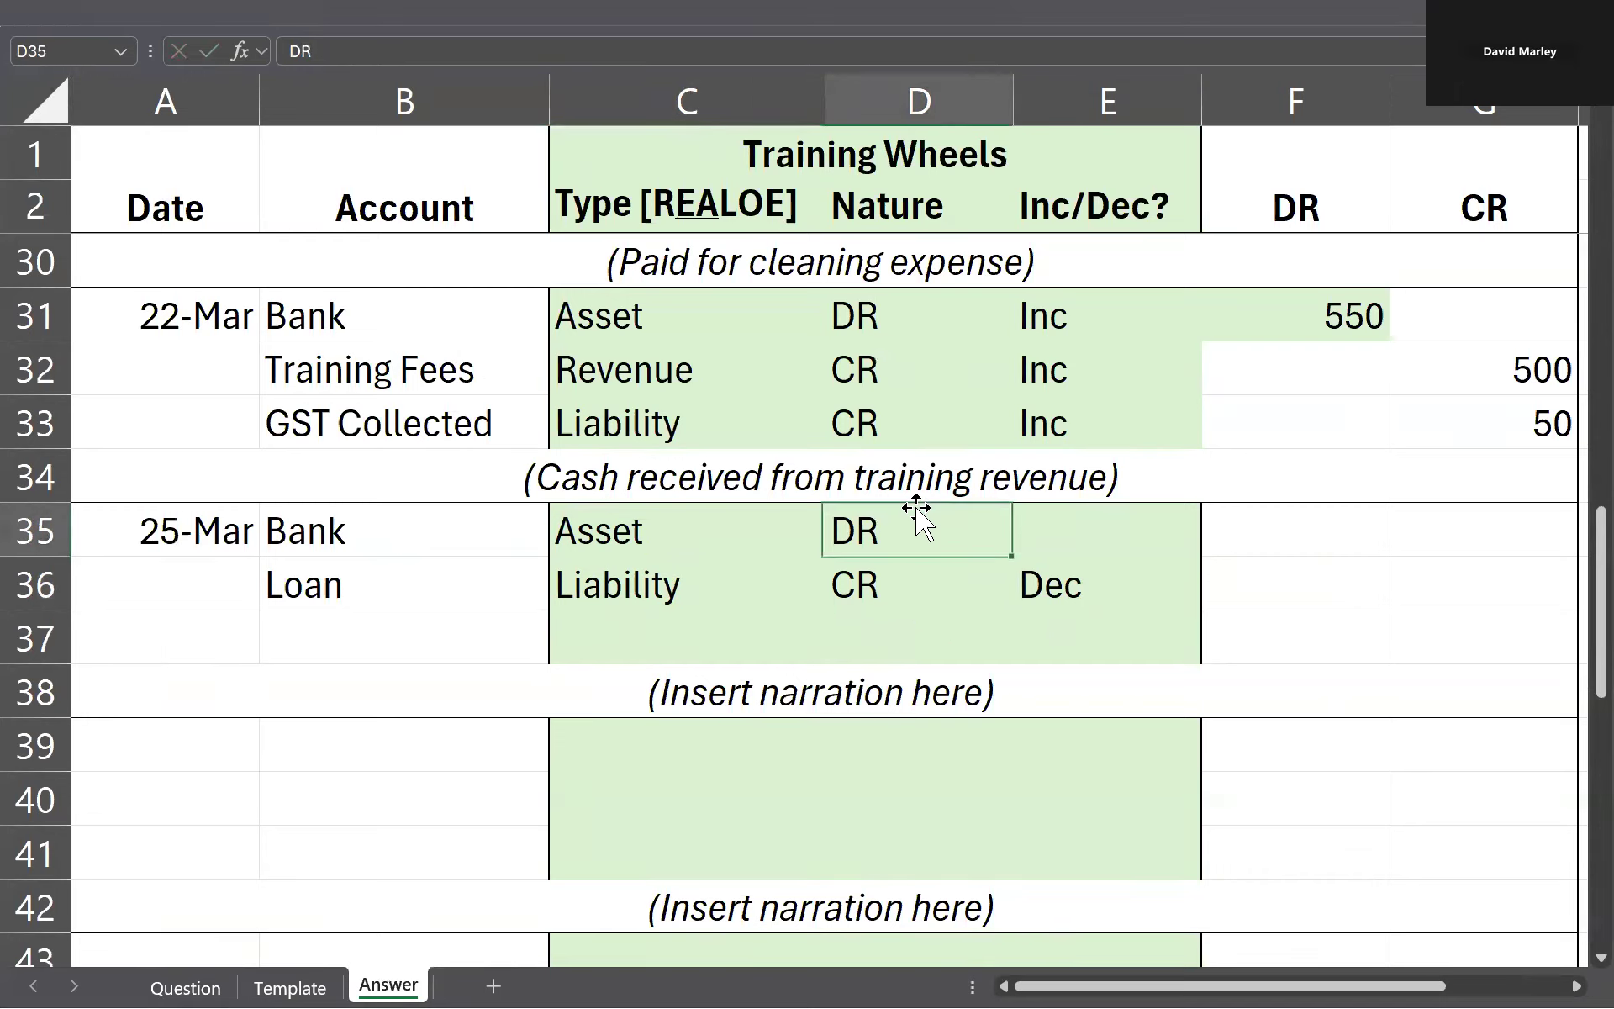
left_click(1122, 498)
Step: Replace the placeholder narration in row 38 with "(Repaid bank loan)"
double_click(980, 692)
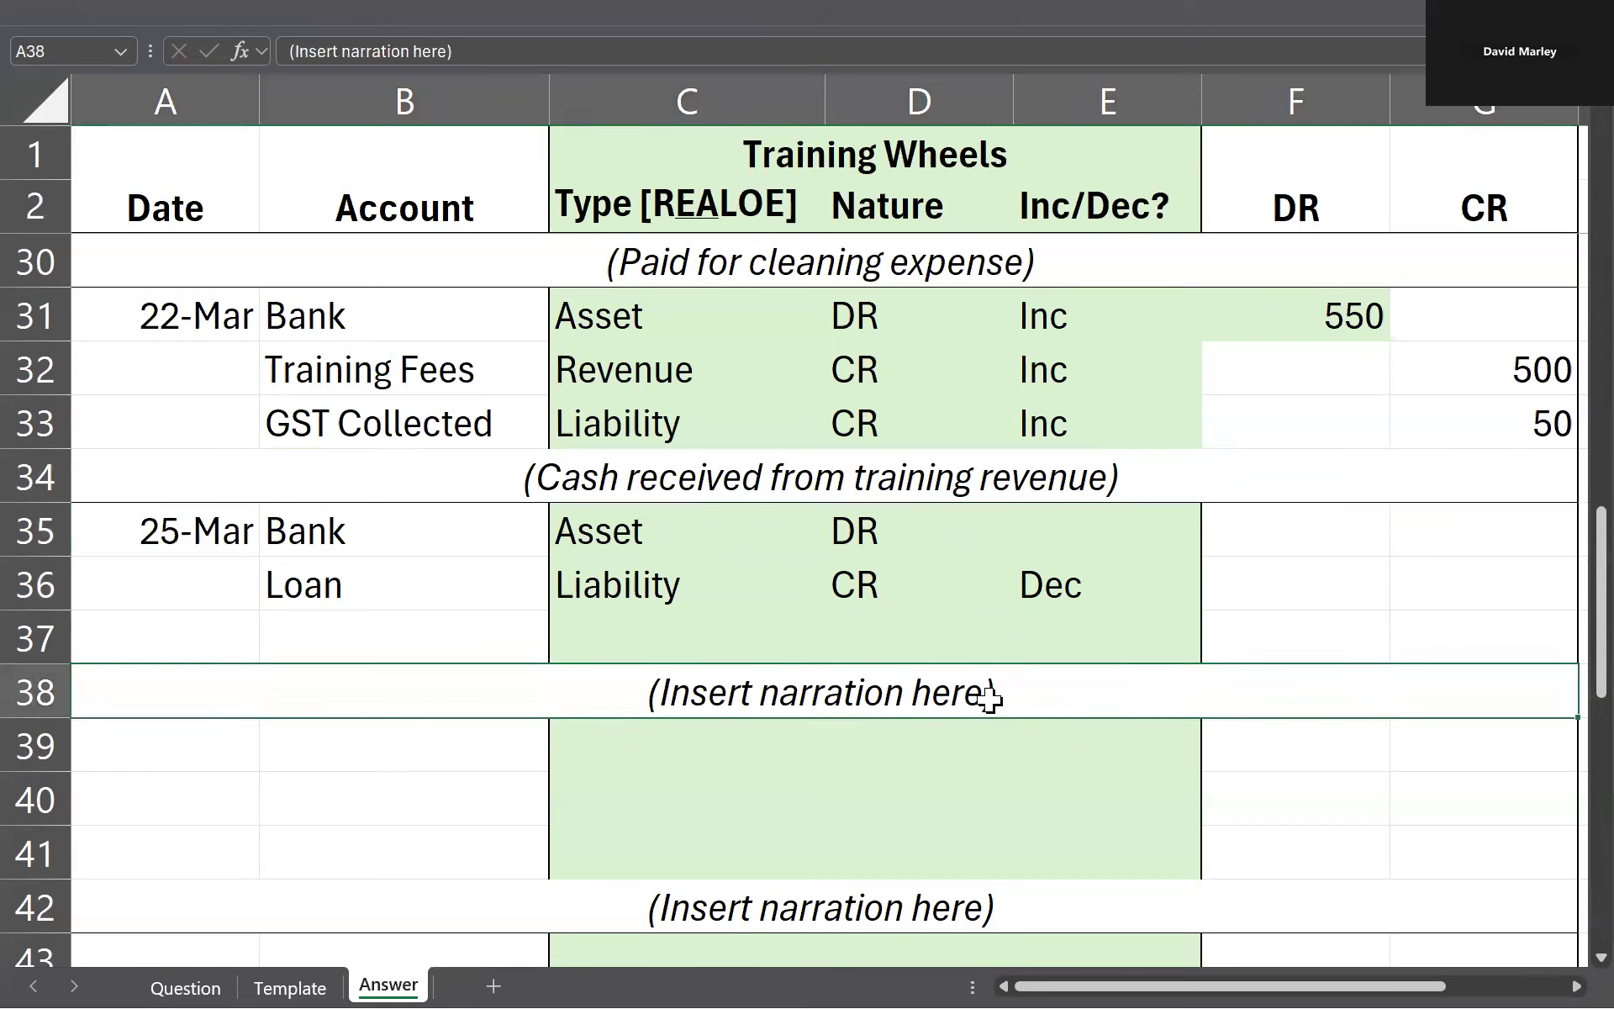
key("ctrl+shift+Left")
key("ctrl+shift+Left")
key("ctrl+shift+Left")
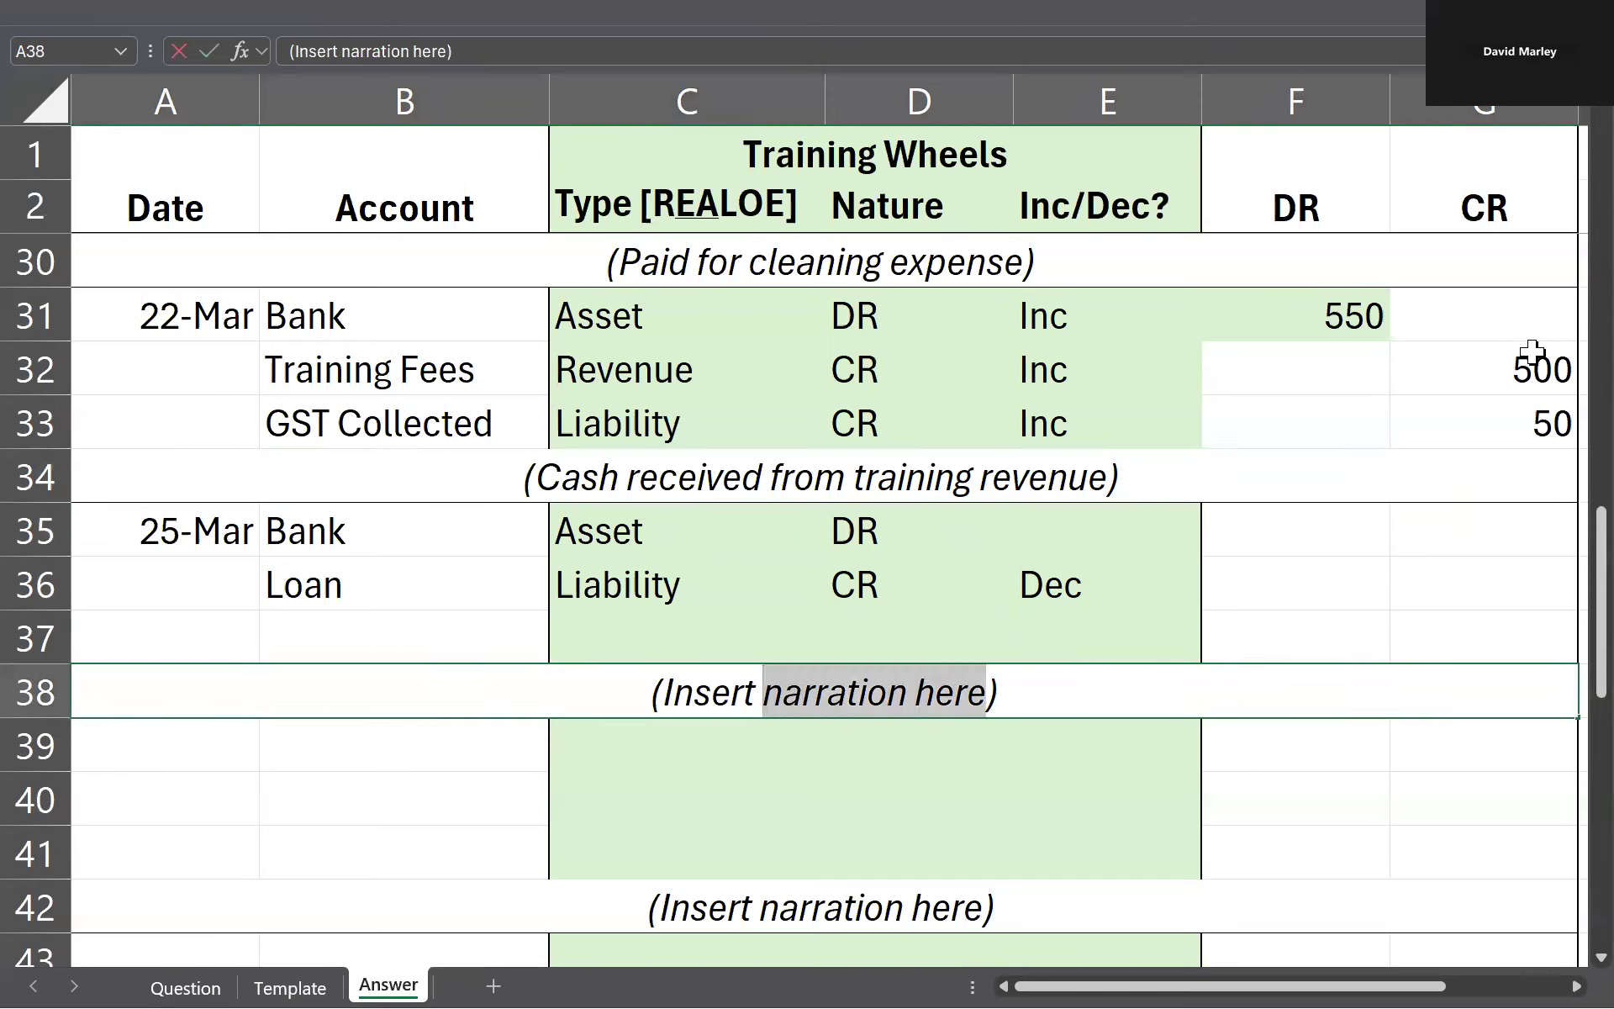
type("Repaid bank loan")
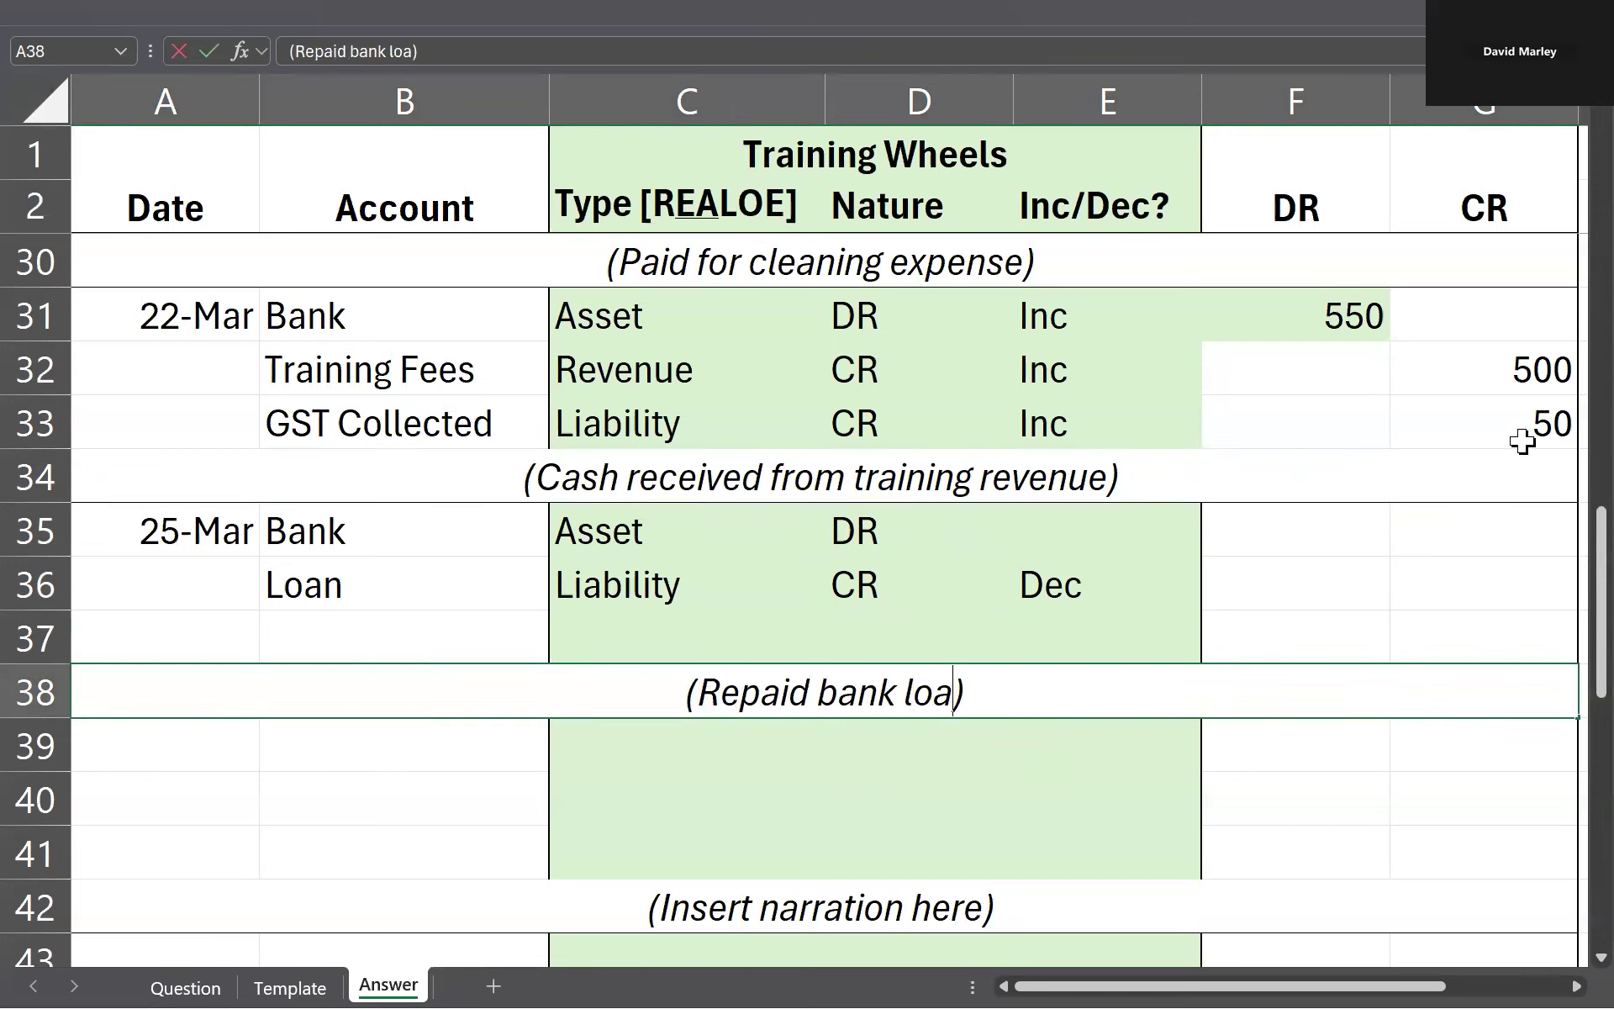
key("Return")
Step: Enter Dec as the increase/decrease for Bank in E35 and compare it with the Loan row
key("Up")
key("Up")
key("Up")
key("Up")
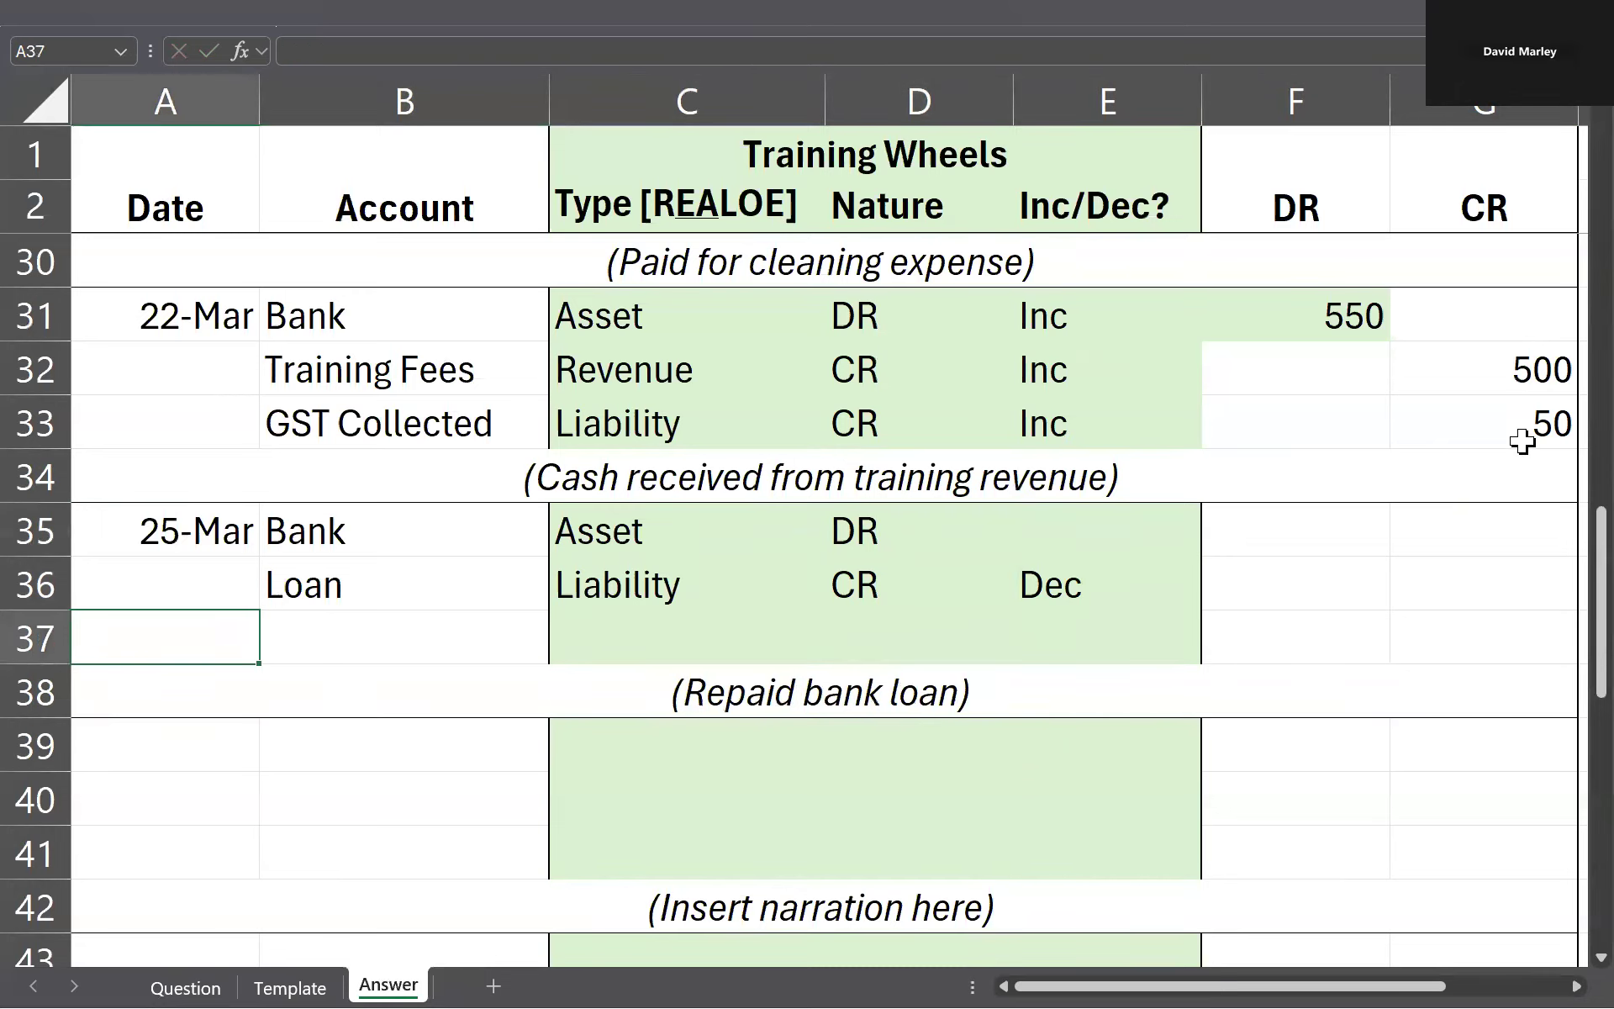
key("Right")
key("Right")
key("Right")
key("Right")
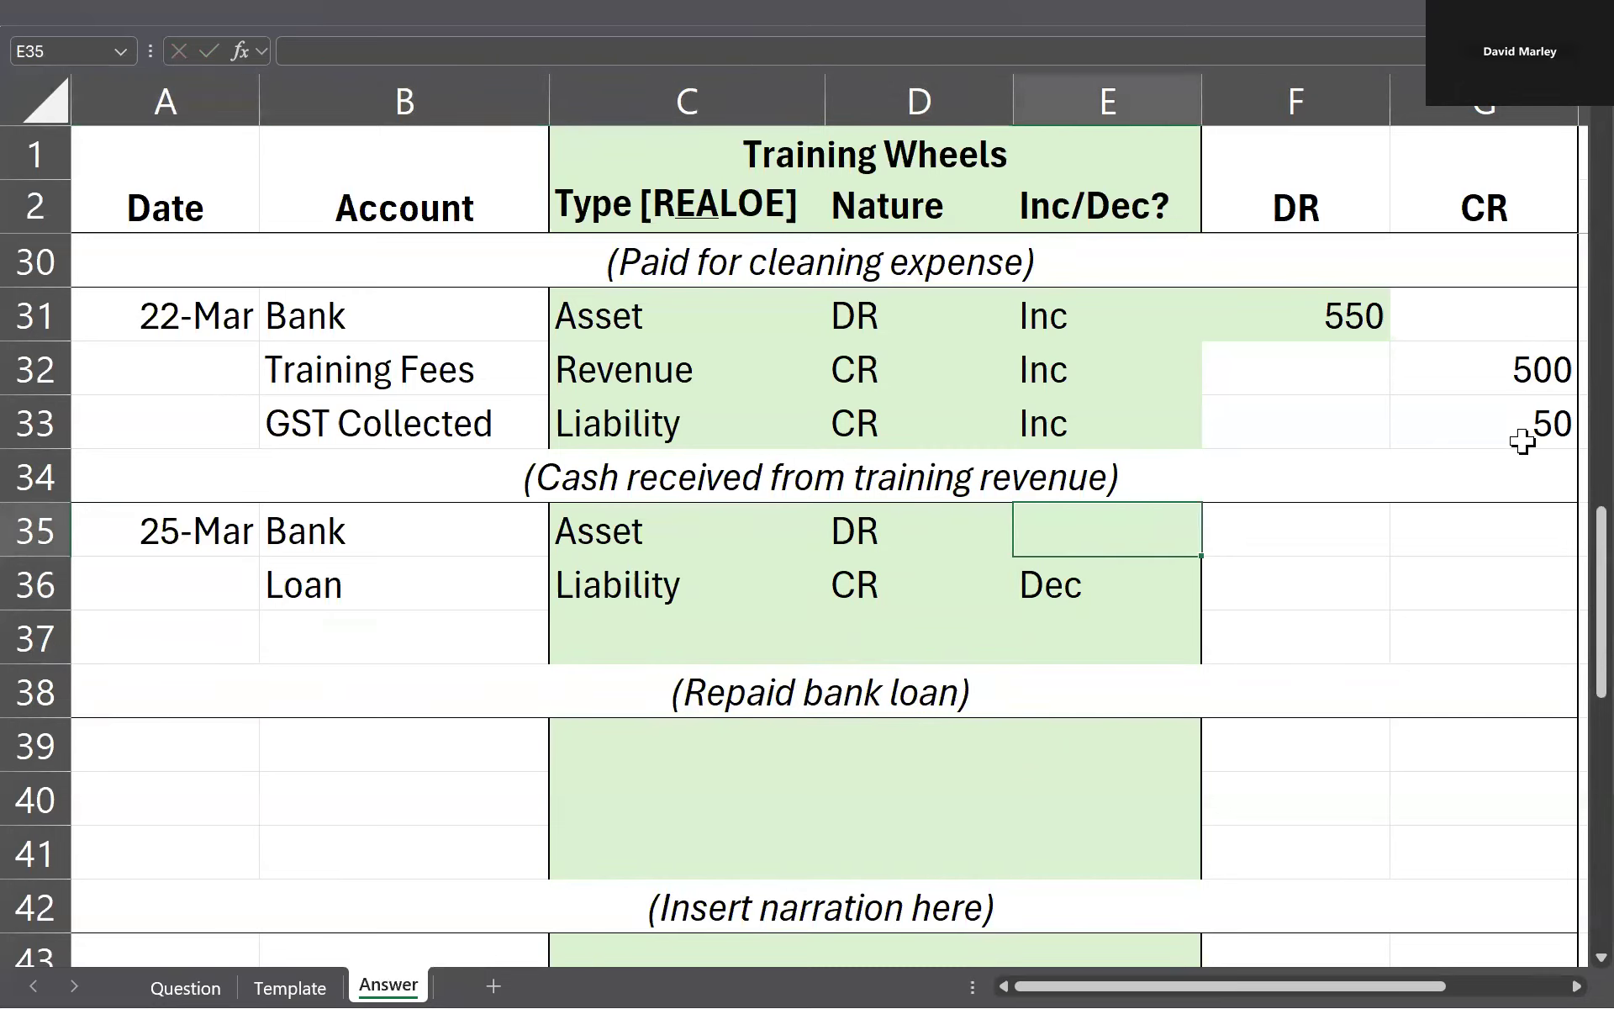
type("Dec")
key("Return")
key("Up")
key("Left")
key("Right")
key("shift+Down")
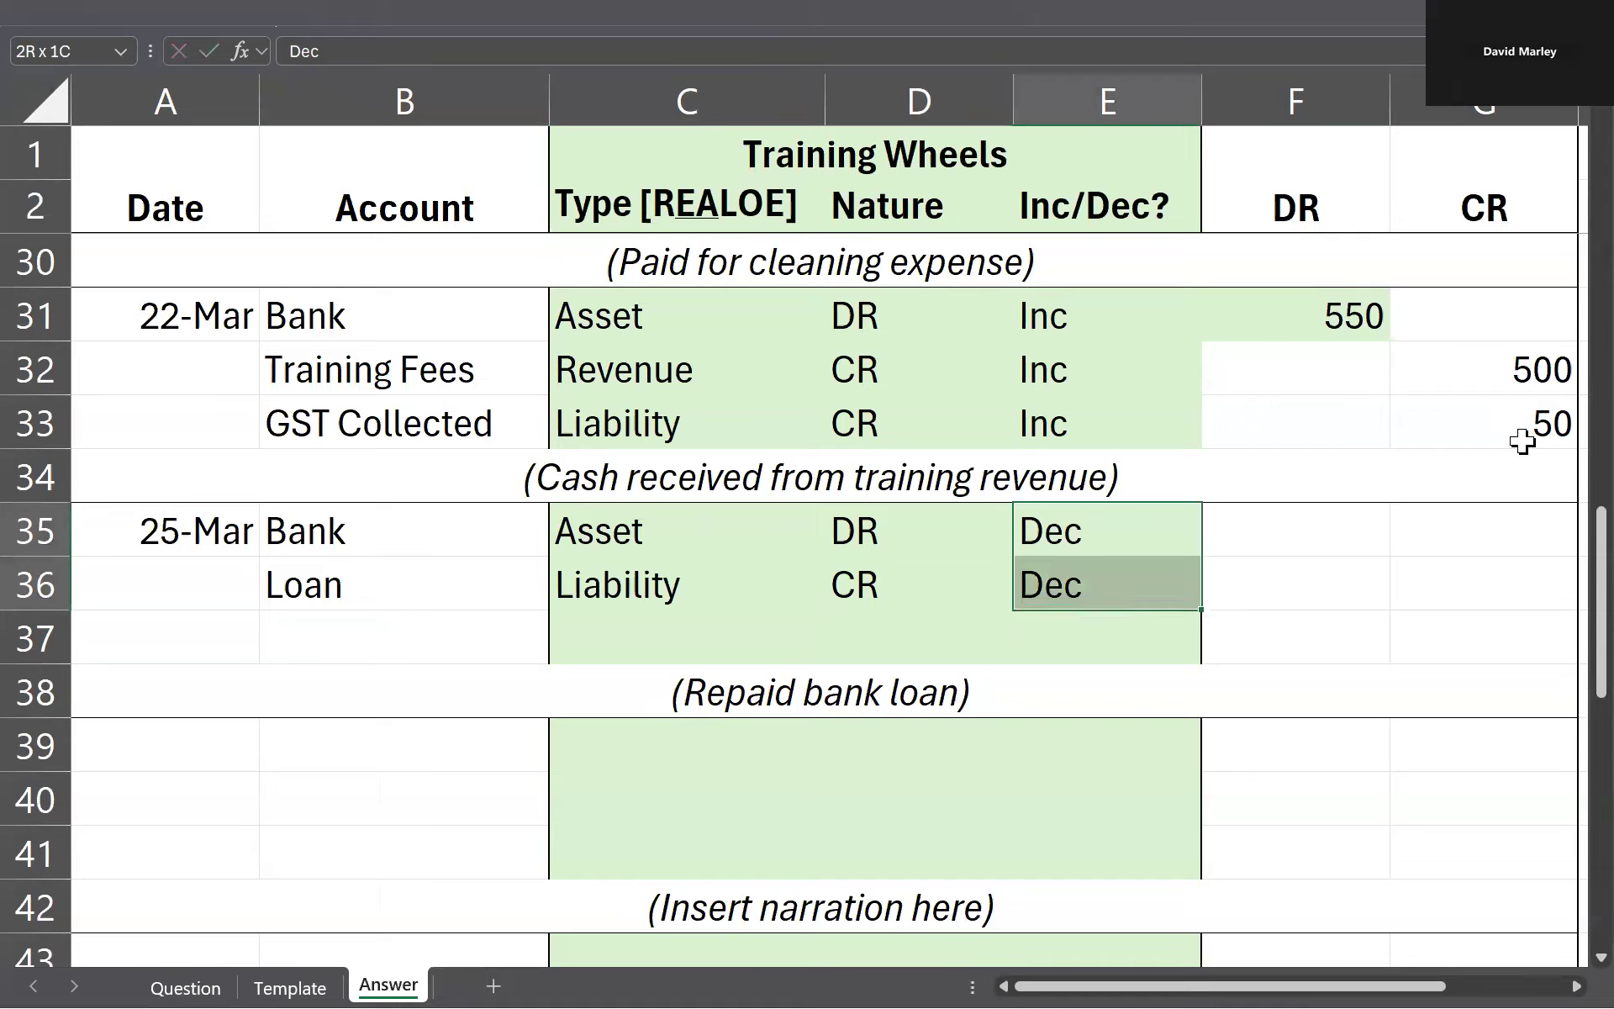
key("Left")
key("Right")
key("Left")
Step: Mark the amount positions with an x: Bank's credit in G35 and Loan's debit in F36
key("Right")
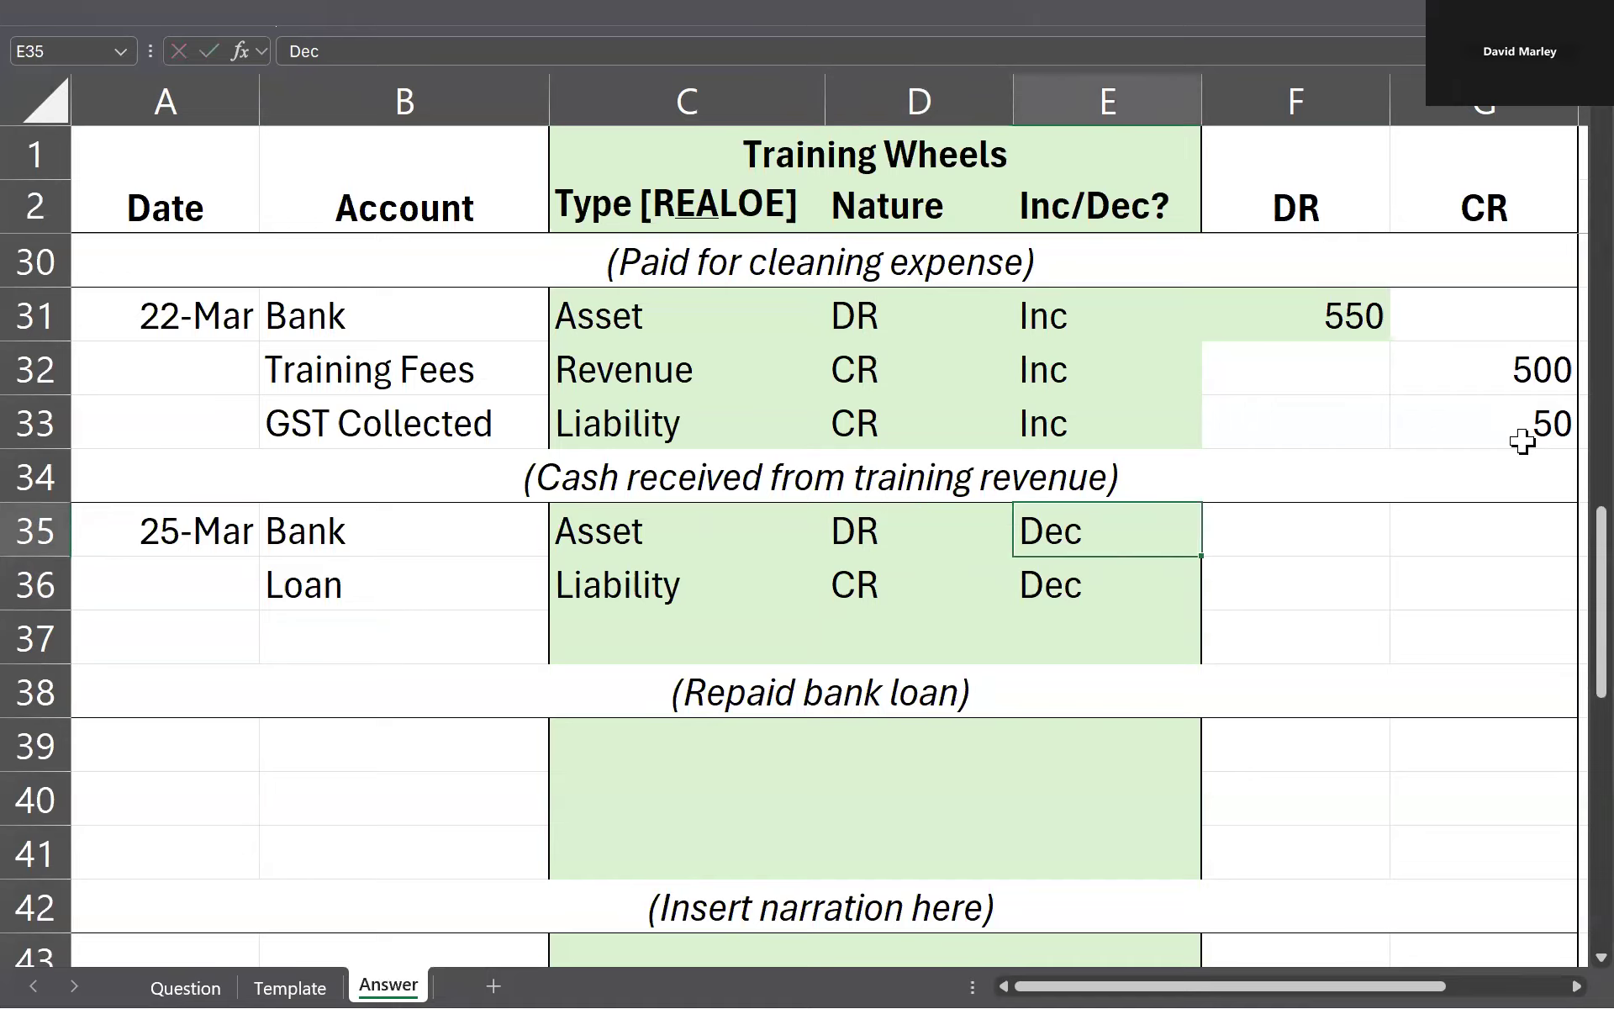
key("Right")
key("Right")
type("x")
key("Left")
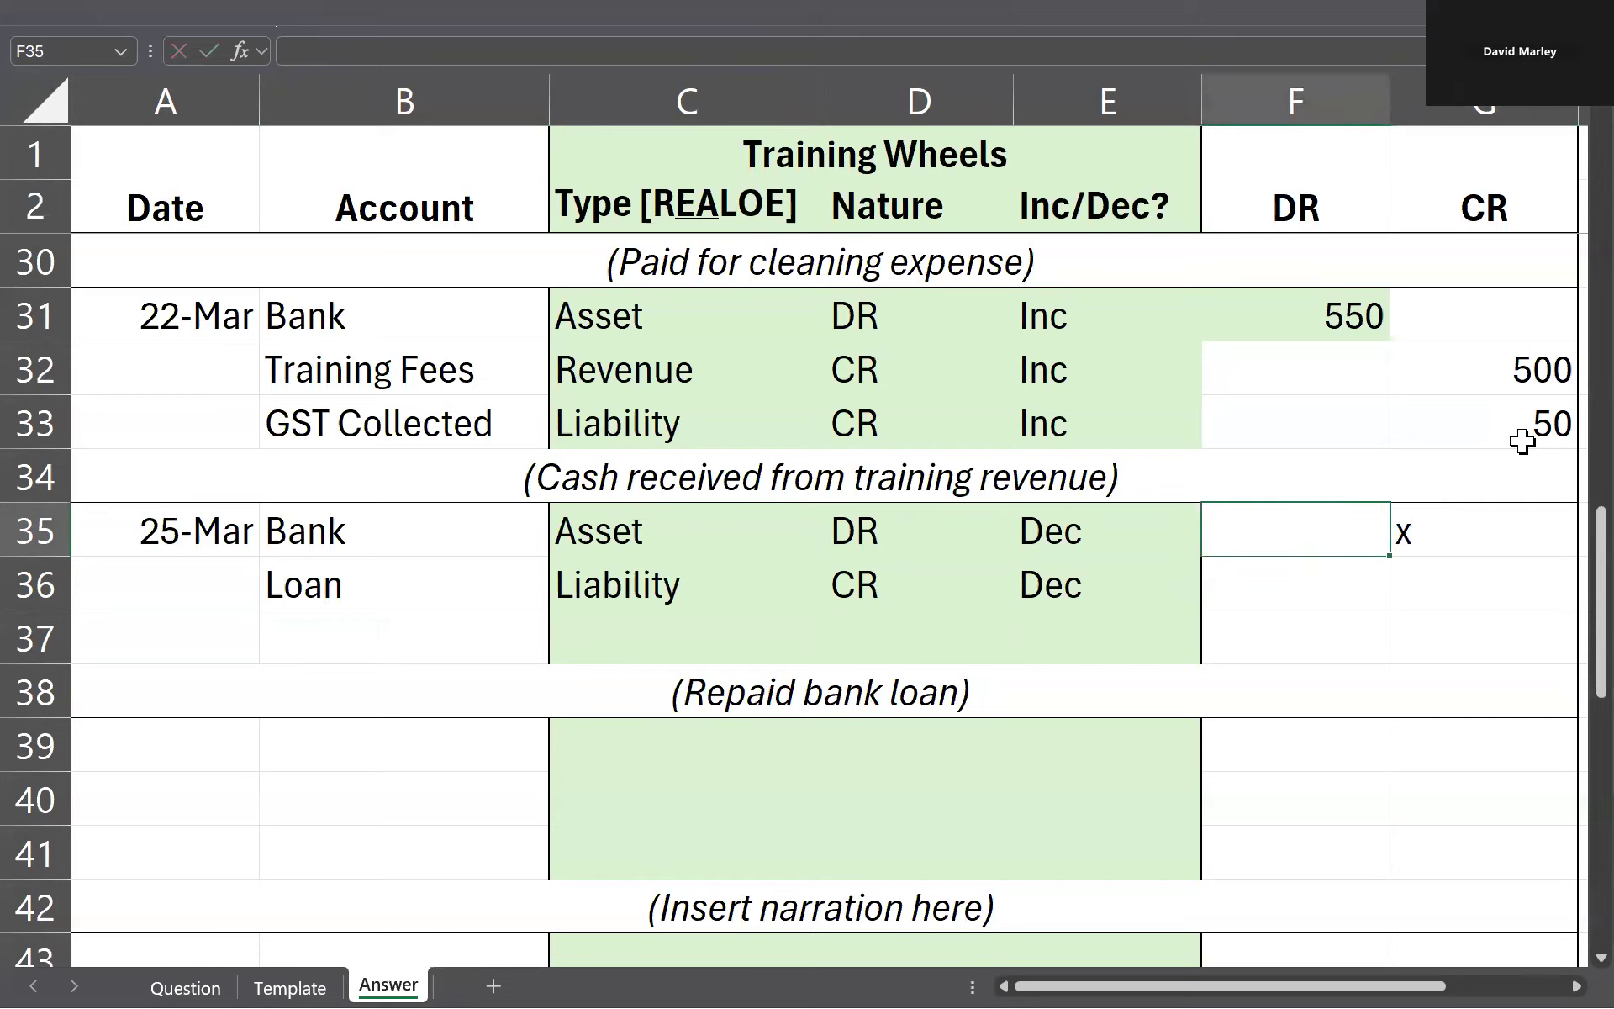
key("Left")
key("Down")
key("Right")
type("x")
key("Left")
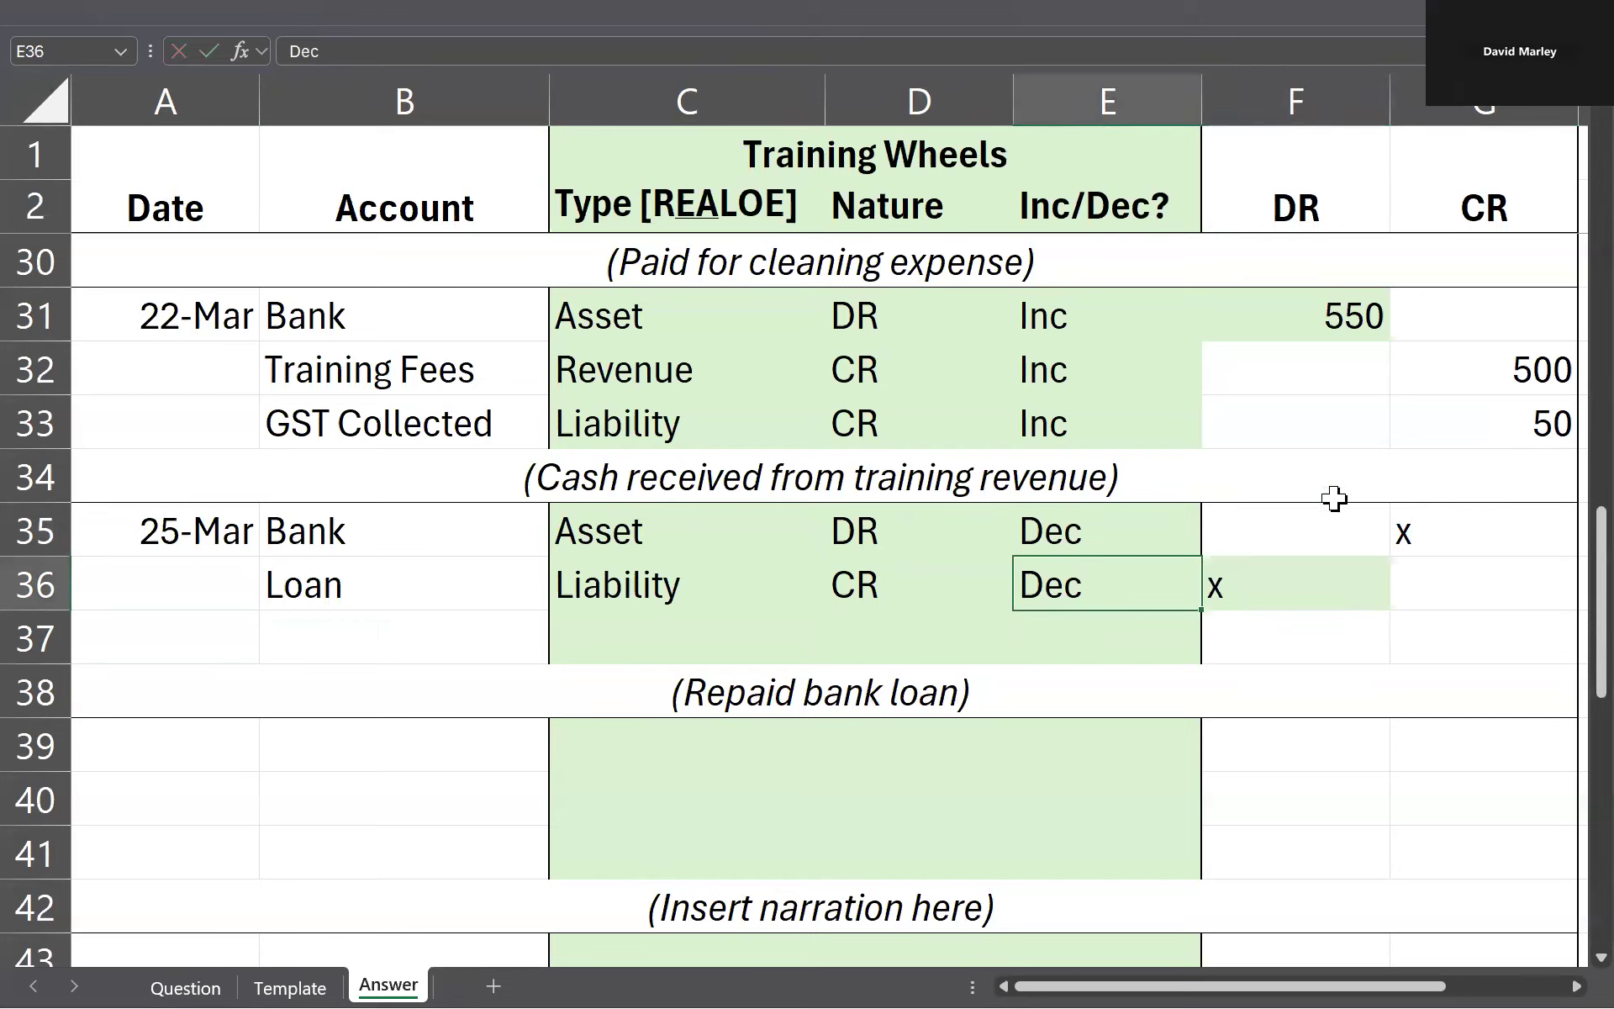
left_click(1443, 537)
Step: Look up the loan repayment amount on the Question sheet and enter 500 as the Loan debit in F36
left_click(1270, 568)
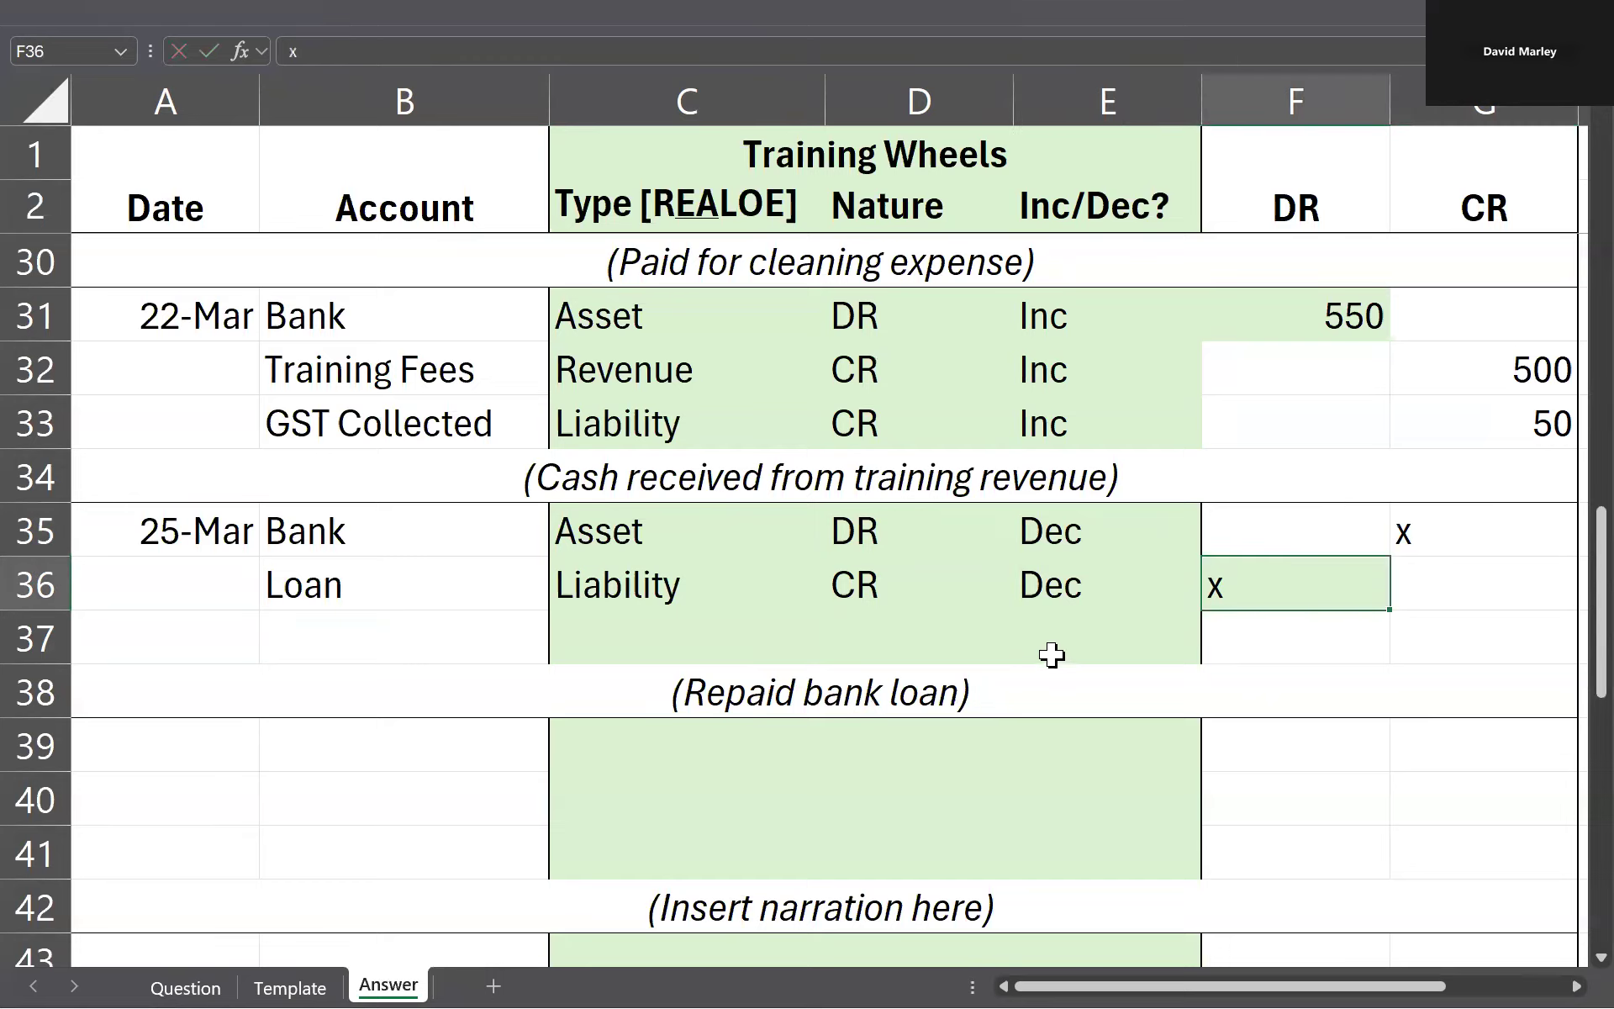
key("ctrl+Page_Up")
key("ctrl+Page_Up")
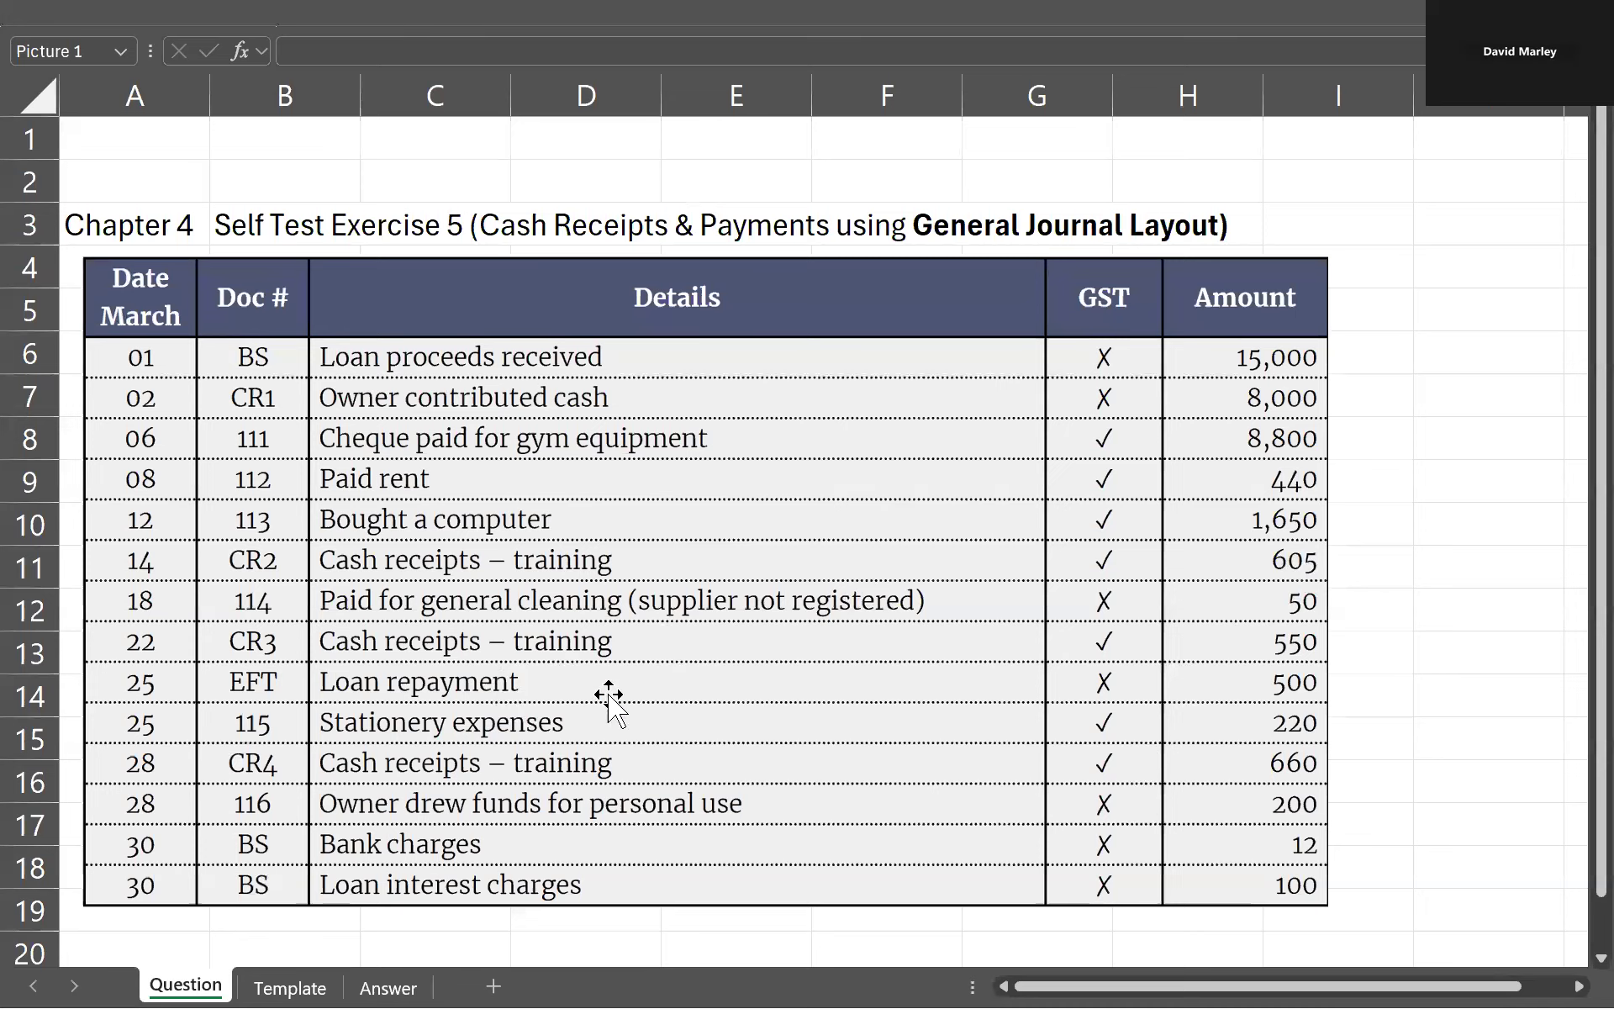
key("ctrl+Page_Down")
key("ctrl+Page_Down")
type("500")
key("Return")
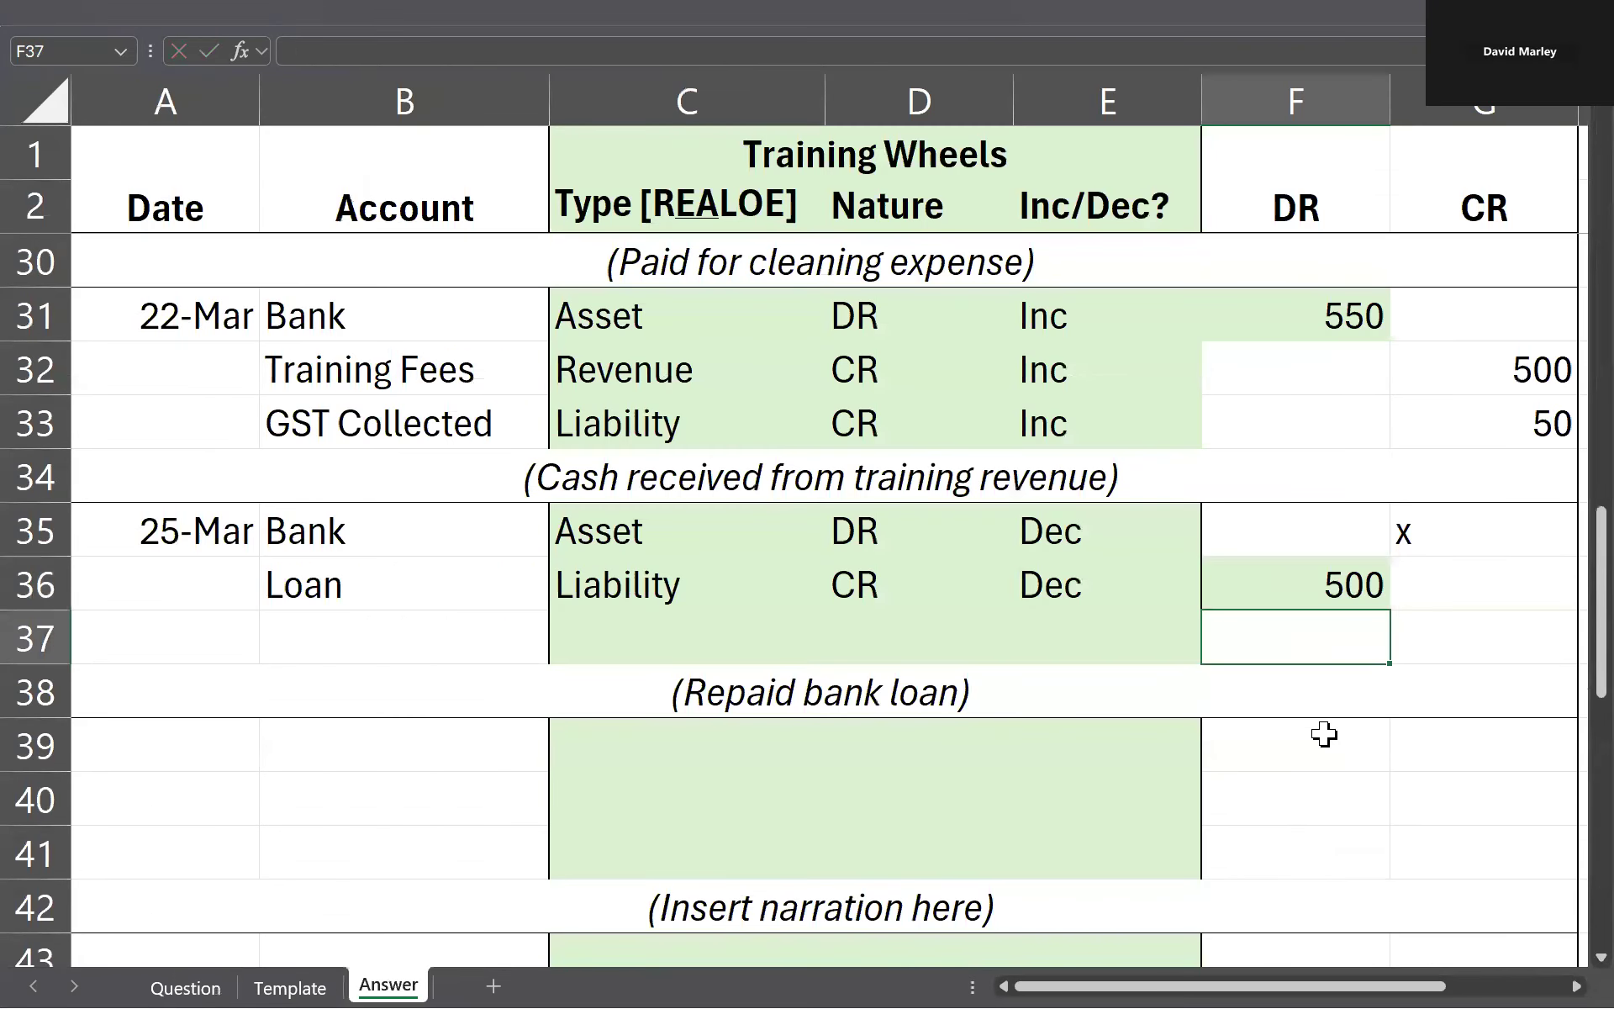
Step: Enter 500 as the Bank credit in G35 for the 25 March loan repayment
key("Up")
key("Up")
key("Right")
type("500")
key("Return")
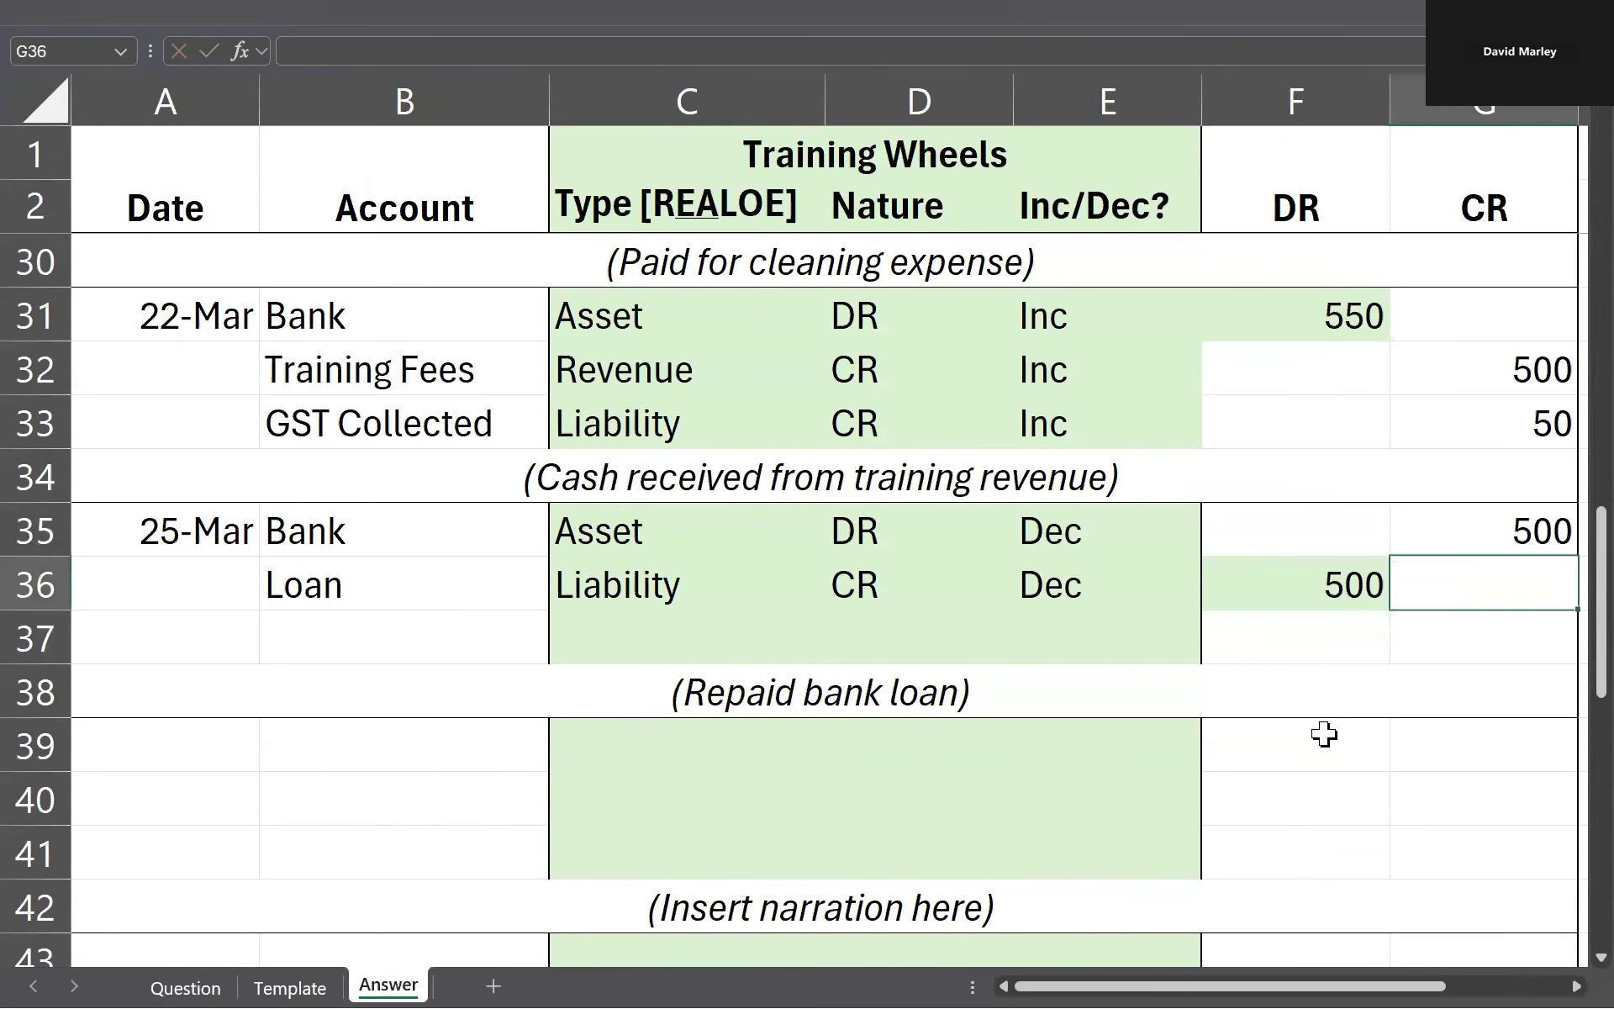
key("Left")
key("Left")
key("Left")
key("Left")
key("Left")
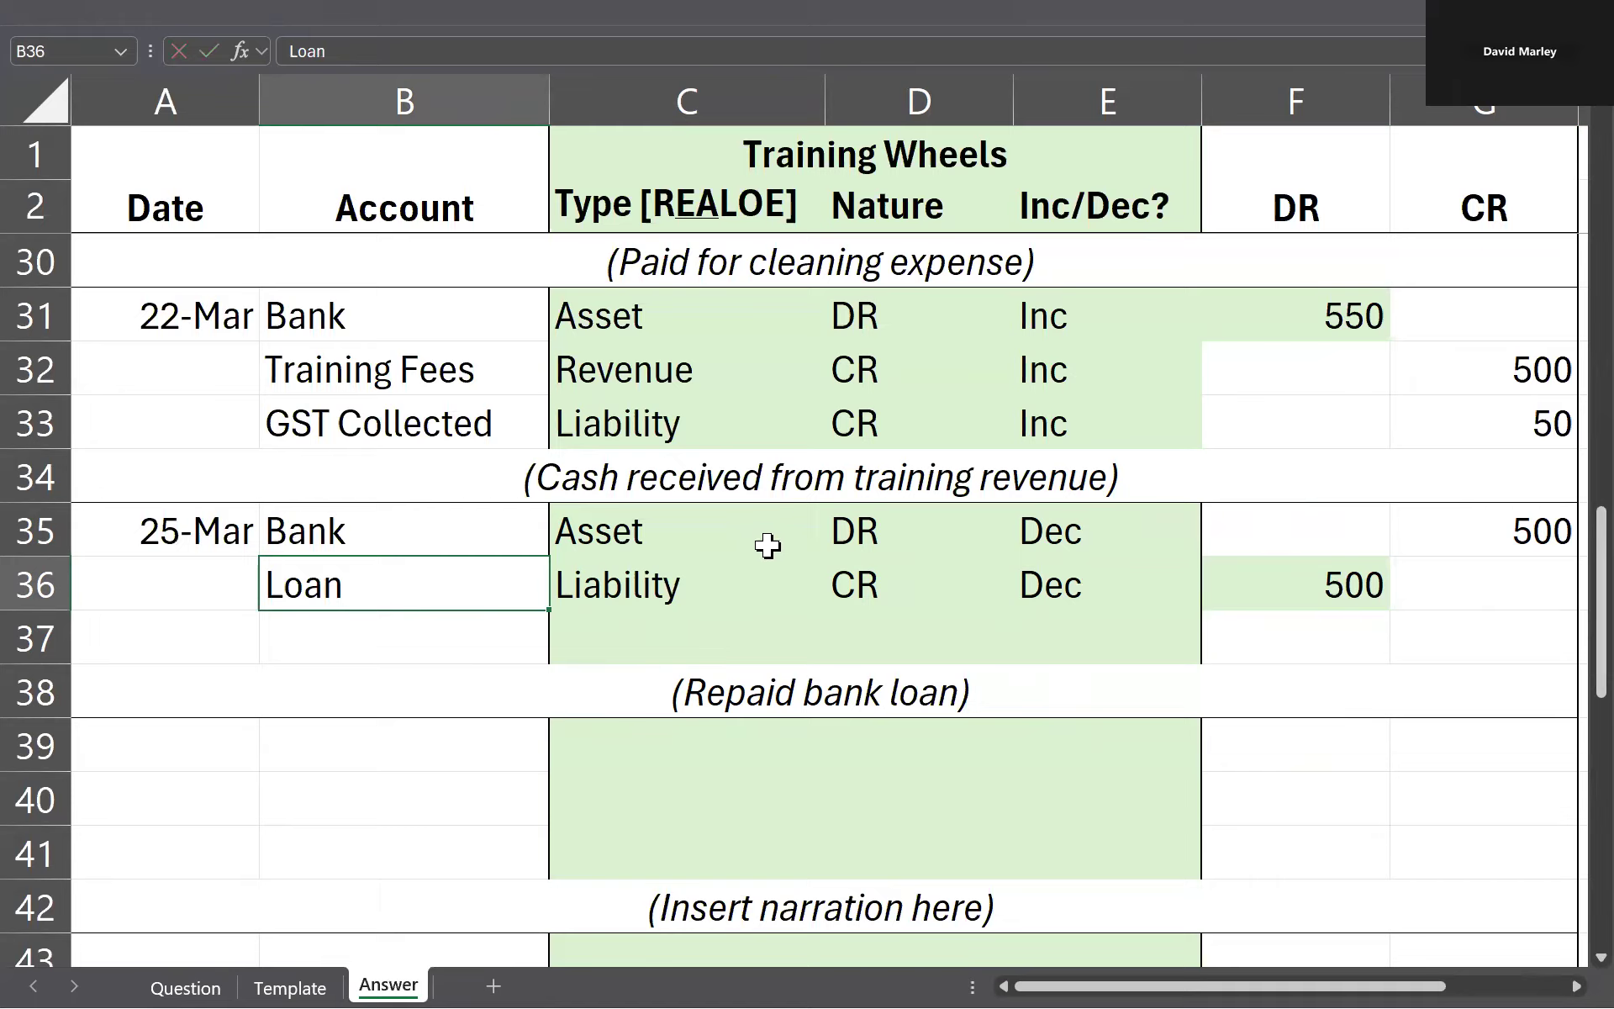
Step: Try splitting the 25 March loan repayment debit into 400 for Loan in F36 and 100 in F37
left_click(1282, 589)
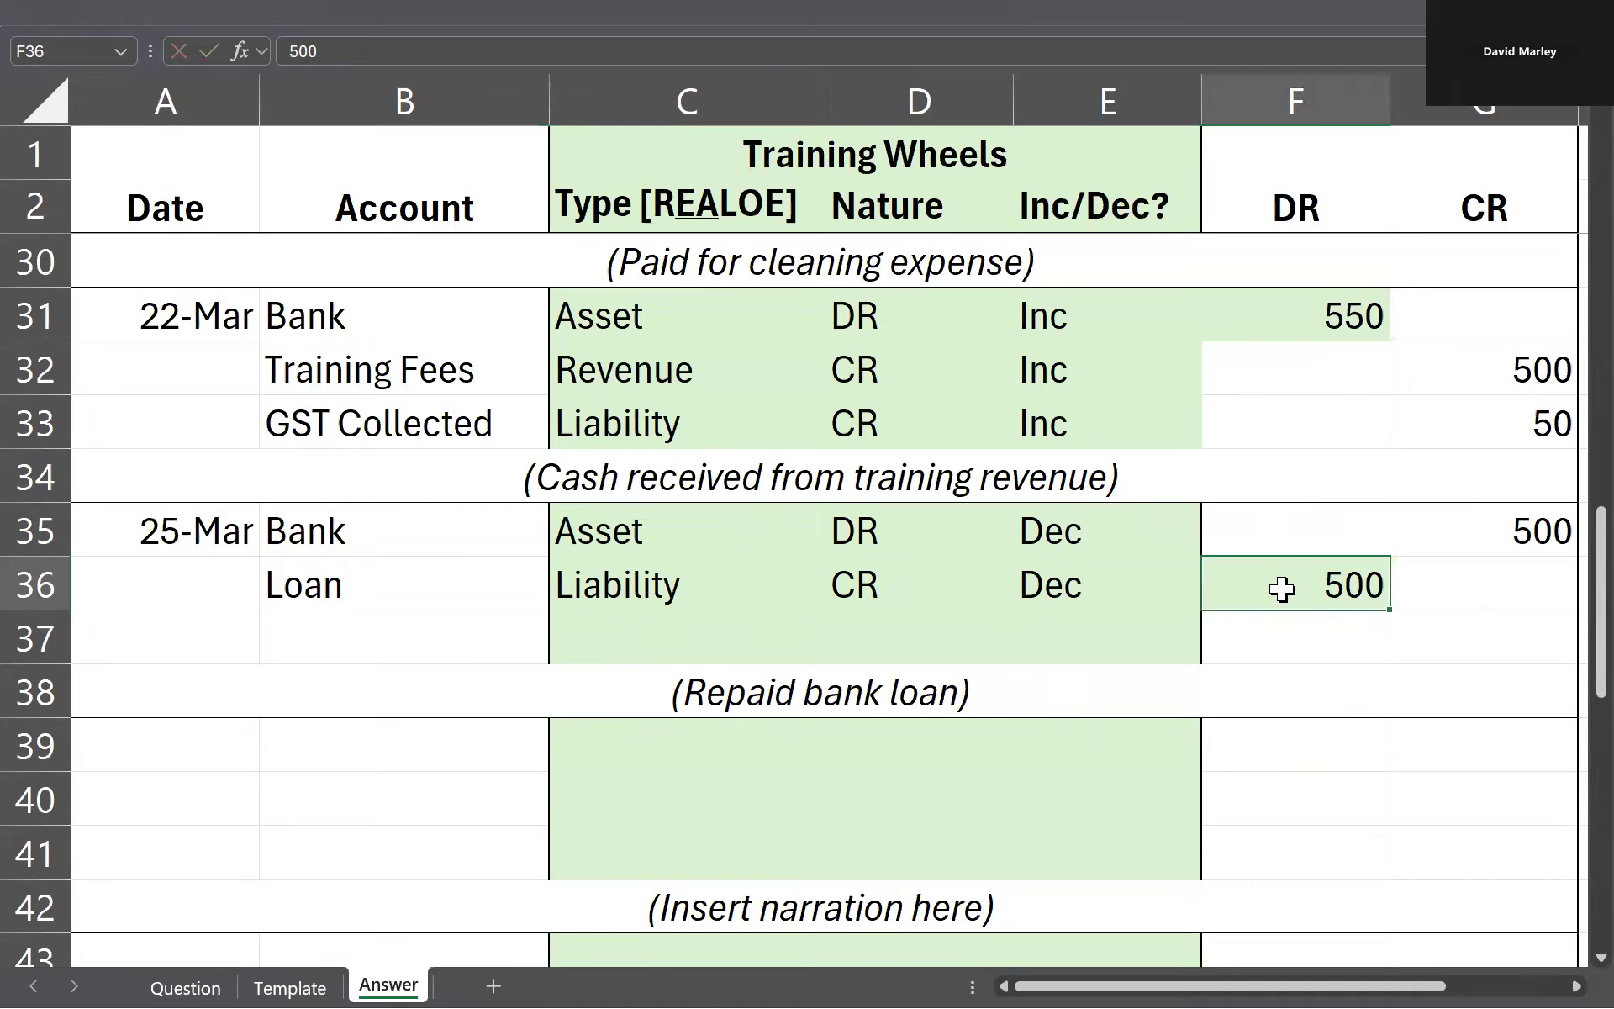
type("400")
key("Return")
key("Up")
key("Down")
type("100")
Step: Try adding an Interest account in row 37 with type Expense, nature DR and movement Inc
key("Left")
key("Left")
key("Left")
key("Left")
type("I")
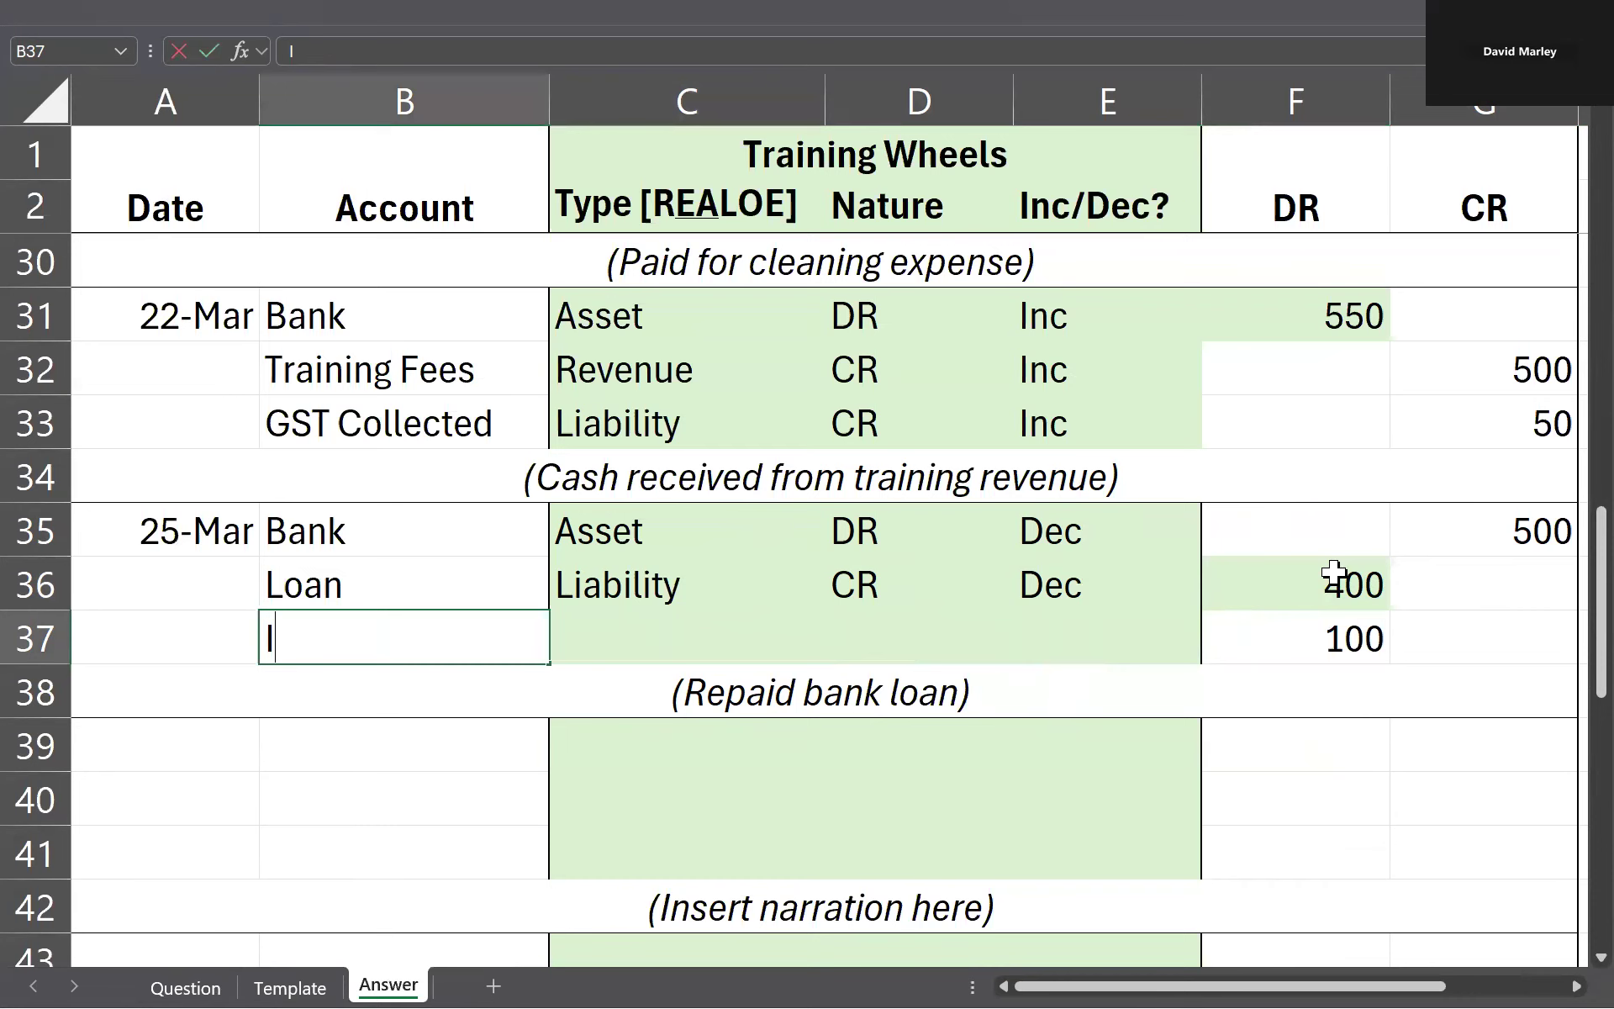
type("nterest")
key("Tab")
key("Tab")
type("DR")
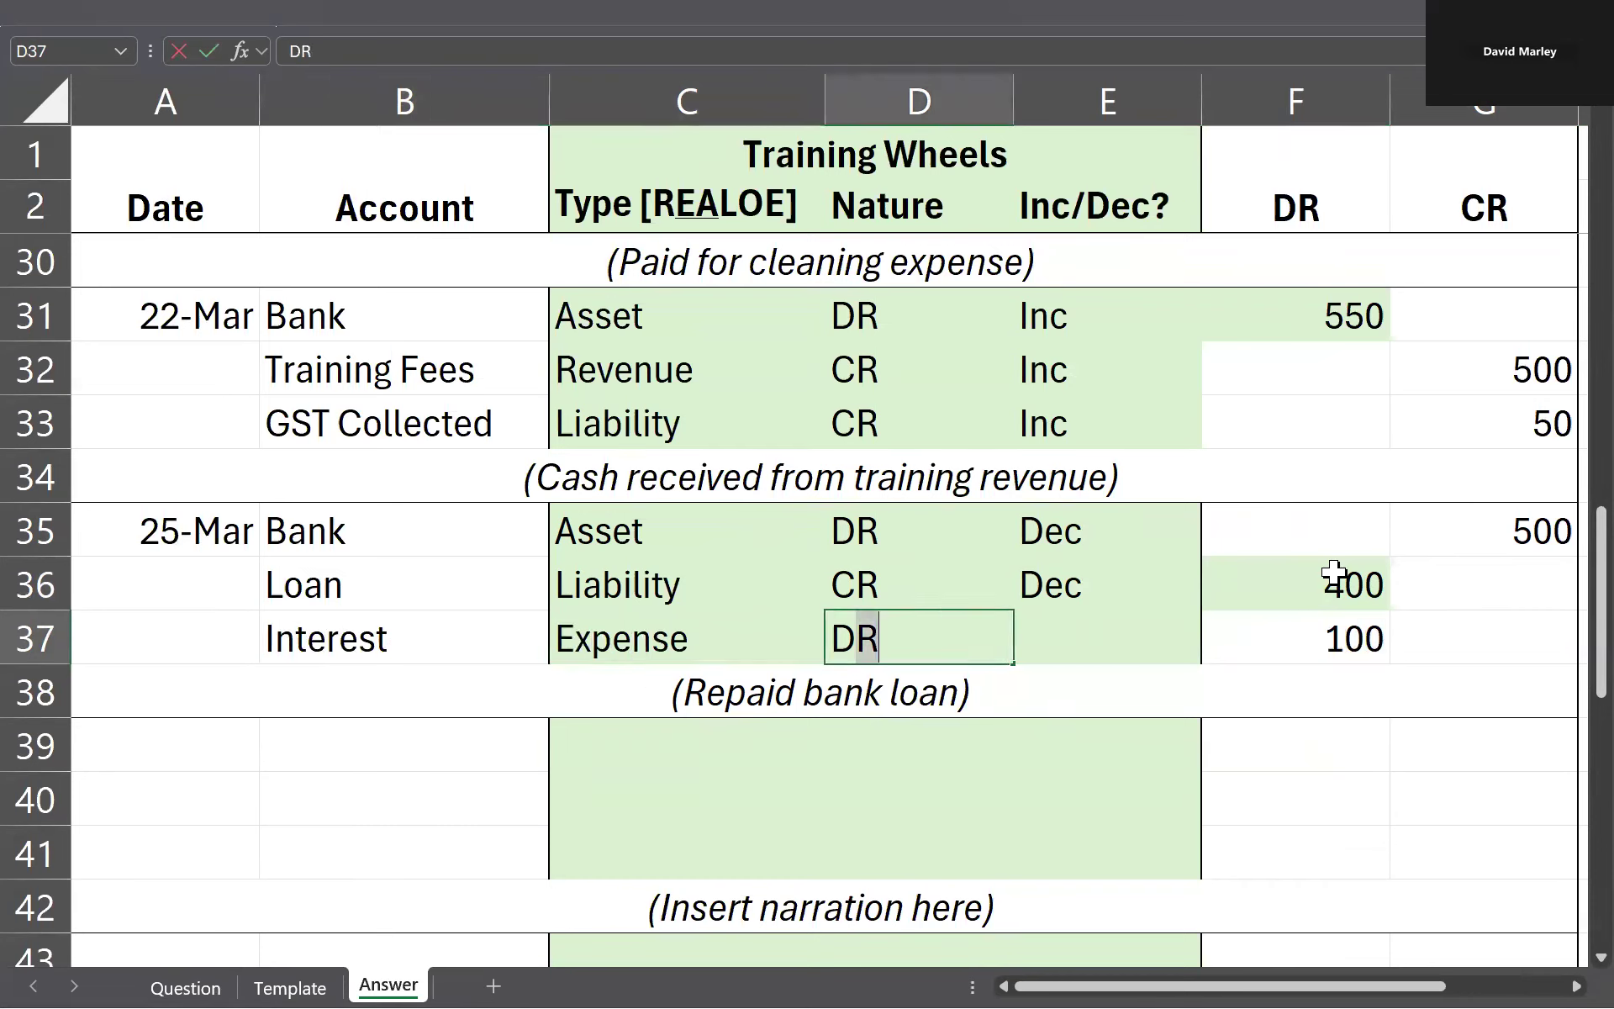
key("Tab")
type("Inc")
key("Tab")
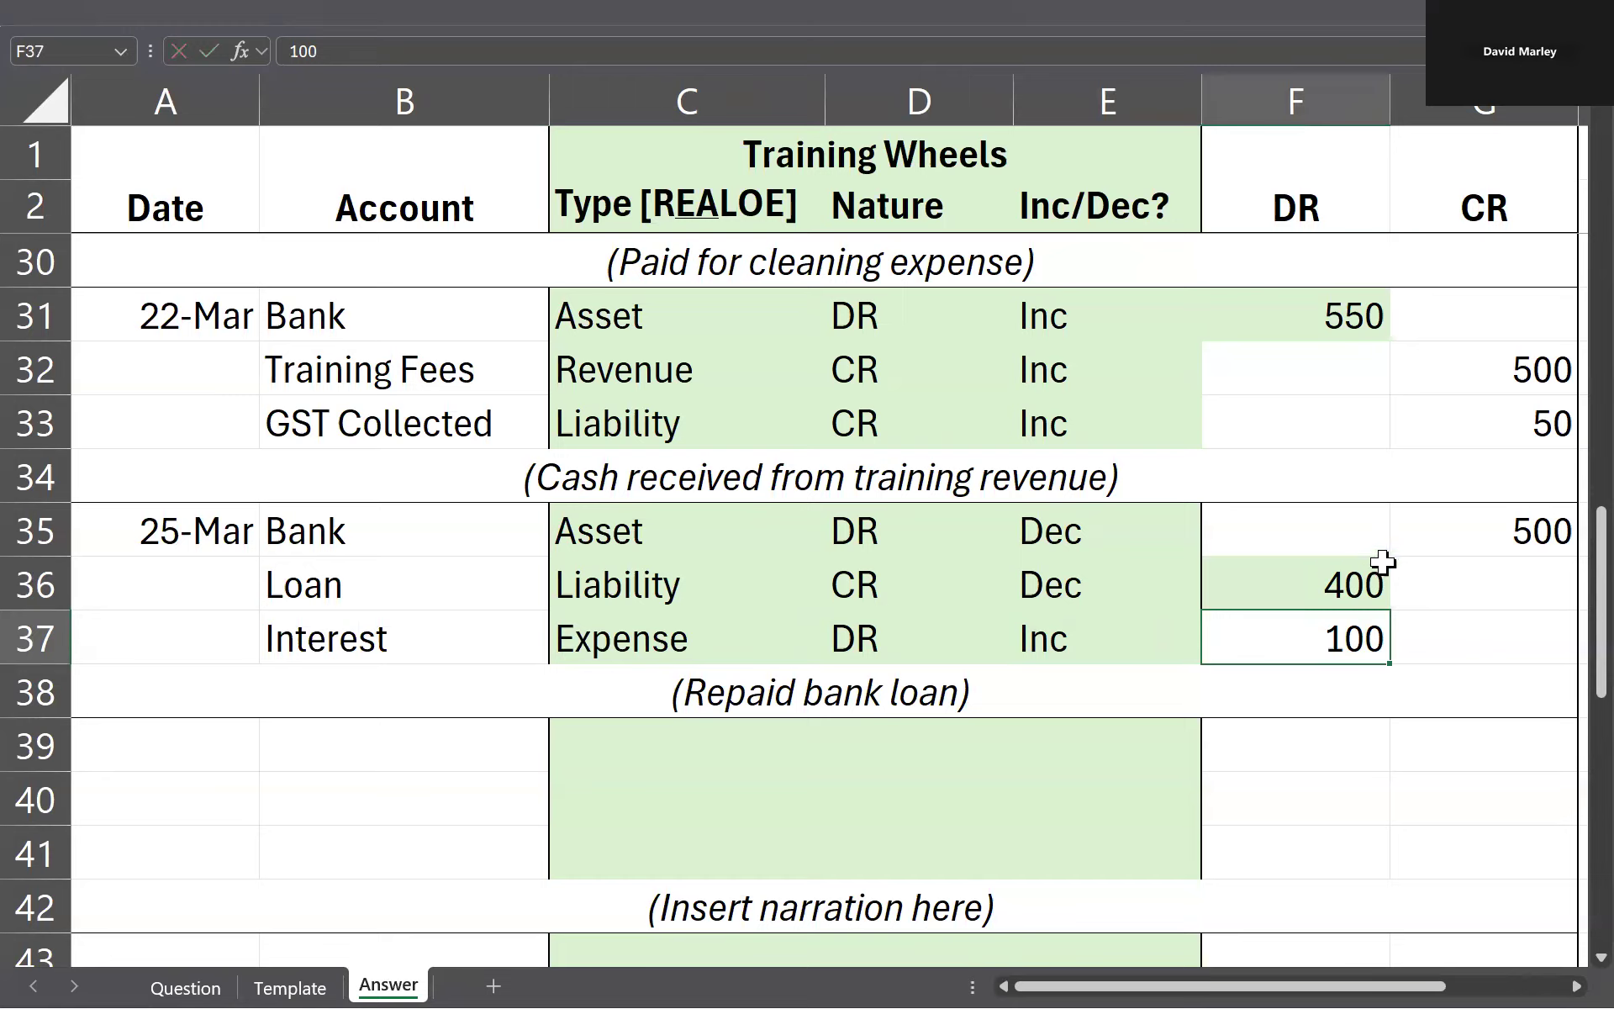
Step: Compare the Bank credit with the Loan and Interest debits and undo the whole interest split
left_click(1467, 530)
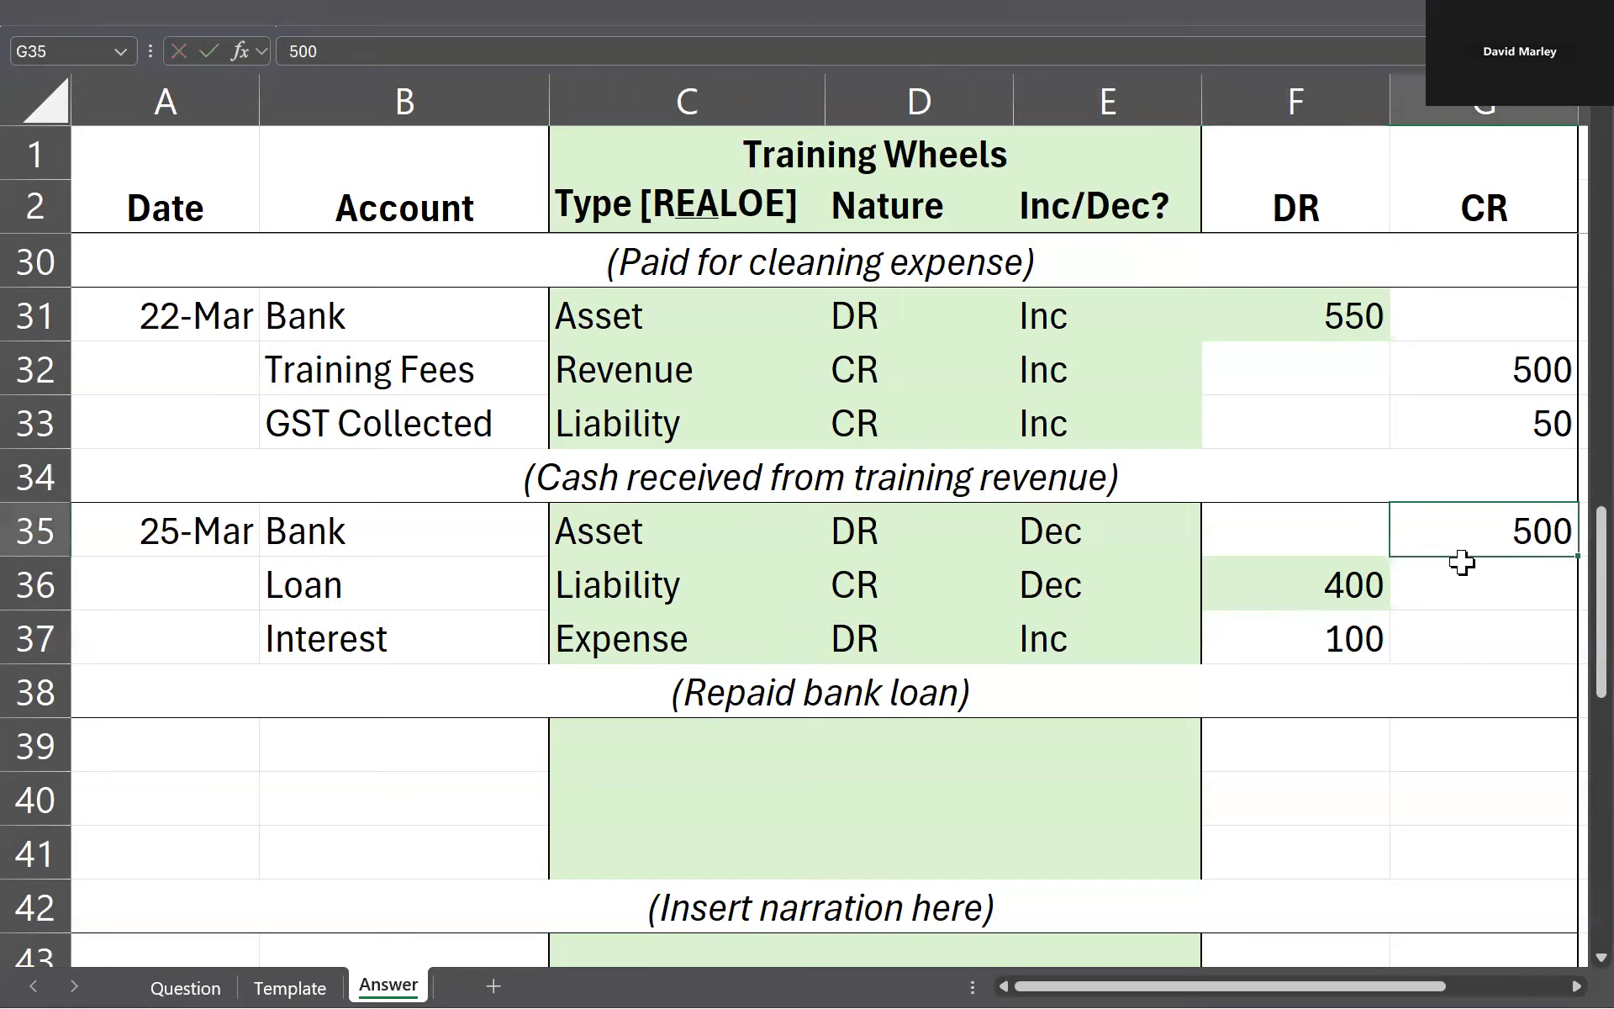
left_click(1380, 568)
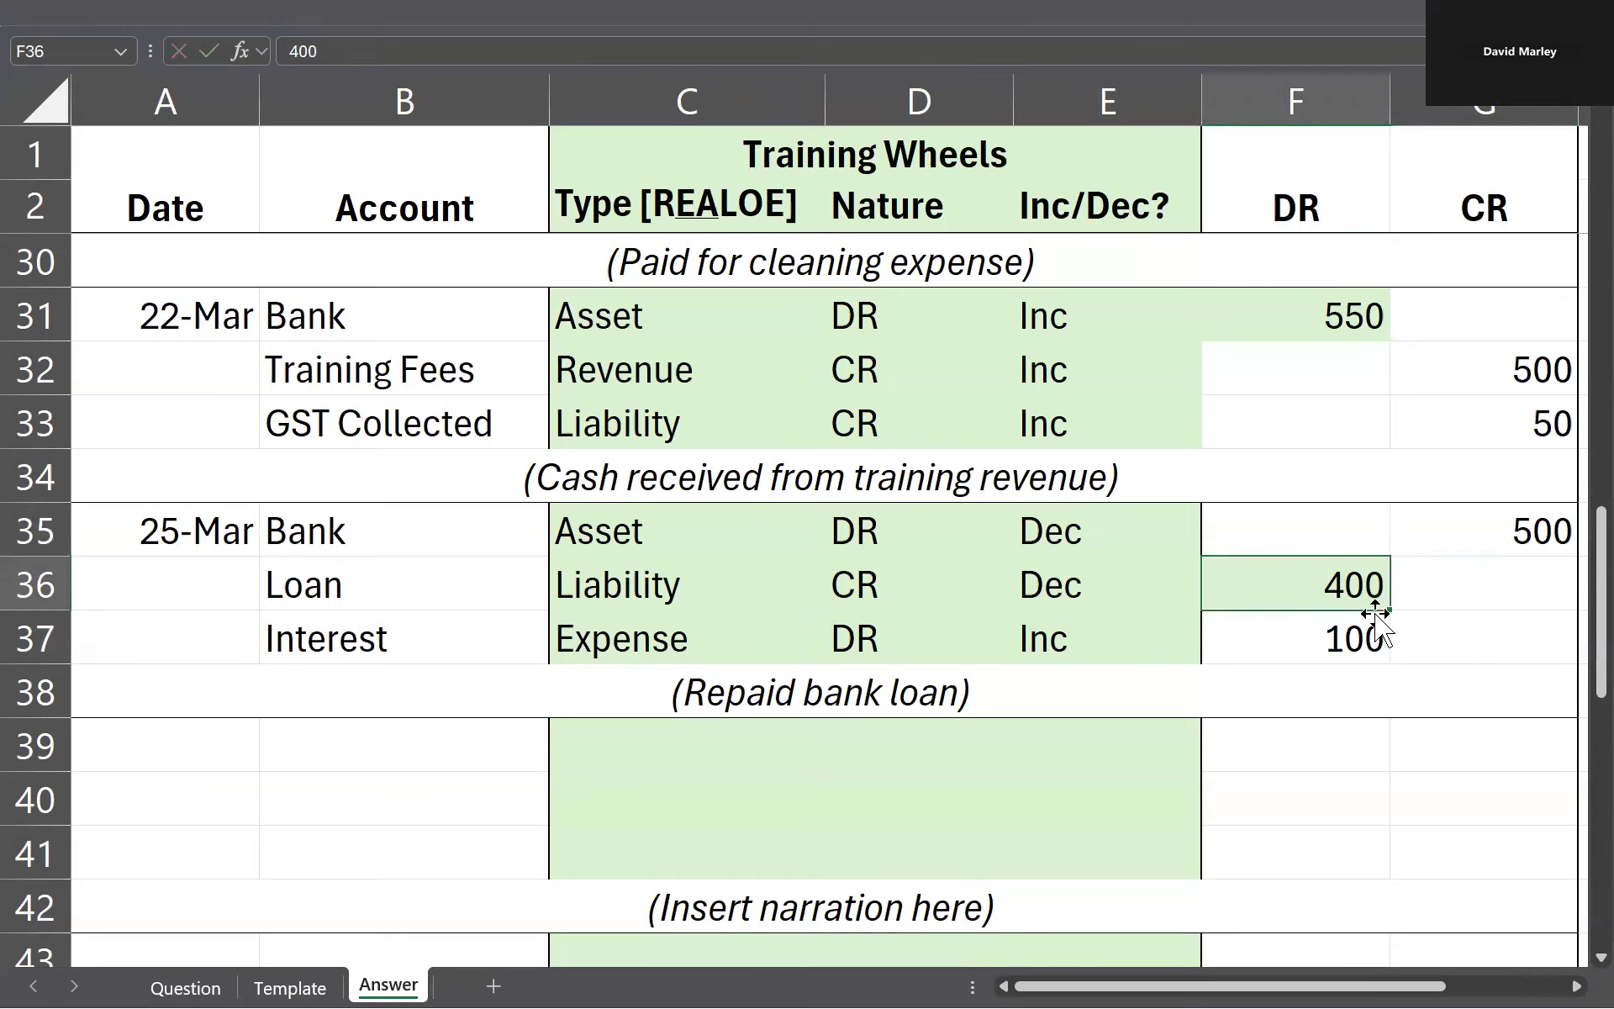
left_click(740, 586)
left_click(744, 654)
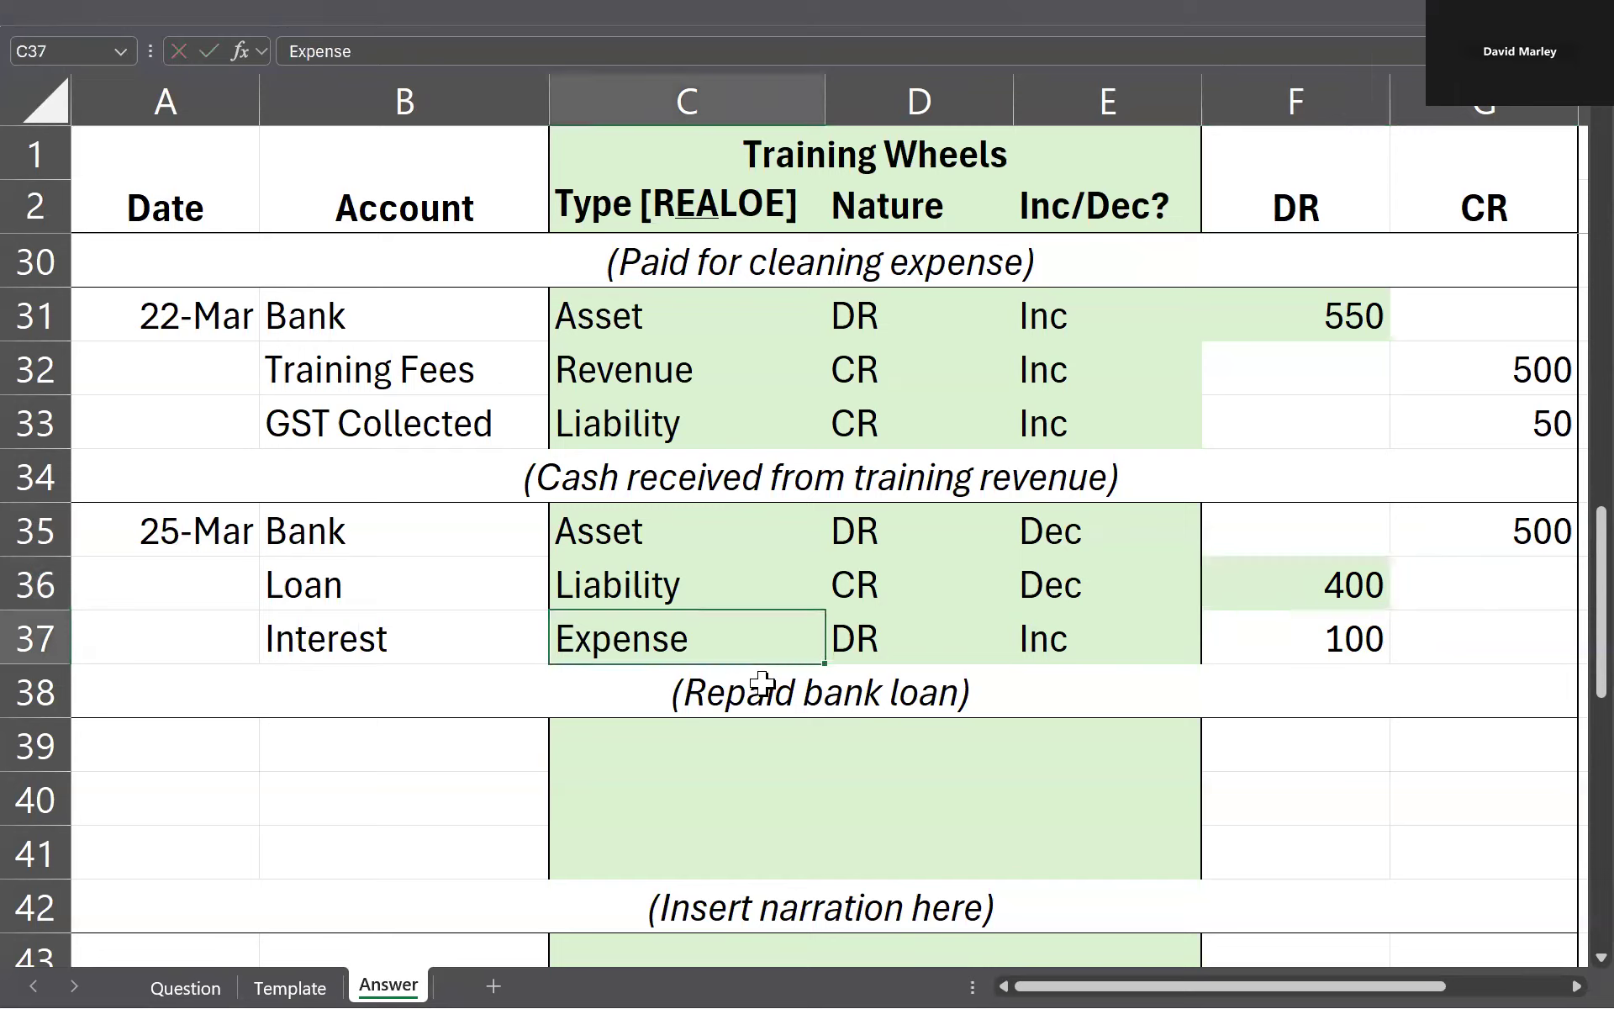
key("ctrl+z")
key("ctrl+z")
key("ctrl+z")
key("ctrl+z")
key("ctrl+z")
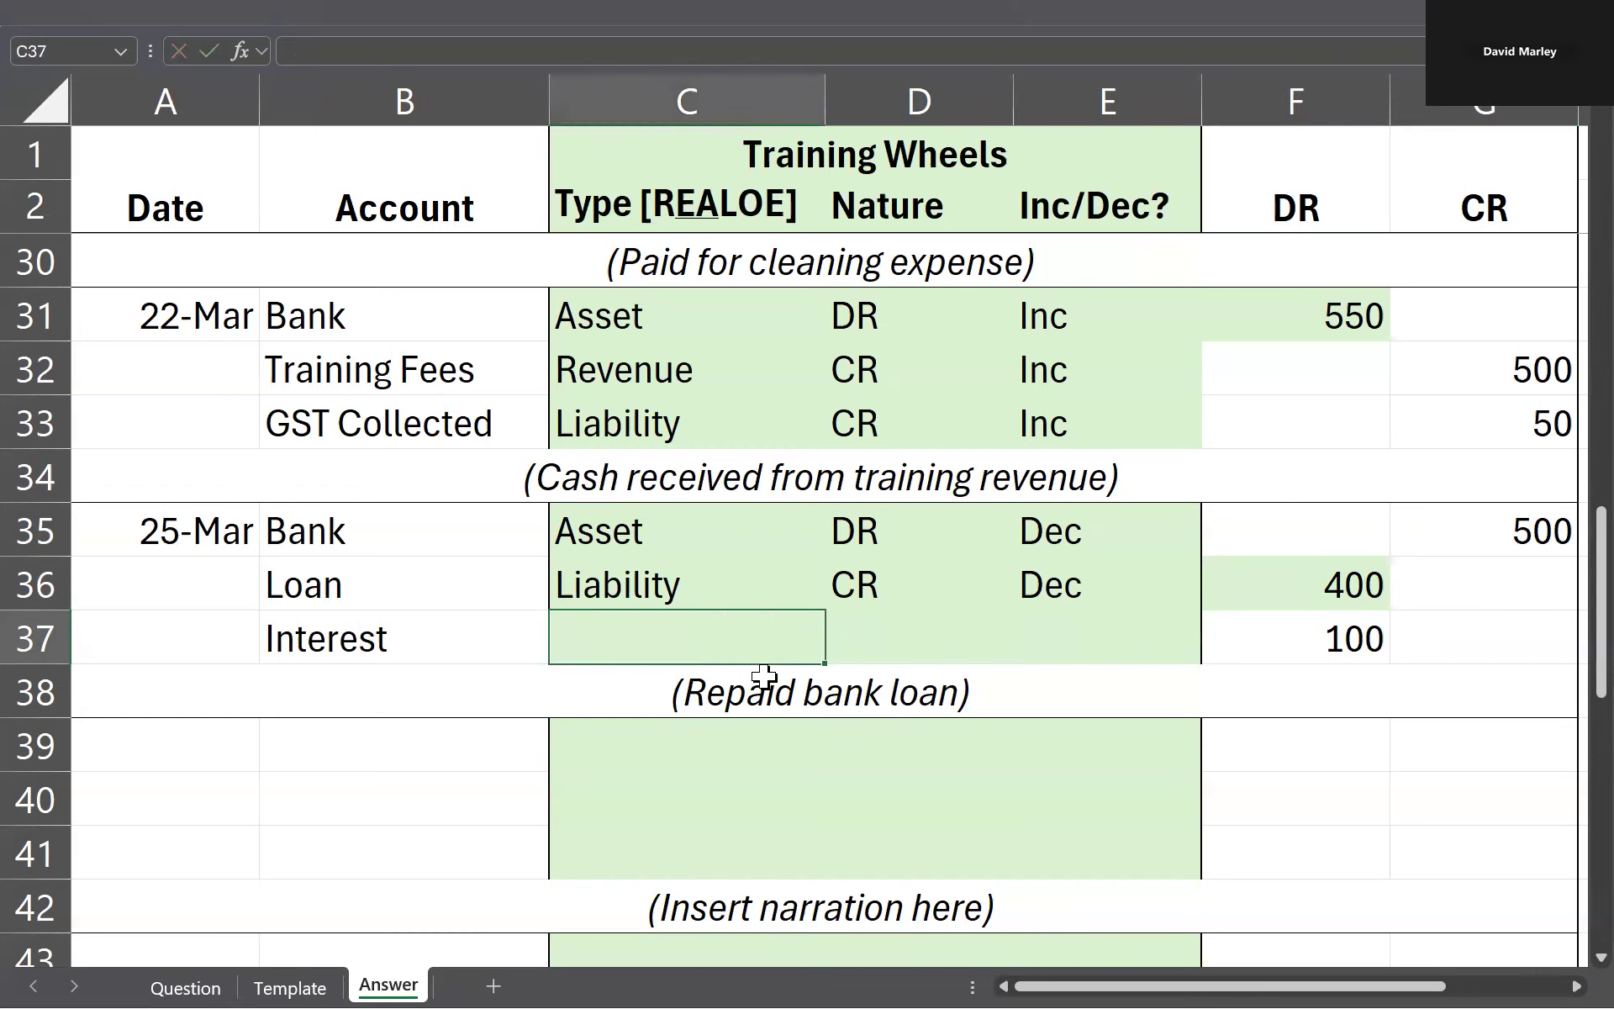
key("ctrl+z")
key("ctrl+z")
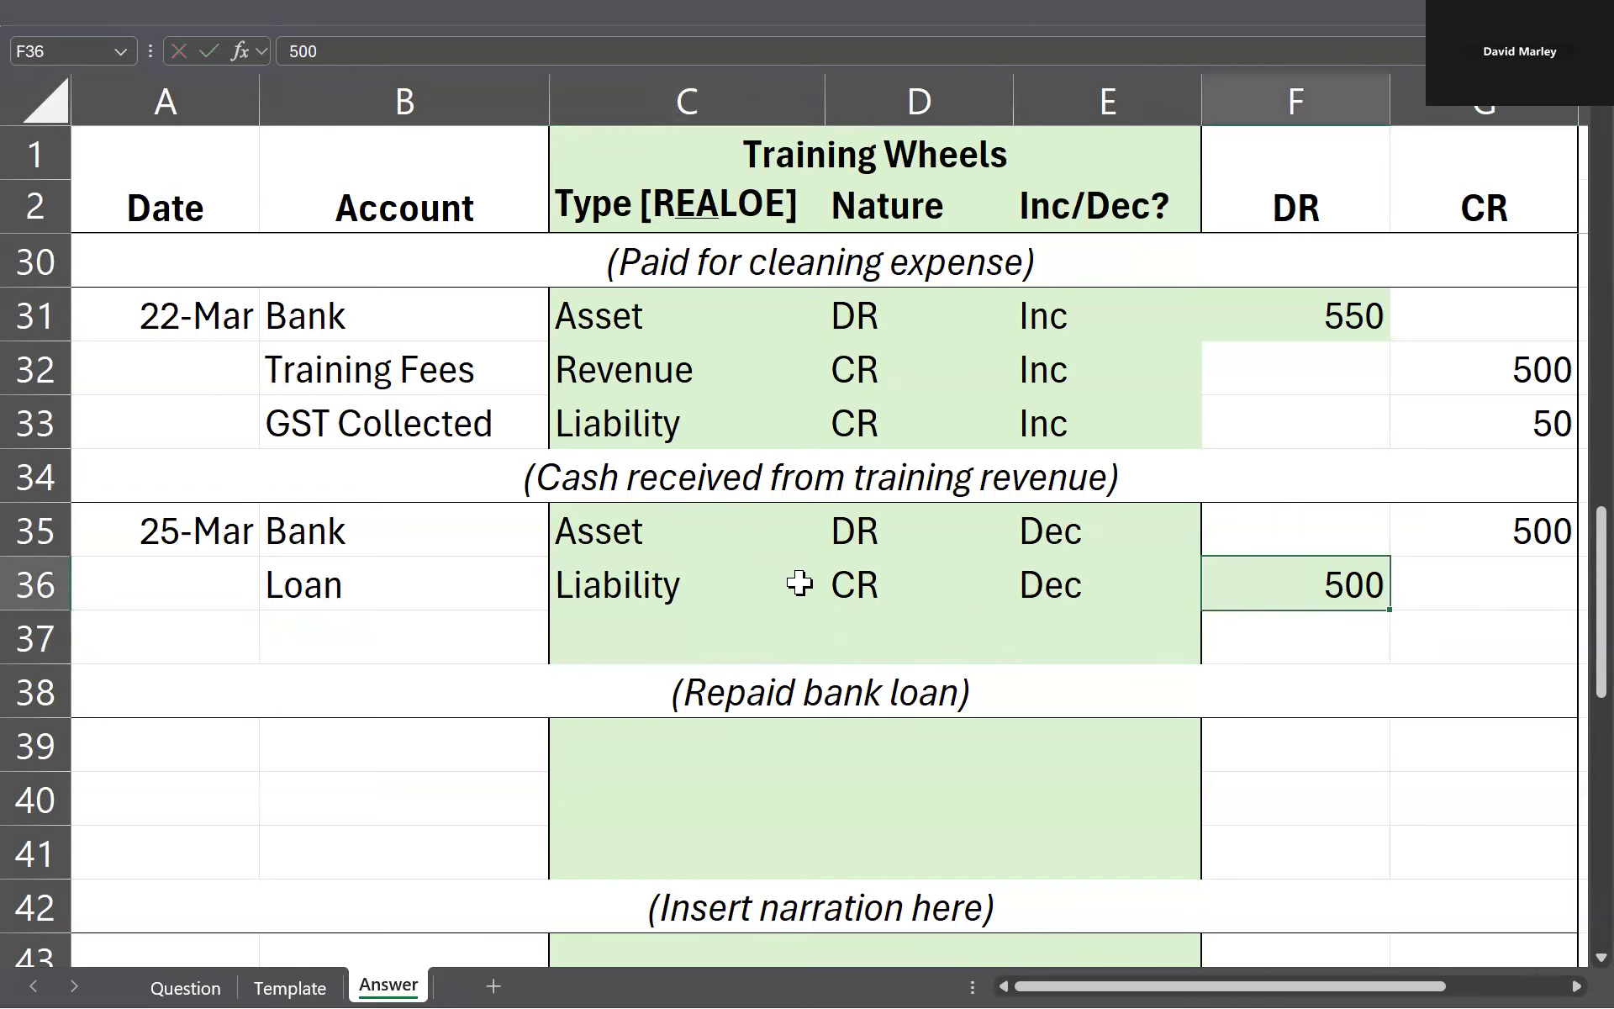
Step: Look up the transaction that follows the loan repayment on the Question sheet and return to the Answer sheet
scroll(656, 566, "down", 1)
key("ctrl+Page_Up")
key("ctrl+Page_Up")
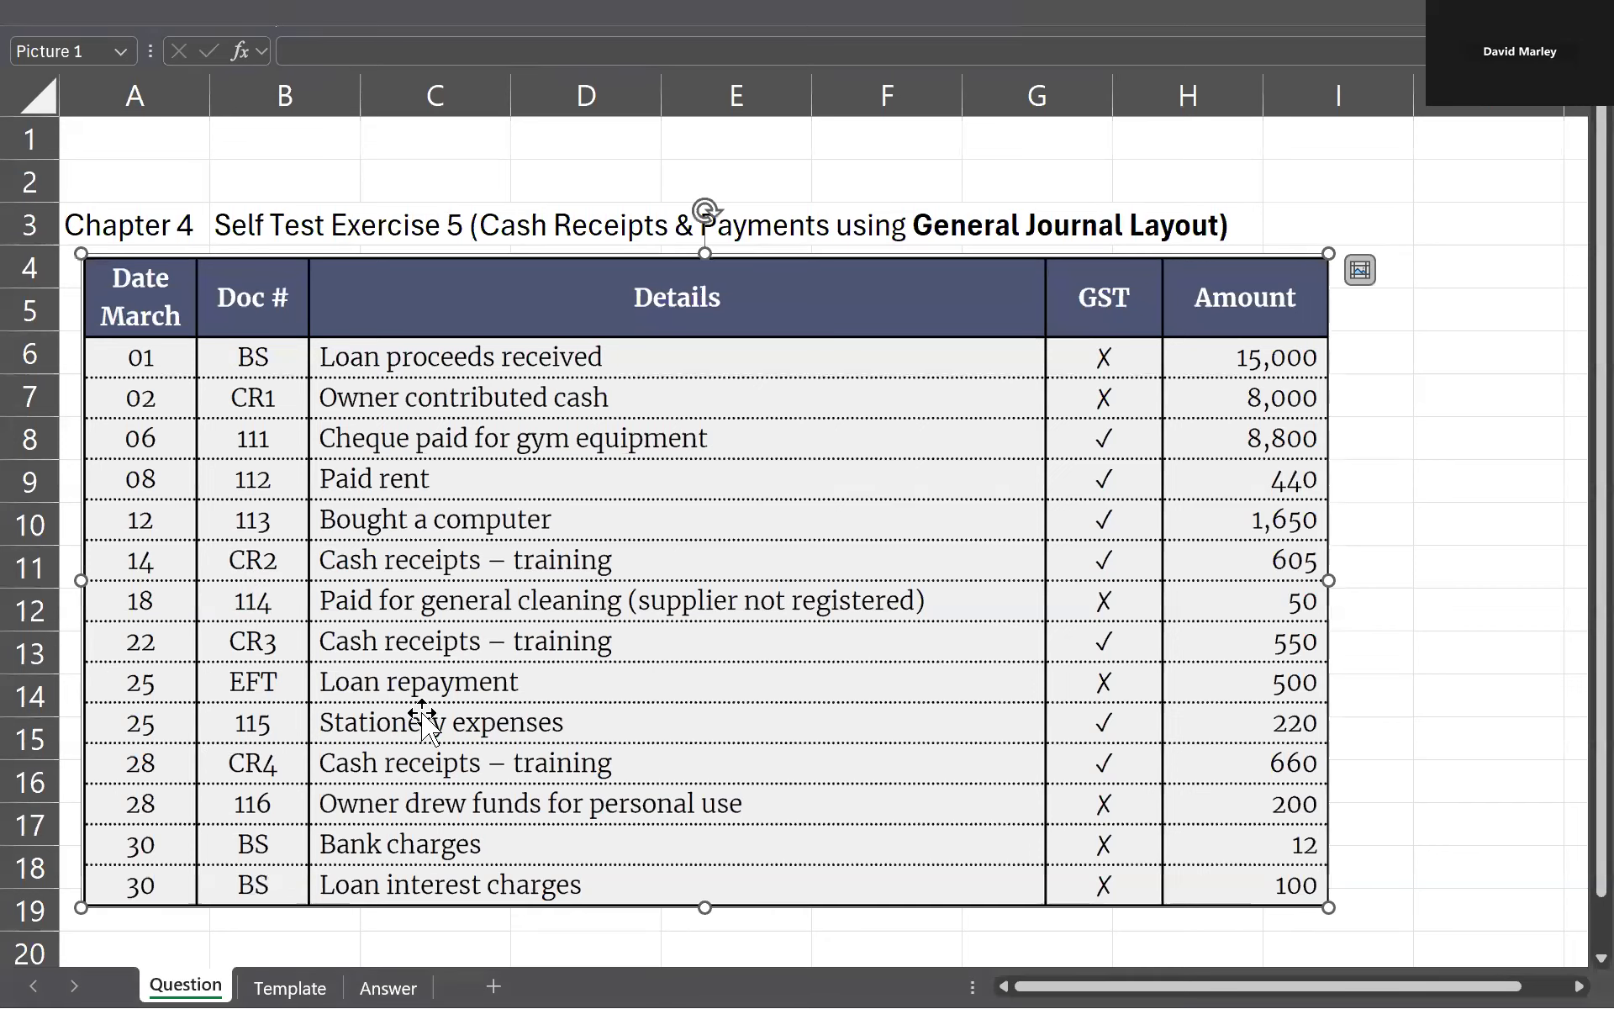
key("ctrl+Page_Down")
key("ctrl+Page_Down")
key("ctrl+Page_Up")
key("ctrl+Page_Up")
left_click(389, 988)
Step: Copy the 8 March rent payment entry, including its narration, into the empty journal block starting at A39
scroll(438, 568, "up", 7)
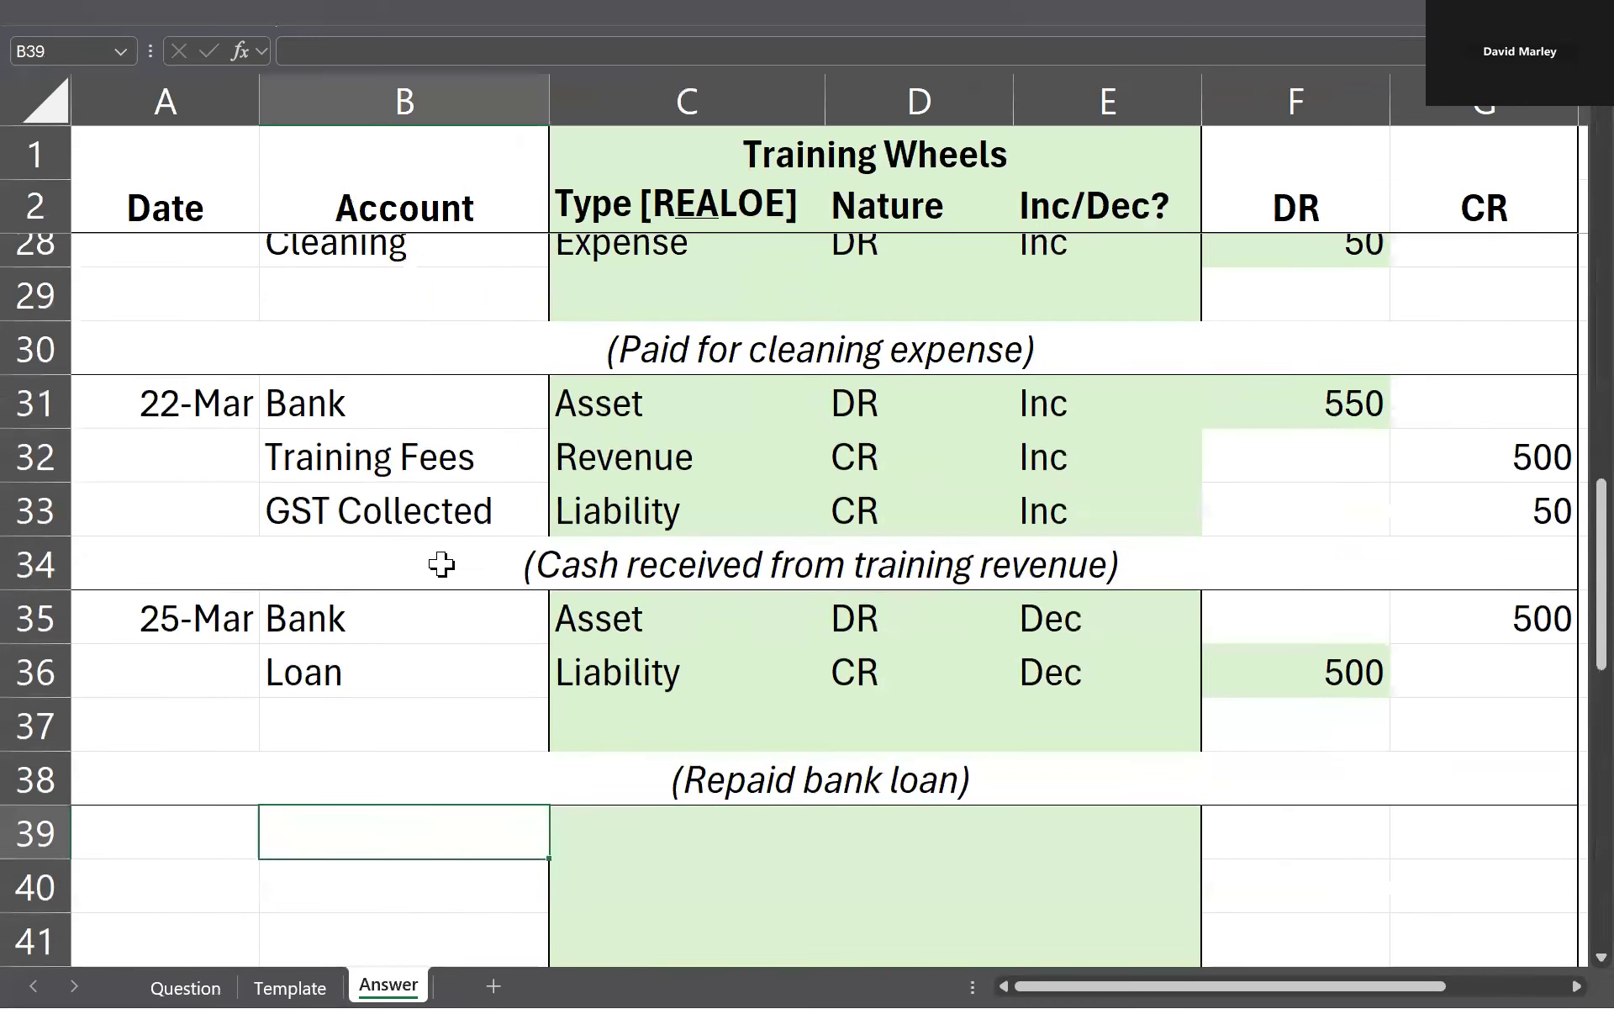
scroll(454, 564, "up", 3)
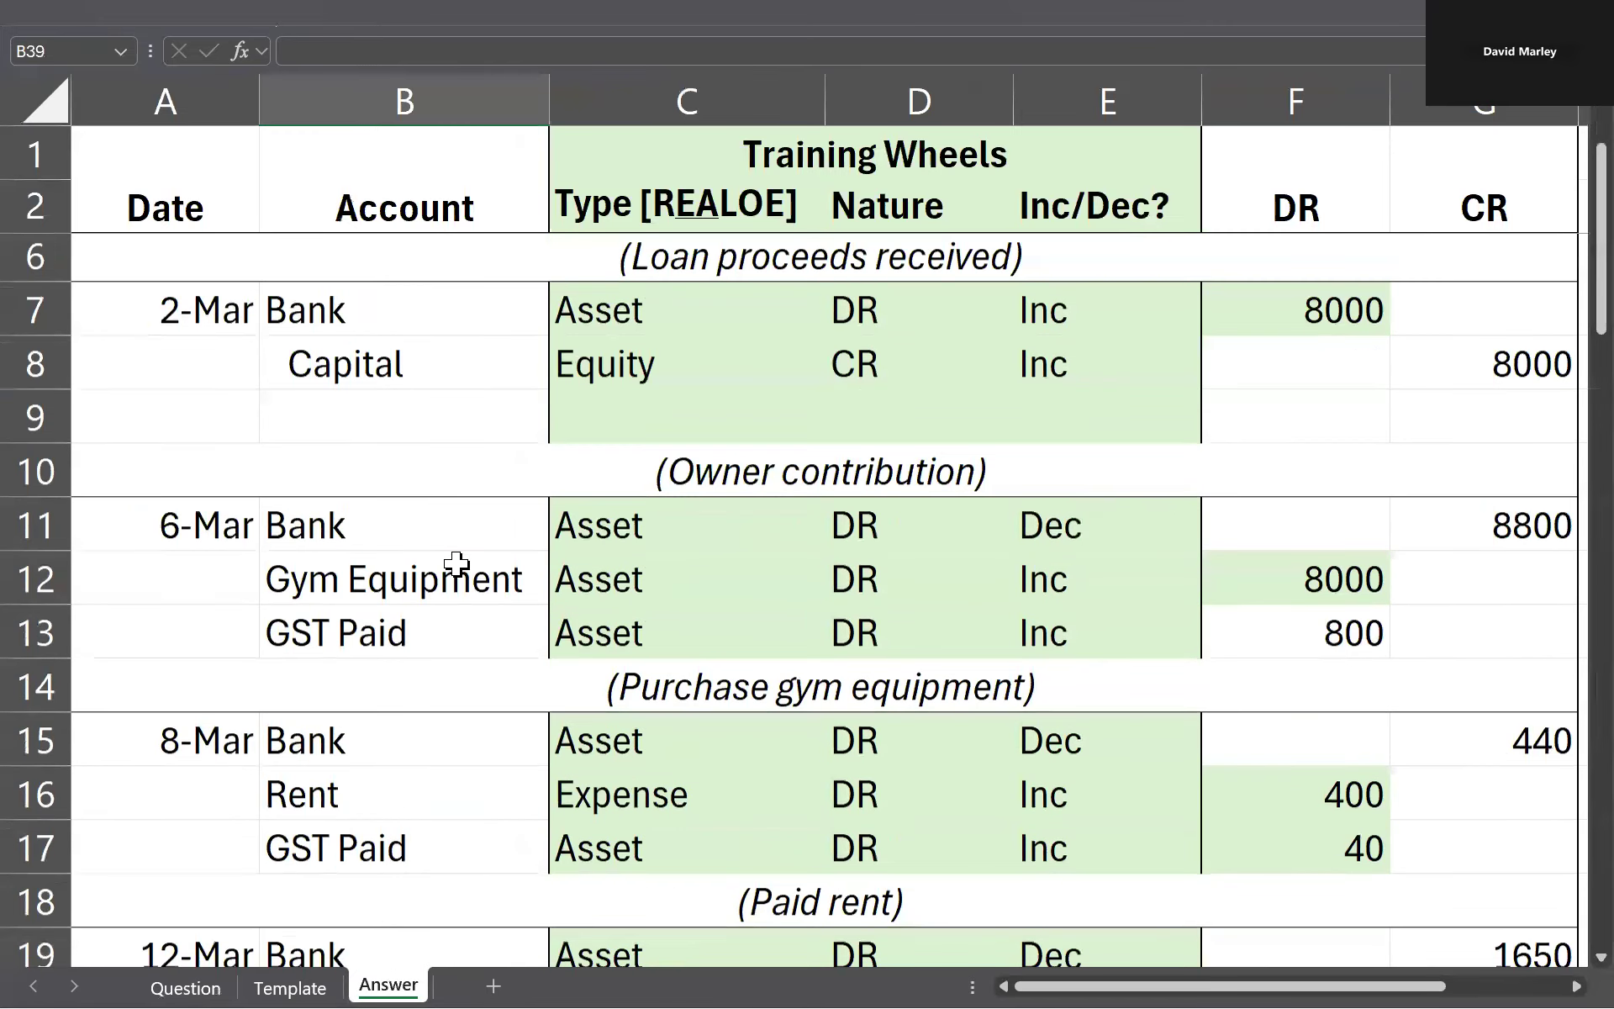
scroll(457, 563, "down", 3)
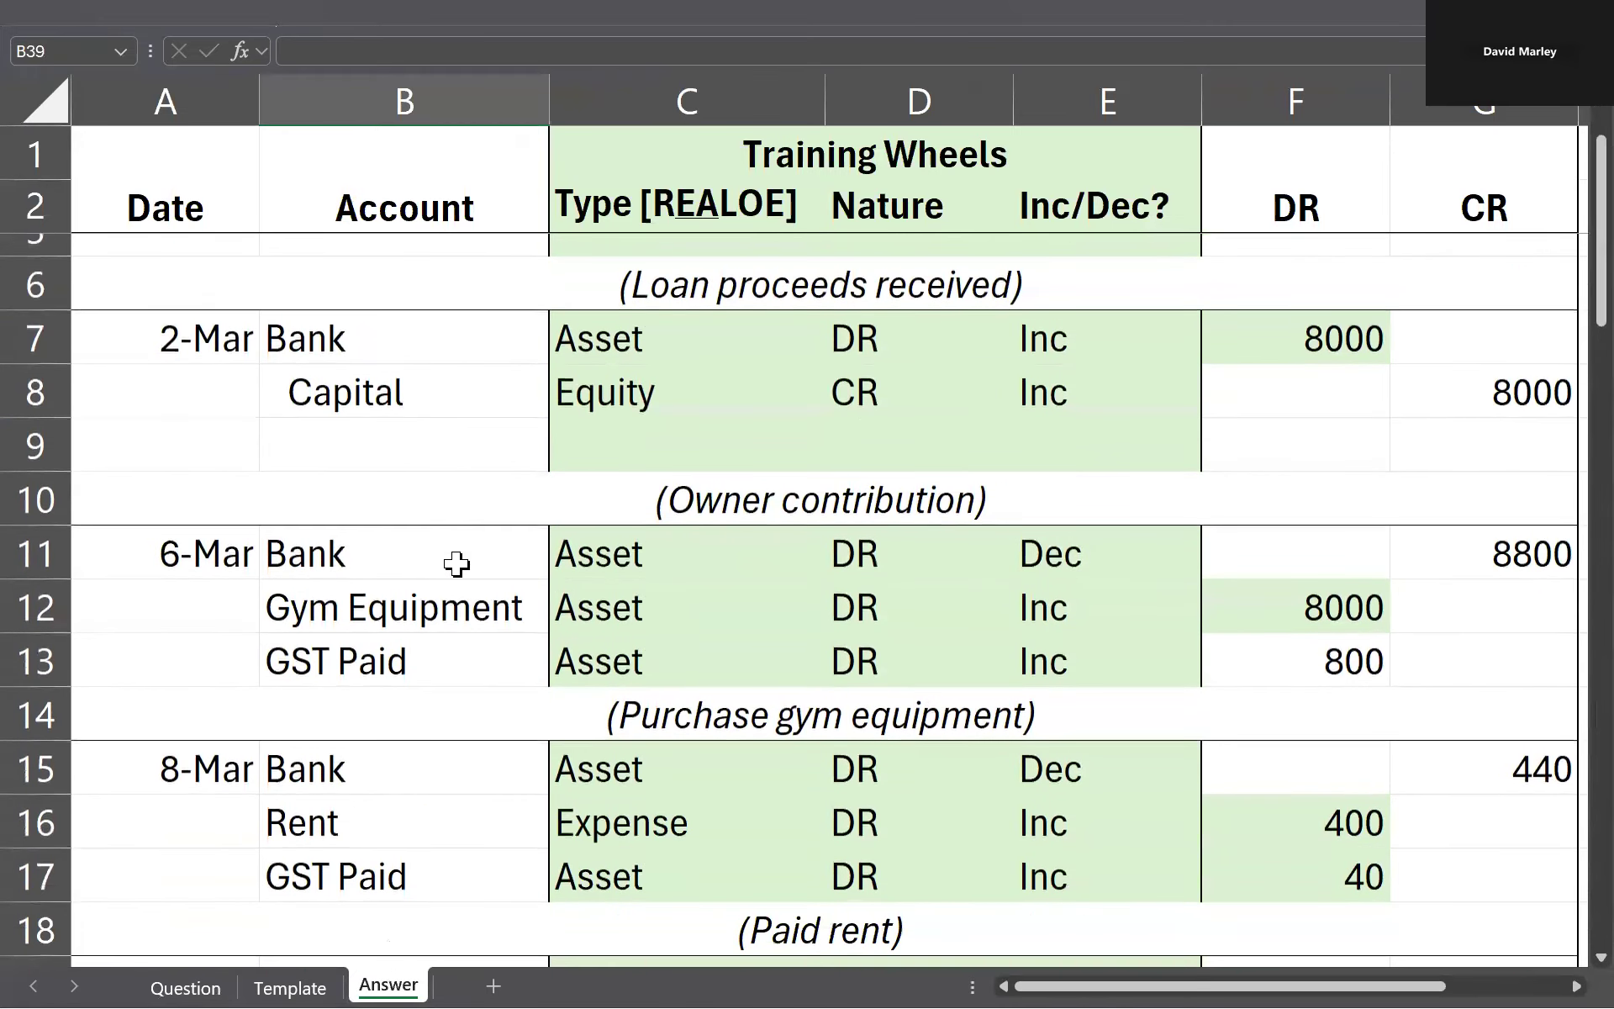
left_click_drag(248, 447, 1373, 572)
key("ctrl+c")
scroll(515, 620, "down", 1)
scroll(508, 605, "down", 6)
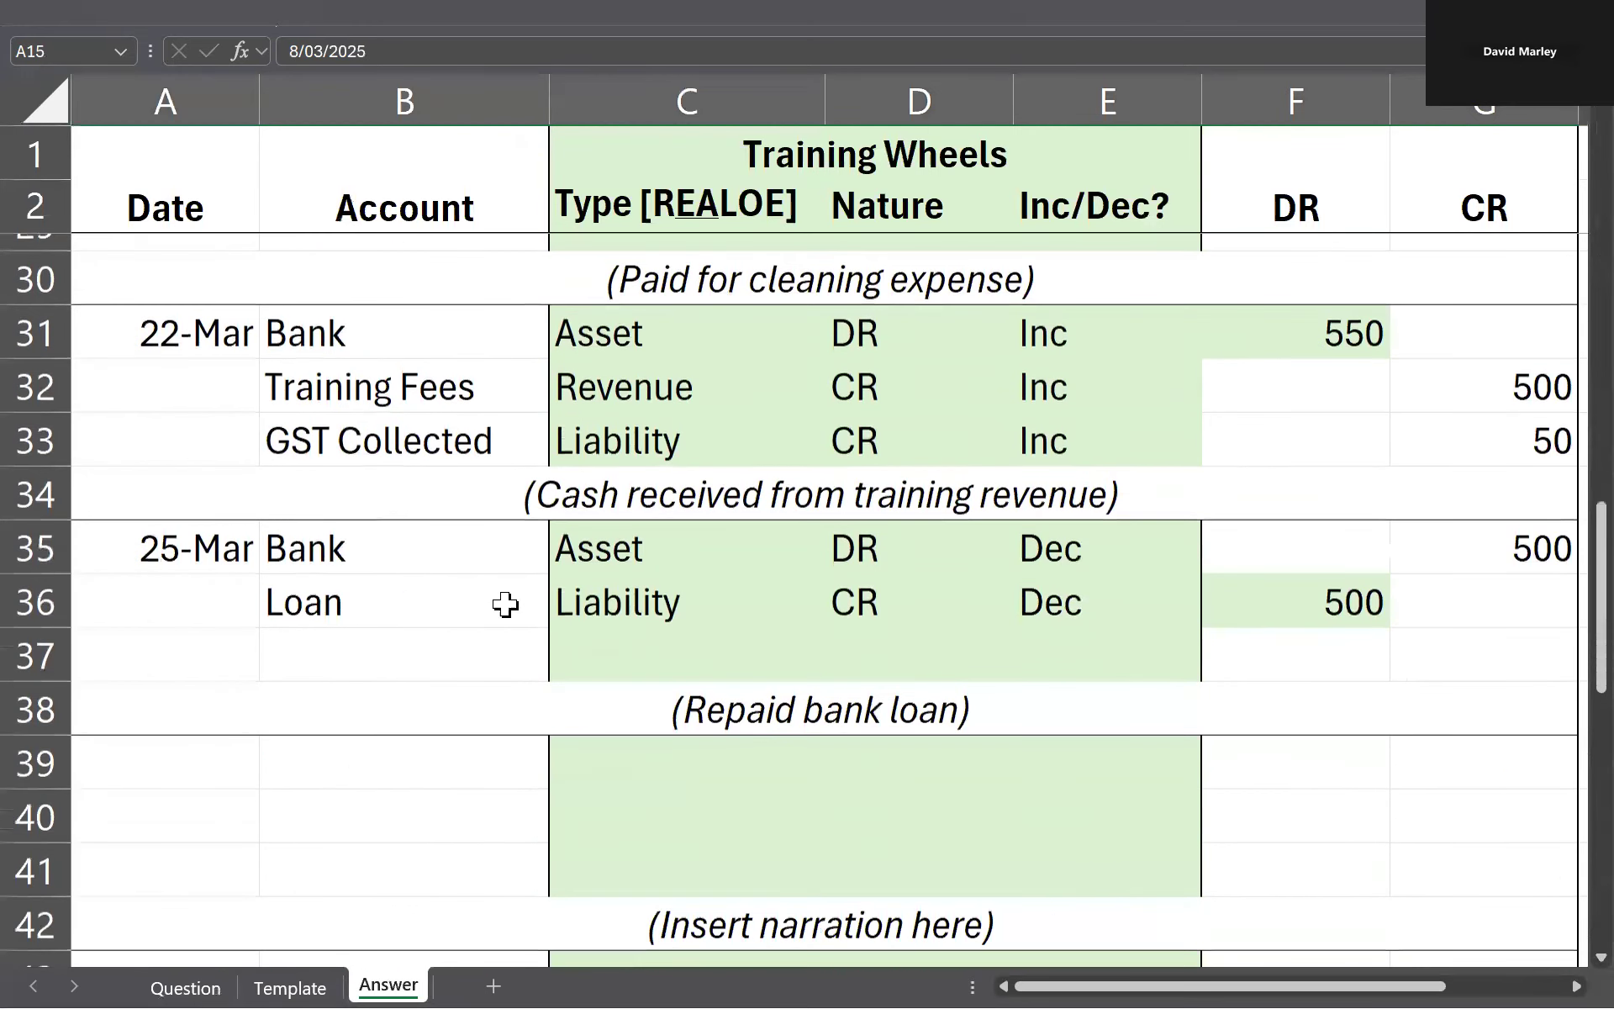
left_click(342, 588)
left_click(180, 581)
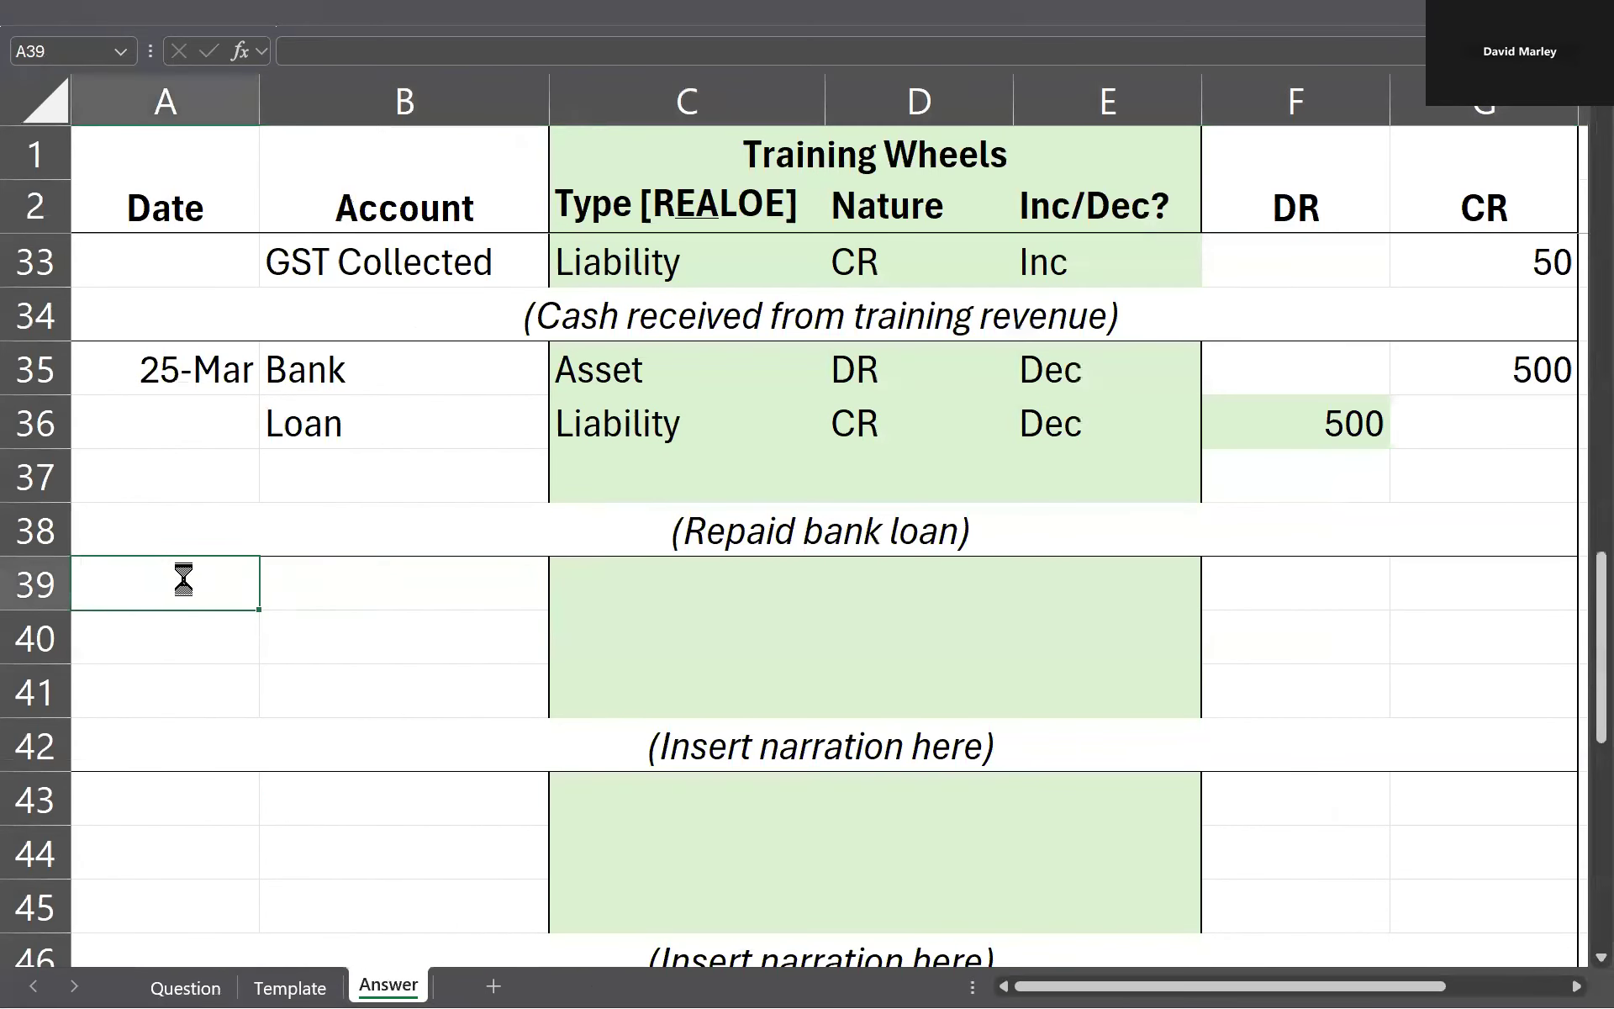
key("ctrl+v")
Step: Check the stationery payment's date on the Question sheet and set the date in A39 to 25-Mar
key("ctrl+Page_Up")
key("ctrl+Page_Up")
left_click(503, 751)
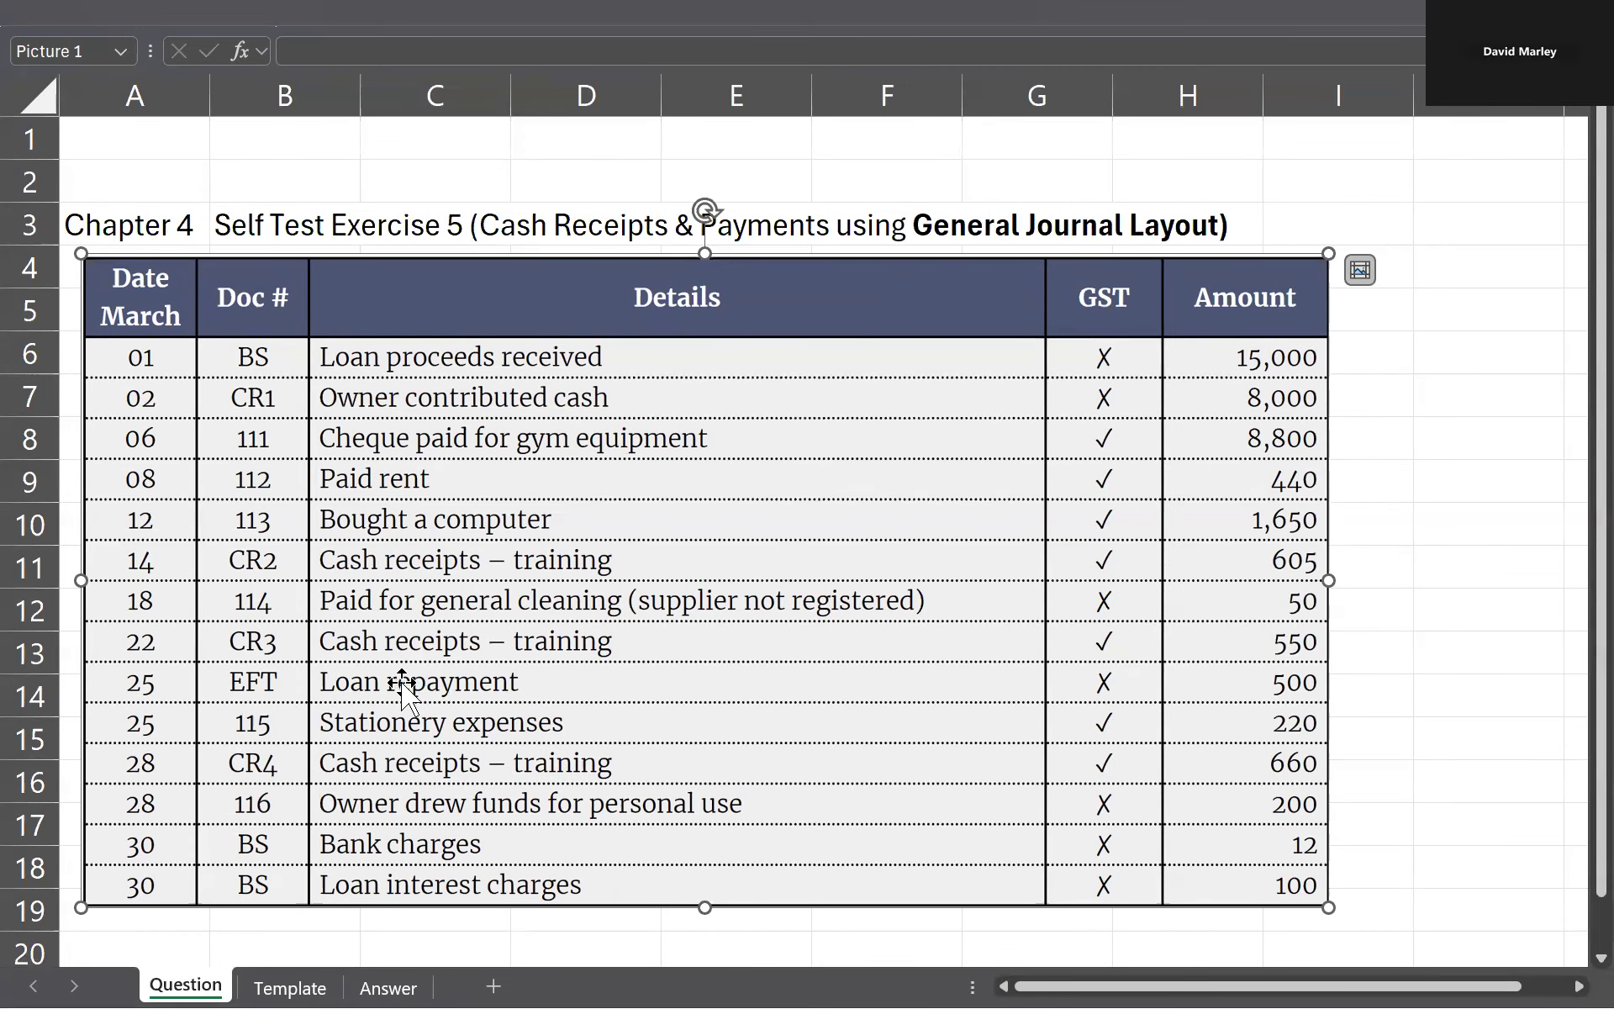
key("ctrl+Page_Down")
key("ctrl+Page_Down")
left_click(190, 595)
type("25/30")
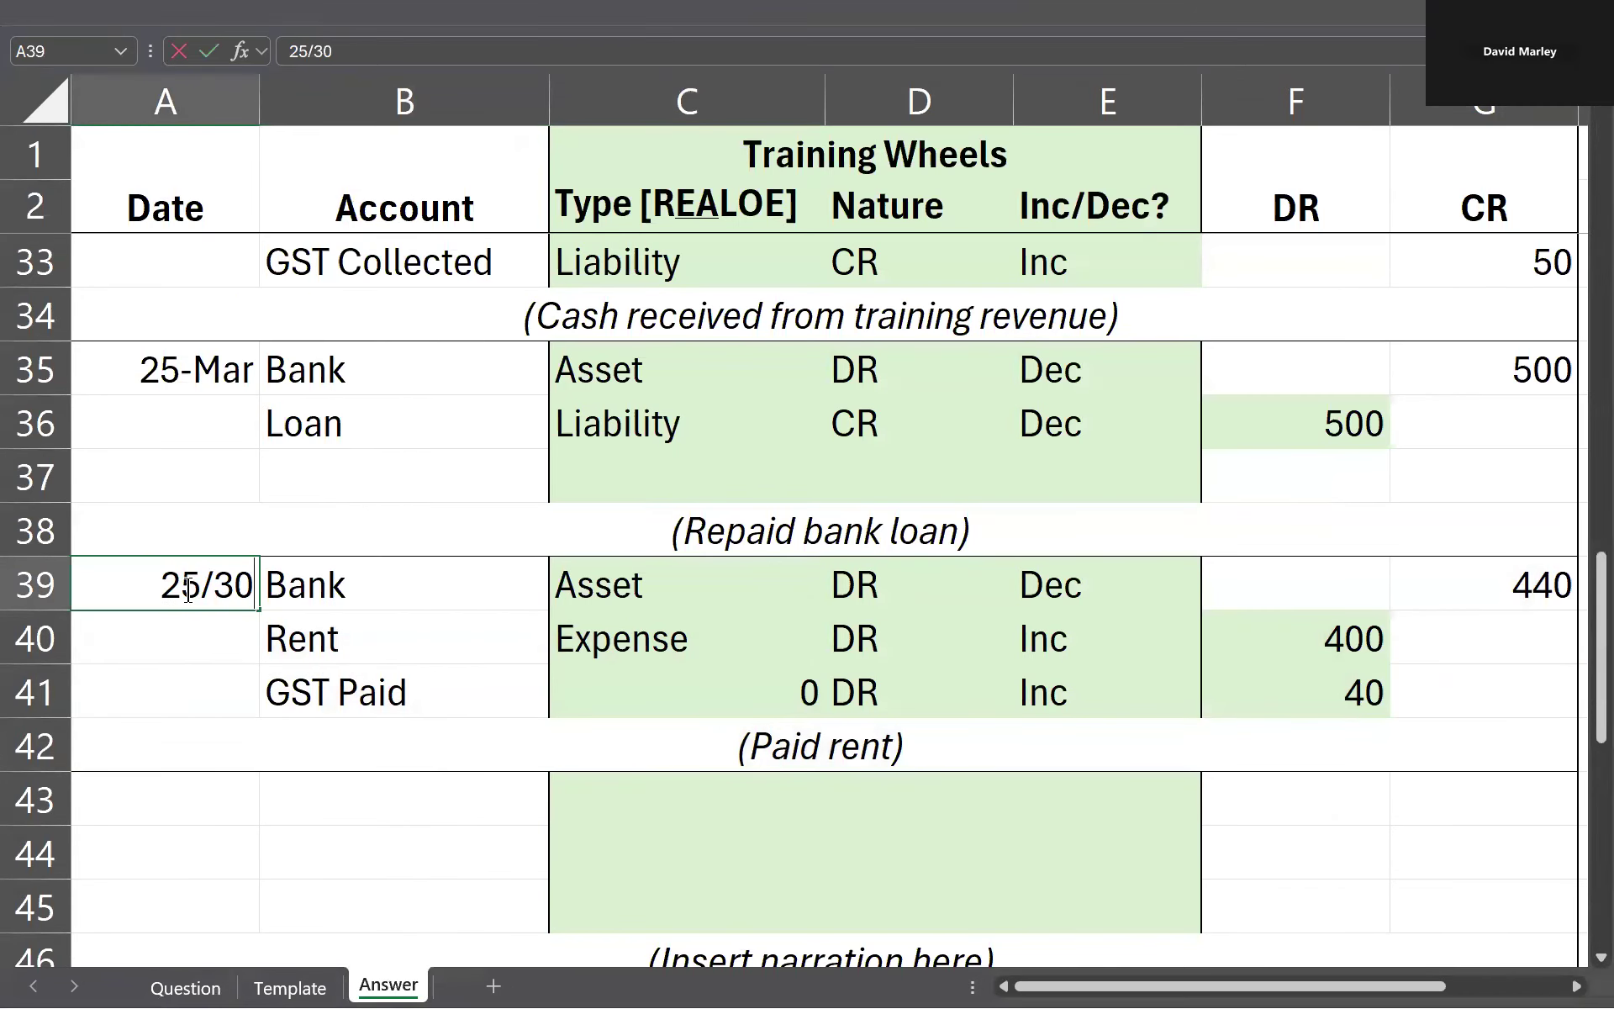
key("Return")
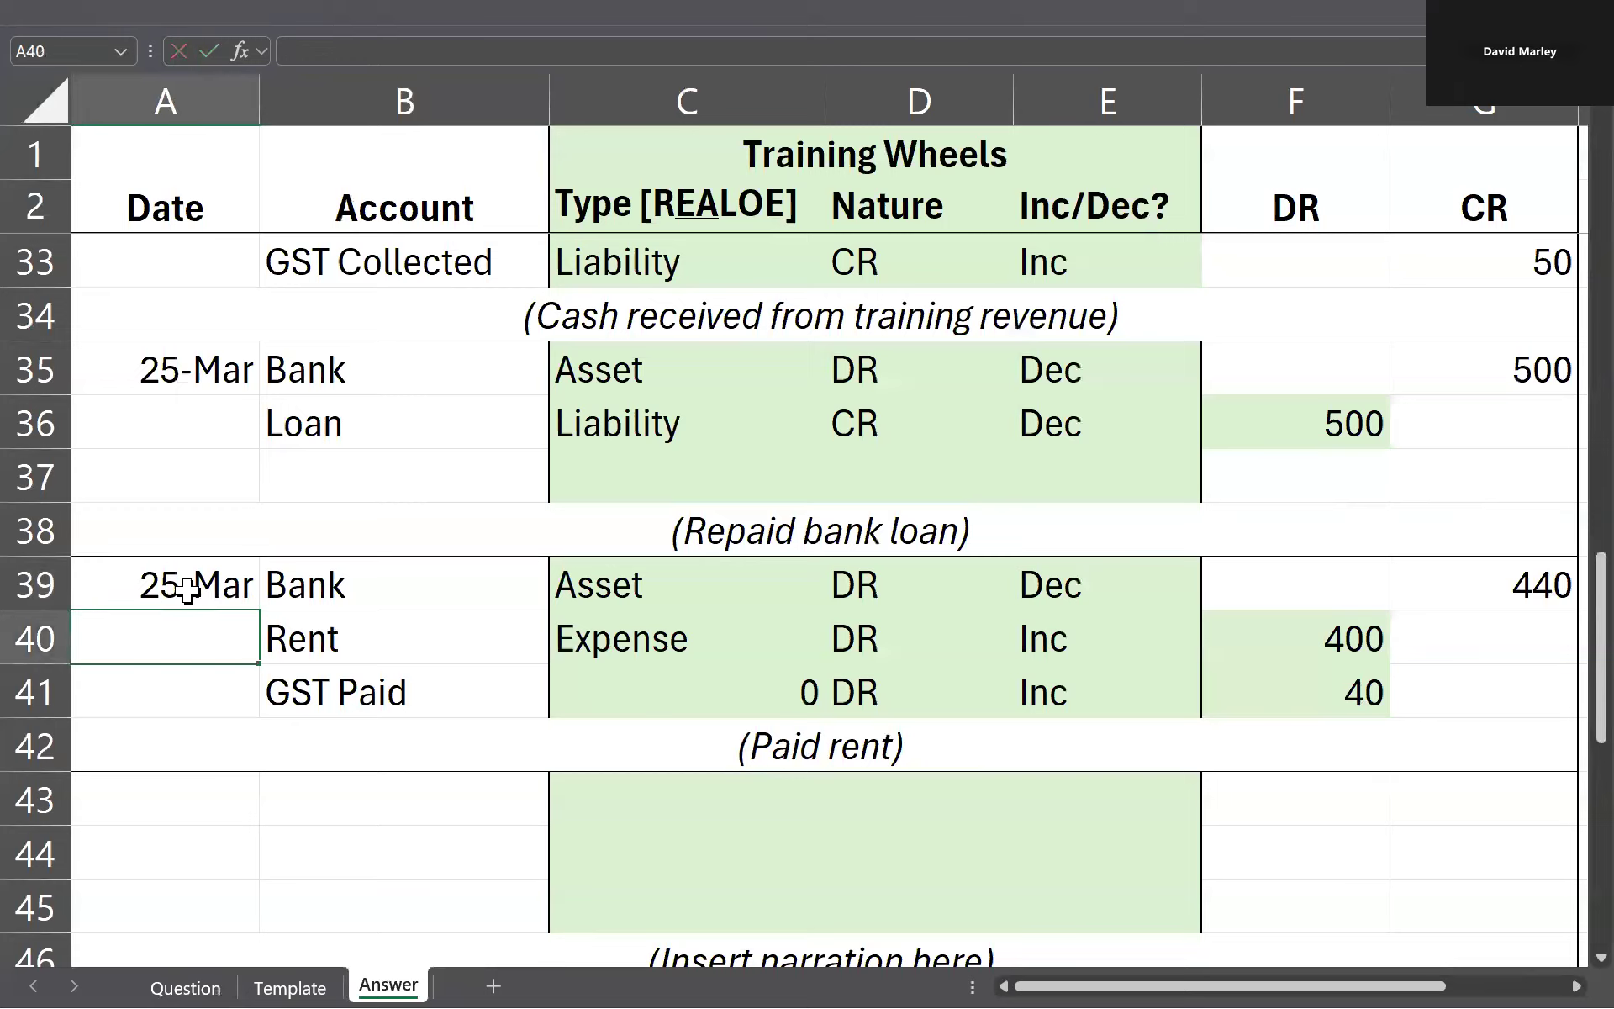
Step: Change the account in B40 to Stationery and set the GST Paid type in C41 to Asset
key("Right")
type("Stationery")
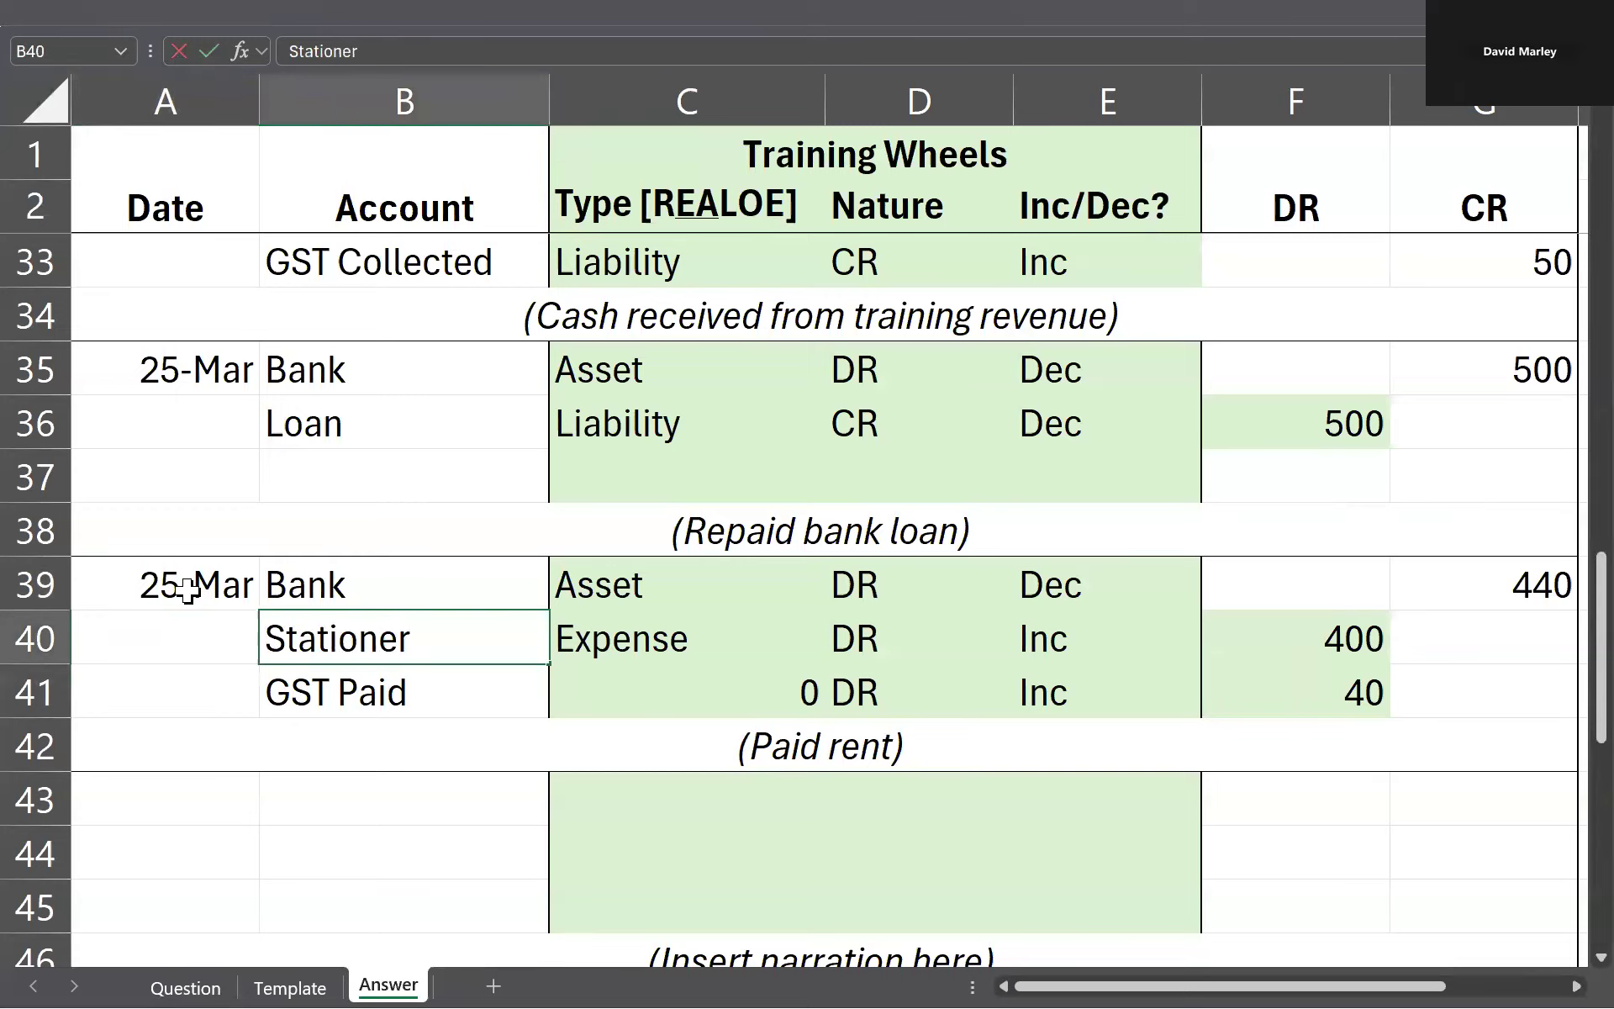
key("Tab")
key("Down")
type("Asset")
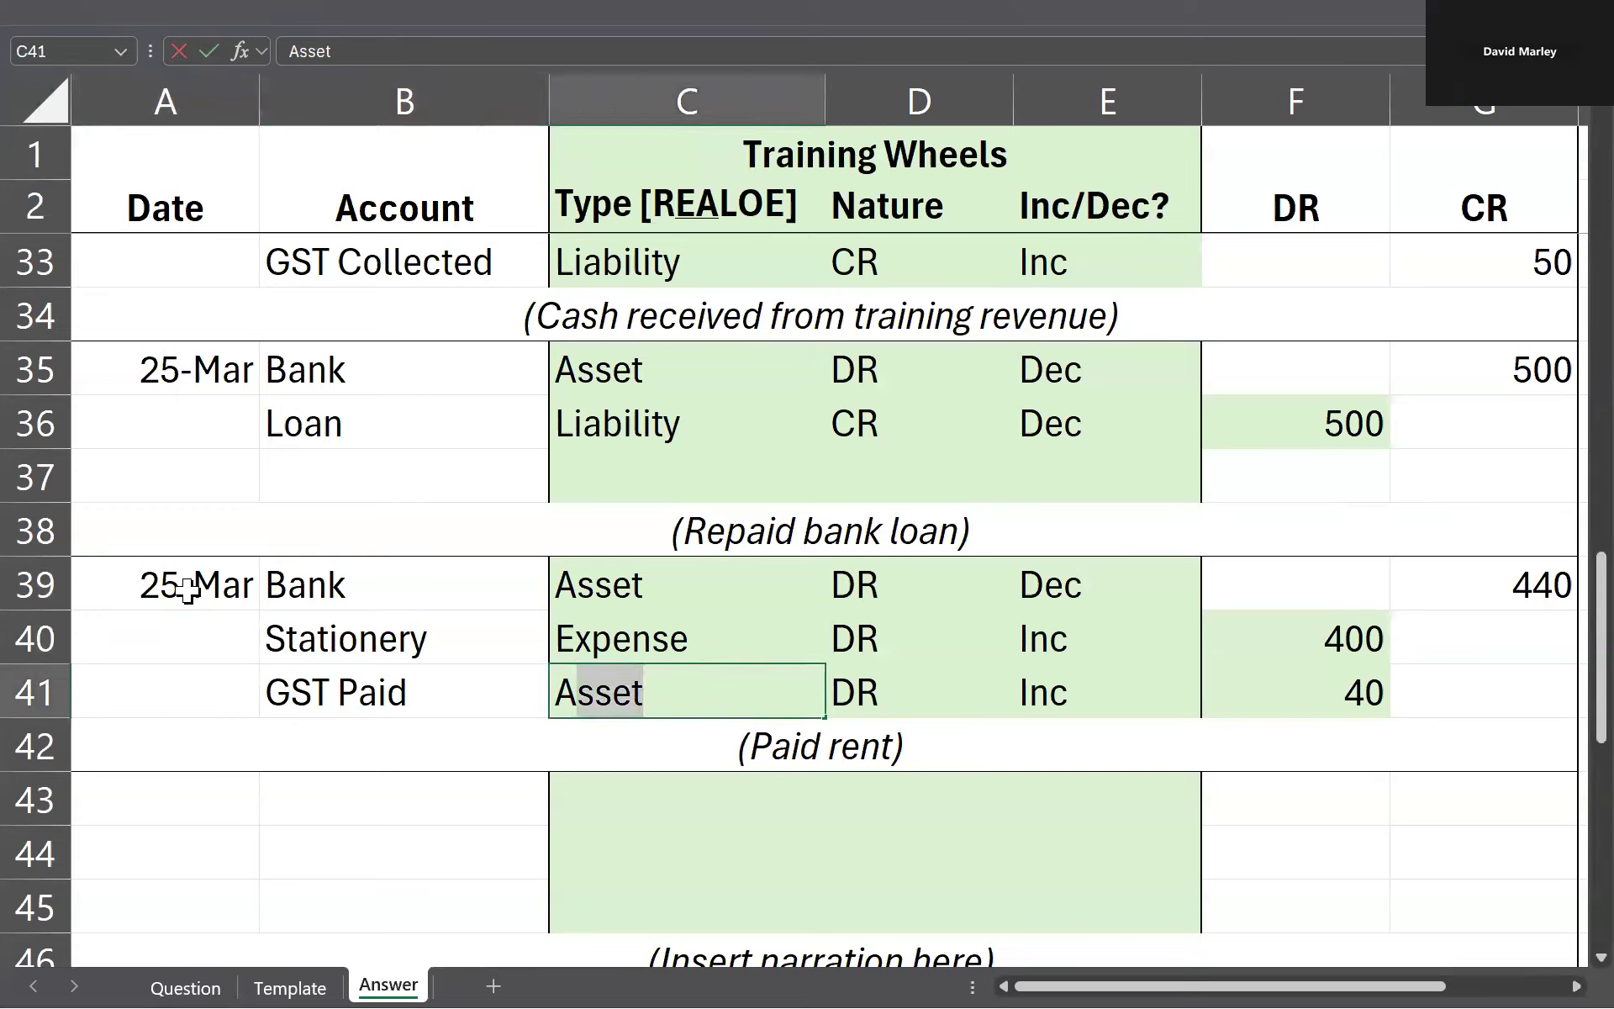
key("Return")
Step: Review the types and increase/decrease entries of the Bank, Stationery and GST Paid rows in the stationery entry
key("Right")
key("Up")
key("Left")
key("Left")
key("Left")
key("Left")
key("Left")
key("Left")
key("Left")
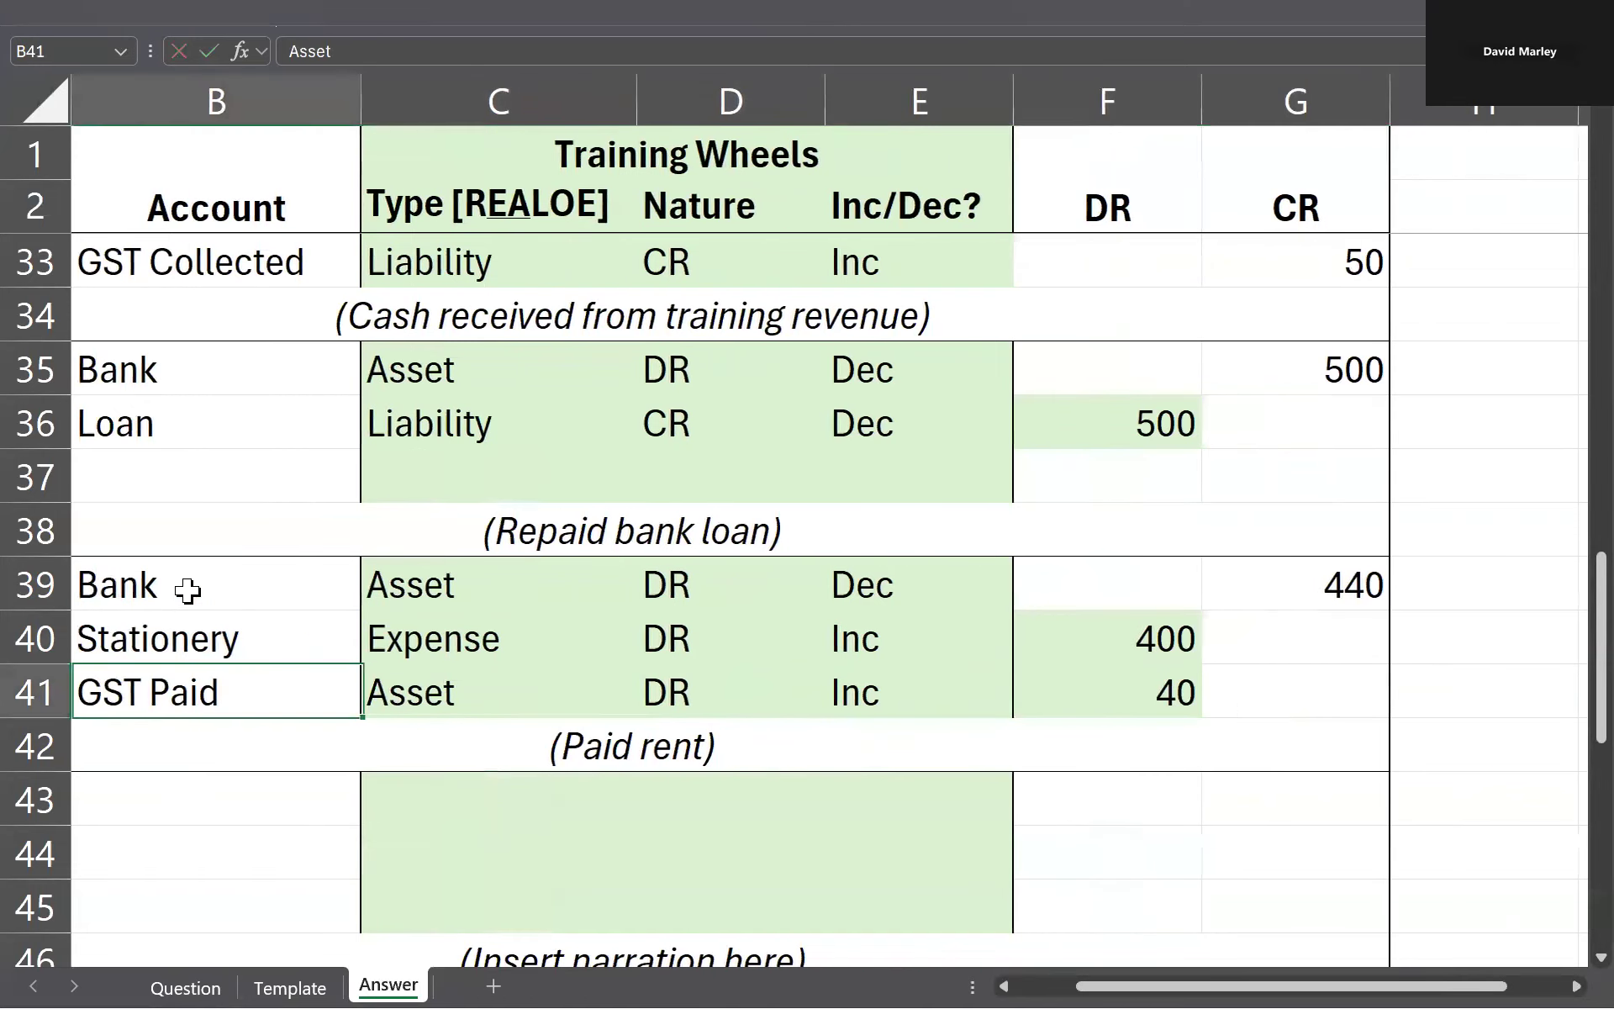
left_click(580, 584)
left_click(640, 632)
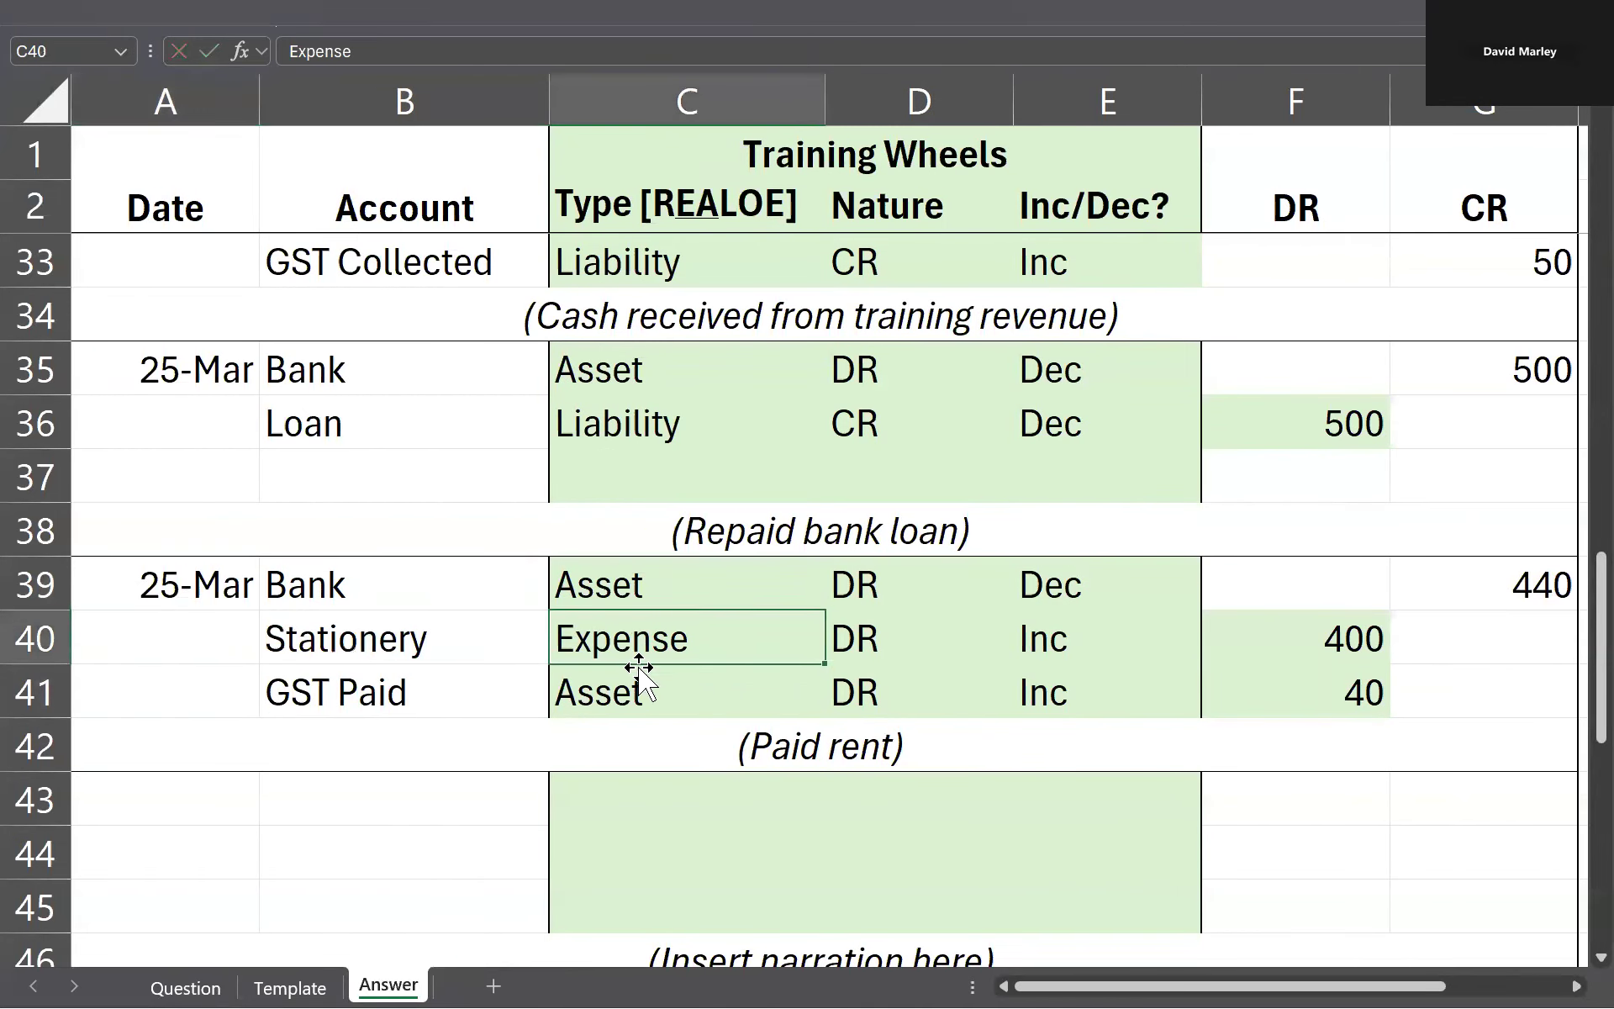
left_click(643, 694)
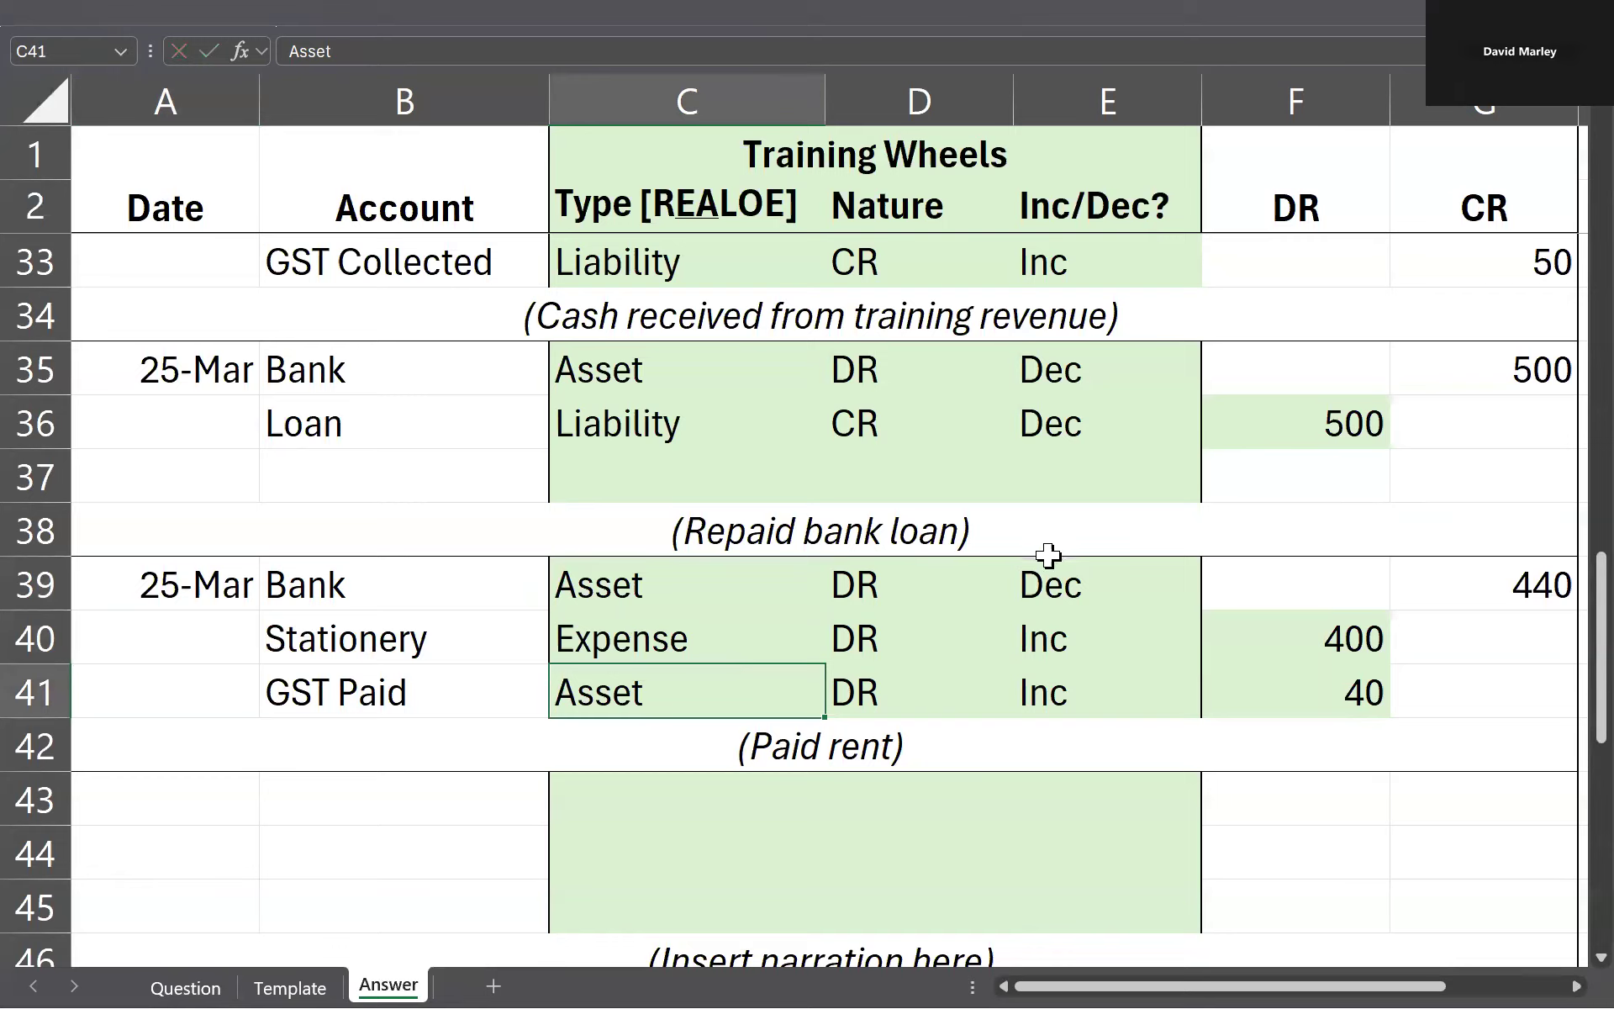
left_click(1081, 580)
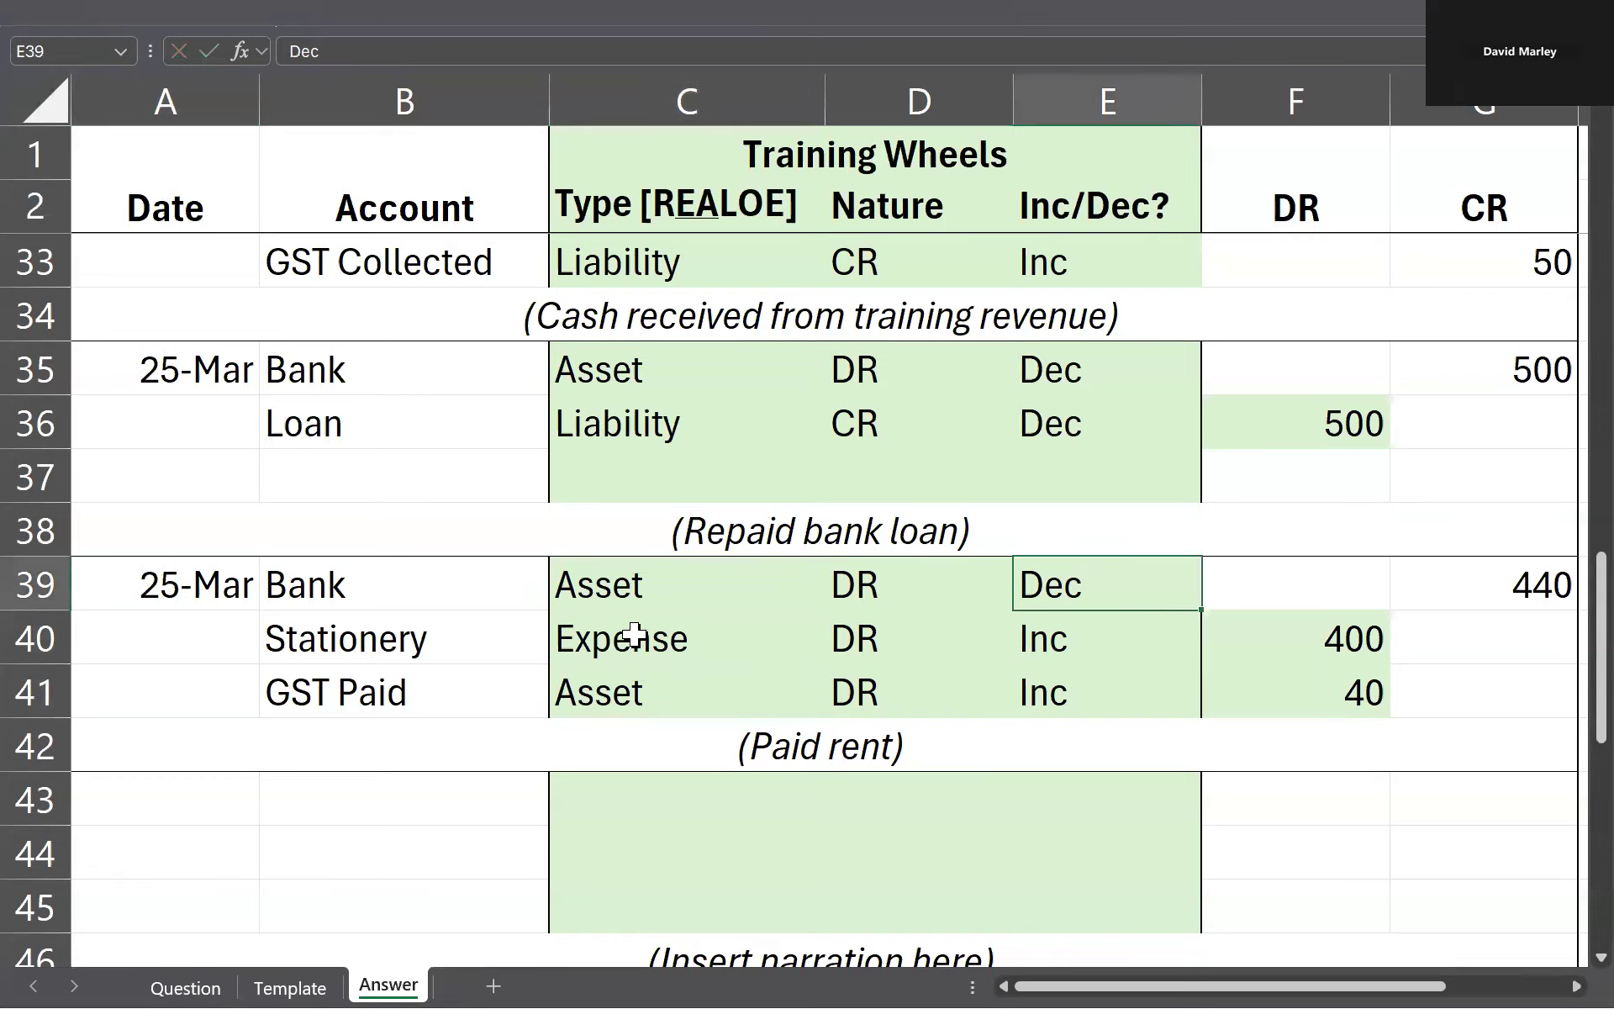
left_click(1154, 652)
left_click(1143, 698)
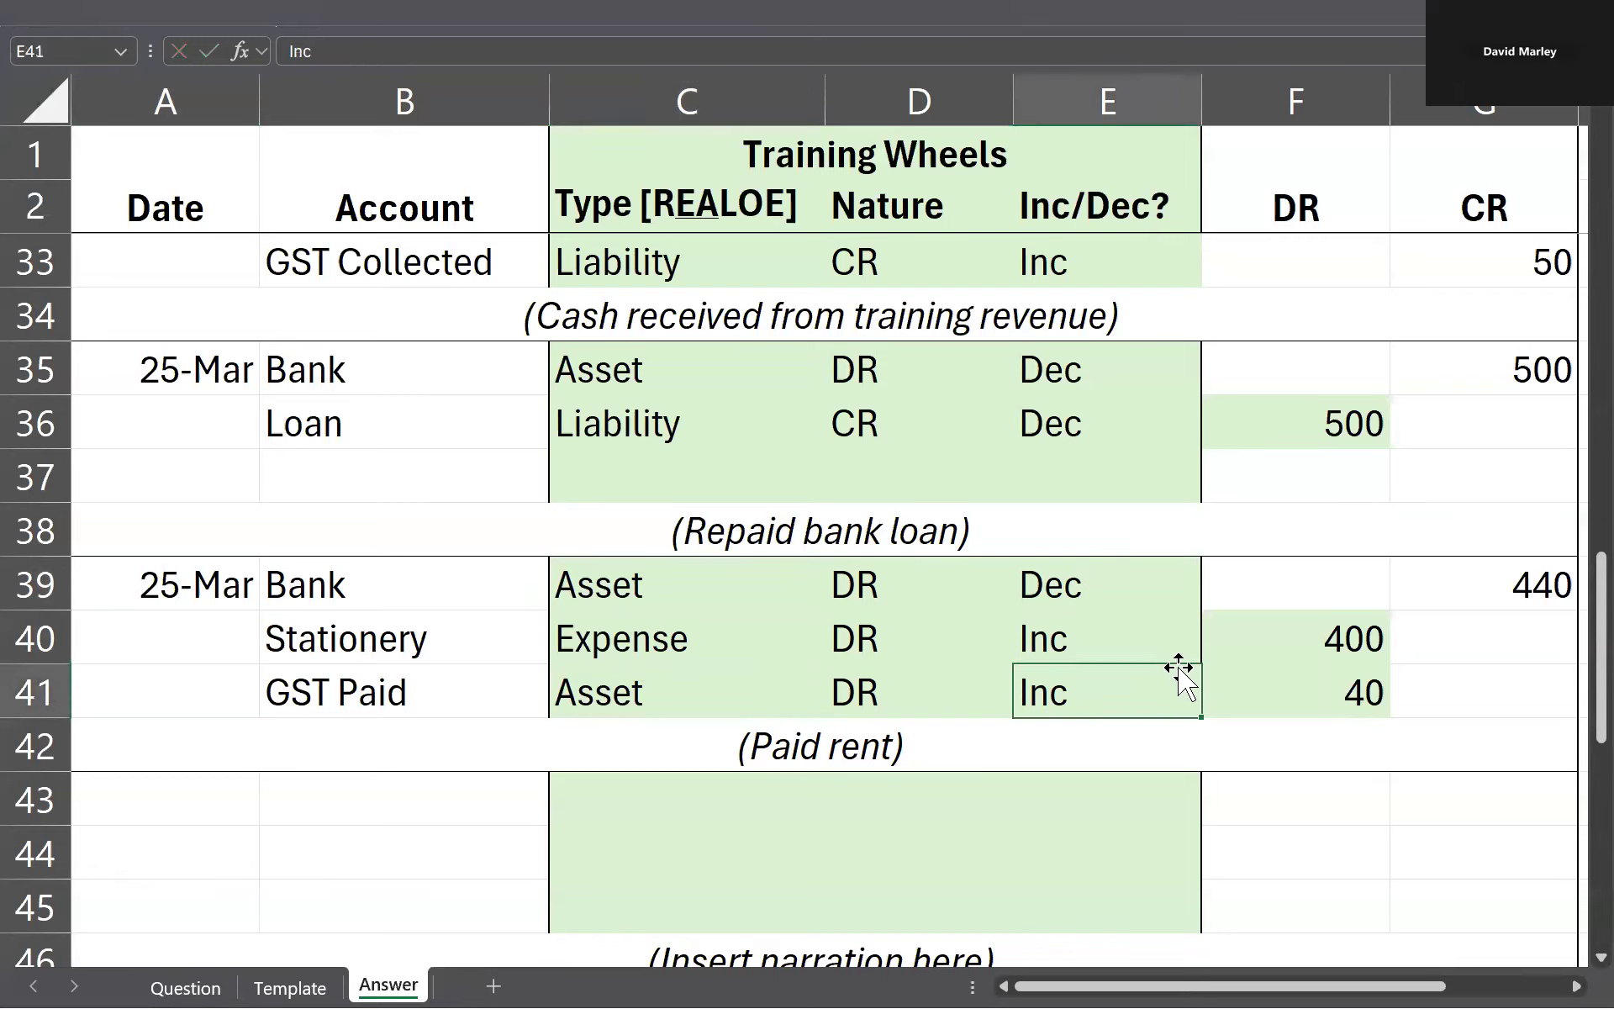
Step: Look up the stationery amount on the Question sheet, enter 220 as the Bank credit in G39, and check the GST Paid debit
left_click(1526, 593)
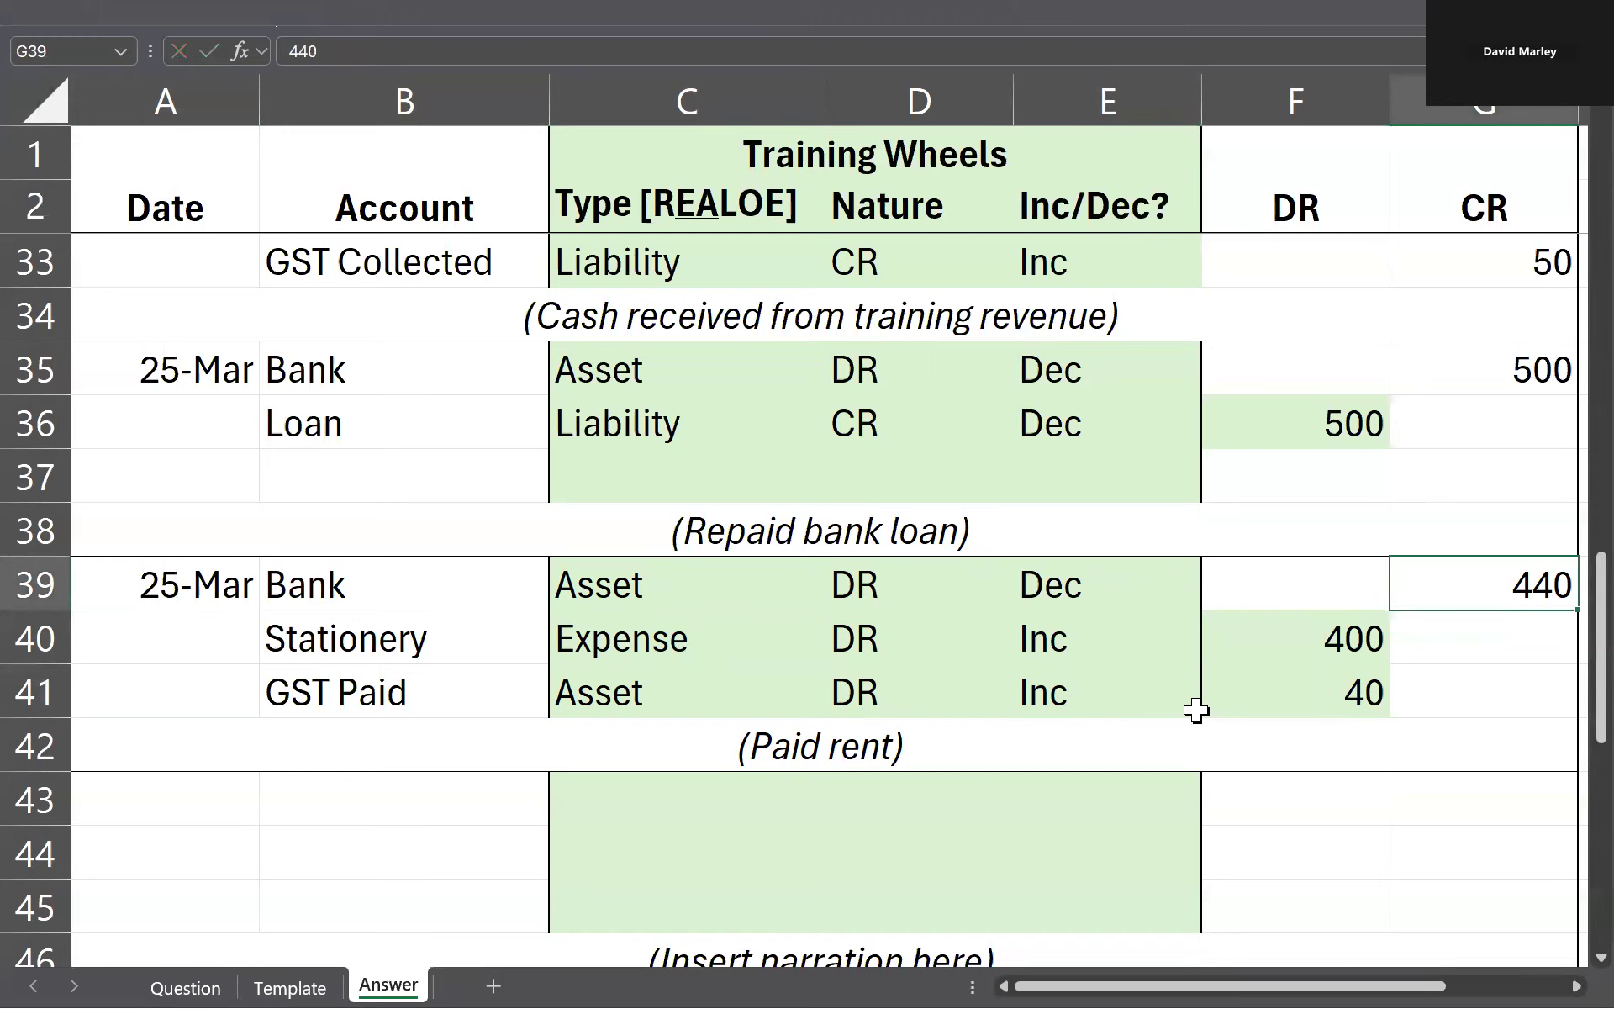
key("ctrl+Page_Up")
key("ctrl+Page_Up")
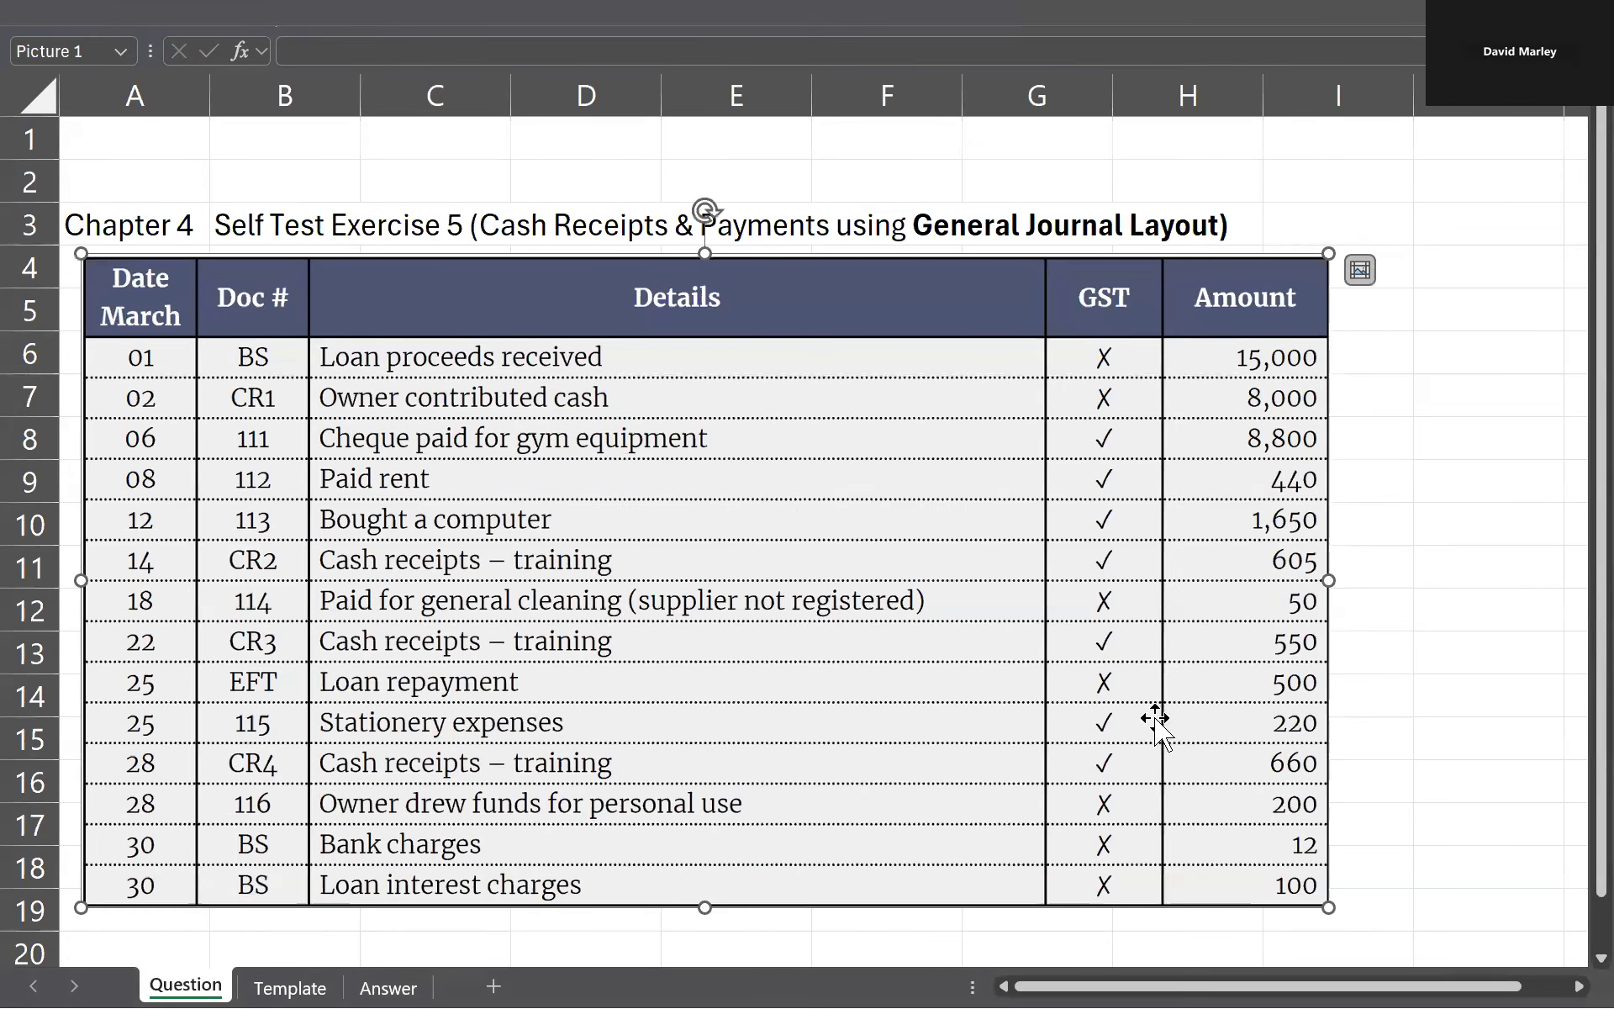
key("ctrl+Page_Down")
key("ctrl+Page_Down")
type("220")
key("Return")
key("Left")
key("Left")
key("Left")
key("Left")
key("Left")
key("Left")
left_click(1337, 704)
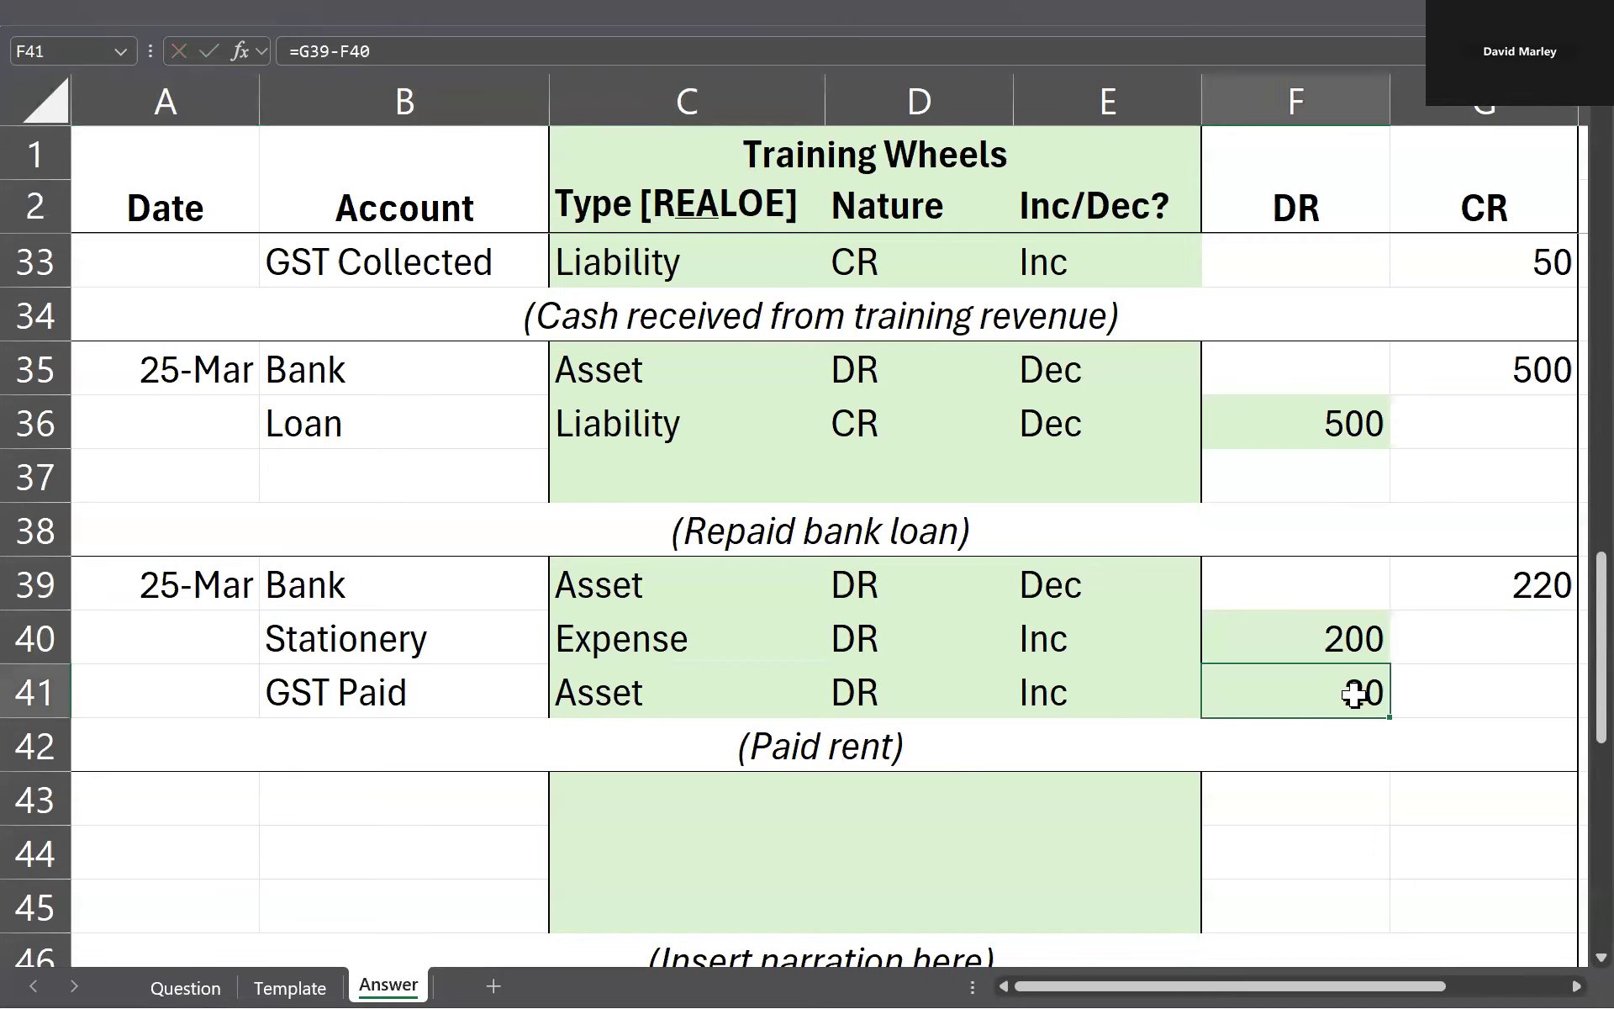
Step: Change the narration in row 42 to "(Paid stationery)"
scroll(969, 589, "down", 1)
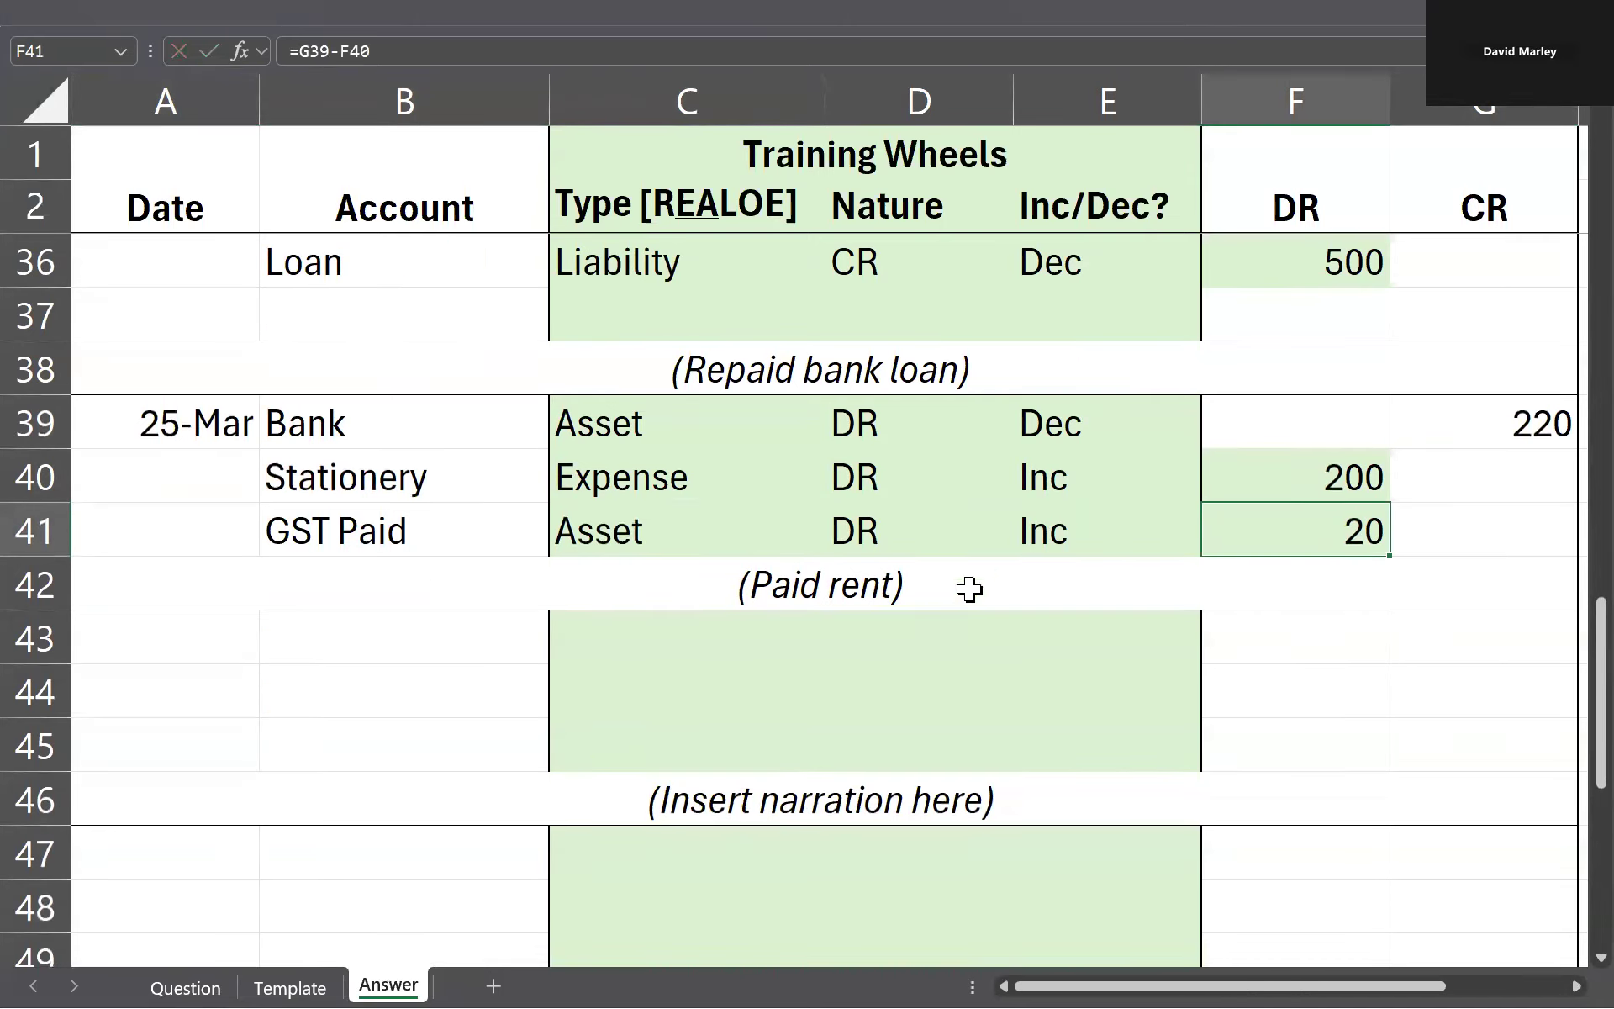
double_click(799, 567)
double_click(871, 586)
type("stationery")
key("Return")
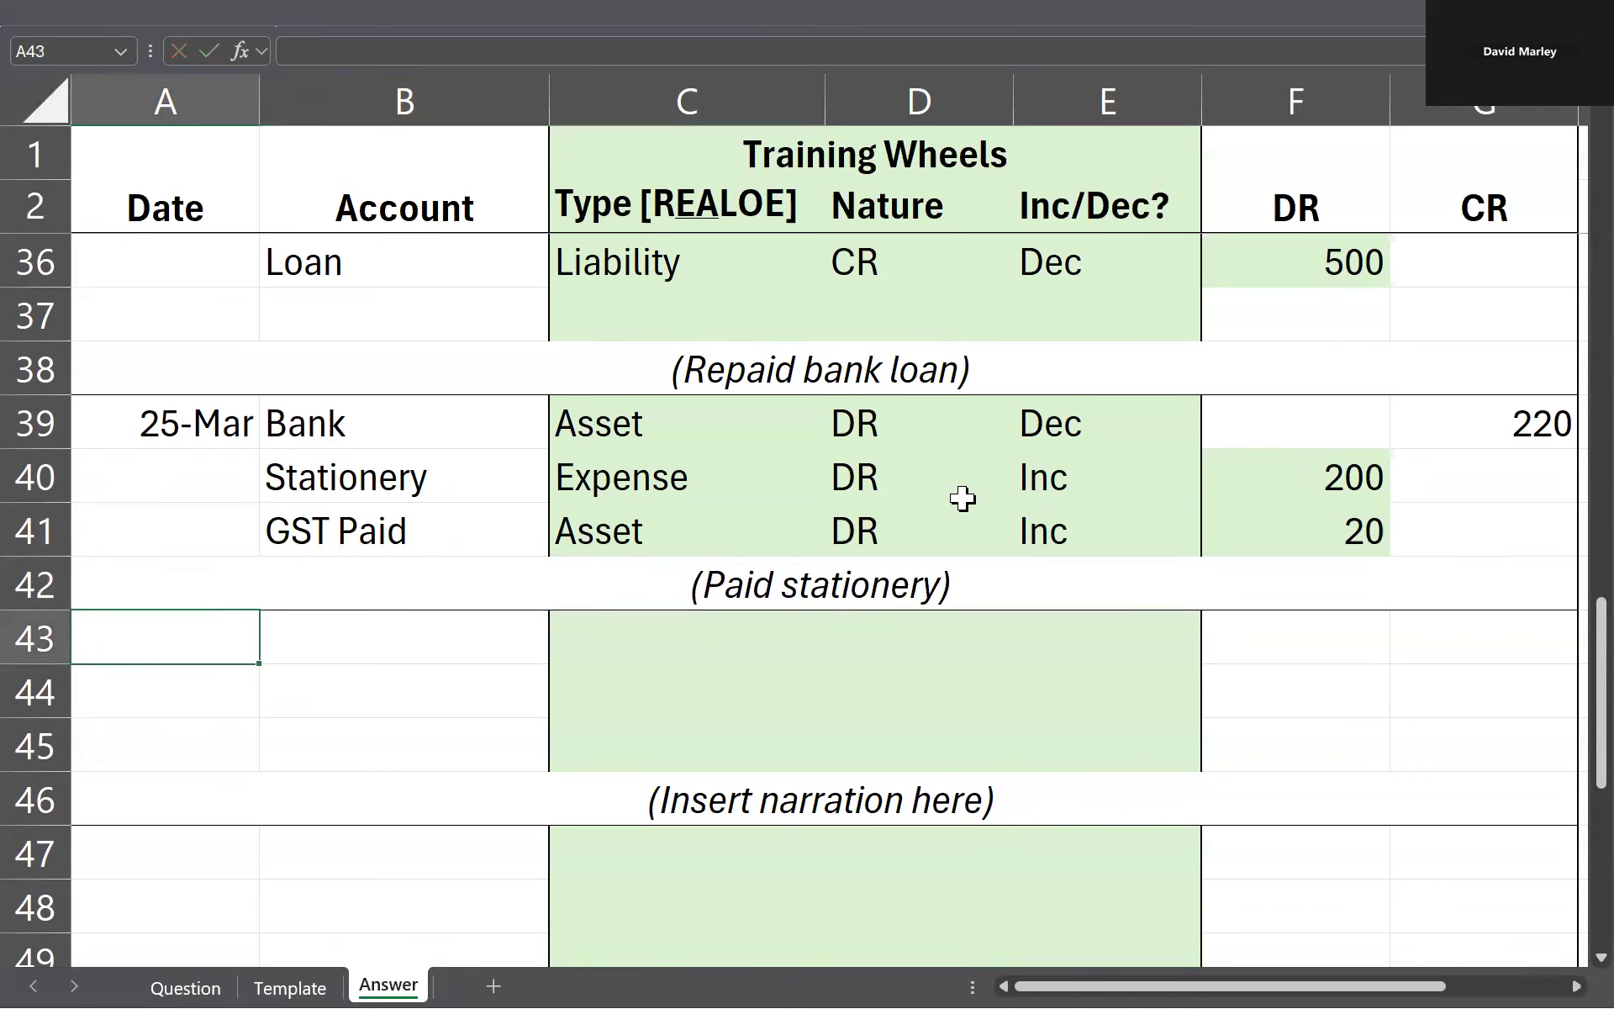
Step: Check the next transaction on the Question sheet and copy the 22 March training receipt entry, including its narration, to A43
key("ctrl+Page_Up")
key("ctrl+Page_Up")
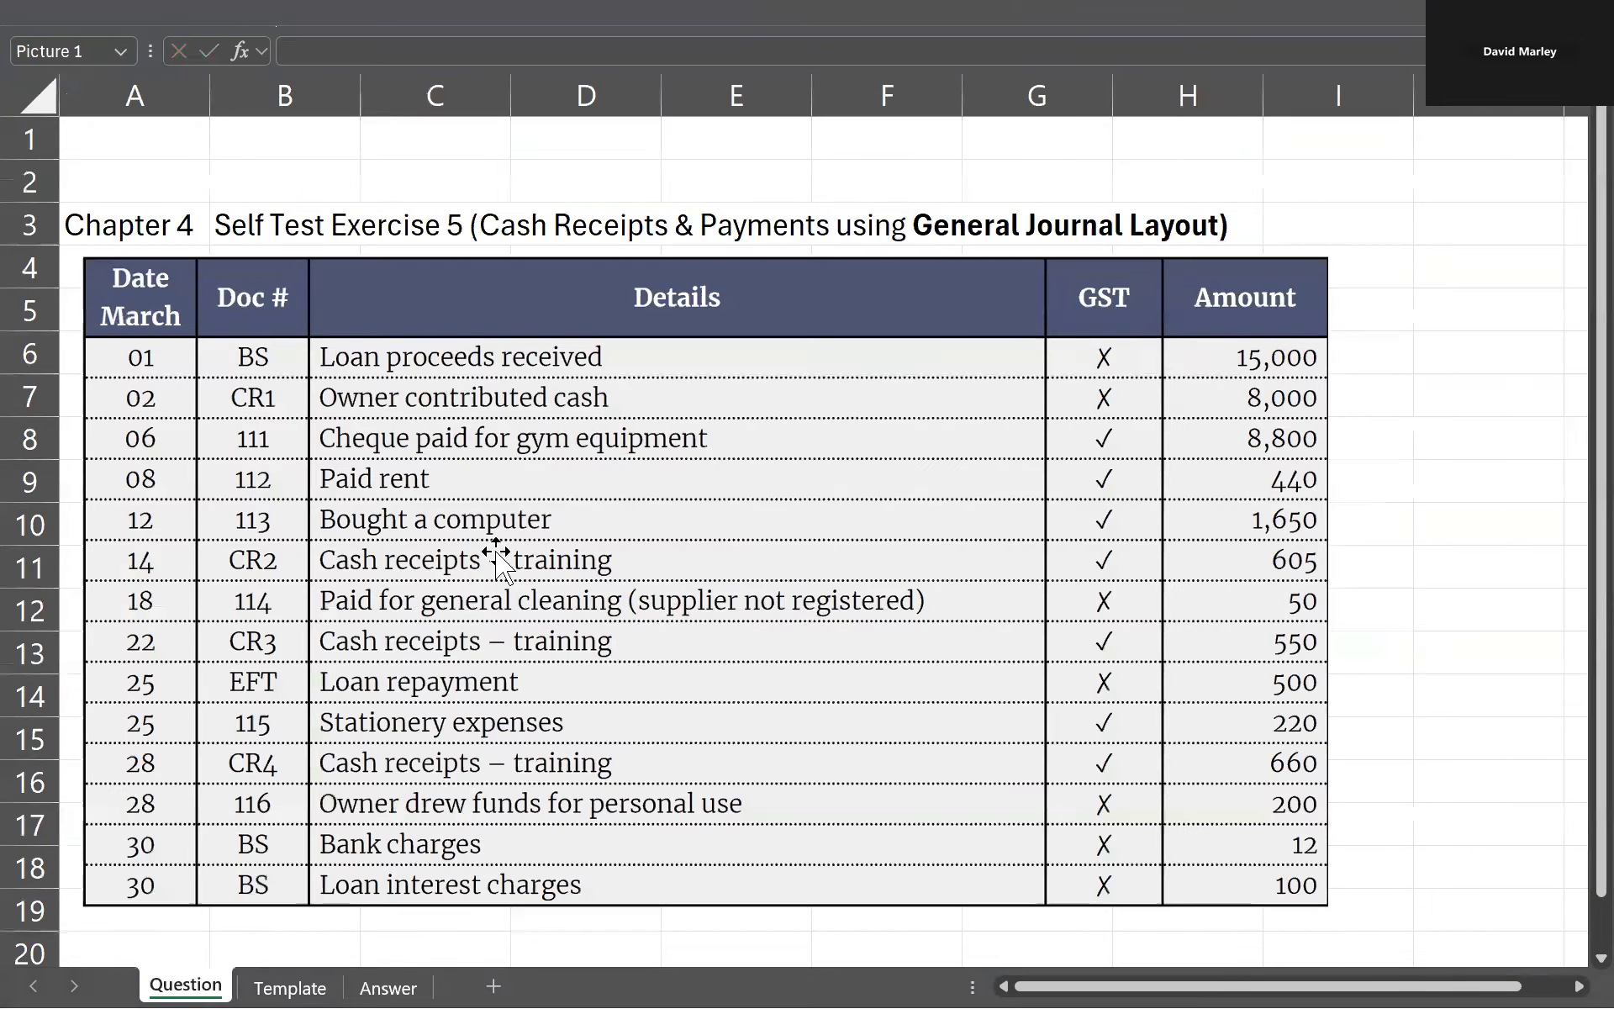
scroll(504, 559, "down", 1)
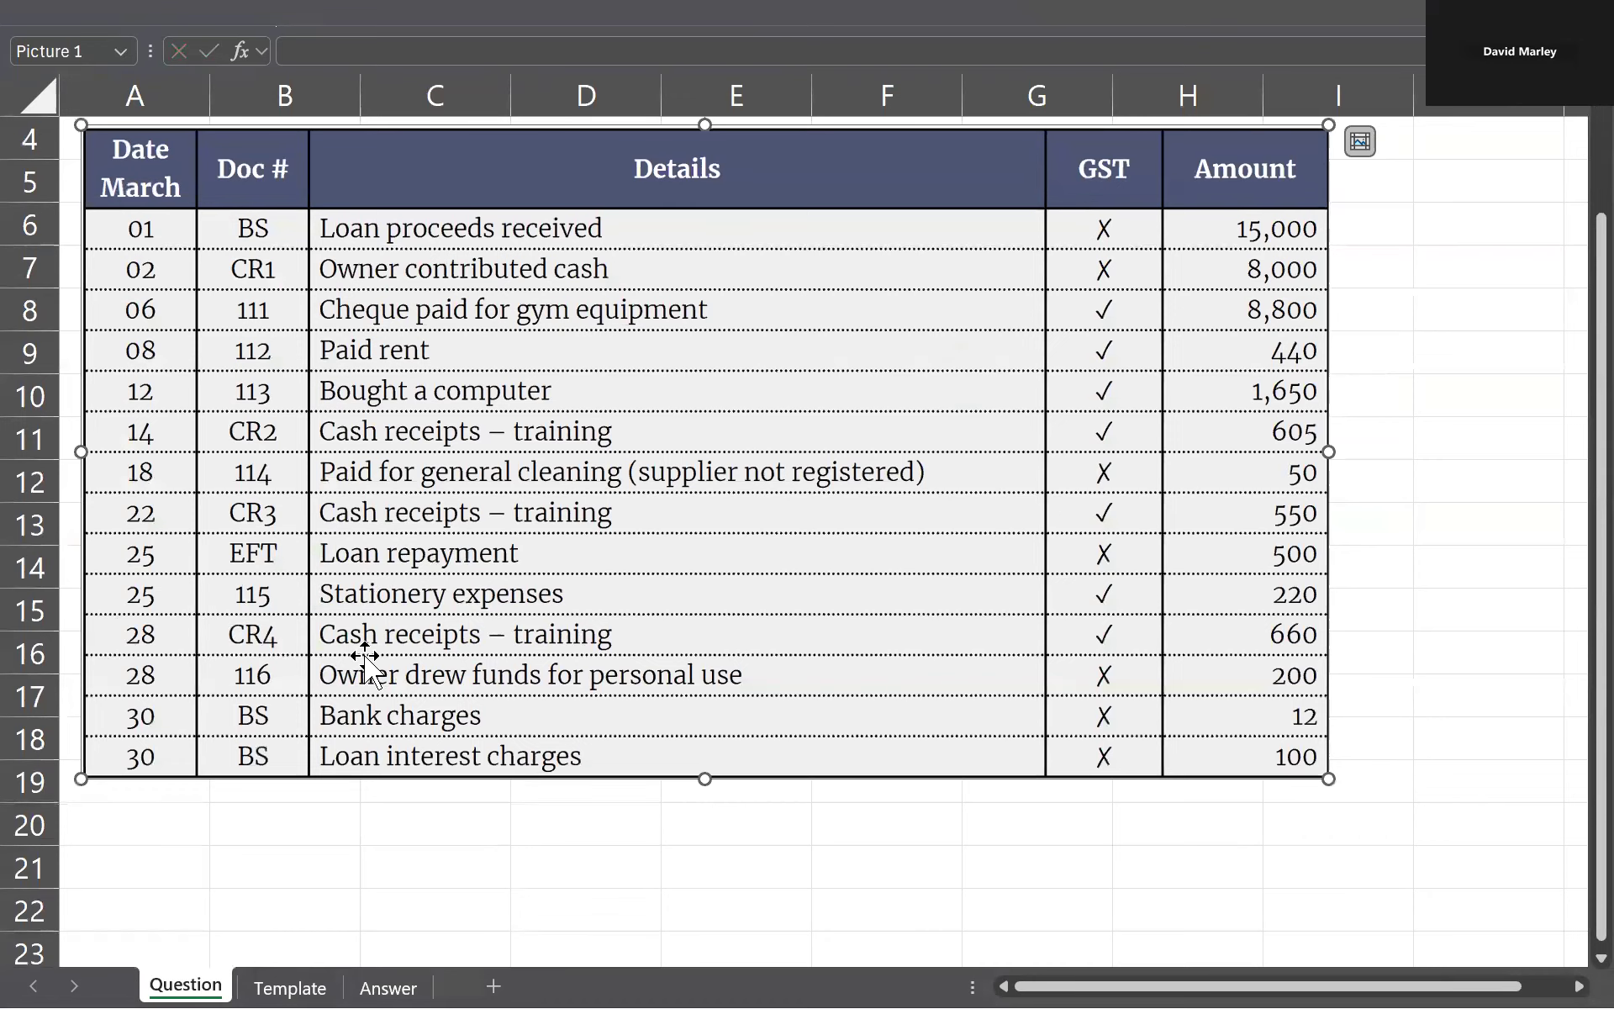
key("ctrl+Page_Down")
key("ctrl+Page_Down")
scroll(370, 557, "up", 2)
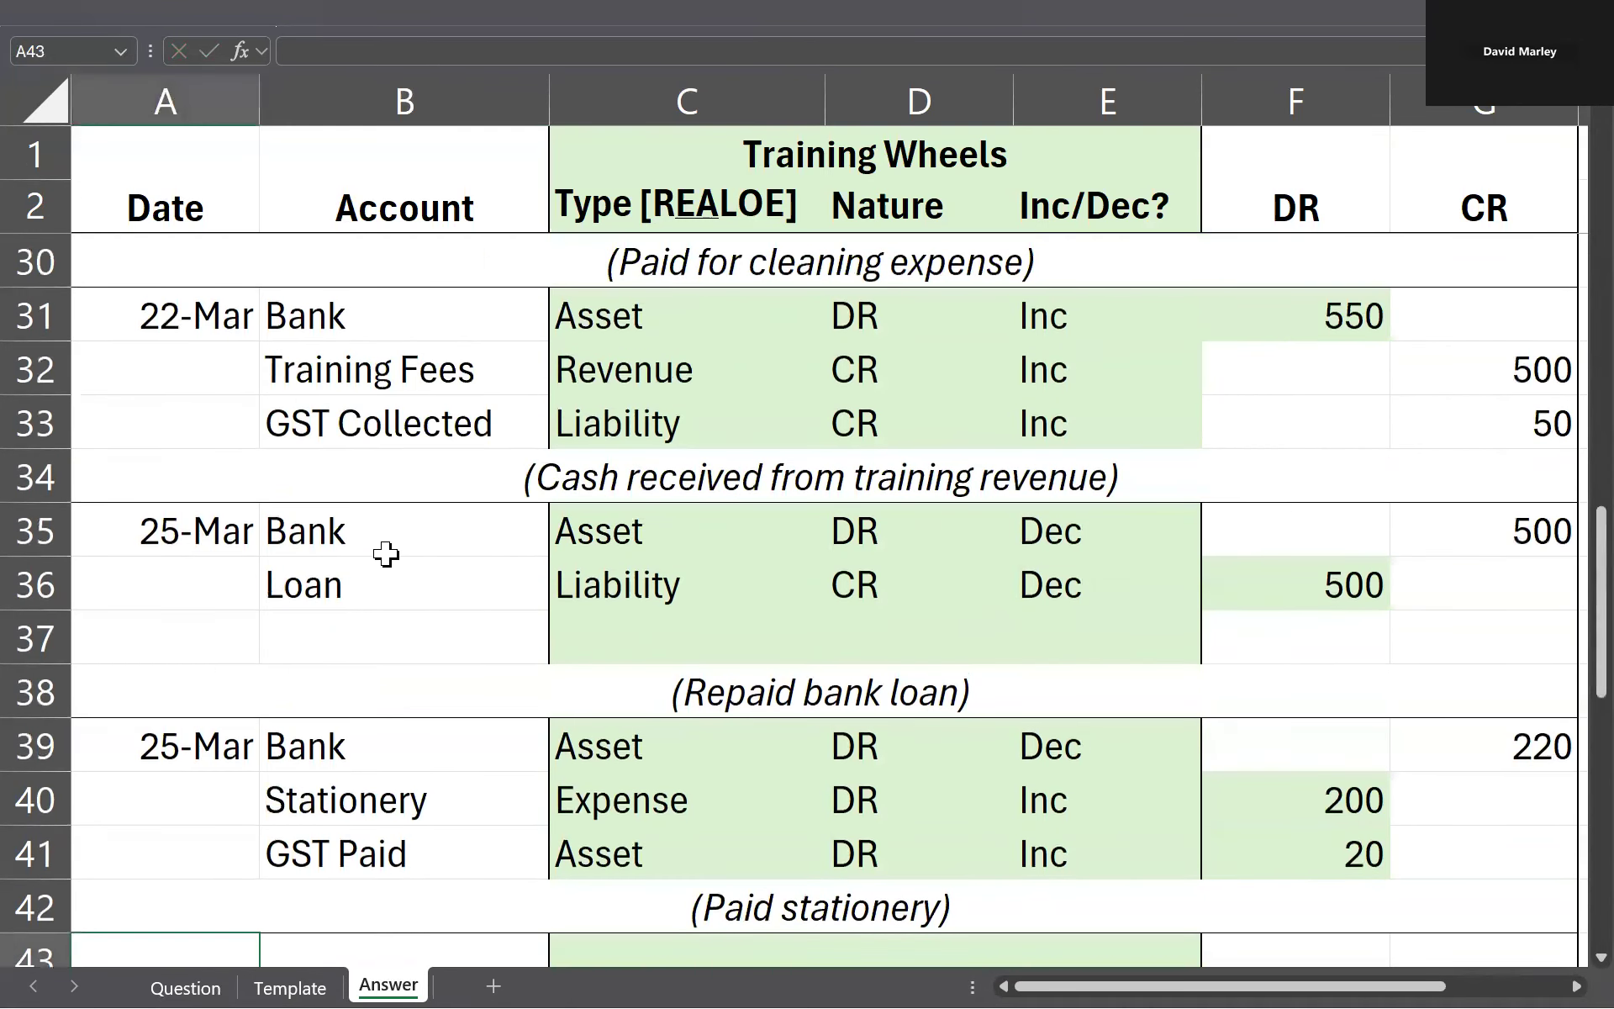
left_click_drag(208, 317, 1345, 476)
key("ctrl+c")
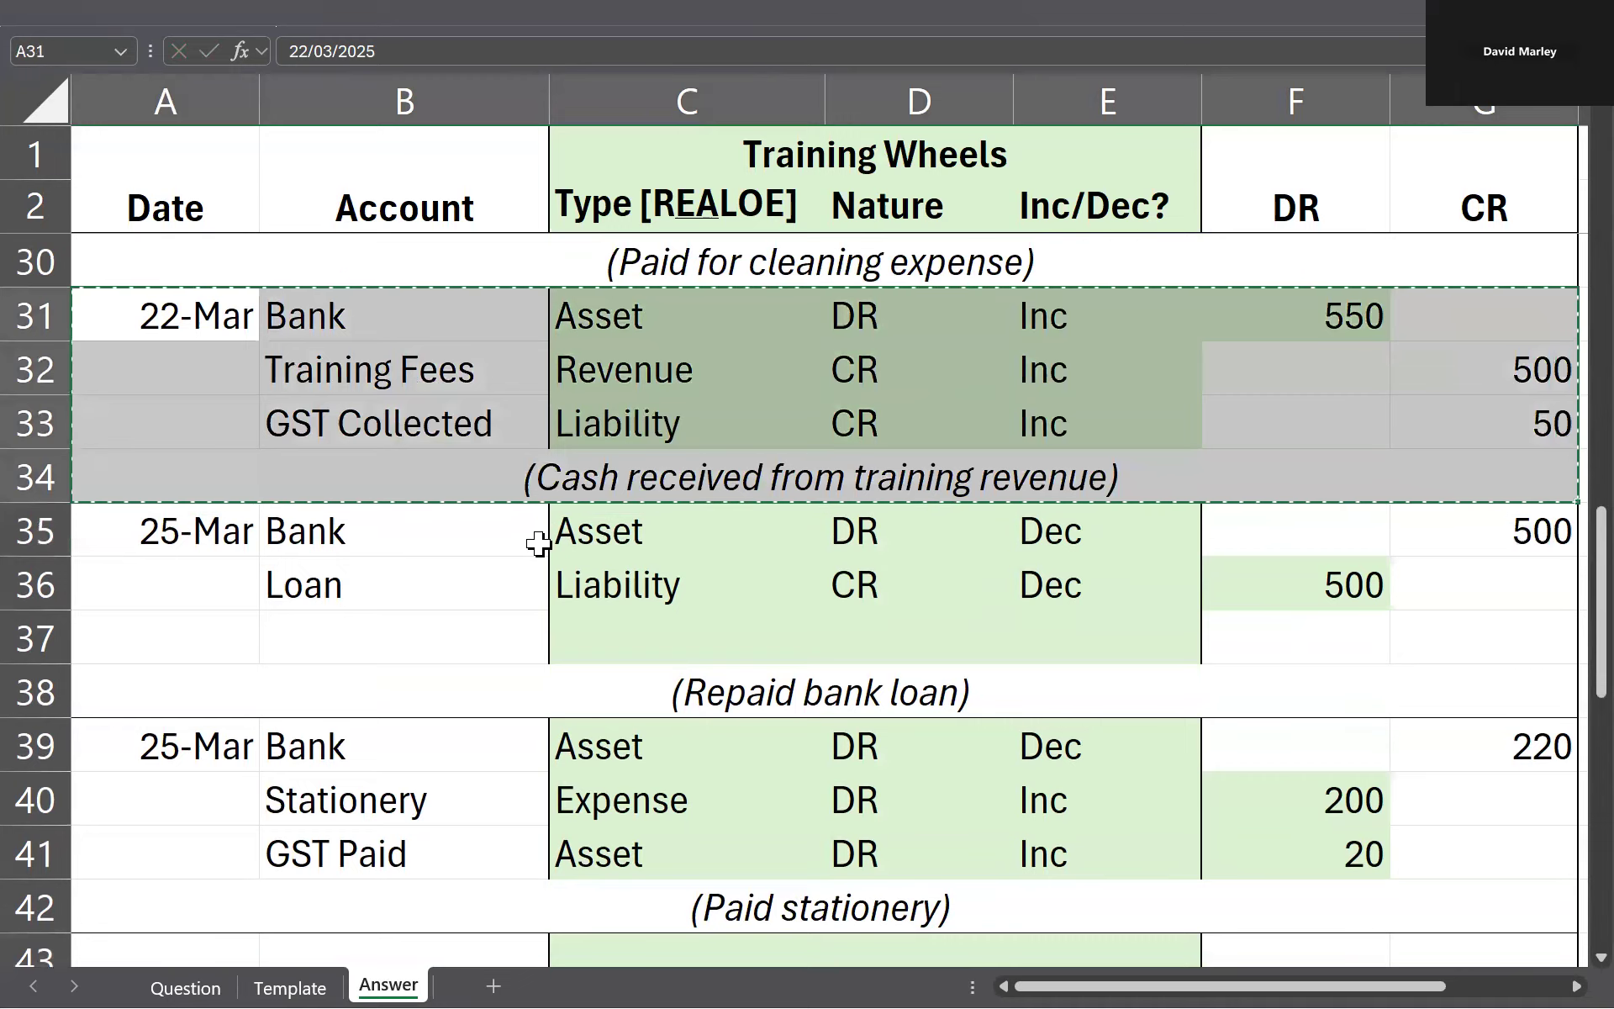
scroll(541, 541, "down", 2)
left_click(204, 636)
key("ctrl+v")
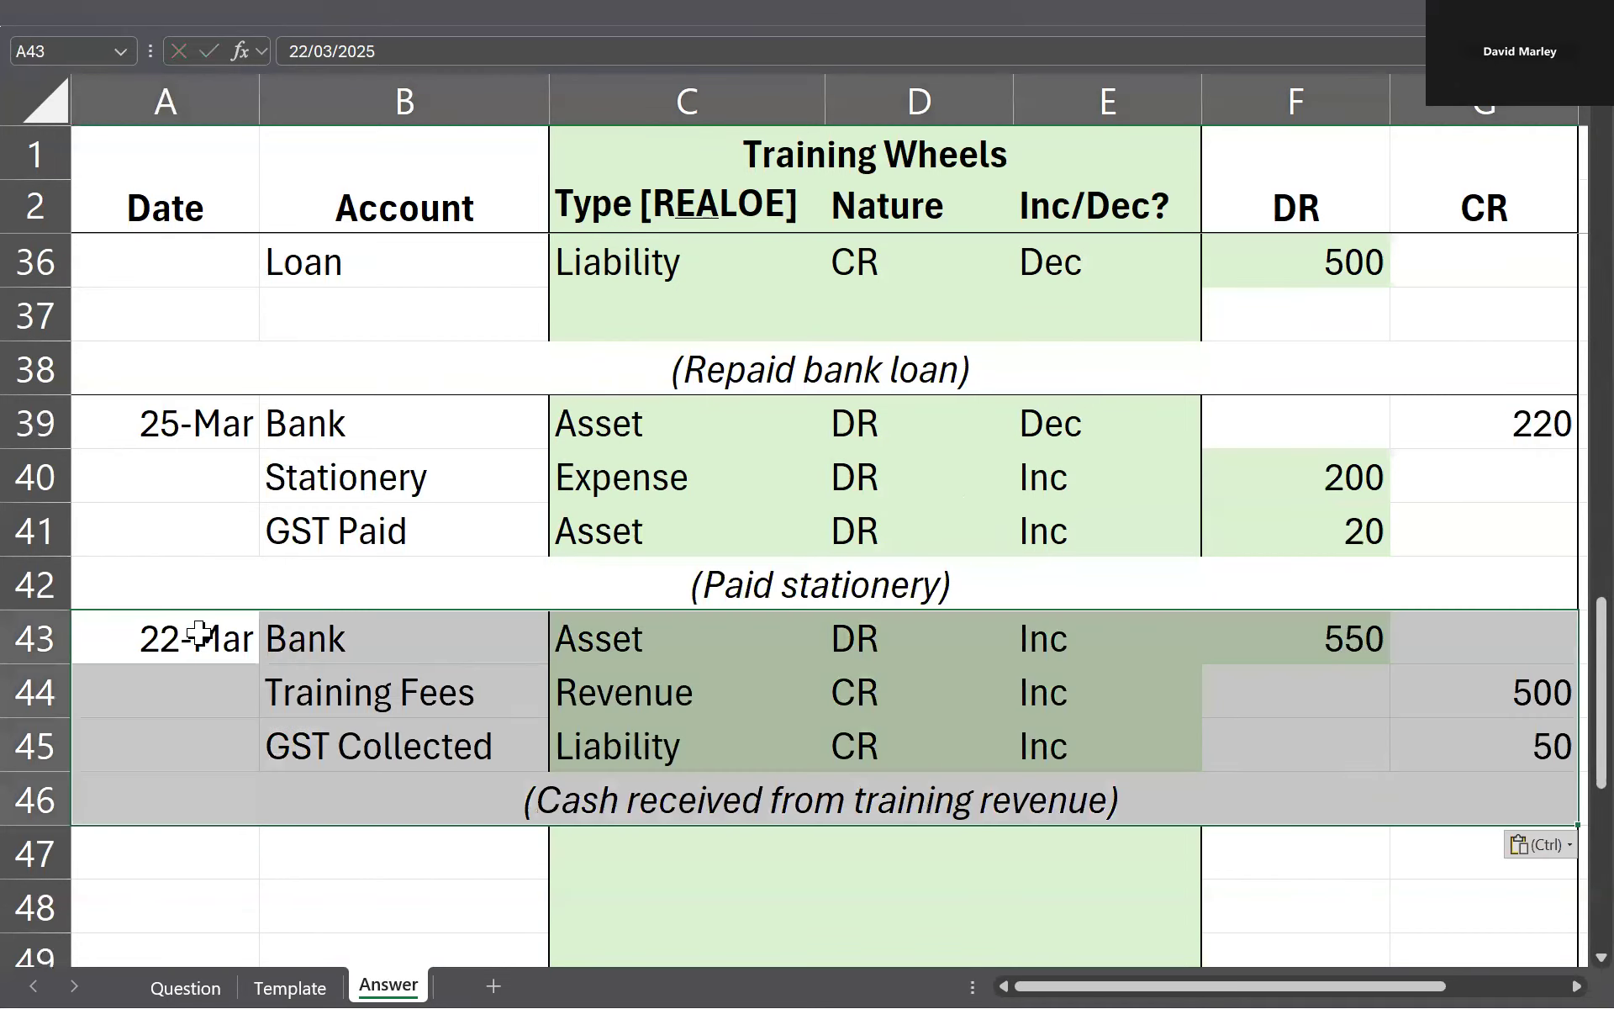
Step: Check the next training receipt's date on the Question sheet and set the copied entry's date in A43 to 28/3
key("ctrl+Page_Up")
key("ctrl+Page_Up")
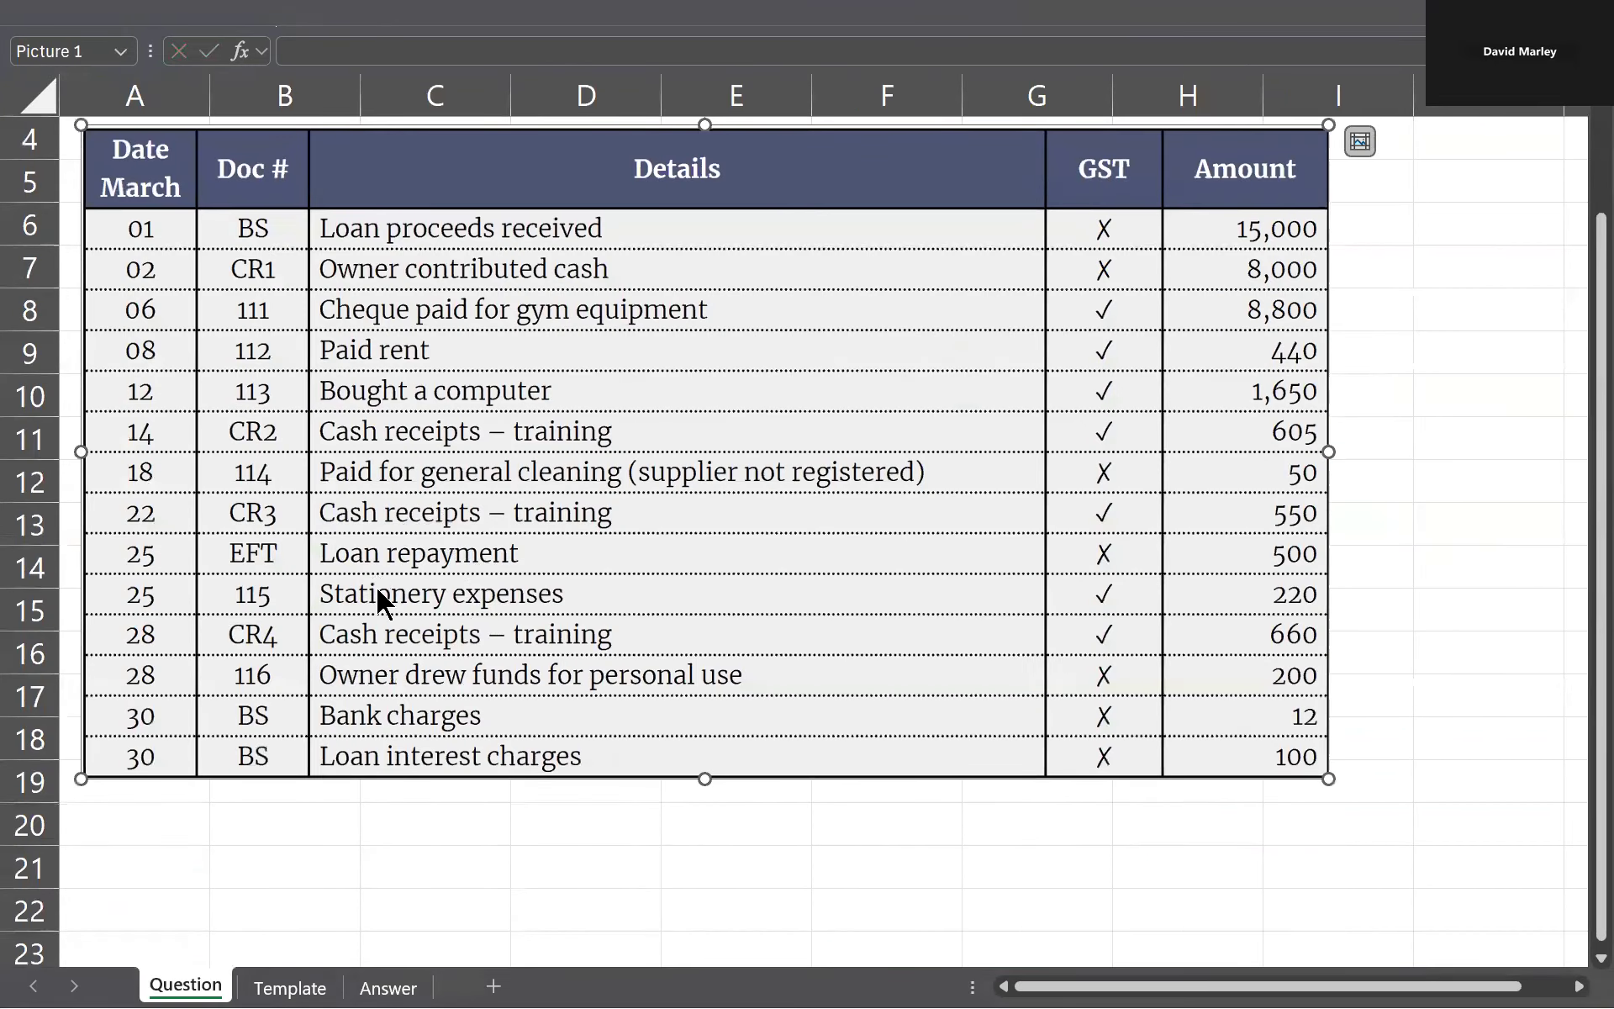
key("ctrl+Page_Down")
key("ctrl+Page_Down")
type("28/3")
key("Right")
key("Right")
key("Right")
key("Right")
key("Right")
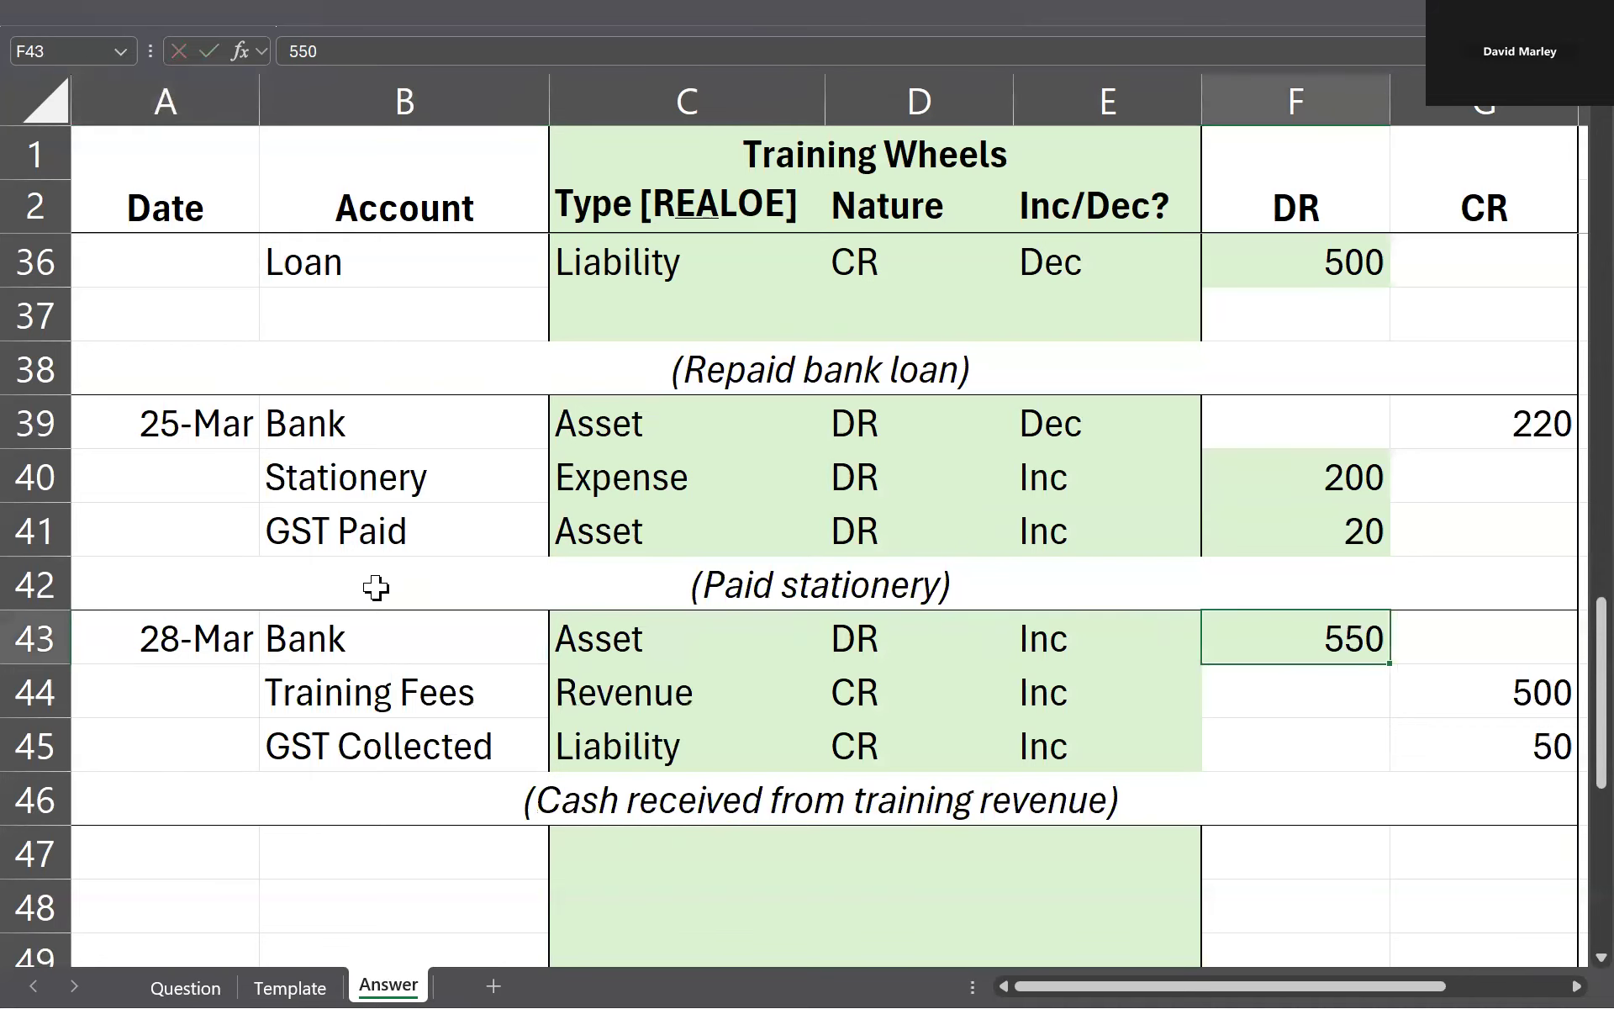
Step: Look up the 28 March training receipt amount on the Question sheet and set the Bank debit in F43 to 660
key("ctrl+Page_Up")
key("ctrl+Page_Up")
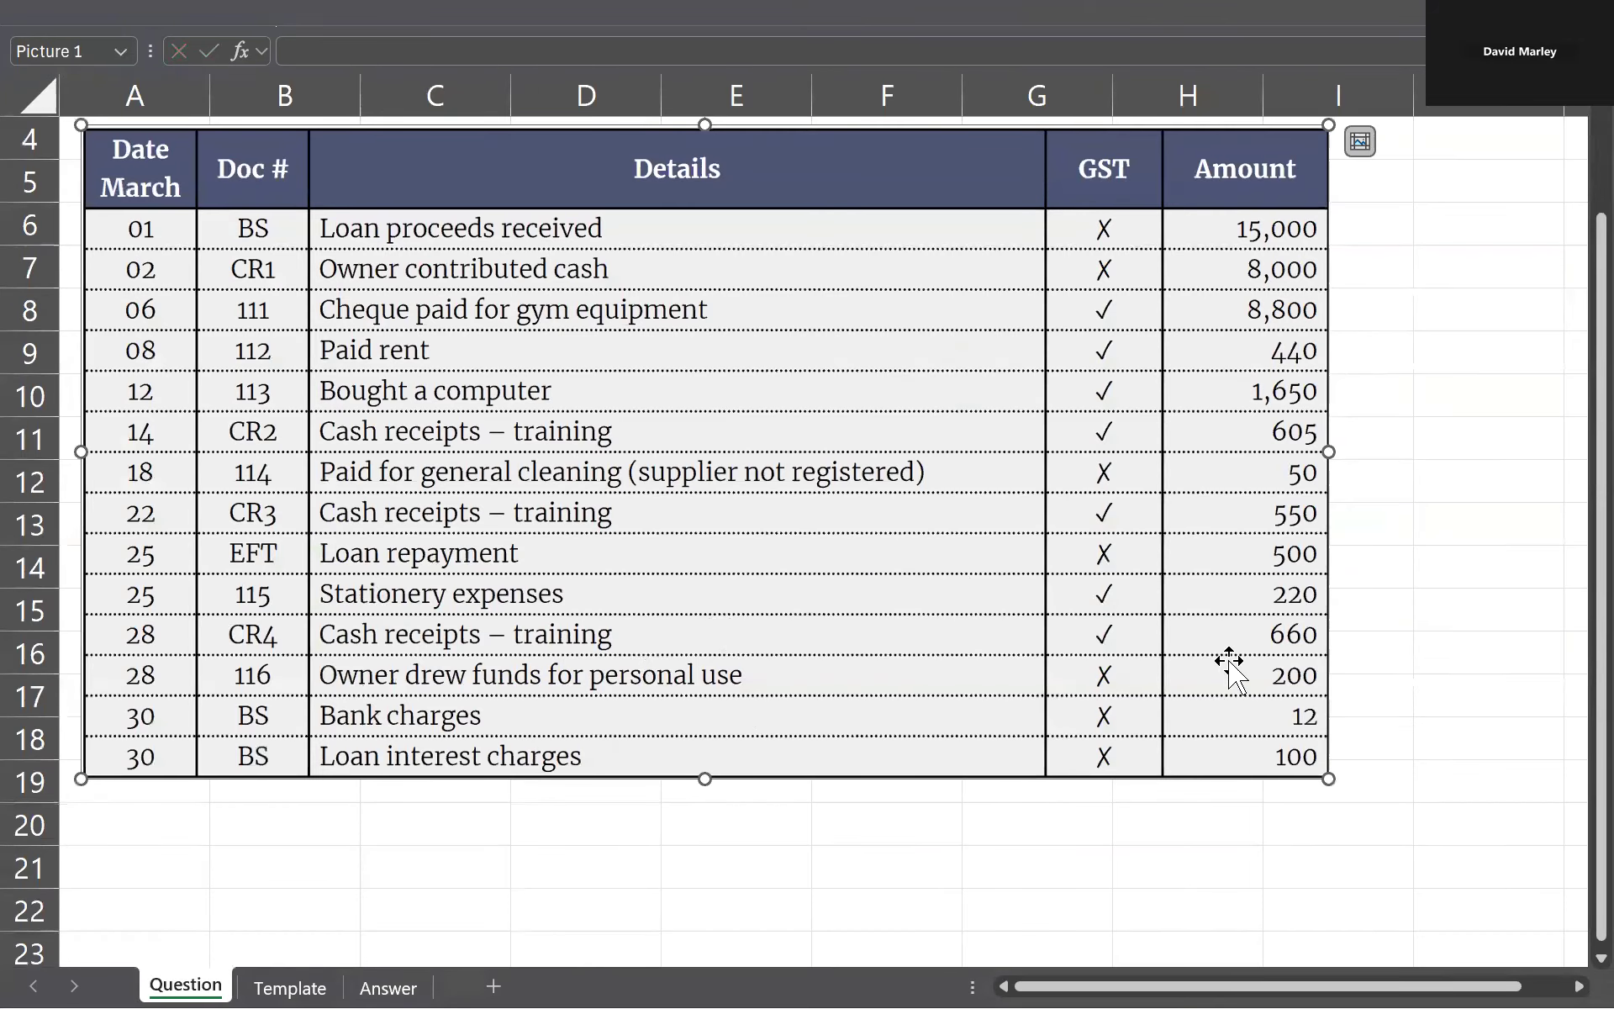
key("ctrl+Page_Down")
key("ctrl+Page_Down")
type("660")
key("Return")
Step: Check the next transaction on the Question sheet and start a new entry in row 47 with date 30/3 and account Bank
scroll(1245, 639, "down", 2)
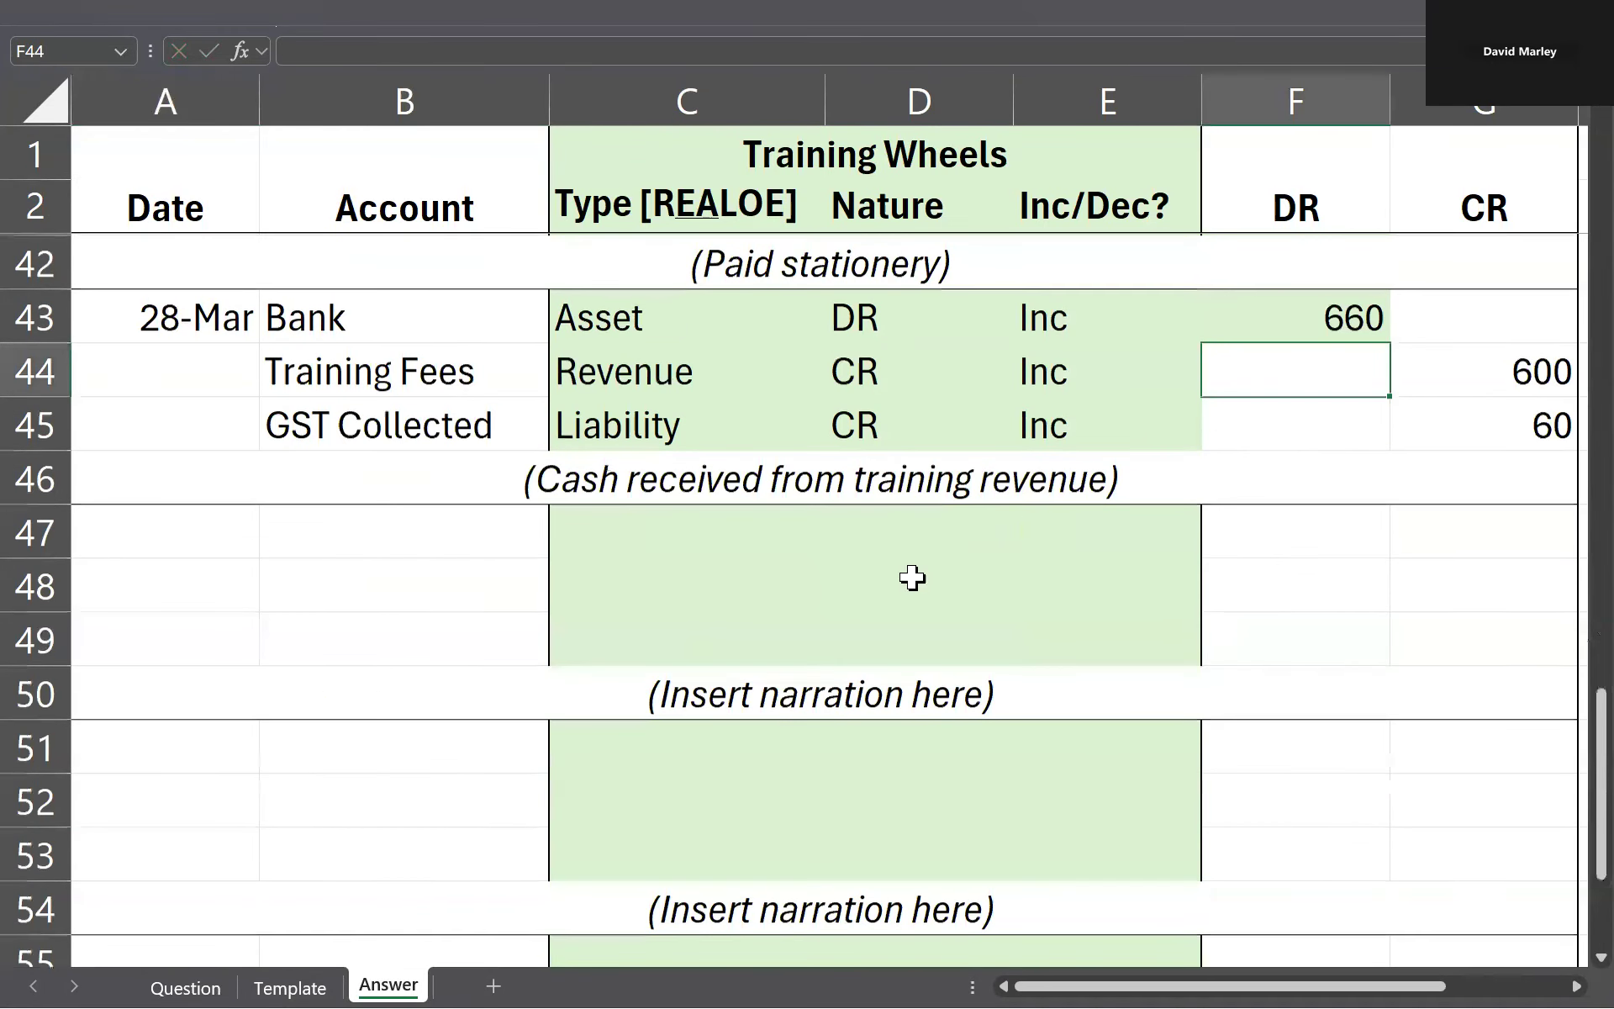
left_click(238, 509)
key("ctrl+Page_Up")
key("ctrl+Page_Up")
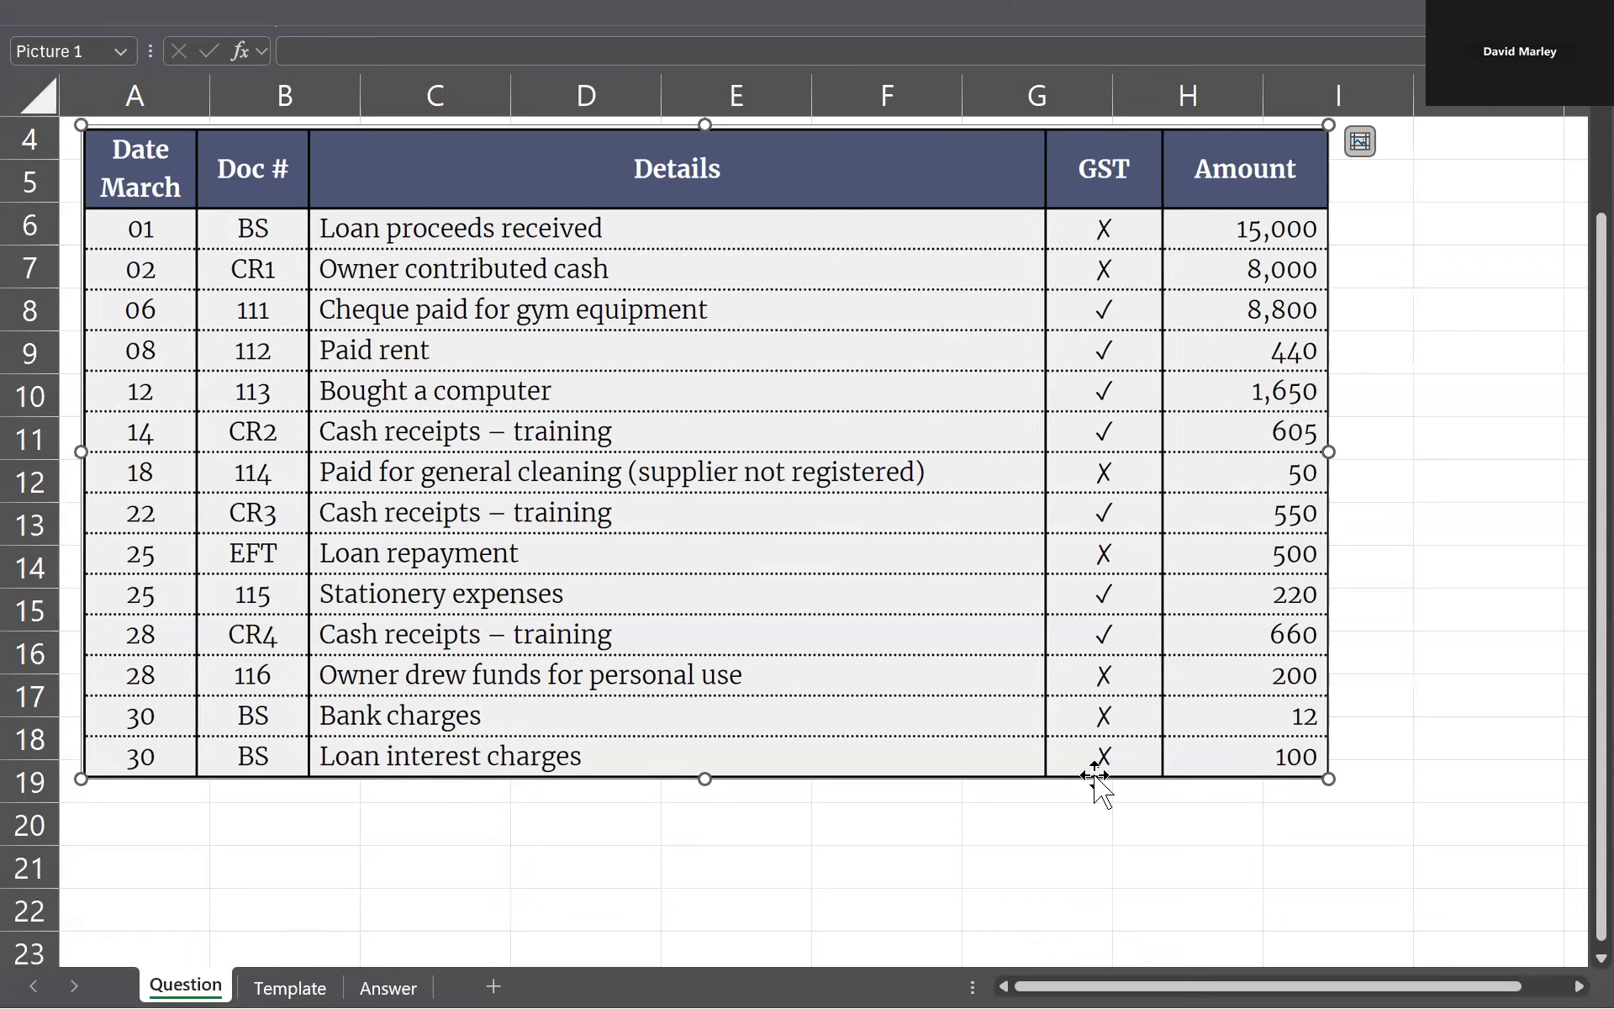
key("ctrl+Page_Down")
key("ctrl+Page_Down")
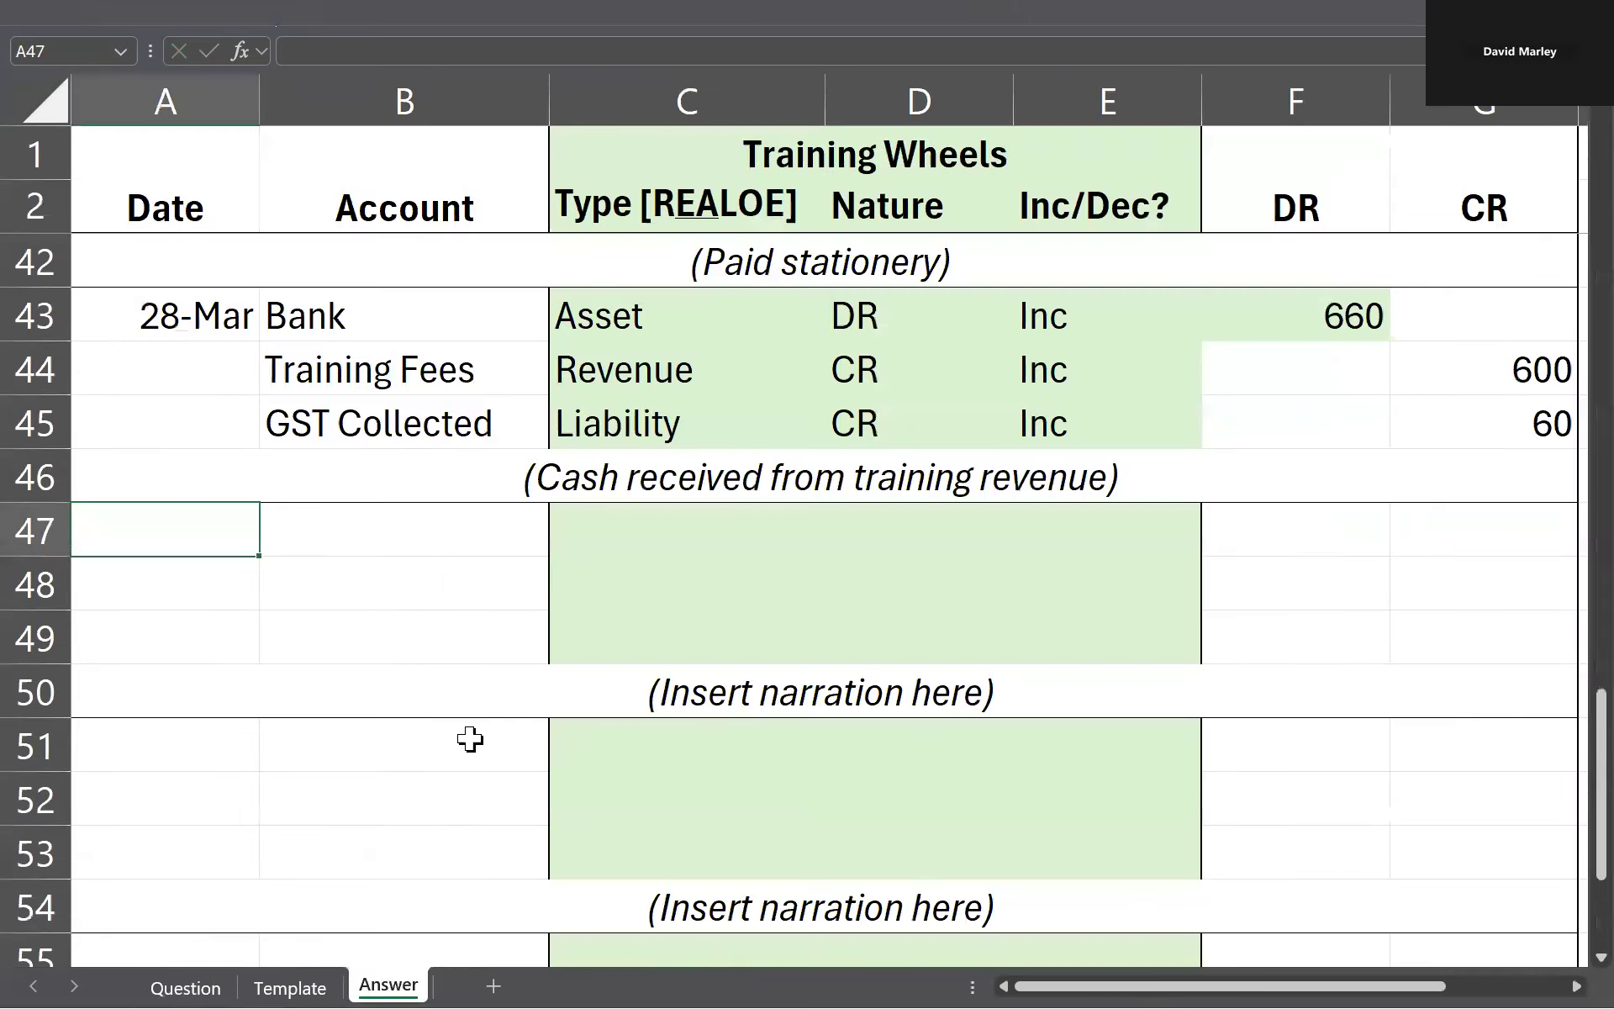
type("30/3")
key("Tab")
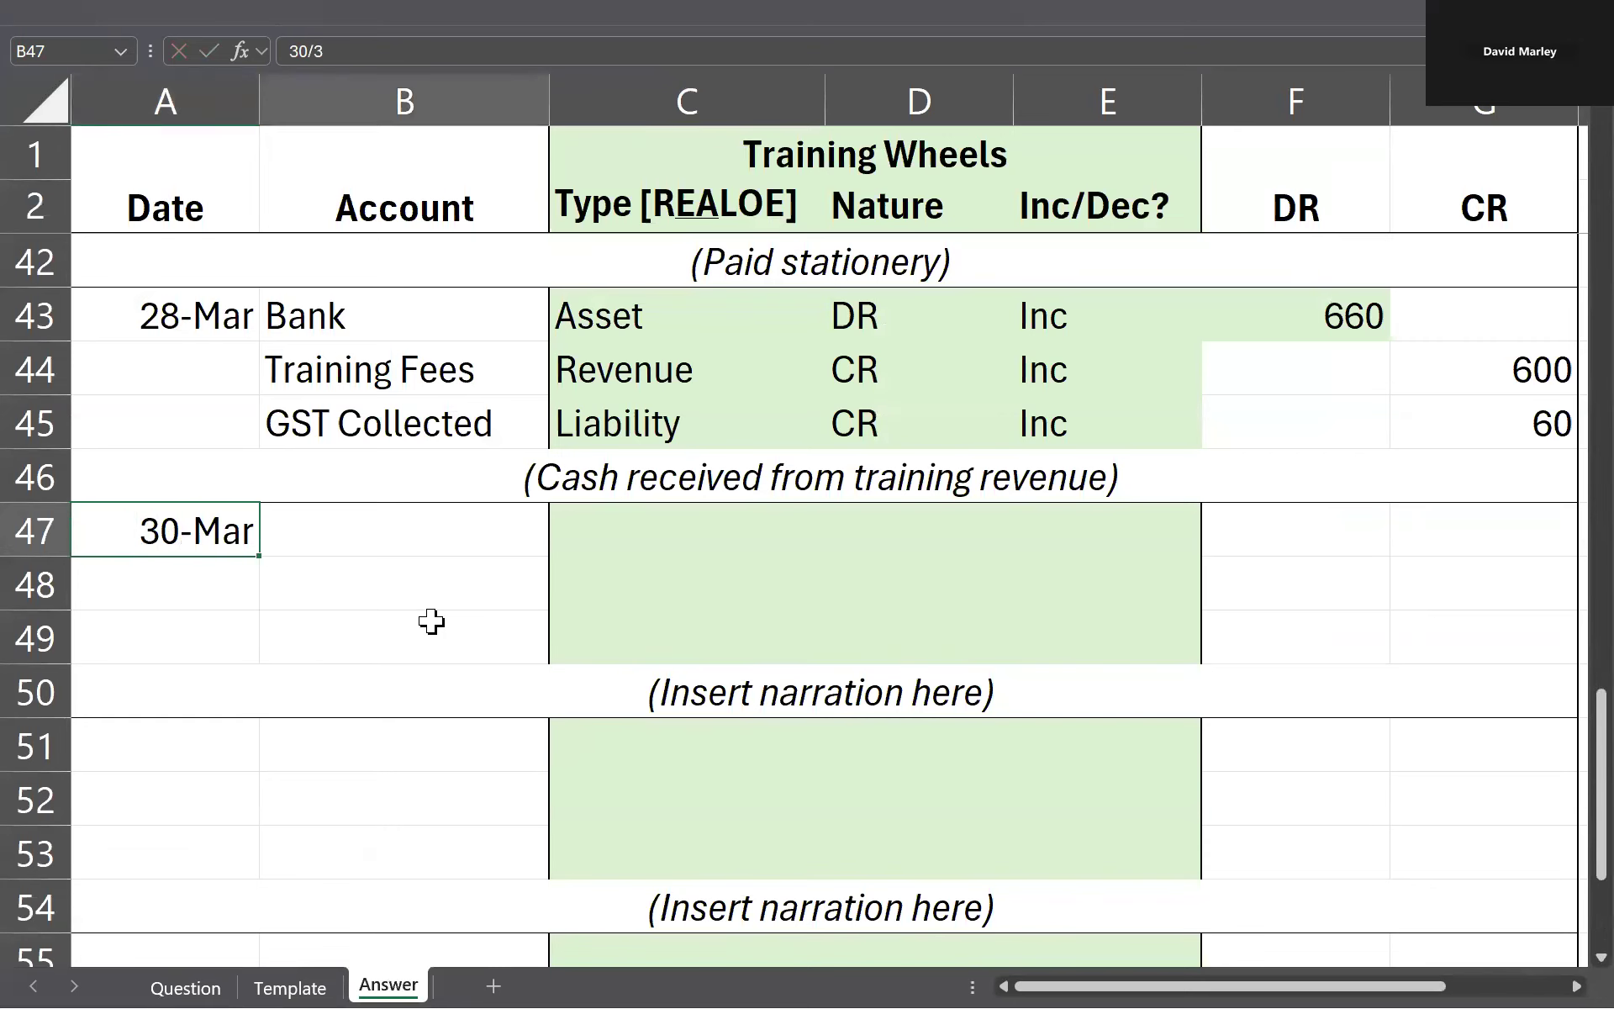
type("Bank")
Step: Recheck the owner's drawing transaction on the Question sheet and correct the date in A47 to 28/3
key("ctrl+Page_Up")
key("ctrl+Page_Up")
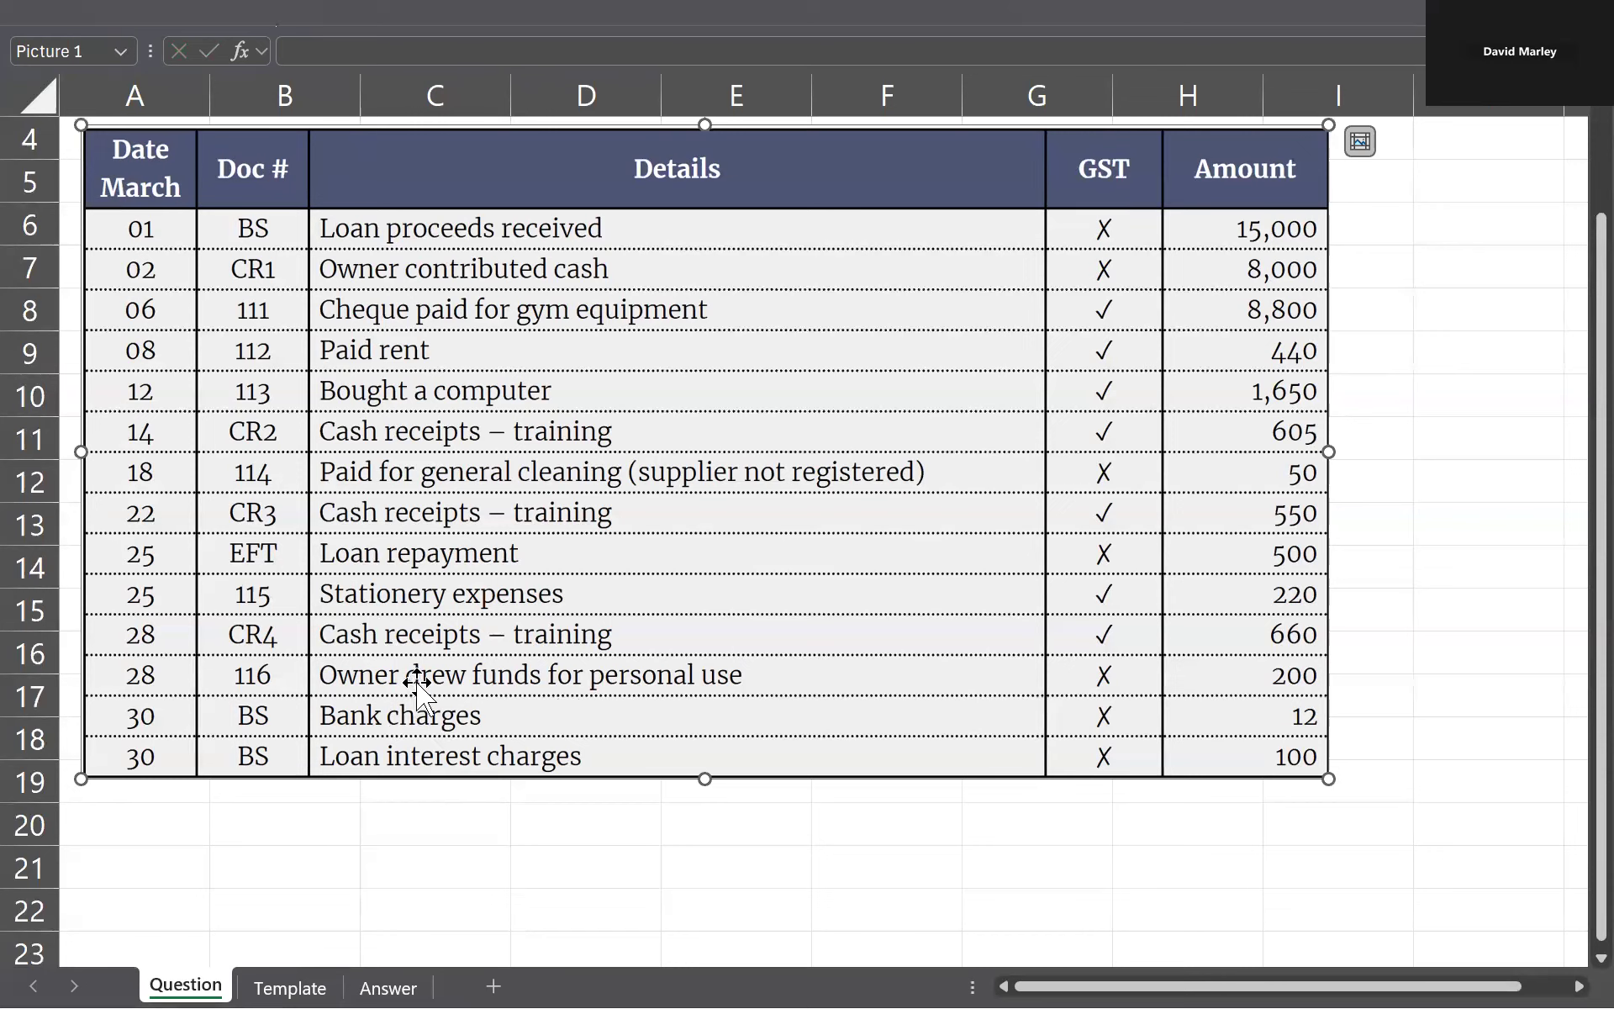
key("ctrl+Page_Down")
key("ctrl+Page_Down")
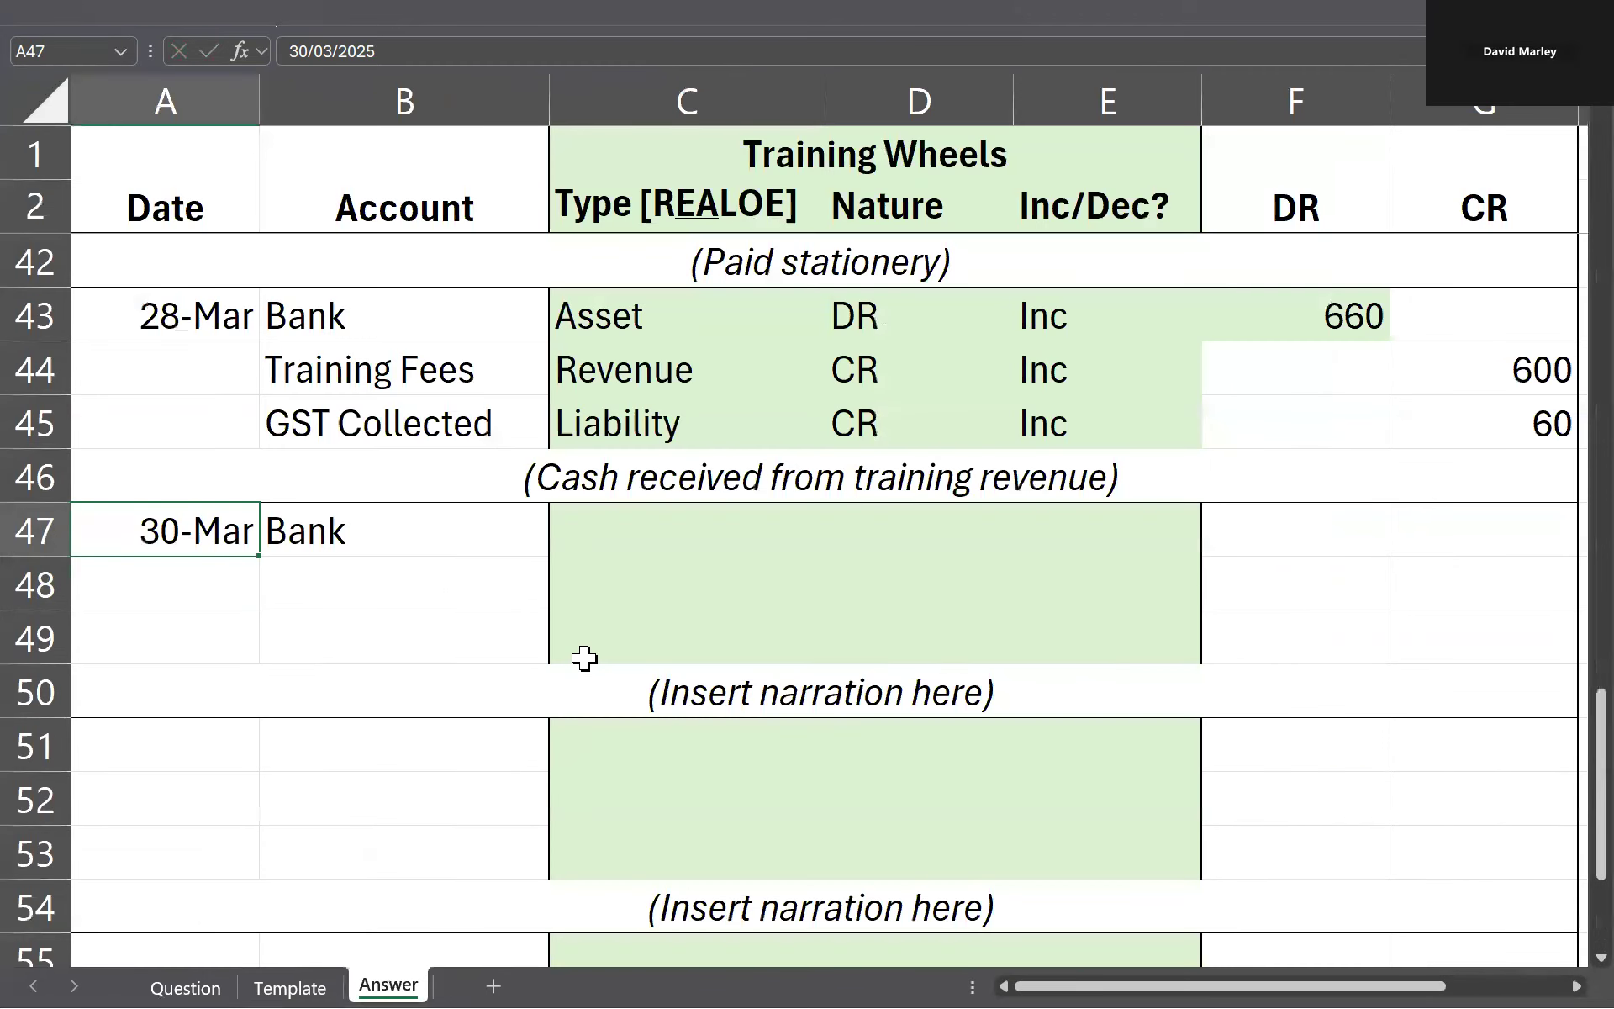
type("28/3")
key("Return")
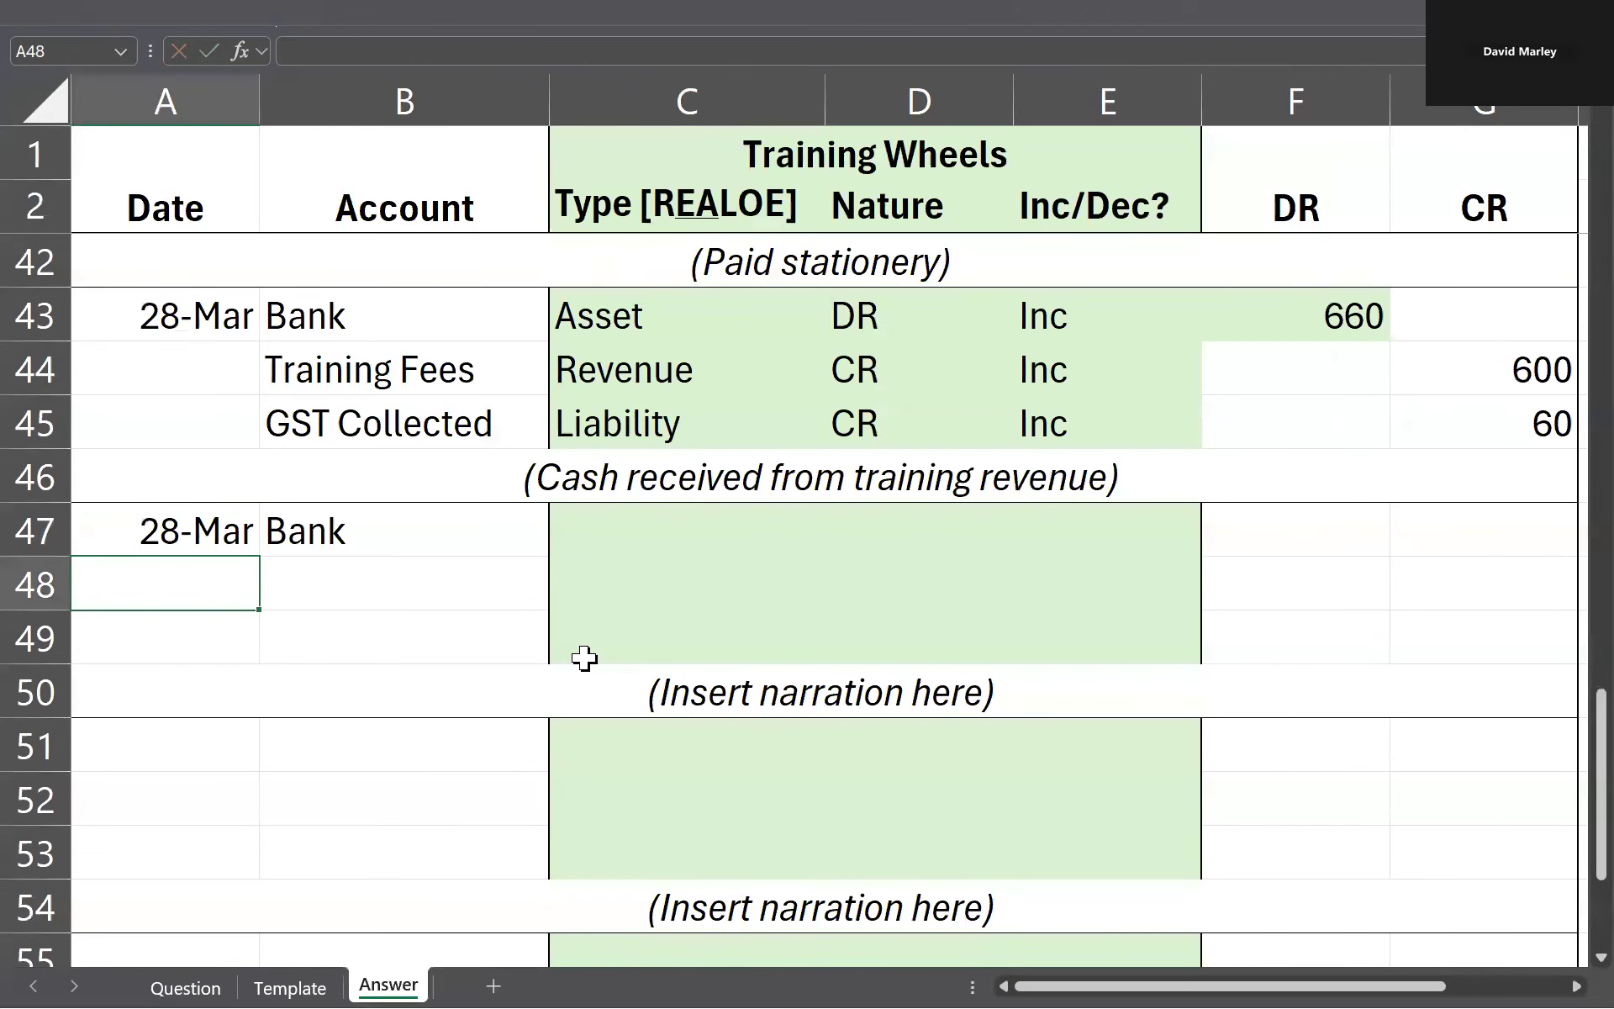
Step: Enter Drawings as the second account of the entry in B48
key("Right")
key("Up")
key("Down")
type("Drawings")
key("Tab")
Step: Classify Bank as Asset in C47 and Drawings as Owner's Equity in C48
key("Up")
key("Up")
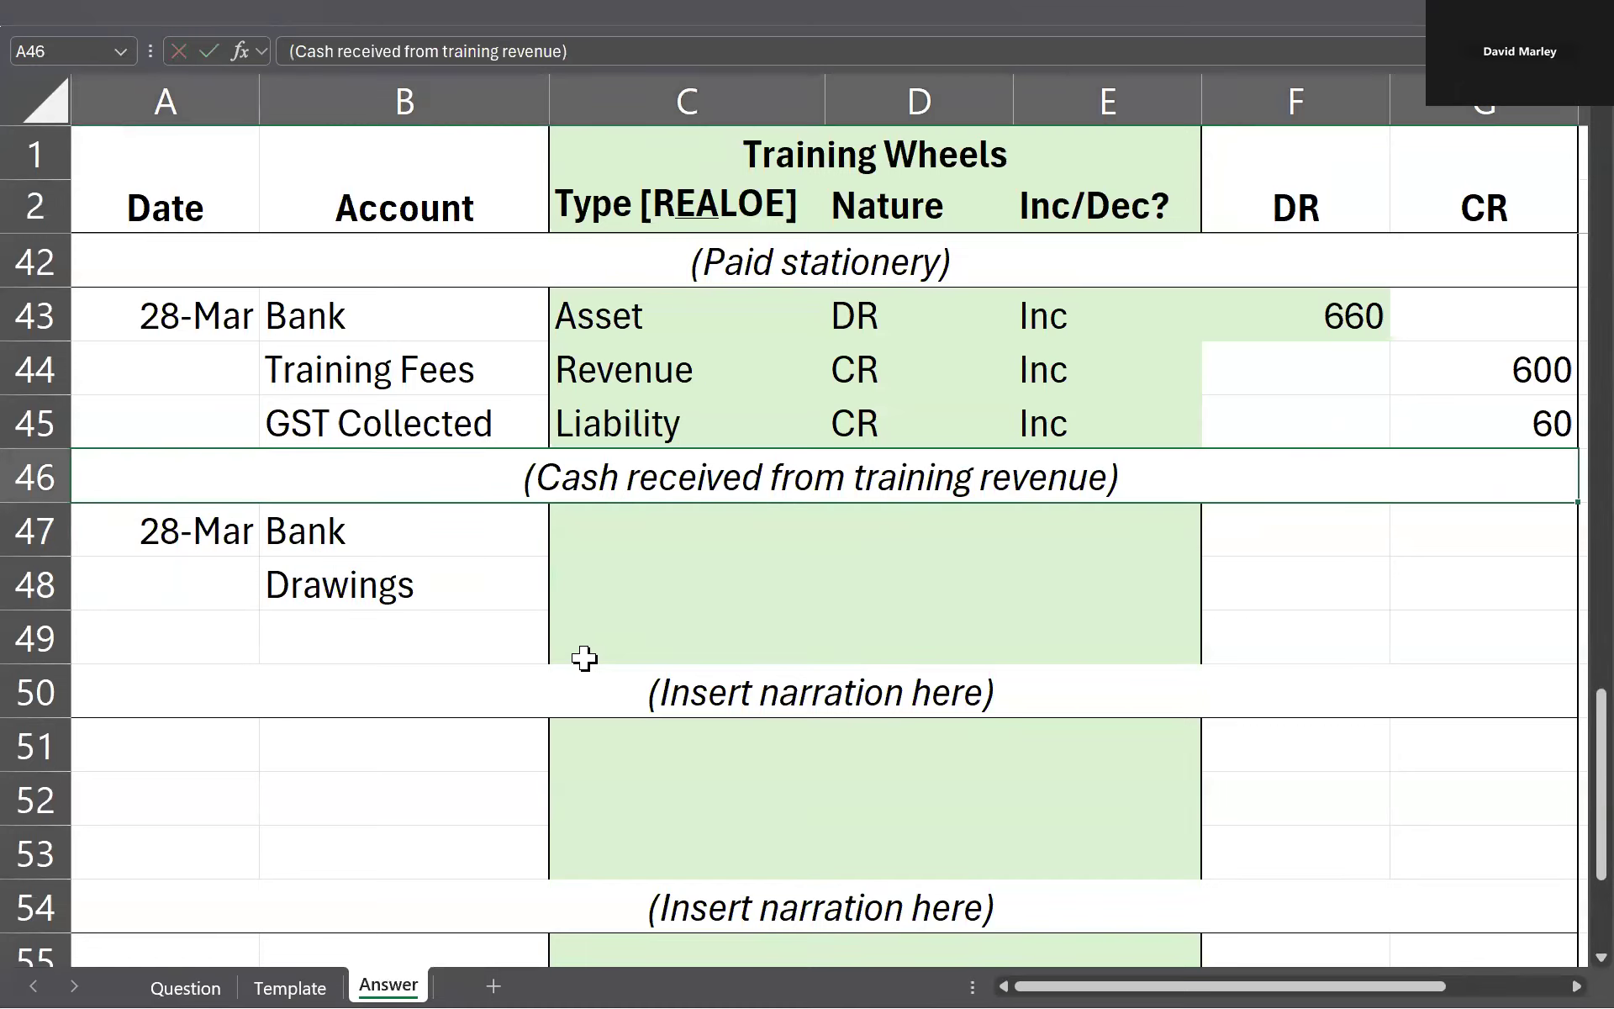
key("Down")
type("Asset")
key("Return")
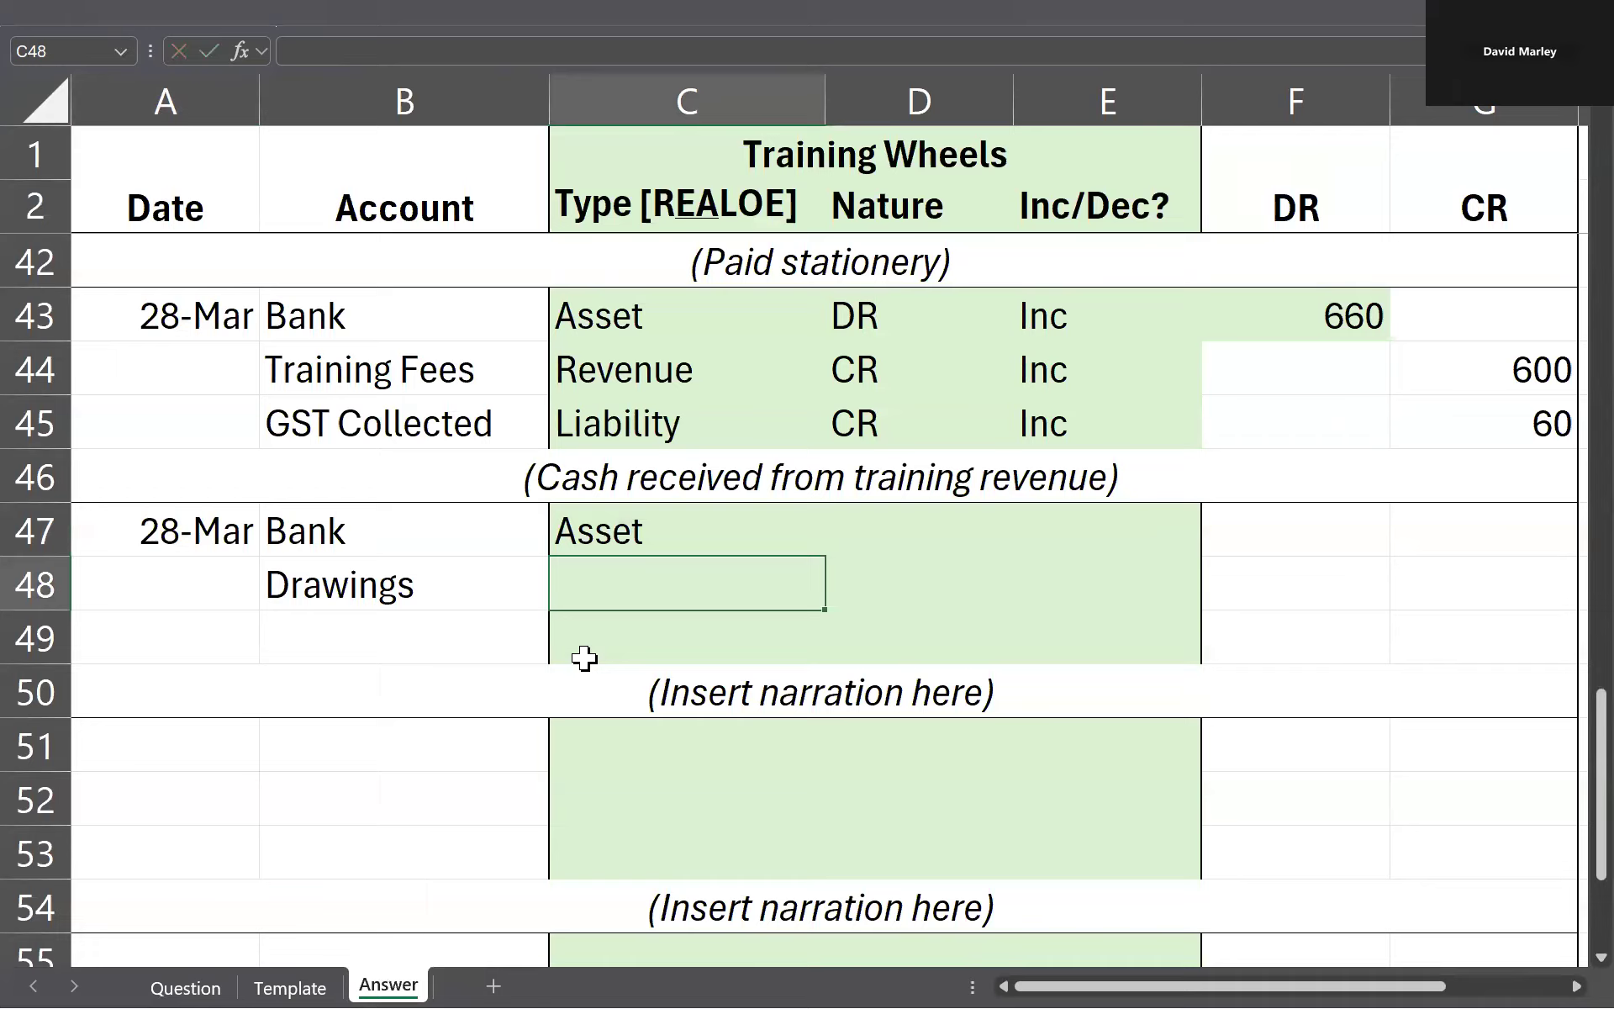
type("Owner")
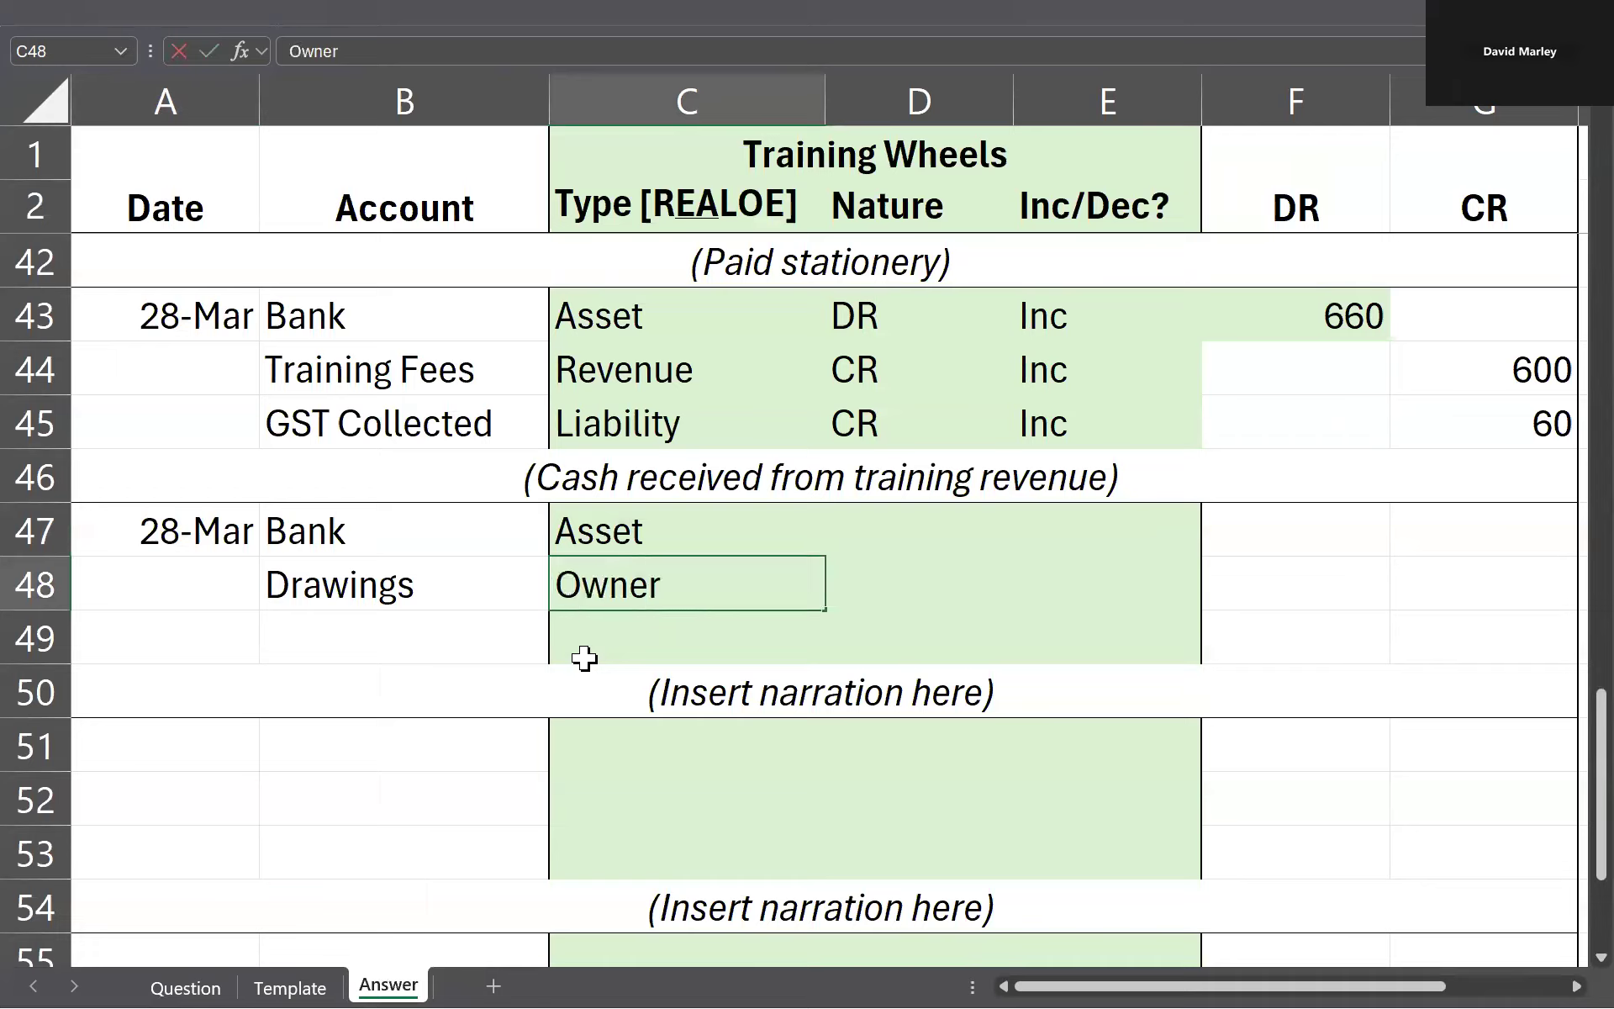
type("'s Equity")
key("Return")
Step: Review the account types and the empty Nature and Inc/Dec cells of the Bank and Drawings rows
key("Up")
key("Right")
key("Up")
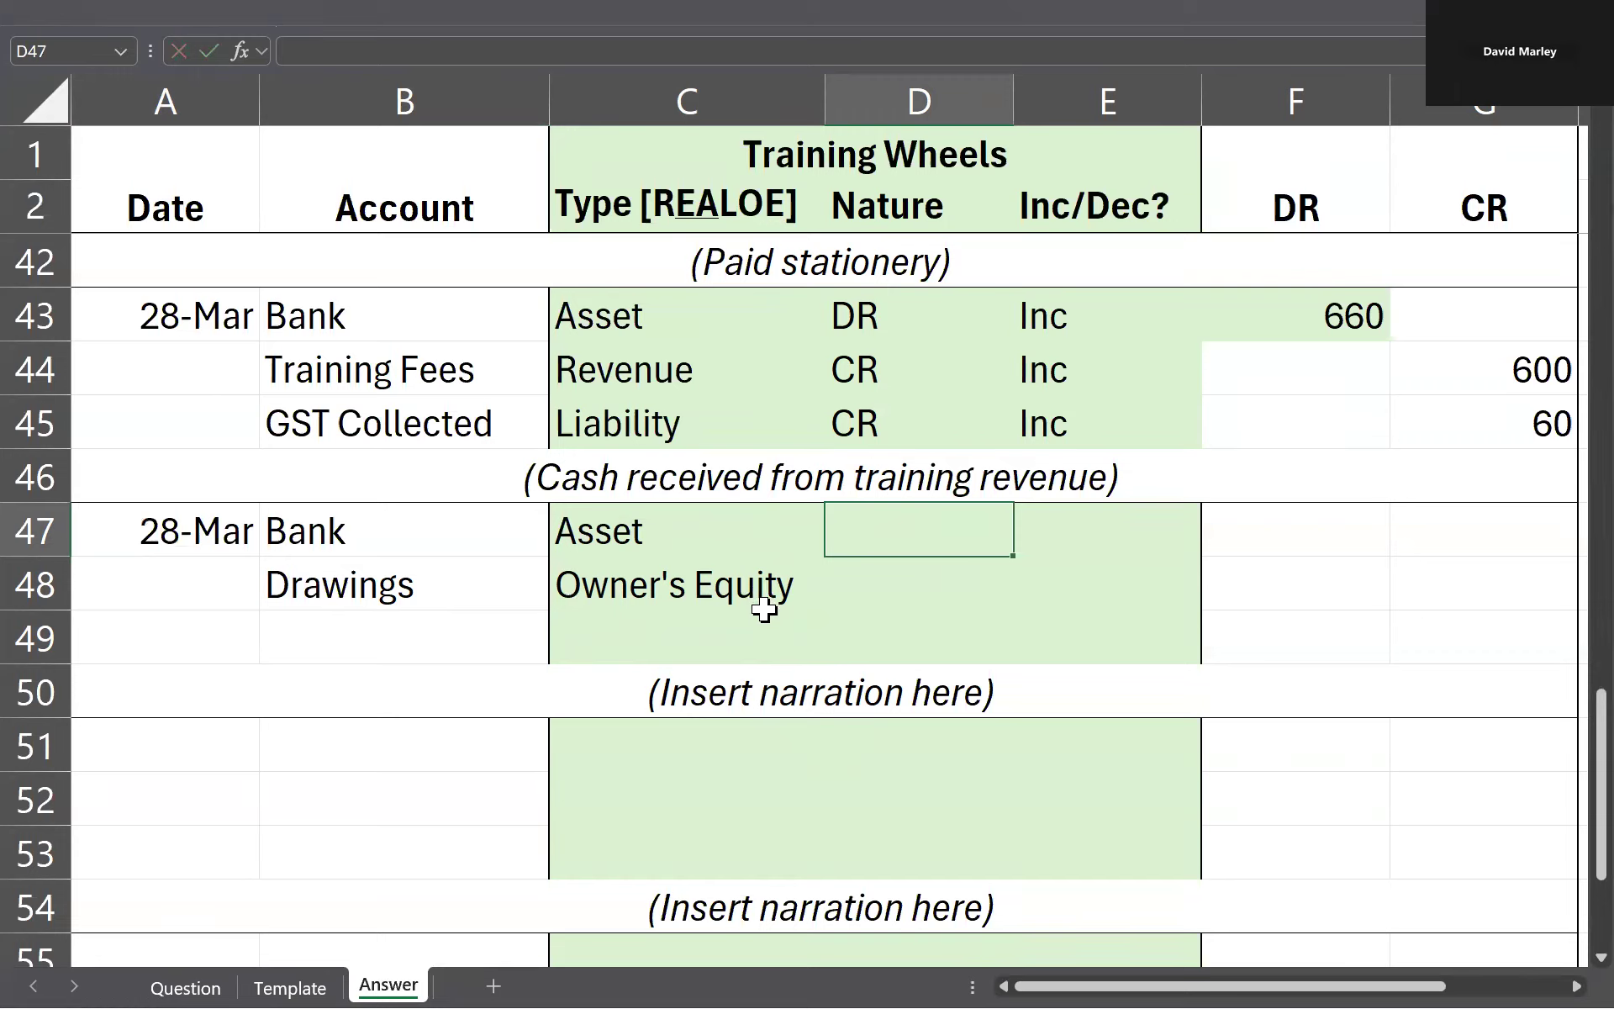
left_click(962, 700)
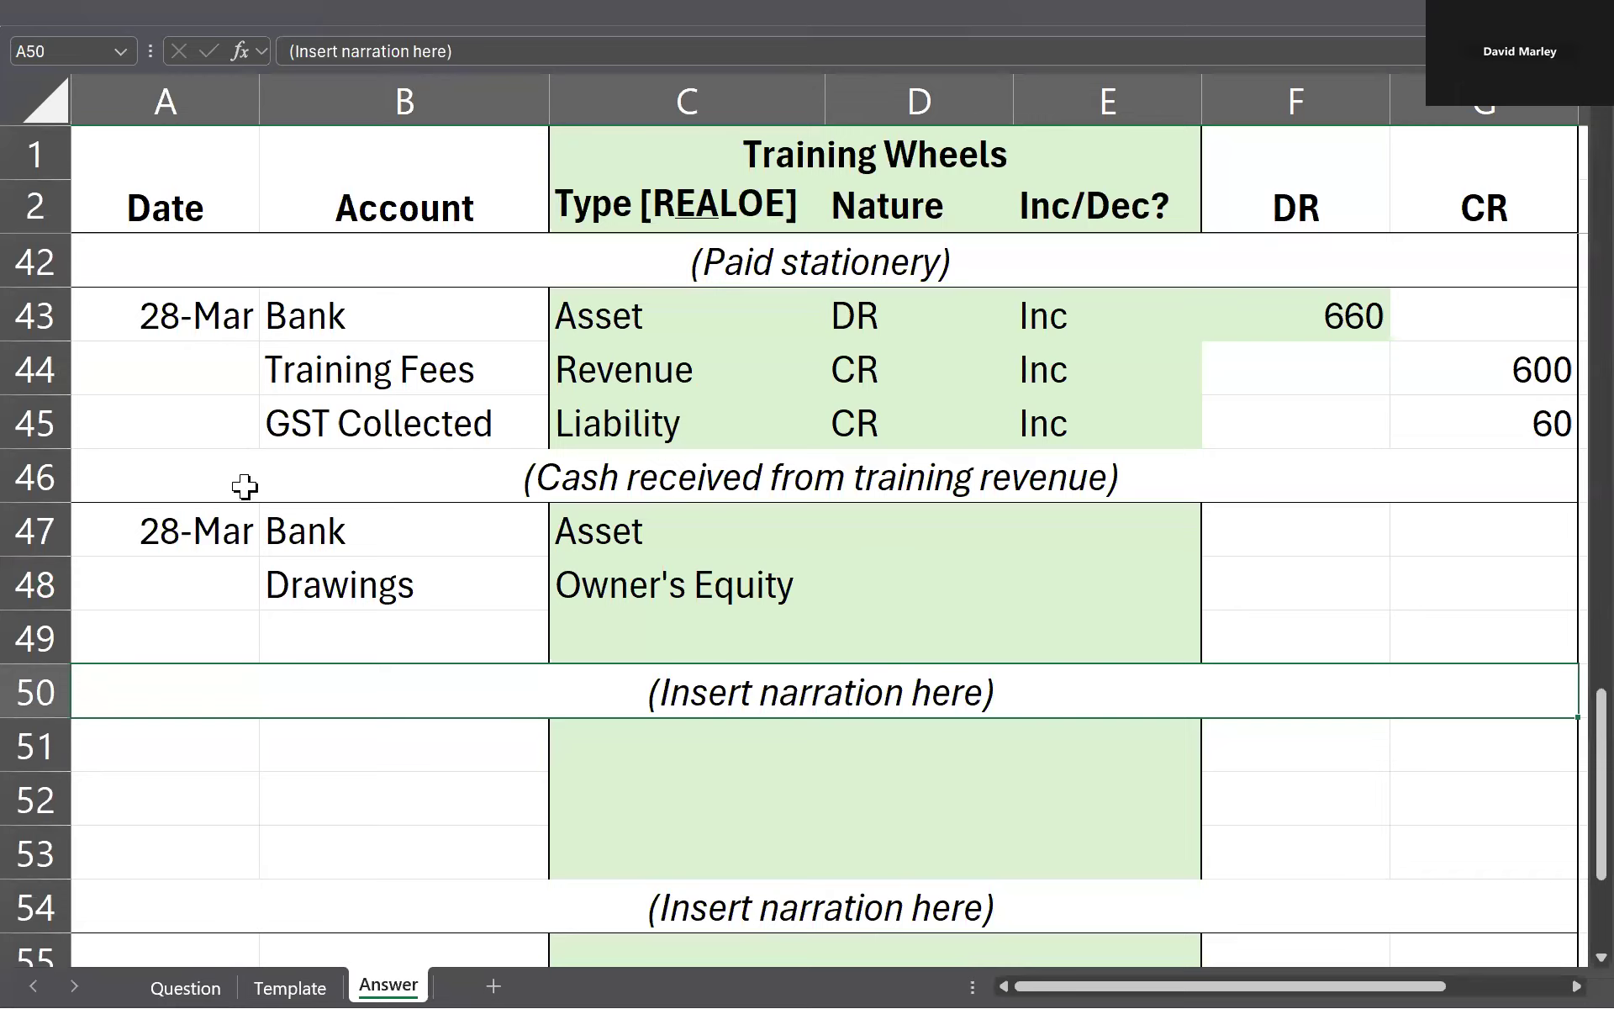
left_click(841, 602)
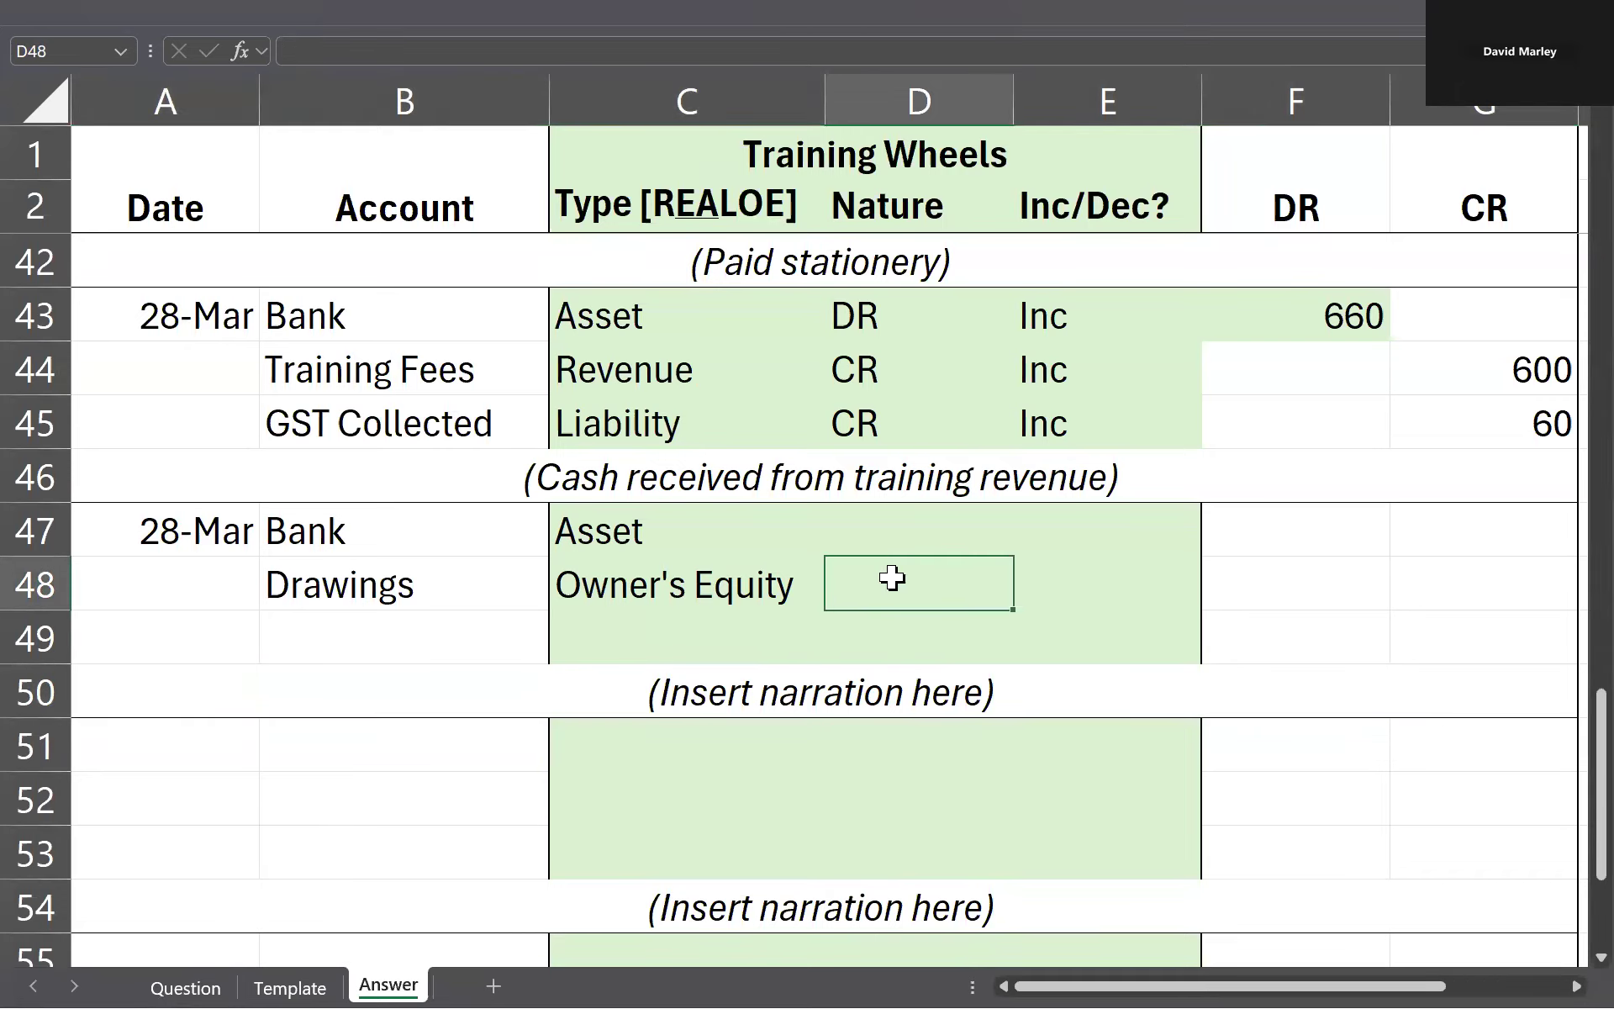
left_click(1115, 540)
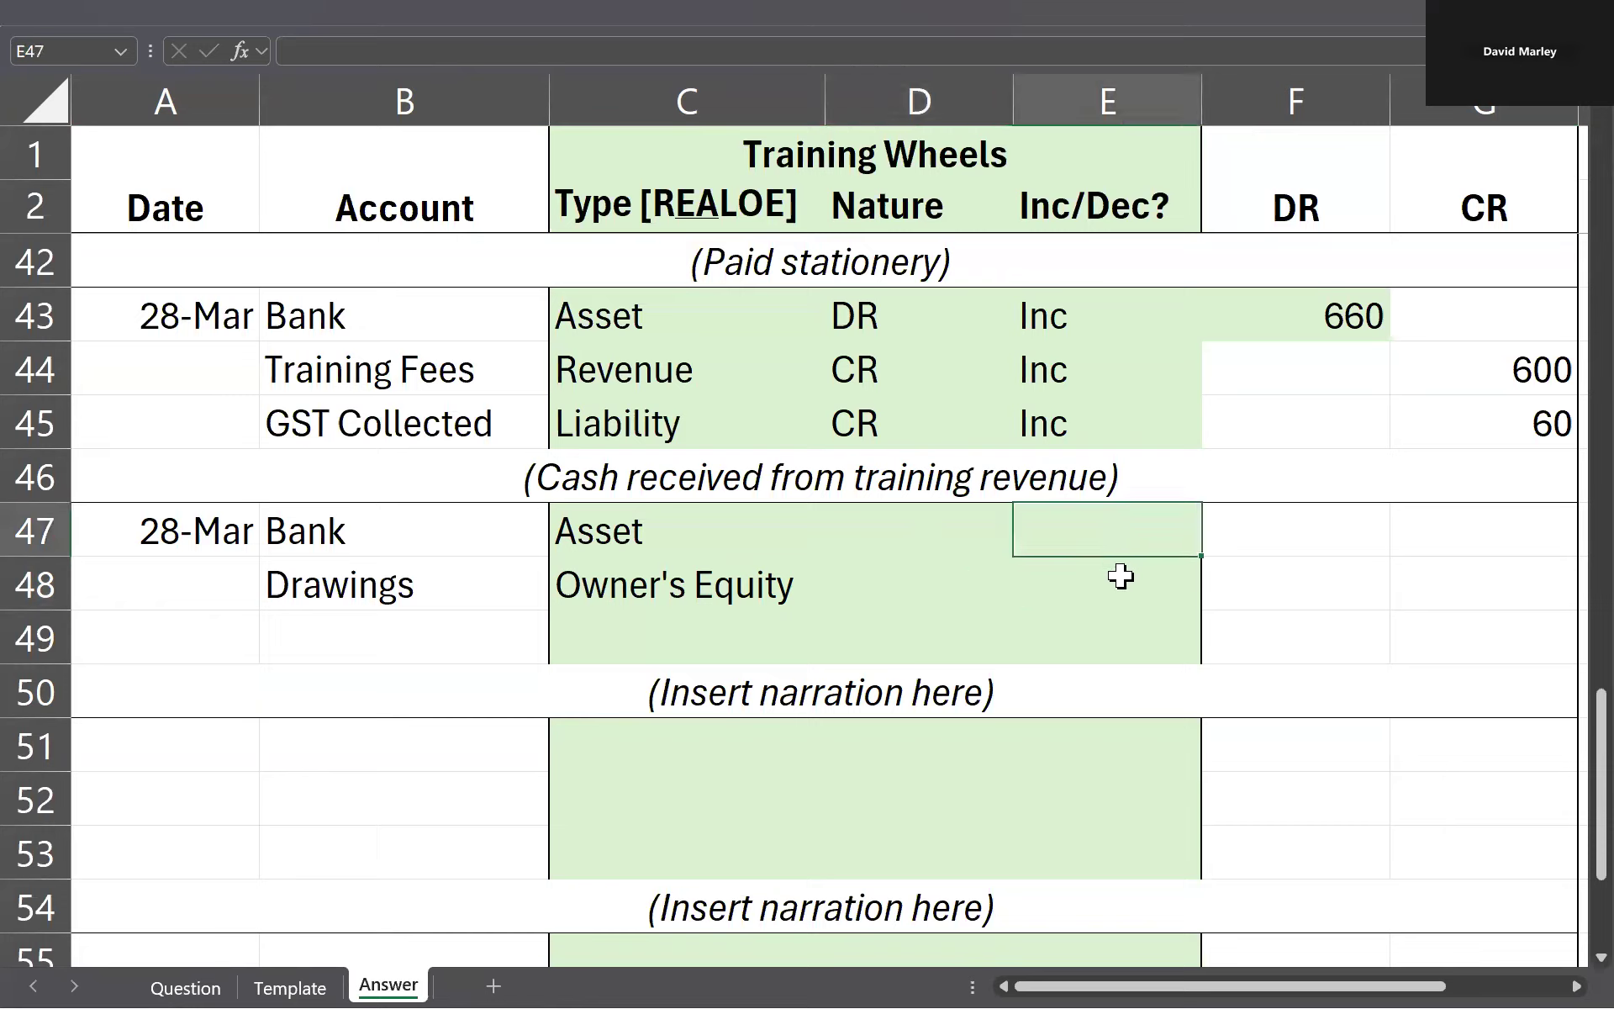
left_click(1121, 577)
left_click_drag(731, 548, 695, 576)
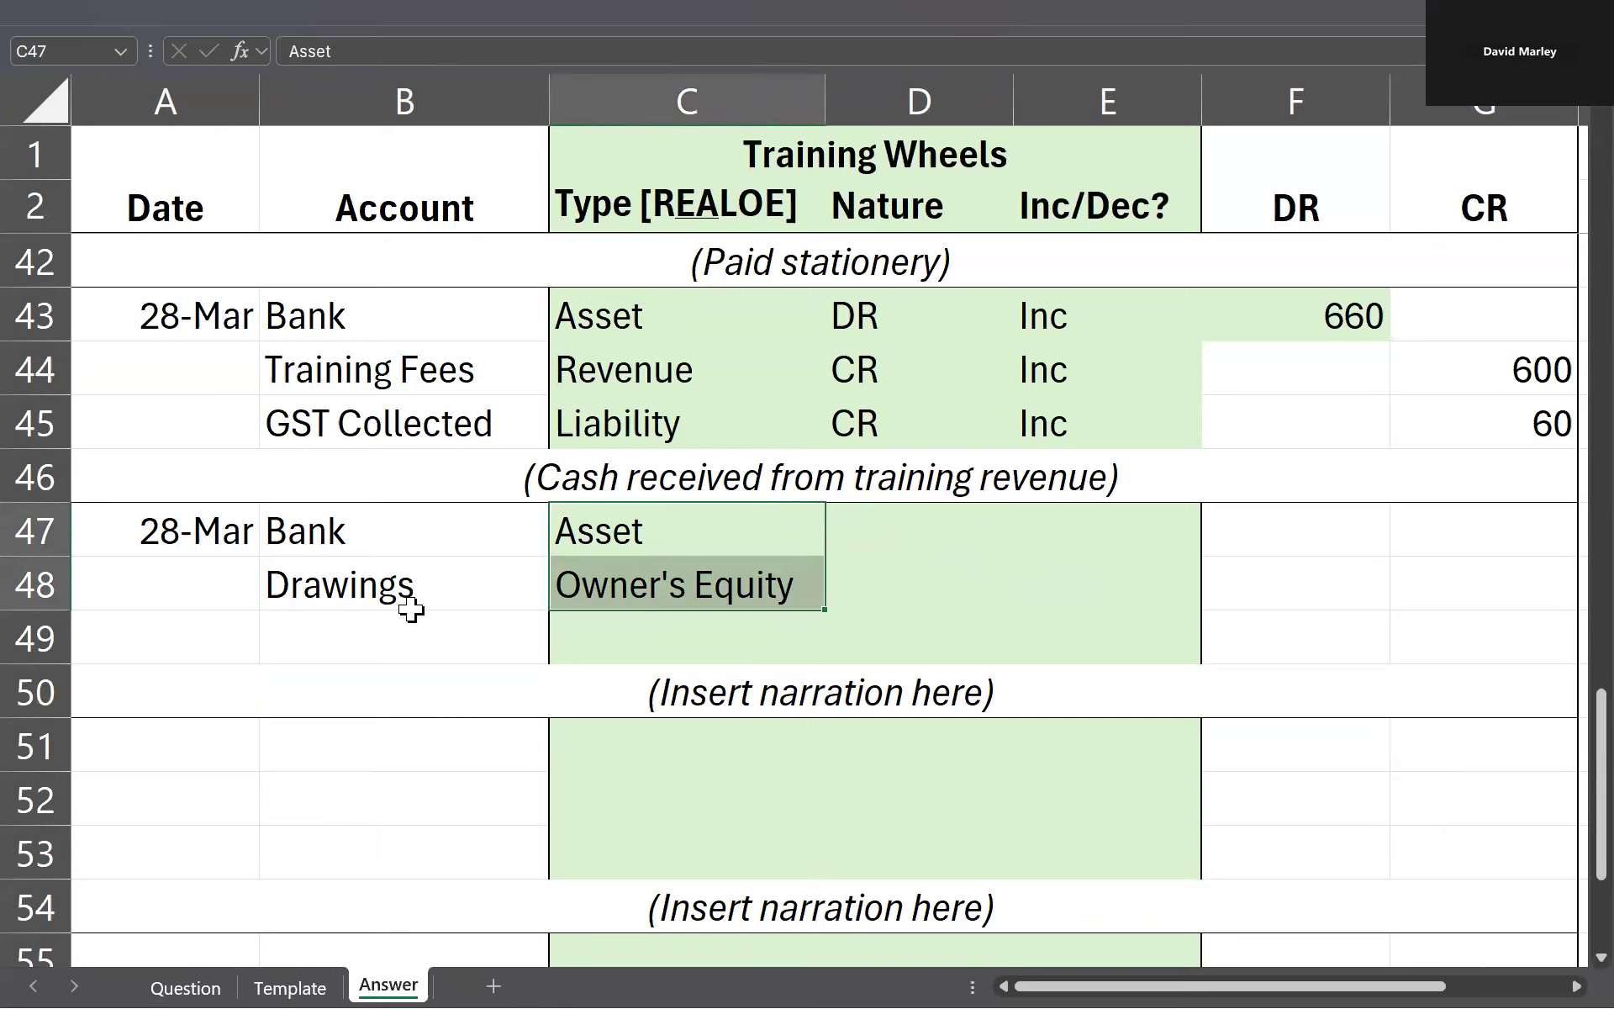
Step: Enter the natures DR for Bank in D47 and CR for Drawings in D48
left_click(908, 524)
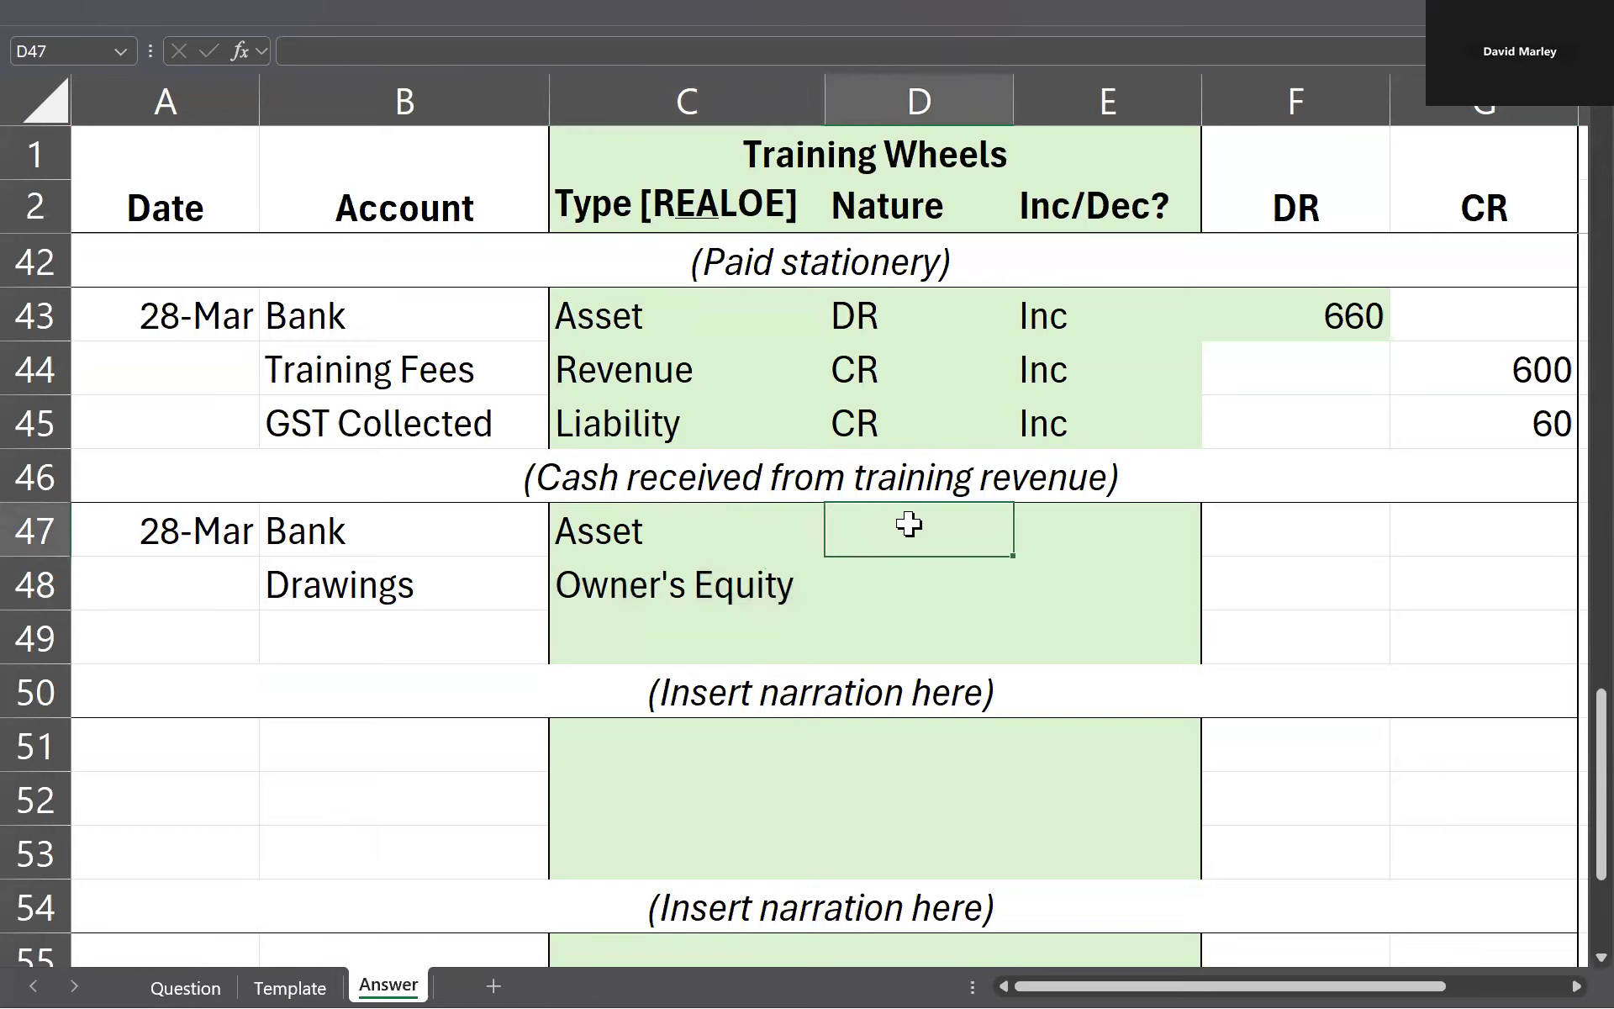
type("DR")
key("Return")
type("CR")
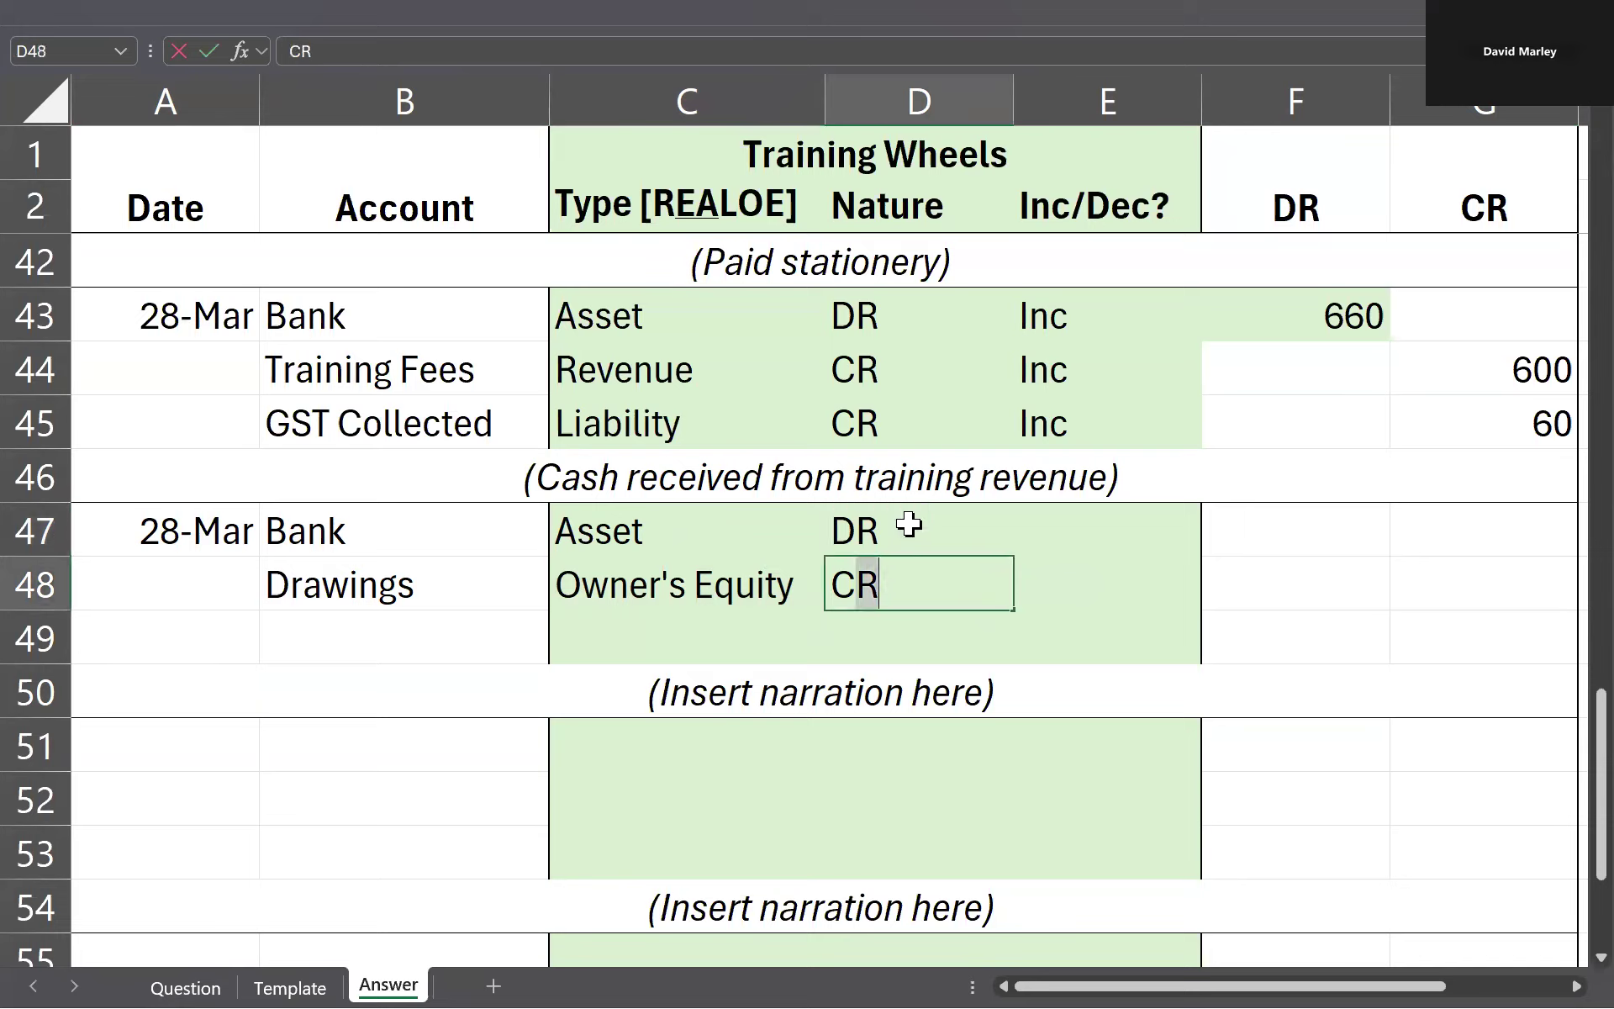
key("Left")
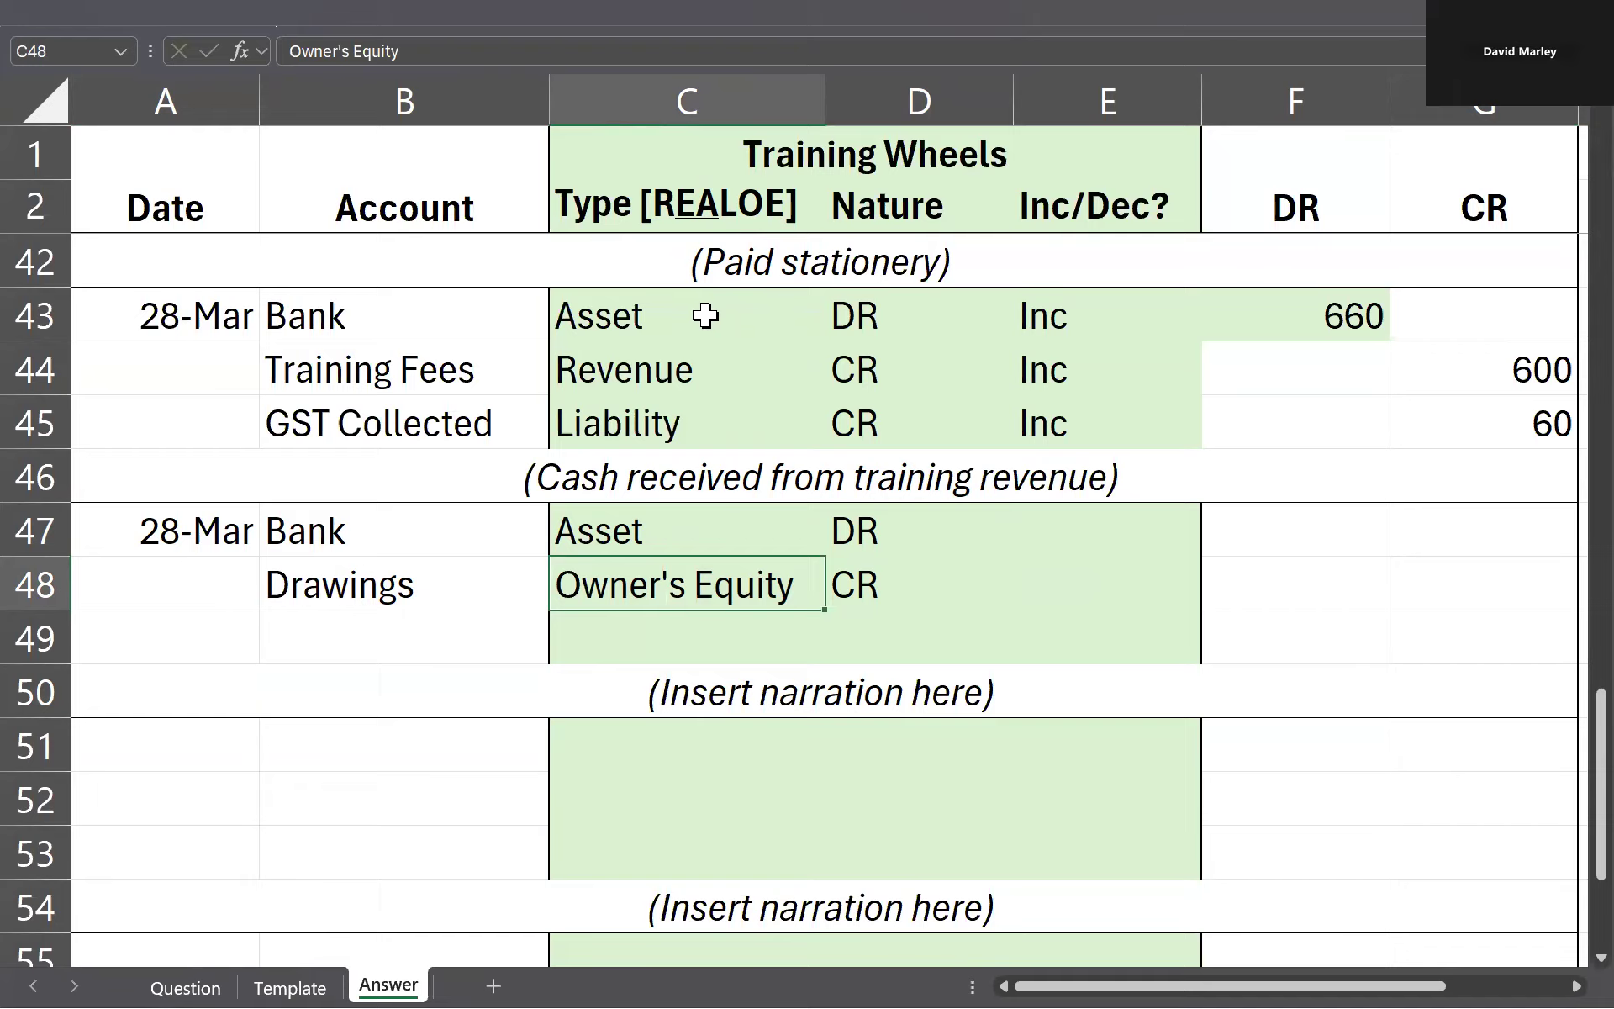
Step: Enter Dec for Bank in E47 and mark its credit side with an x in G47
left_click(1131, 528)
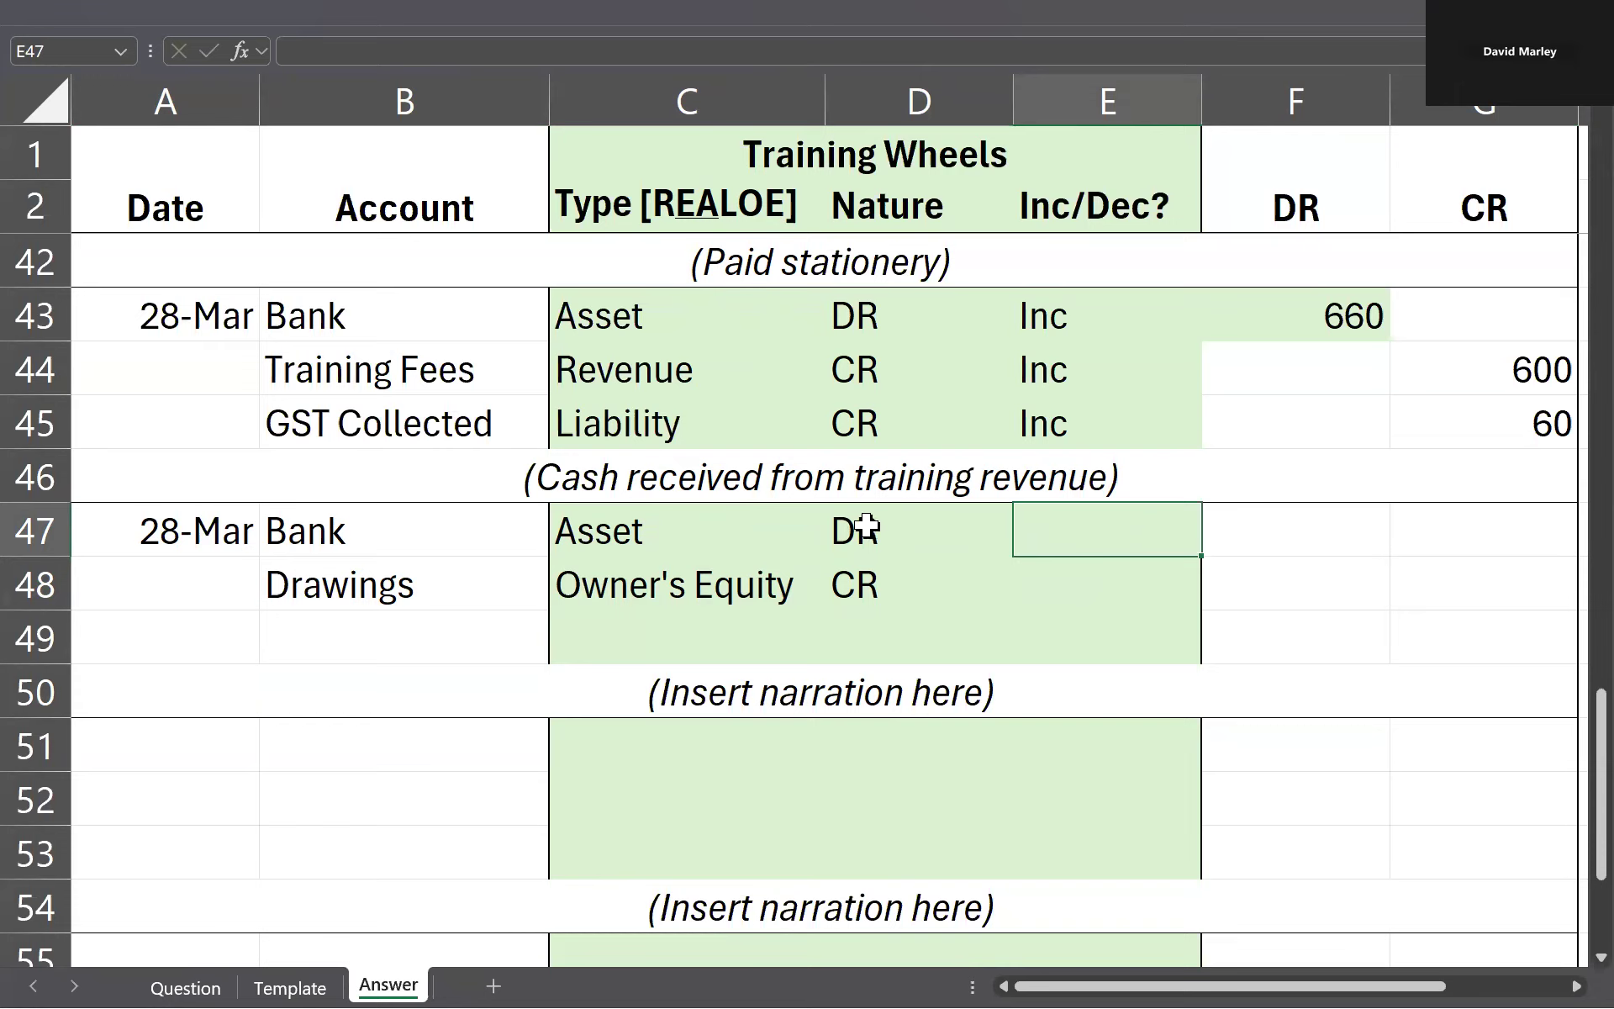
type("Dec")
key("Tab")
key("Tab")
type("x")
Step: Examine the type, nature and increase/decrease cells of the Drawings row against the Bank row and the previous entry
left_click(966, 518)
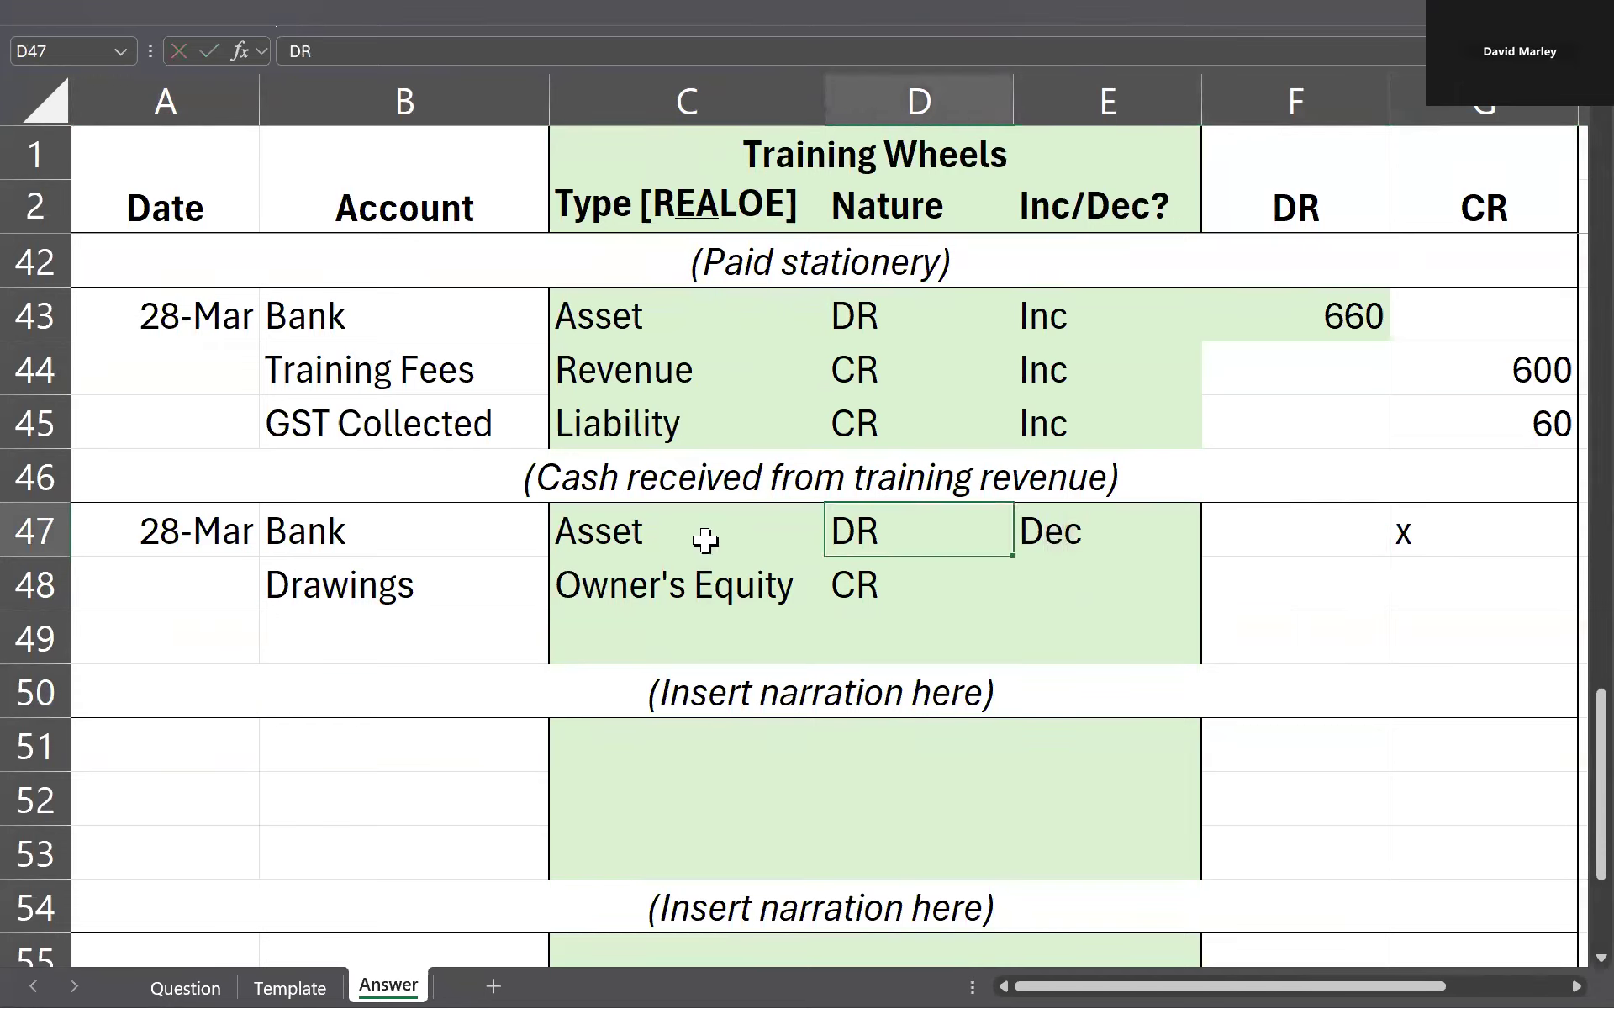
left_click(657, 589)
left_click_drag(656, 588, 831, 591)
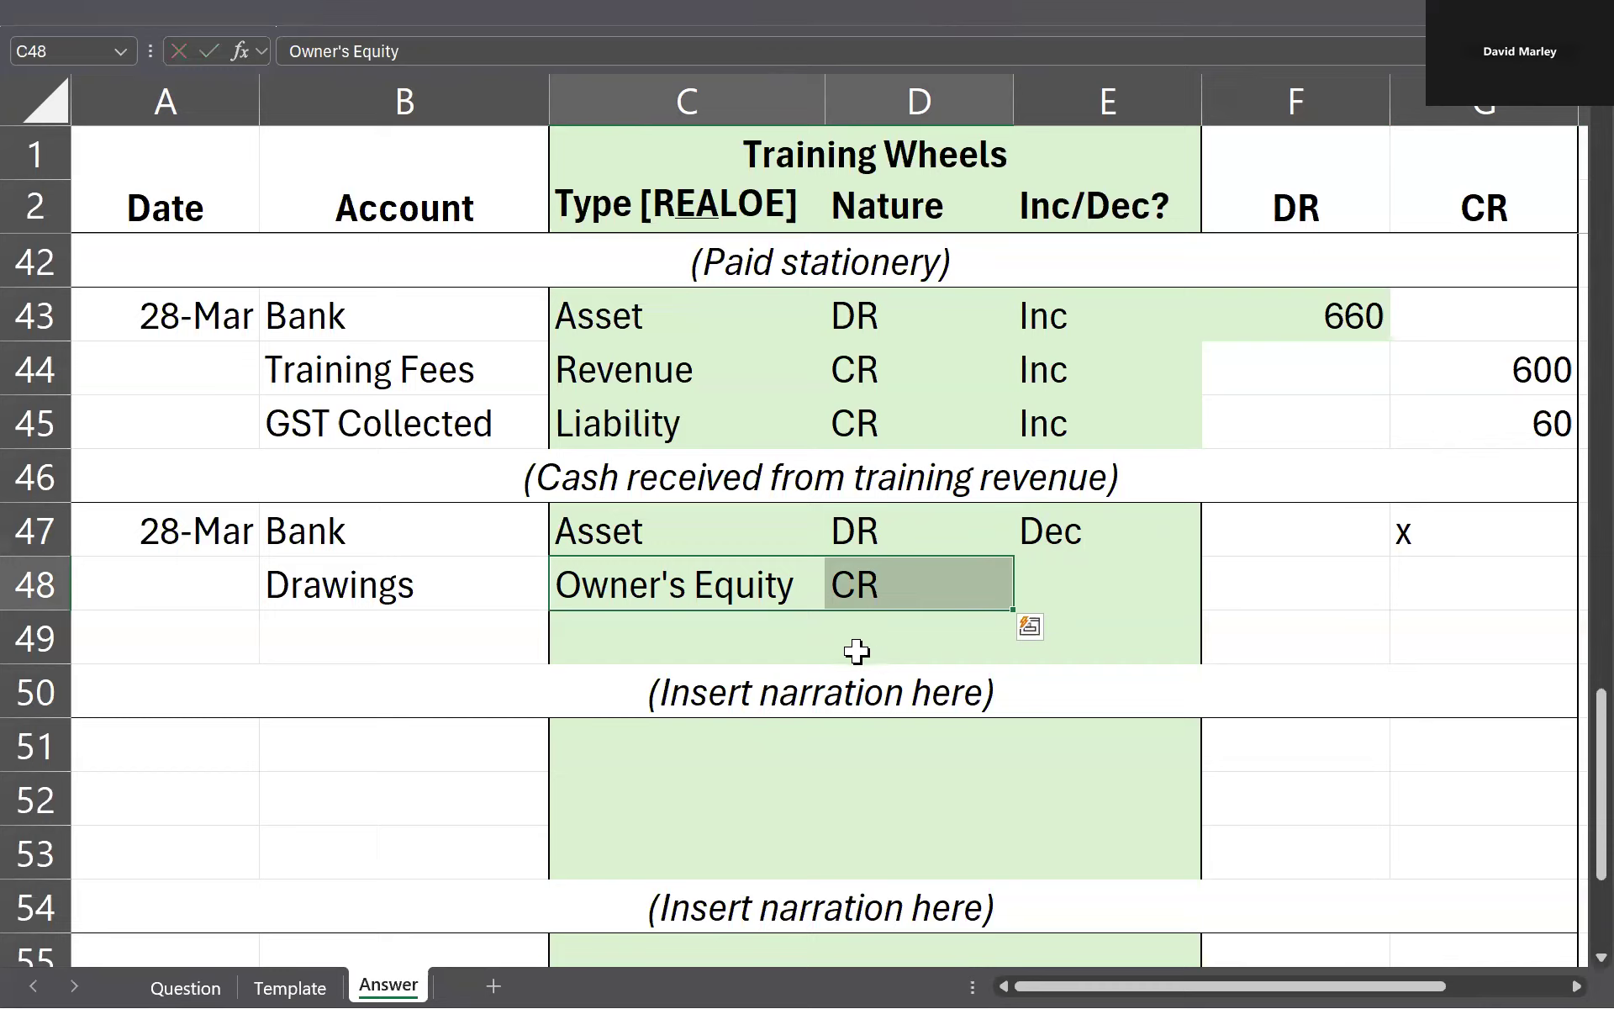
left_click(371, 582)
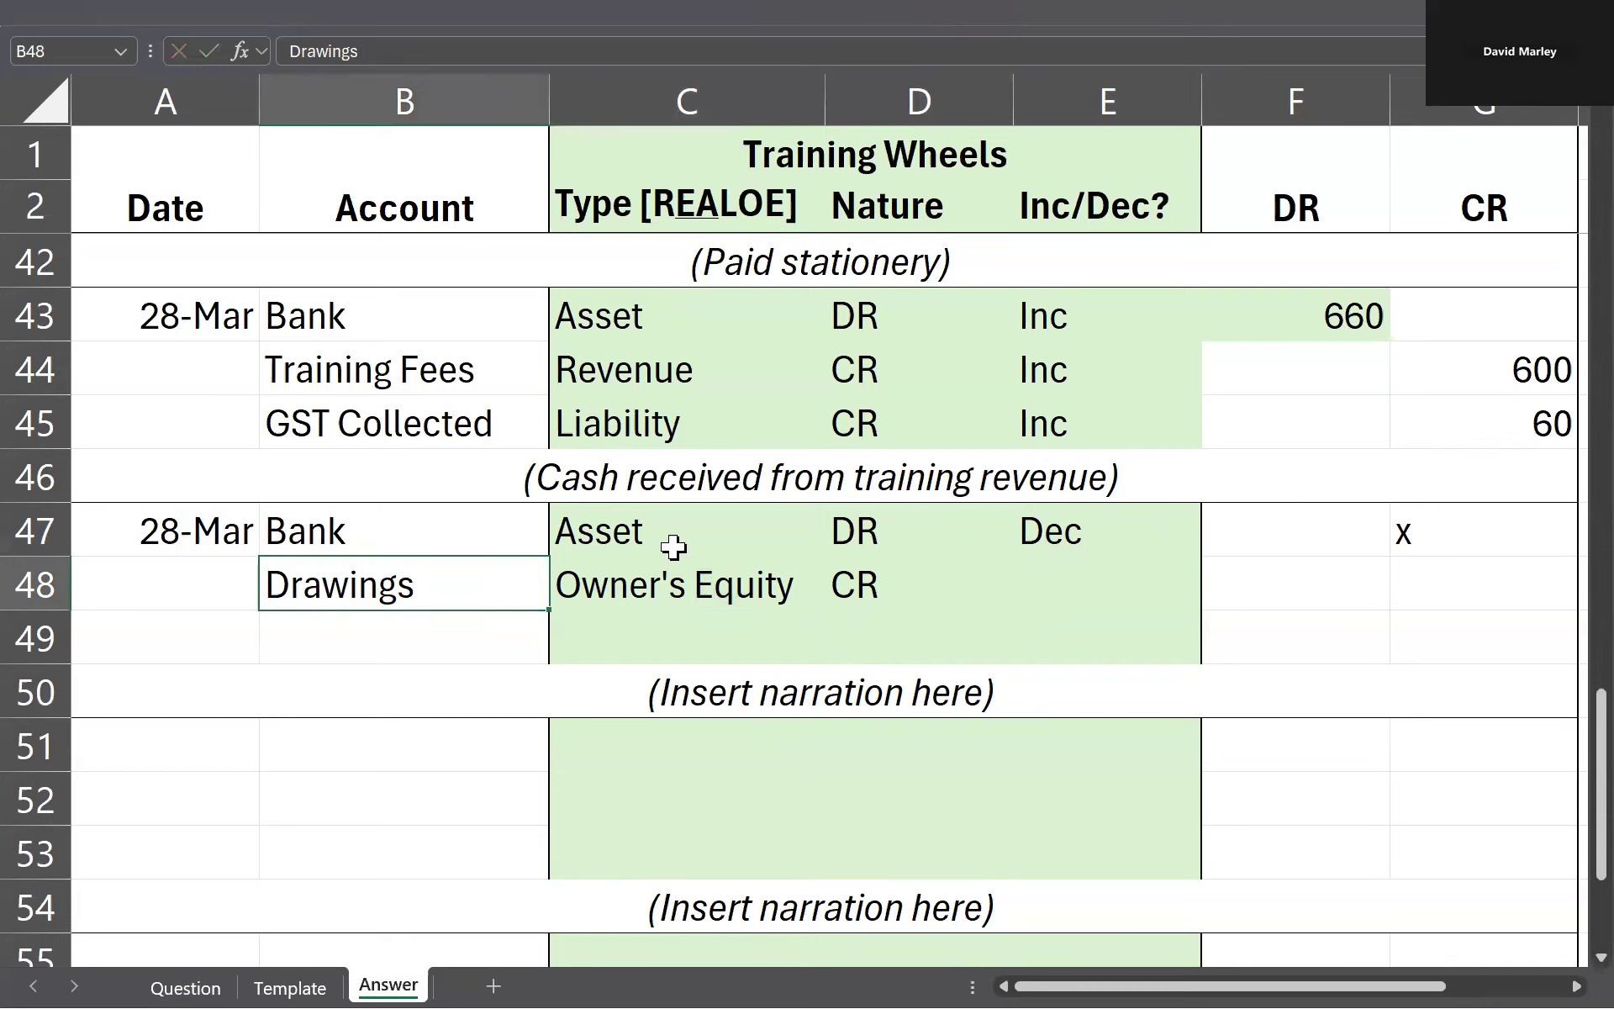
left_click(675, 589)
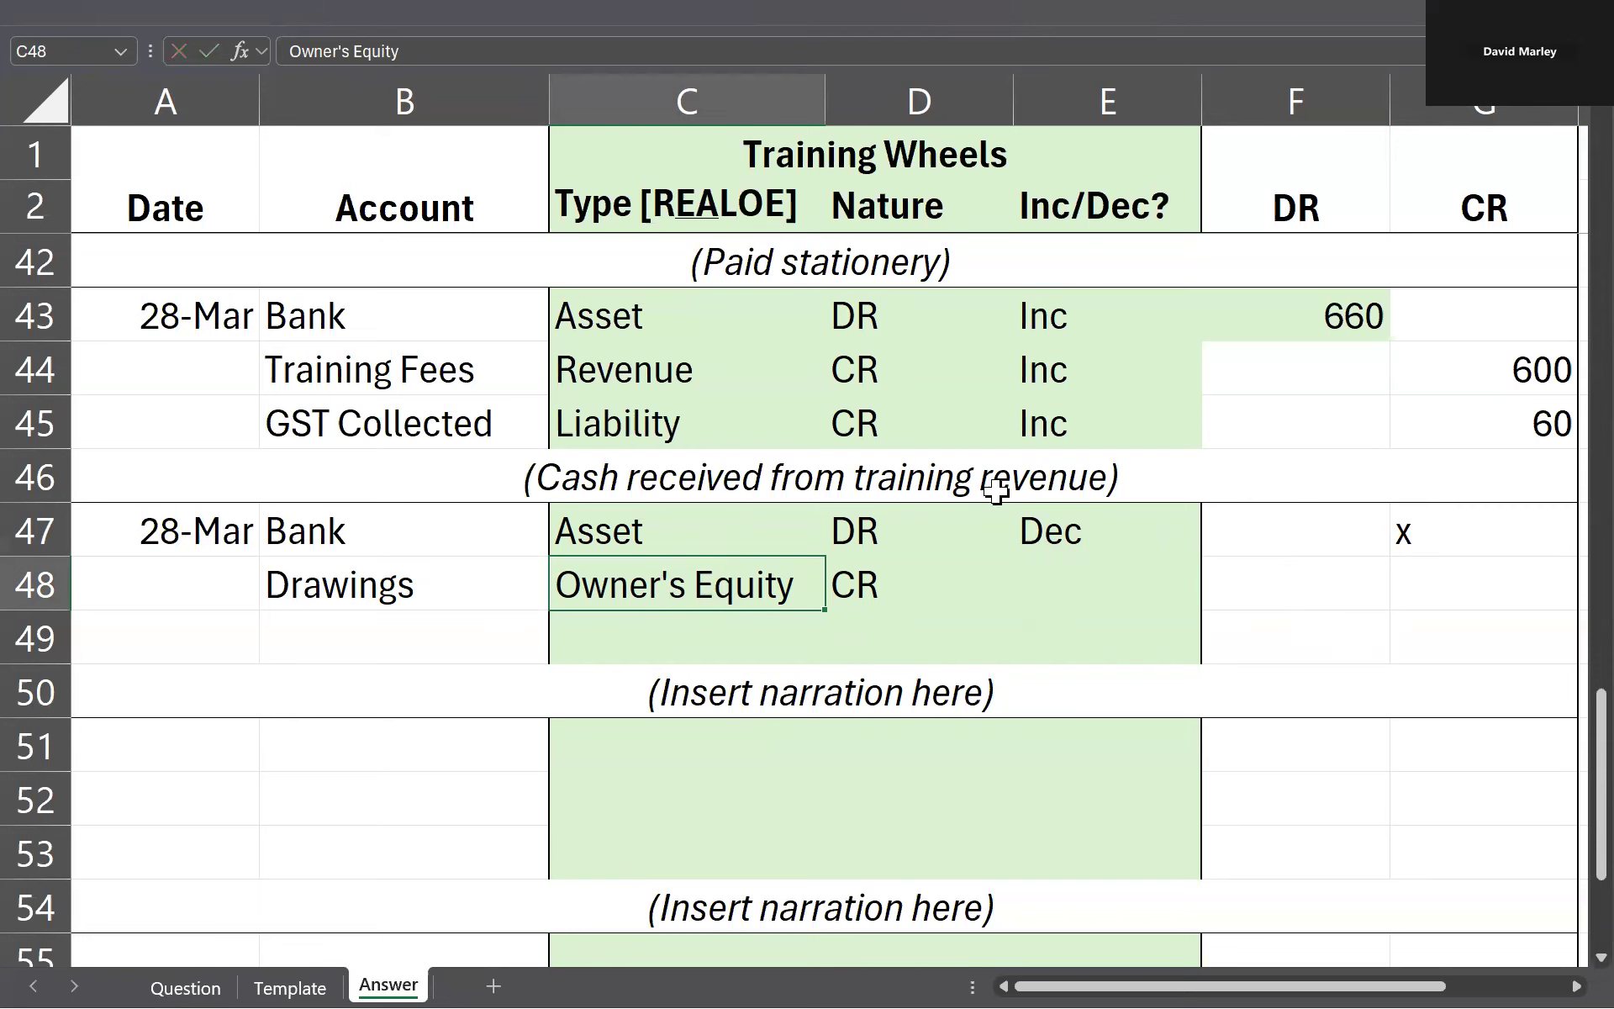
left_click_drag(379, 309, 426, 607)
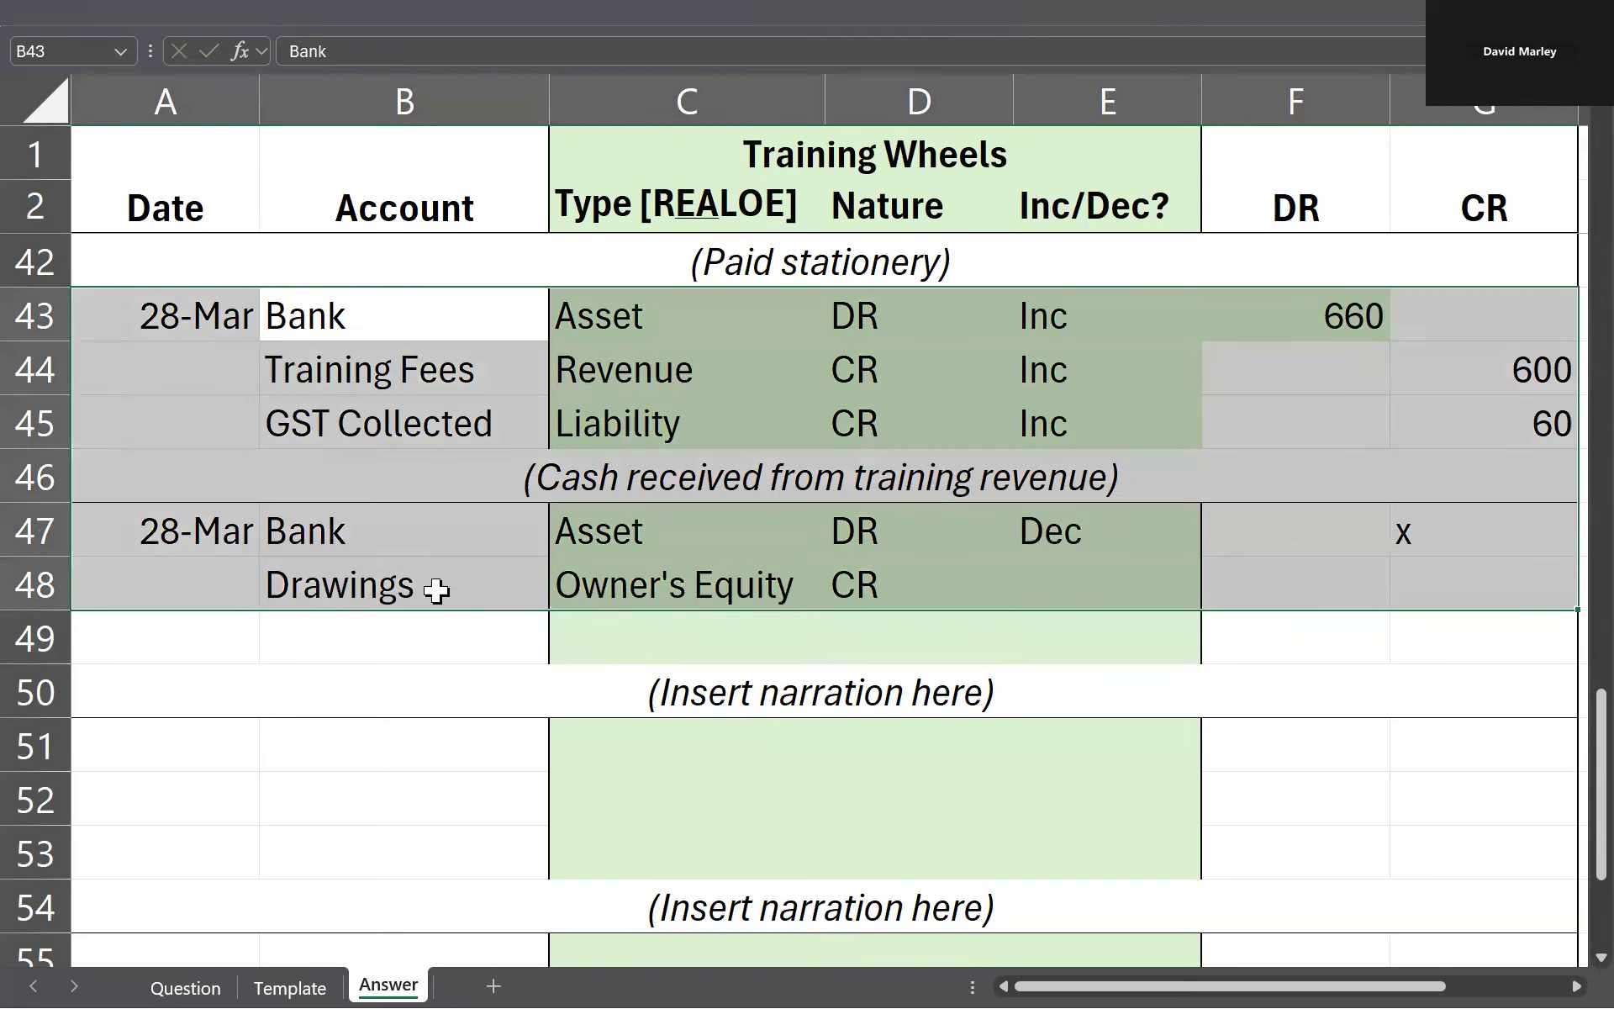
left_click(751, 370)
left_click(1074, 582)
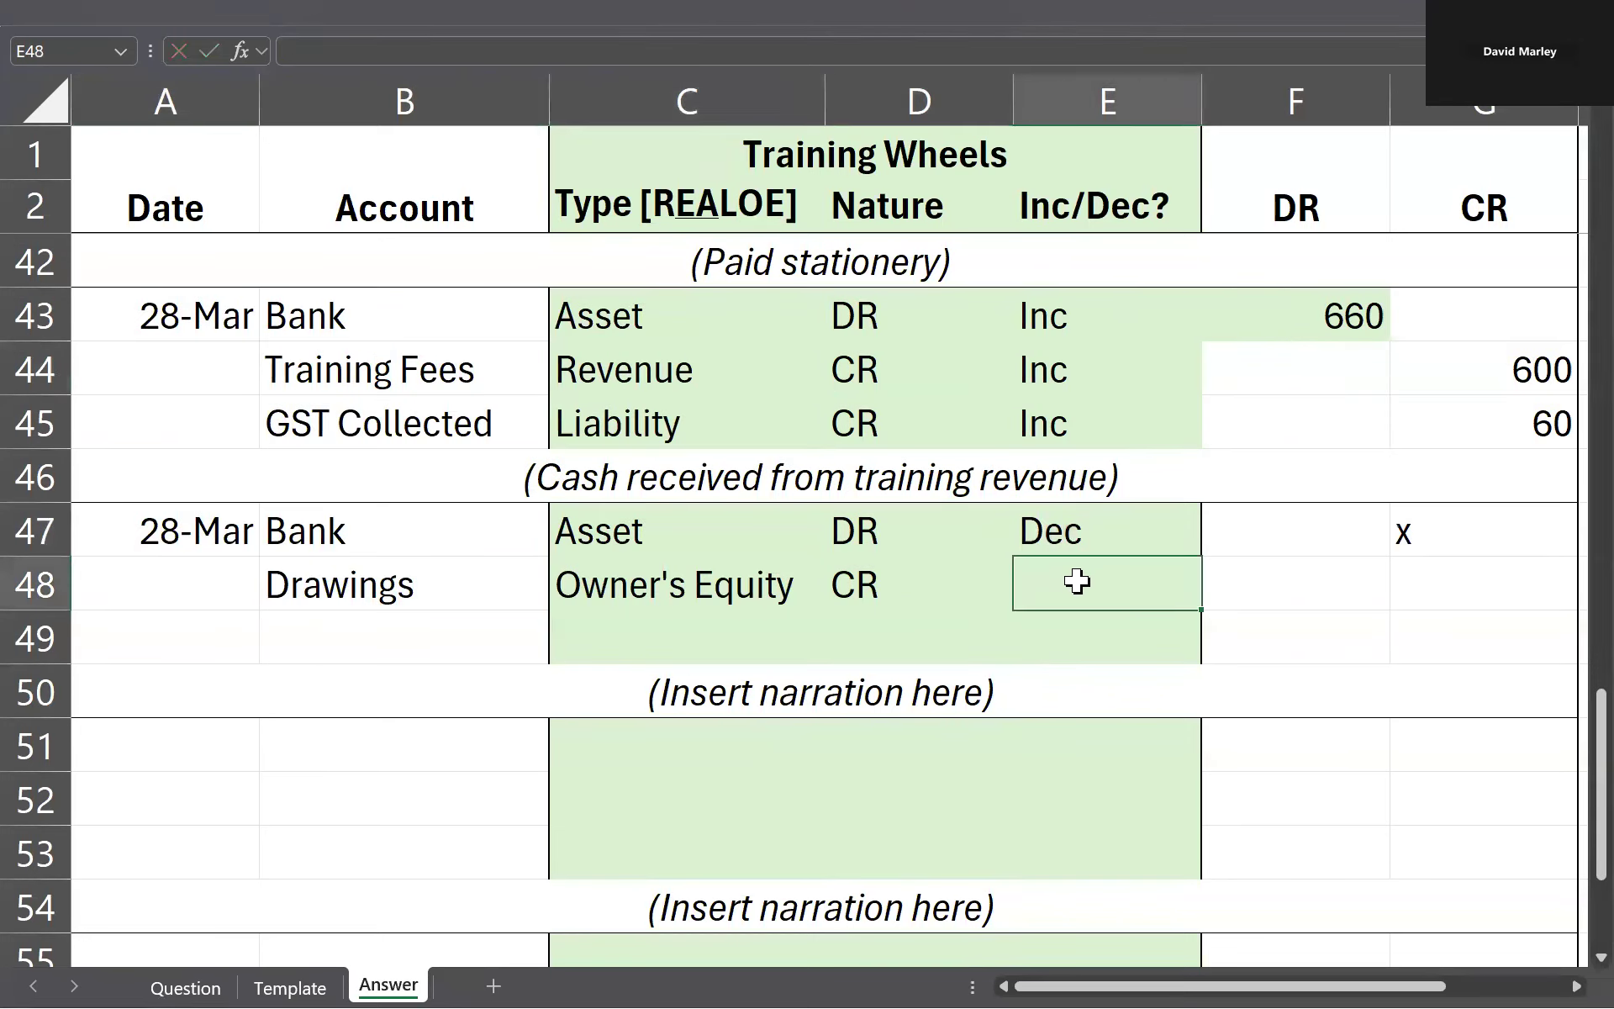
left_click(669, 582)
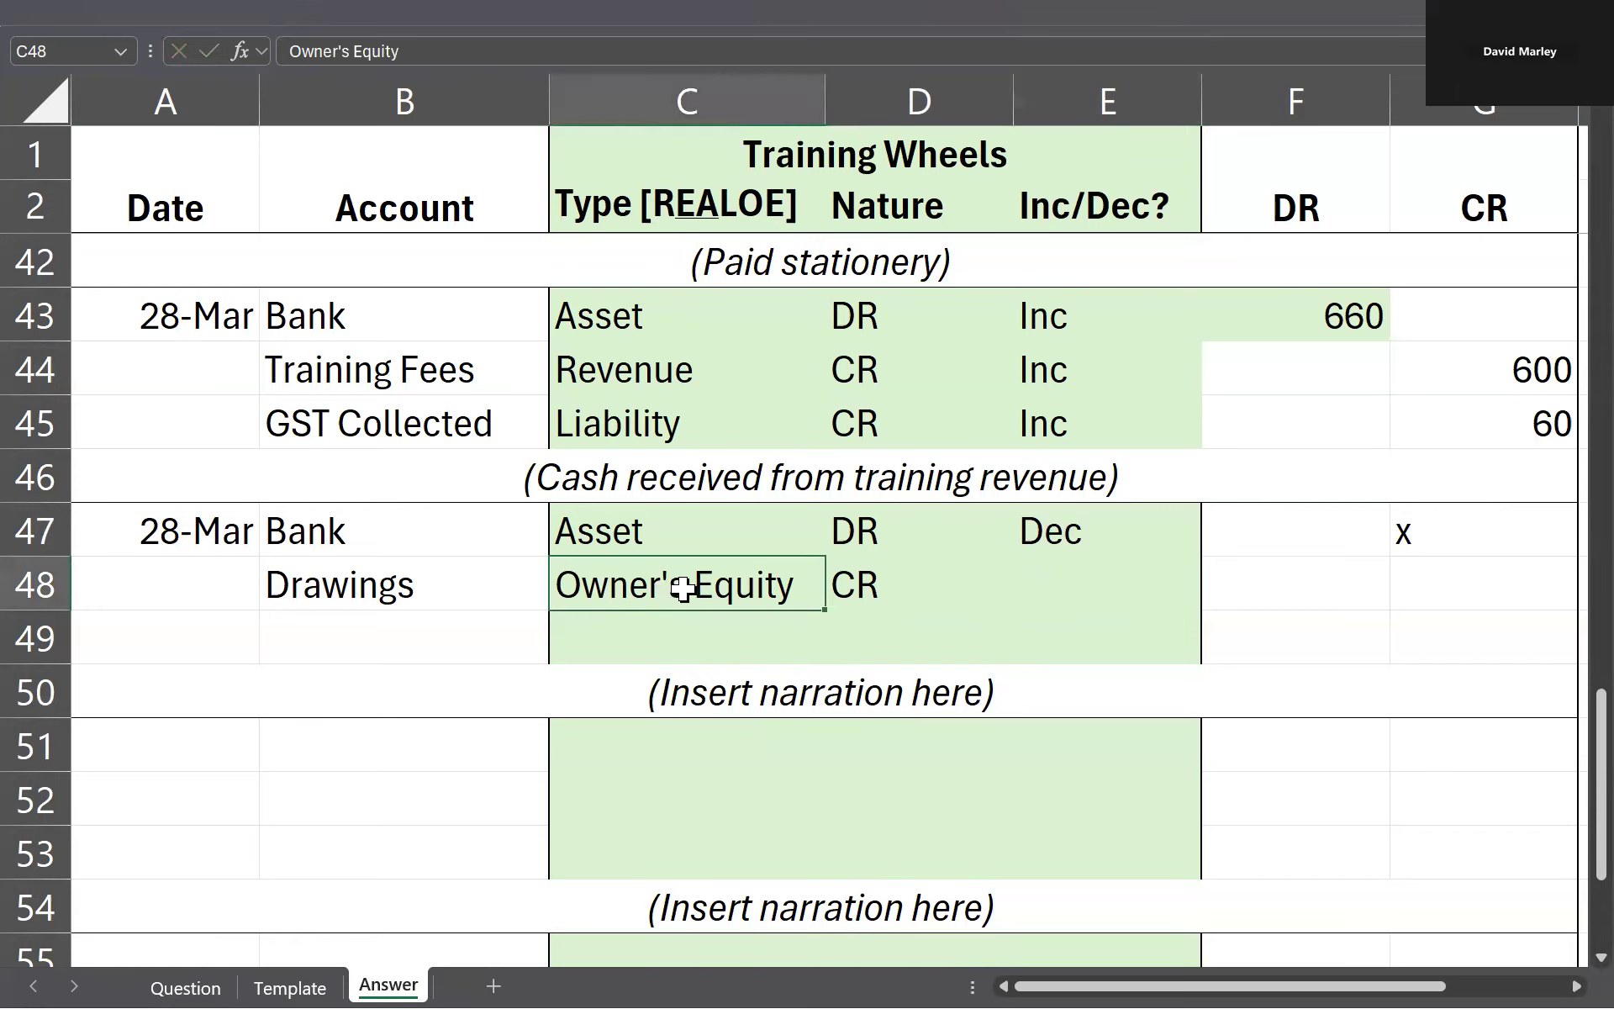
left_click(1007, 578)
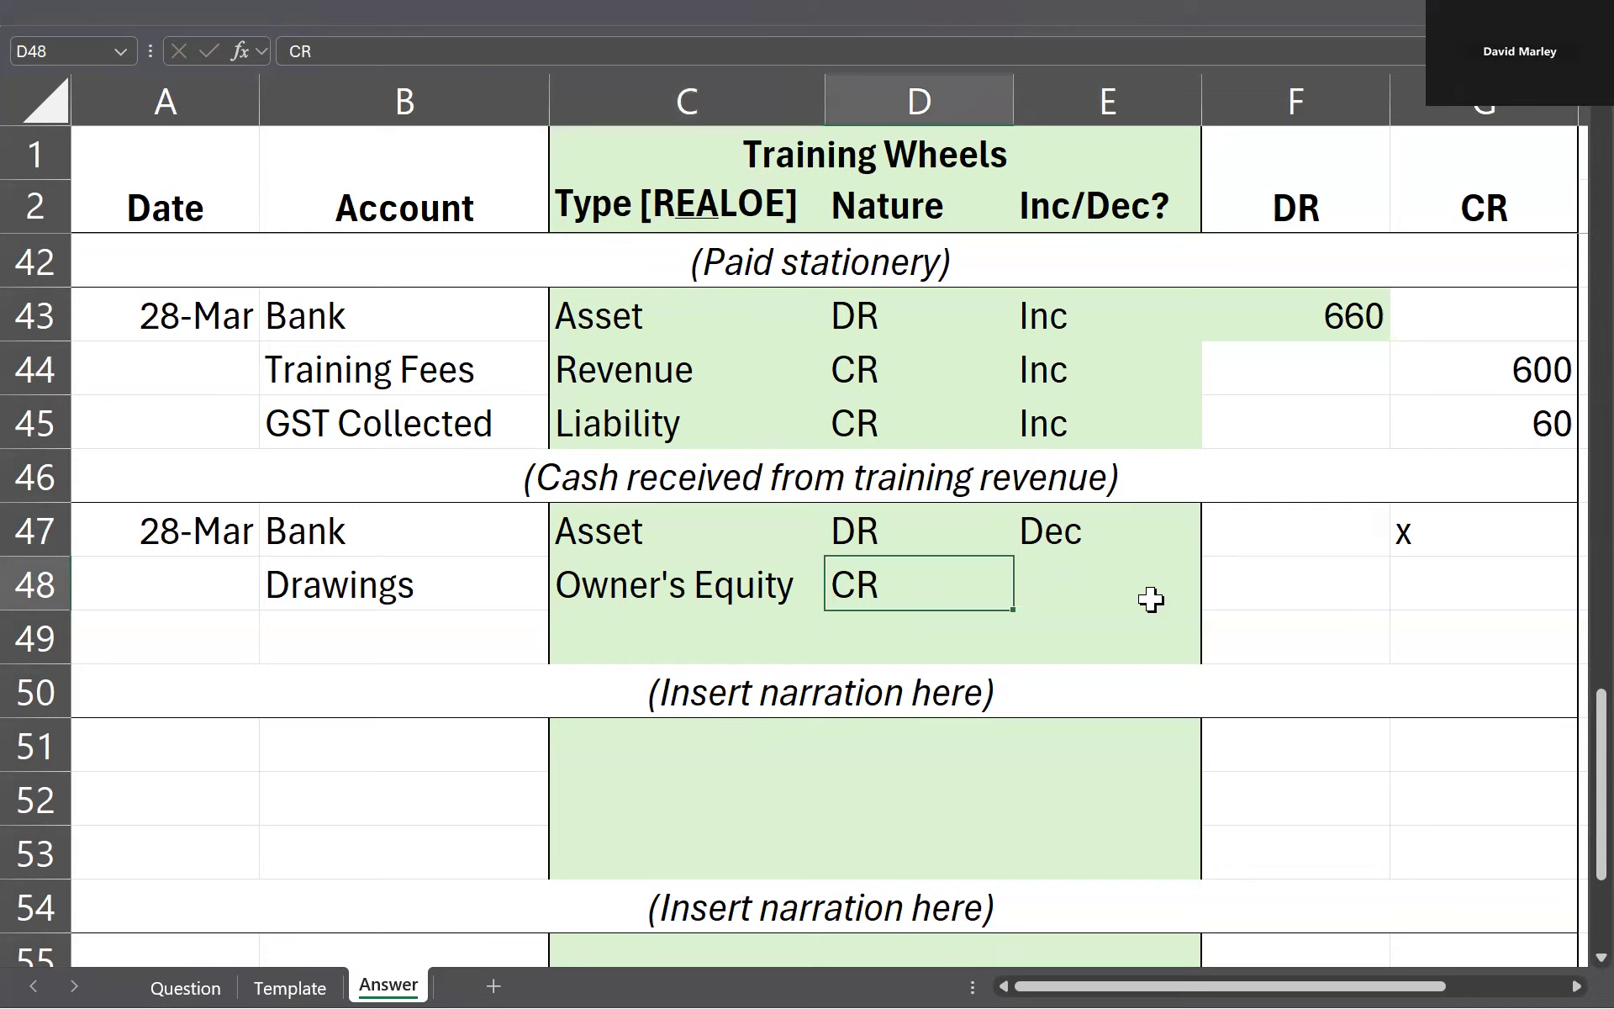
left_click(1151, 599)
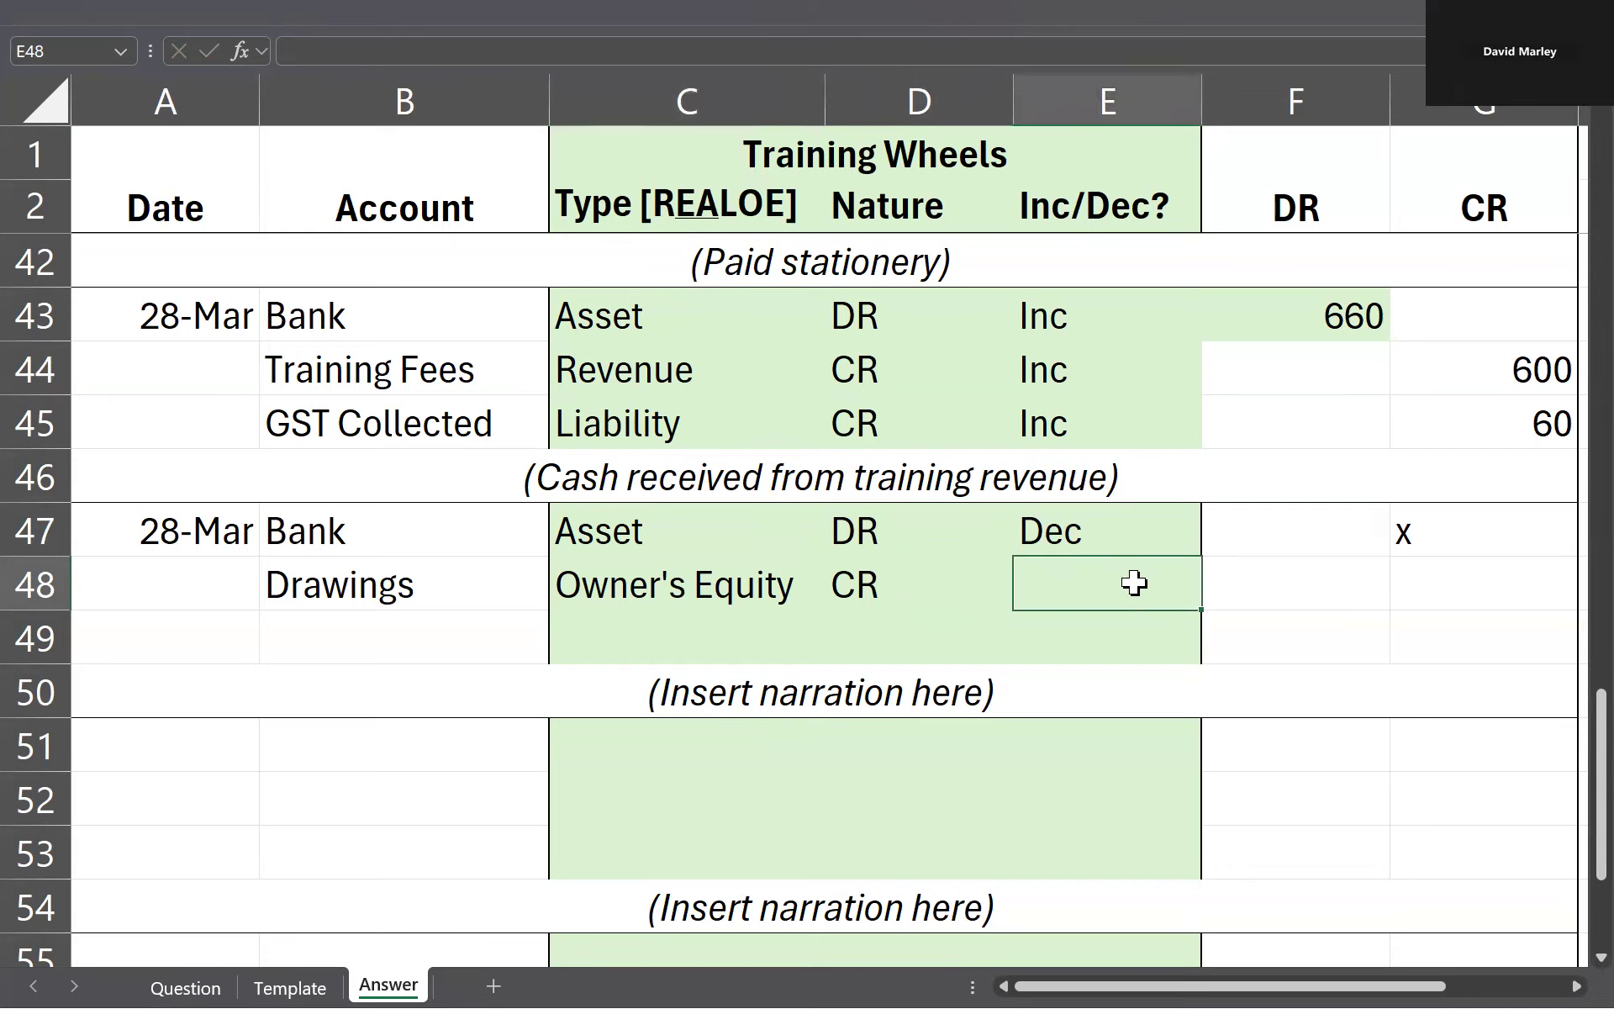
Step: Mark the debit side of the Drawings row with an x in F48, leaving G48 empty
left_click(1518, 580)
type("d")
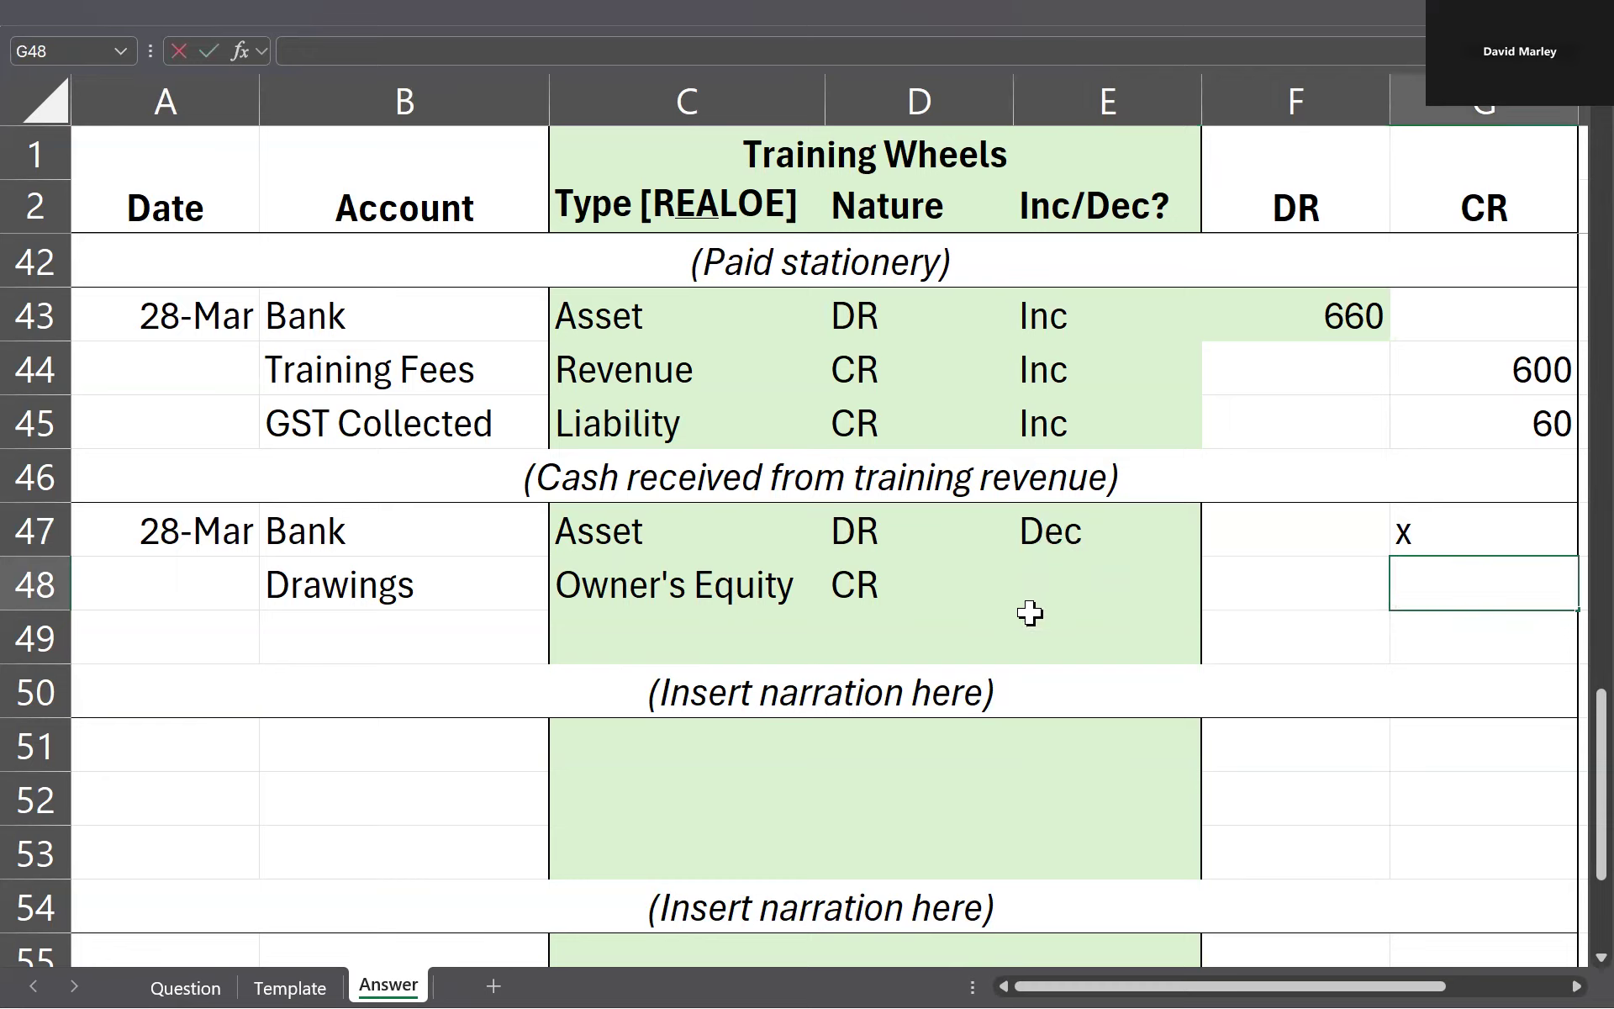
key("Left")
type("x")
key("Left")
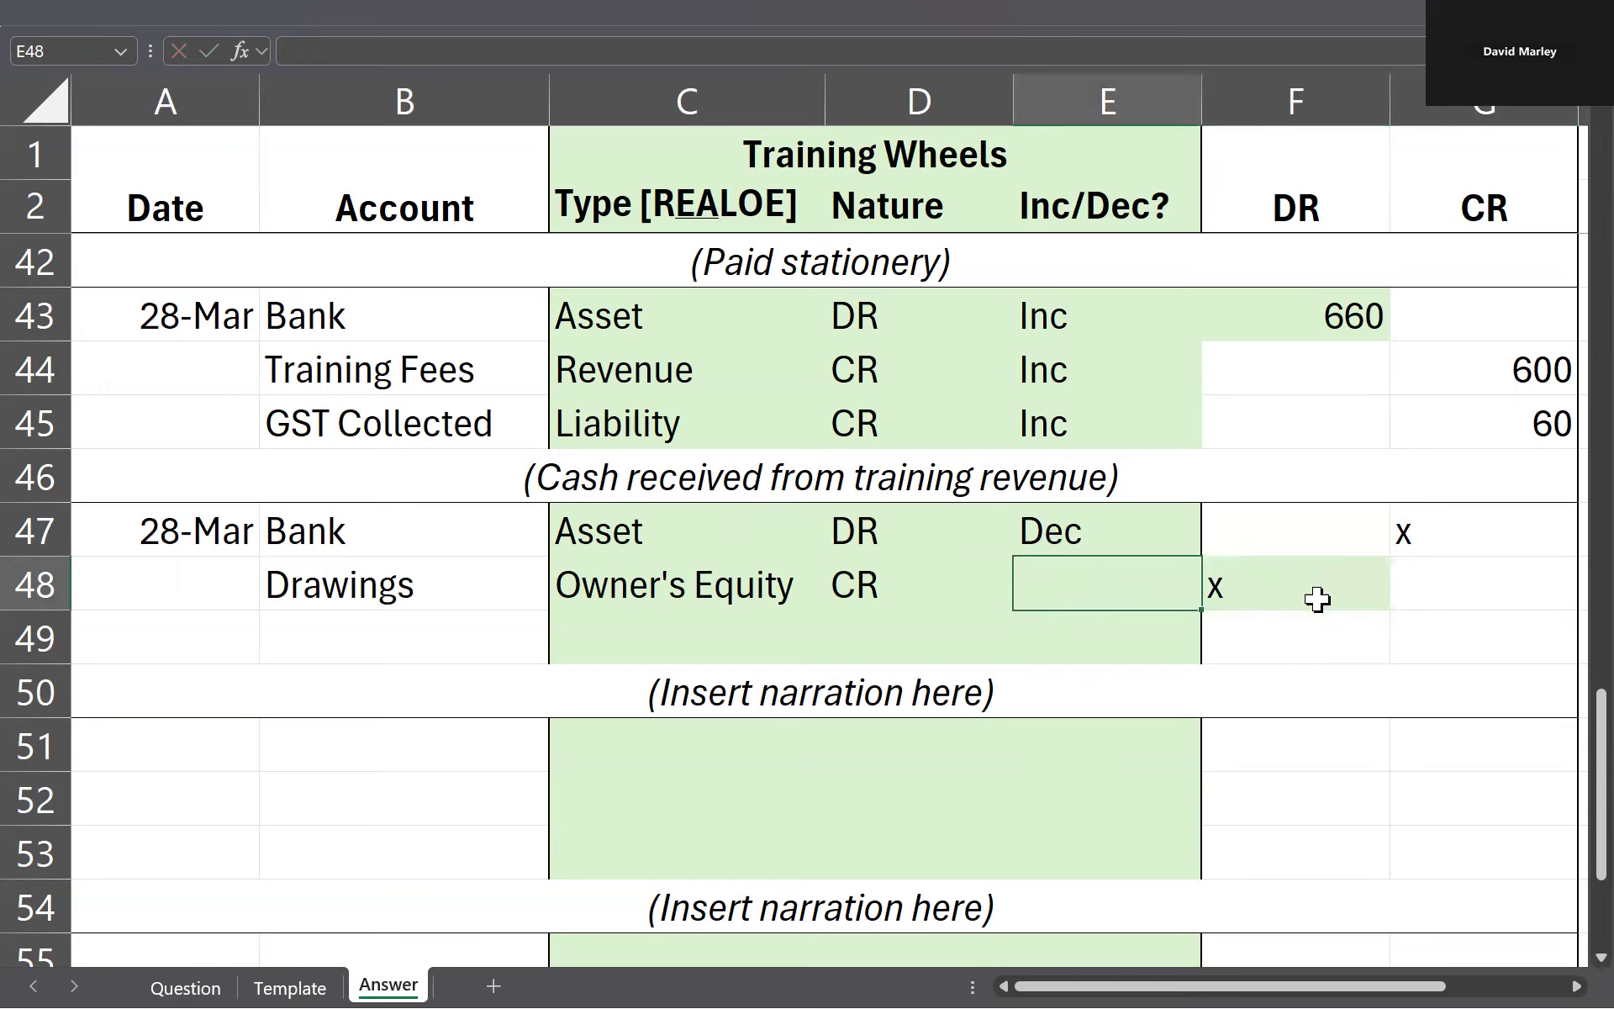
Step: Review the Bank row's classification and enter Dec for Drawings in E48
left_click_drag(530, 531, 917, 534)
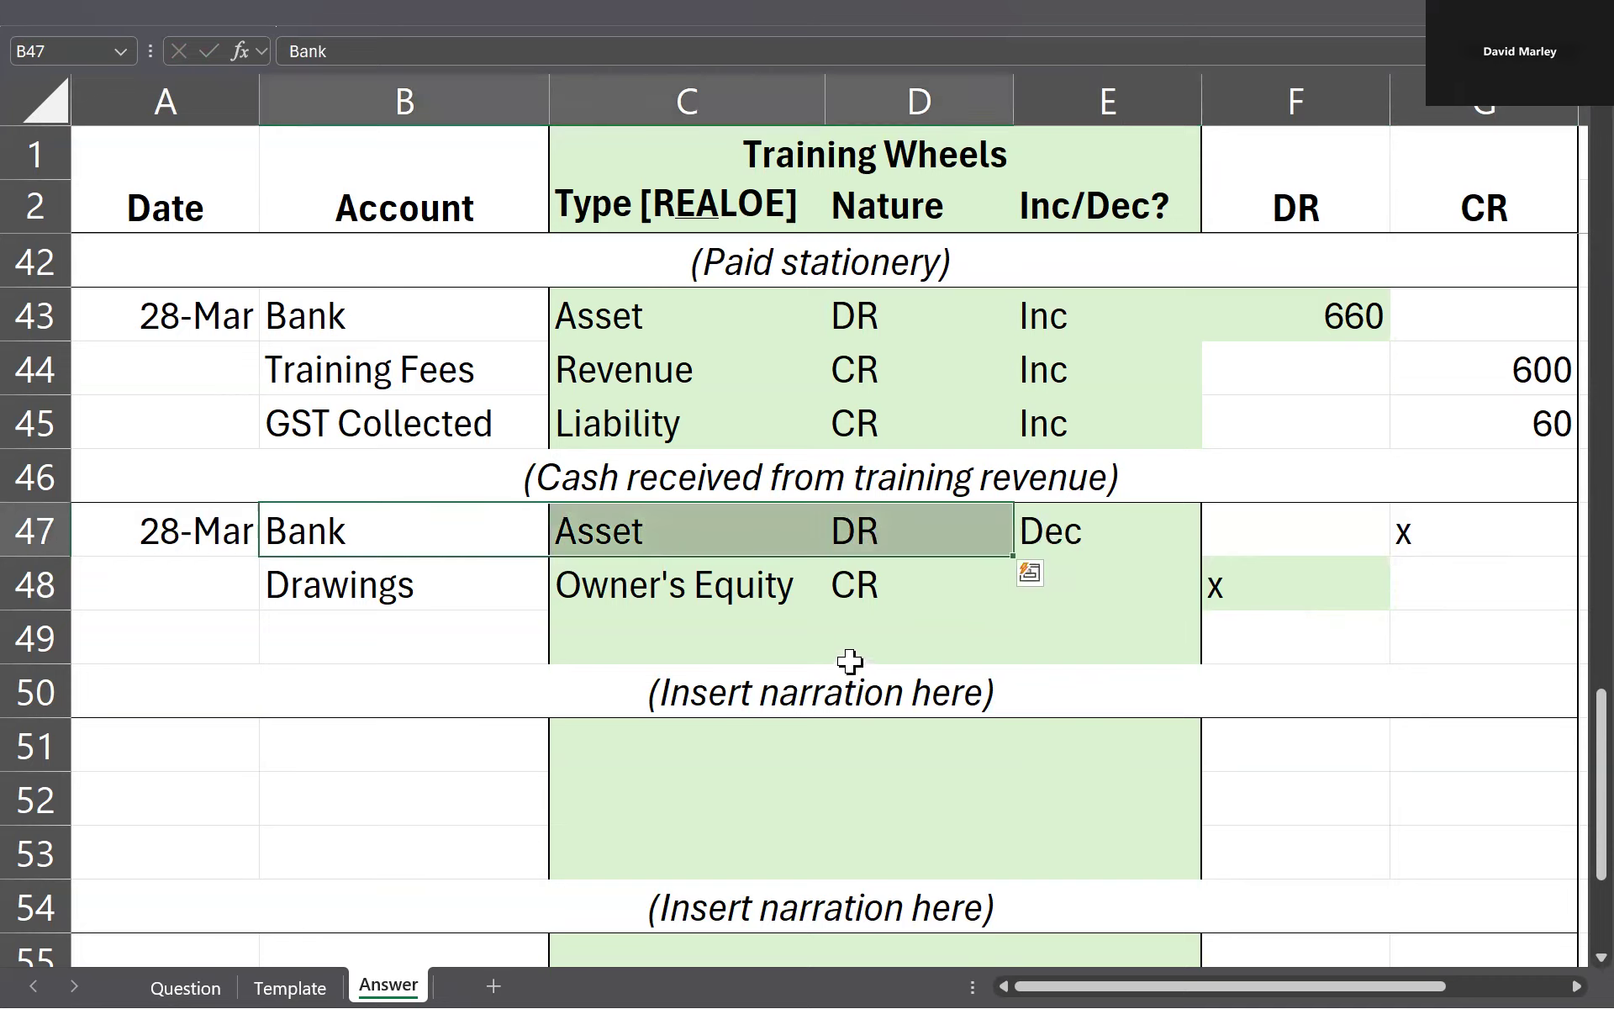
double_click(1082, 588)
type("Dec")
key("Return")
Step: Replace the placeholder narration in row 50 with "Drawings for personal use", keeping the brackets
key("Up")
key("Down")
key("Down")
key("F2")
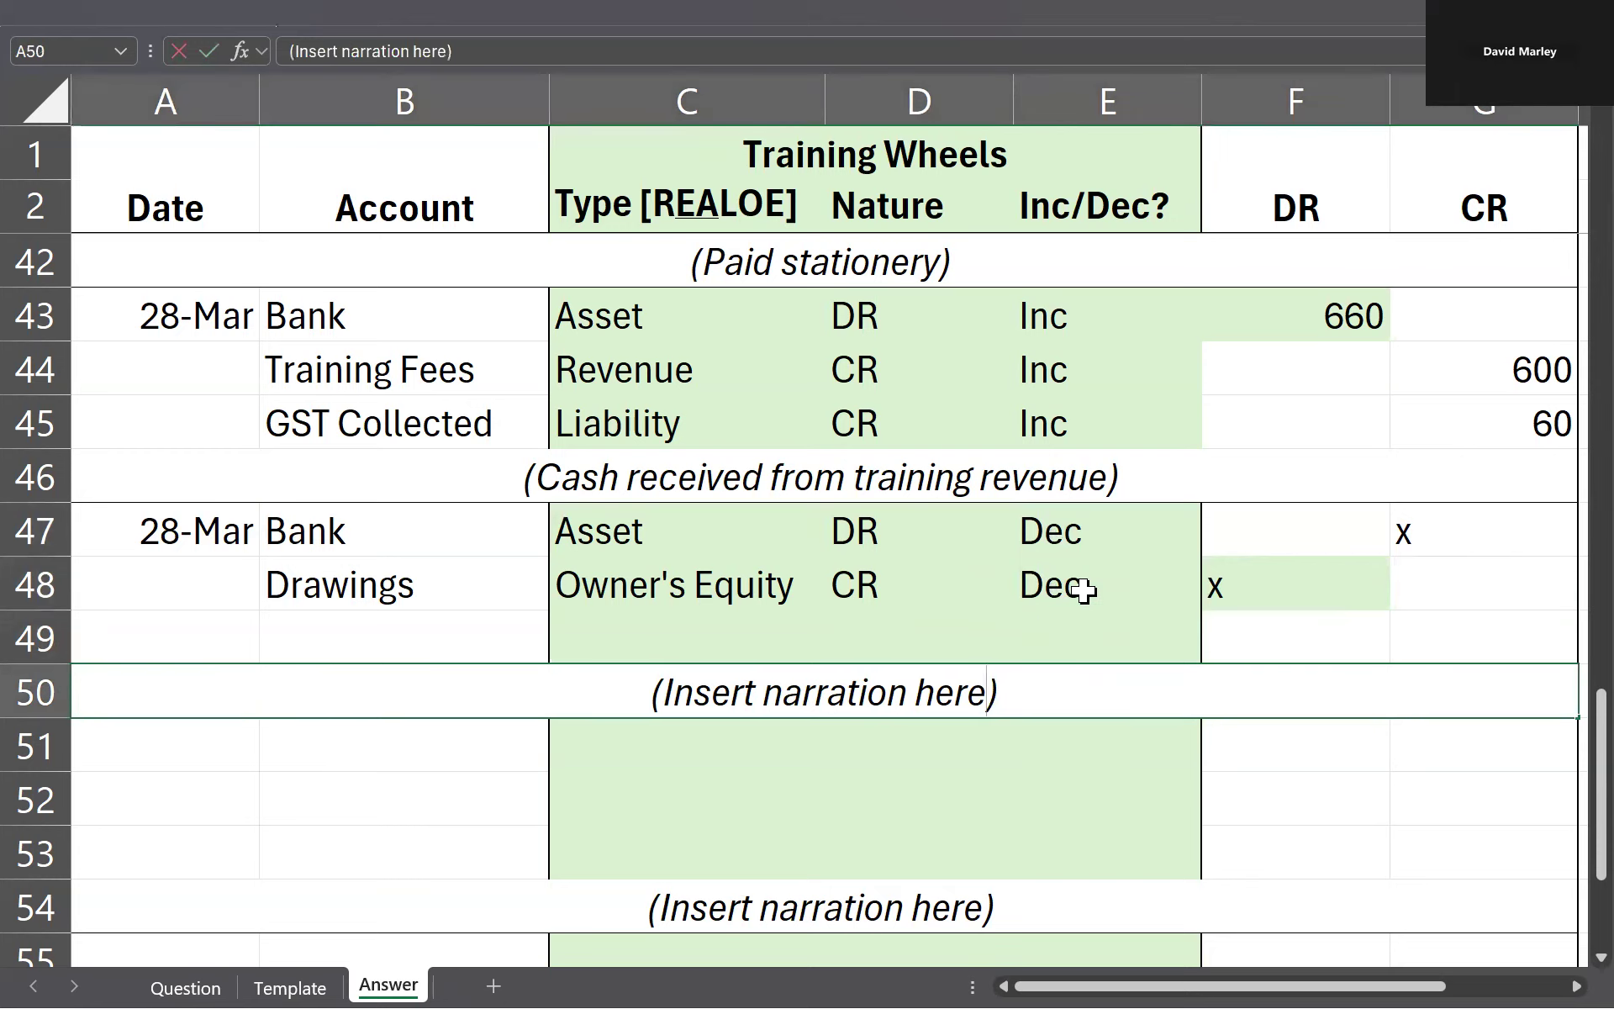
key("ctrl+shift+Left")
key("ctrl+shift+Left")
key("ctrl+shift+Left")
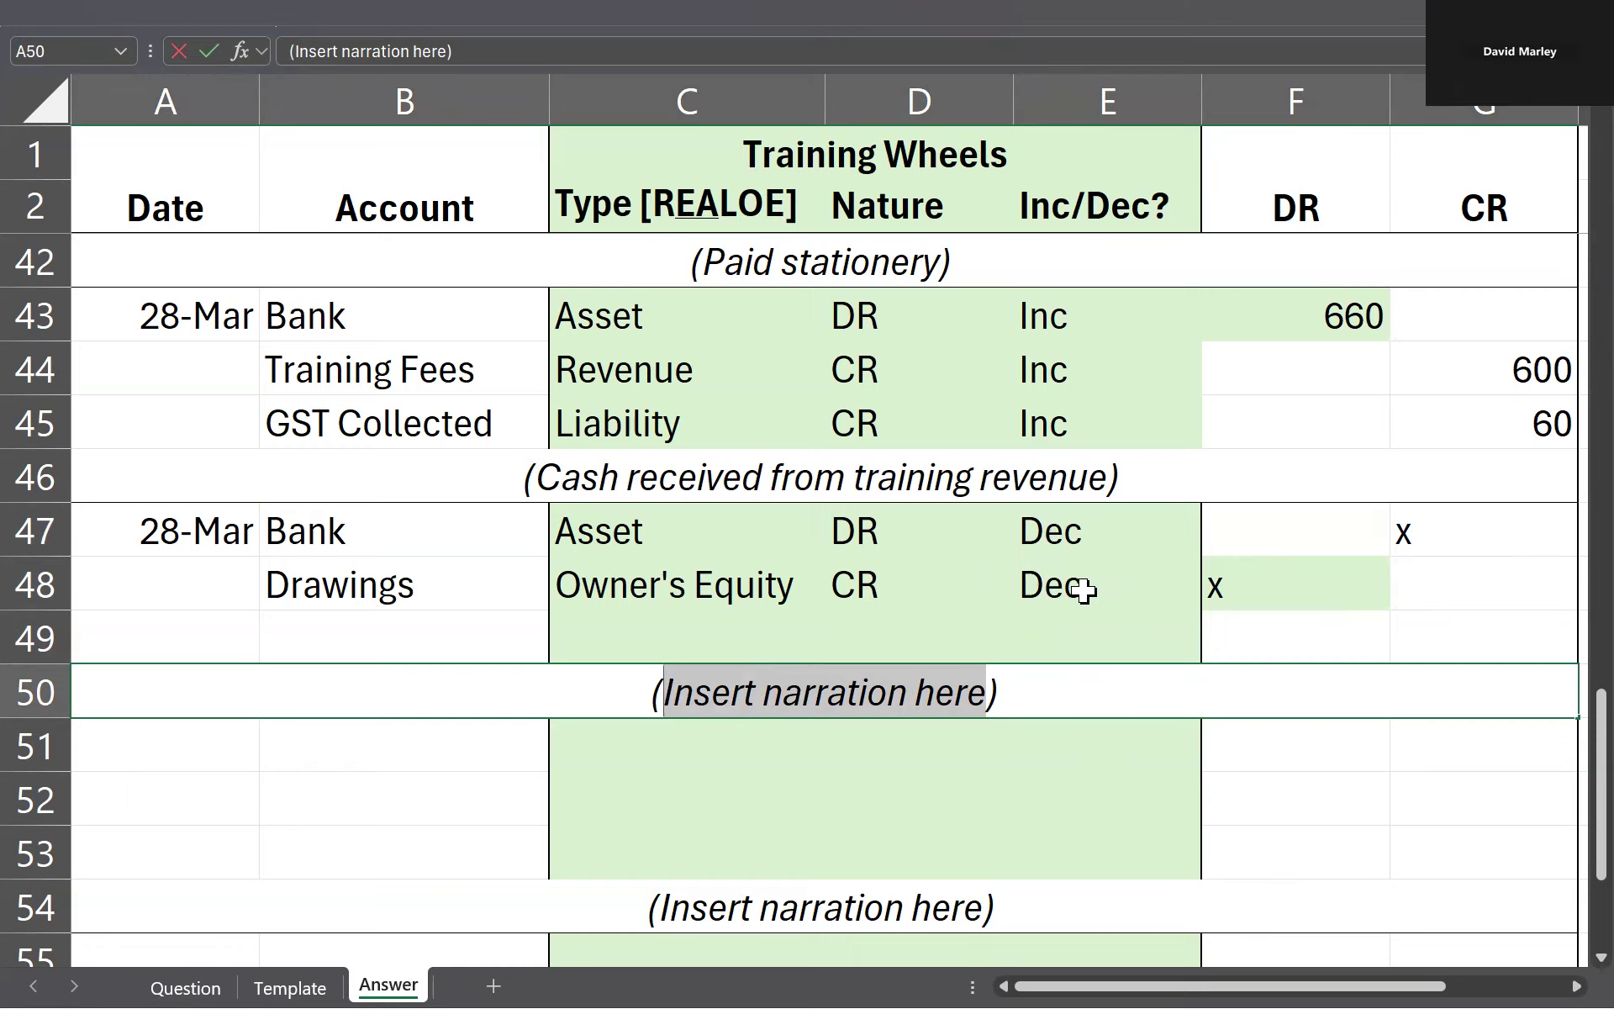
type("Drawings for personal use")
key("Return")
Step: Look up the owner's drawings amount on the Question sheet and enter 200 as the Drawings debit in F48 and the Bank credit in G47
key("Up")
key("Up")
key("Up")
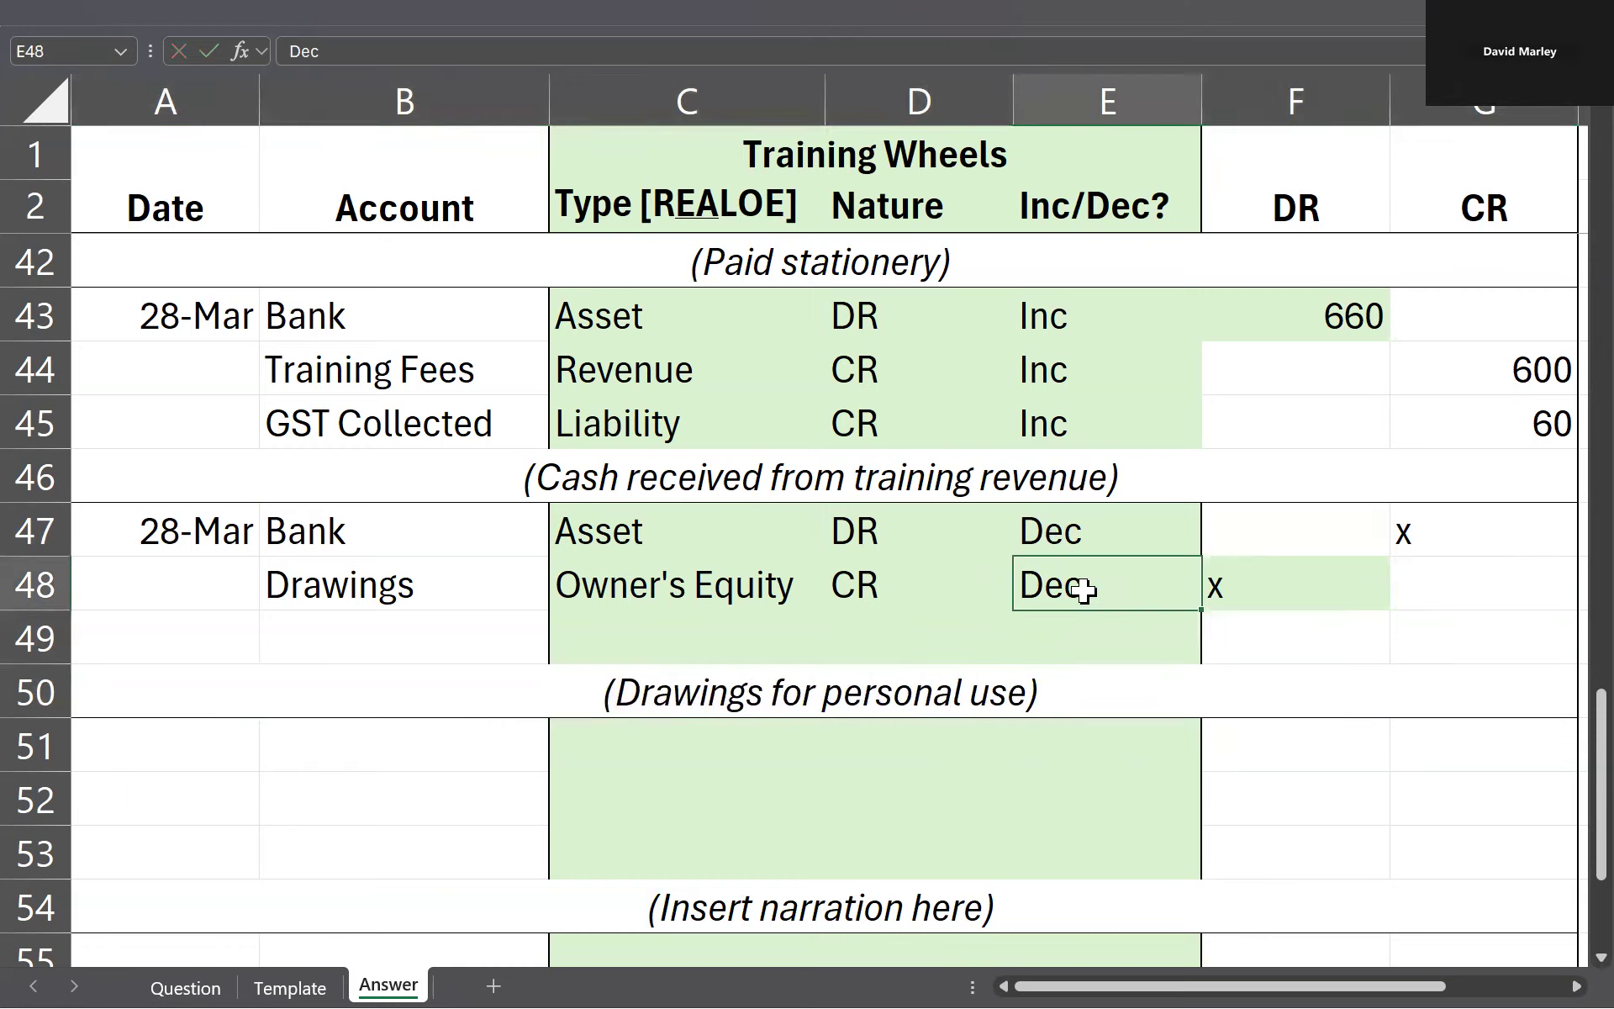
key("Right")
key("Up")
key("ctrl+Page_Up")
key("ctrl+Page_Up")
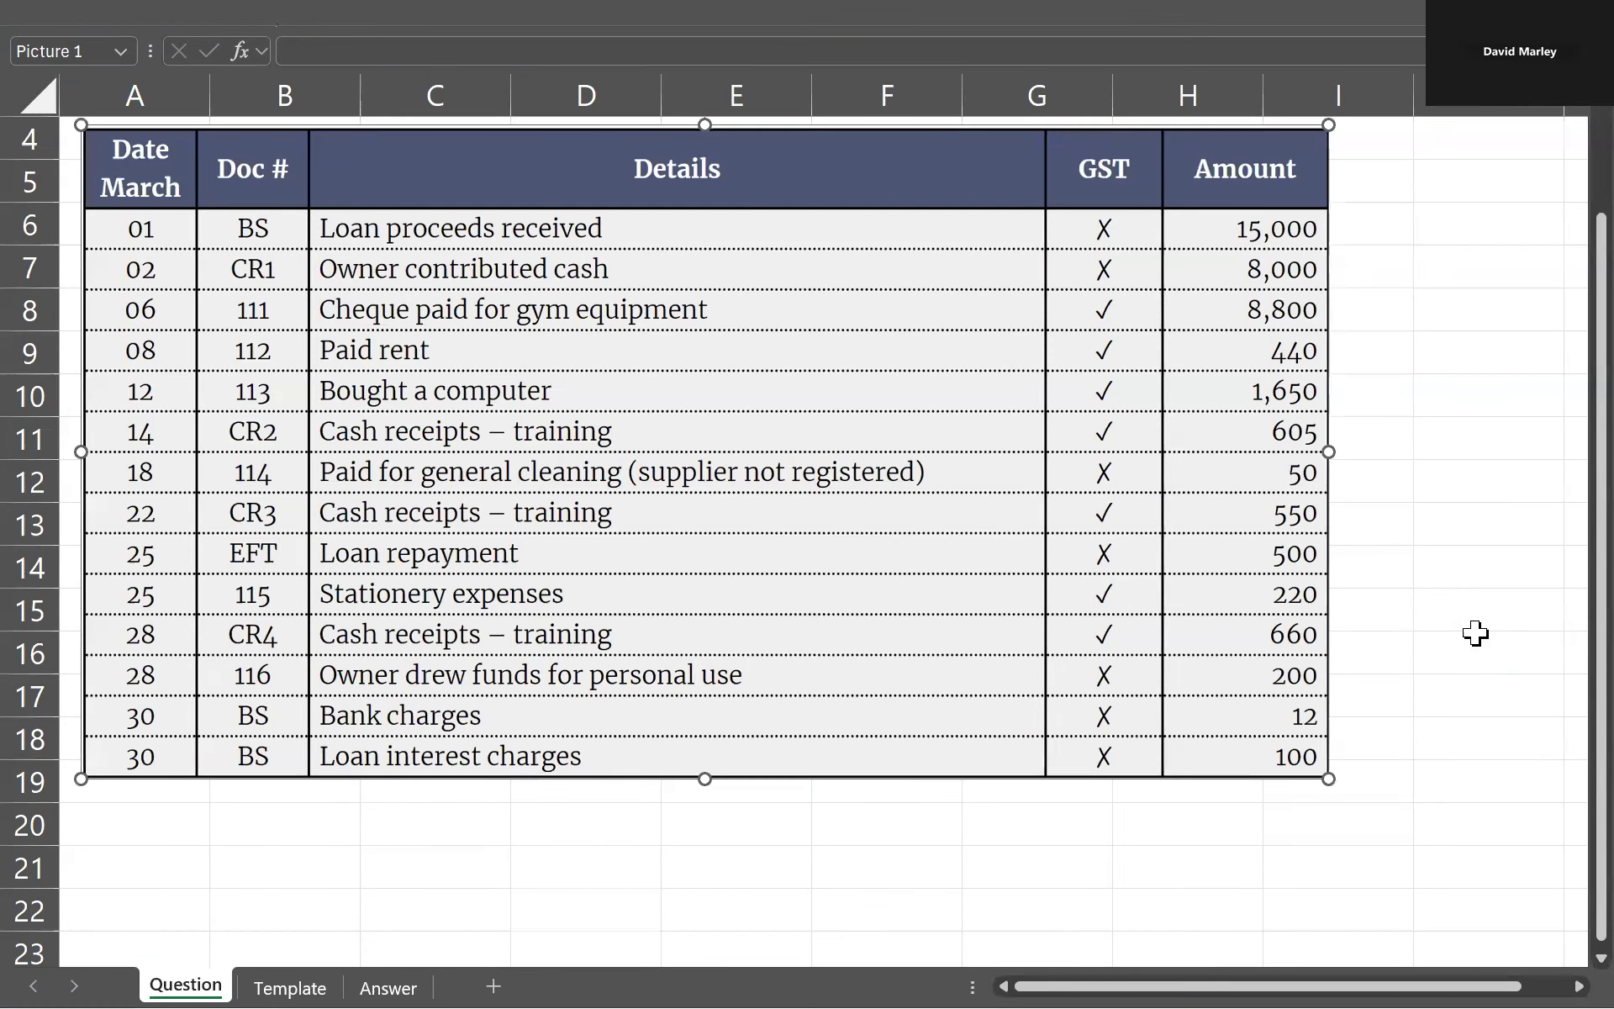
key("ctrl+Page_Down")
key("ctrl+Page_Down")
type("200")
key("Tab")
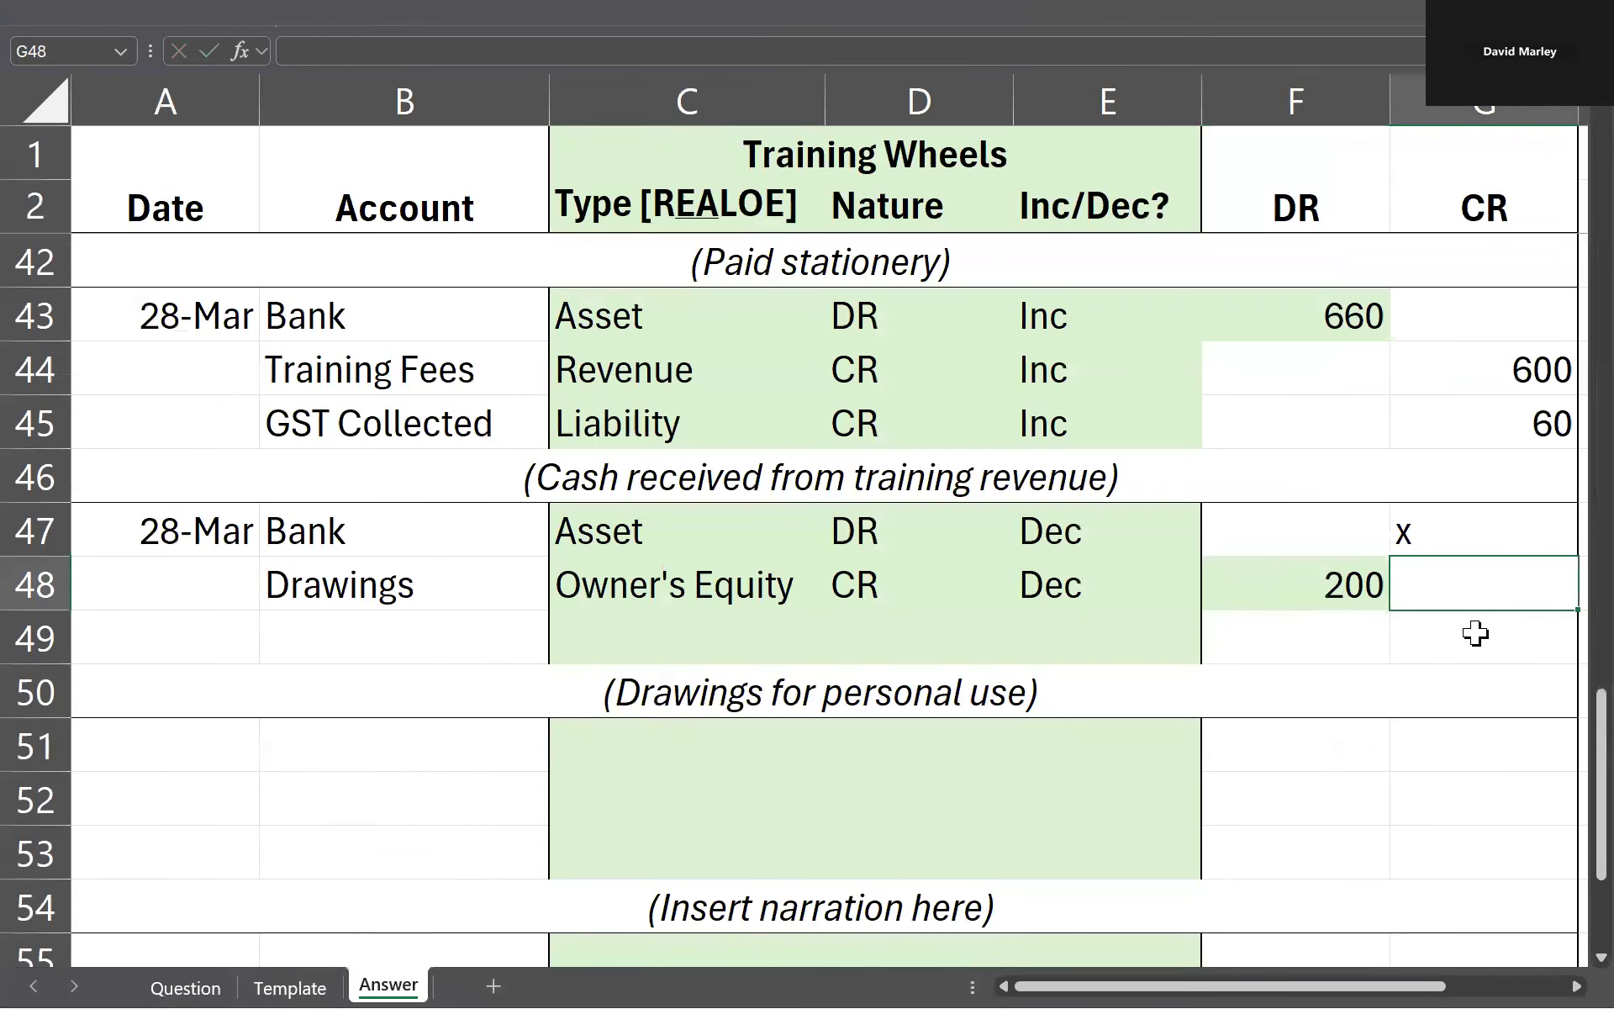
key("Up")
type("200")
key("Return")
Step: Enter the date 30/3 in A51 and A55 for the last two journal entries
scroll(835, 623, "down", 1)
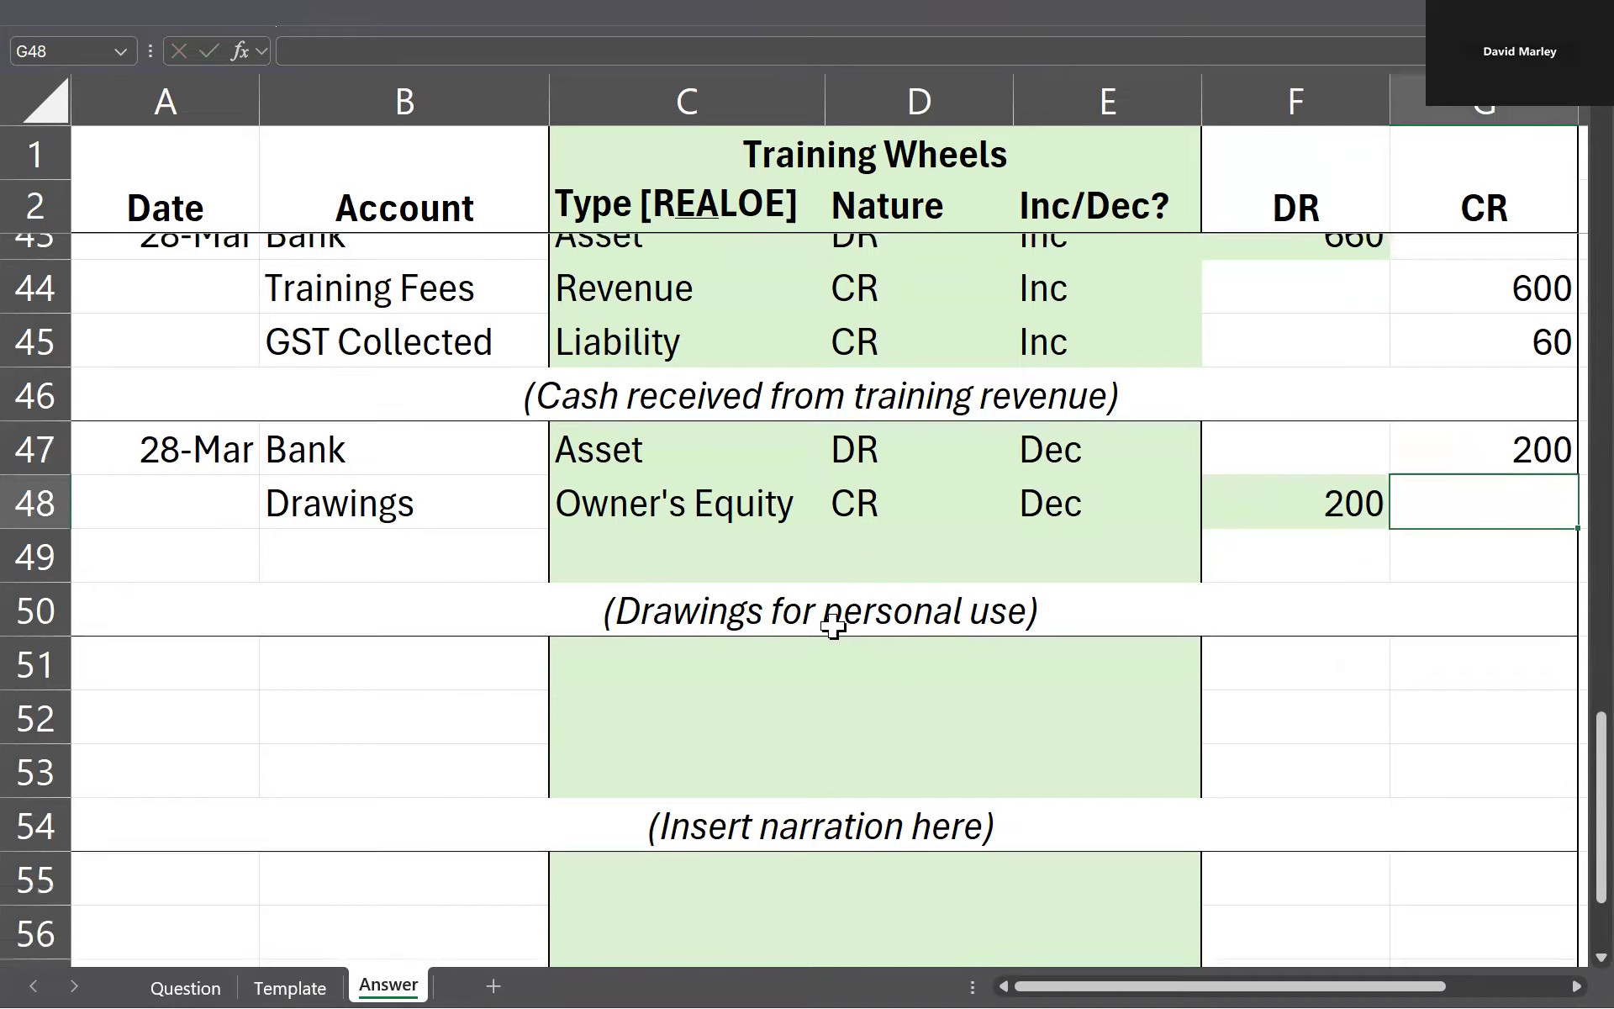
left_click(151, 576)
type("30/3")
key("Return")
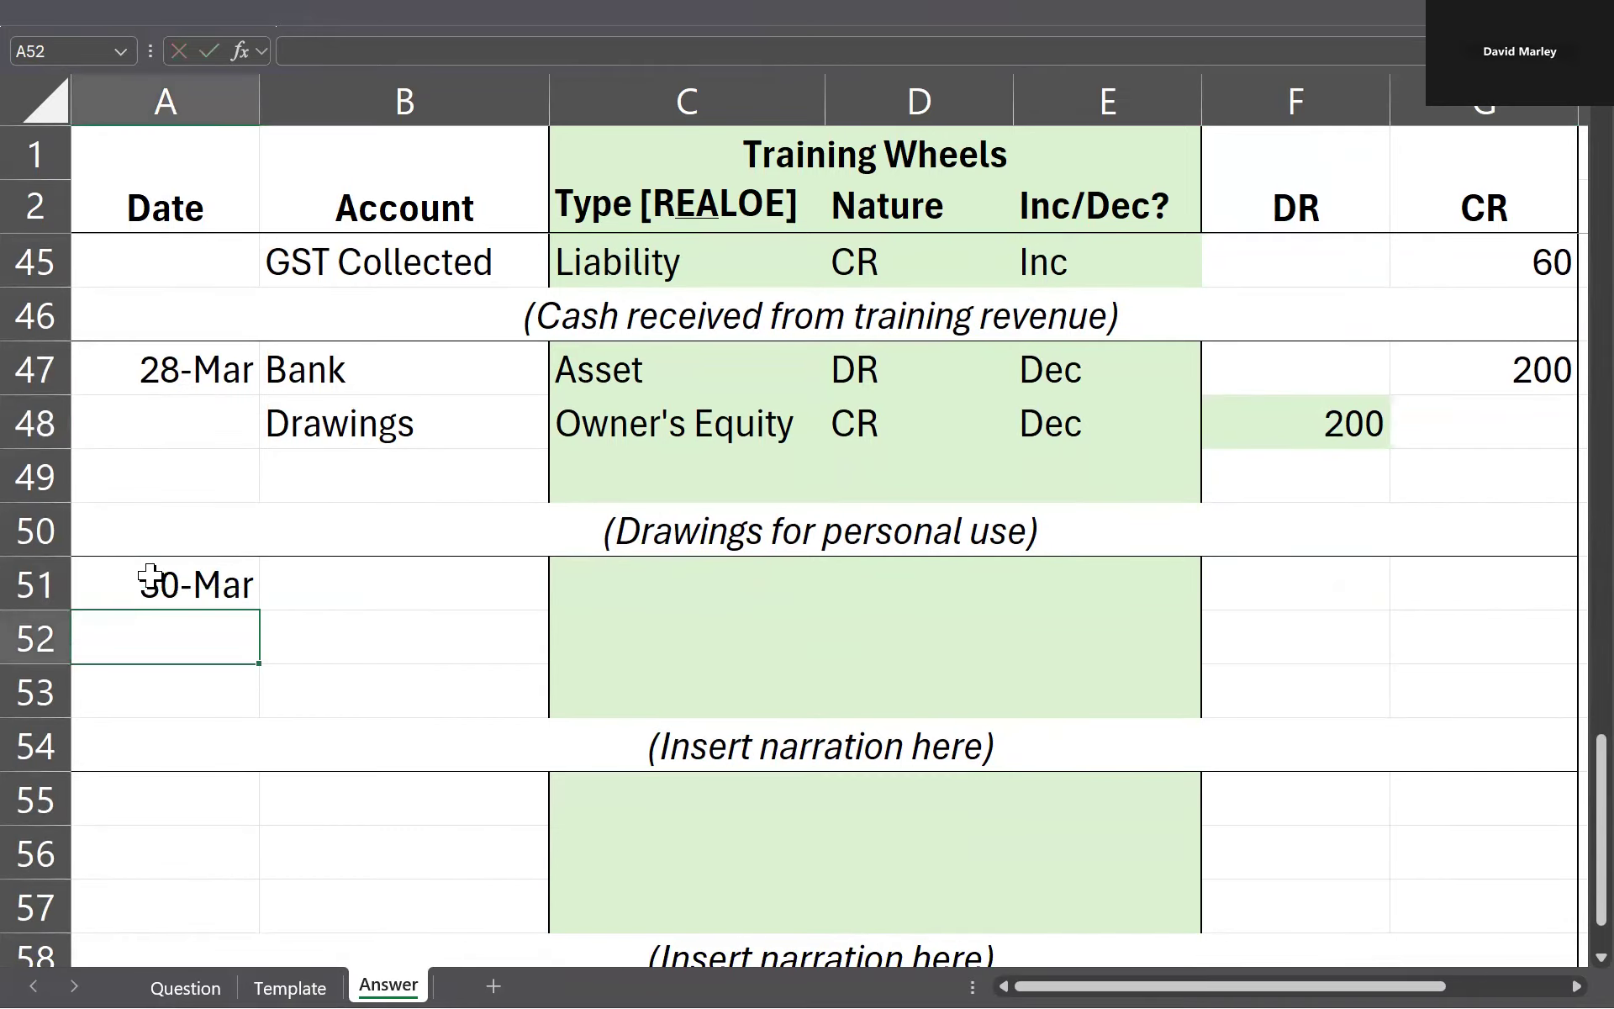
scroll(134, 639, "down", 1)
left_click(146, 643)
type("30/3")
key("Return")
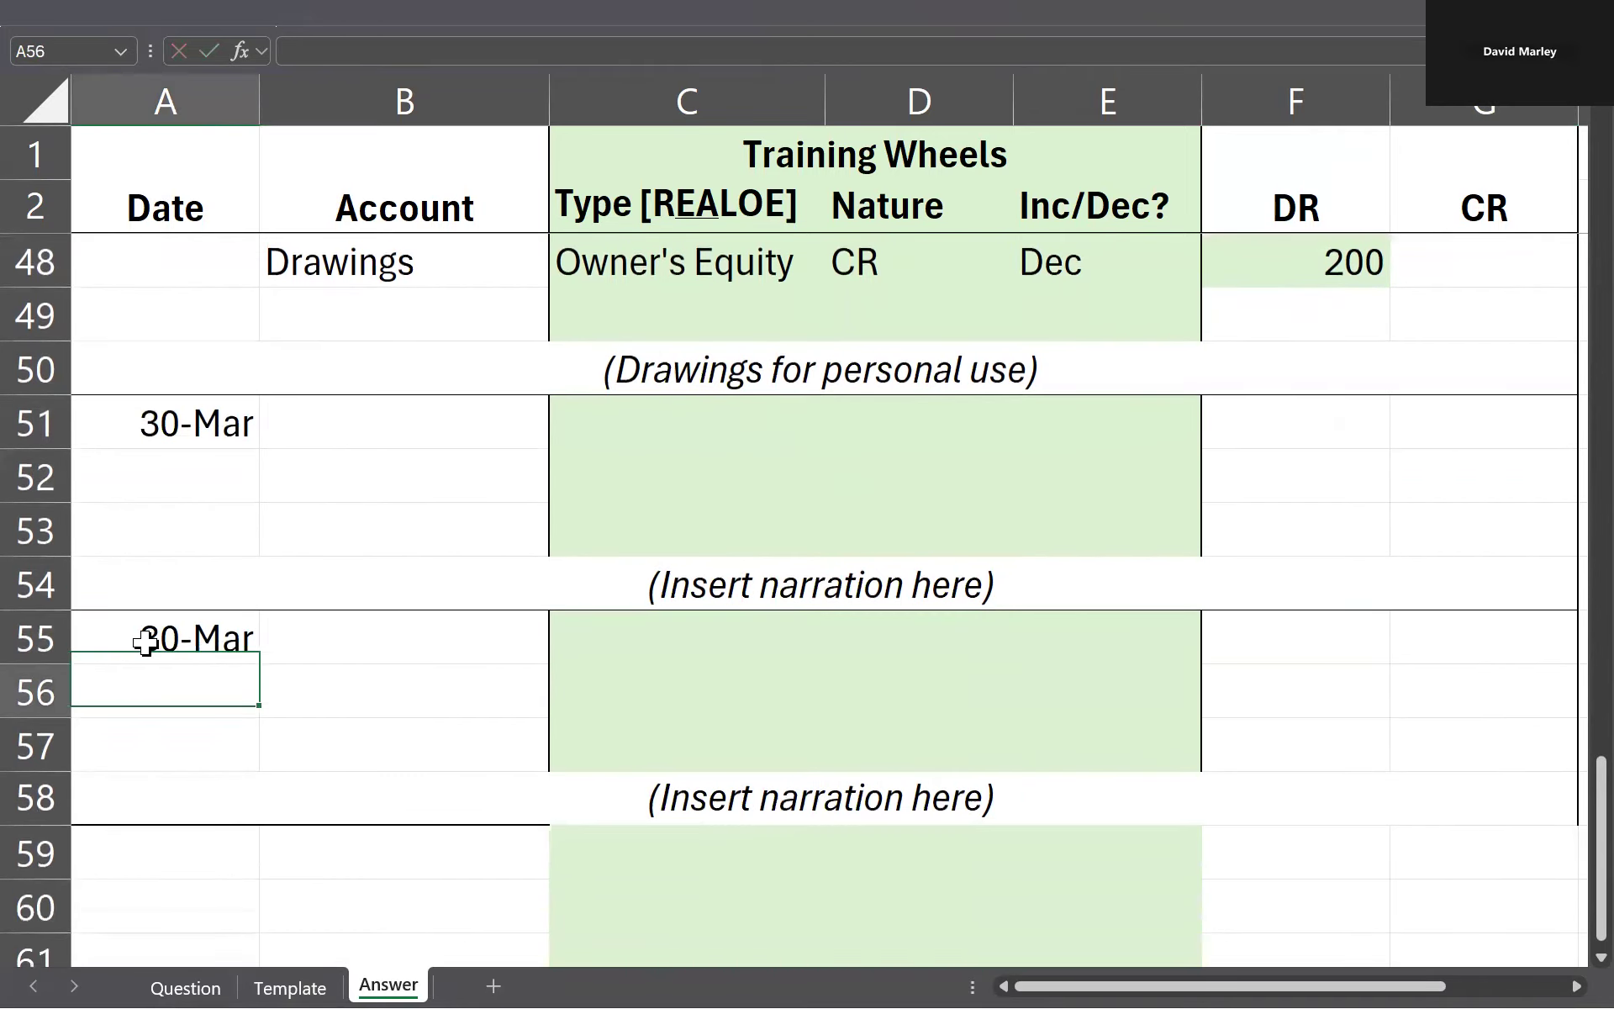
Step: Replace the placeholder narration in row 54 with "Paid bank charges", keeping the brackets
left_click(389, 423)
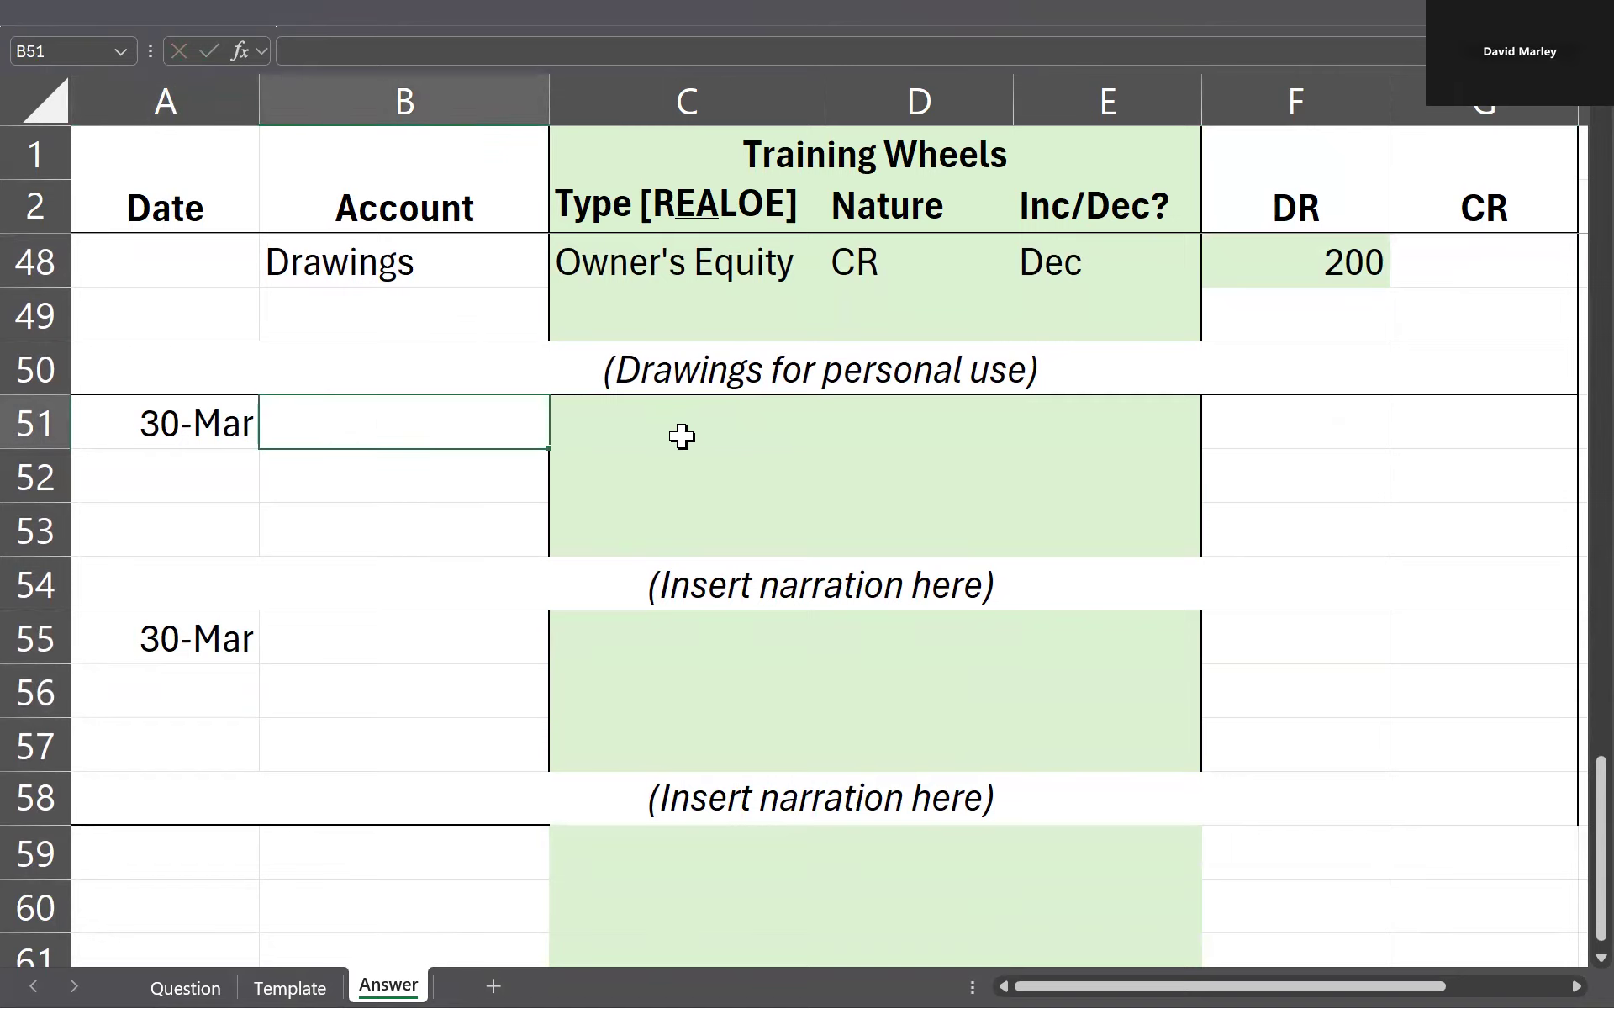
left_click(681, 437)
left_click(982, 585)
double_click(981, 585)
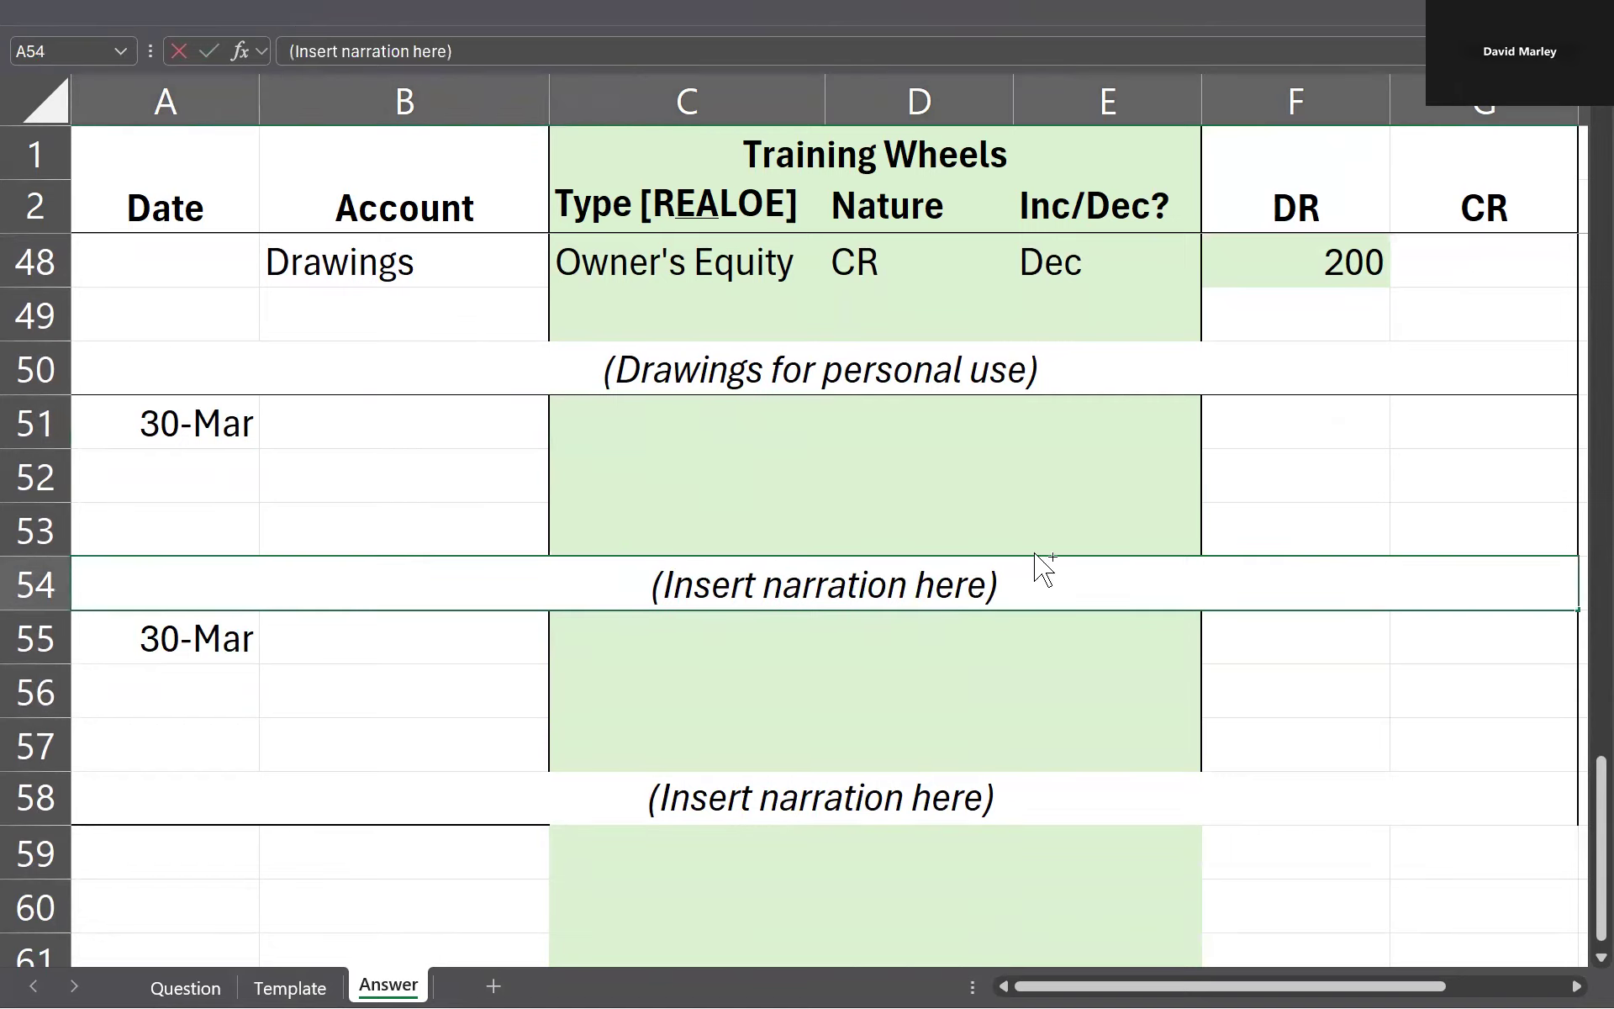
key("ctrl+shift+Left")
key("ctrl+shift+Left")
key("ctrl+shift+Left")
type("Paid bank charge")
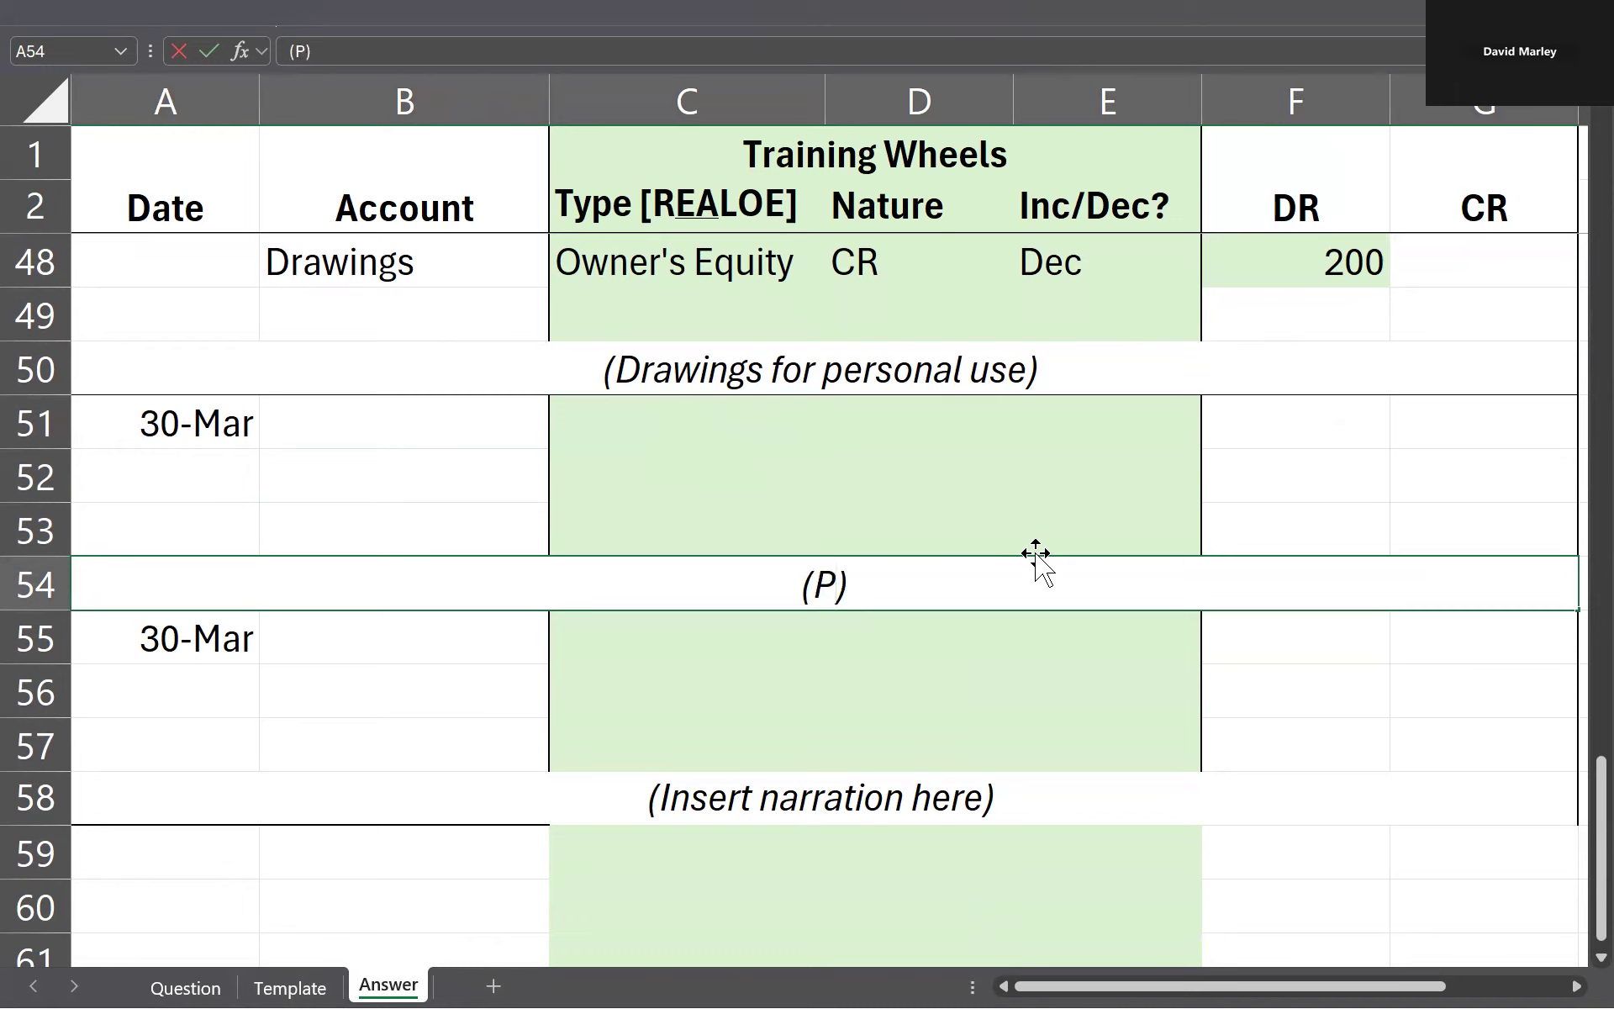
type("s")
key("Return")
Step: Copy the bank charges narration to row 58 and reword it as "Paid interest on loan"
key("Up")
key("ctrl+c")
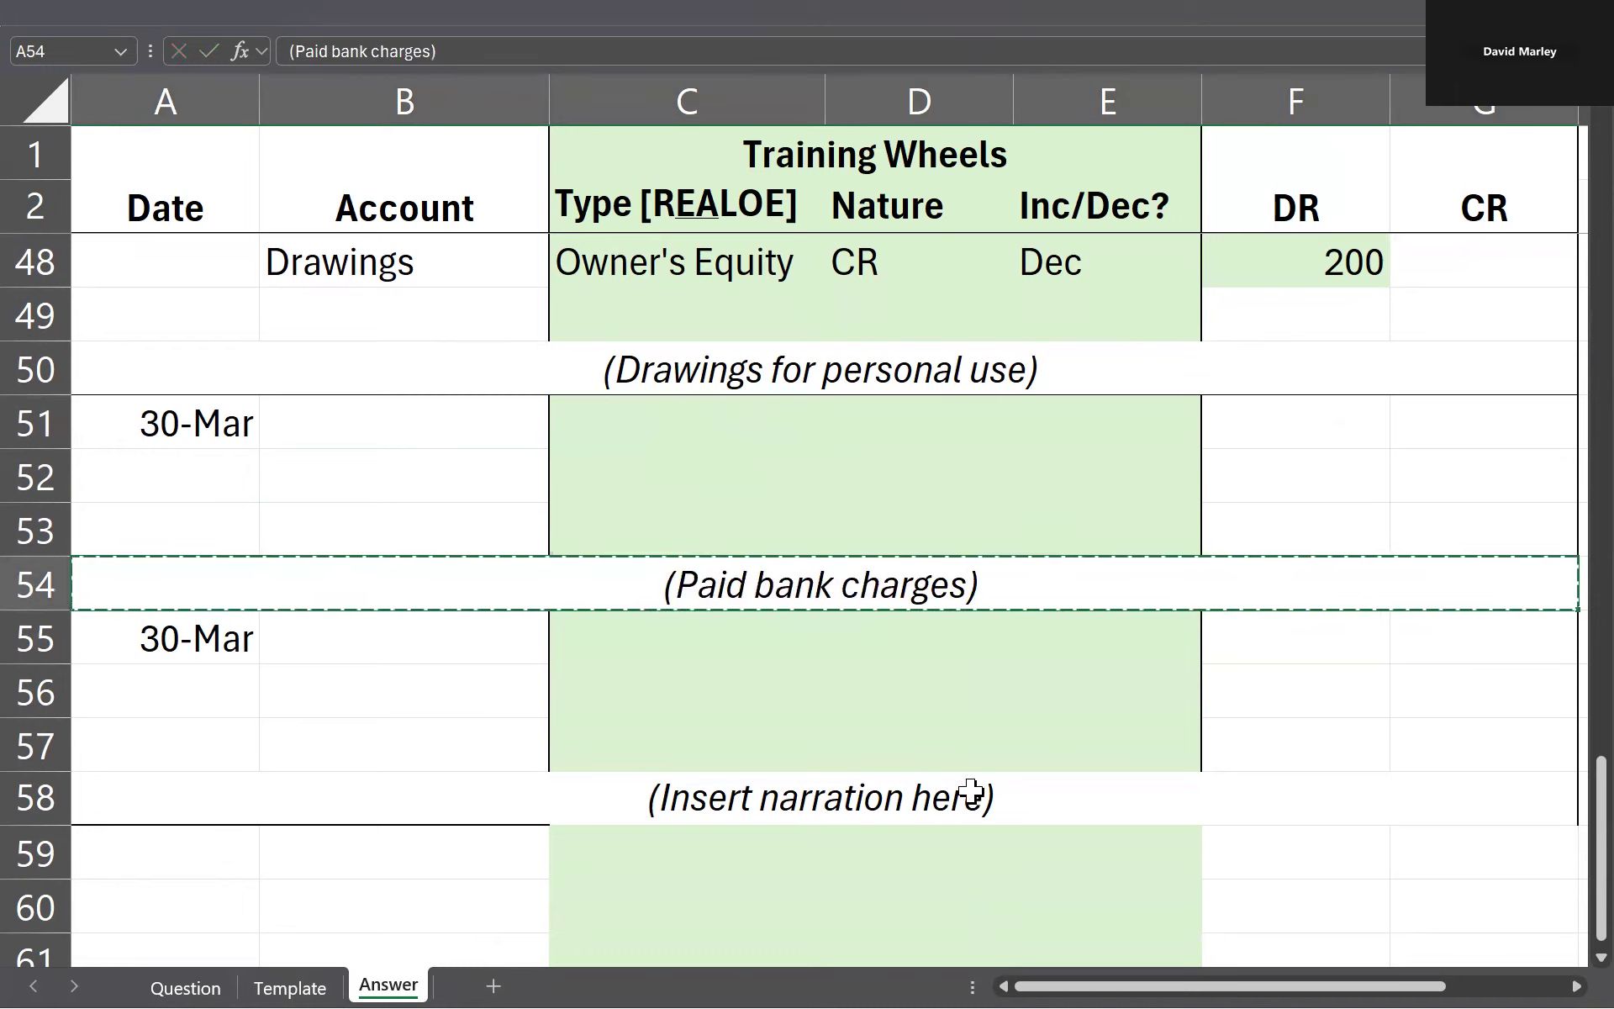
left_click(971, 793)
key("ctrl+v")
left_click(757, 639)
left_click(503, 450)
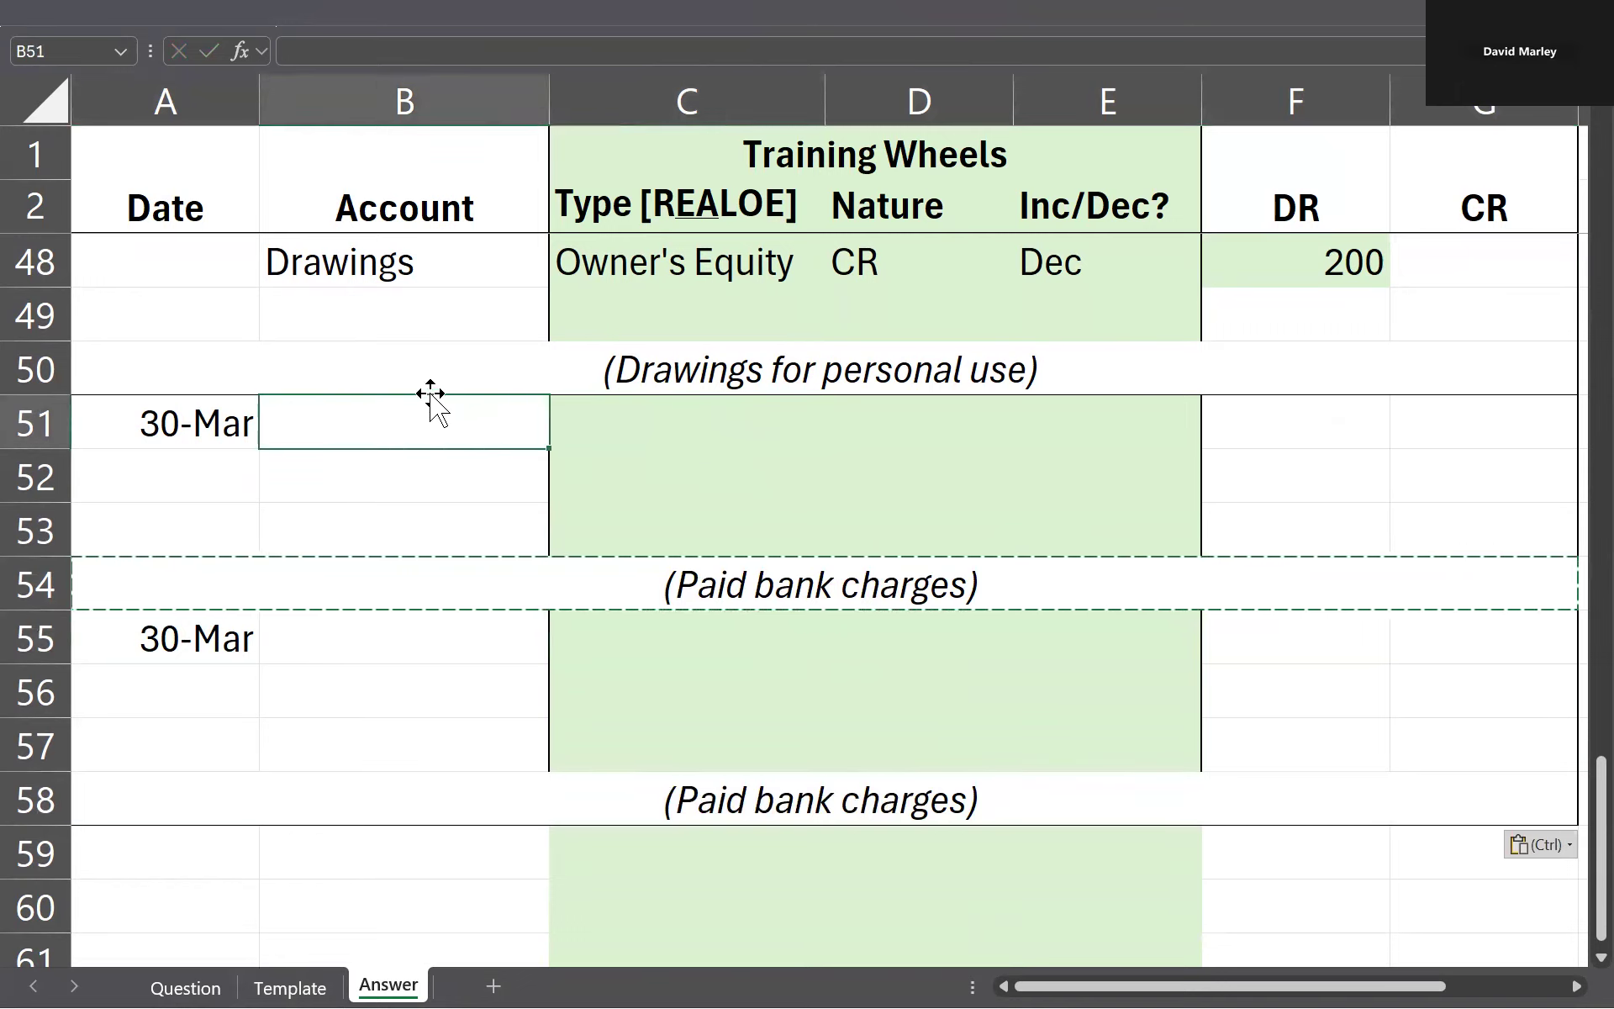
double_click(968, 797)
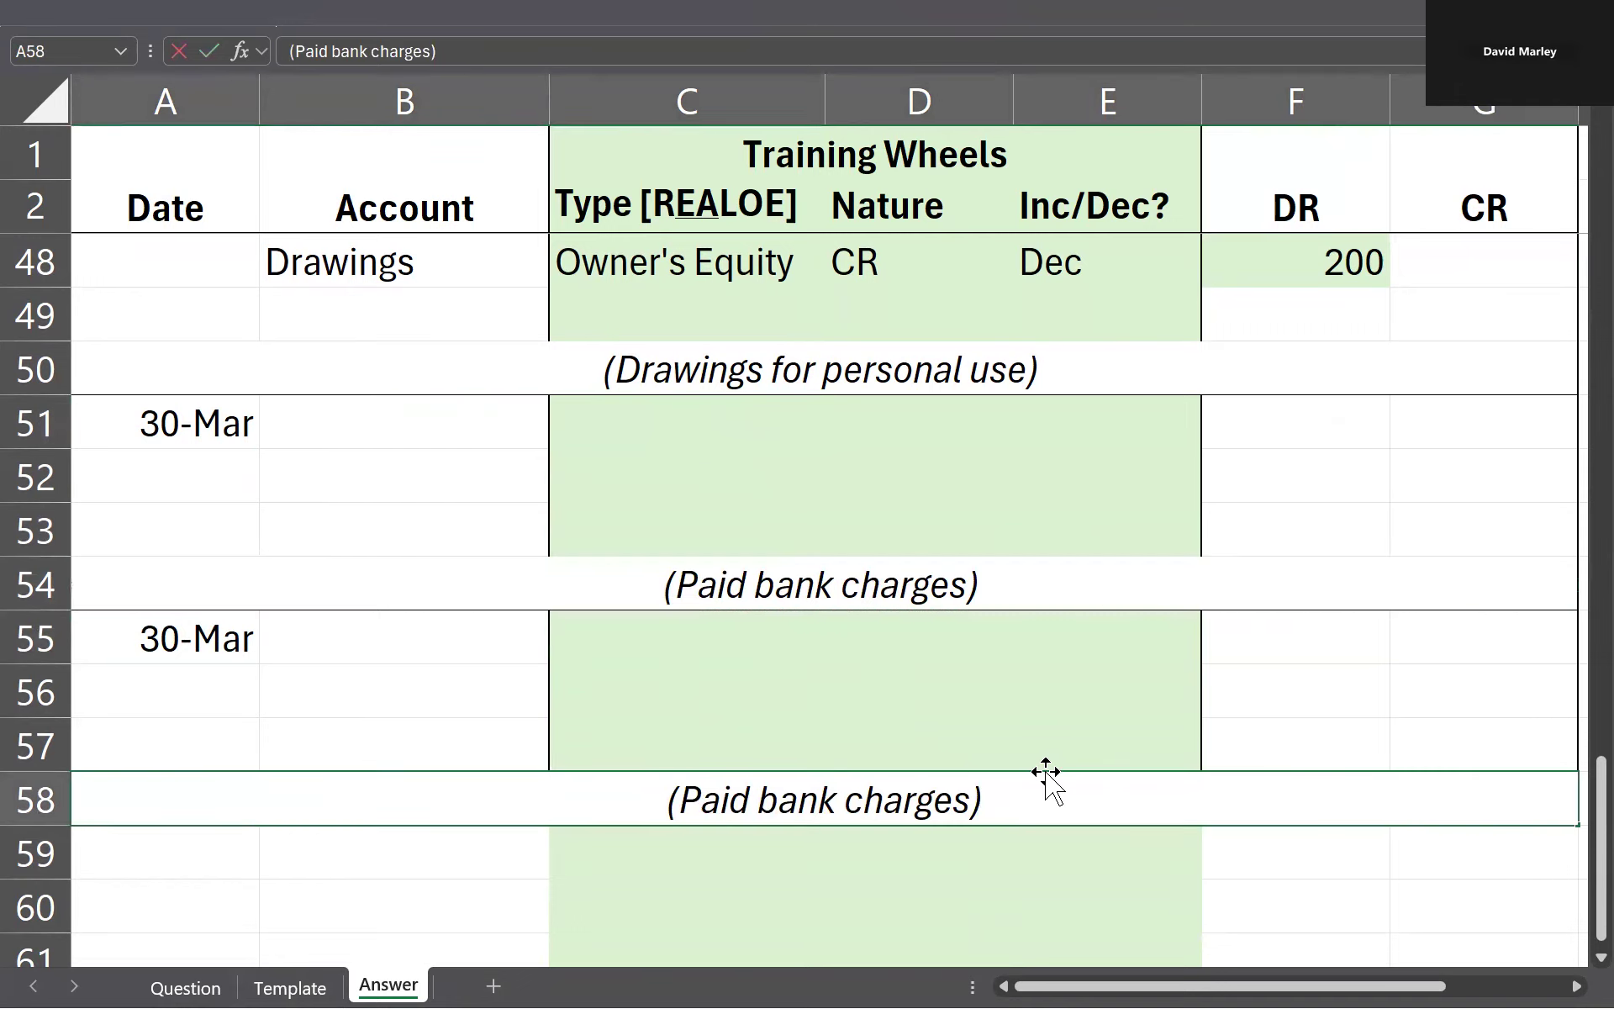
key("ctrl+shift+Left")
key("ctrl+shift+Left")
type("interest on l")
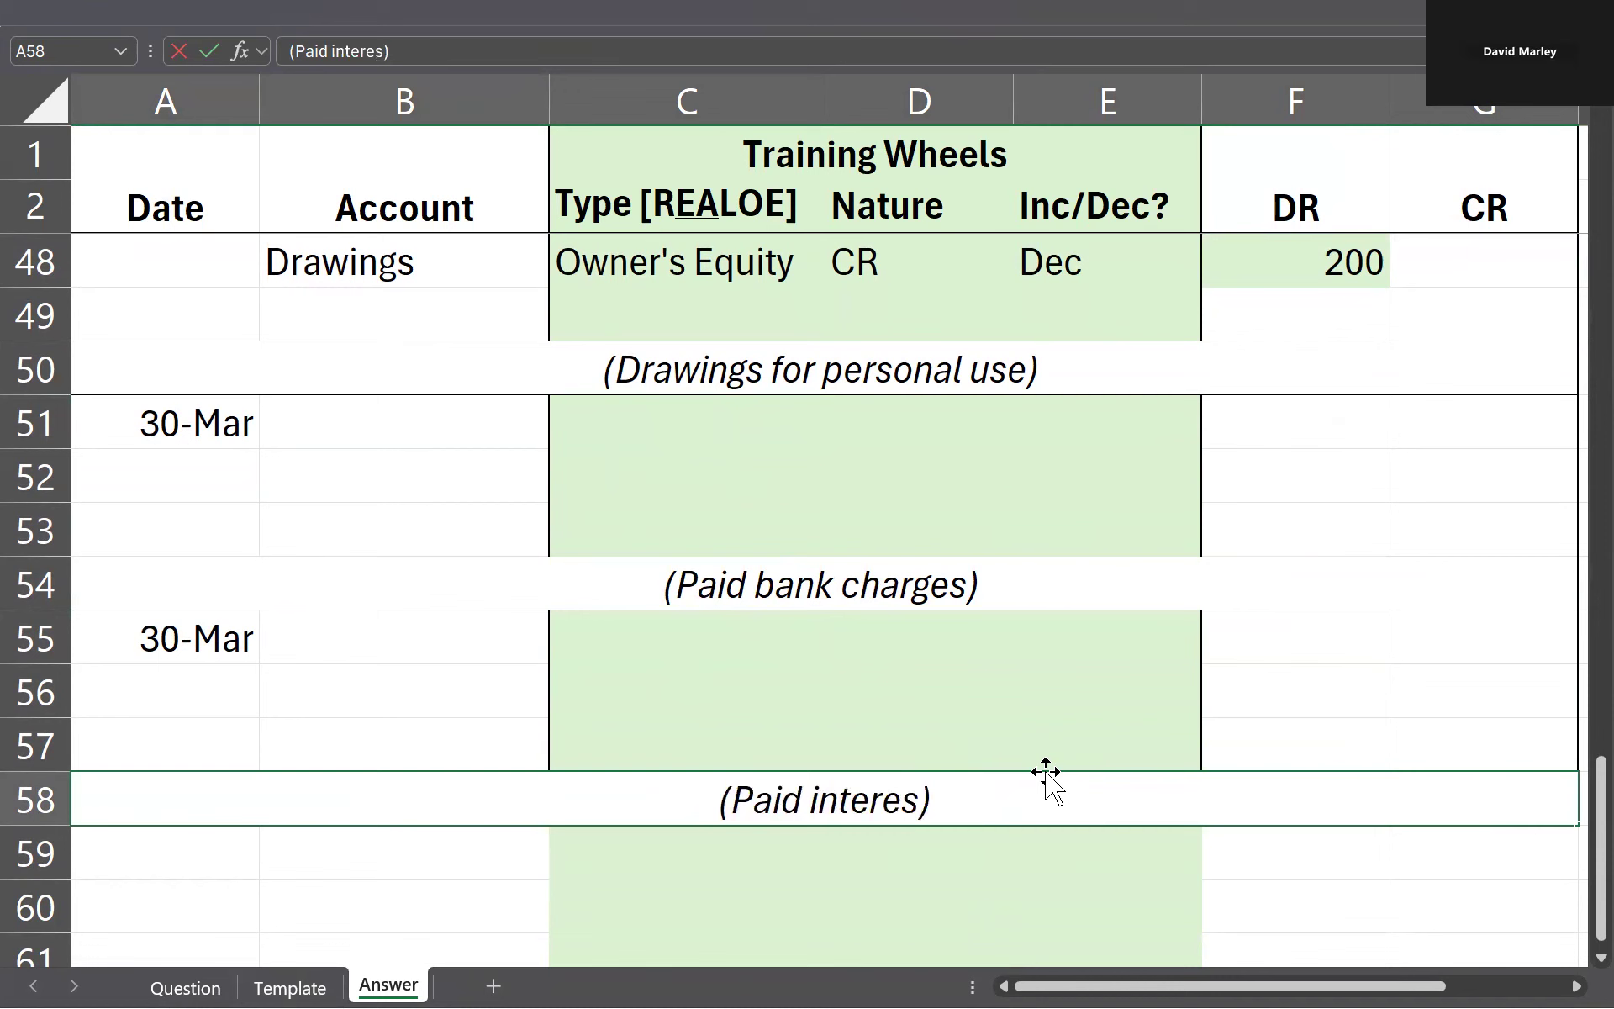
type("oan")
key("Return")
Step: Check the 30 March transactions on the Question sheet, and enter the accounts Bank in B51 and Bank Charges in B52
key("ctrl+Page_Up")
key("ctrl+Page_Up")
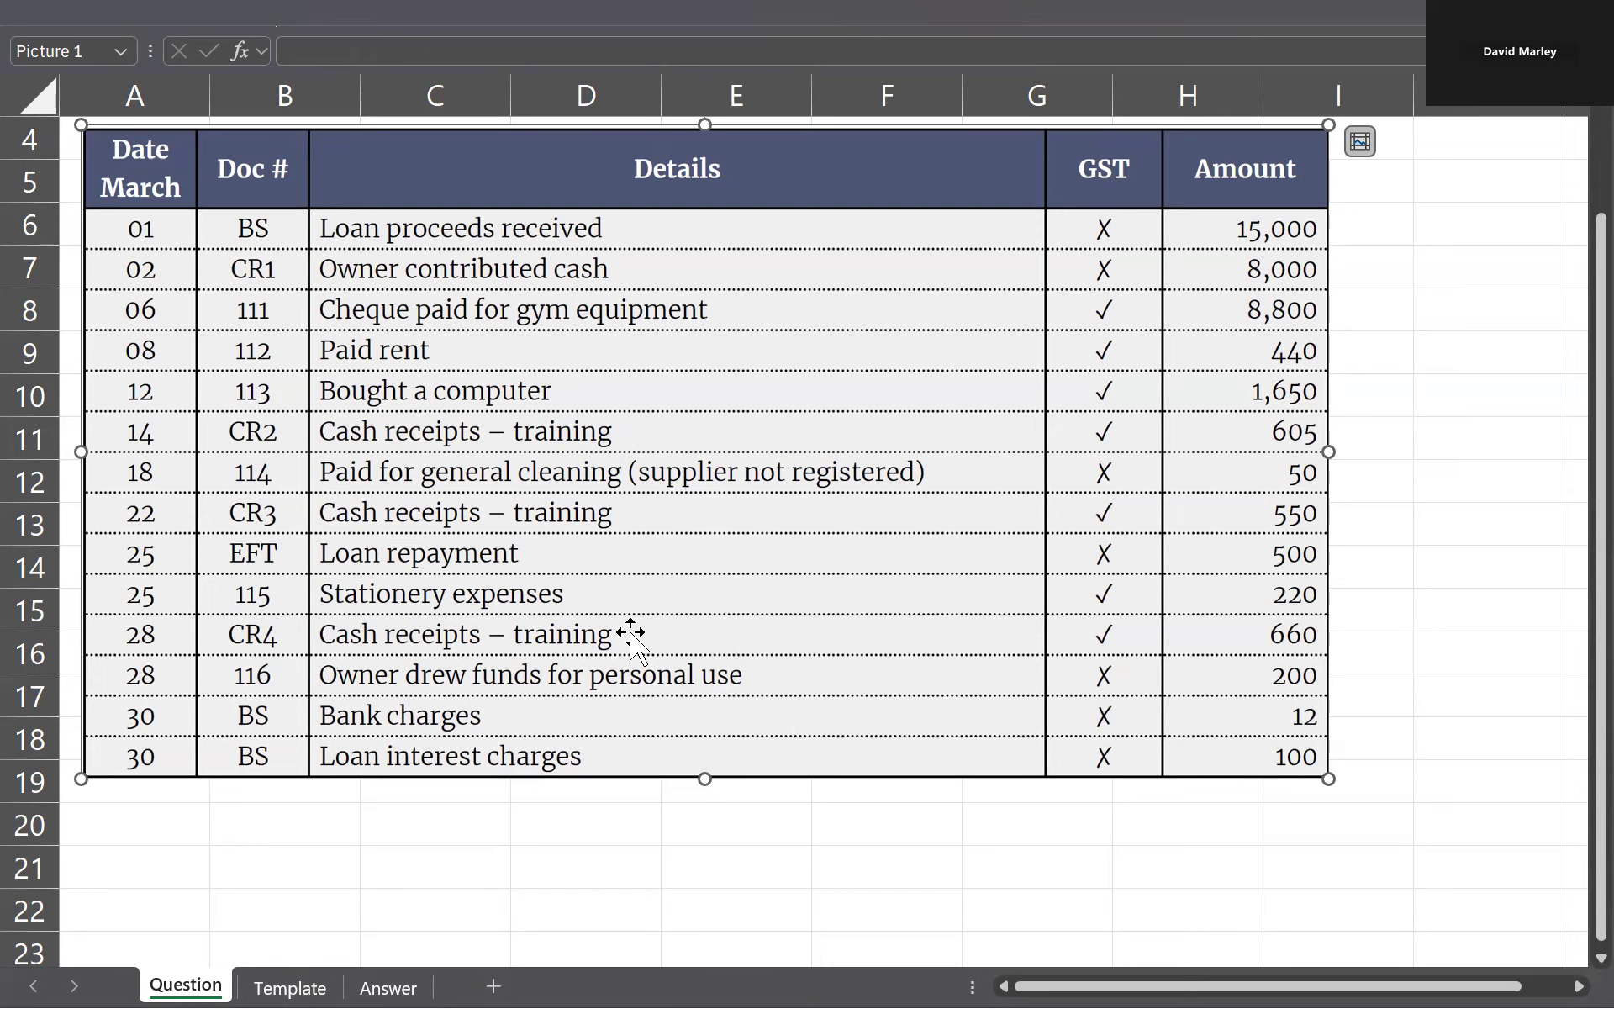
key("ctrl+Page_Down")
key("ctrl+Page_Down")
left_click(331, 529)
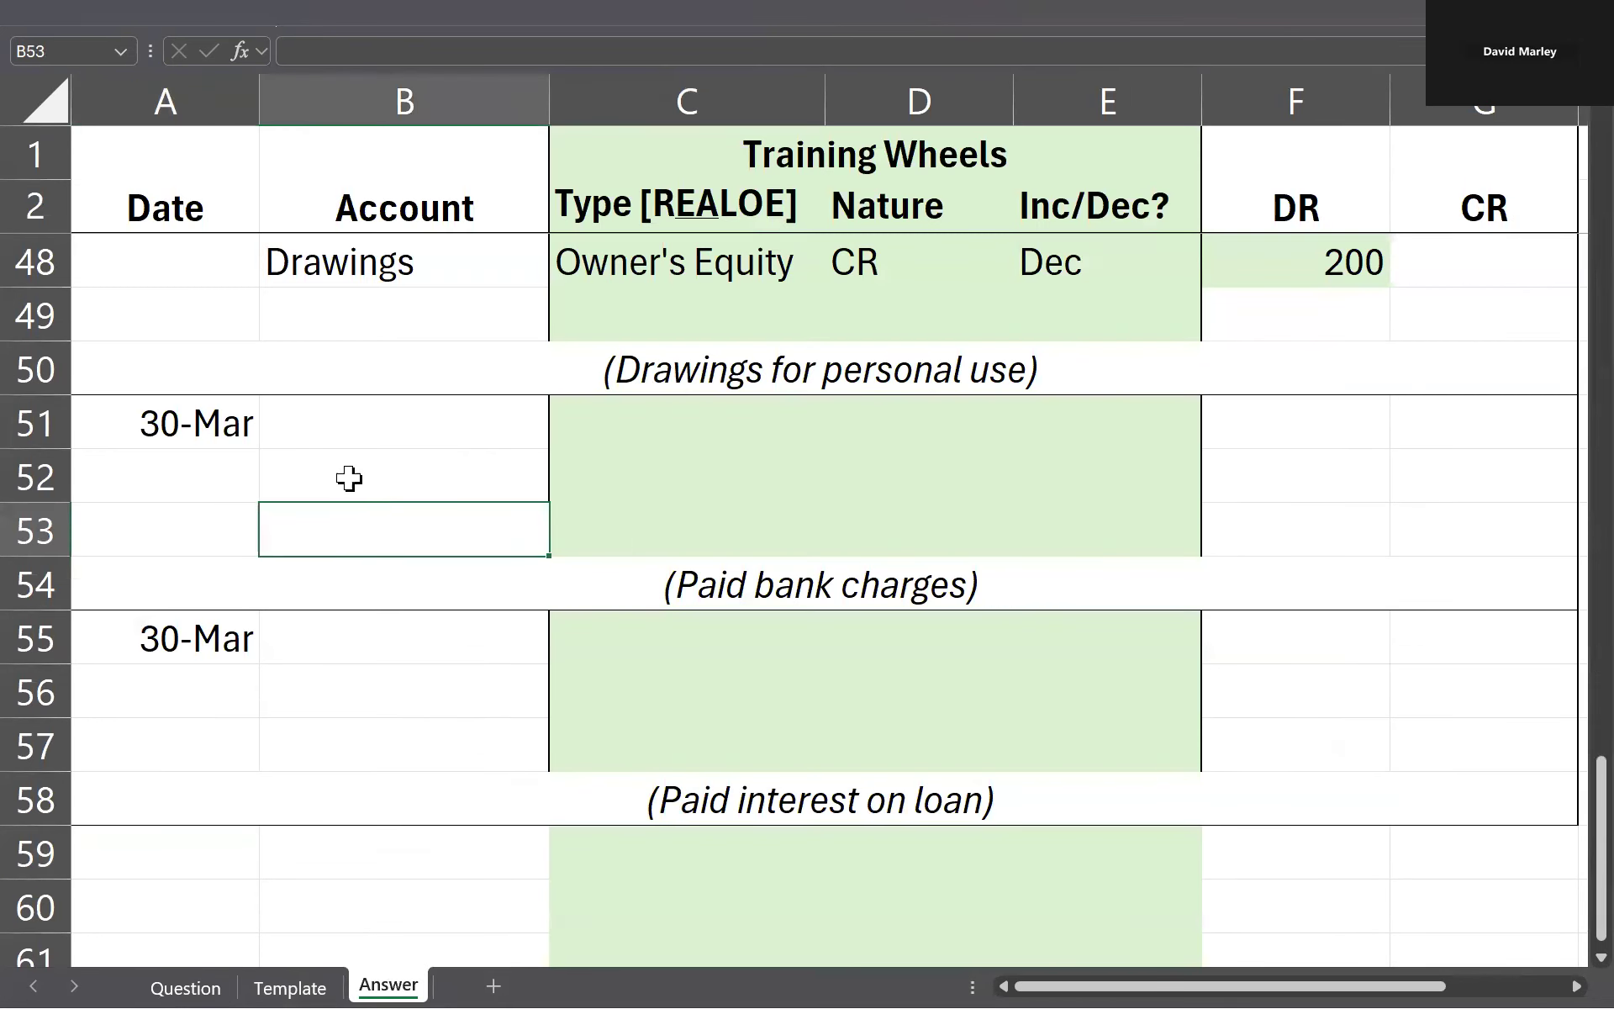
left_click(390, 426)
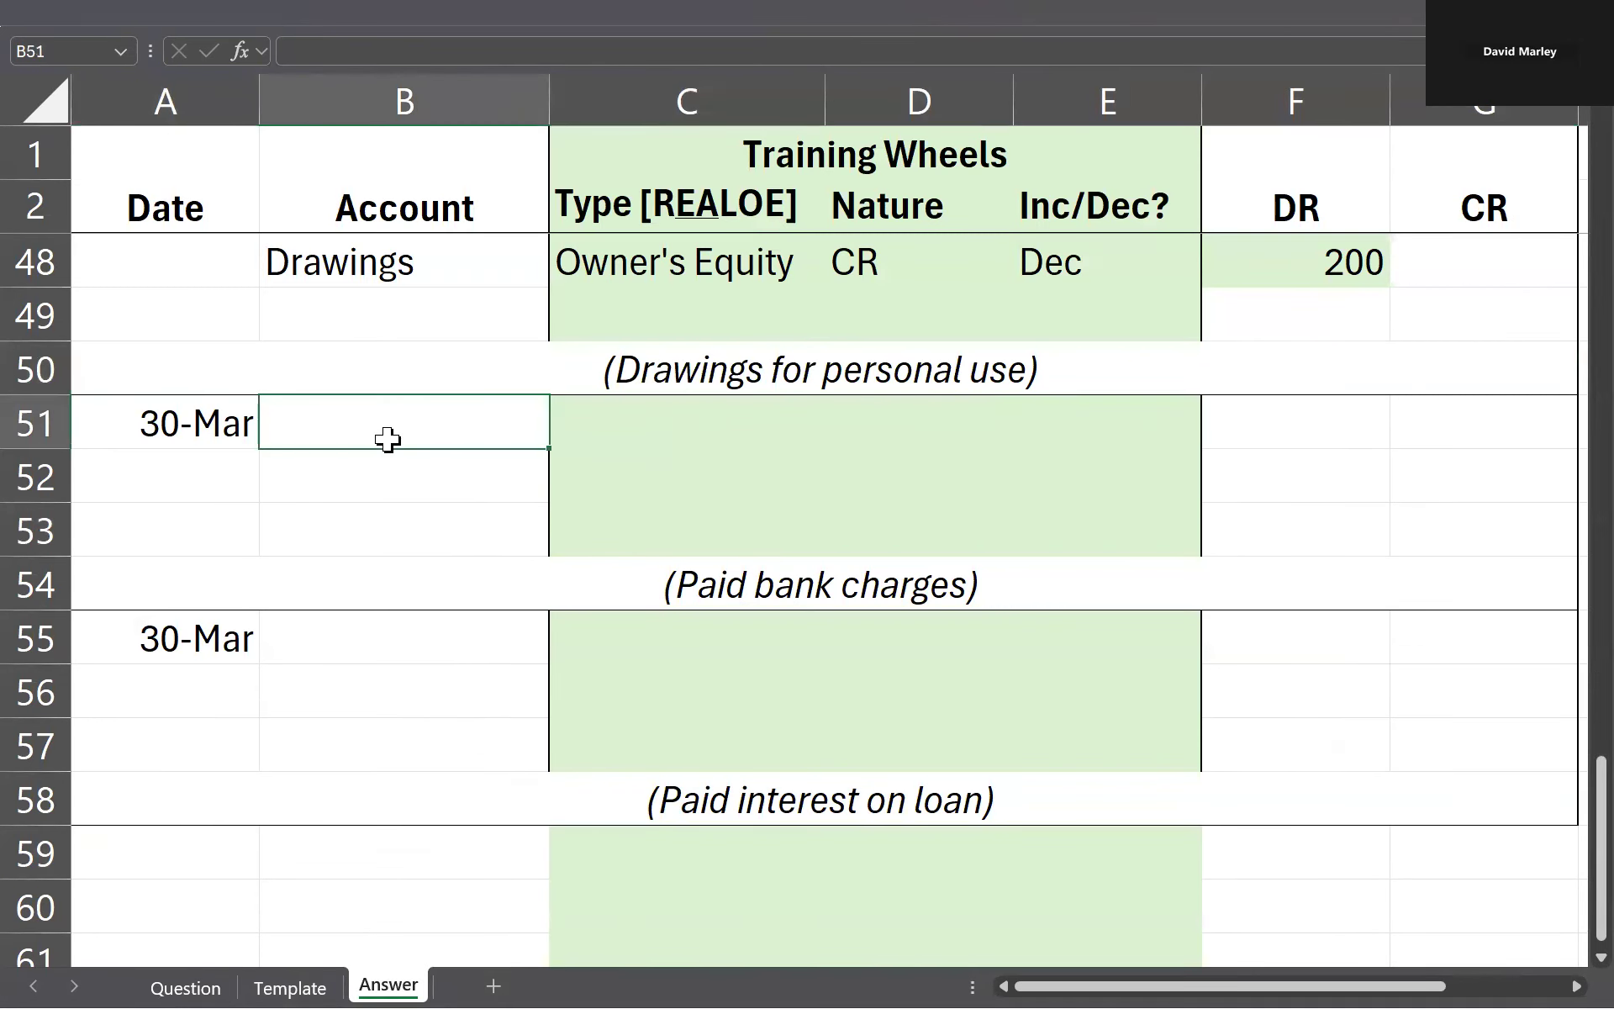
scroll(420, 480, "up", 1)
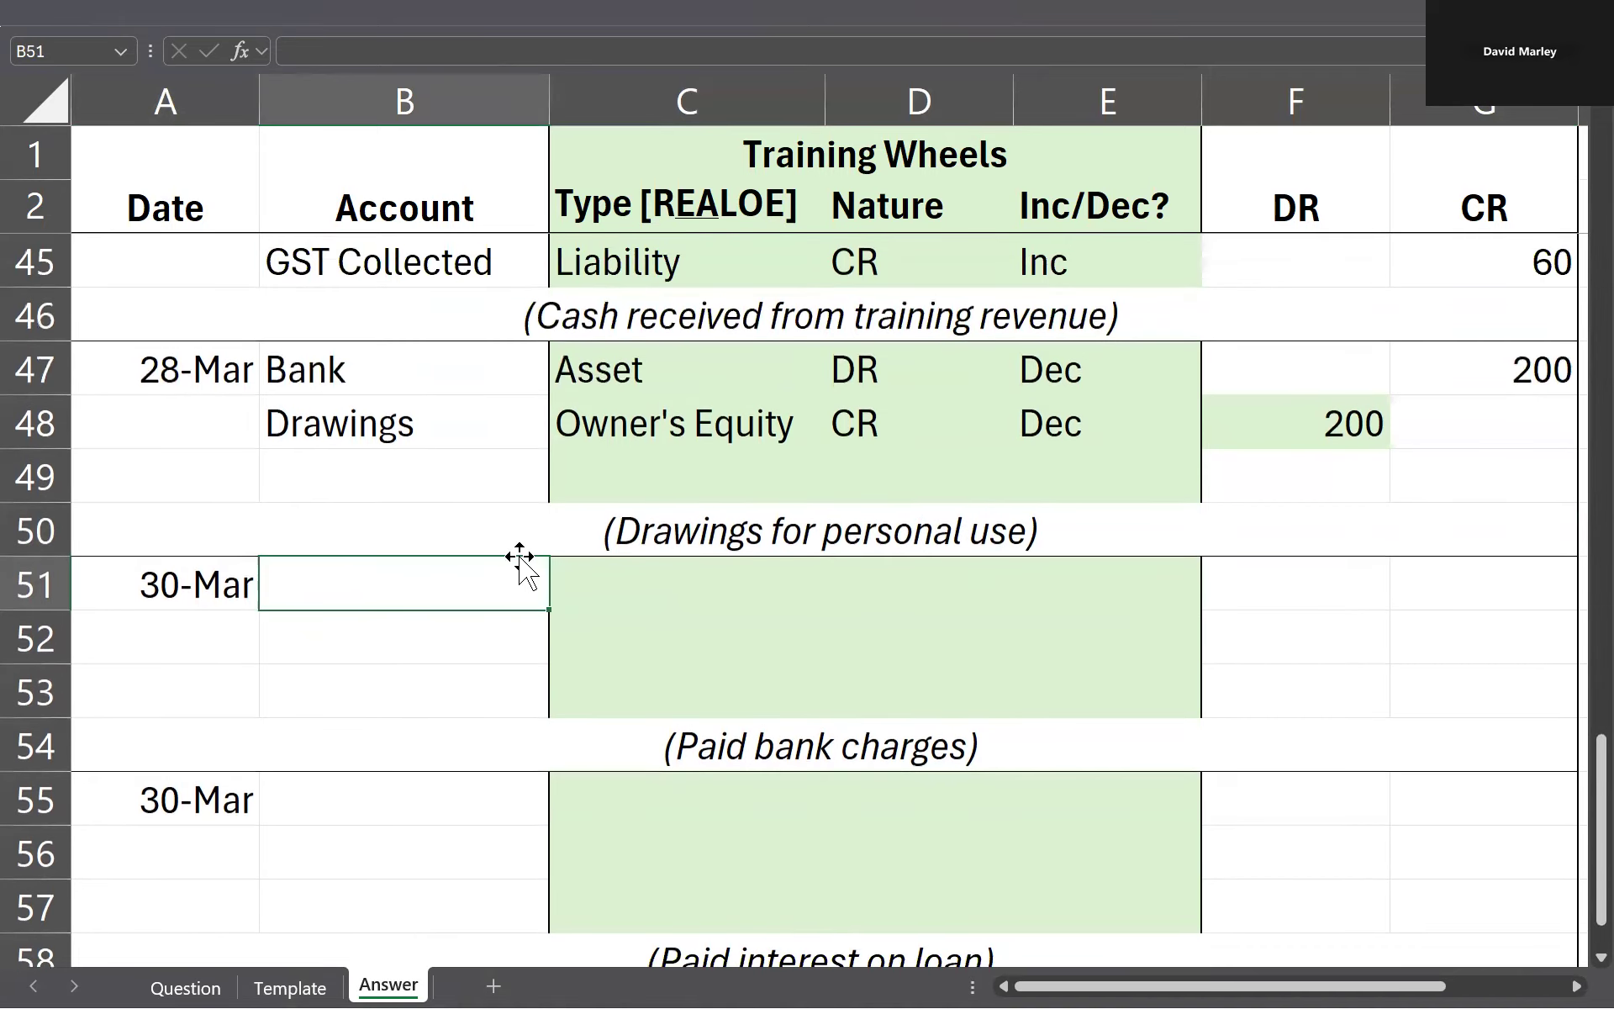
type("Bank")
key("Return")
type("Bank")
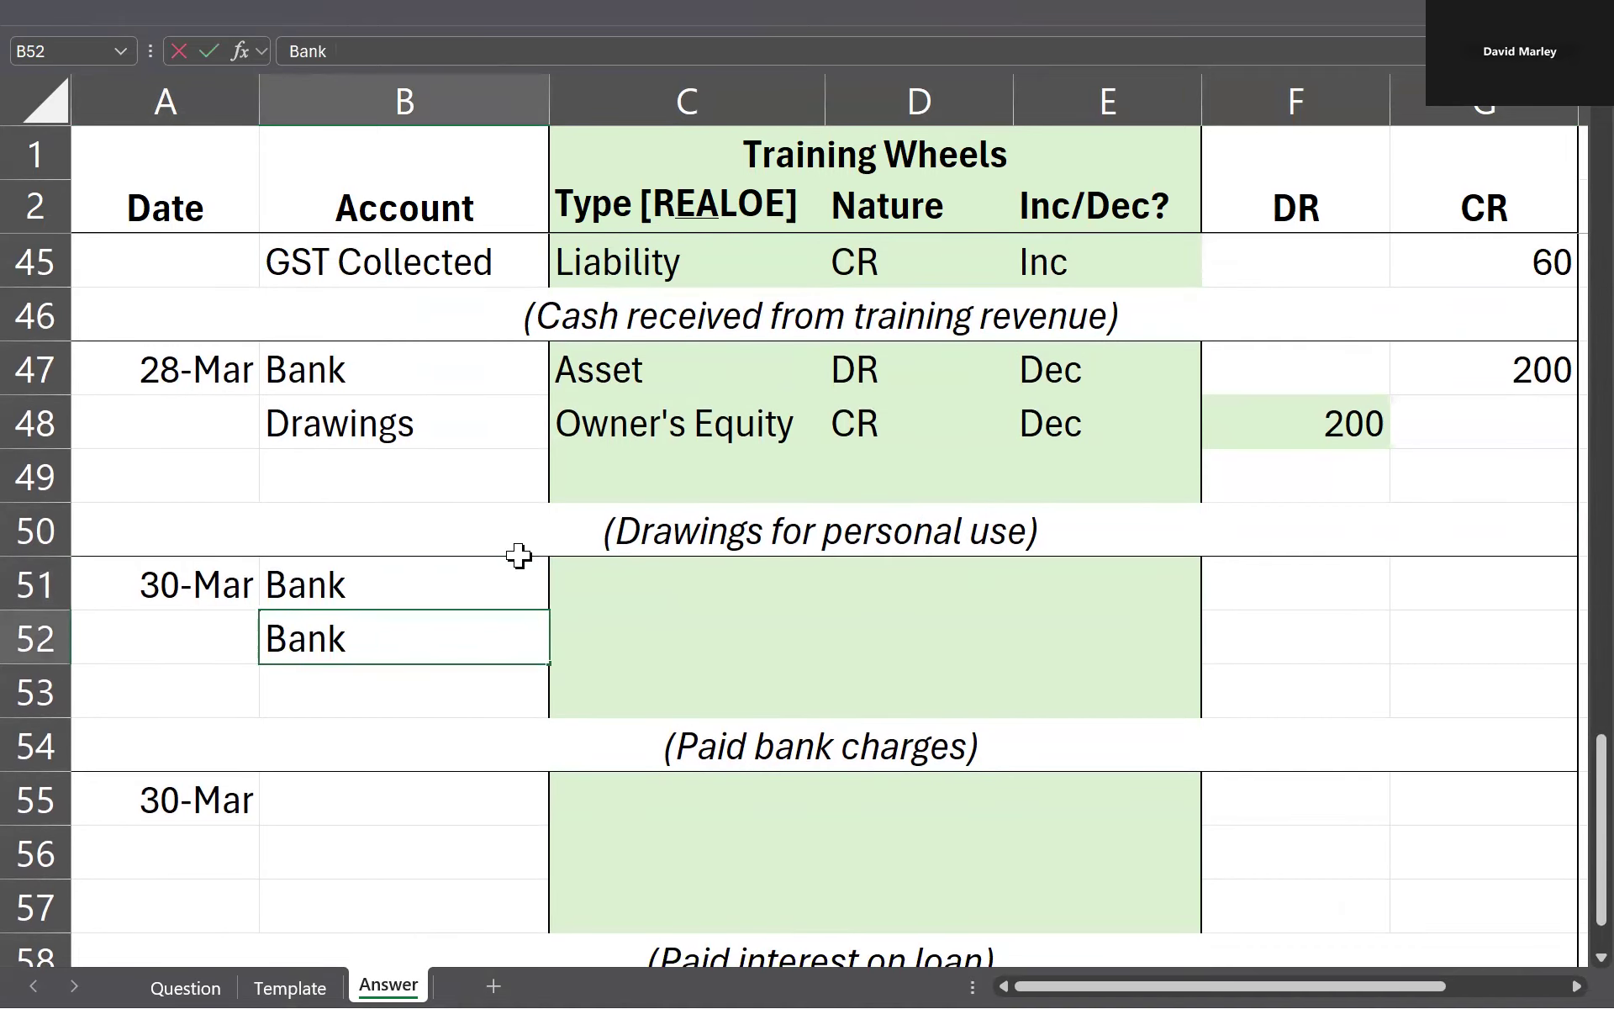
type(" Charges")
key("Return")
Step: Enter Dec for Bank in E51 and Inc for Bank Charges in E52
key("Up")
key("Up")
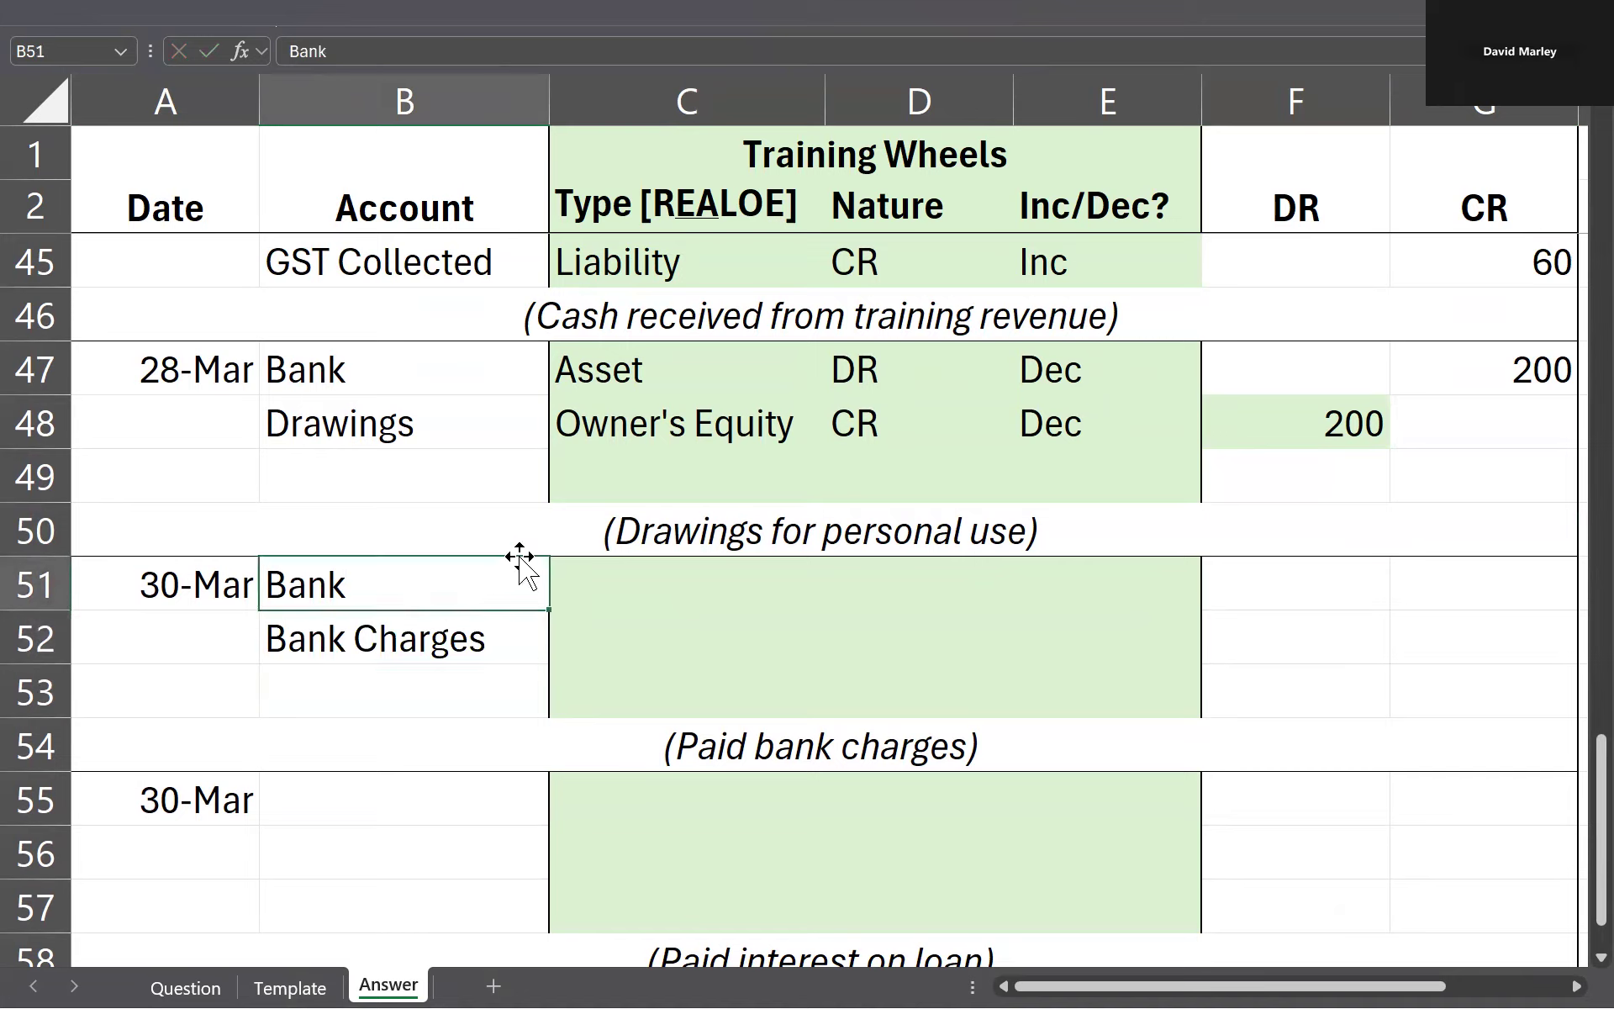
key("Right")
key("Right")
key("Right")
type("Dec")
key("Return")
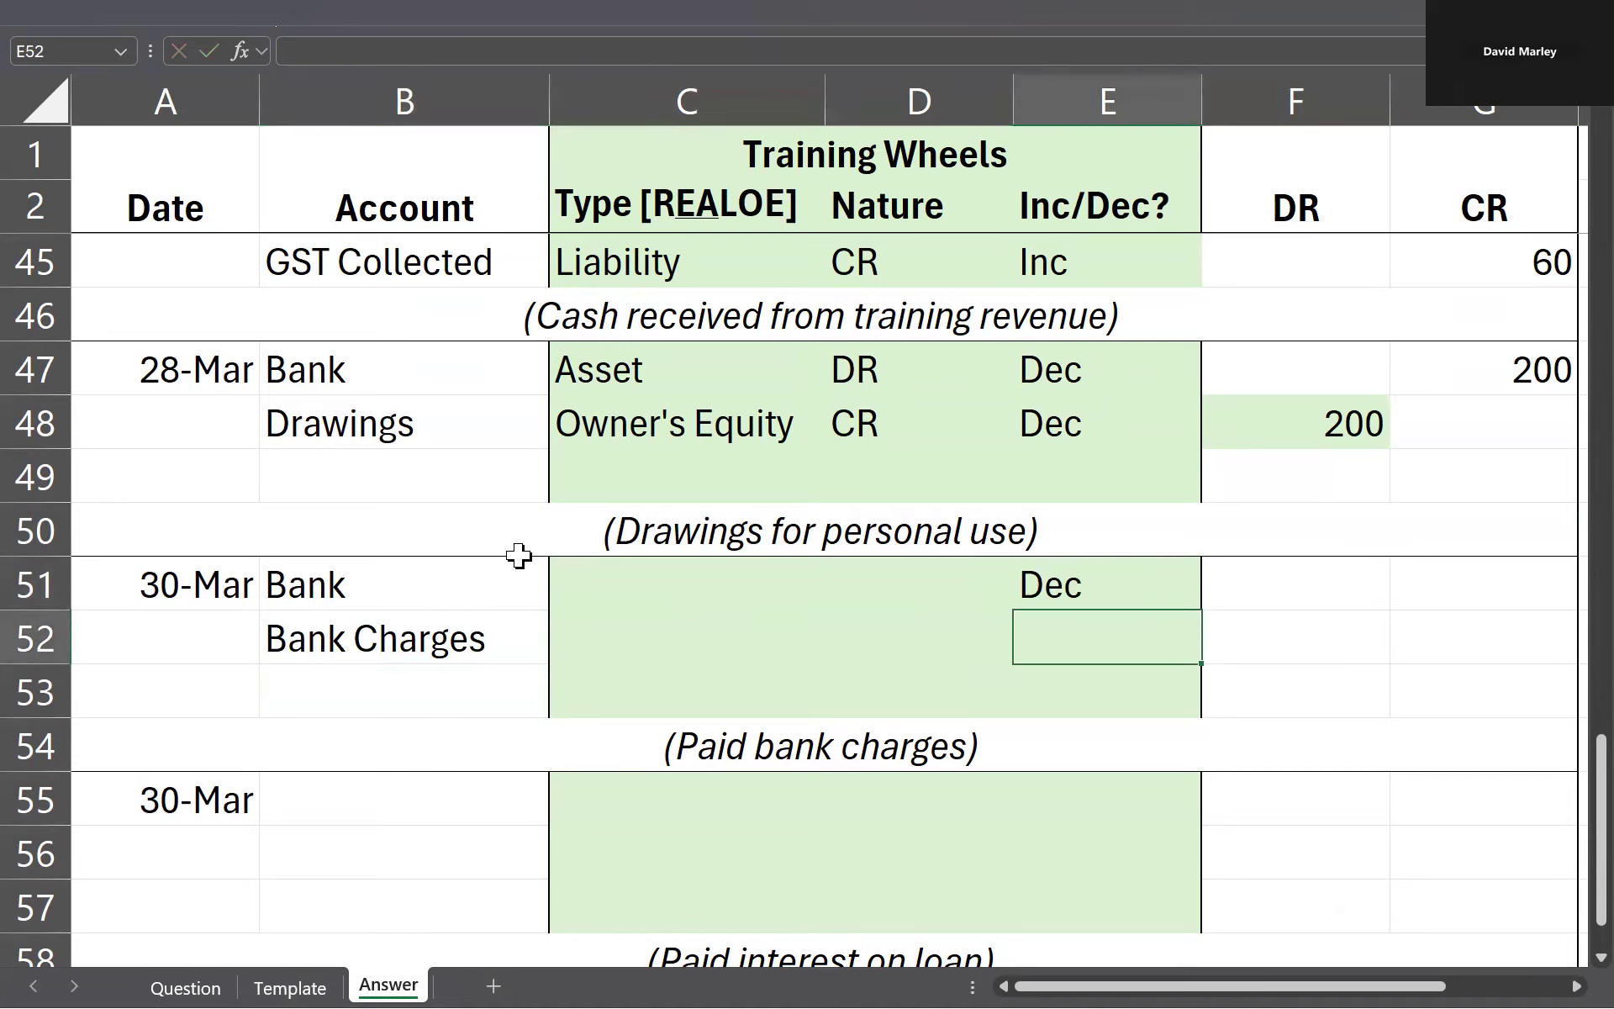
key("Left")
key("Left")
Step: Classify the Bank account in row 51 as type Asset with nature DR
key("Left")
key("Right")
key("Right")
key("Right")
type("Inc")
key("Return")
key("Up")
key("Left")
key("Left")
Step: Classify the Bank Charges account in row 52 as type Expense with nature DR
key("Left")
key("Up")
key("Right")
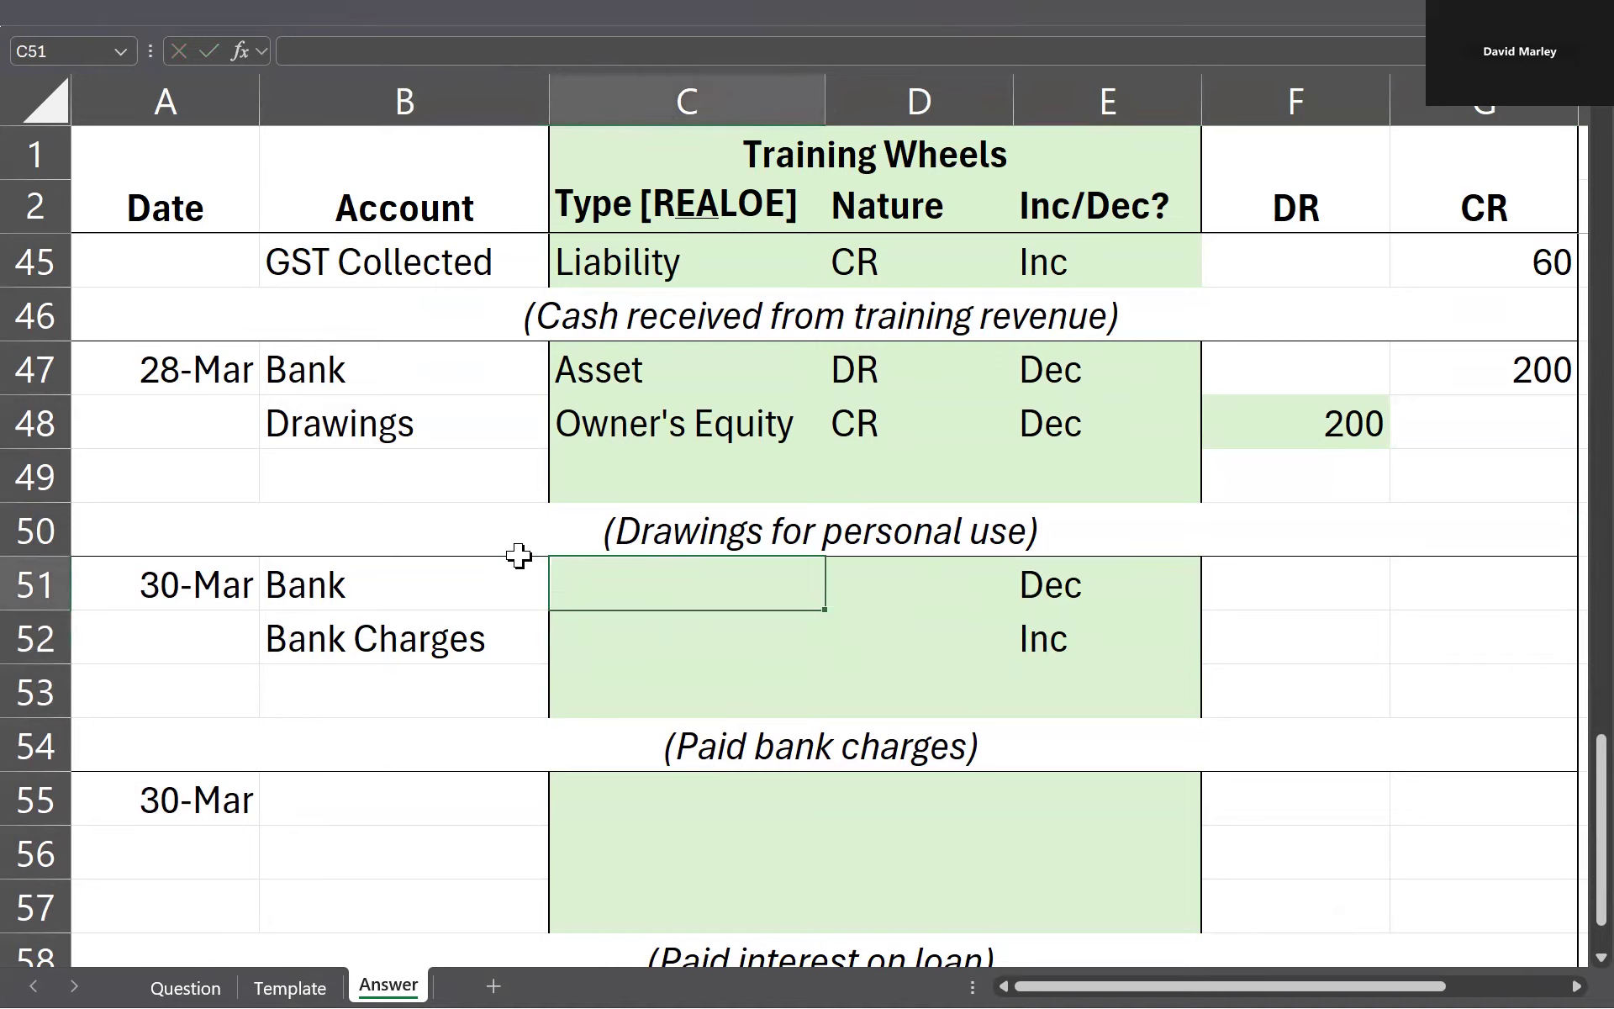
type("Asset")
key("Return")
key("Up")
key("Right")
type("DR")
key("Left")
key("Down")
key("Left")
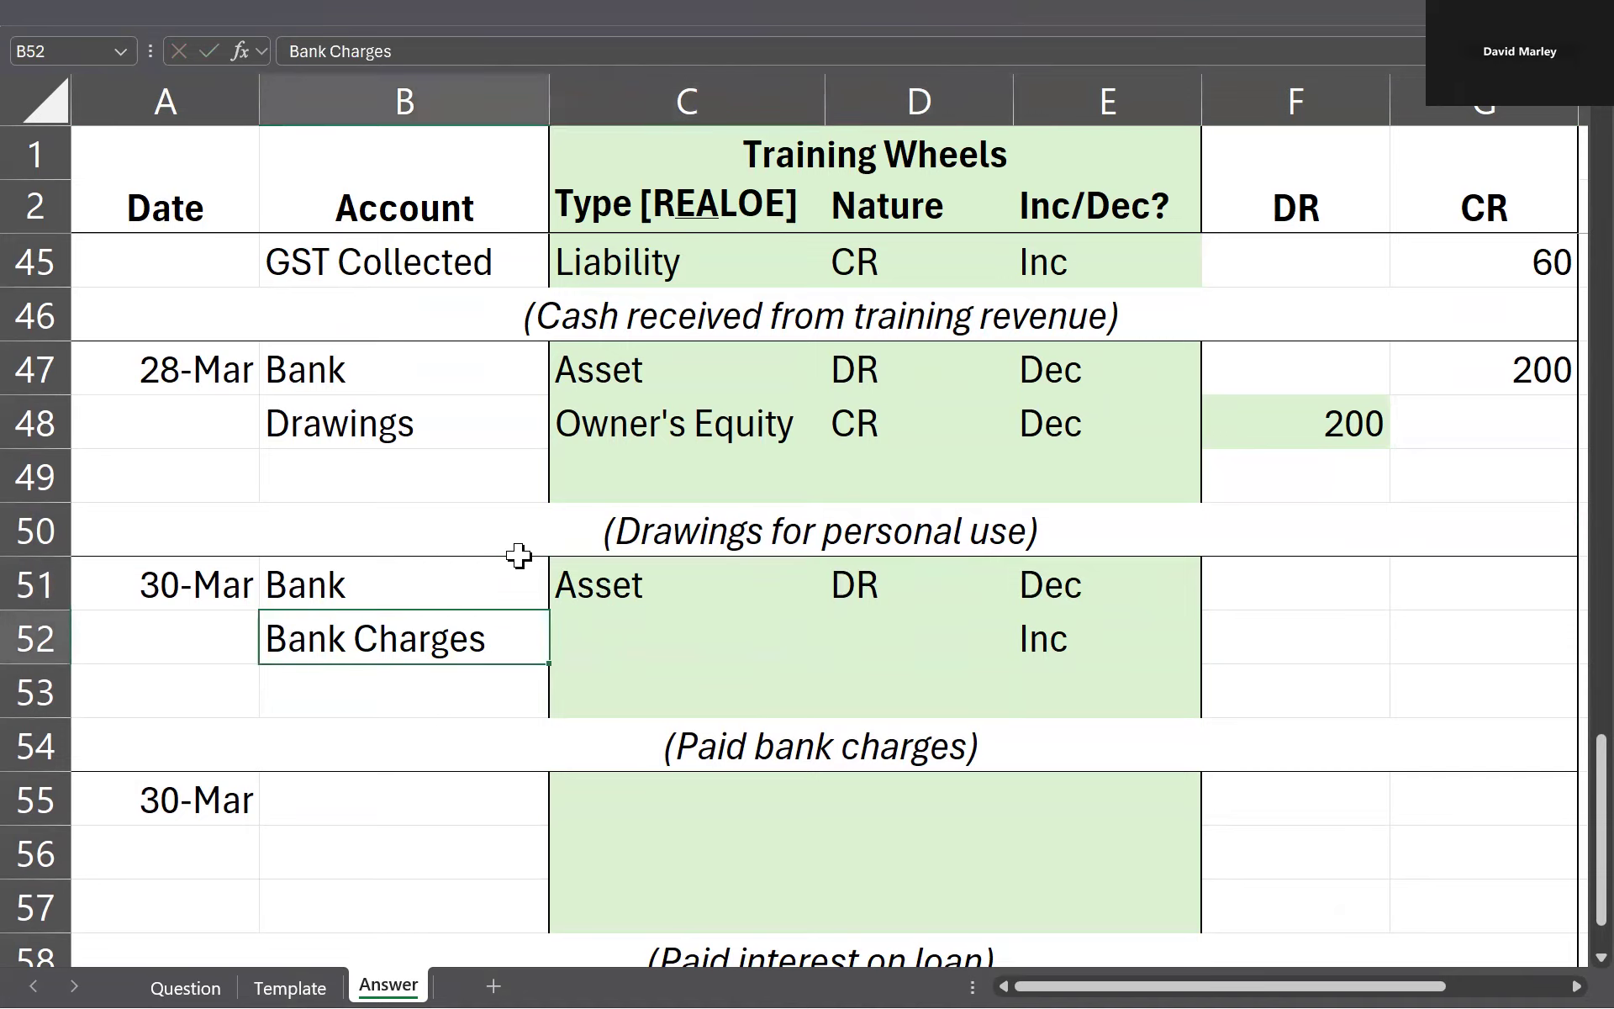
key("Right")
type("Expens")
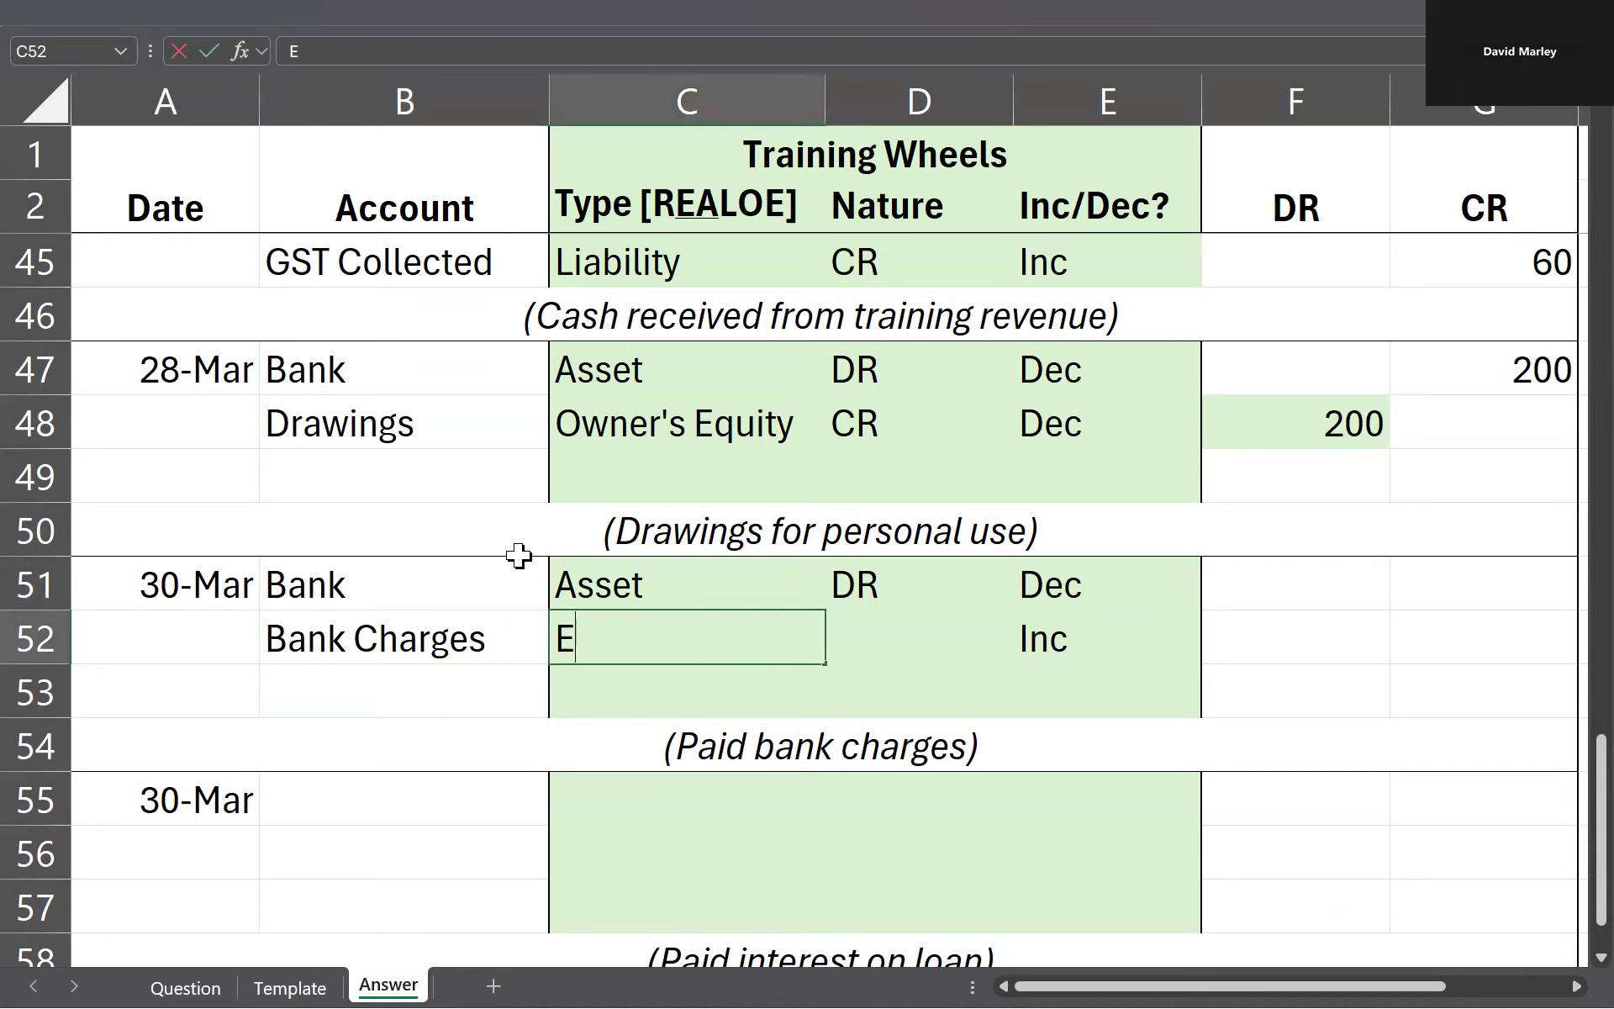
key("Return")
key("Up")
key("Right")
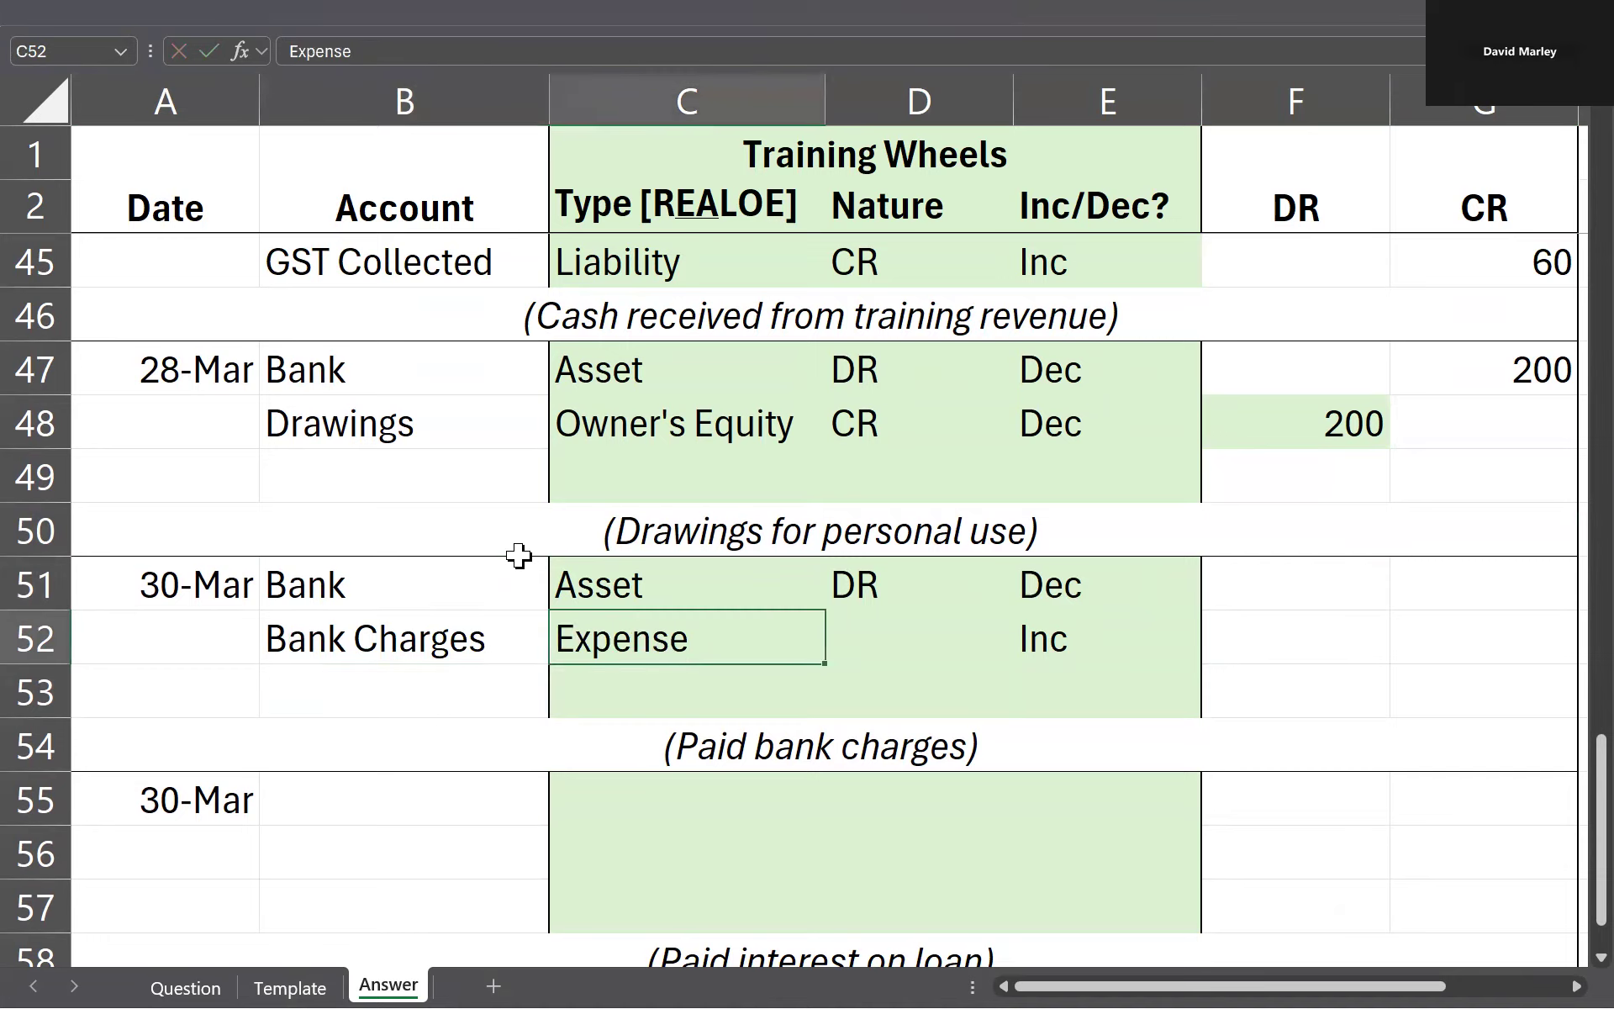
key("Right")
type("DR")
Step: Review the type and nature of both 30-Mar accounts and mark the debit side of Bank Charges with an x in F52
key("Left")
key("Up")
key("shift+Down")
key("shift+Right")
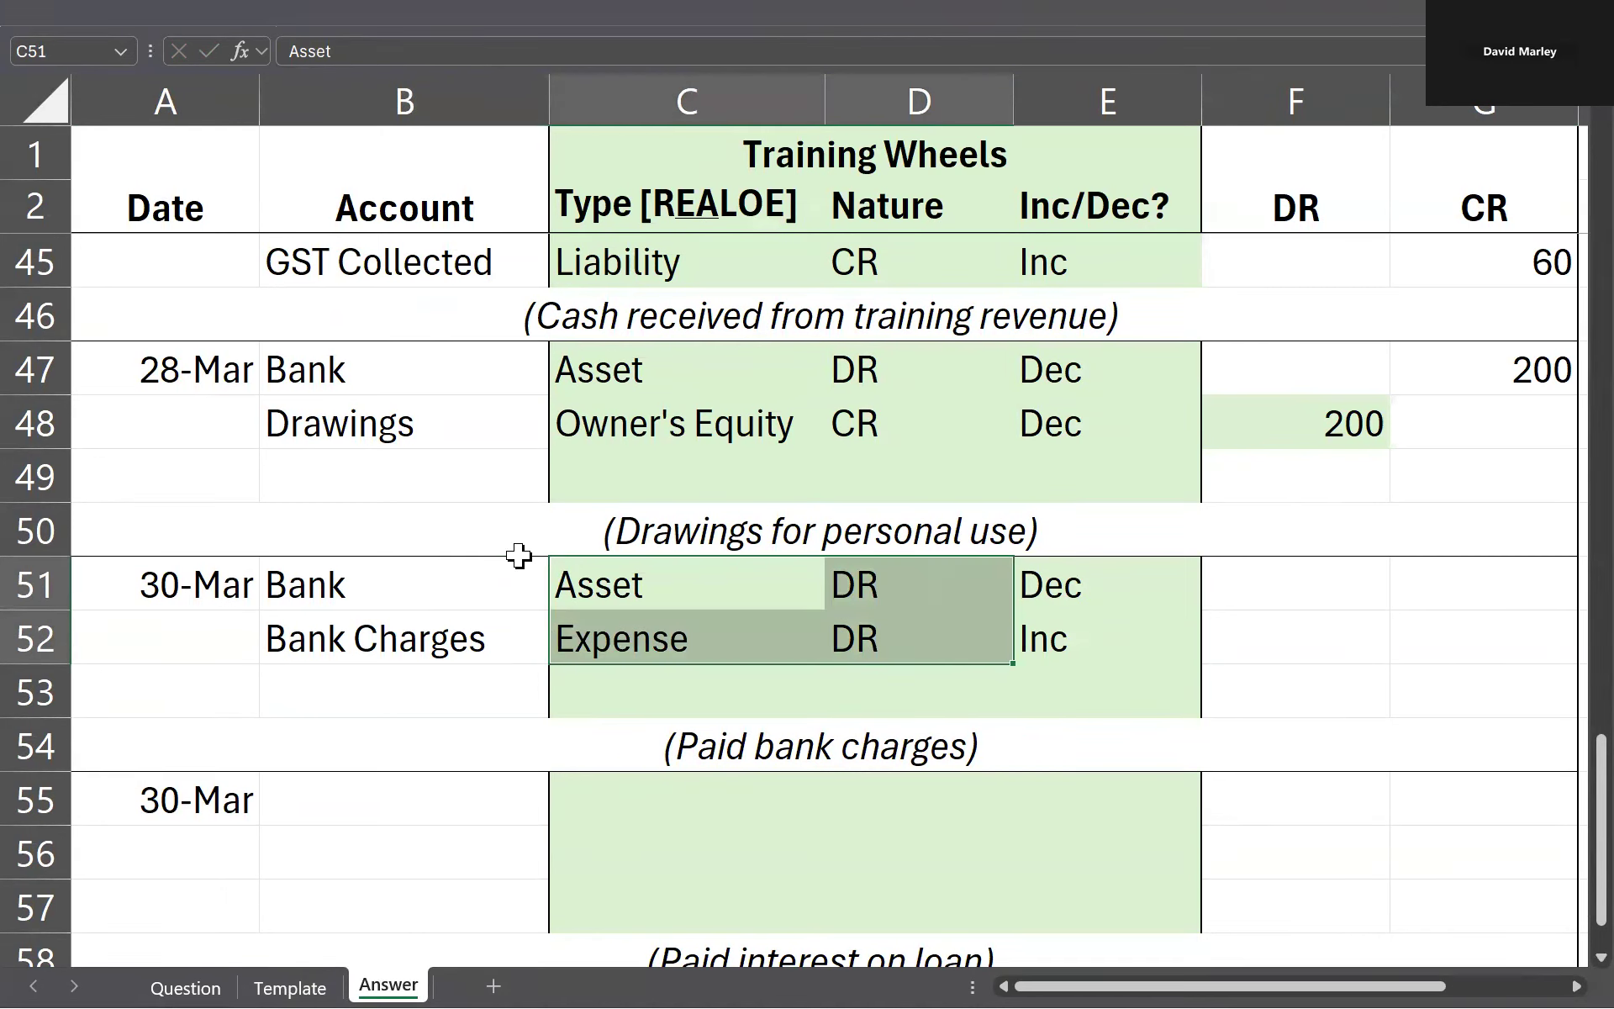
left_click(875, 630)
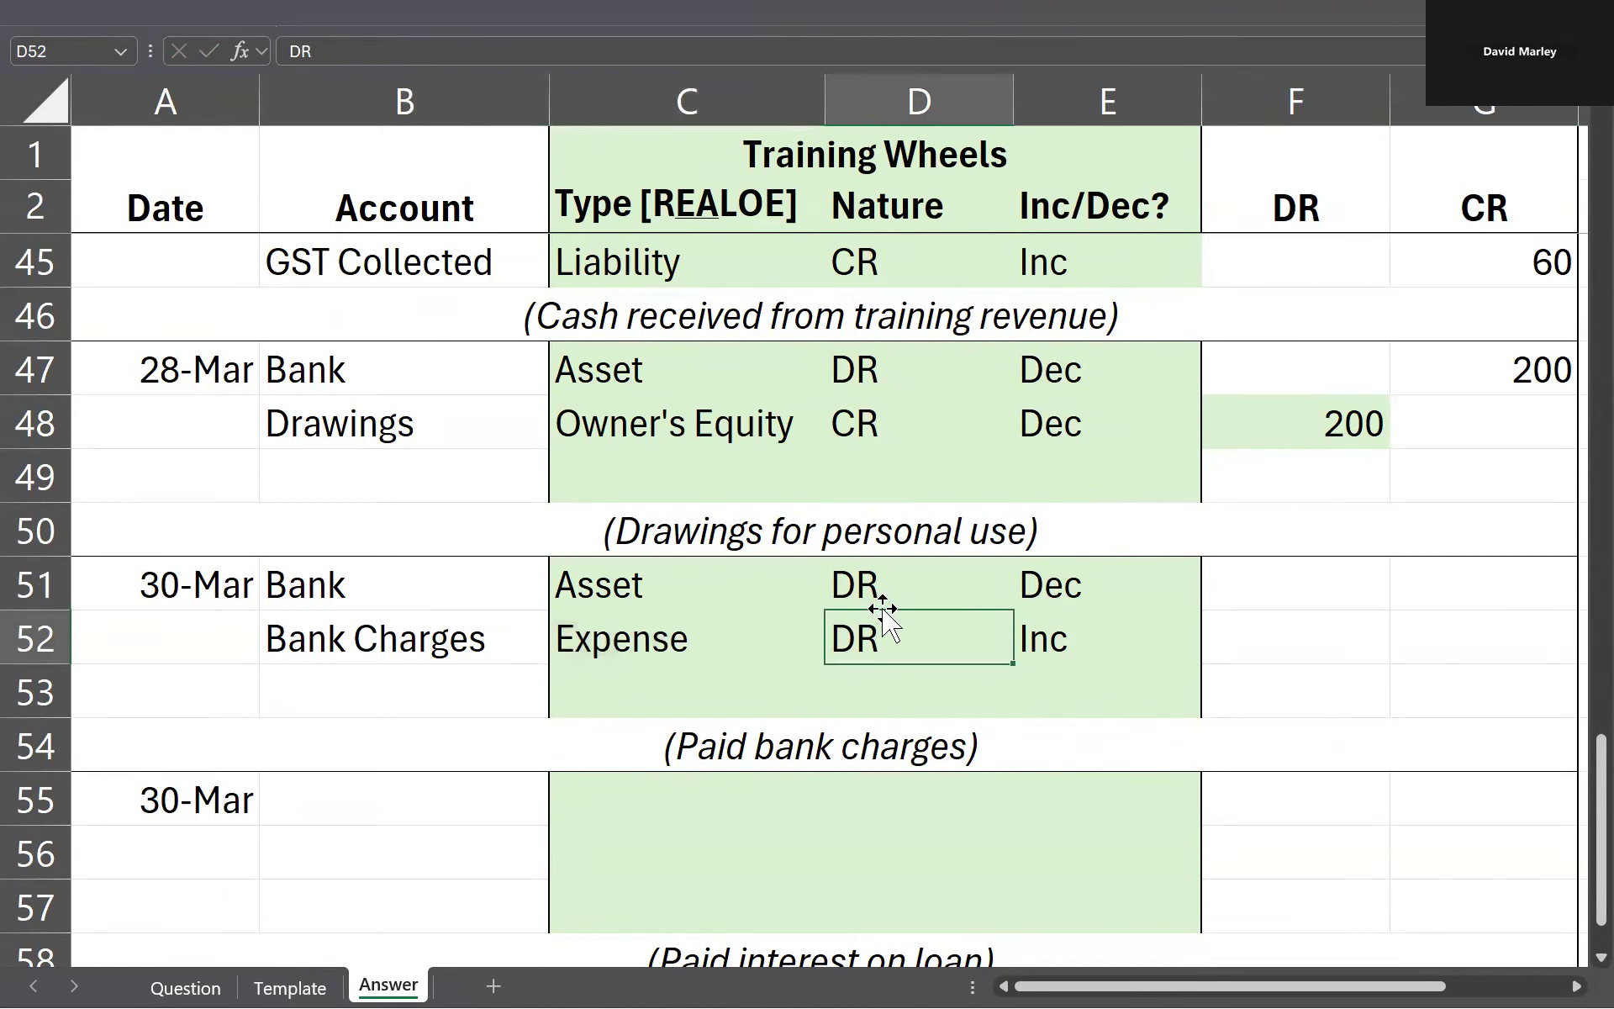
left_click(614, 635)
left_click(897, 633)
left_click(1038, 656)
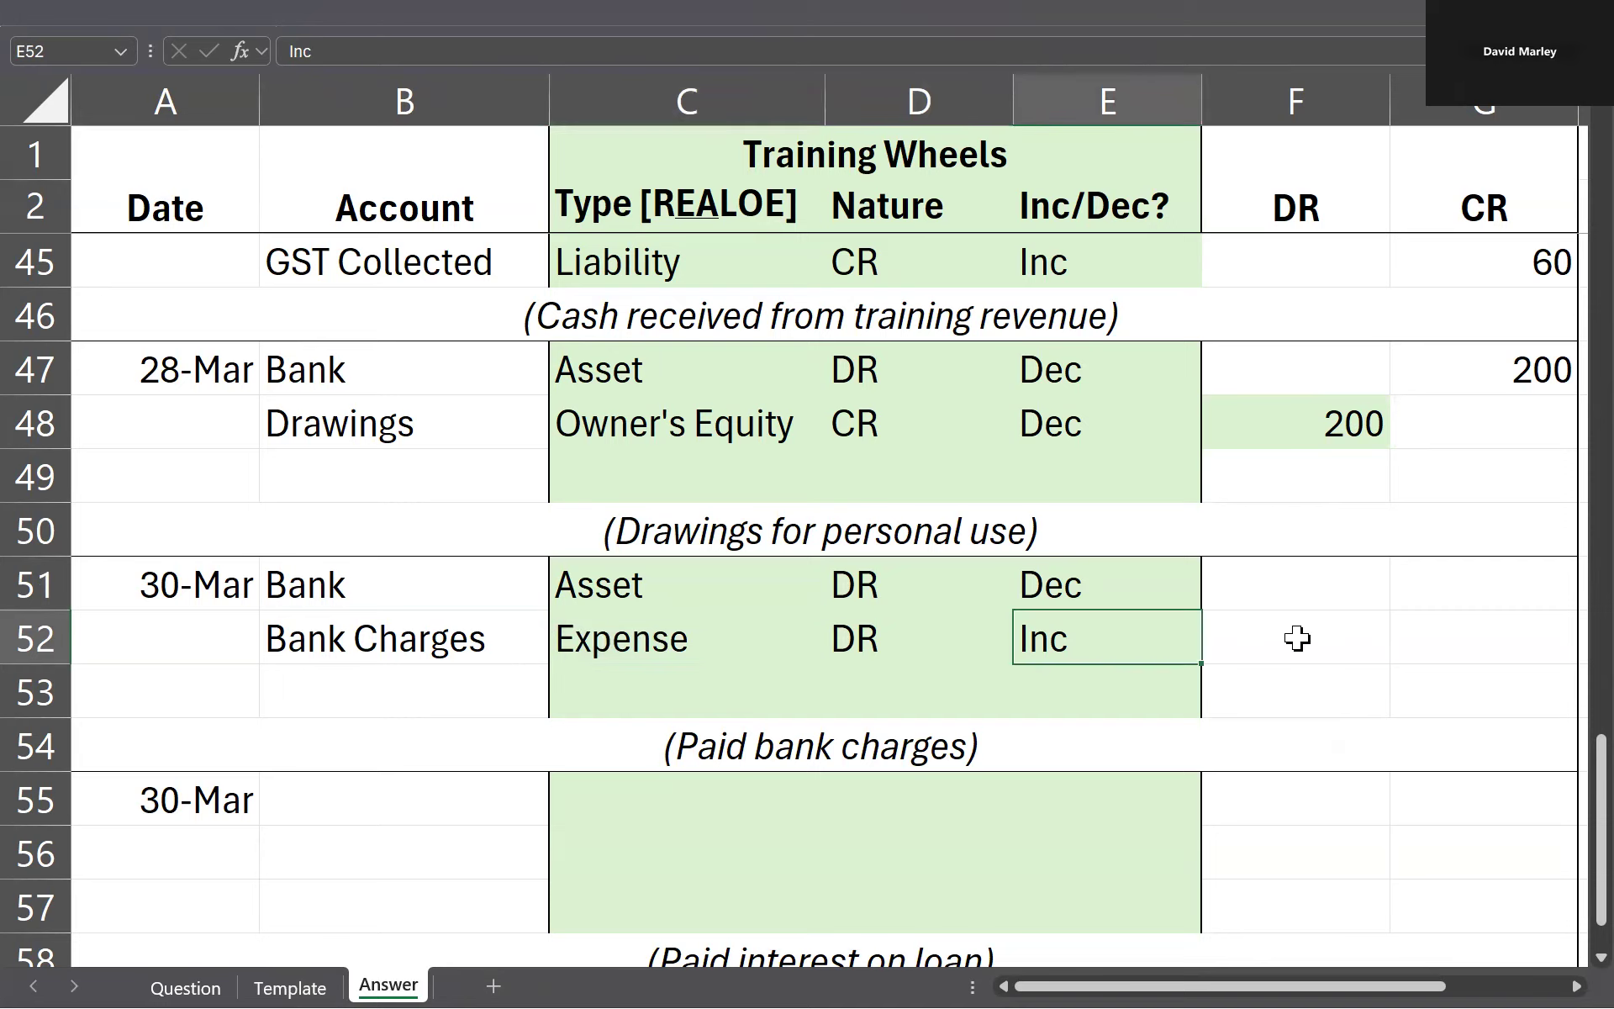
left_click(1297, 638)
type("x")
Step: Review the Bank row's nature and decrease, and mark its credit side with an x in G51
left_click(1103, 642)
left_click_drag(883, 579, 1093, 590)
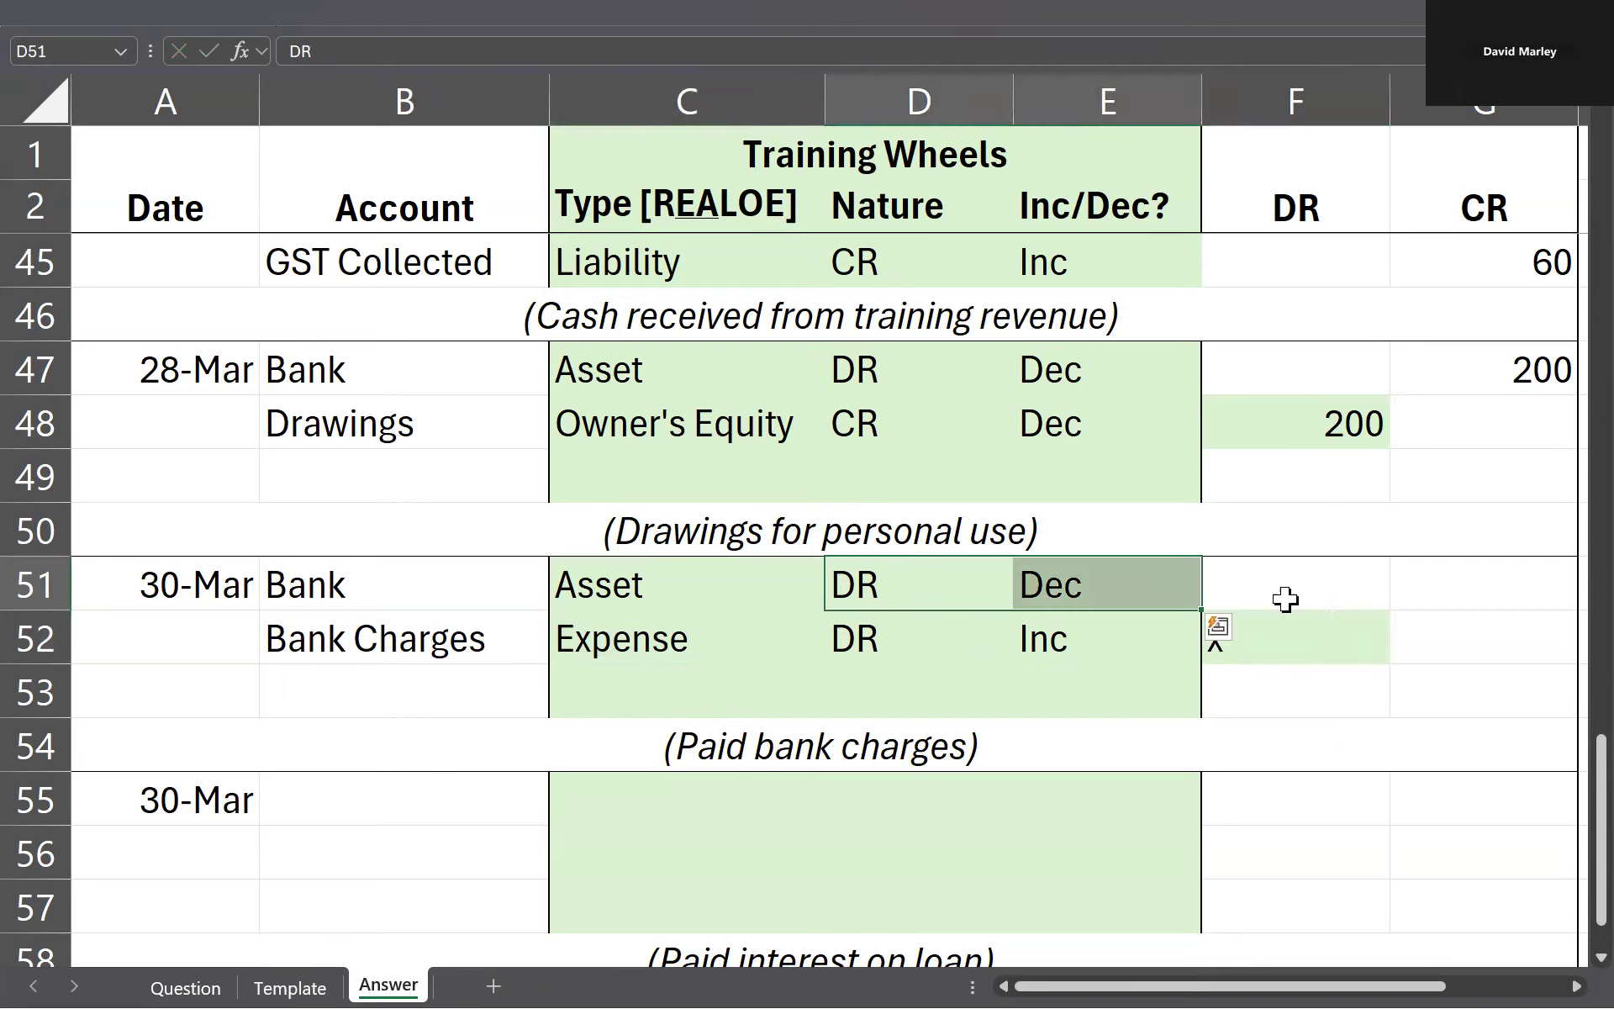
left_click(1411, 591)
type("x")
Step: Look up the bank charges amount on the Question sheet and enter 12 as the Bank Charges debit in F52 and the Bank credit in G51
left_click(1338, 652)
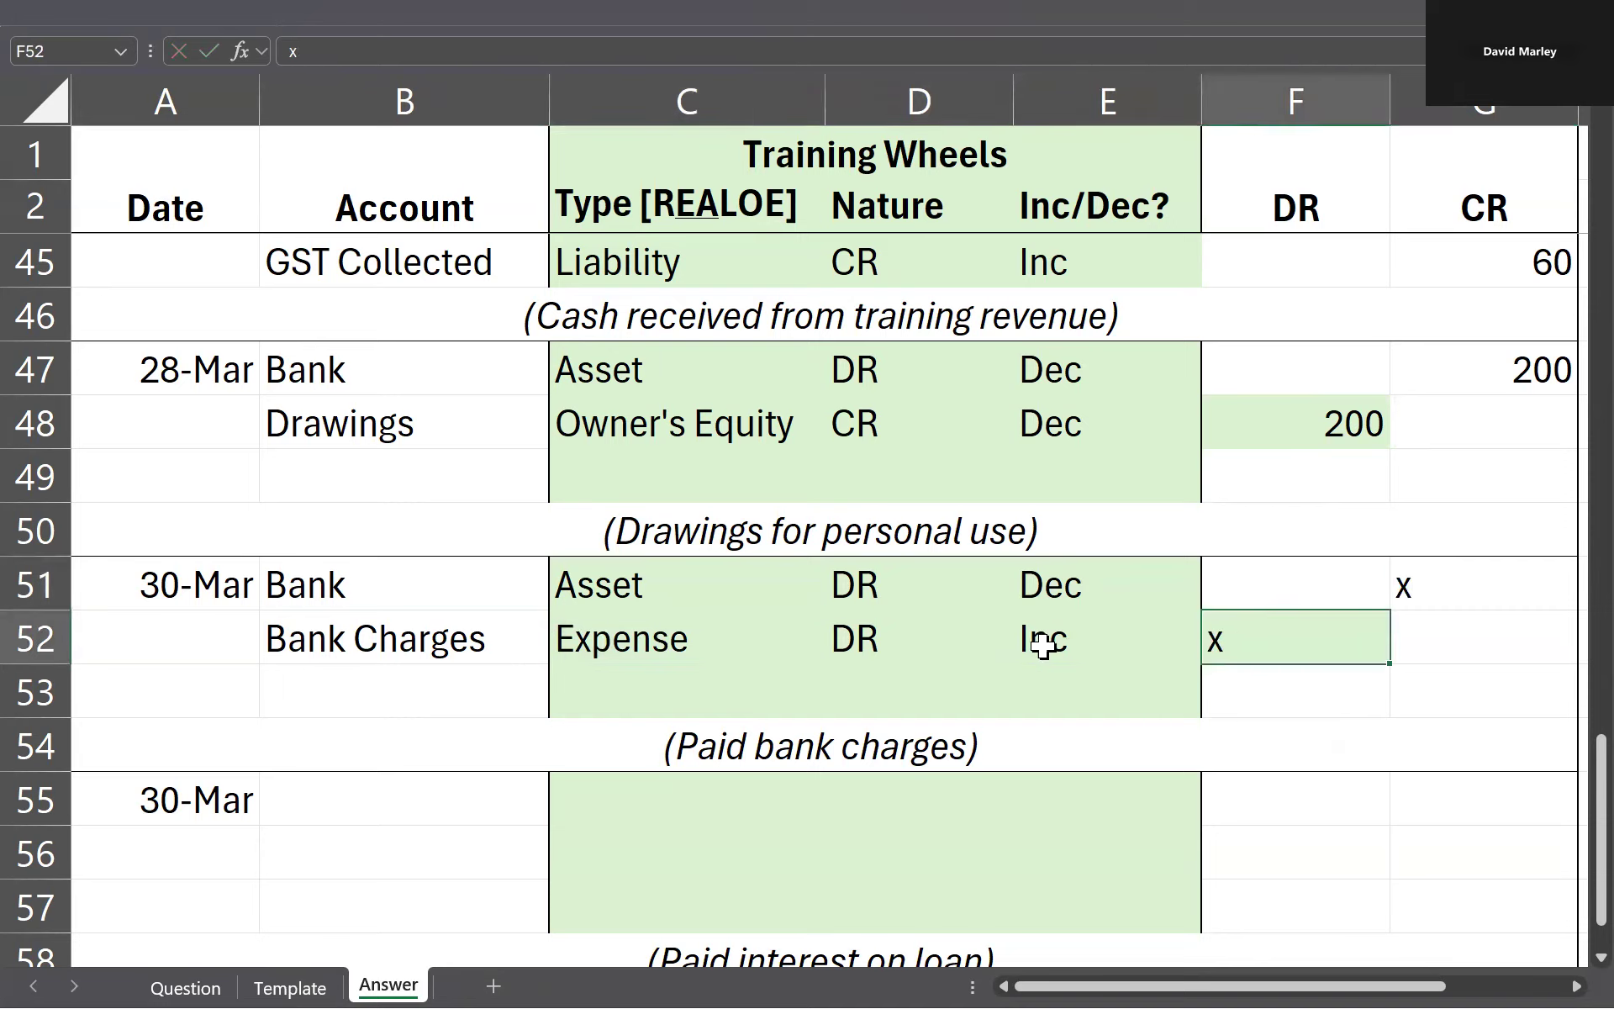
left_click(1047, 765)
key("ctrl+Page_Up")
key("ctrl+Page_Up")
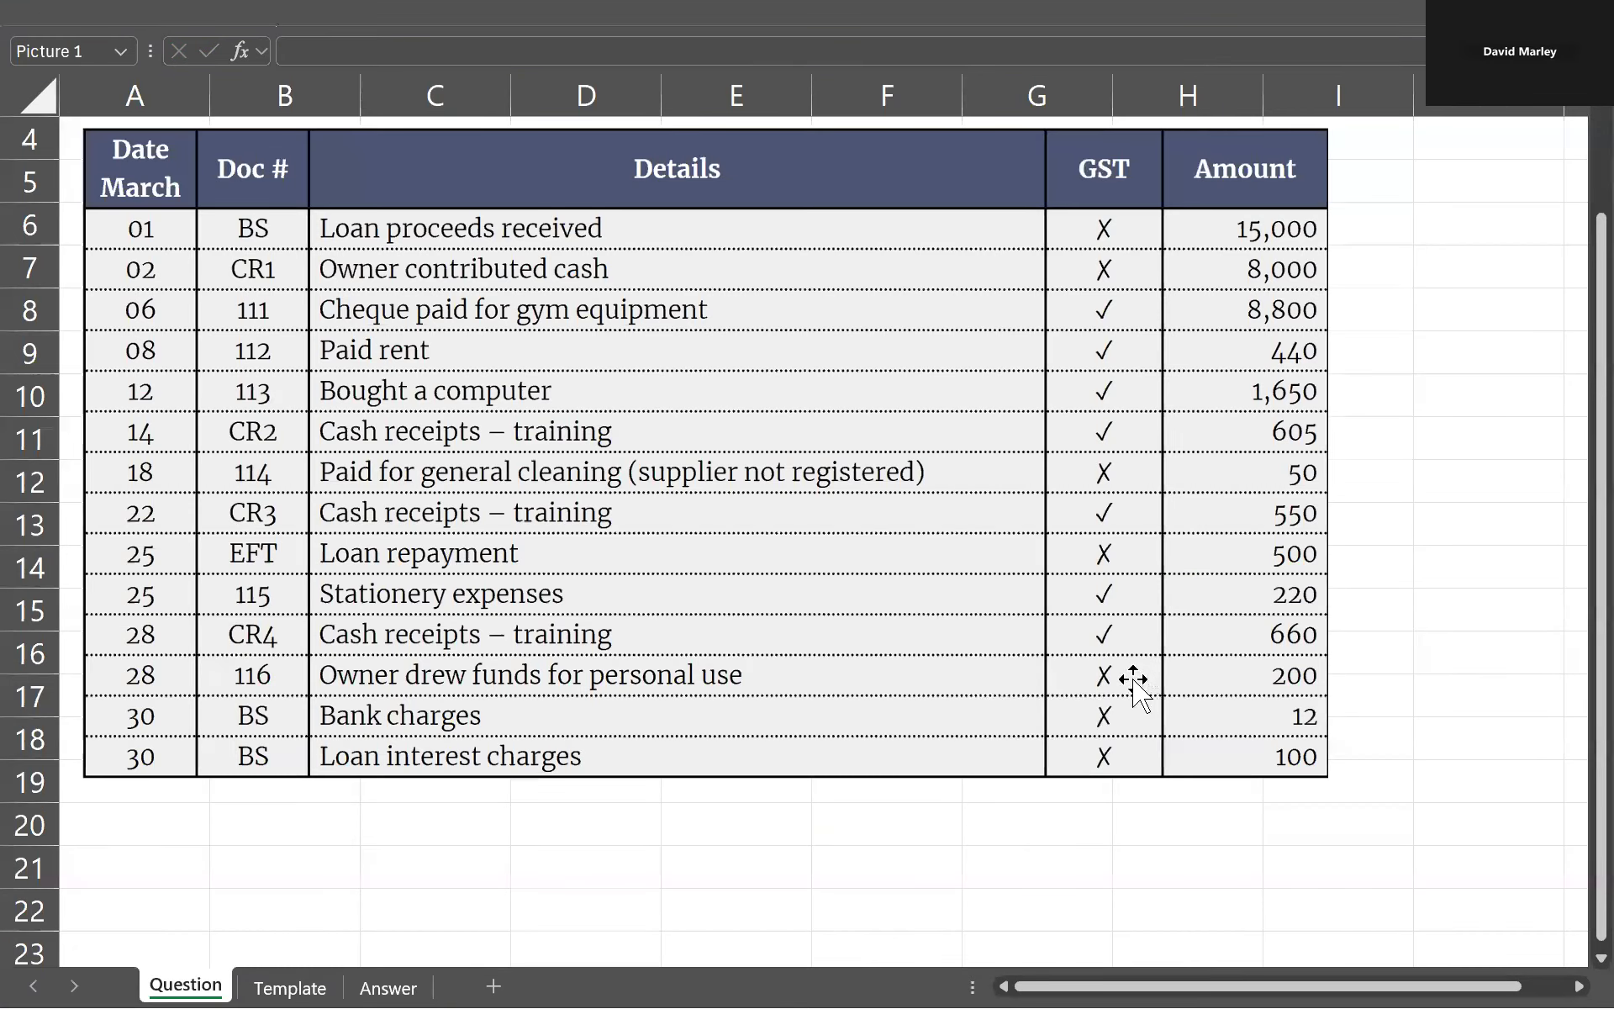
key("ctrl+Page_Down")
key("ctrl+Page_Down")
type("12")
key("Up")
left_click(697, 639)
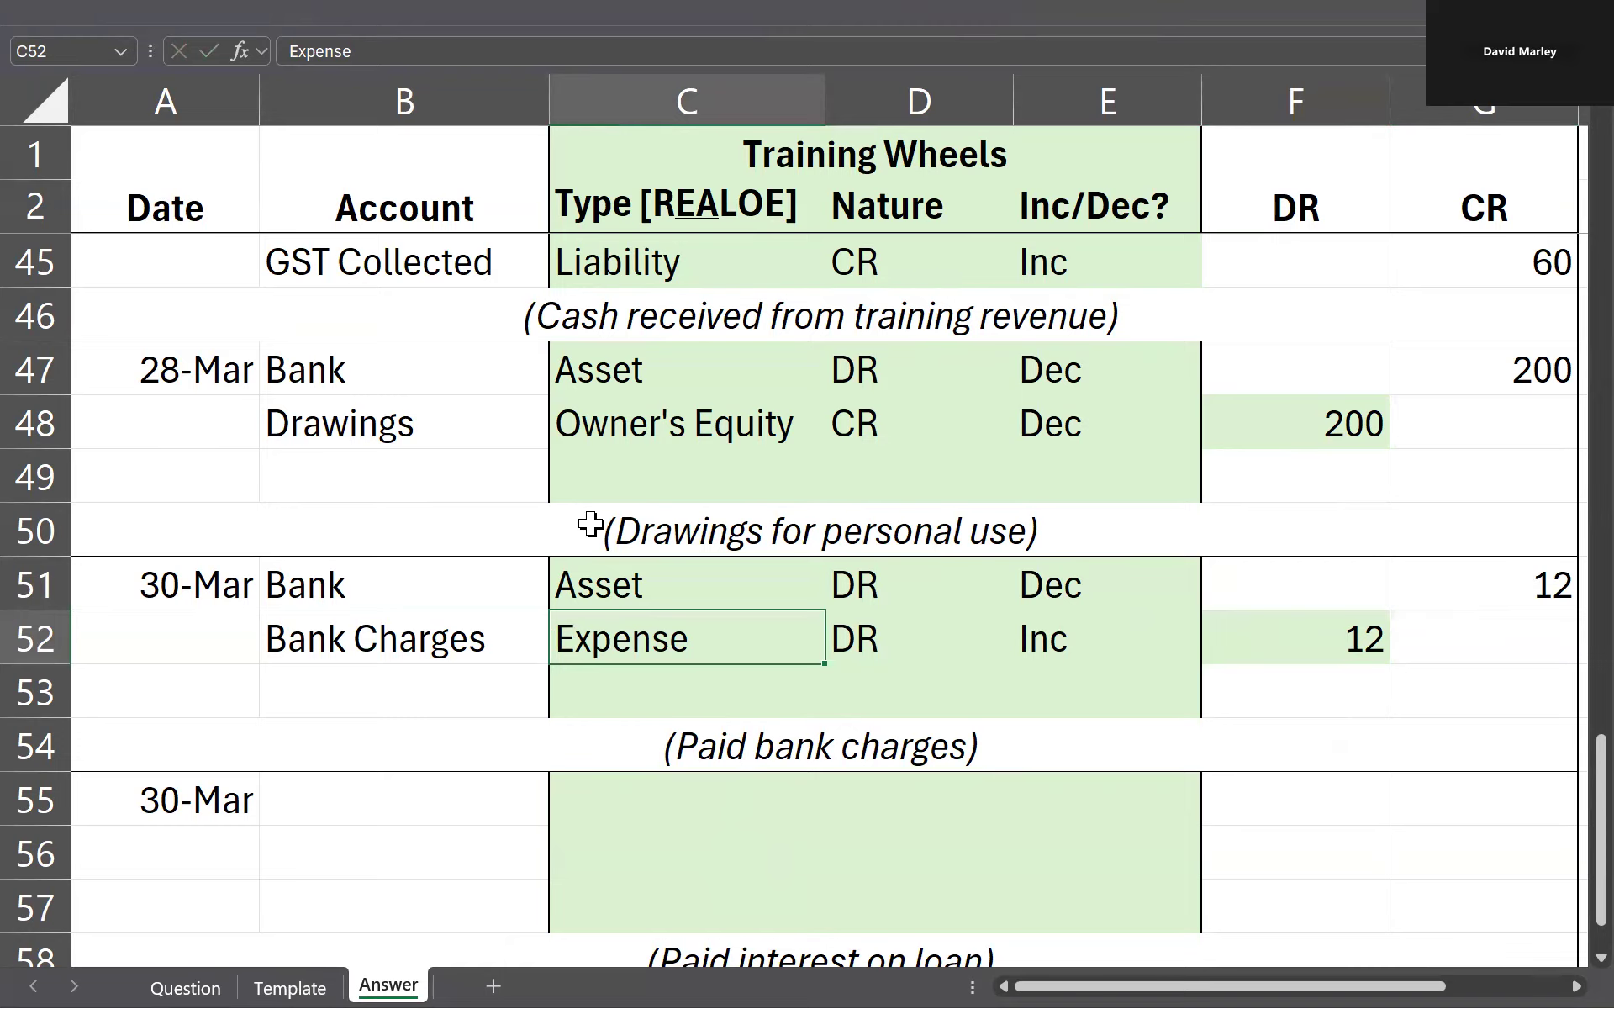
Step: Check the loan interest charges transaction of 30 March on the Question sheet
scroll(591, 525, "down", 1)
key("ctrl+Page_Up")
key("ctrl+Page_Up")
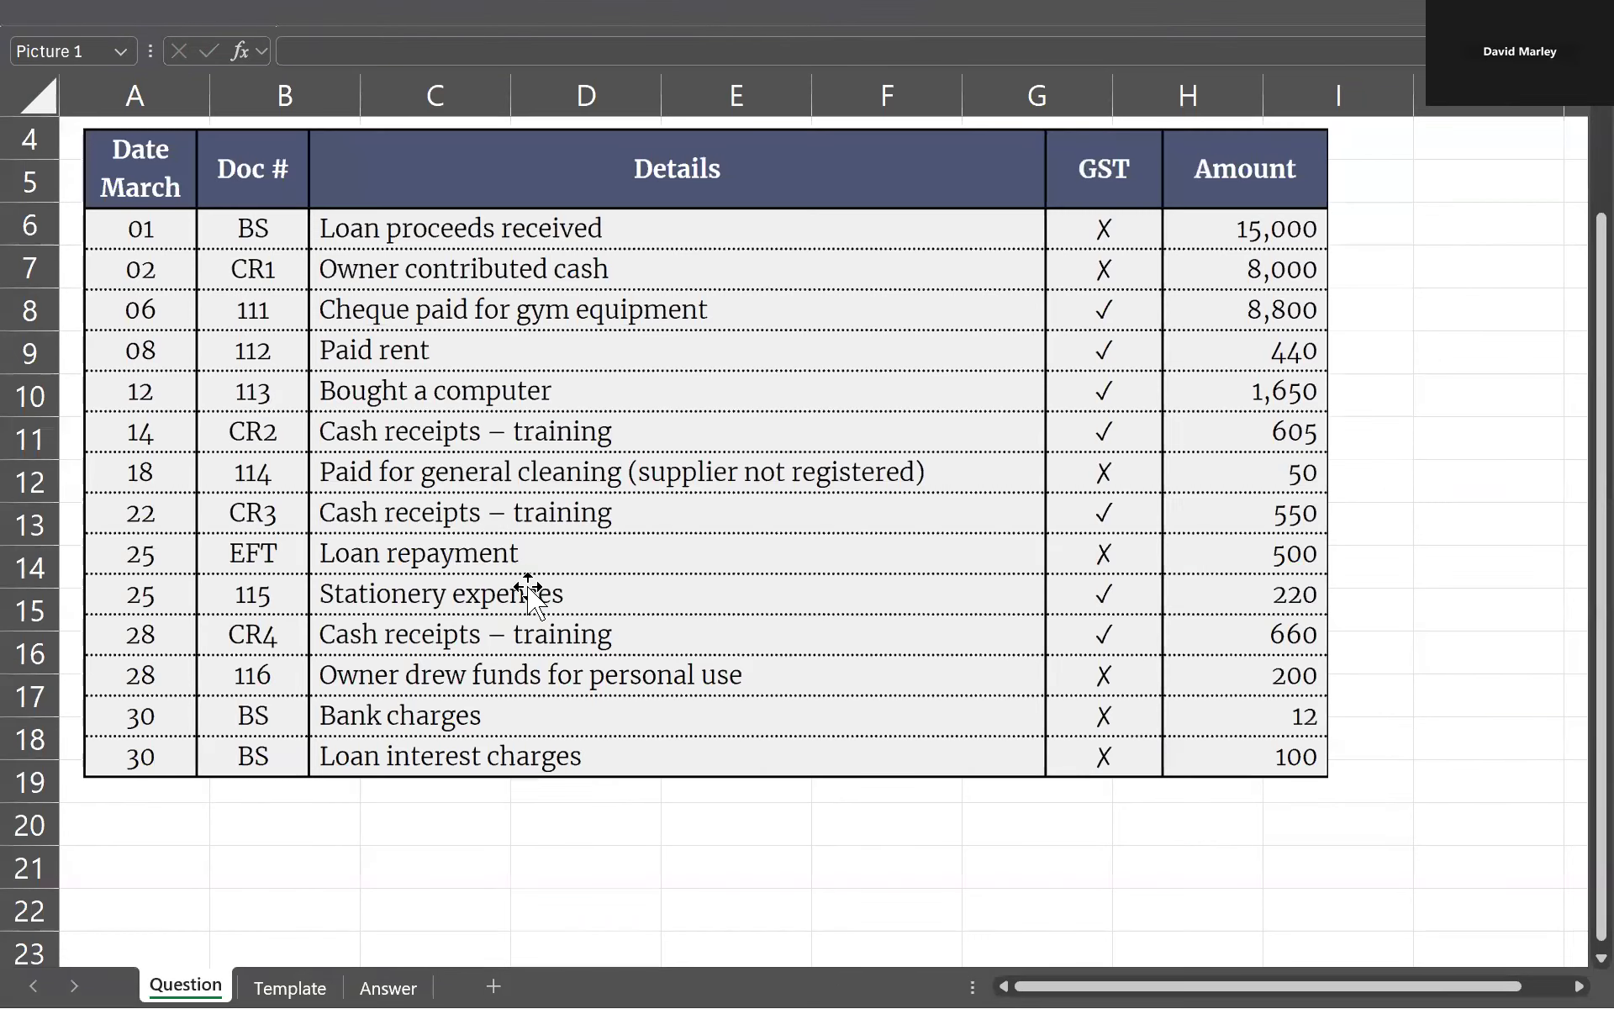
left_click(468, 749)
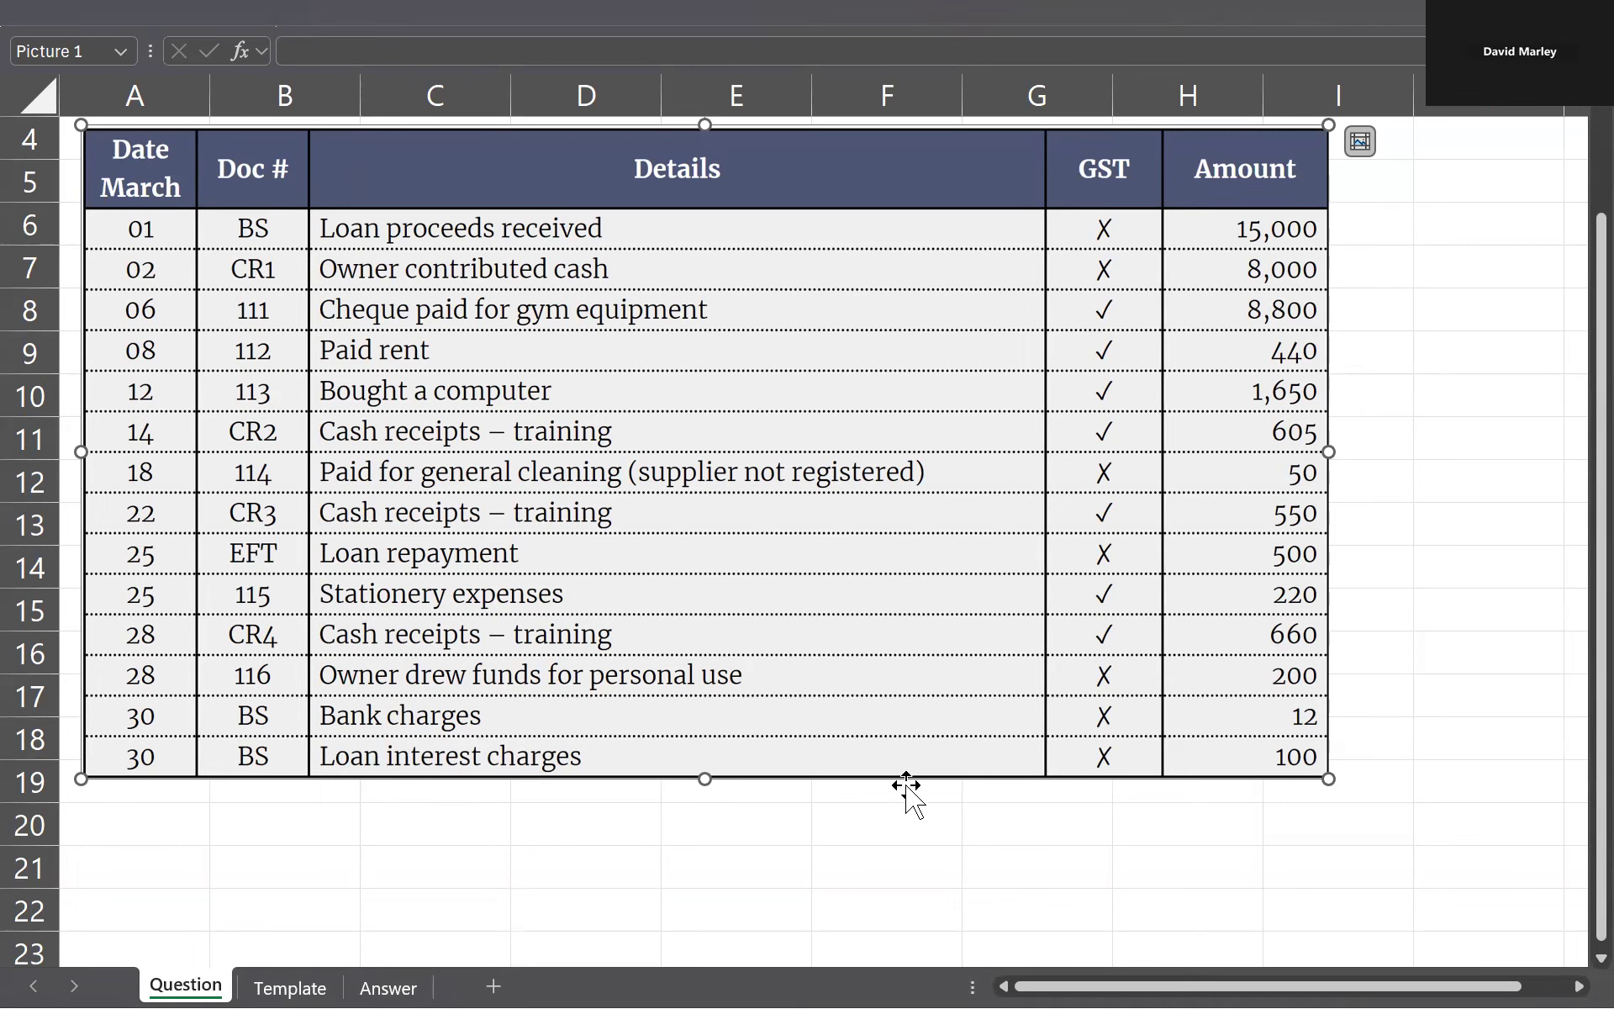
Step: On the Answer sheet, enter Interest as the account in B55 and Expense as its type in C55
key("ctrl+Page_Down")
key("ctrl+Page_Down")
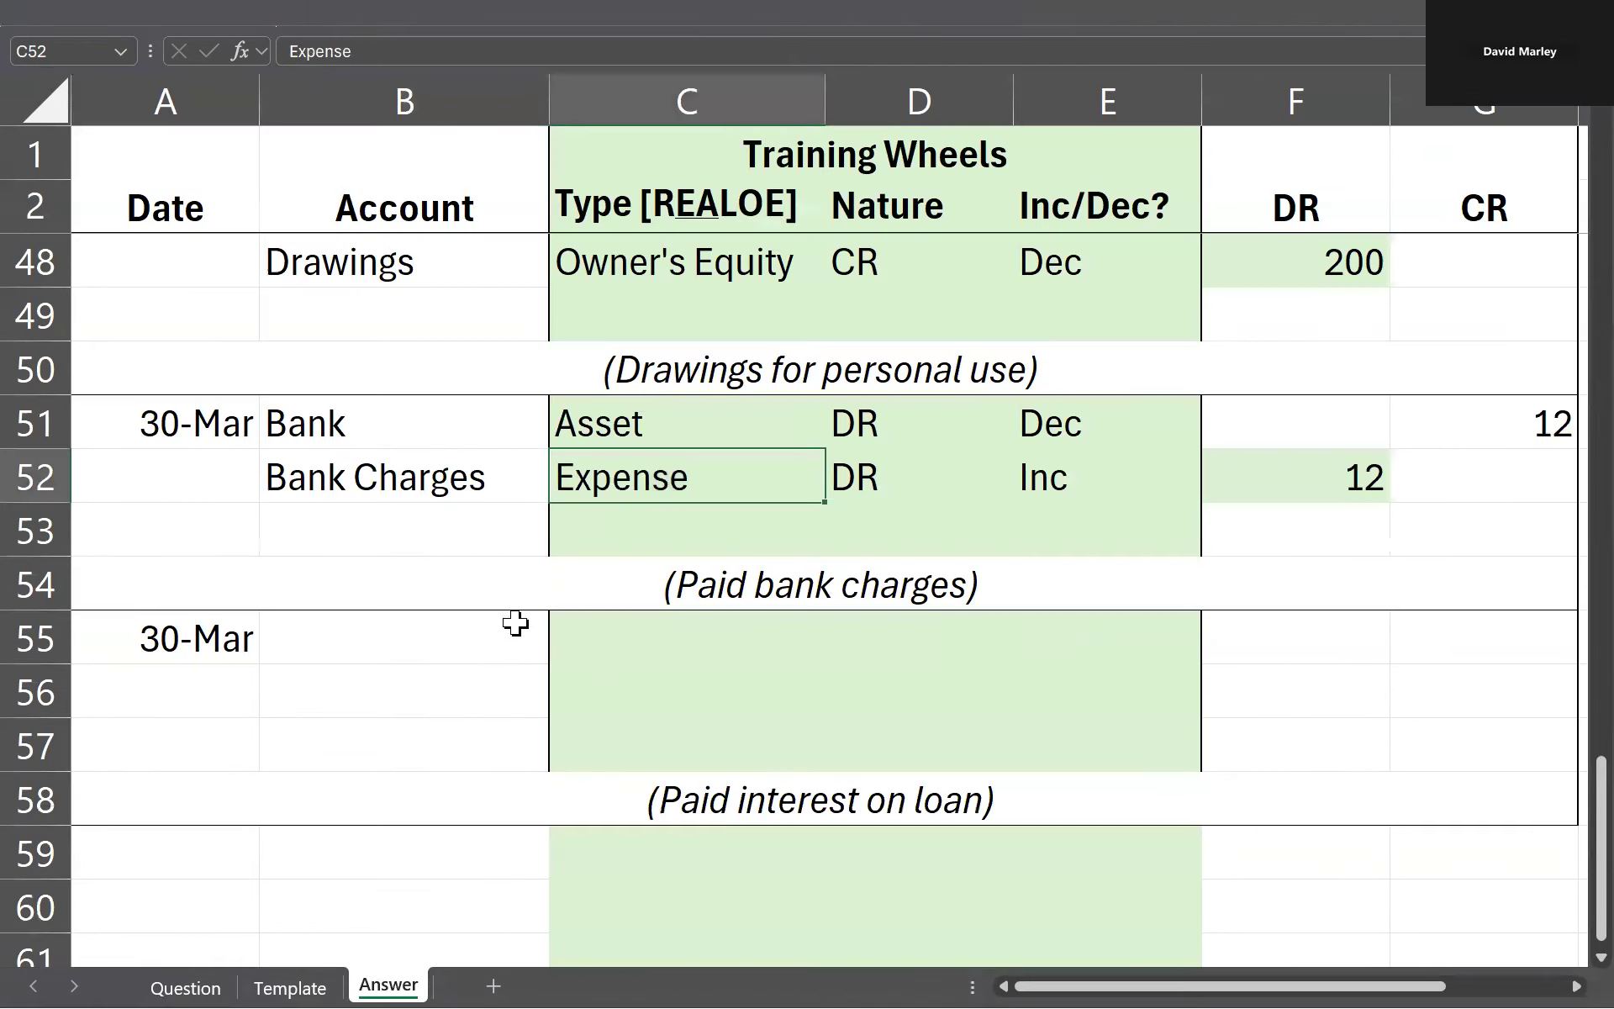
left_click(454, 641)
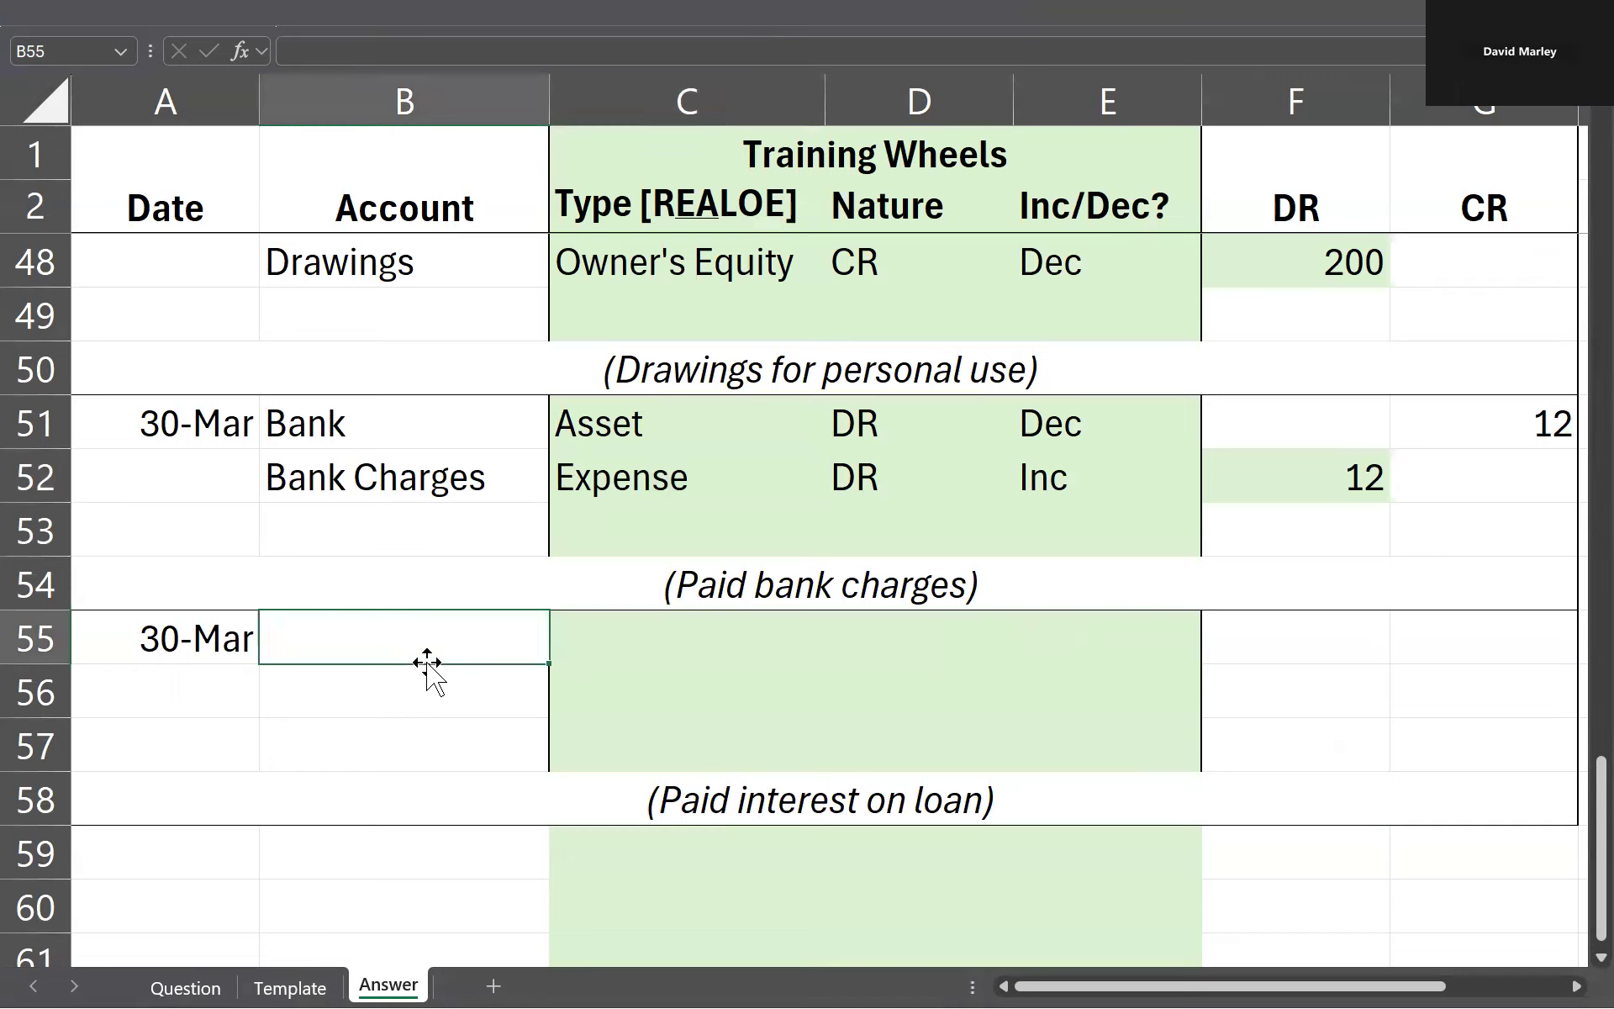
type("Interest")
key("Tab")
type("Expens")
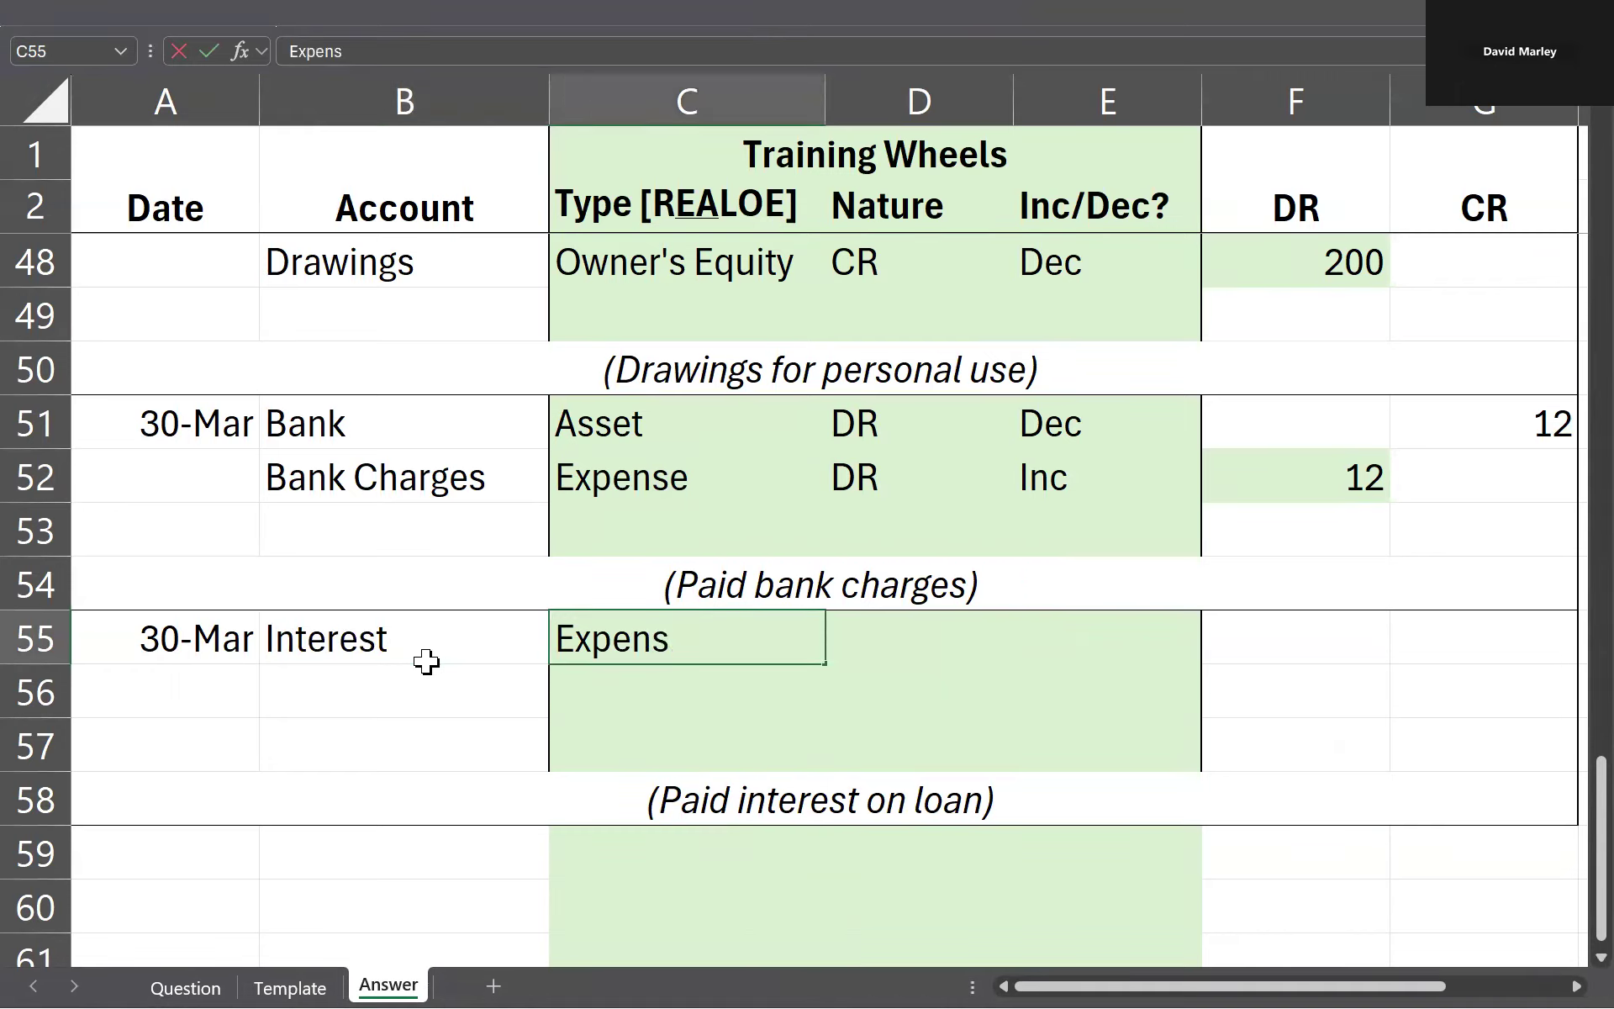
type("e")
key("Return")
Step: Extend the account name in B55 to Interest Expense
key("Left")
key("Up")
key("Up")
key("Down")
key("Right")
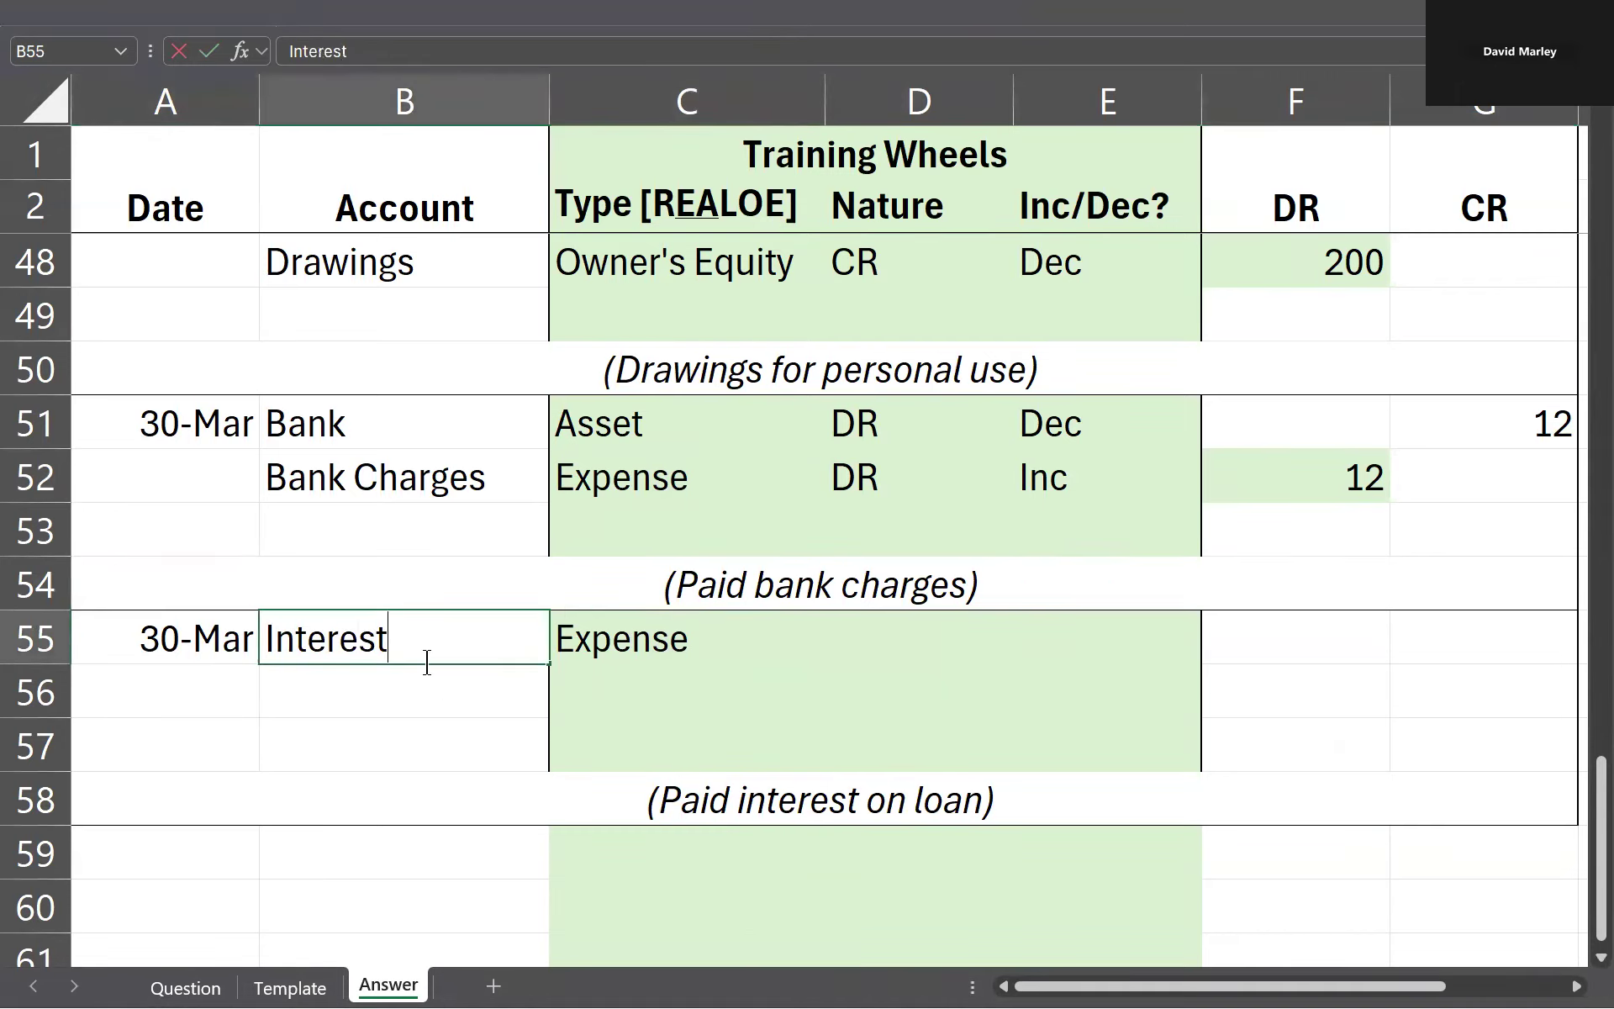
type("Expense")
key("Return")
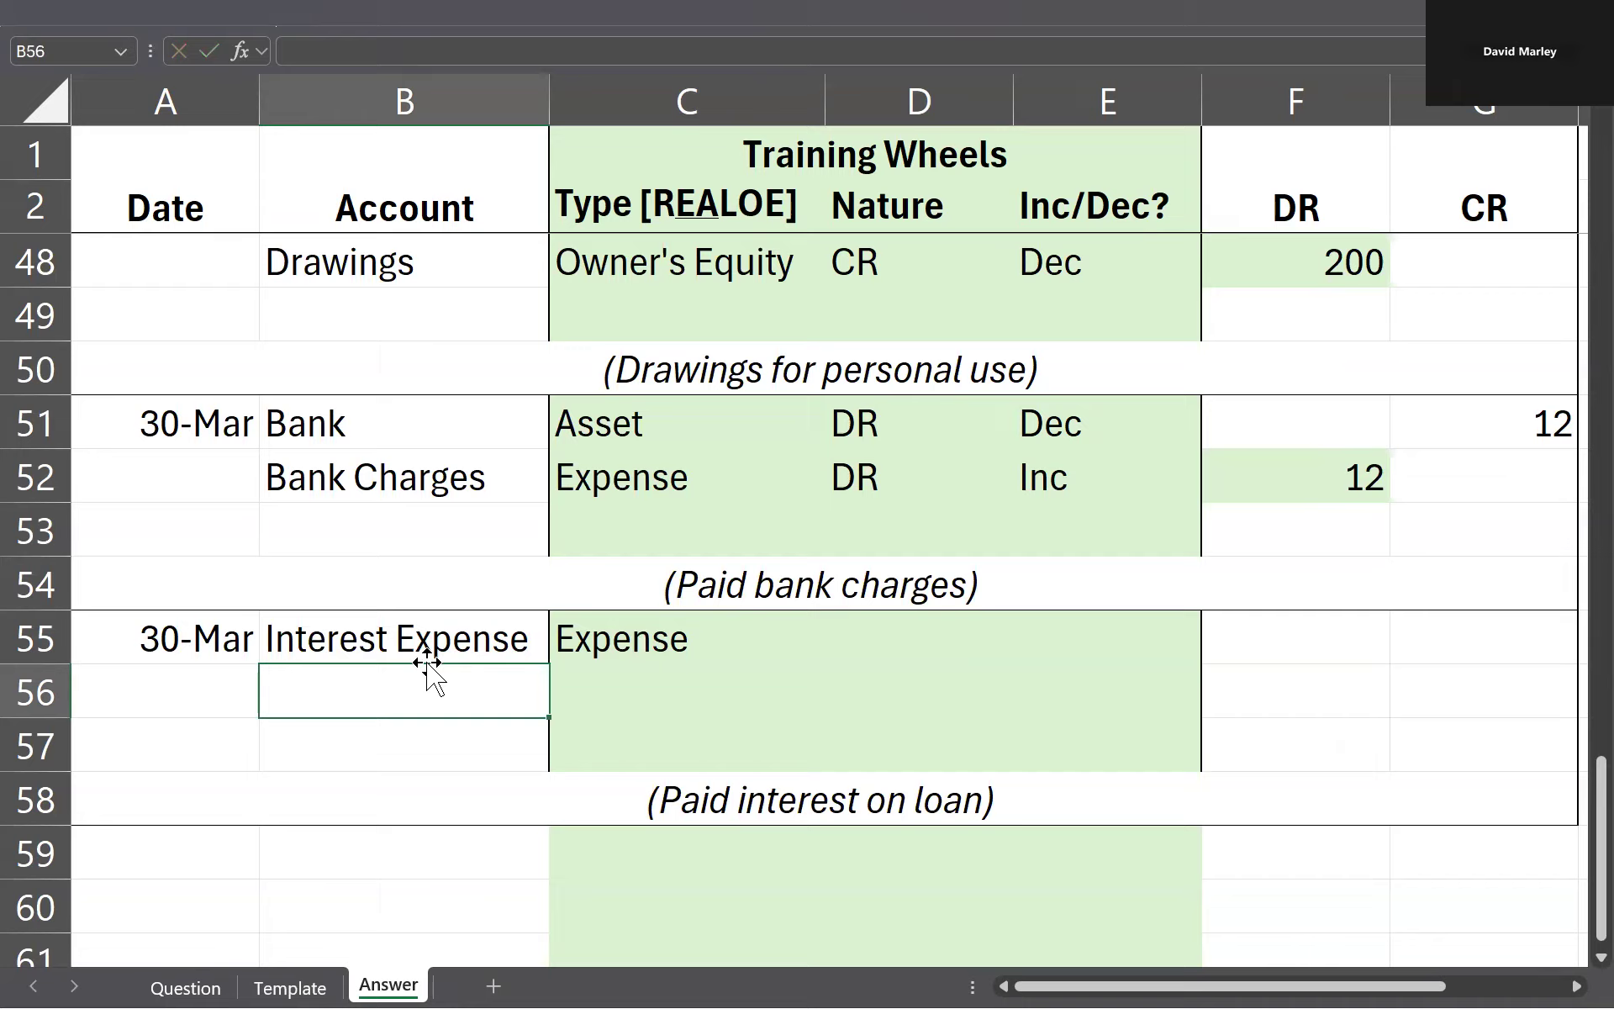
Step: Fill in the Interest Expense row's nature as DR in D55 and its change as Inc in E55
key("Up")
key("Left")
key("Right")
key("Right")
key("Right")
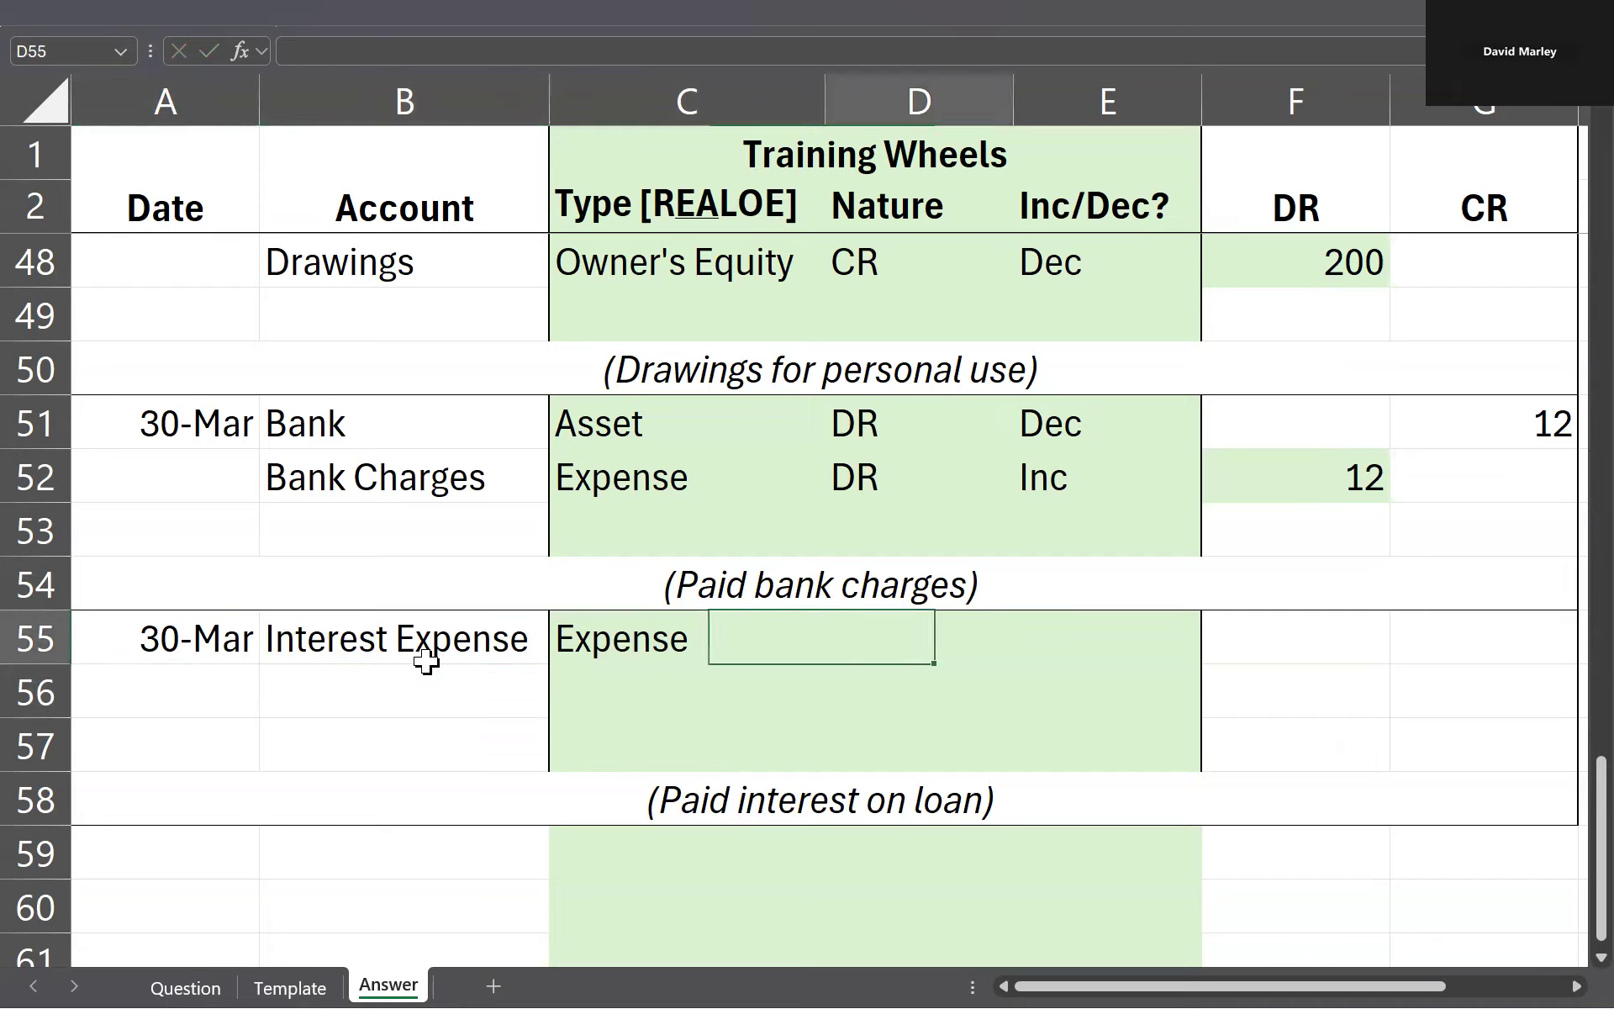
type("DR")
key("Tab")
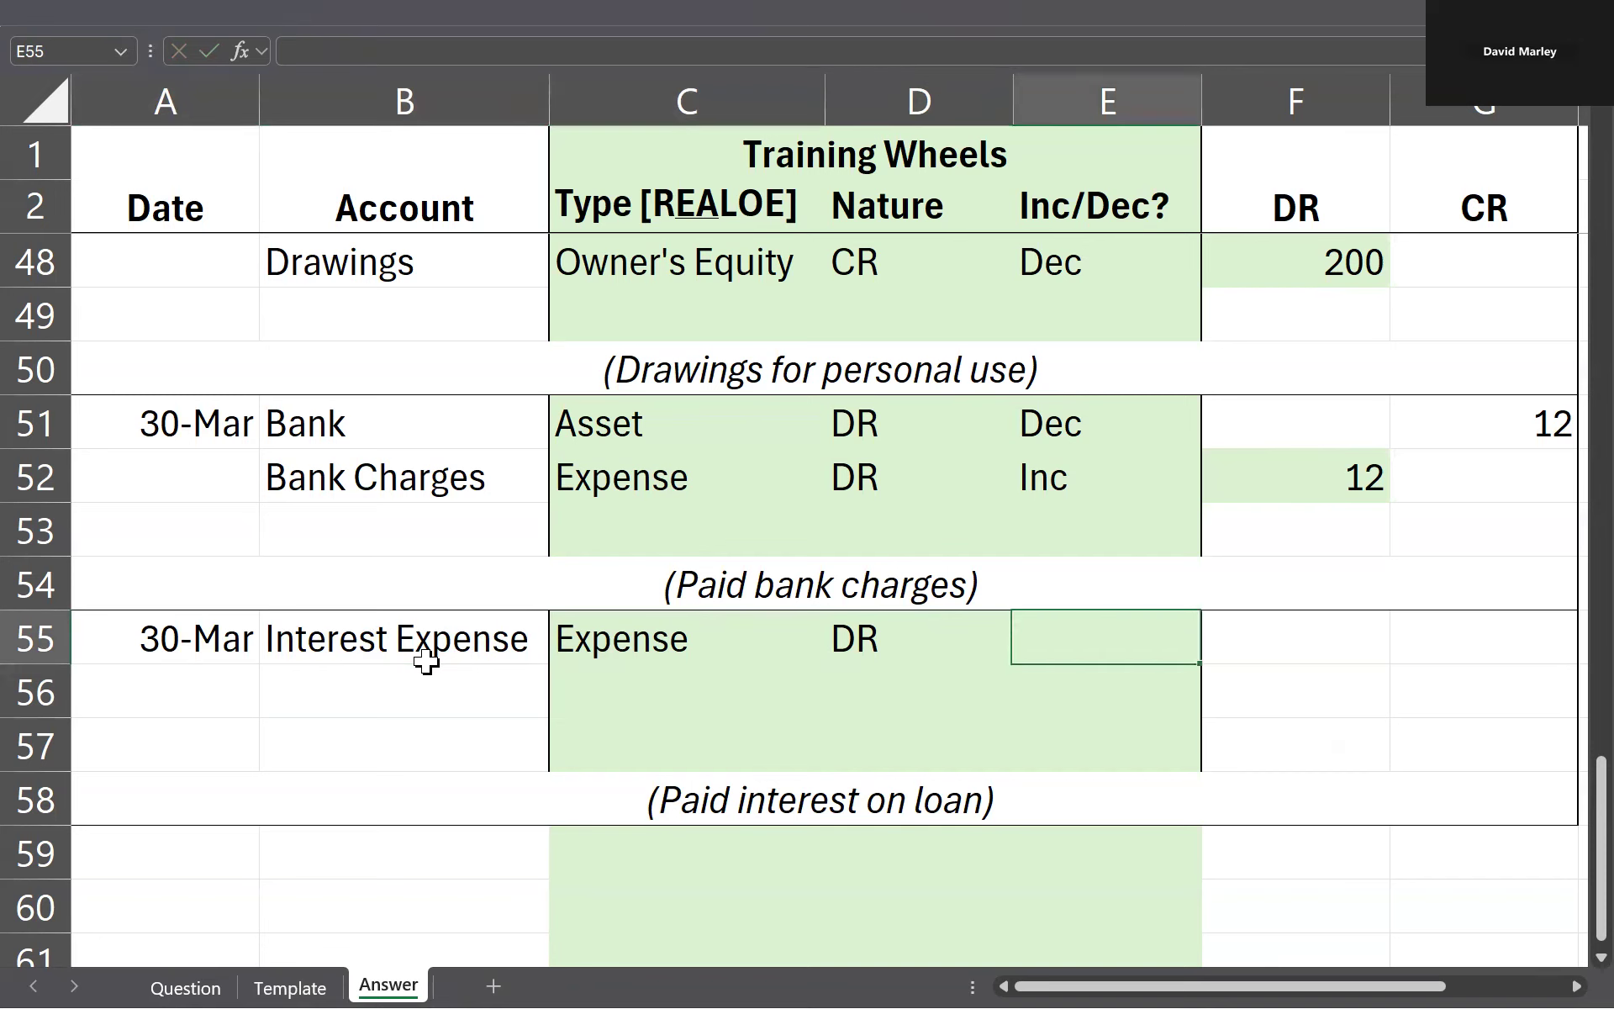
key("Tab")
Step: Look up the loan interest amount on the Question sheet, enter 100 as the debit in F55, and credit G56 with =F55
key("alt+Tab")
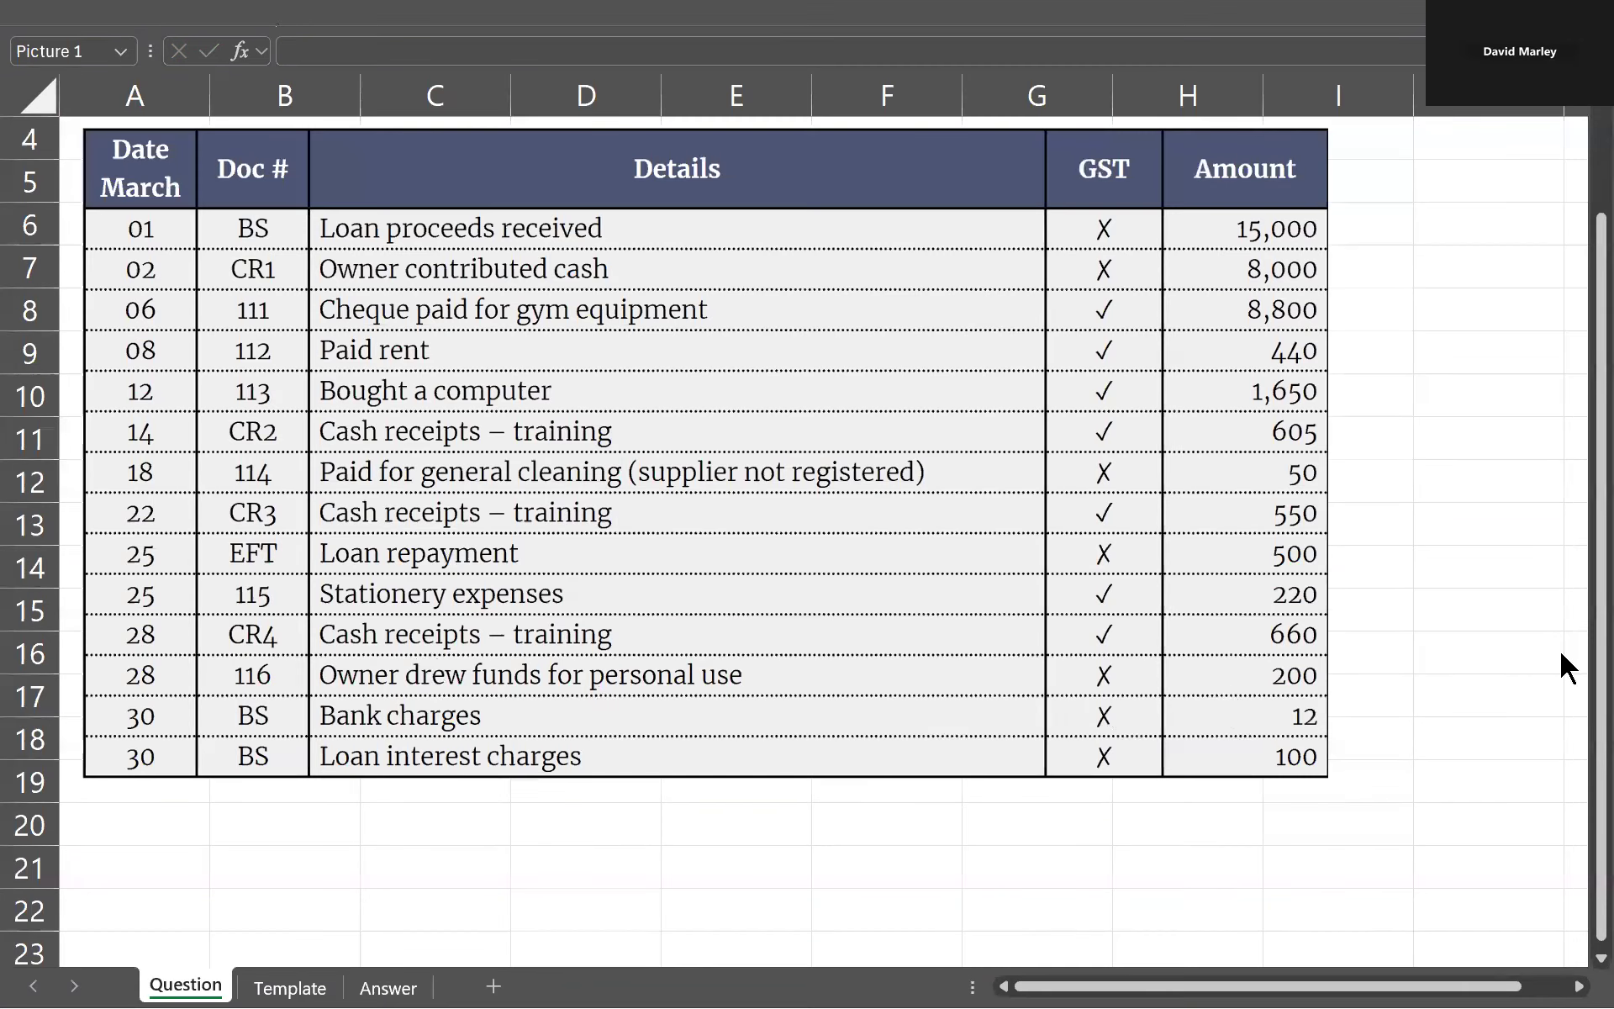
key("alt+Tab")
type("100")
key("Return")
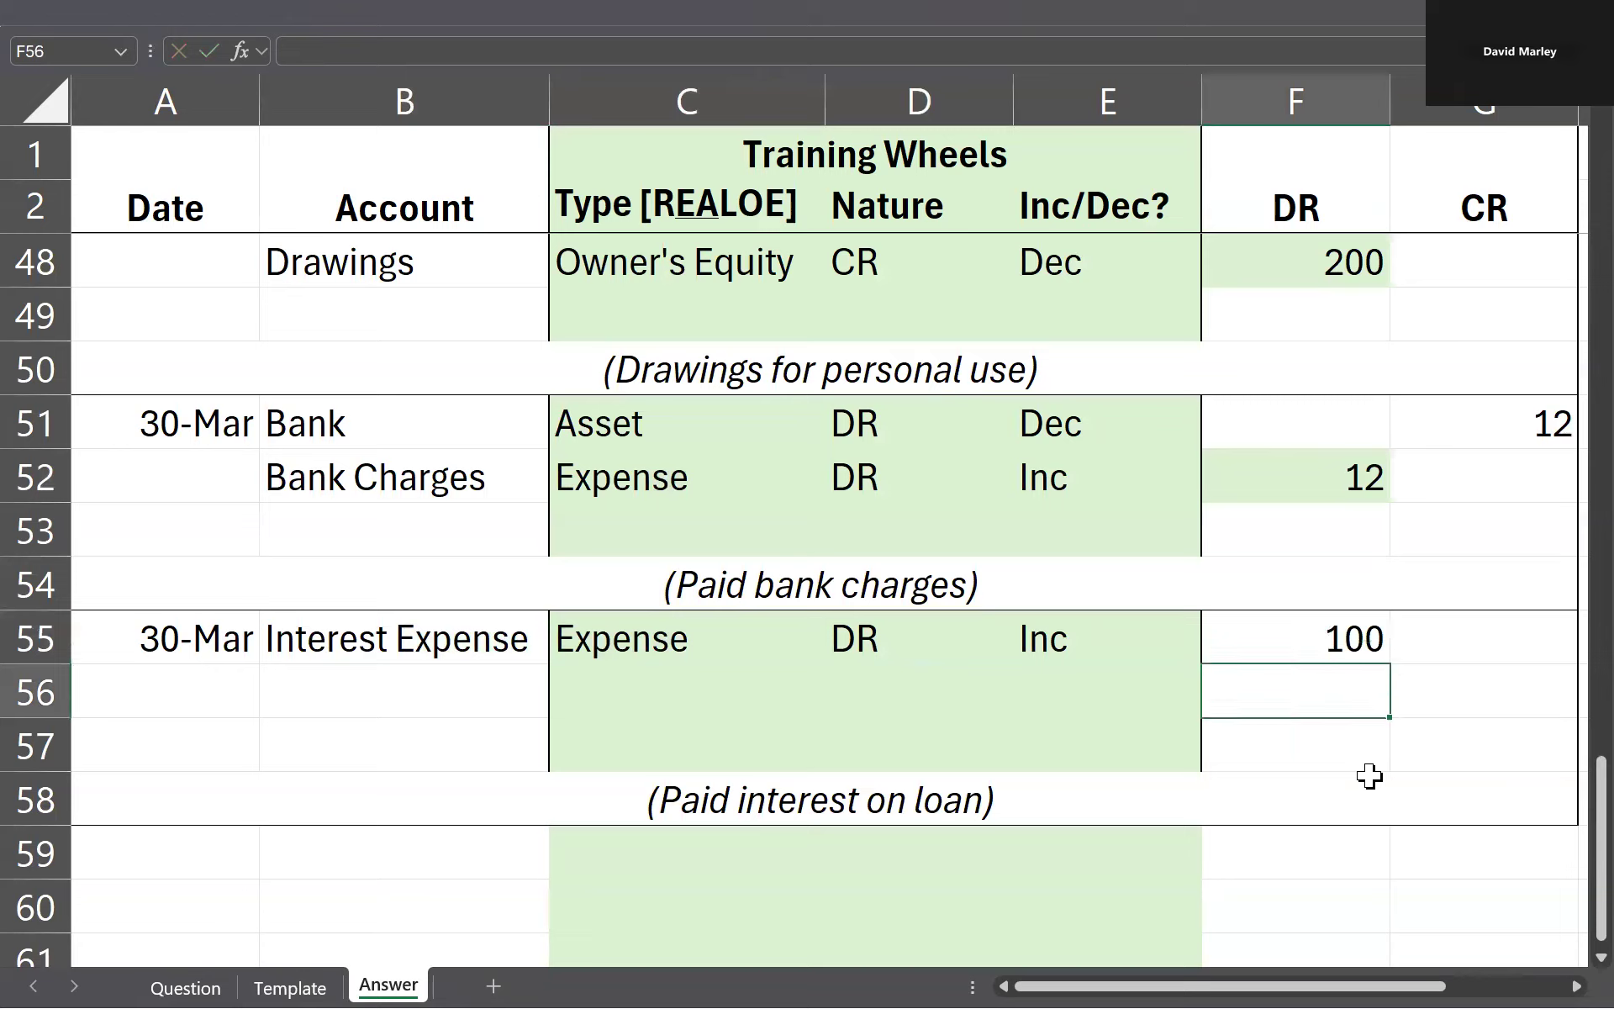
key("Right")
type("=F55")
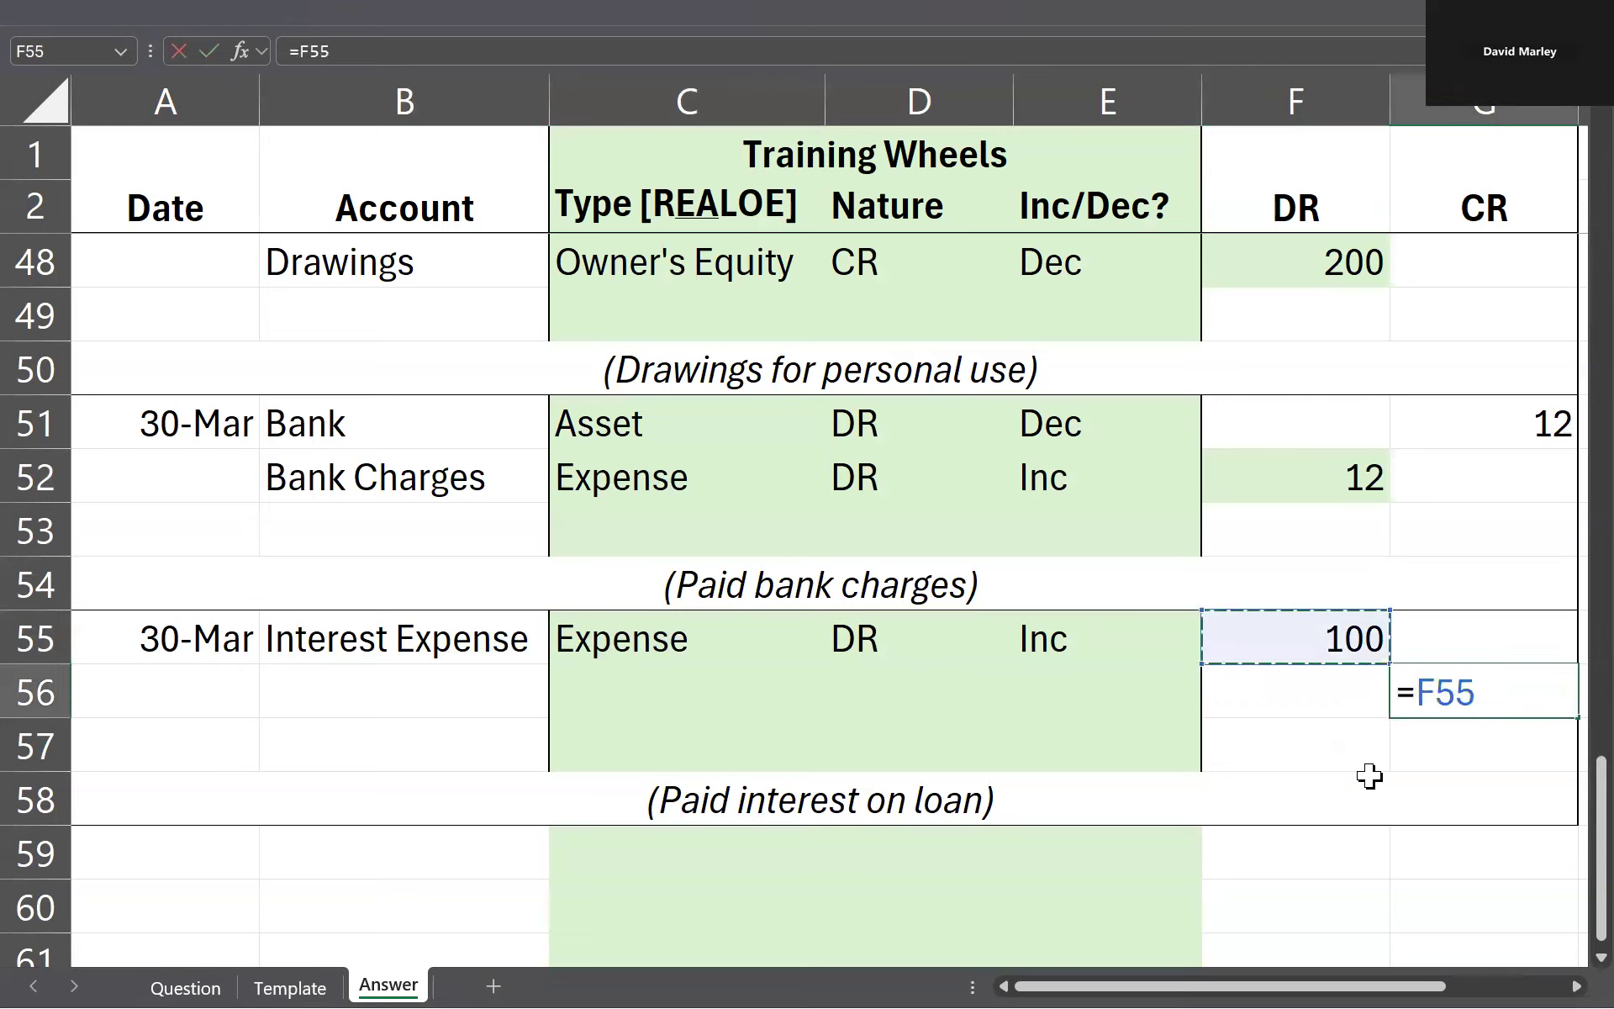
key("Return")
Step: Enter Bank as the credited account in B56 and Asset as its type in C56
key("Up")
key("Left")
key("Left")
key("Left")
key("Left")
key("Left")
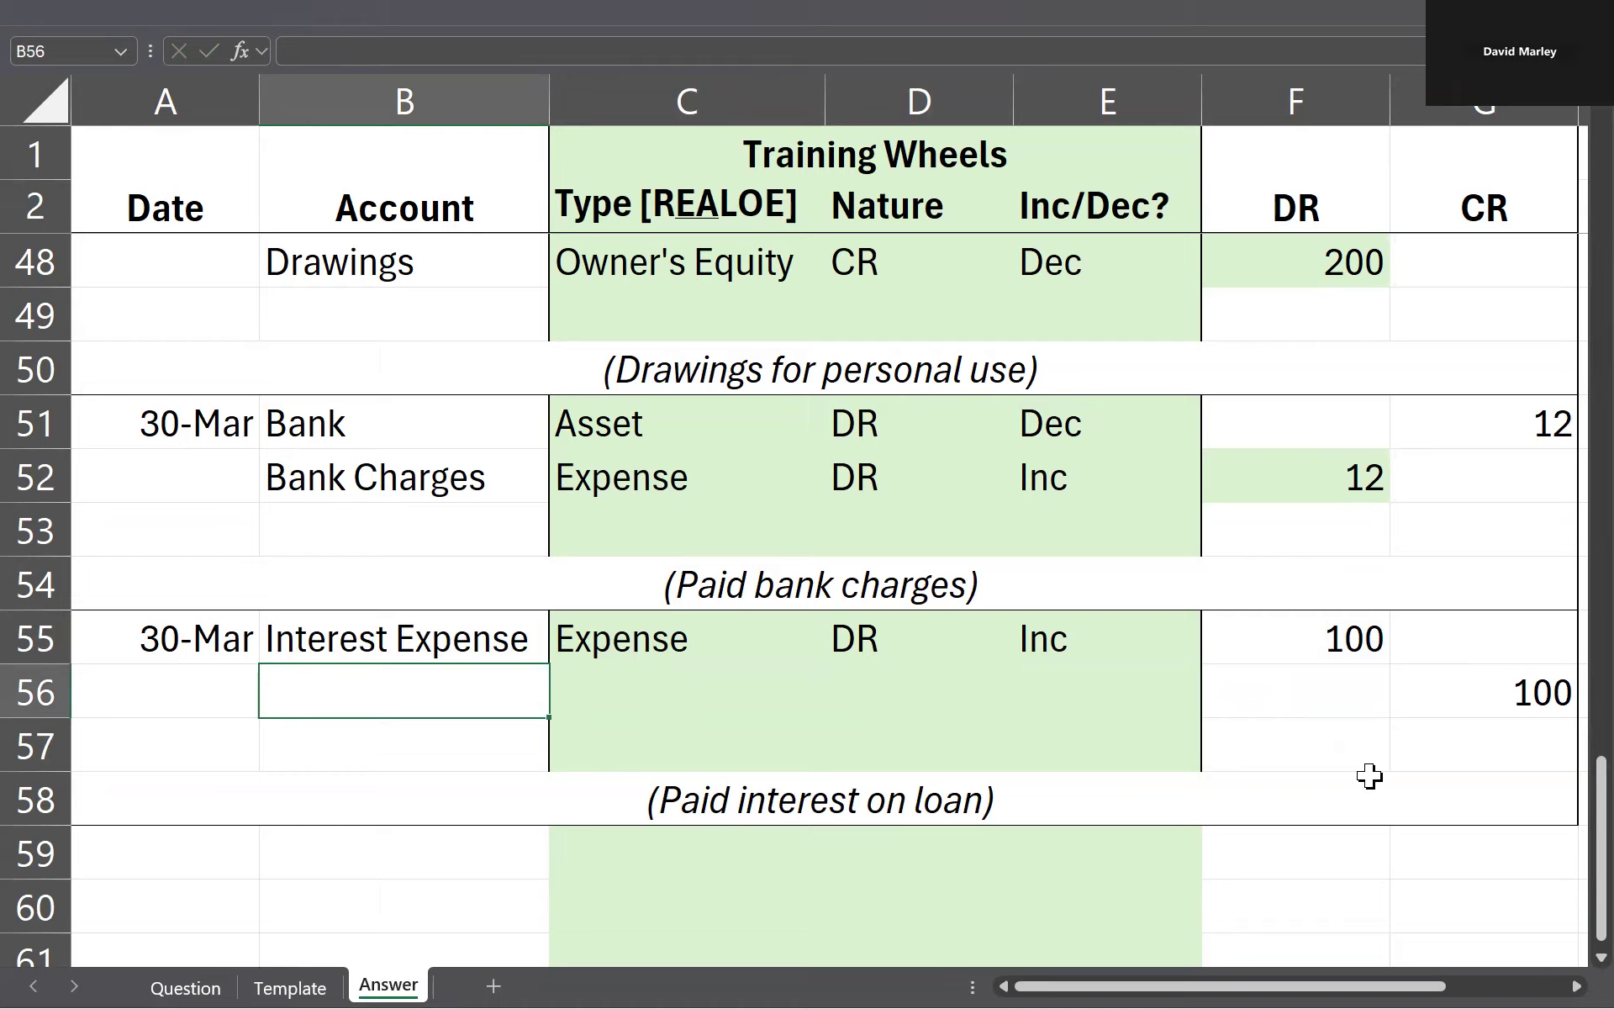
type("Bank")
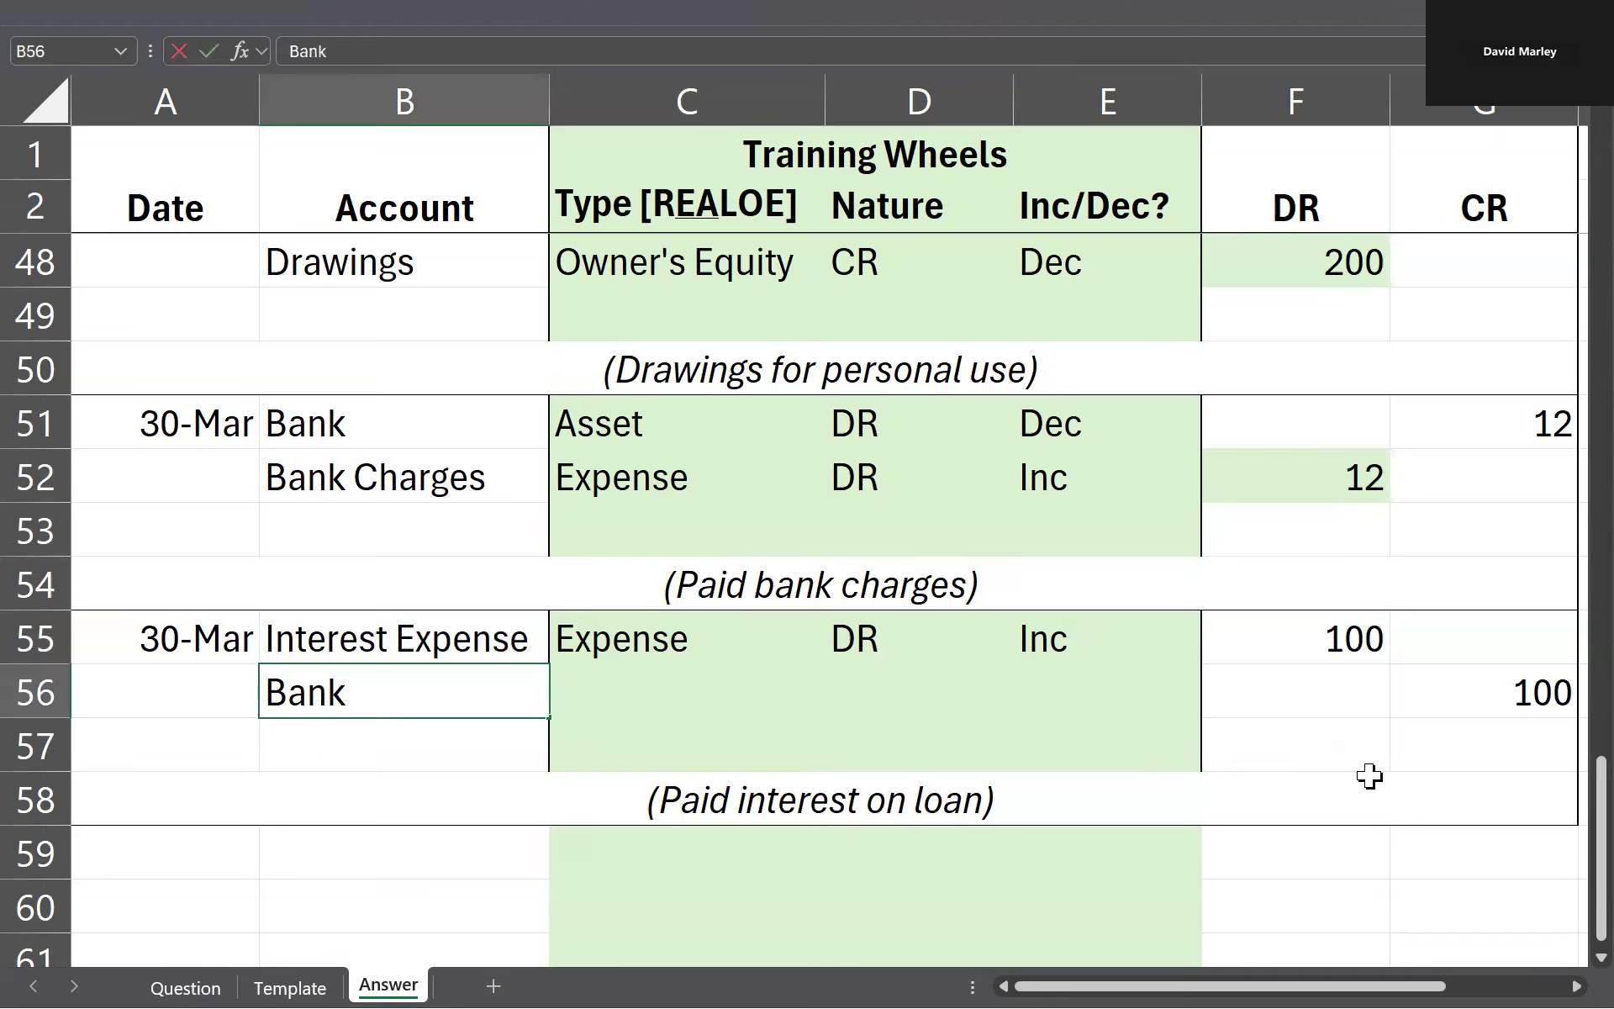
key("Tab")
type("Asset")
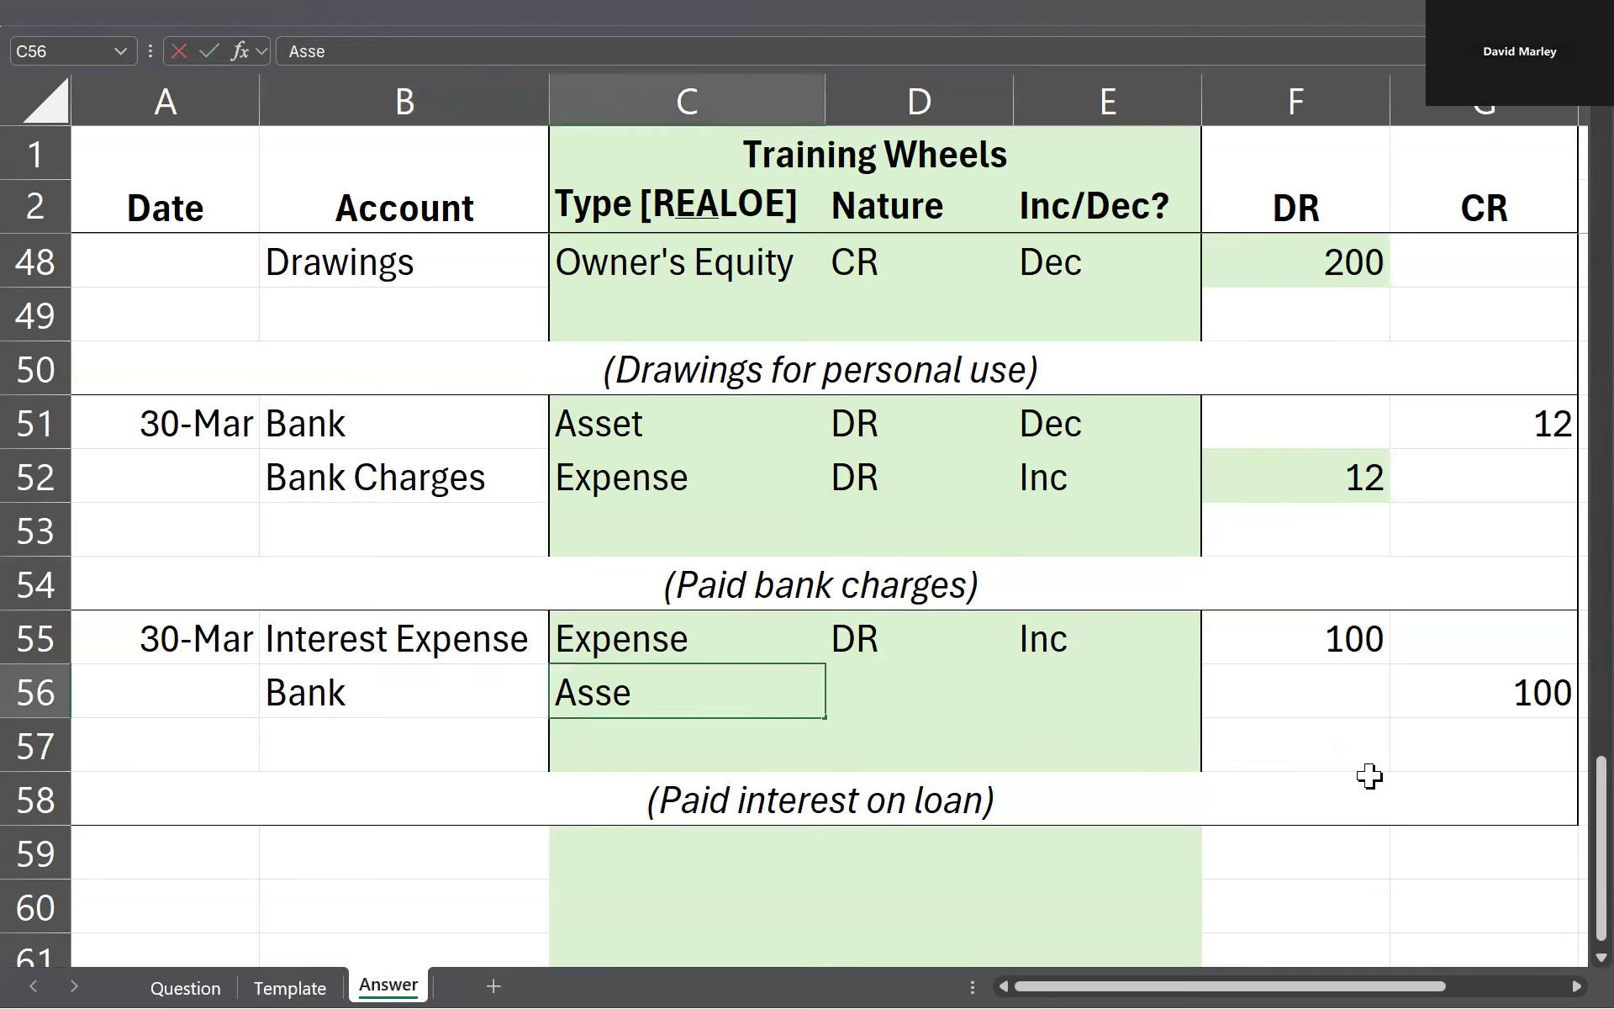
Step: Set the Bank row's nature to DR in D56 and its change to Dec in E56
key("Tab")
type("DR")
key("Tab")
type("Dec")
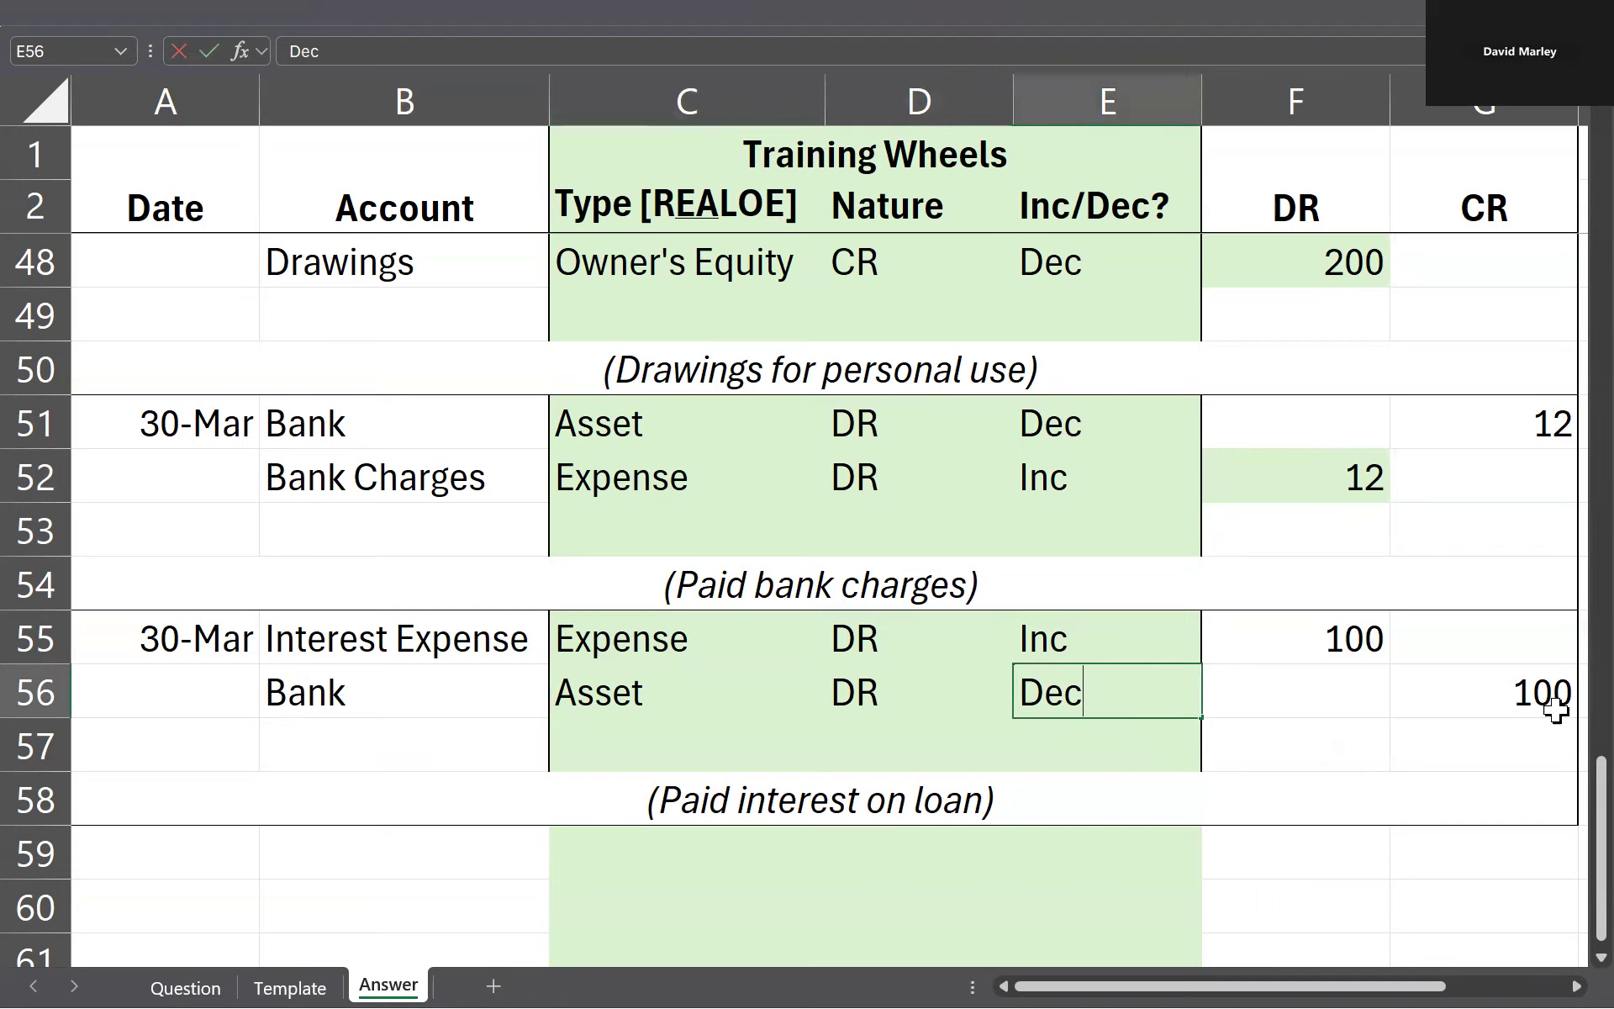
left_click(1492, 706)
Step: Try the alternative of crediting Bank loan in row 56, with type Liability, nature CR and change inc
double_click(368, 688)
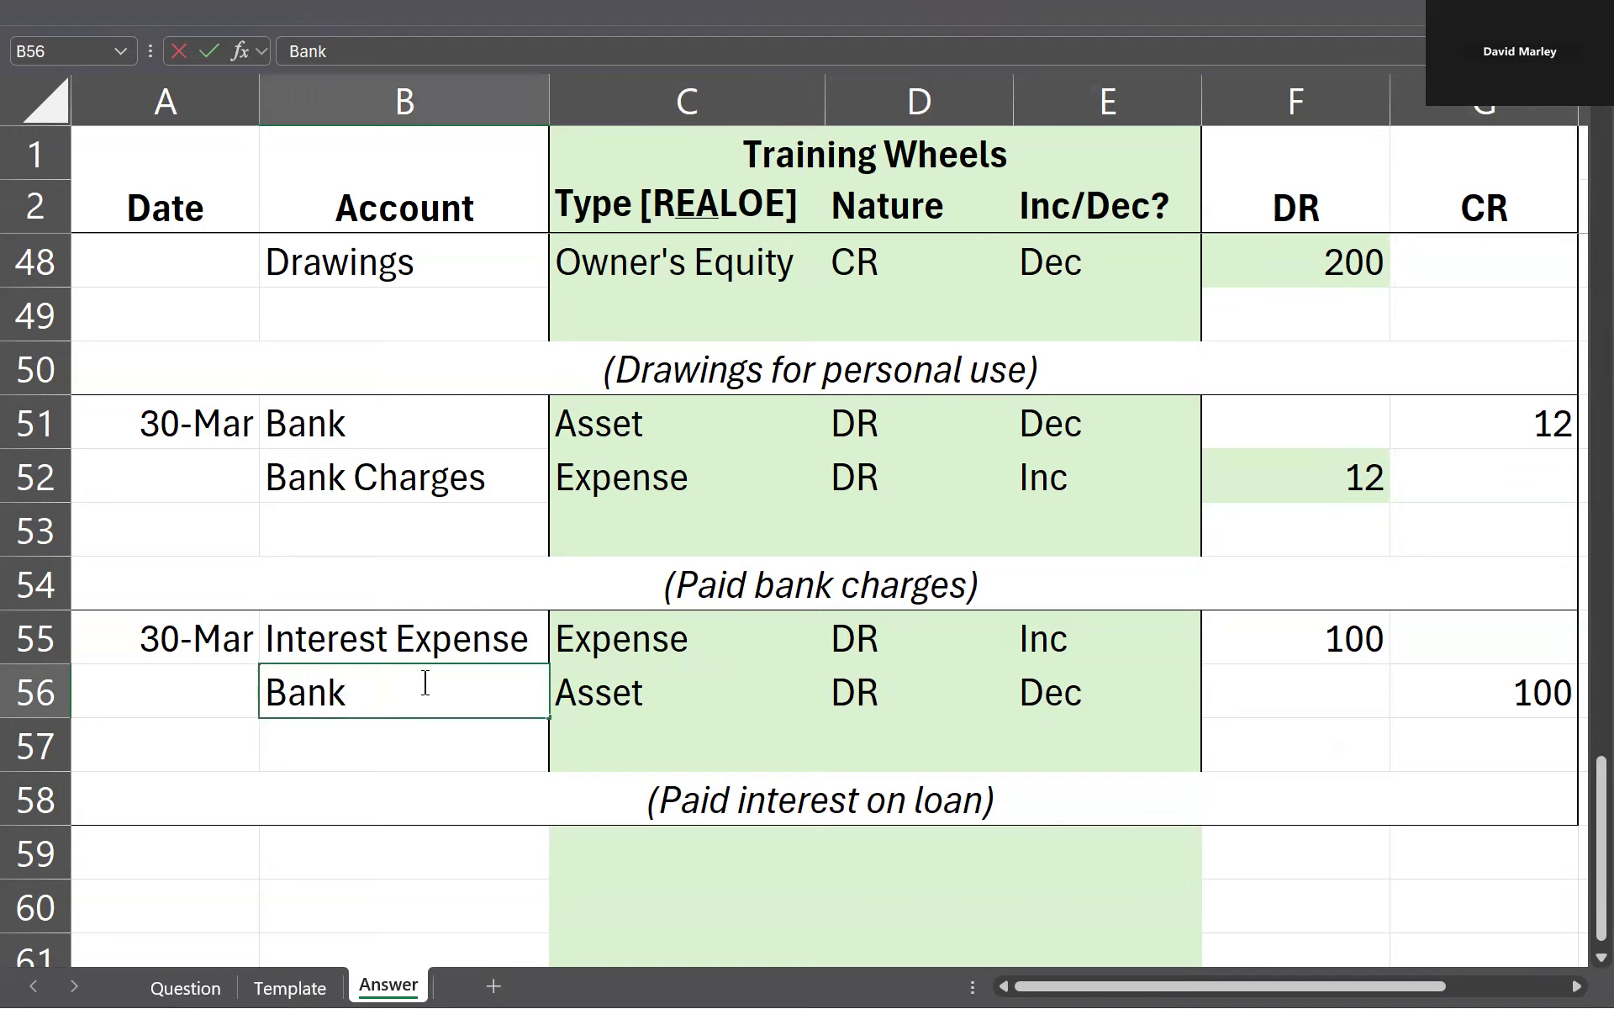
type("loan")
key("Tab")
type("Liab")
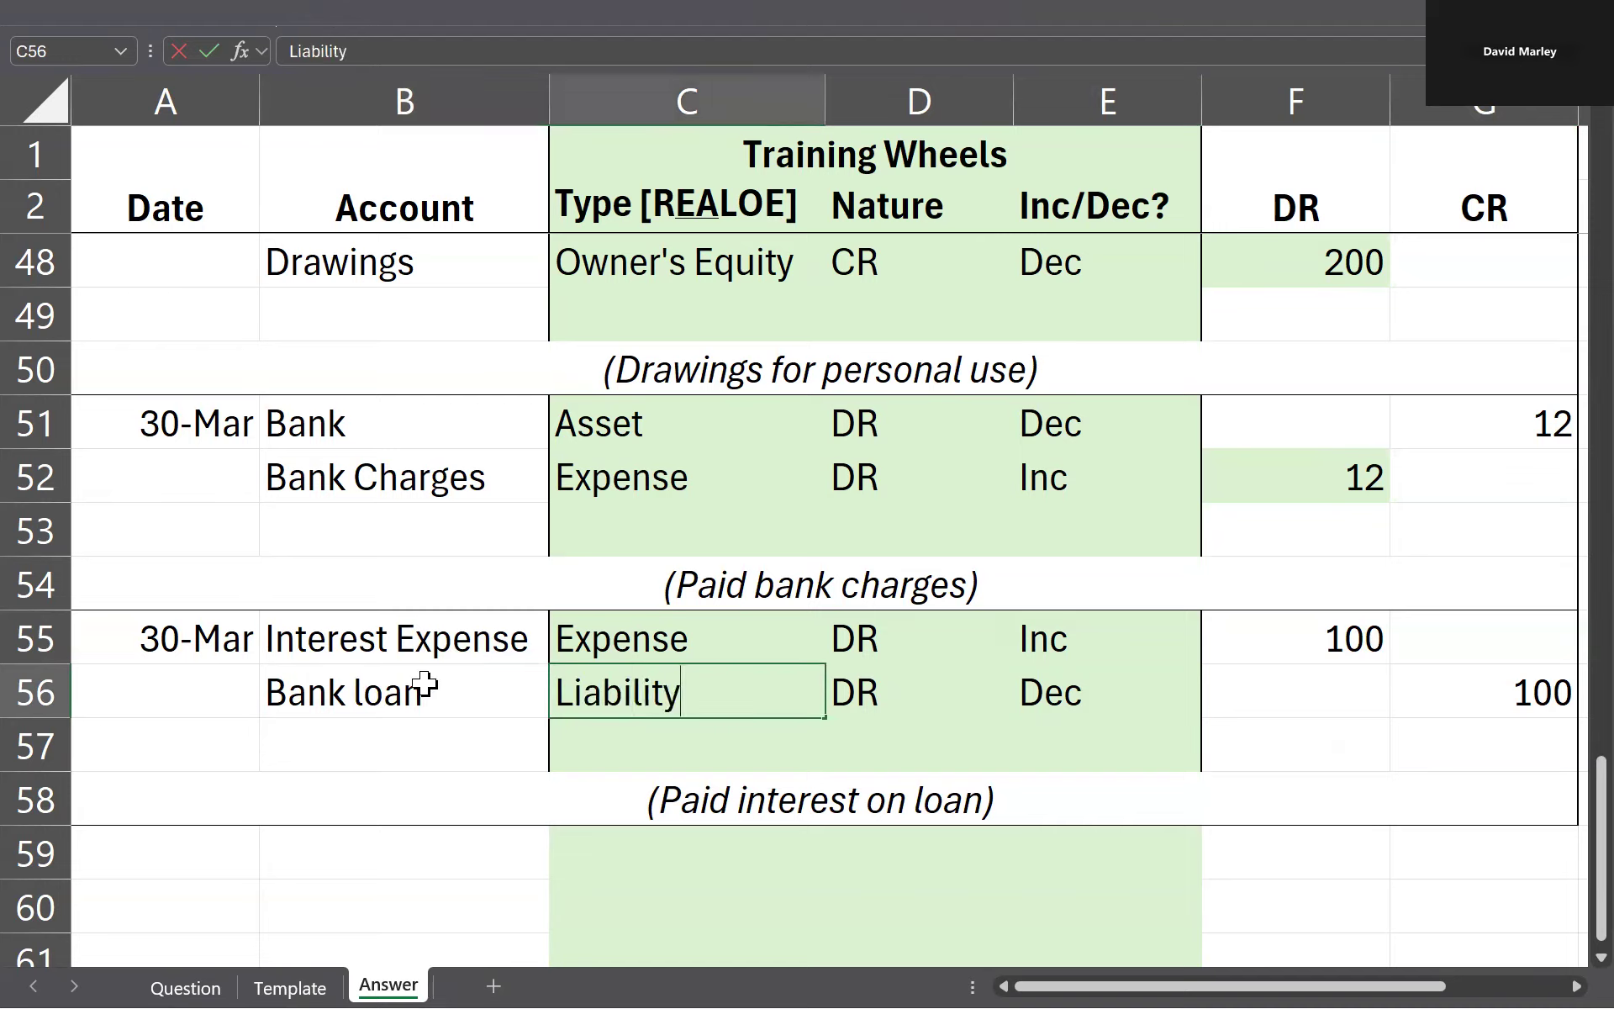
key("Tab")
type("CR")
key("Tab")
type("inc")
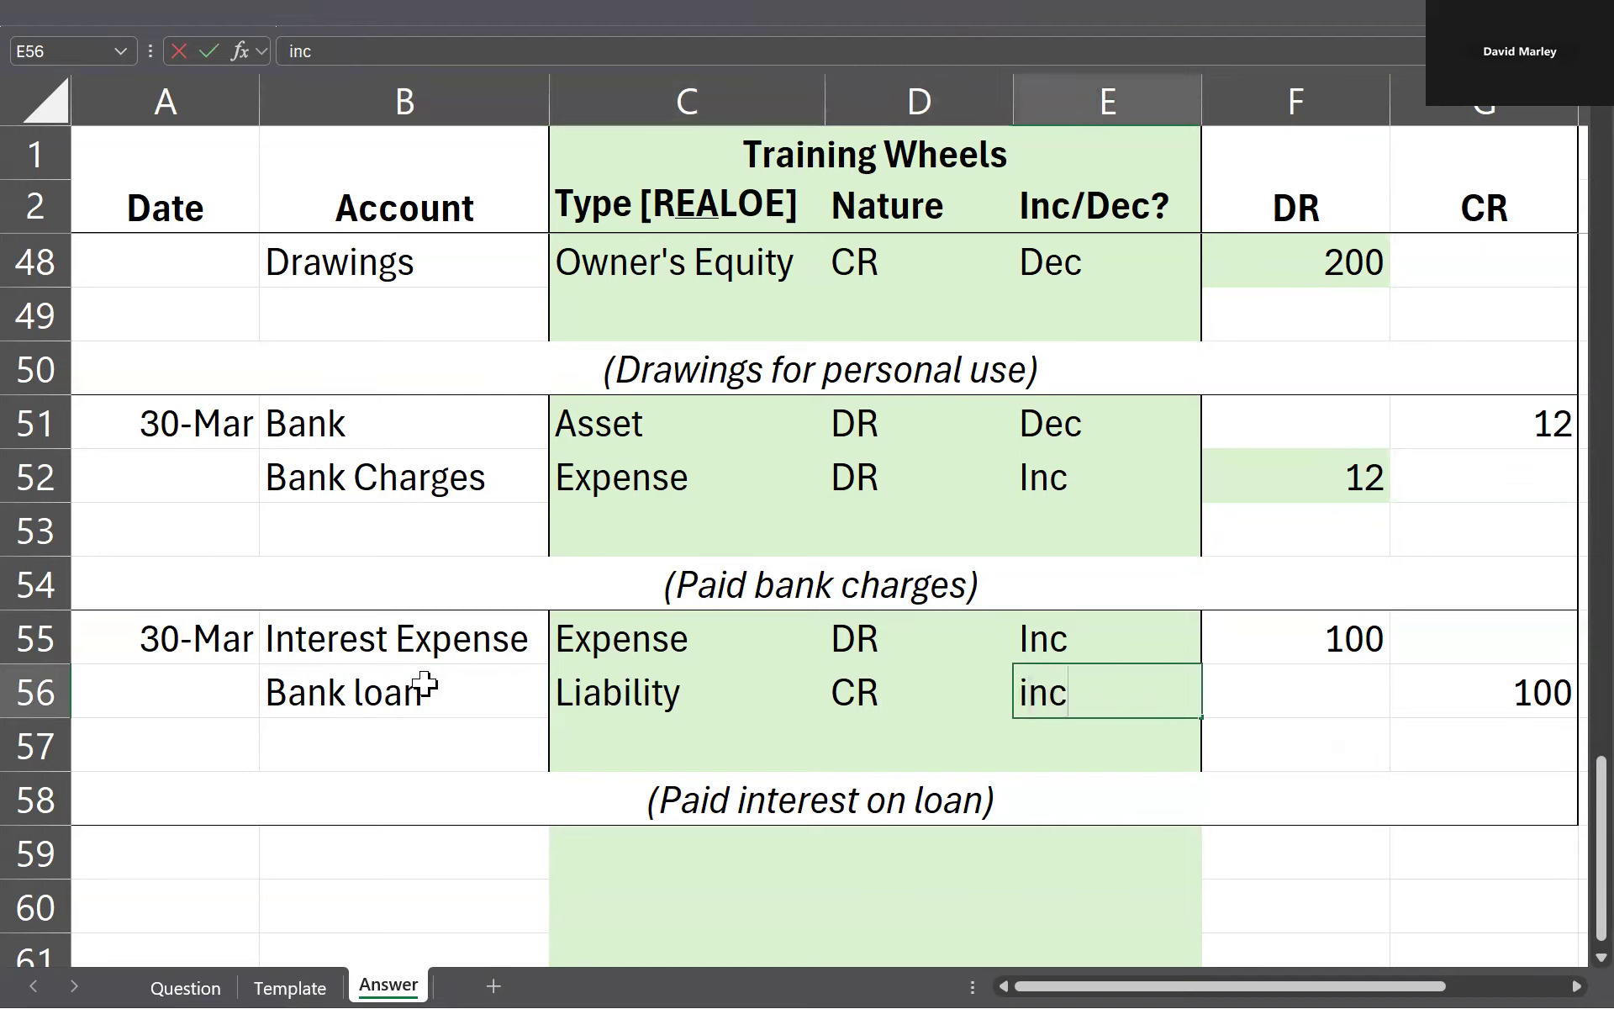
Step: Examine the Bank loan row's account, type, nature and change in B56:E56 against its debit and credit cells
key("shift+Tab")
key("shift+Tab")
key("shift+Tab")
key("shift+Right")
key("shift+Right")
key("shift+Right")
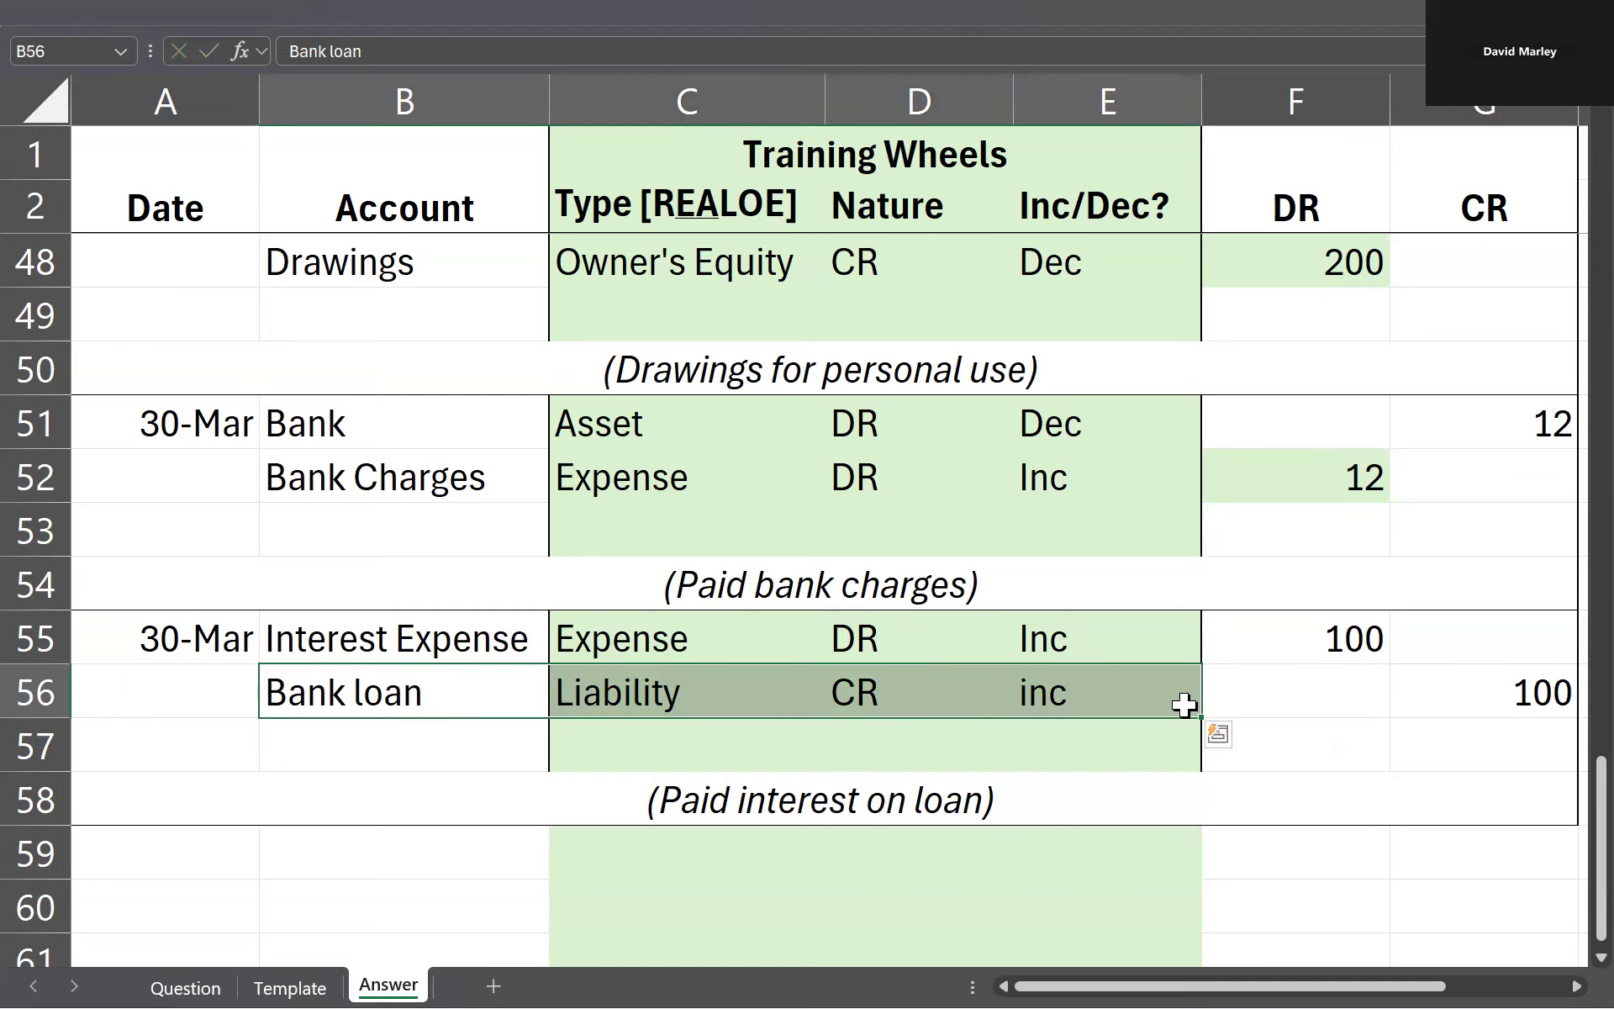
left_click(1278, 698)
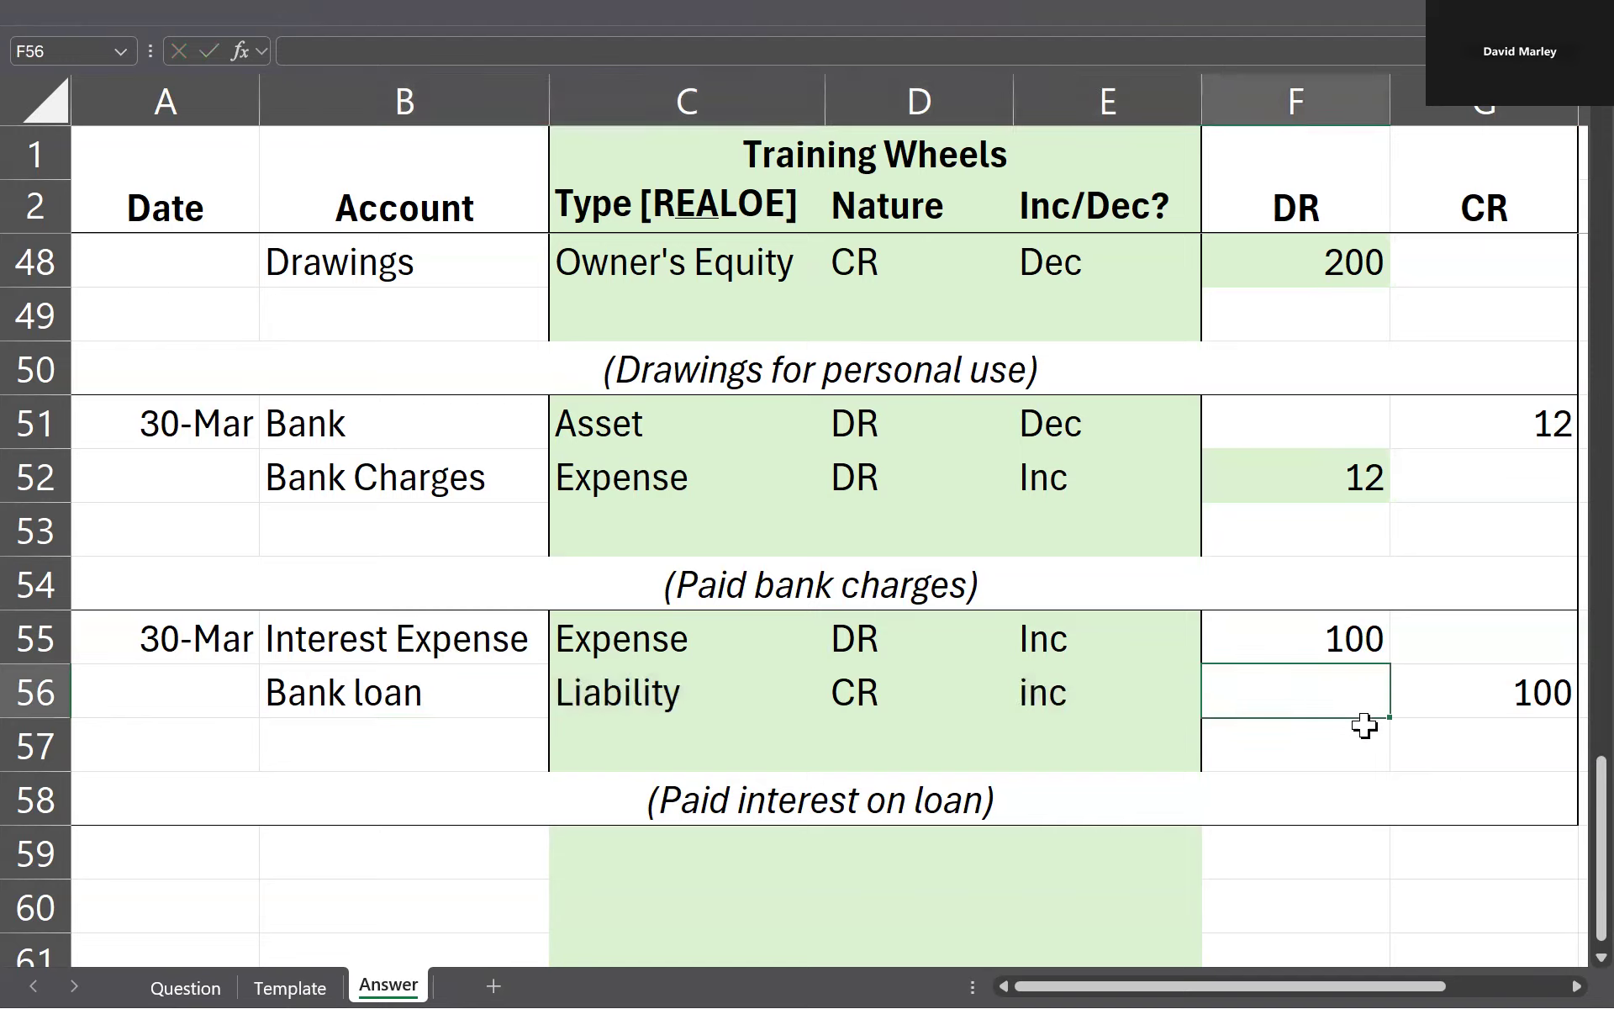
Step: Undo the Bank loan, Liability, CR and inc changes in row 56
key("ctrl+z")
key("ctrl+z")
key("ctrl+z")
key("ctrl+z")
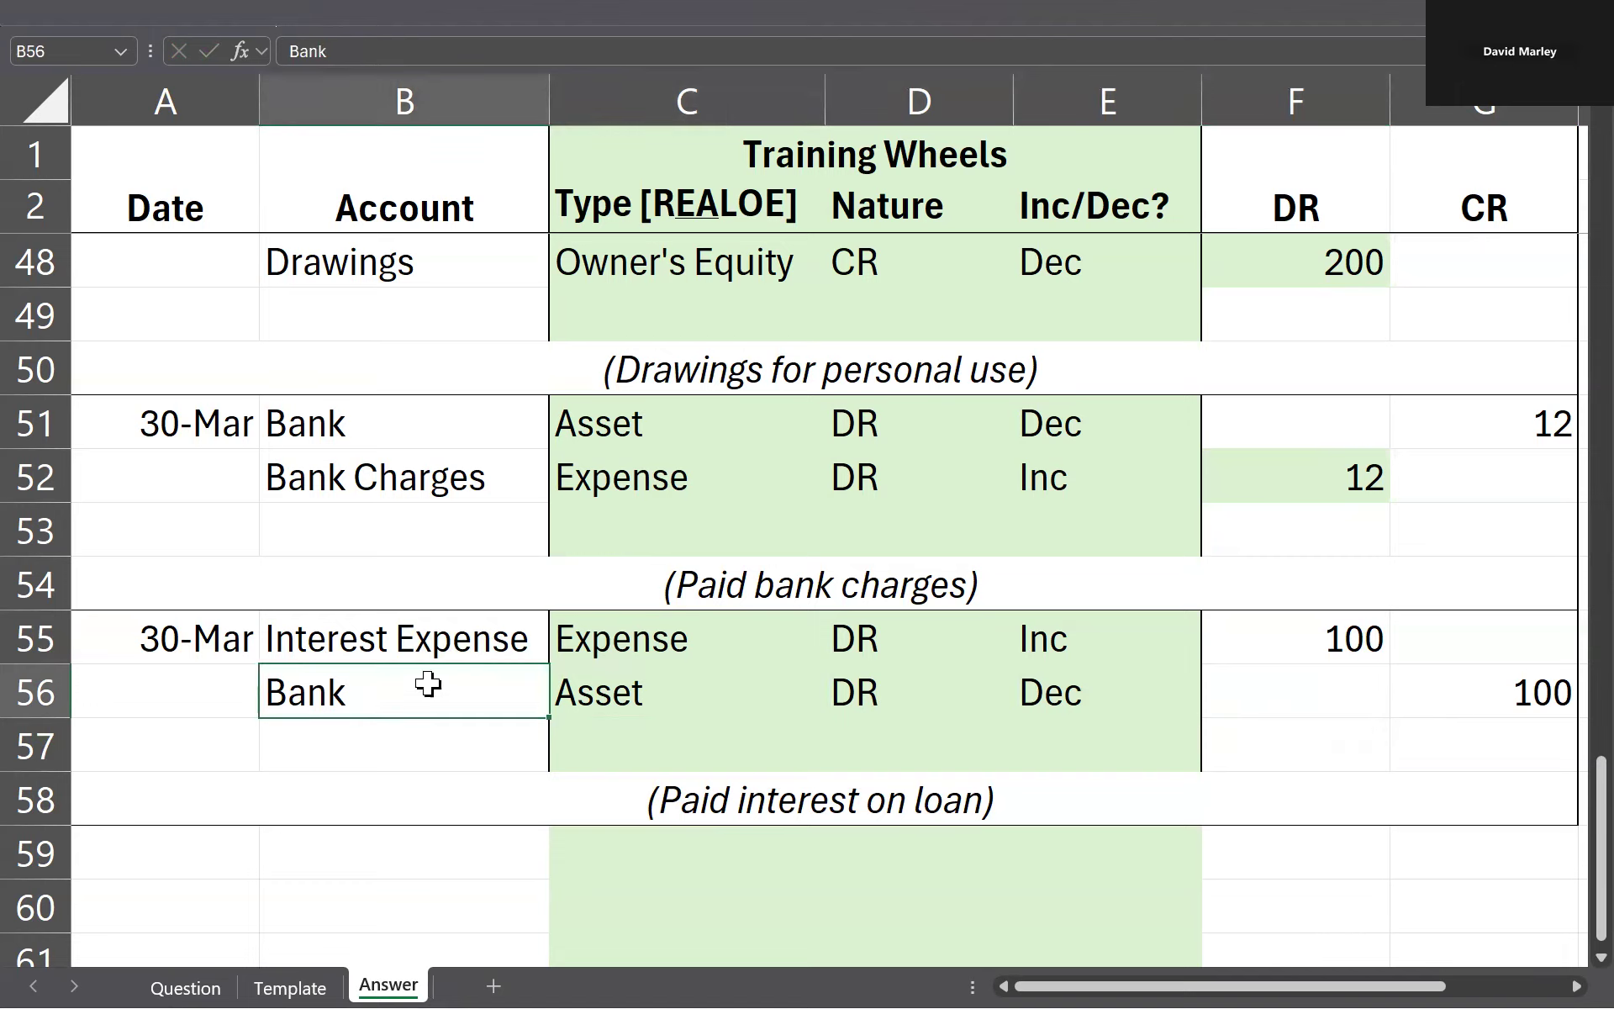
Step: Compare the Bank account in B51 of the bank charges entry with B56 of the loan interest entry
left_click(396, 763)
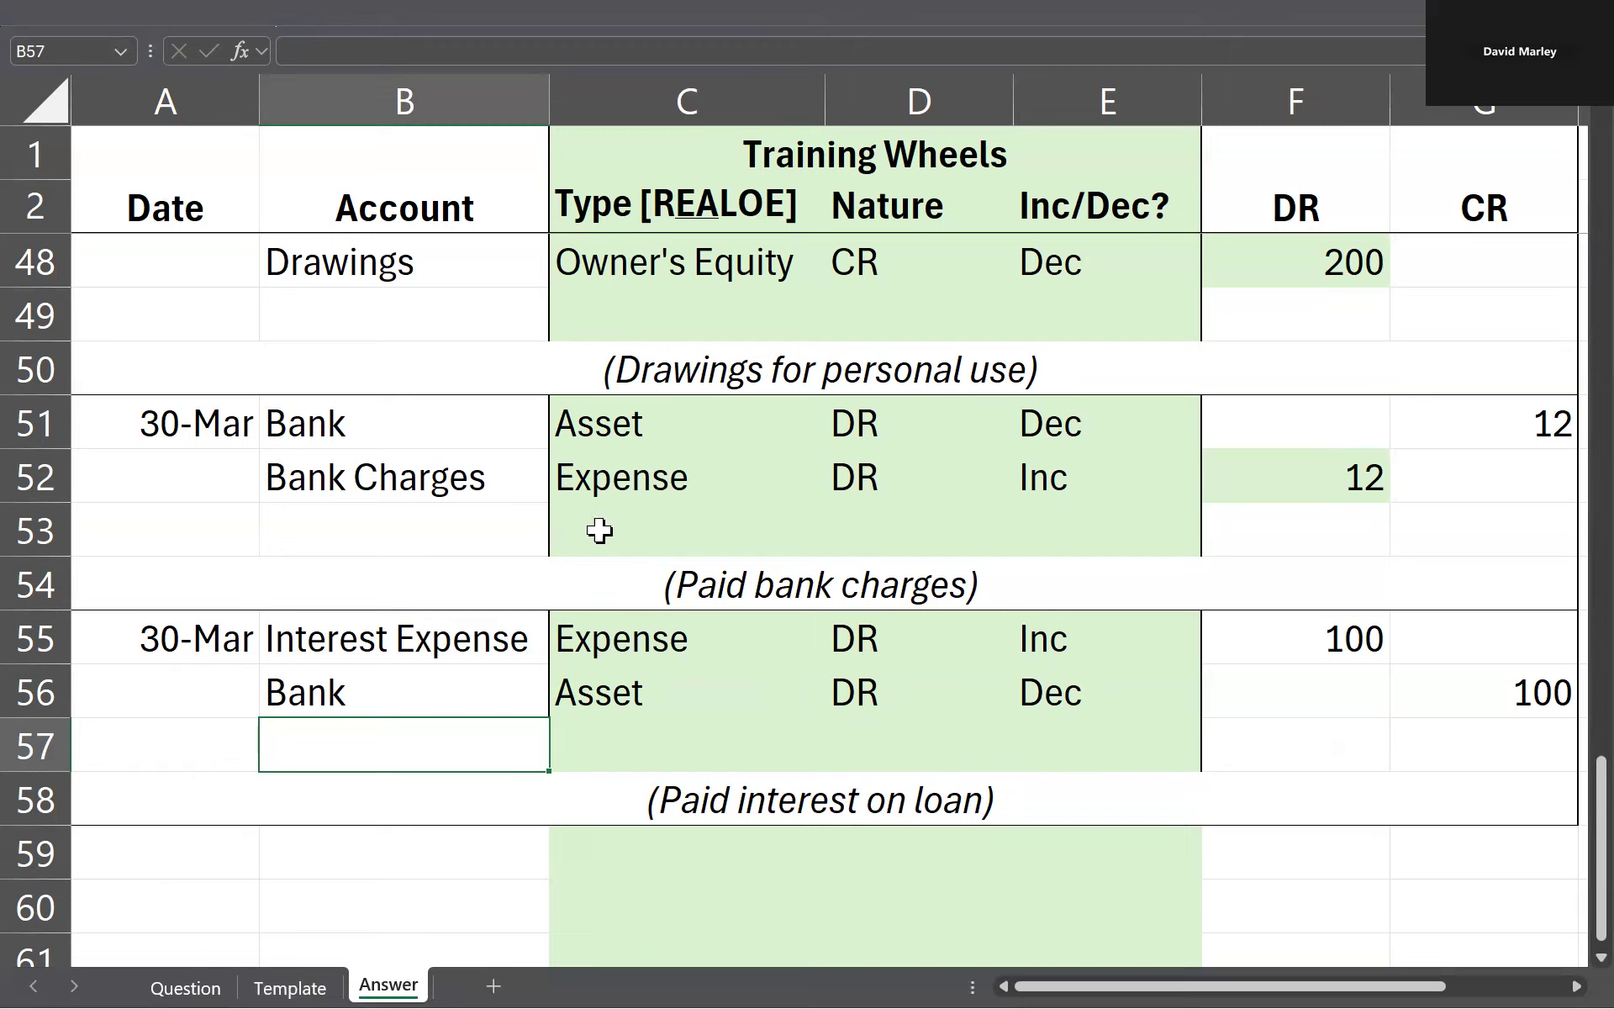
left_click(403, 414)
left_click(391, 709)
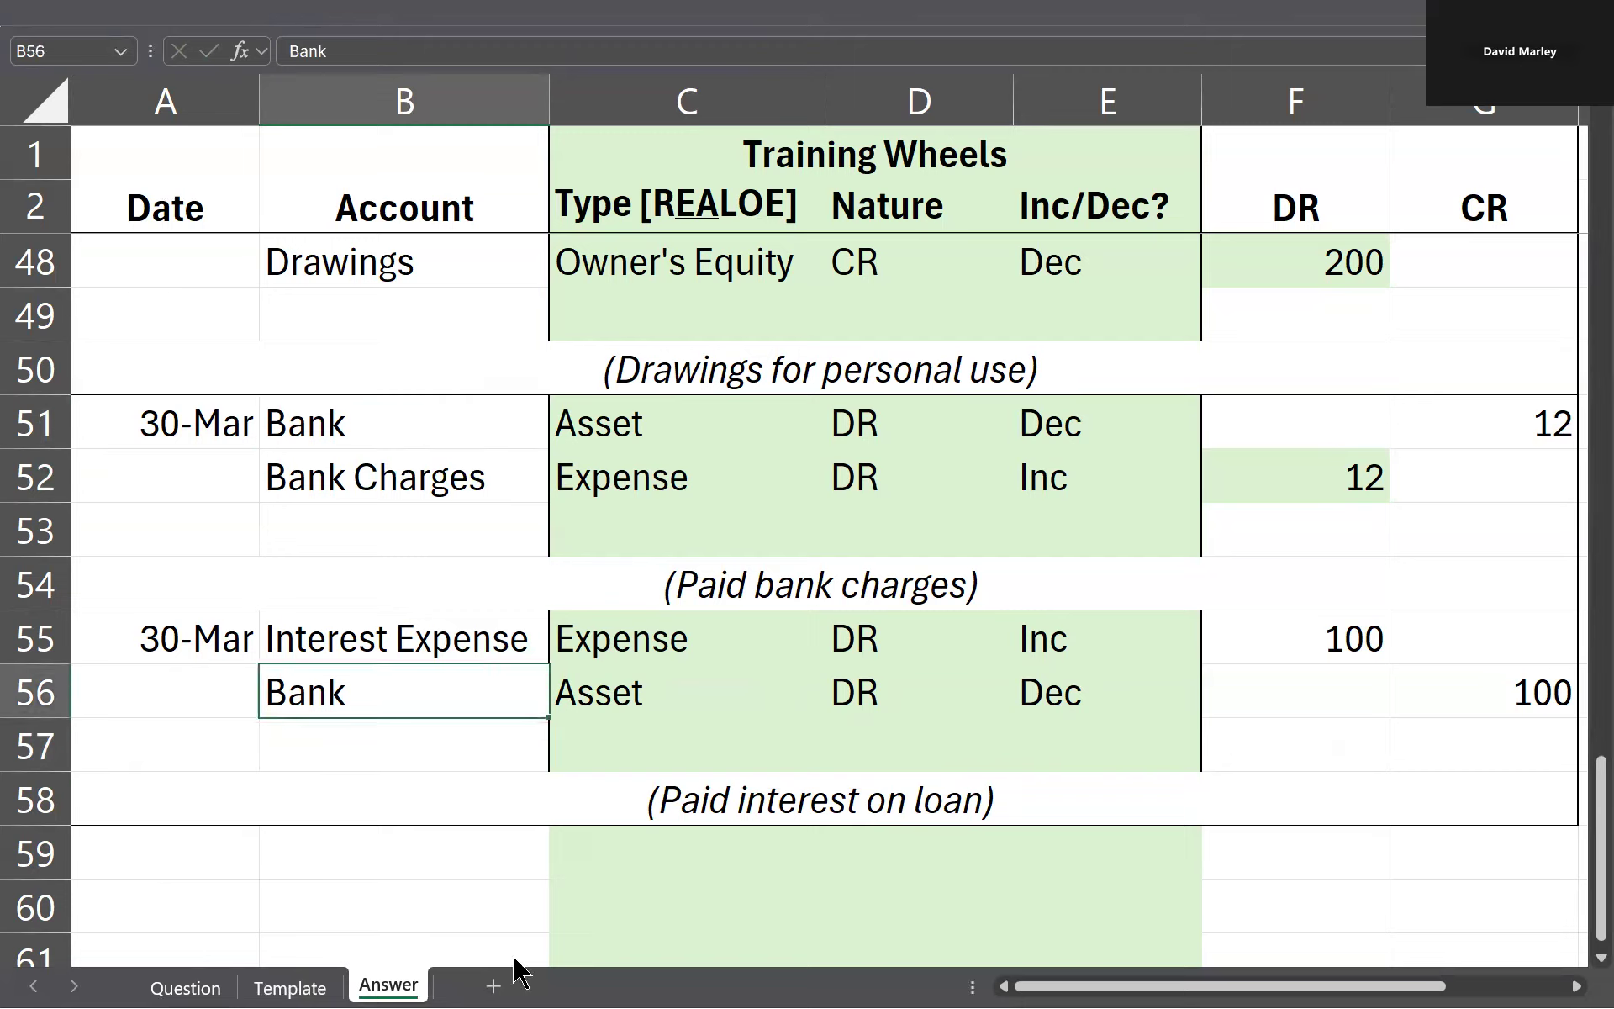
left_click(502, 732)
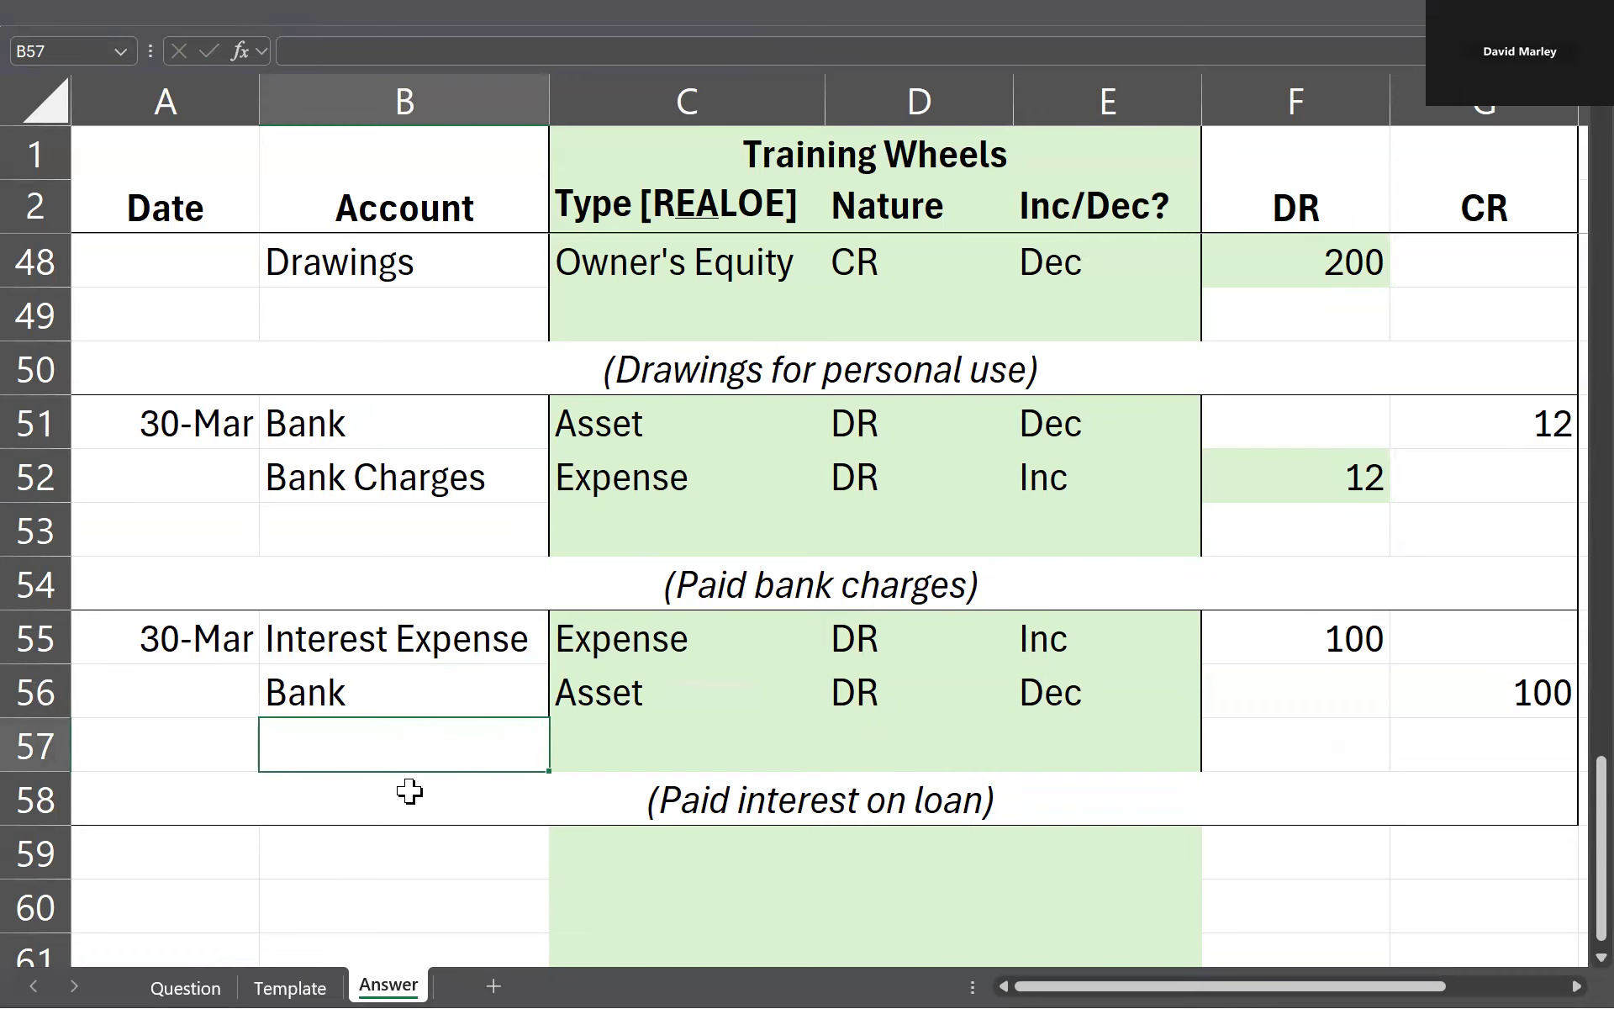
Step: Review the full transaction list on the Question sheet and the blank journal layout on the Template sheet
left_click(184, 987)
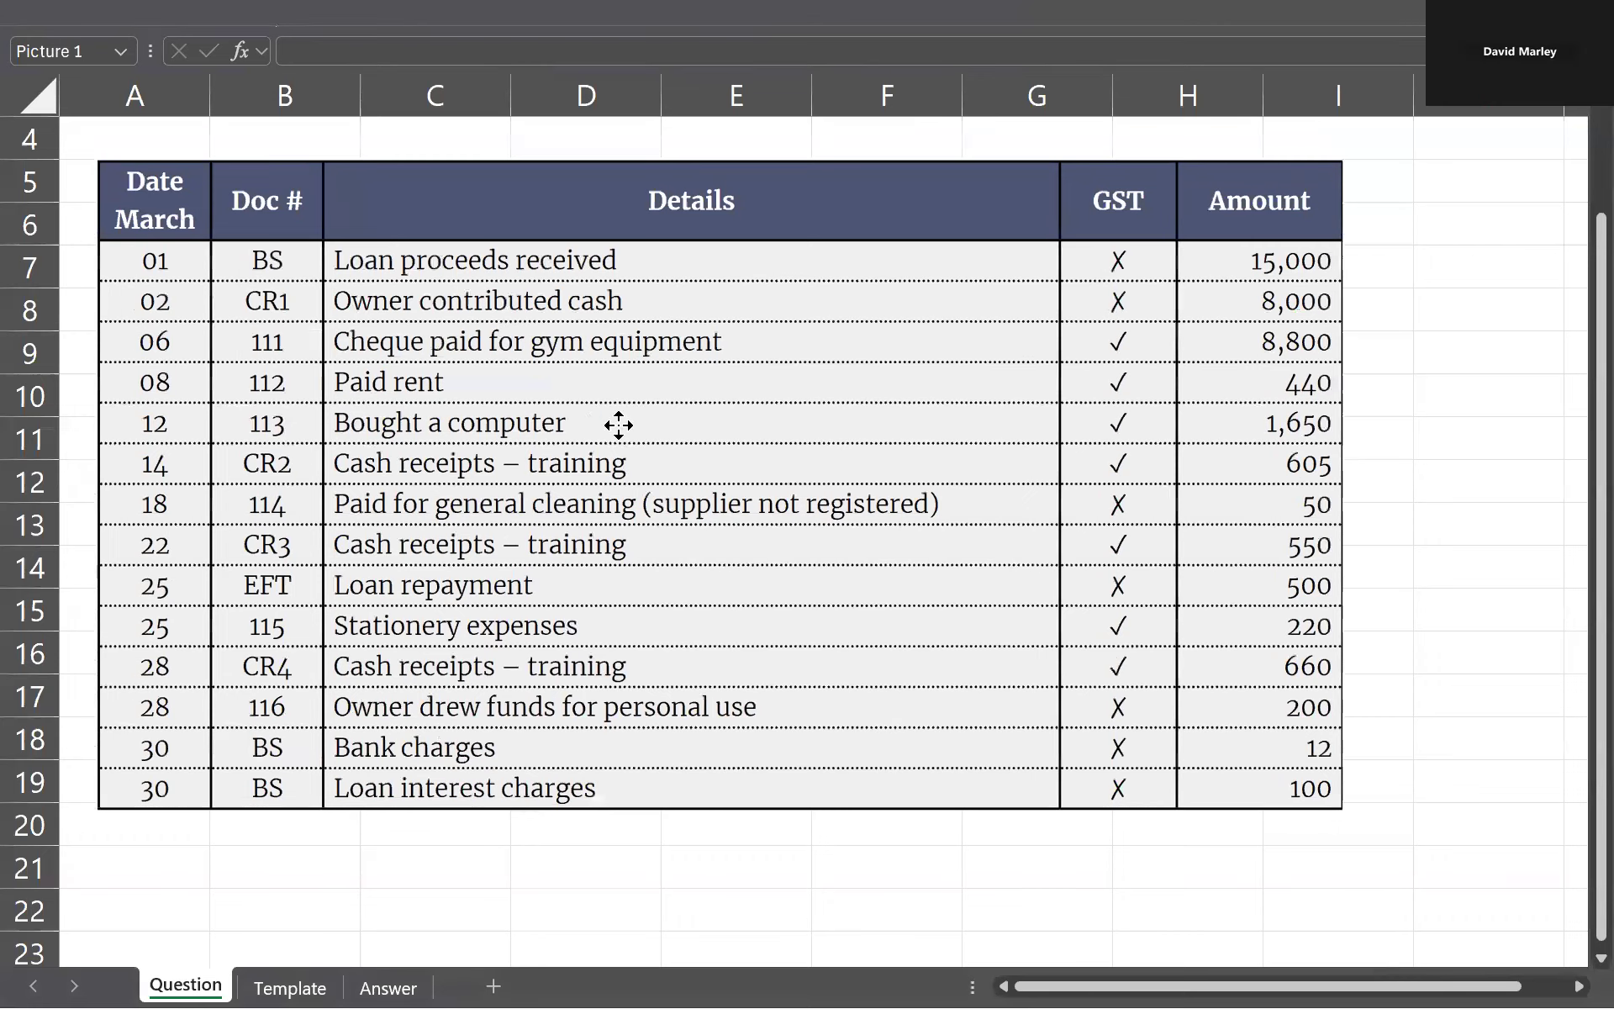
scroll(595, 559, "up", 1)
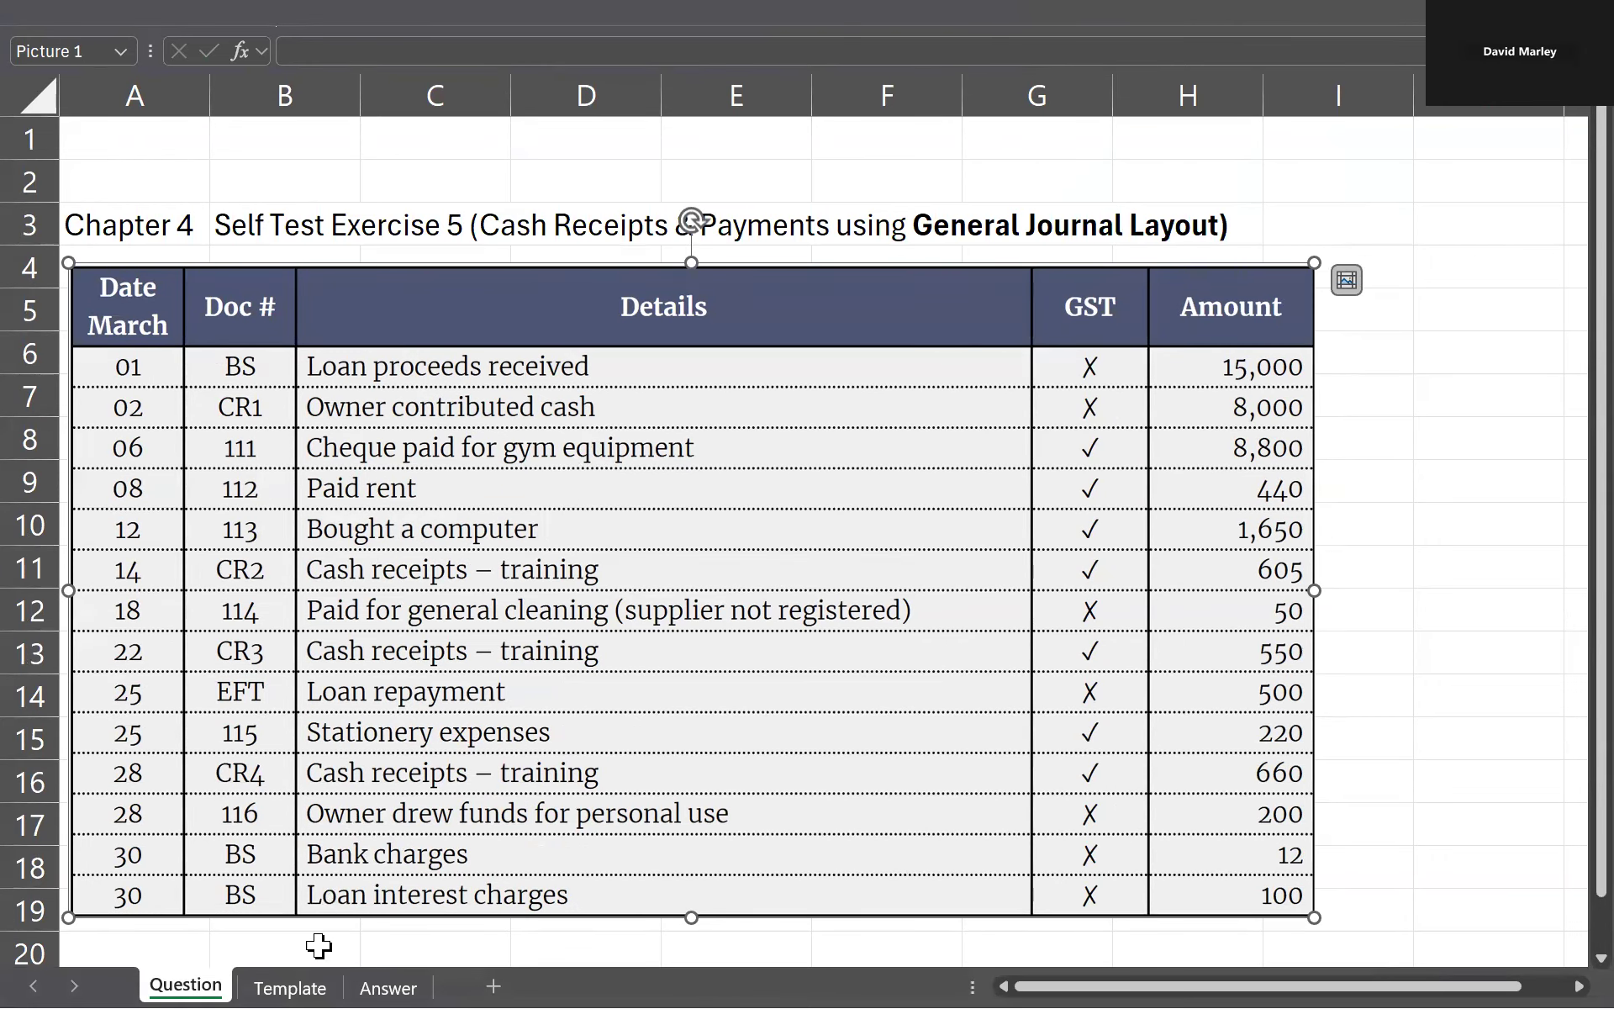
left_click(291, 986)
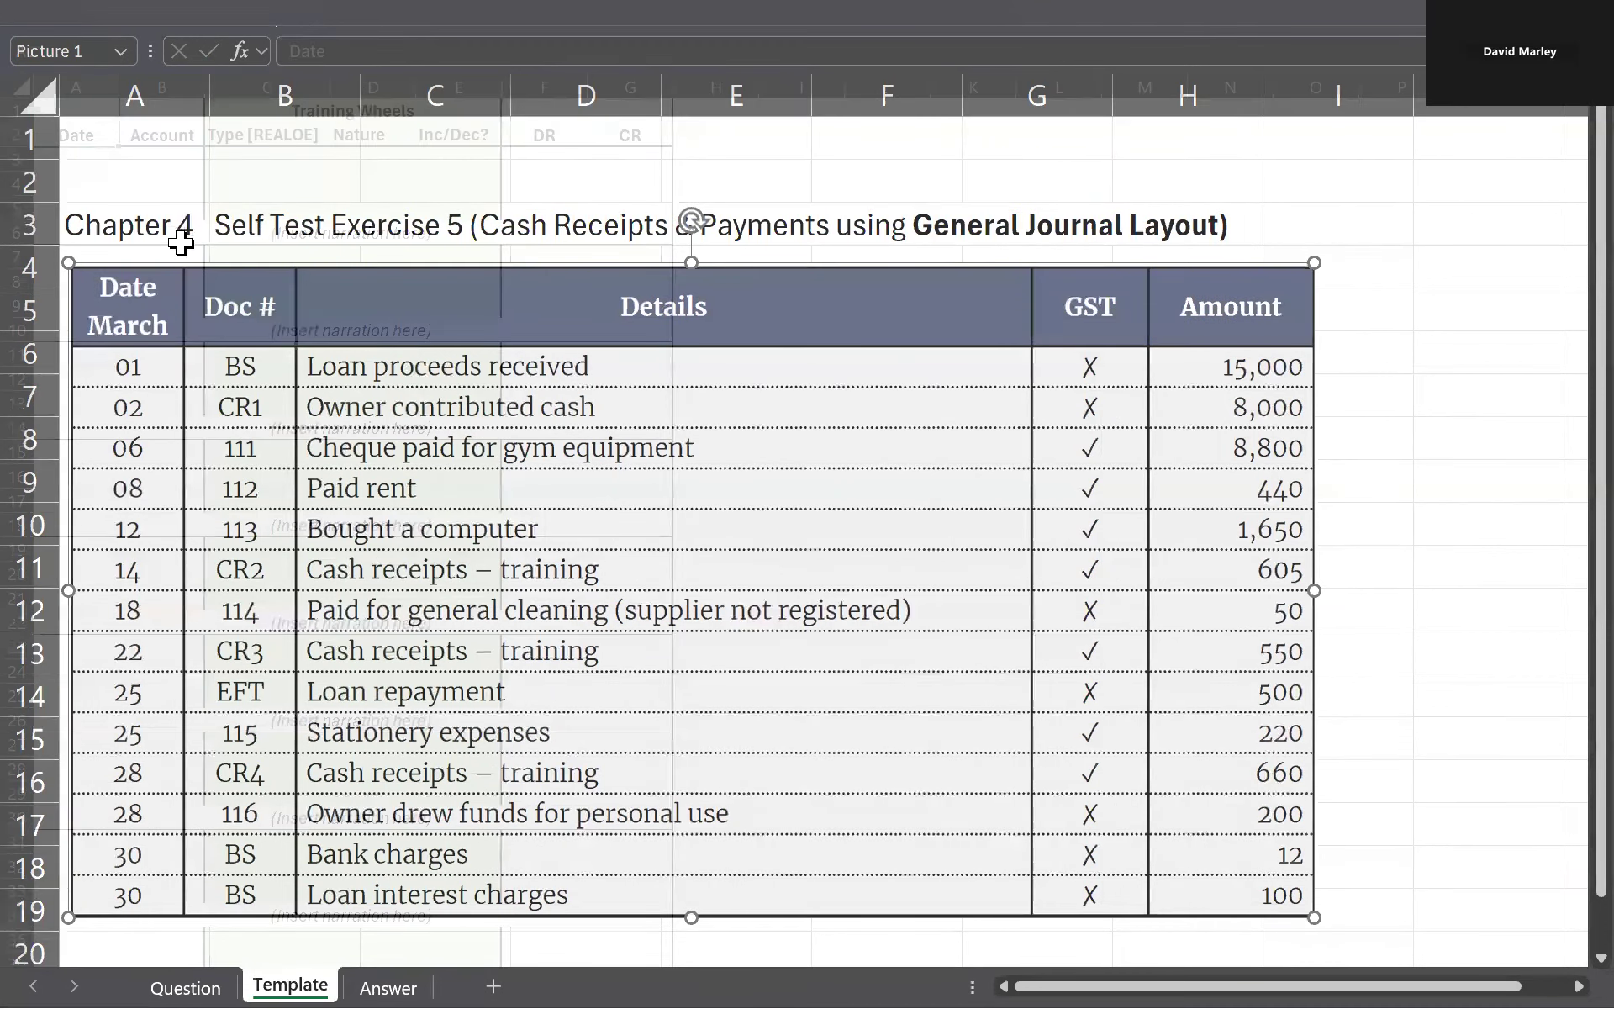
scroll(180, 244, "up", 3)
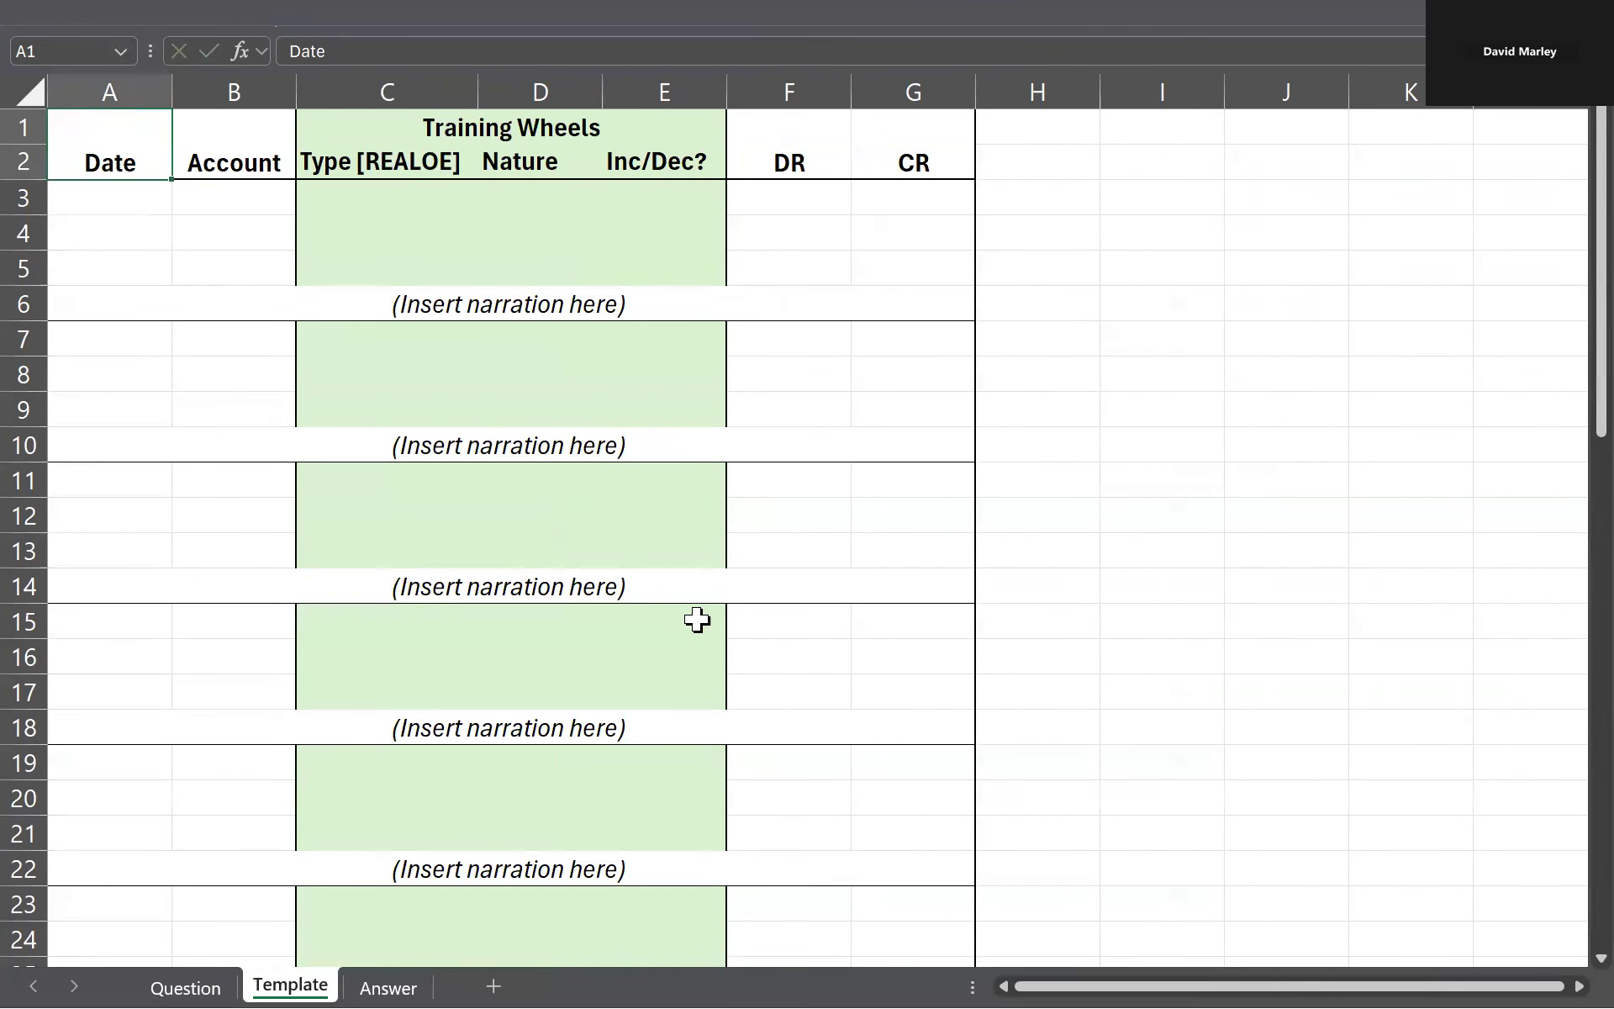